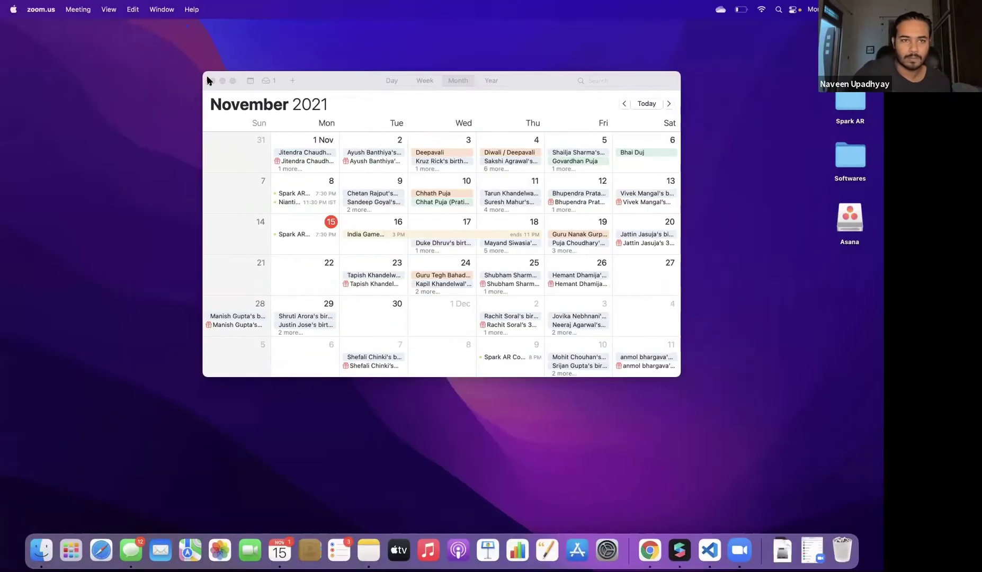
Step: Clear the calendar window out of the way, switch to Spark AR Studio and display its untitled project in full screen
{"action": "left_click", "coordinate": [222, 80]}
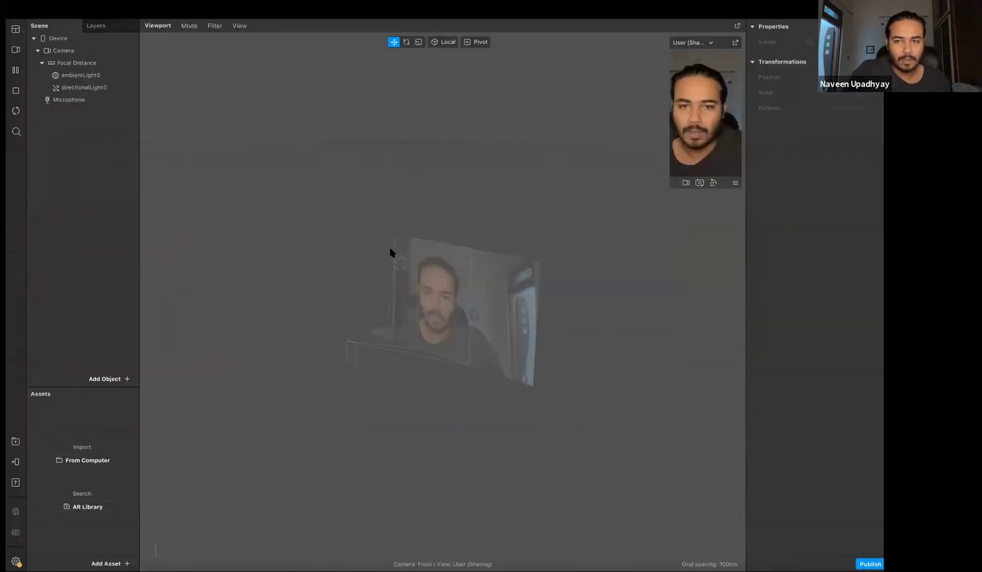
{"action": "key", "text": "ctrl+super+f"}
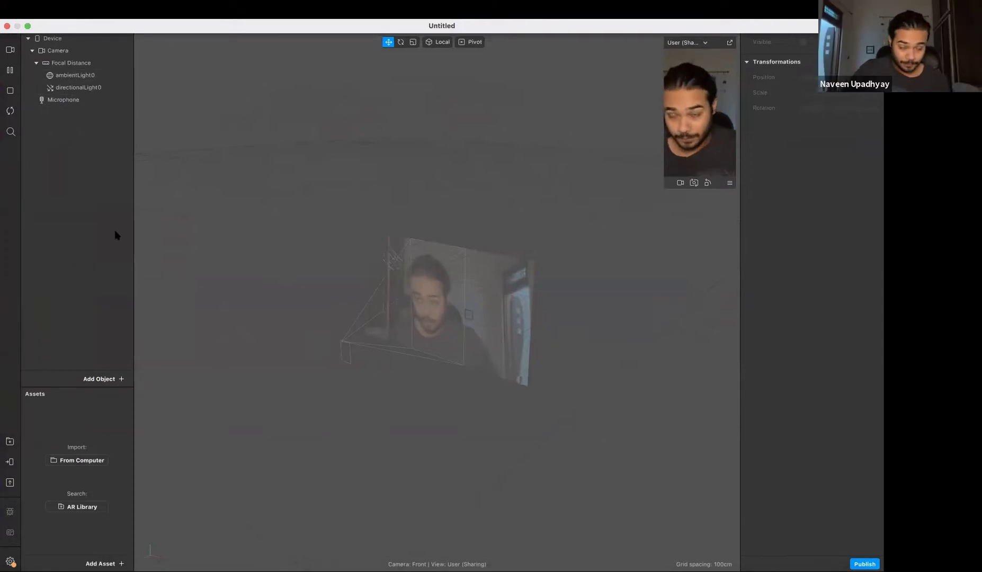
{"action": "left_click", "coordinate": [27, 26]}
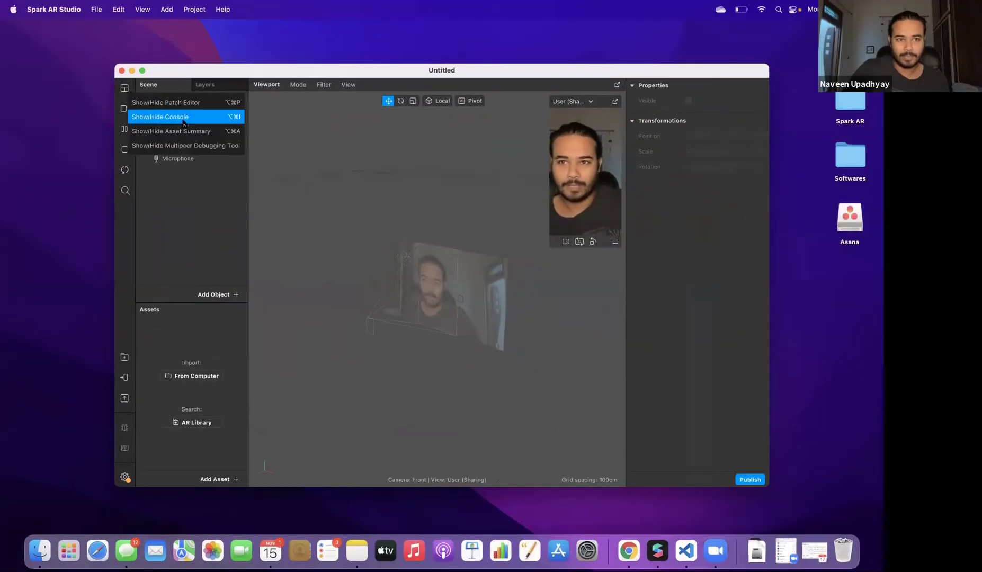
{"action": "left_click", "coordinate": [142, 70]}
Step: Show the Patch Editor without the Console and enlarge it to more than half of the workspace height
{"action": "left_click", "coordinate": [10, 30]}
{"action": "left_click", "coordinate": [63, 40]}
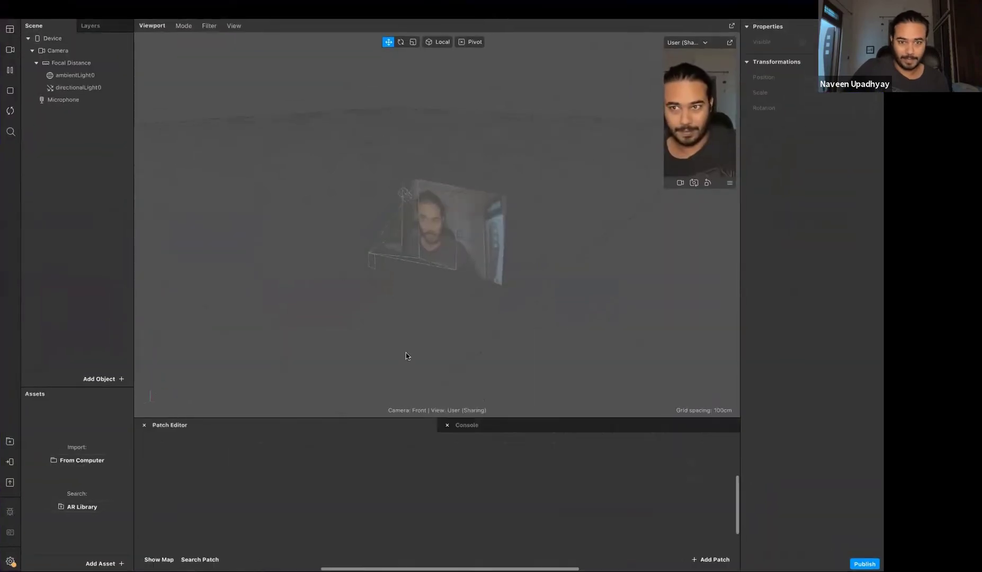
{"action": "left_click", "coordinate": [448, 425]}
{"action": "left_click_drag", "start_coordinate": [463, 417], "coordinate": [432, 243]}
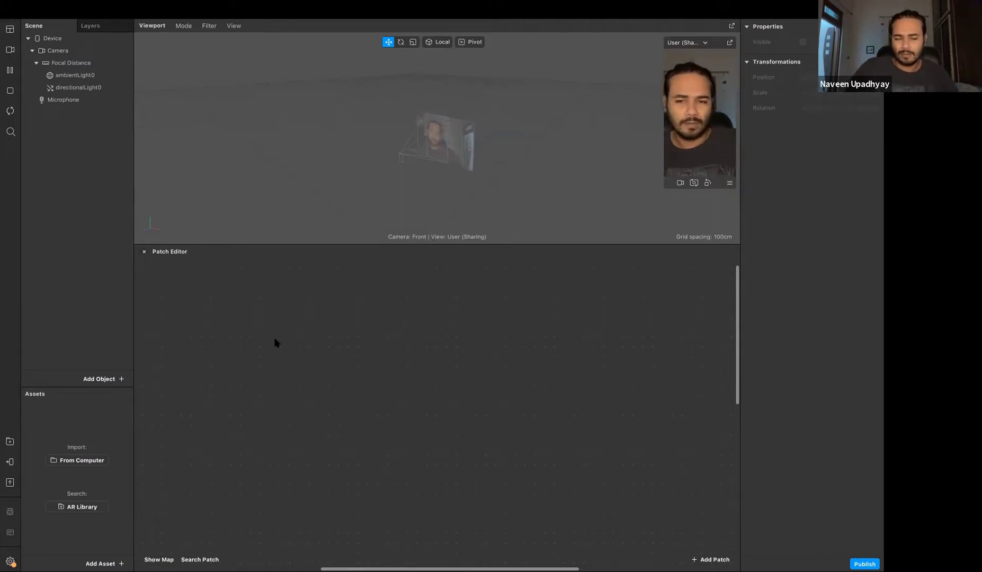
Step: Add a Sender patch to the Patch Editor, move it slightly upward and review its data type options
{"action": "right_click", "coordinate": [224, 352]}
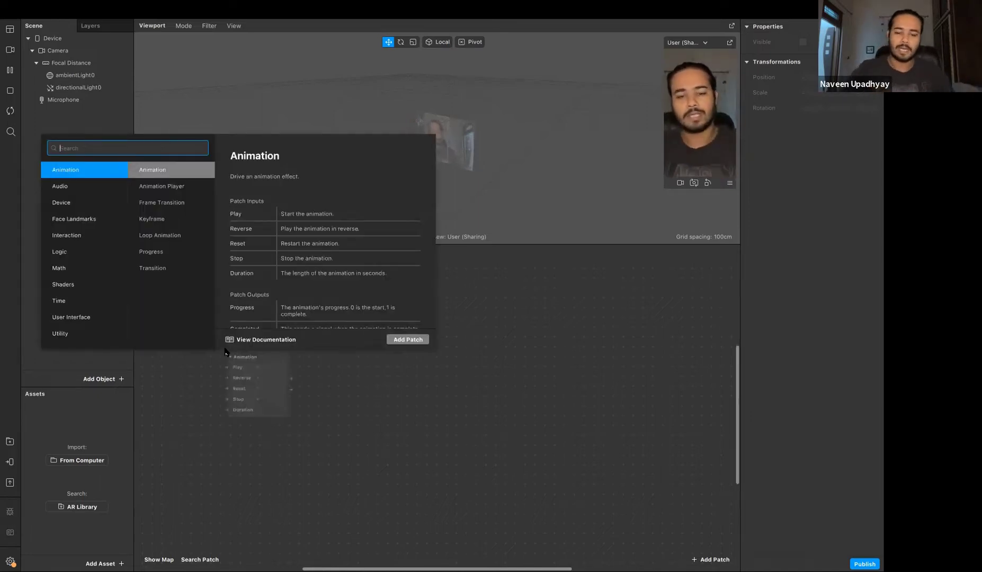
{"action": "type", "text": "send"}
{"action": "key", "text": "Return"}
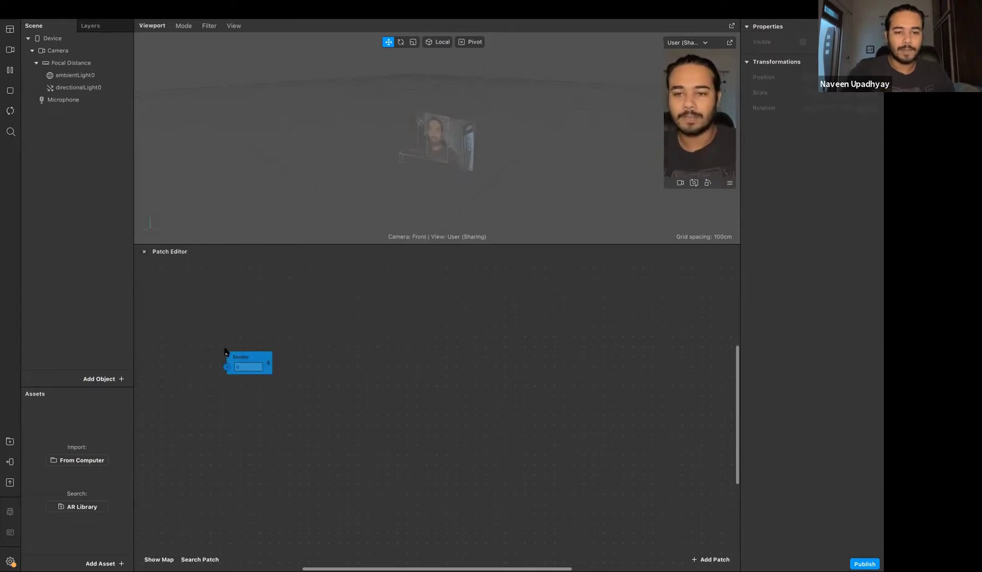
{"action": "left_click_drag", "start_coordinate": [249, 361], "coordinate": [263, 298]}
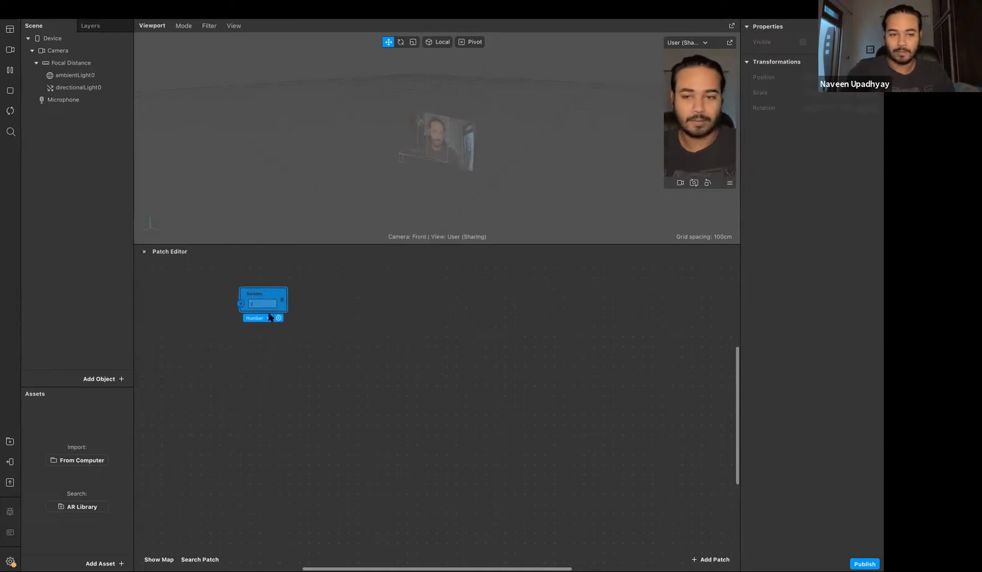
{"action": "left_click", "coordinate": [269, 317]}
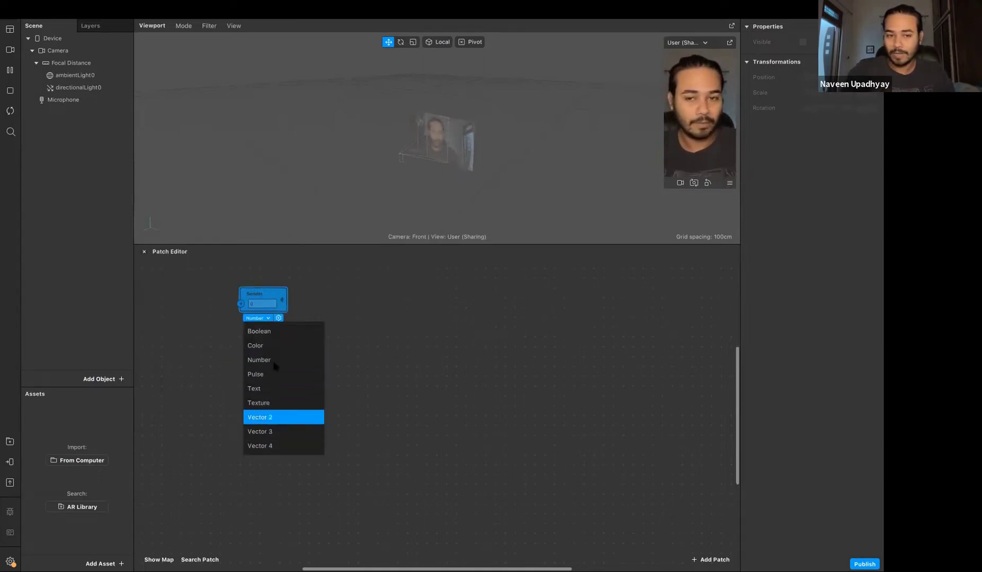
{"action": "left_click", "coordinate": [405, 312]}
Step: Add a Value patch and place it directly beside the Sender patch
{"action": "double_click", "coordinate": [406, 311]}
{"action": "type", "text": "val"}
{"action": "key", "text": "Return"}
{"action": "left_click_drag", "start_coordinate": [418, 320], "coordinate": [329, 295]}
Step: Compare the data types offered by the Value patch with those of the Sender patch
{"action": "left_click", "coordinate": [352, 318]}
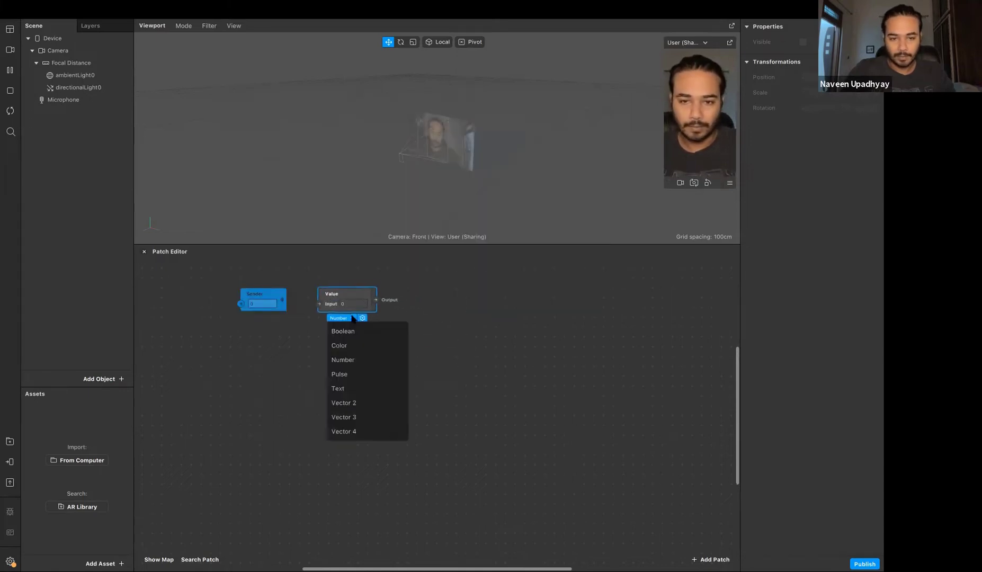
{"action": "left_click", "coordinate": [266, 299]}
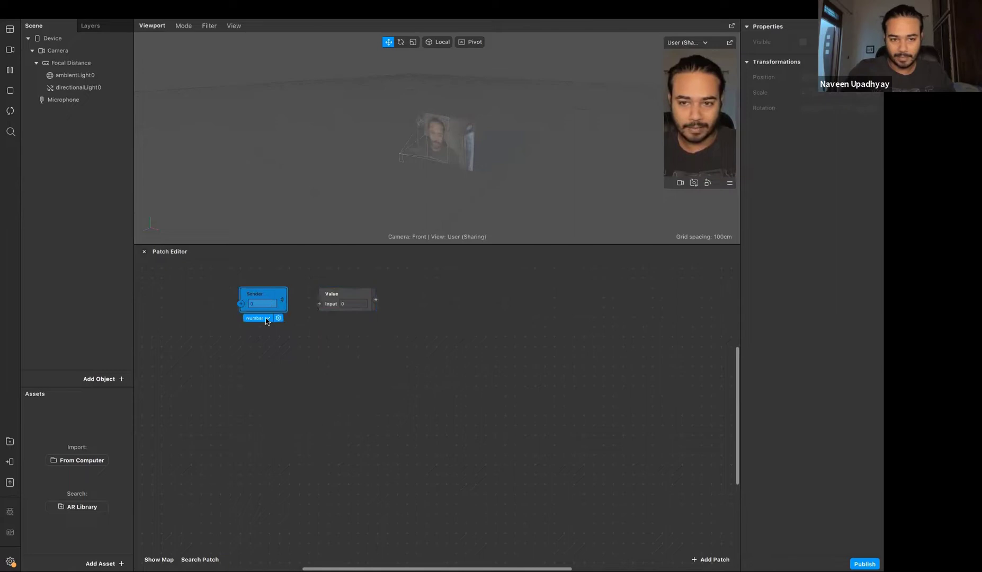
{"action": "left_click", "coordinate": [266, 319]}
{"action": "left_click", "coordinate": [393, 378]}
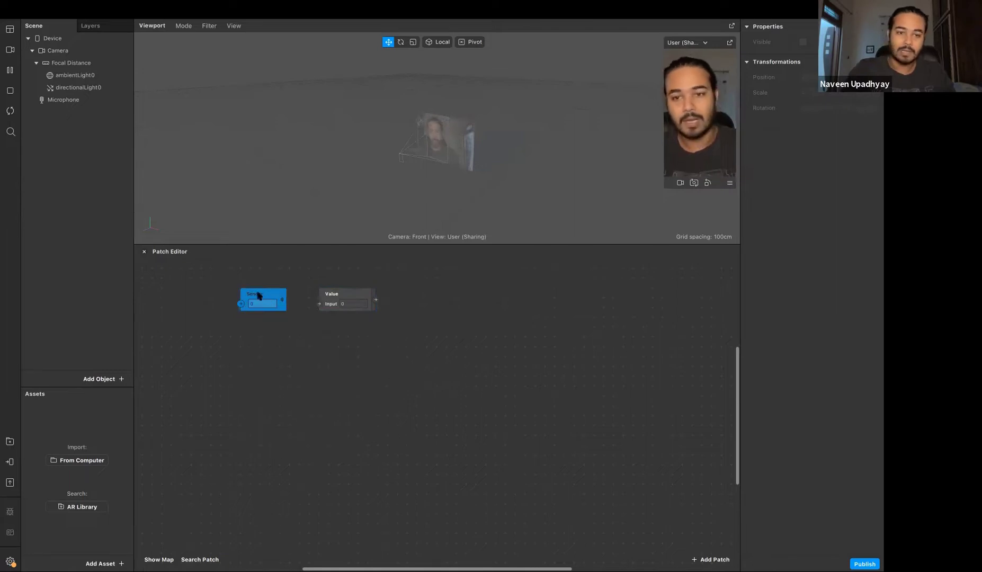
Step: Rename the Sender patch to duration, leaving its input value as it is
{"action": "double_click", "coordinate": [253, 294]}
{"action": "type", "text": "duration"}
{"action": "key", "text": "Return"}
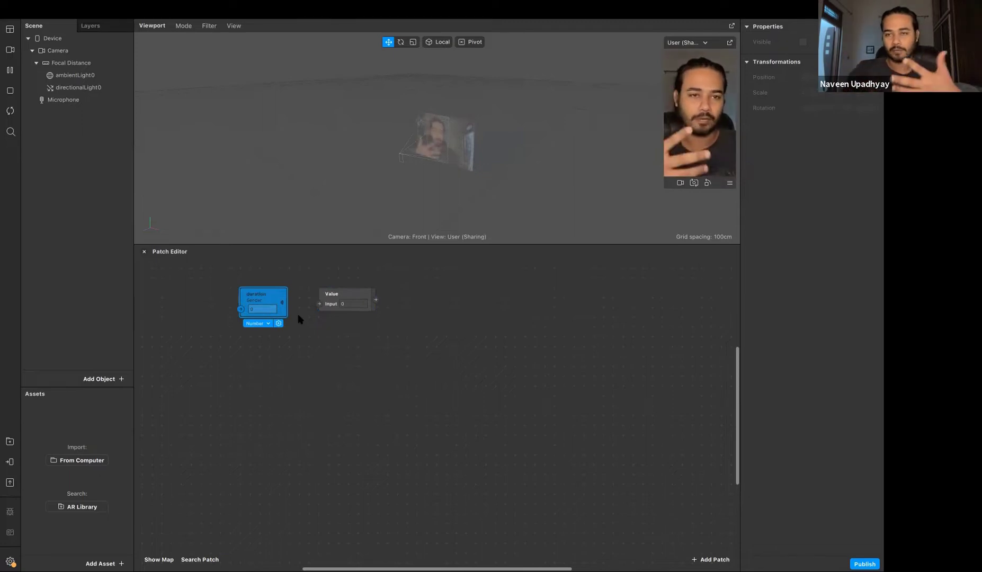
{"action": "left_click", "coordinate": [262, 307]}
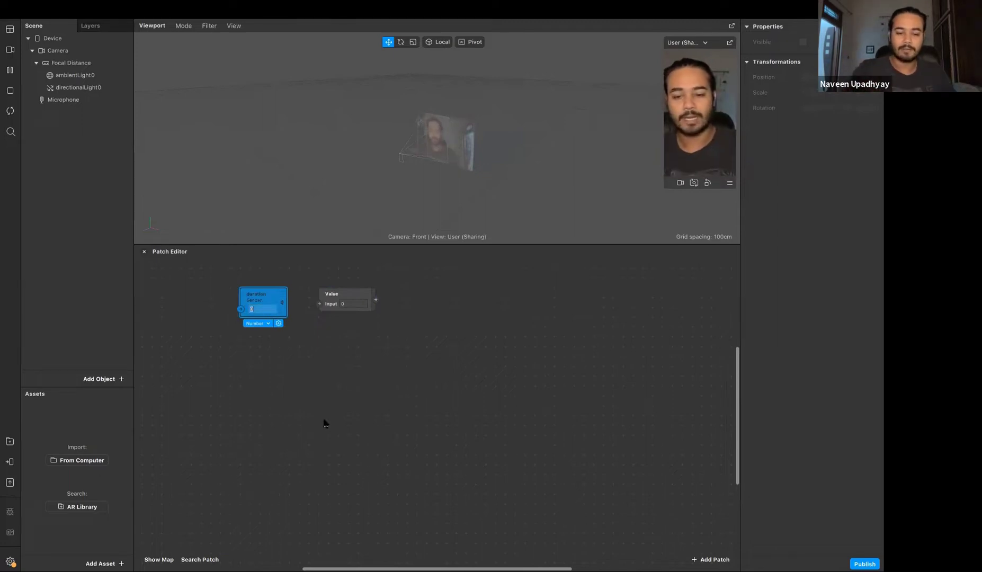
{"action": "left_click", "coordinate": [317, 391]}
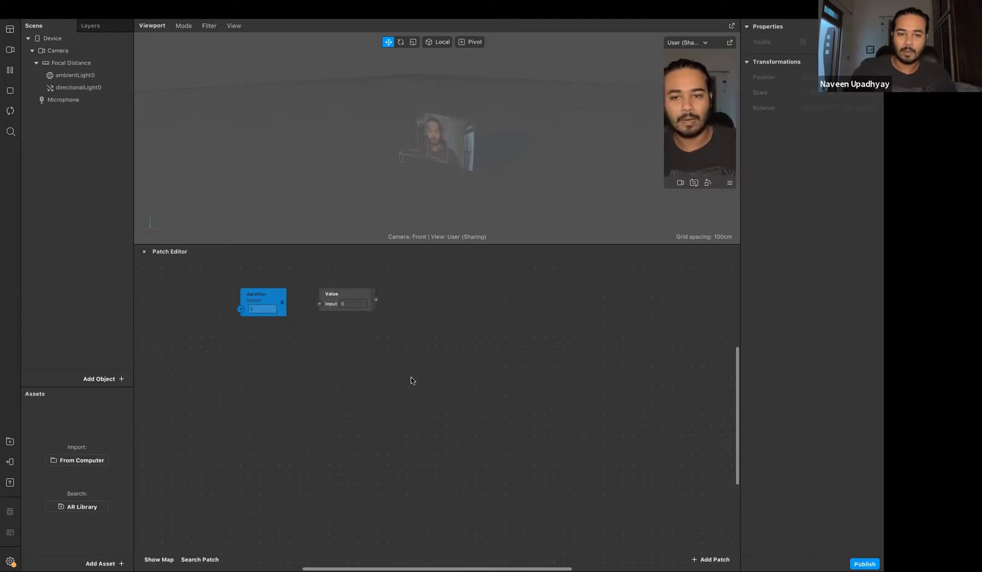
Step: Move the Value patch farther away from the duration sender to free up space between them
{"action": "scroll", "coordinate": [296, 355], "scroll_direction": "down", "scroll_amount": 1}
{"action": "scroll", "coordinate": [296, 355], "scroll_direction": "right", "scroll_amount": 1}
{"action": "scroll", "coordinate": [296, 355], "scroll_direction": "up", "scroll_amount": 1}
{"action": "left_click_drag", "start_coordinate": [329, 290], "coordinate": [535, 298]}
Step: Create a comment frame around the duration sender, enlarge it into a tall box and shift the sender inside it
{"action": "left_click", "coordinate": [227, 303]}
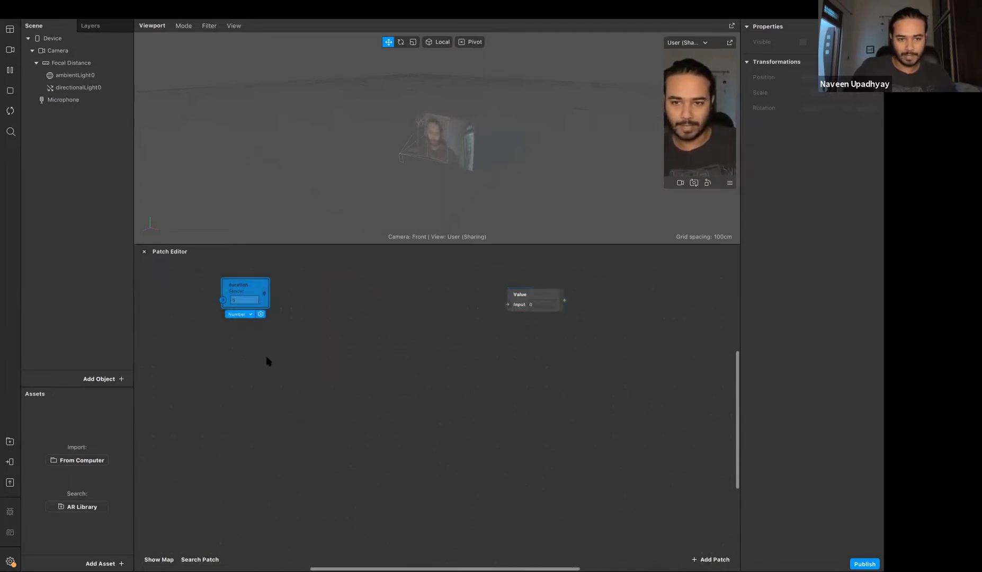
{"action": "right_click", "coordinate": [259, 294]}
{"action": "left_click", "coordinate": [309, 320]}
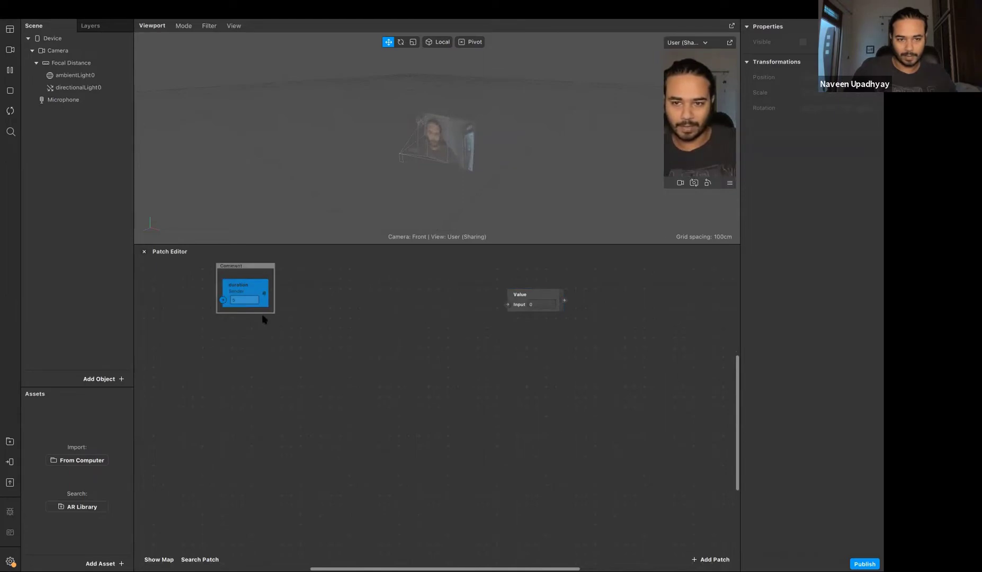
{"action": "left_click_drag", "start_coordinate": [259, 313], "coordinate": [254, 487]}
{"action": "left_click_drag", "start_coordinate": [268, 367], "coordinate": [329, 371]}
{"action": "left_click_drag", "start_coordinate": [255, 310], "coordinate": [275, 309]}
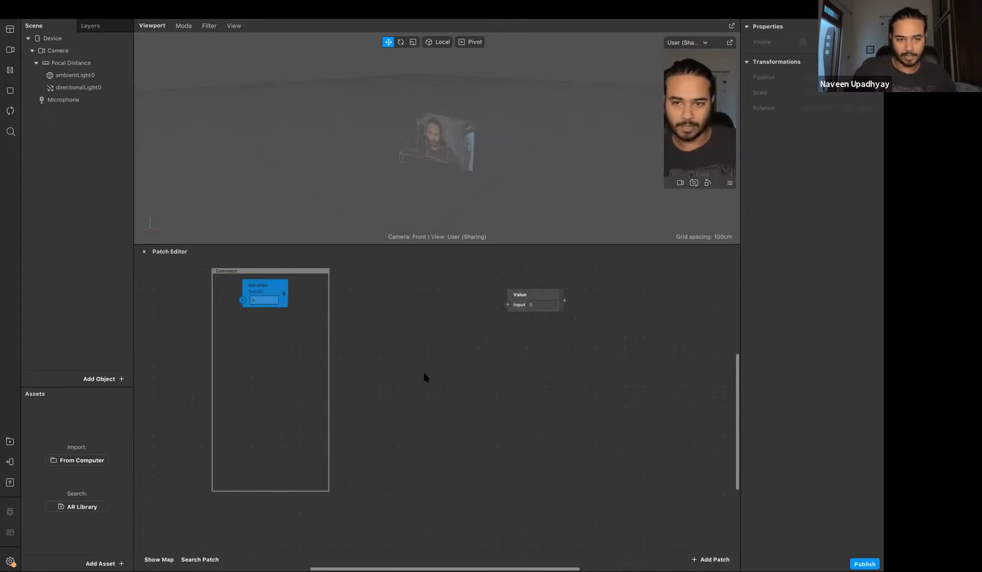
Step: Add a second Sender patch inside the comment frame, below the duration sender
{"action": "right_click", "coordinate": [254, 342]}
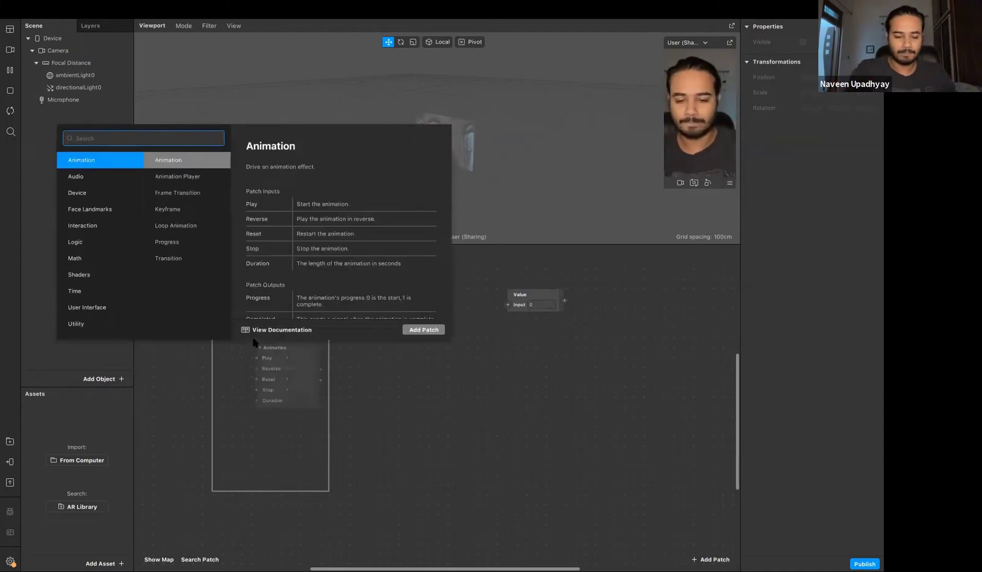
{"action": "type", "text": "vale"}
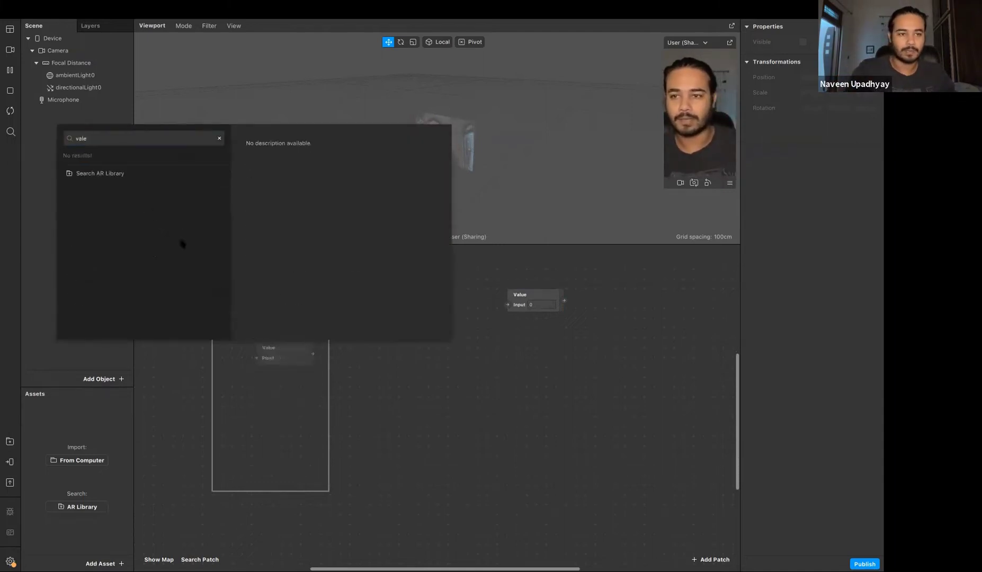
{"action": "double_click", "coordinate": [150, 145]}
{"action": "type", "text": "send"}
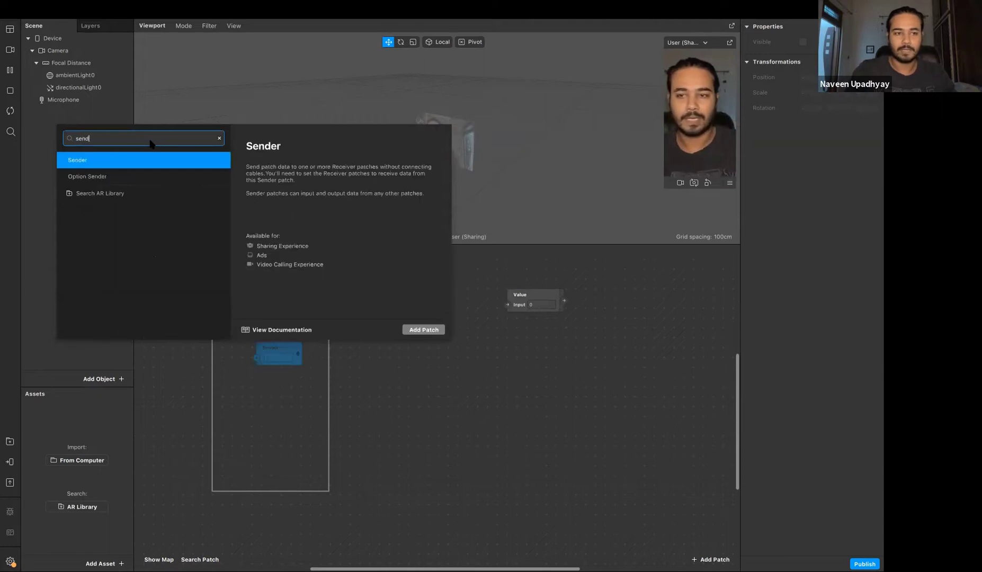
{"action": "key", "text": "Return"}
{"action": "left_click_drag", "start_coordinate": [284, 350], "coordinate": [274, 352]}
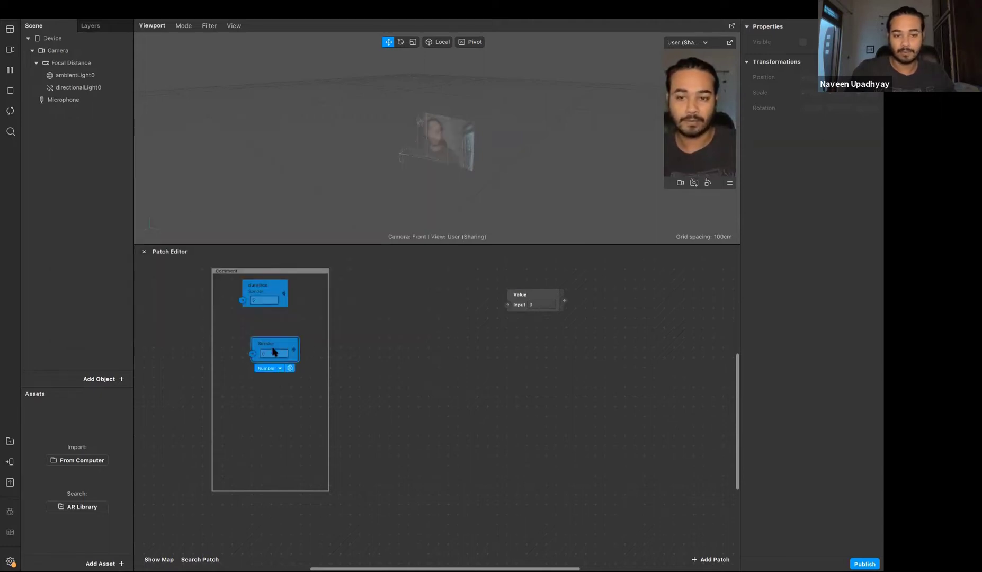
Step: Rename the second Sender patch to speed and align it directly beneath the duration sender
{"action": "double_click", "coordinate": [270, 345]}
{"action": "type", "text": "speed"}
{"action": "key", "text": "Return"}
{"action": "left_click", "coordinate": [285, 388]}
{"action": "left_click_drag", "start_coordinate": [275, 350], "coordinate": [265, 331]}
{"action": "left_click", "coordinate": [275, 385]}
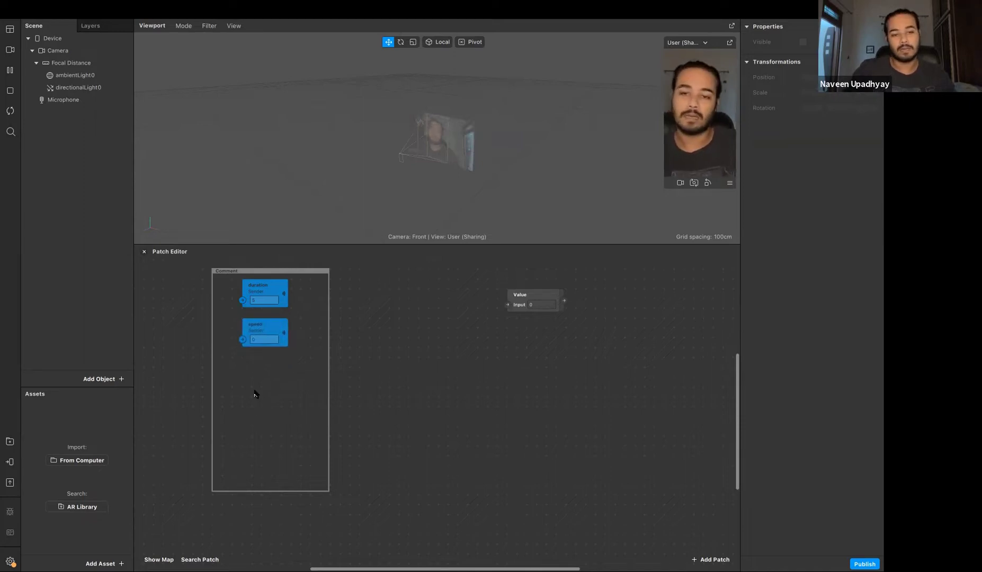
Step: Add a third Sender patch inside the comment frame and place it beneath the speed sender
{"action": "double_click", "coordinate": [255, 391]}
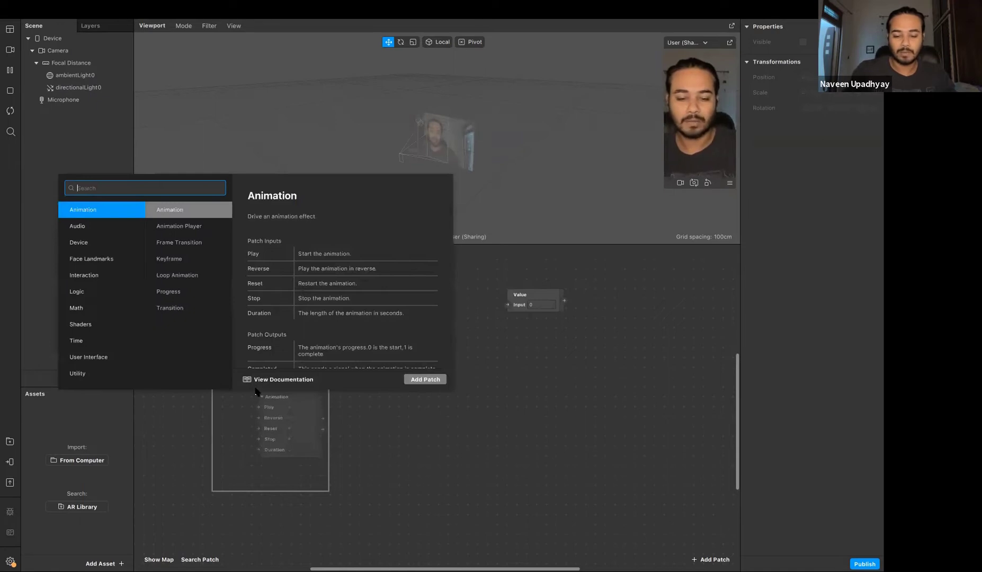
{"action": "type", "text": "send"}
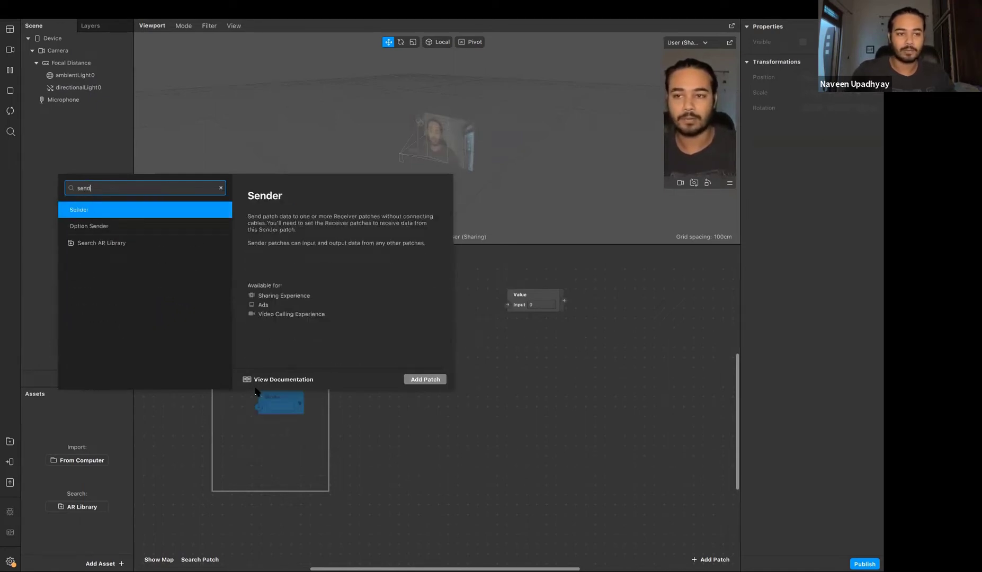
{"action": "key", "text": "Return"}
{"action": "left_click_drag", "start_coordinate": [290, 394], "coordinate": [272, 366]}
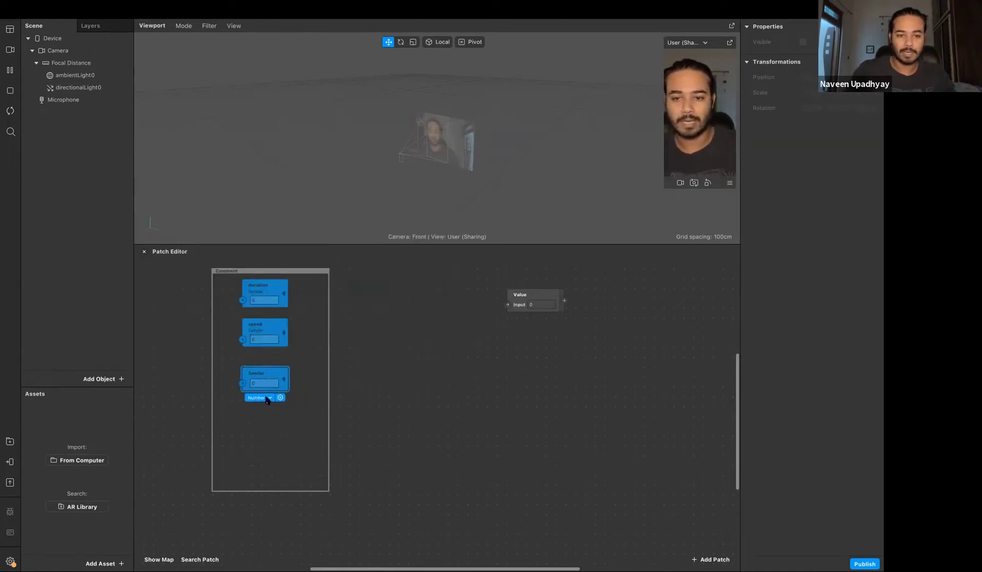
Step: Set the third sender's data type to Color and its colour to green, hex 00A300
{"action": "left_click", "coordinate": [267, 398]}
{"action": "left_click", "coordinate": [271, 428]}
{"action": "left_click", "coordinate": [259, 389]}
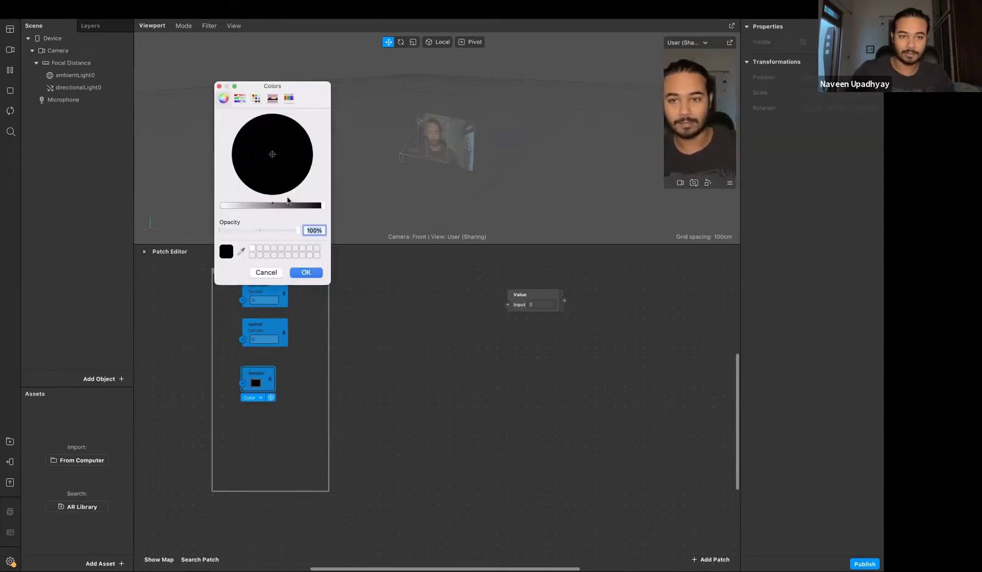
{"action": "left_click", "coordinate": [239, 98]}
{"action": "left_click", "coordinate": [268, 167]}
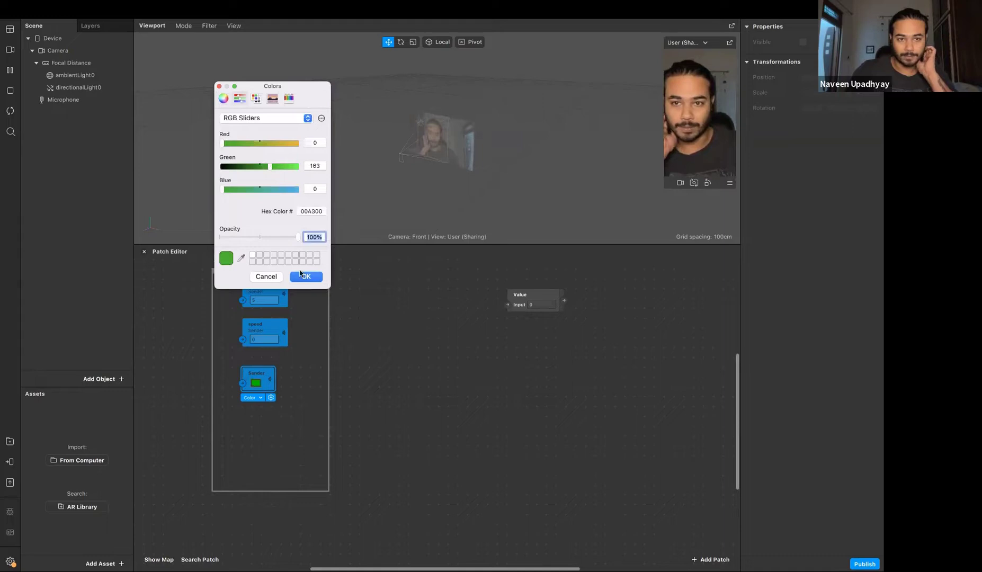
{"action": "left_click", "coordinate": [306, 276]}
Step: Move the green sender closer to the speed sender and rename it color_sender
{"action": "left_click_drag", "start_coordinate": [279, 374], "coordinate": [279, 364]}
{"action": "double_click", "coordinate": [256, 364]}
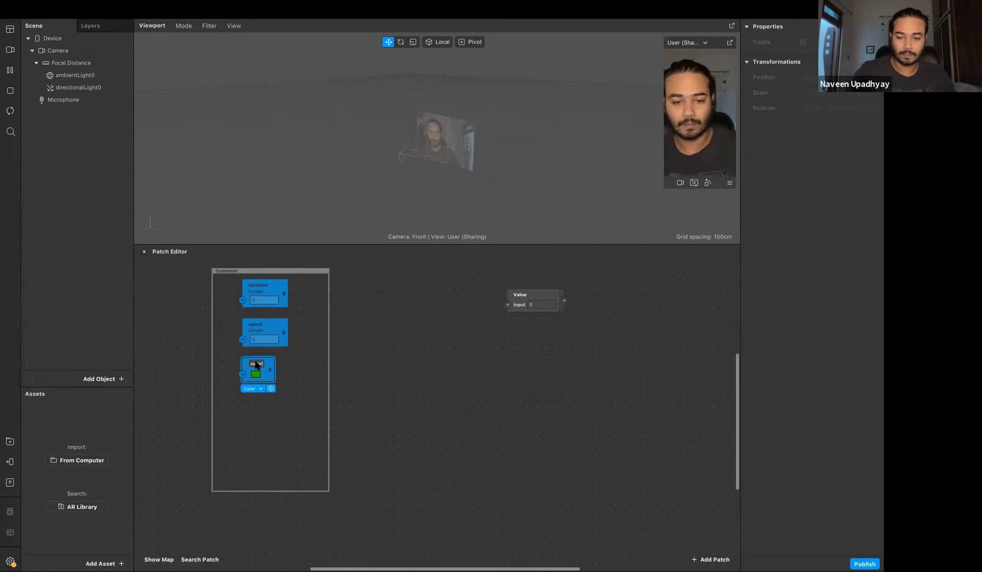
{"action": "type", "text": "color_sender"}
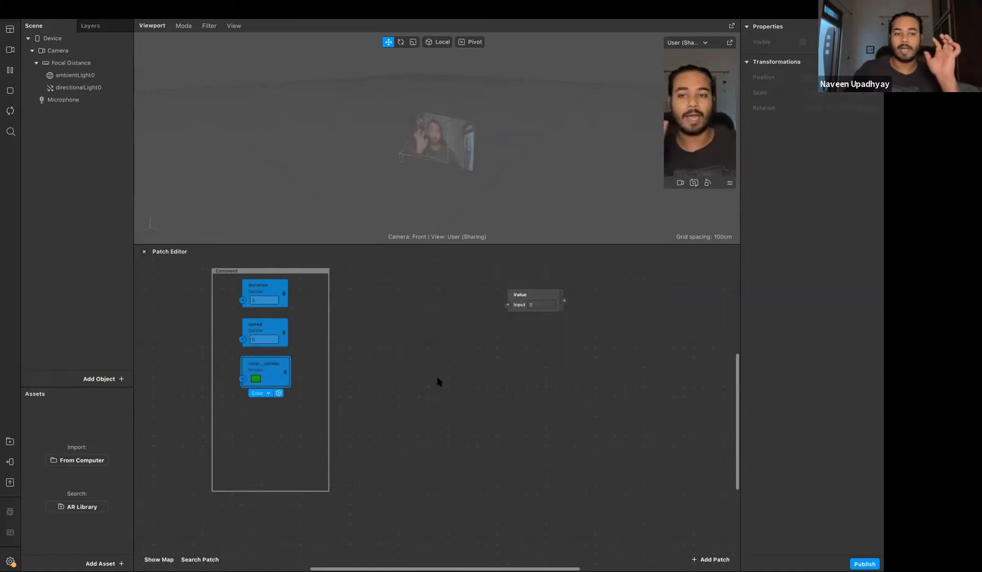
{"action": "left_click", "coordinate": [275, 293]}
{"action": "left_click", "coordinate": [471, 320]}
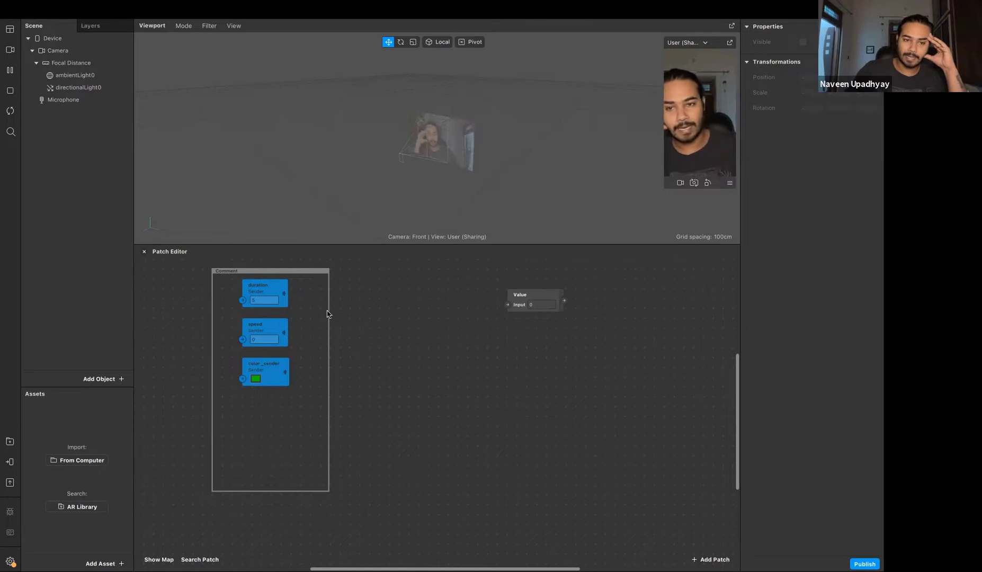
Step: Create a receiver from the duration sender and place it well outside the comment frame, below the Value patch
{"action": "right_click", "coordinate": [282, 291]}
{"action": "left_click", "coordinate": [317, 342]}
{"action": "left_click_drag", "start_coordinate": [418, 294], "coordinate": [606, 500]}
{"action": "left_click", "coordinate": [368, 531]}
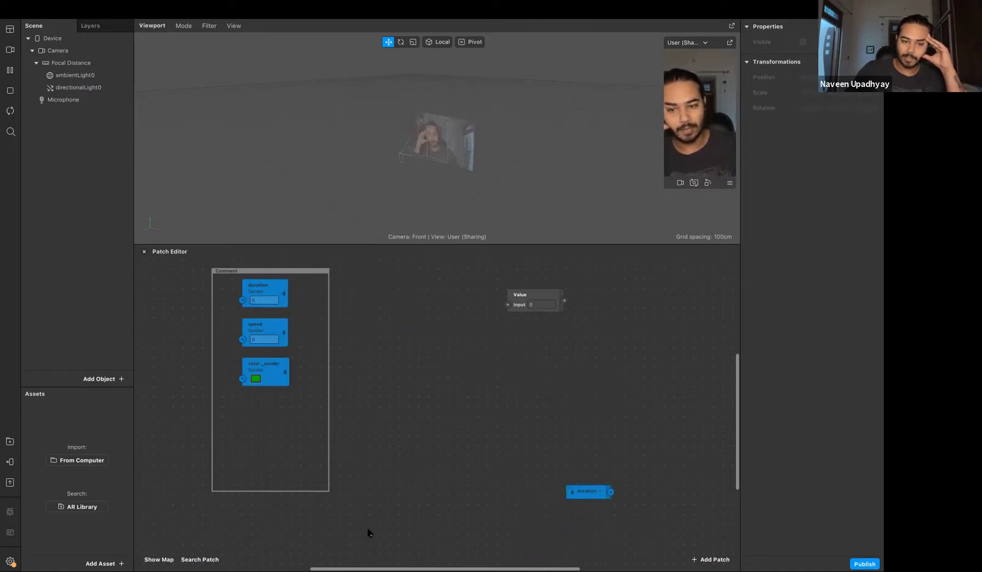
Step: Examine the patch layout between the framed senders and the distant duration receiver
{"action": "scroll", "coordinate": [614, 427], "scroll_direction": "down", "scroll_amount": 5}
{"action": "scroll", "coordinate": [614, 427], "scroll_direction": "right", "scroll_amount": 5}
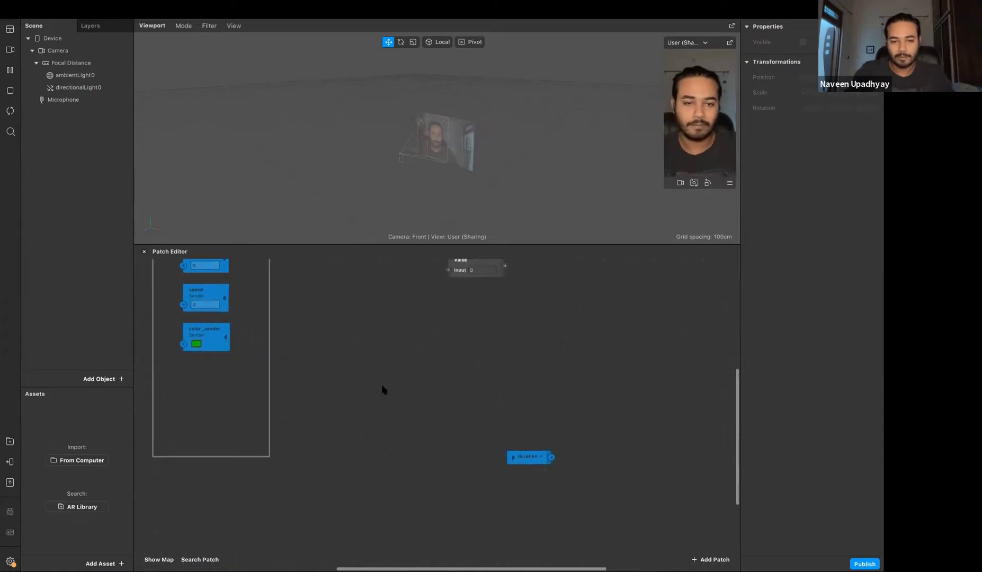
{"action": "scroll", "coordinate": [414, 387], "scroll_direction": "down", "scroll_amount": 4}
{"action": "scroll", "coordinate": [415, 388], "scroll_direction": "right", "scroll_amount": 4}
{"action": "scroll", "coordinate": [218, 322], "scroll_direction": "up", "scroll_amount": 6}
{"action": "scroll", "coordinate": [217, 322], "scroll_direction": "left", "scroll_amount": 8}
{"action": "scroll", "coordinate": [236, 314], "scroll_direction": "down", "scroll_amount": 3}
{"action": "scroll", "coordinate": [235, 314], "scroll_direction": "right", "scroll_amount": 5}
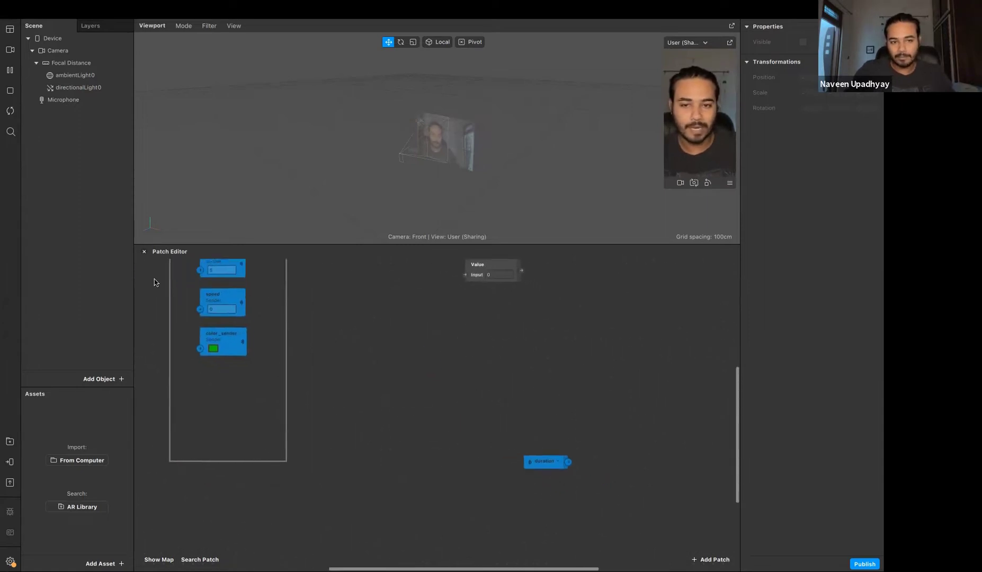
{"action": "scroll", "coordinate": [235, 314], "scroll_direction": "down", "scroll_amount": 3}
{"action": "scroll", "coordinate": [236, 314], "scroll_direction": "right", "scroll_amount": 5}
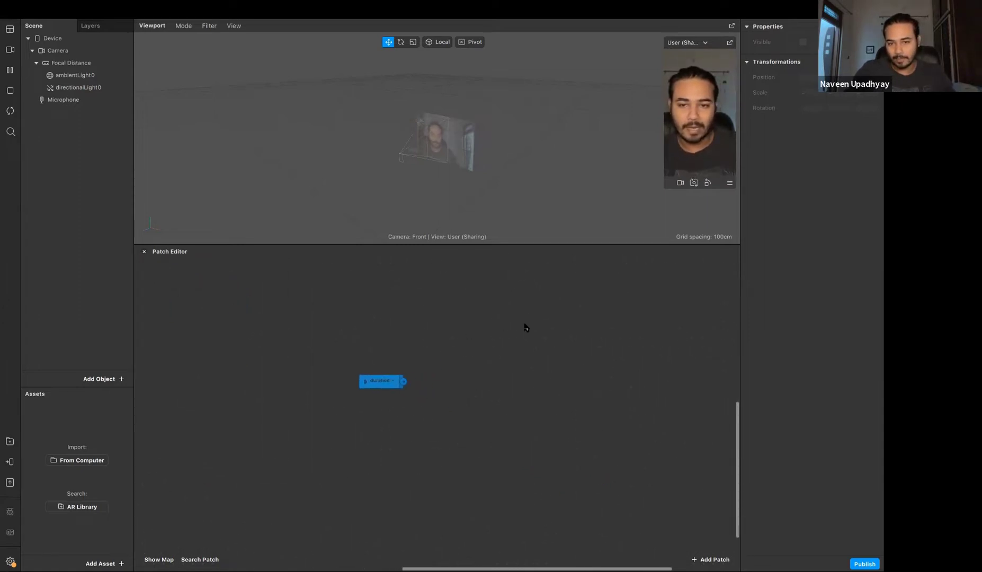
Step: Delete the Value patch beside the comment frame
{"action": "scroll", "coordinate": [524, 355], "scroll_direction": "up", "scroll_amount": 8}
{"action": "scroll", "coordinate": [524, 356], "scroll_direction": "left", "scroll_amount": 10}
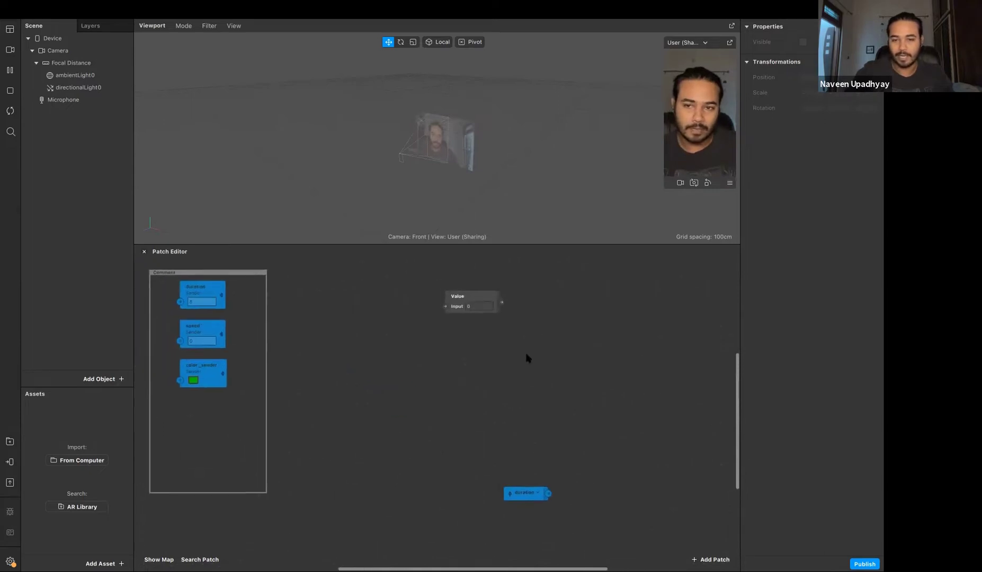
{"action": "left_click_drag", "start_coordinate": [521, 324], "coordinate": [720, 409]}
{"action": "left_click", "coordinate": [551, 412]}
{"action": "left_click", "coordinate": [499, 316]}
{"action": "key", "text": "Delete"}
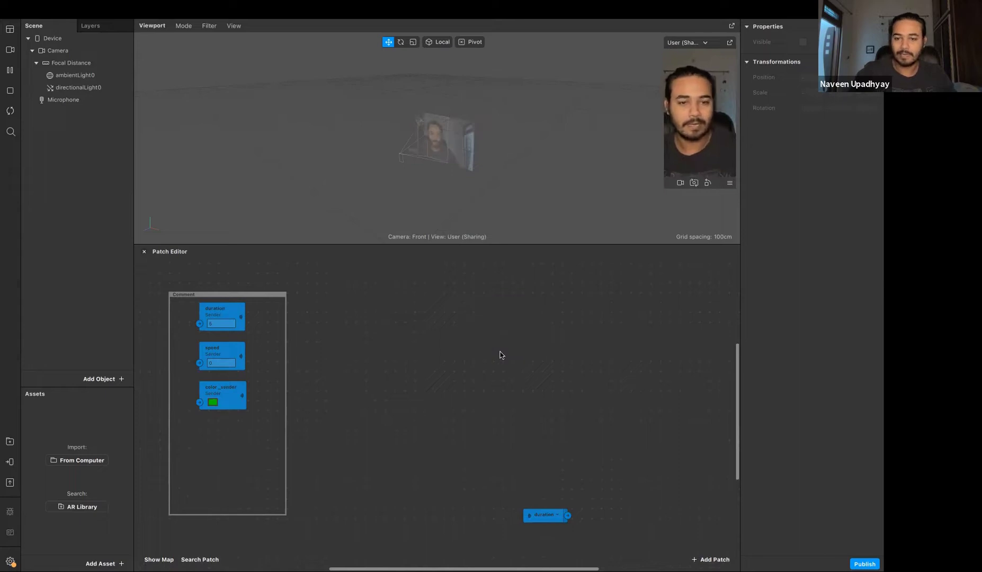
Step: Compare the position of the distant duration receiver with the duration, speed and color_sender patches inside the comment frame
{"action": "scroll", "coordinate": [424, 440], "scroll_direction": "down", "scroll_amount": 1}
{"action": "scroll", "coordinate": [597, 491], "scroll_direction": "down", "scroll_amount": 5}
{"action": "scroll", "coordinate": [596, 491], "scroll_direction": "right", "scroll_amount": 4}
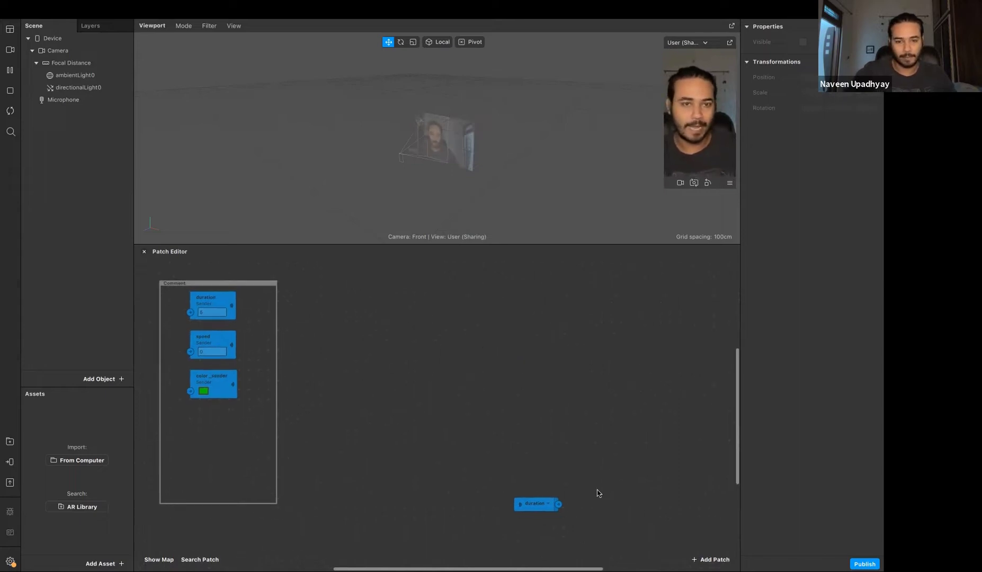
{"action": "scroll", "coordinate": [339, 464], "scroll_direction": "down", "scroll_amount": 3}
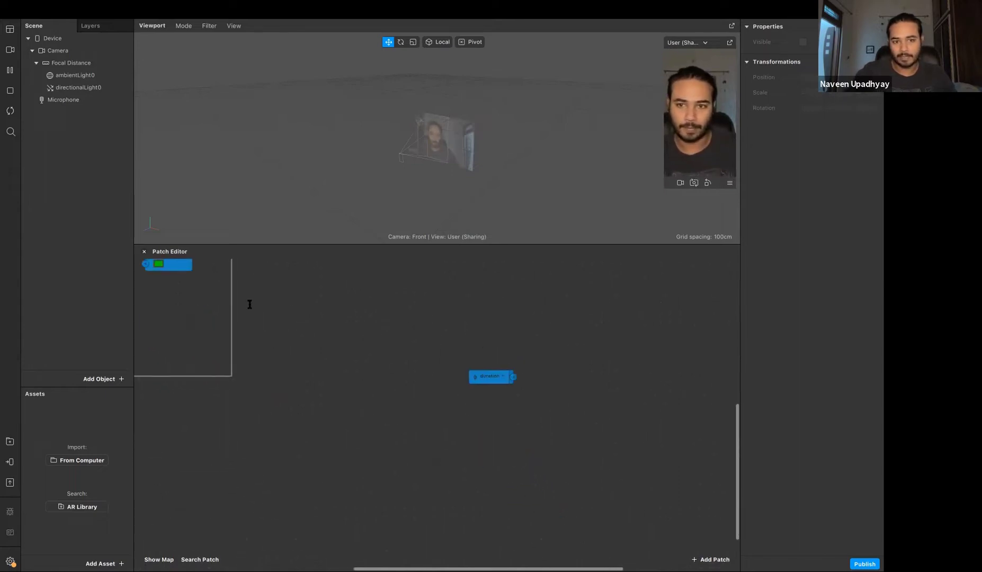
{"action": "scroll", "coordinate": [712, 493], "scroll_direction": "up", "scroll_amount": 3}
{"action": "scroll", "coordinate": [712, 493], "scroll_direction": "left", "scroll_amount": 3}
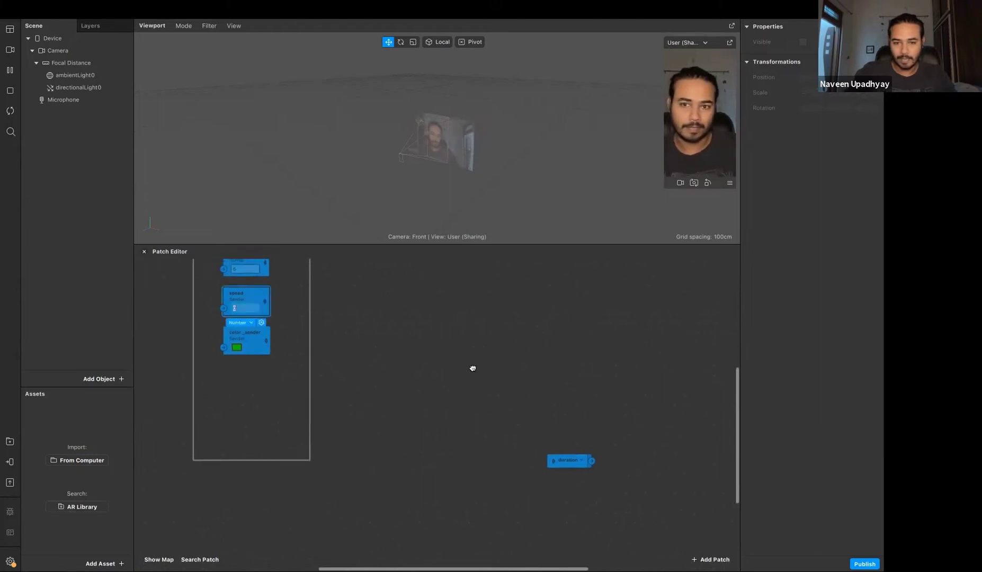
{"action": "scroll", "coordinate": [478, 373], "scroll_direction": "down", "scroll_amount": 3}
{"action": "scroll", "coordinate": [478, 373], "scroll_direction": "right", "scroll_amount": 3}
{"action": "scroll", "coordinate": [478, 373], "scroll_direction": "down", "scroll_amount": 3}
{"action": "scroll", "coordinate": [478, 374], "scroll_direction": "right", "scroll_amount": 3}
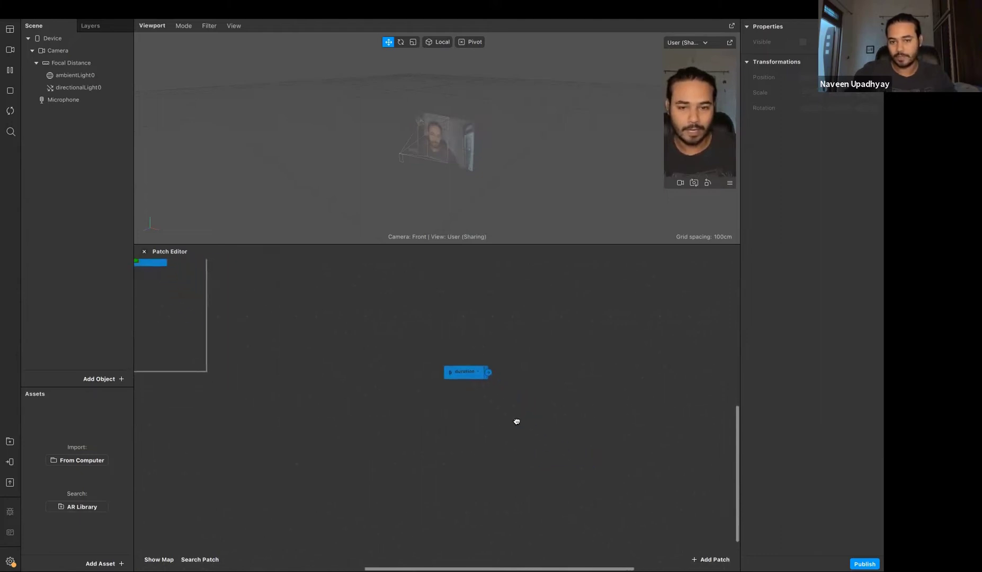
{"action": "left_click", "coordinate": [477, 371]}
{"action": "left_click", "coordinate": [411, 375]}
{"action": "scroll", "coordinate": [317, 360], "scroll_direction": "down", "scroll_amount": 3}
{"action": "scroll", "coordinate": [318, 360], "scroll_direction": "right", "scroll_amount": 3}
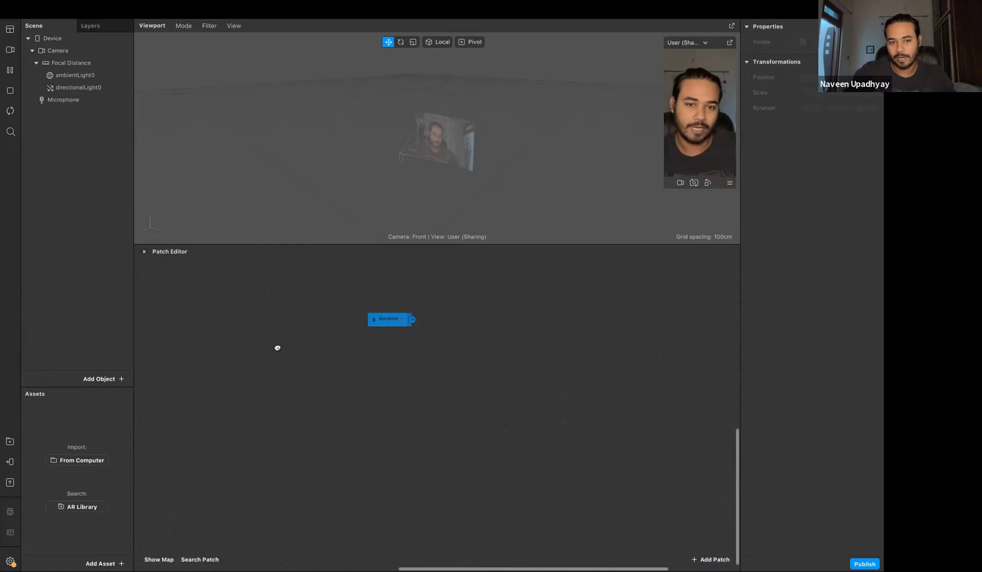
{"action": "scroll", "coordinate": [495, 410], "scroll_direction": "up", "scroll_amount": 6}
{"action": "scroll", "coordinate": [495, 410], "scroll_direction": "left", "scroll_amount": 5}
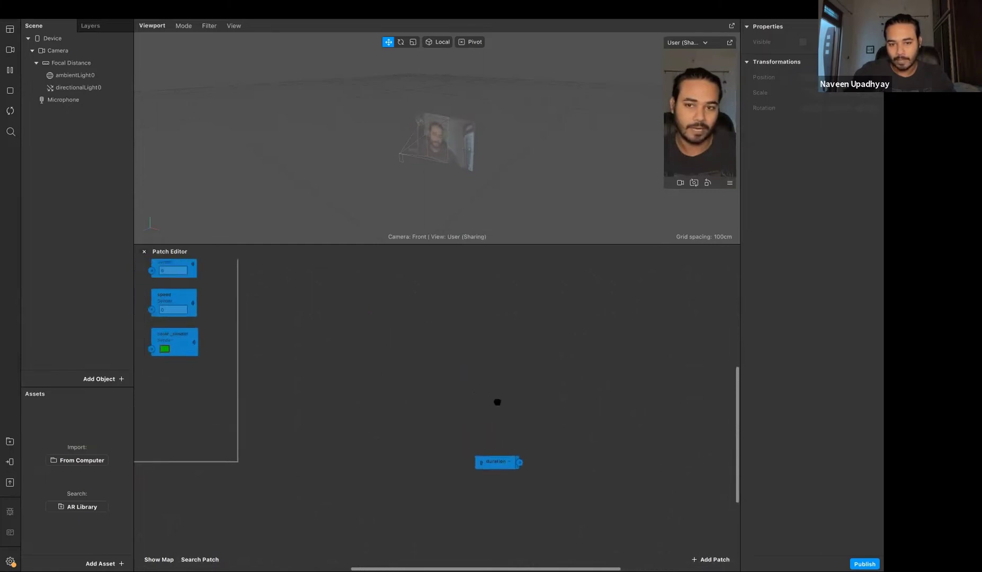
{"action": "scroll", "coordinate": [522, 411], "scroll_direction": "down", "scroll_amount": 3}
{"action": "scroll", "coordinate": [522, 410], "scroll_direction": "right", "scroll_amount": 2}
{"action": "scroll", "coordinate": [423, 412], "scroll_direction": "up", "scroll_amount": 8}
{"action": "scroll", "coordinate": [423, 412], "scroll_direction": "left", "scroll_amount": 10}
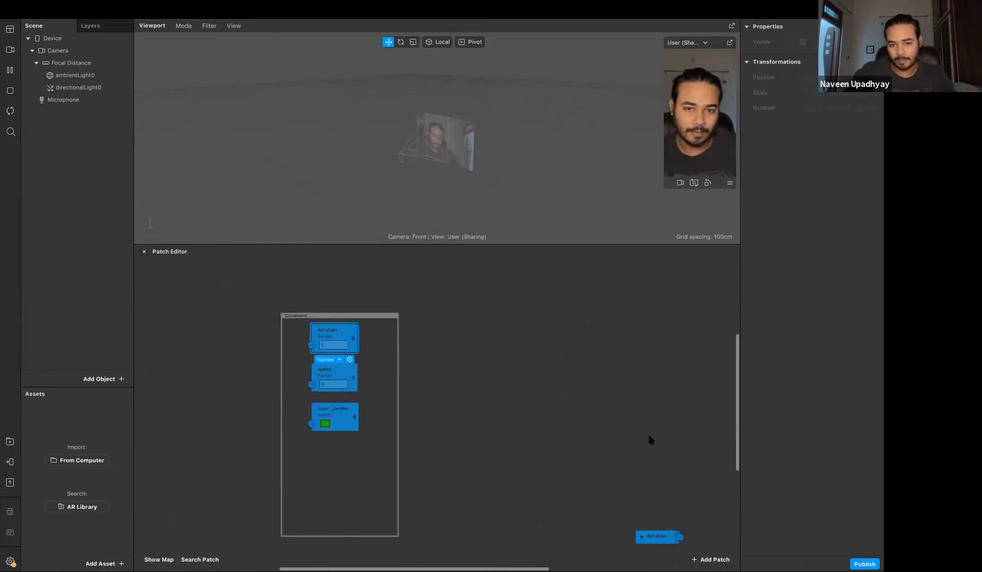
{"action": "scroll", "coordinate": [482, 436], "scroll_direction": "down", "scroll_amount": 6}
{"action": "scroll", "coordinate": [482, 436], "scroll_direction": "right", "scroll_amount": 6}
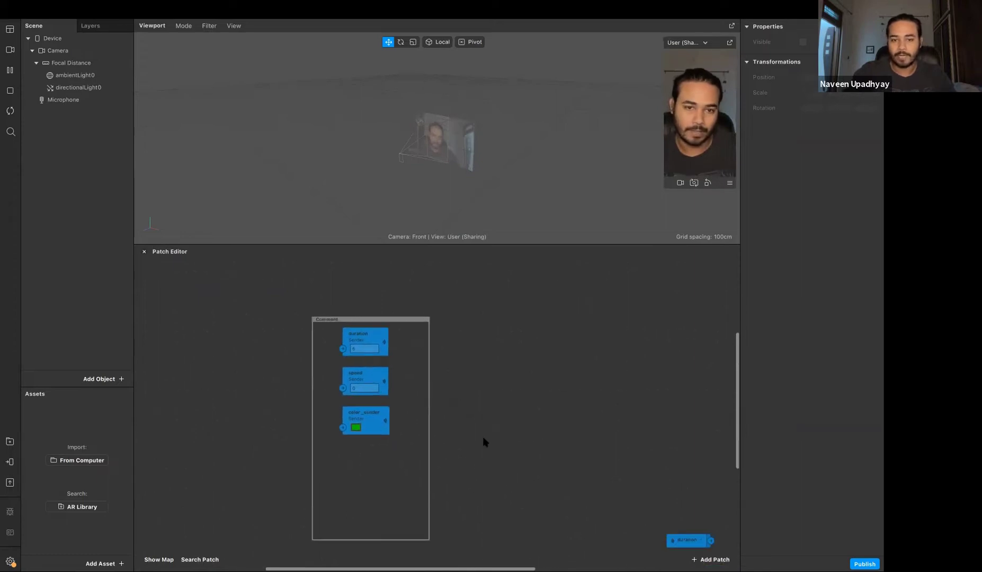
{"action": "scroll", "coordinate": [477, 425], "scroll_direction": "down", "scroll_amount": 1}
{"action": "scroll", "coordinate": [478, 426], "scroll_direction": "right", "scroll_amount": 2}
{"action": "scroll", "coordinate": [642, 393], "scroll_direction": "up", "scroll_amount": 5}
{"action": "scroll", "coordinate": [642, 393], "scroll_direction": "left", "scroll_amount": 7}
{"action": "scroll", "coordinate": [240, 272], "scroll_direction": "down", "scroll_amount": 3}
{"action": "scroll", "coordinate": [239, 272], "scroll_direction": "right", "scroll_amount": 3}
{"action": "scroll", "coordinate": [240, 272], "scroll_direction": "down", "scroll_amount": 2}
{"action": "scroll", "coordinate": [240, 272], "scroll_direction": "right", "scroll_amount": 2}
{"action": "scroll", "coordinate": [257, 283], "scroll_direction": "down", "scroll_amount": 3, "text": "ctrl"}
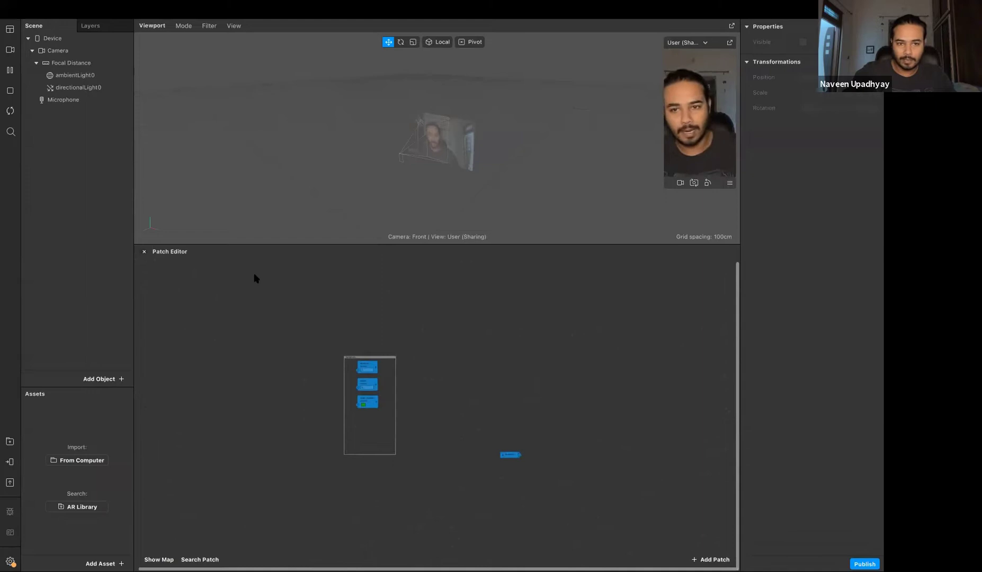
{"action": "left_click_drag", "start_coordinate": [248, 276], "coordinate": [673, 490]}
{"action": "left_click", "coordinate": [697, 509]}
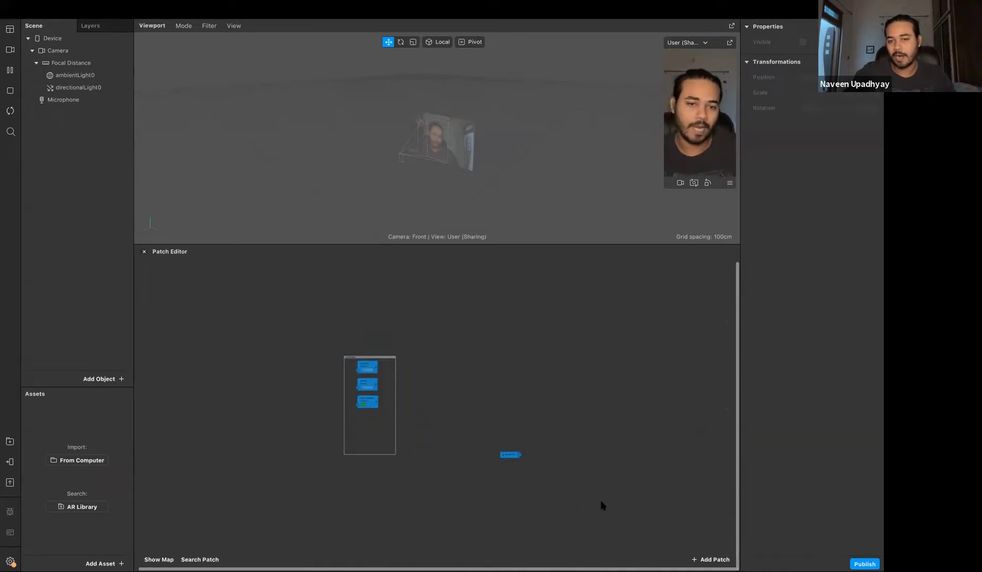
Step: Move the duration receiver close beside the comment frame, level with the speed sender
{"action": "scroll", "coordinate": [602, 506], "scroll_direction": "up", "scroll_amount": 2, "text": "ctrl"}
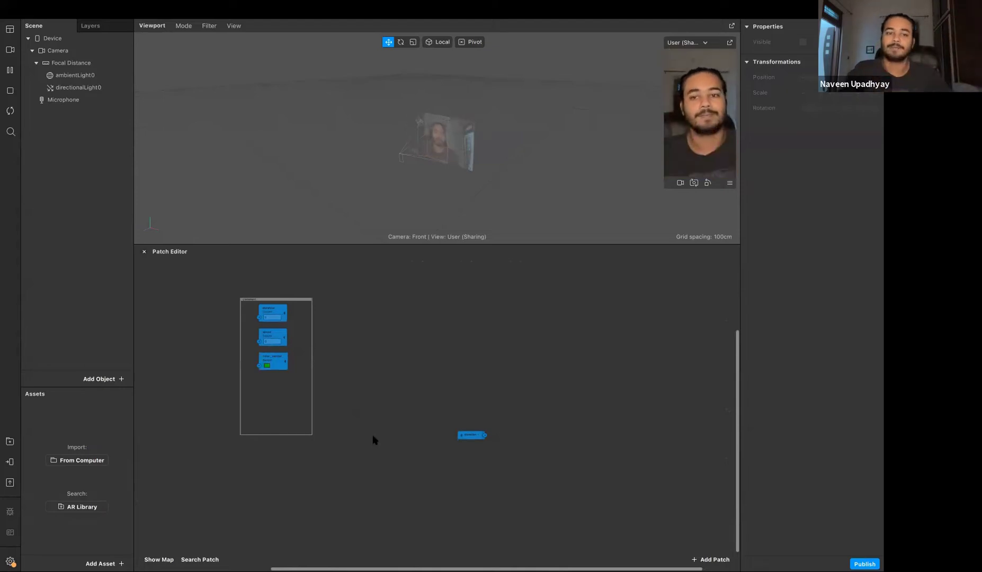
{"action": "scroll", "coordinate": [374, 440], "scroll_direction": "up", "scroll_amount": 2, "text": "ctrl"}
{"action": "scroll", "coordinate": [471, 469], "scroll_direction": "left", "scroll_amount": 4}
{"action": "scroll", "coordinate": [472, 469], "scroll_direction": "up", "scroll_amount": 3}
{"action": "scroll", "coordinate": [534, 478], "scroll_direction": "right", "scroll_amount": 2}
{"action": "scroll", "coordinate": [535, 478], "scroll_direction": "down", "scroll_amount": 2}
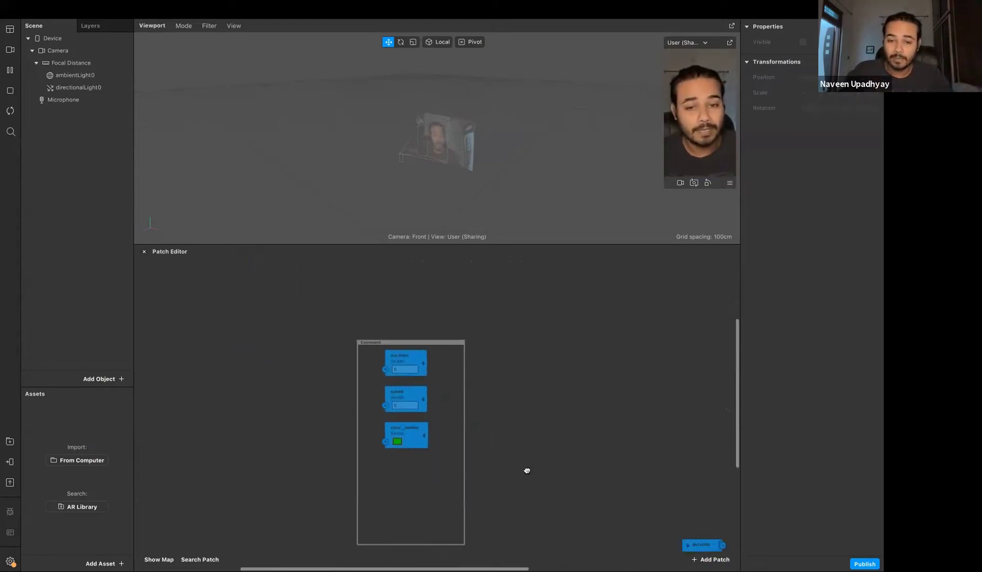
{"action": "left_click_drag", "start_coordinate": [641, 494], "coordinate": [458, 348]}
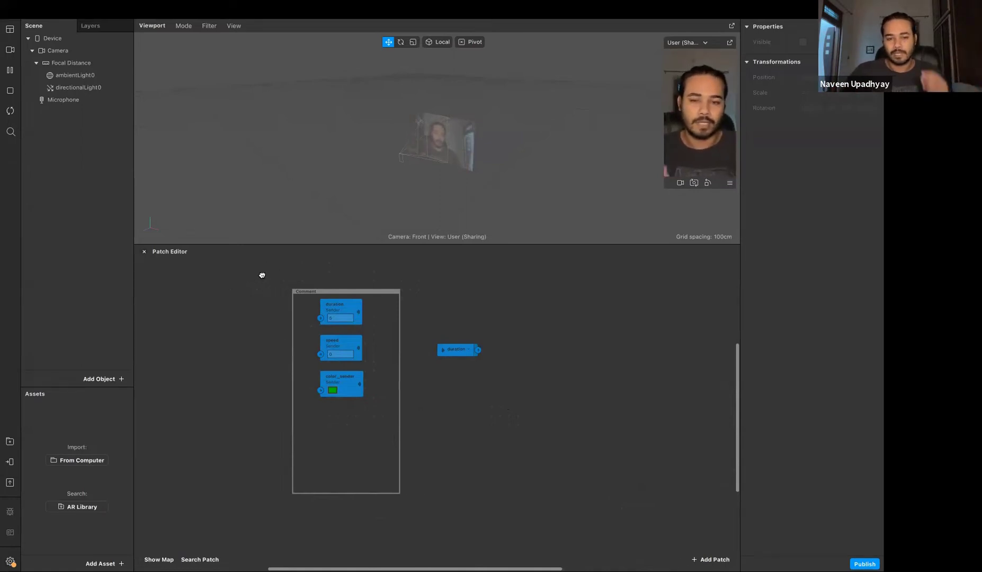
Step: Shift the comment frame and its three senders slightly upward, leaving the duration receiver in place
{"action": "left_click_drag", "start_coordinate": [256, 278], "coordinate": [492, 523]}
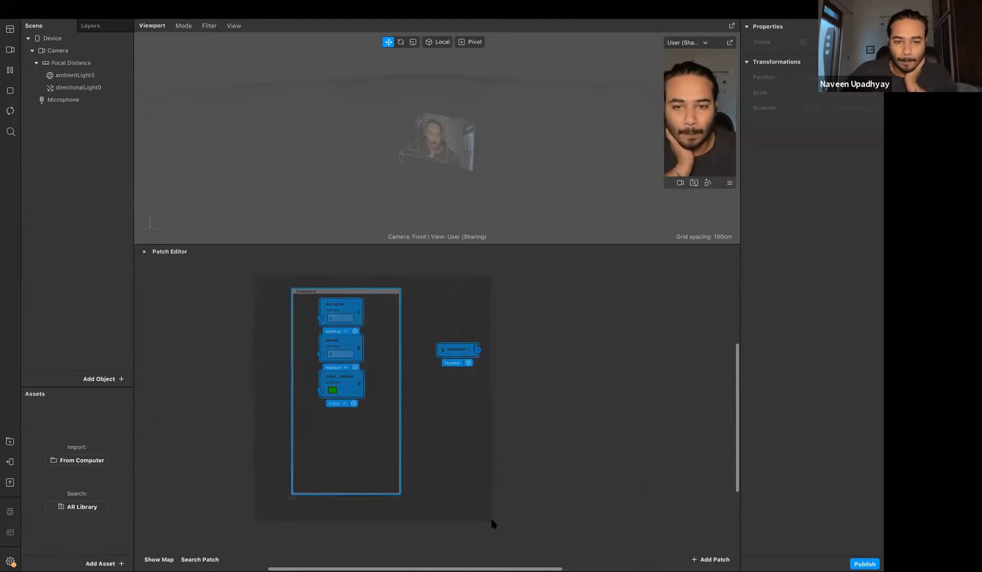
{"action": "left_click", "coordinate": [492, 324]}
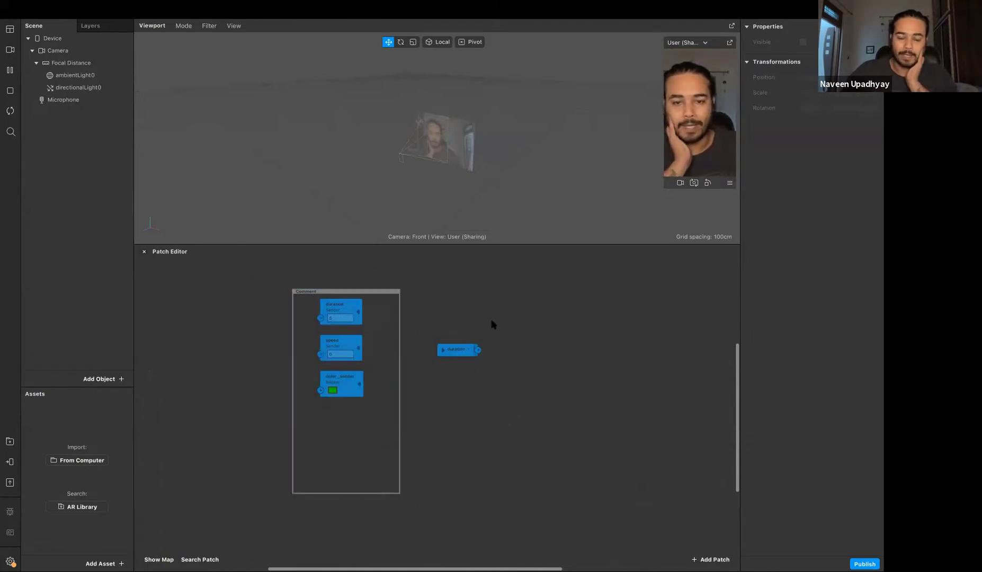
{"action": "left_click_drag", "start_coordinate": [343, 291], "coordinate": [352, 282]}
{"action": "key", "text": "ctrl+z"}
{"action": "left_click", "coordinate": [456, 308]}
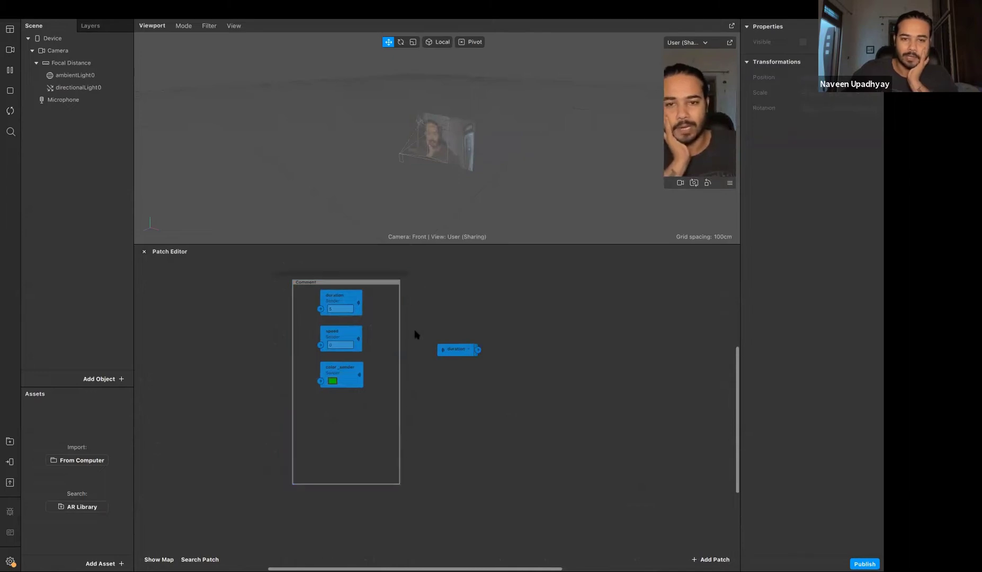
{"action": "left_click_drag", "start_coordinate": [541, 298], "coordinate": [296, 487]}
{"action": "right_click", "coordinate": [332, 343]}
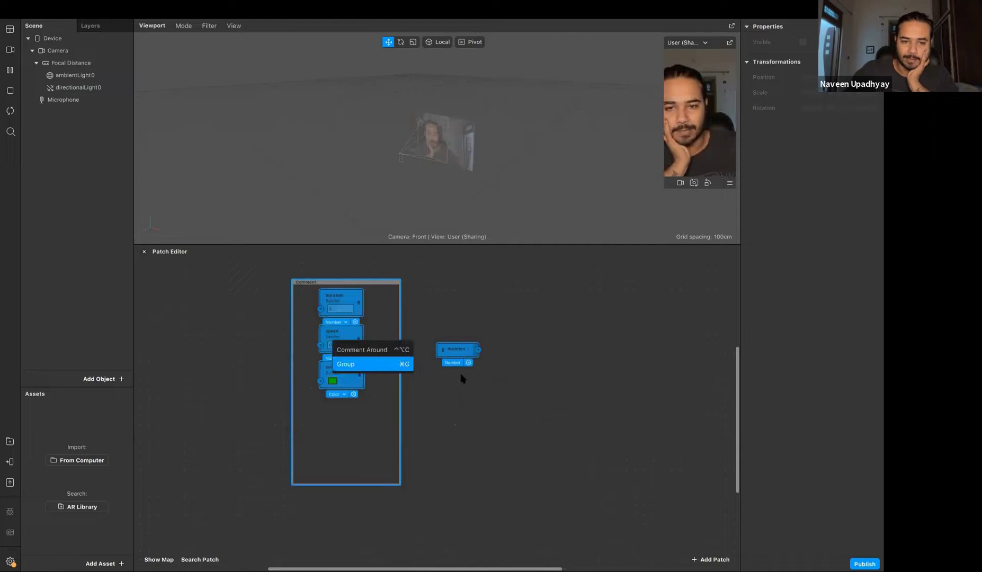
{"action": "left_click", "coordinate": [501, 377]}
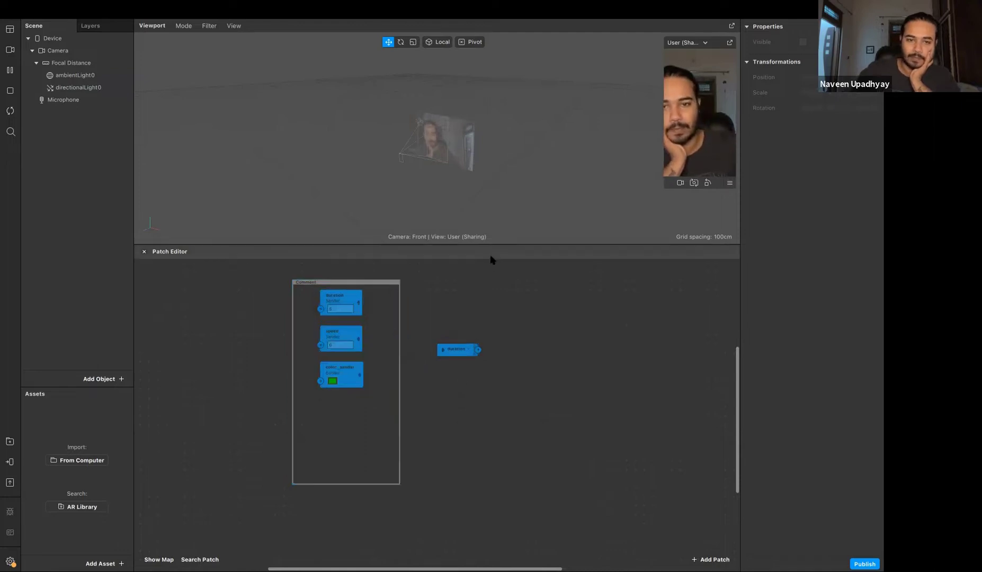
Step: Delete the comment frame, its three senders and the duration receiver
{"action": "left_click_drag", "start_coordinate": [501, 290], "coordinate": [309, 517]}
{"action": "key", "text": "Delete"}
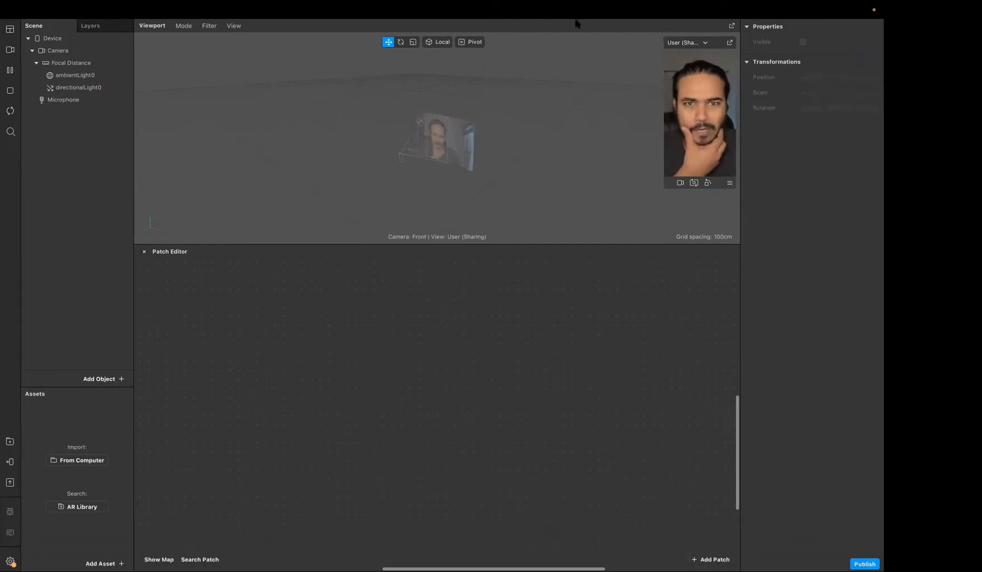
{"action": "key", "text": "ctrl+Right"}
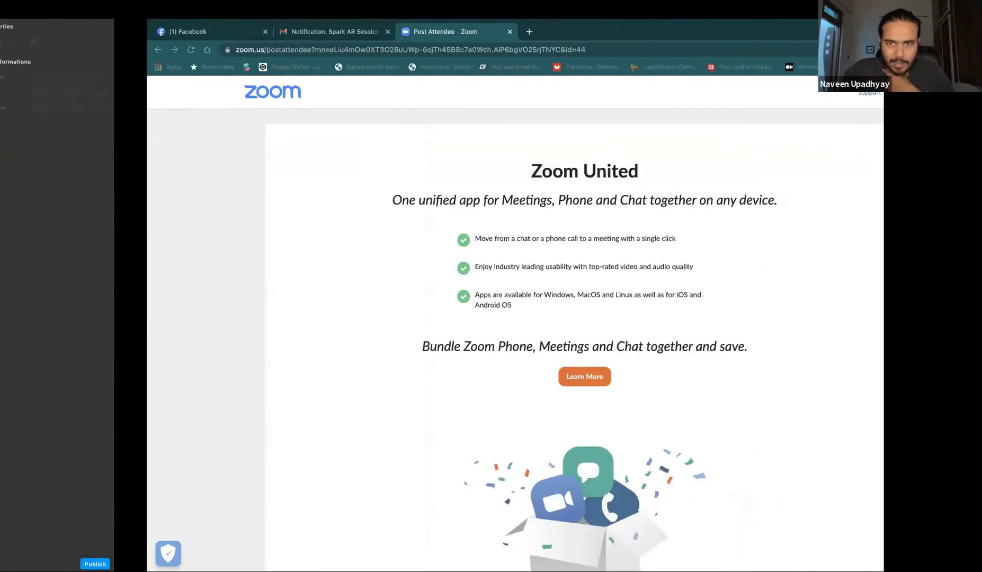
{"action": "key", "text": "ctrl+Left"}
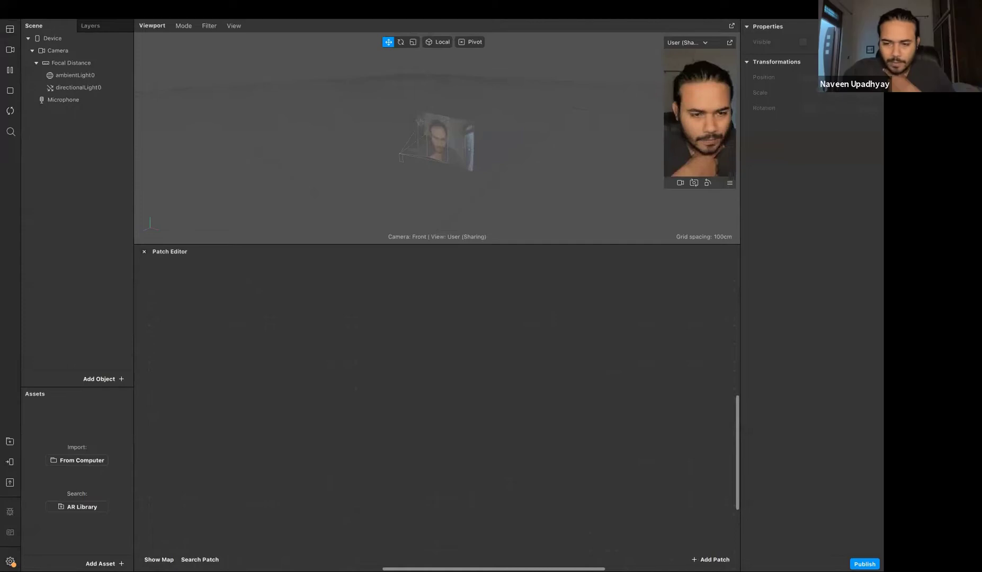
{"action": "mouse_move", "coordinate": [629, 550]}
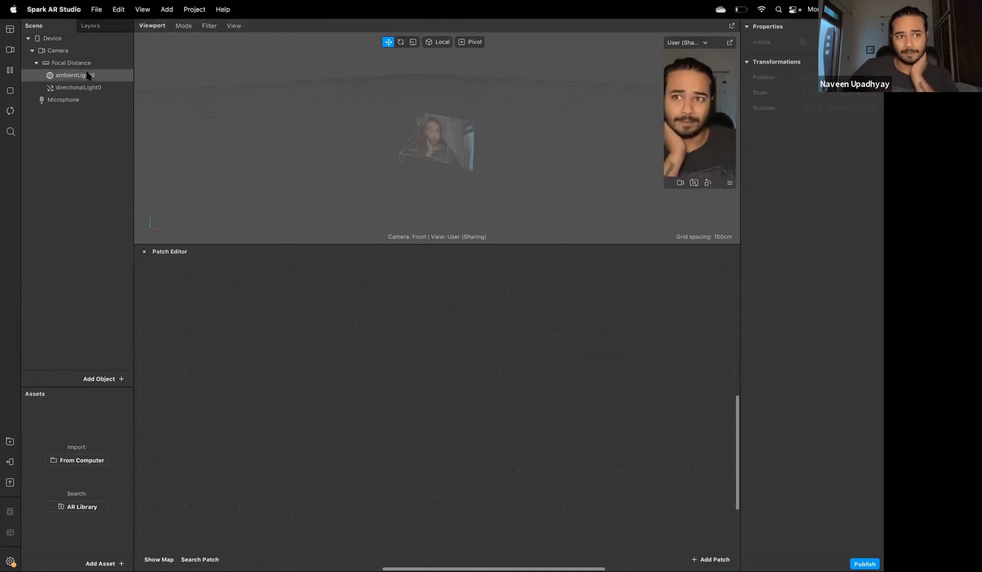
Step: Create the default render pipeline for the Device
{"action": "left_click", "coordinate": [53, 42]}
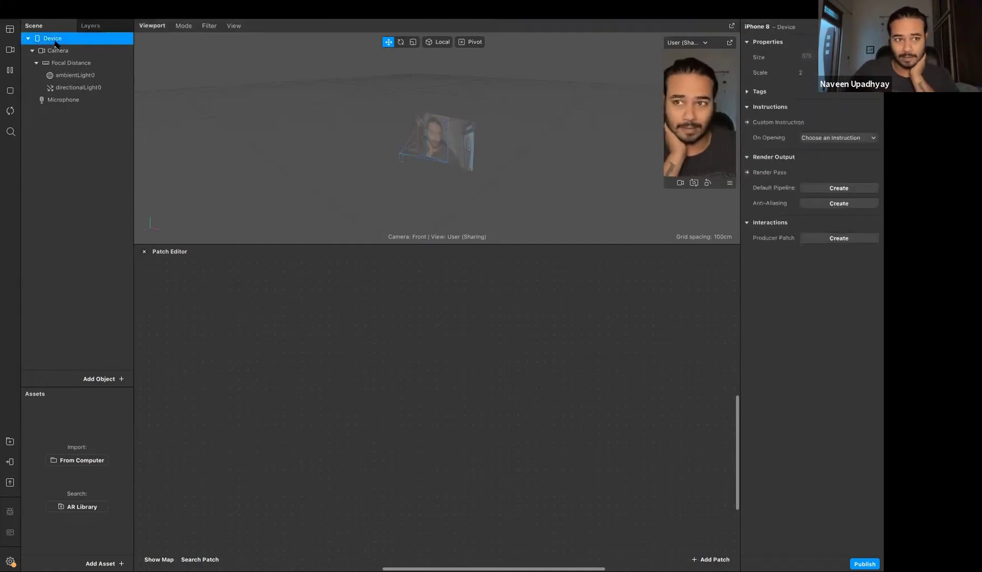
{"action": "left_click", "coordinate": [28, 38]}
{"action": "left_click", "coordinate": [29, 39]}
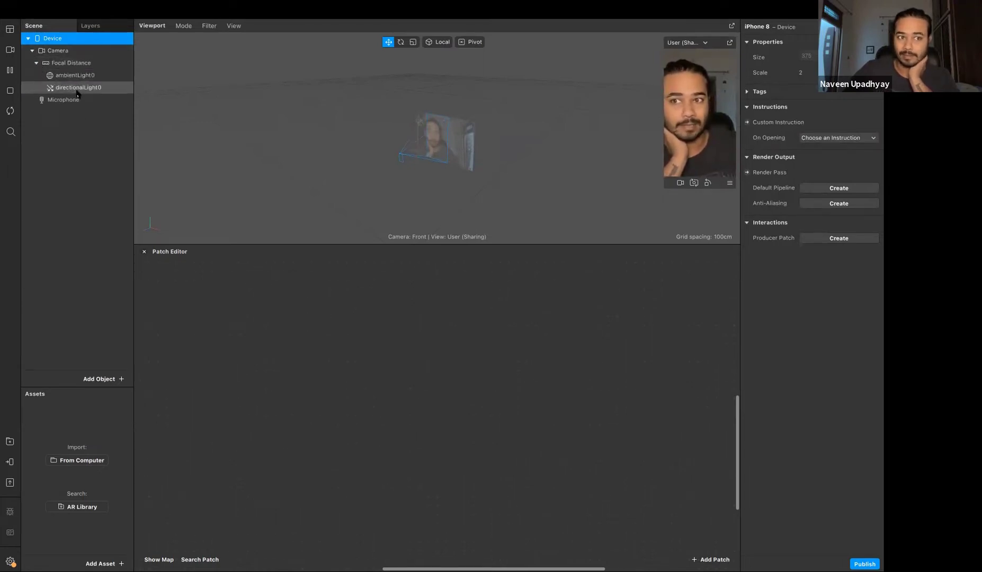
{"action": "left_click", "coordinate": [78, 64]}
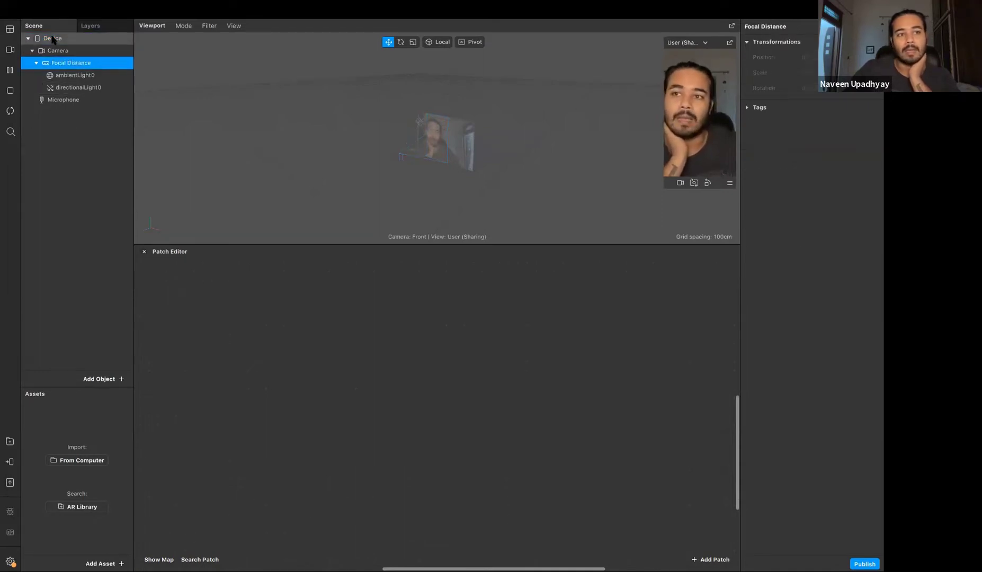
{"action": "left_click", "coordinate": [50, 41]}
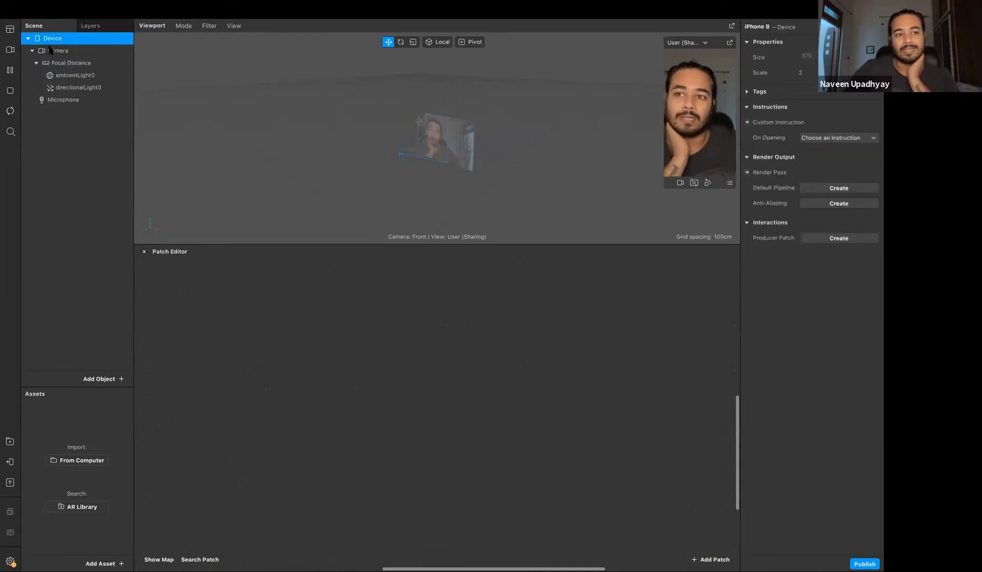
{"action": "left_click", "coordinate": [843, 192]}
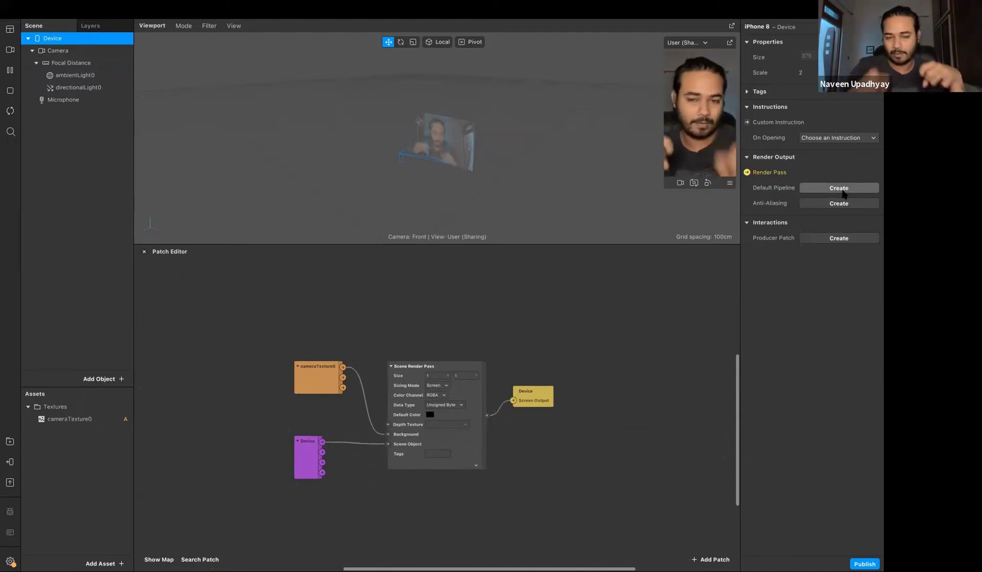
Step: Examine the Device, Scene Render Pass and cameraTexture0 patches and how they connect to the screen output
{"action": "scroll", "coordinate": [460, 387], "scroll_direction": "up", "scroll_amount": 5}
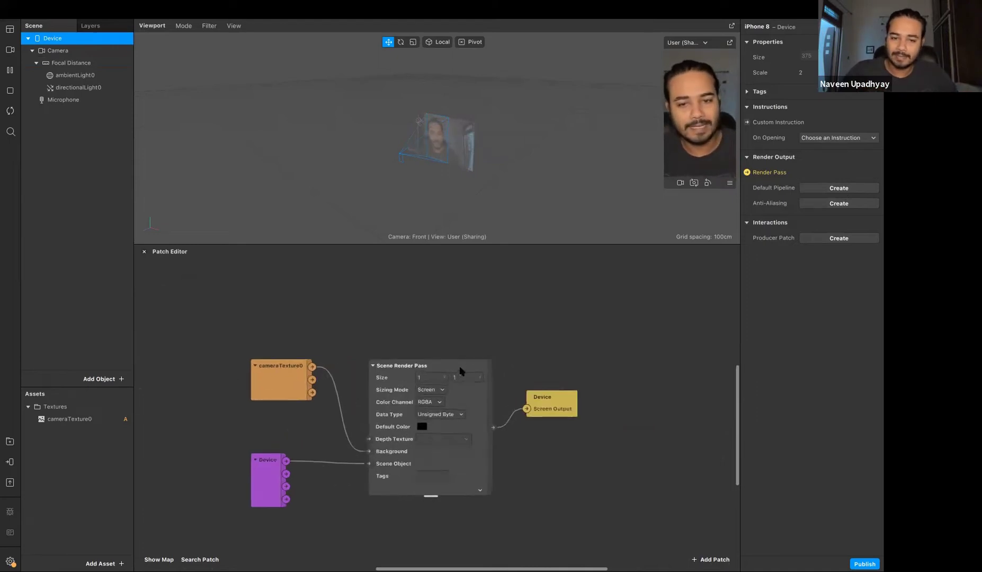
{"action": "scroll", "coordinate": [476, 450], "scroll_direction": "down", "scroll_amount": 5}
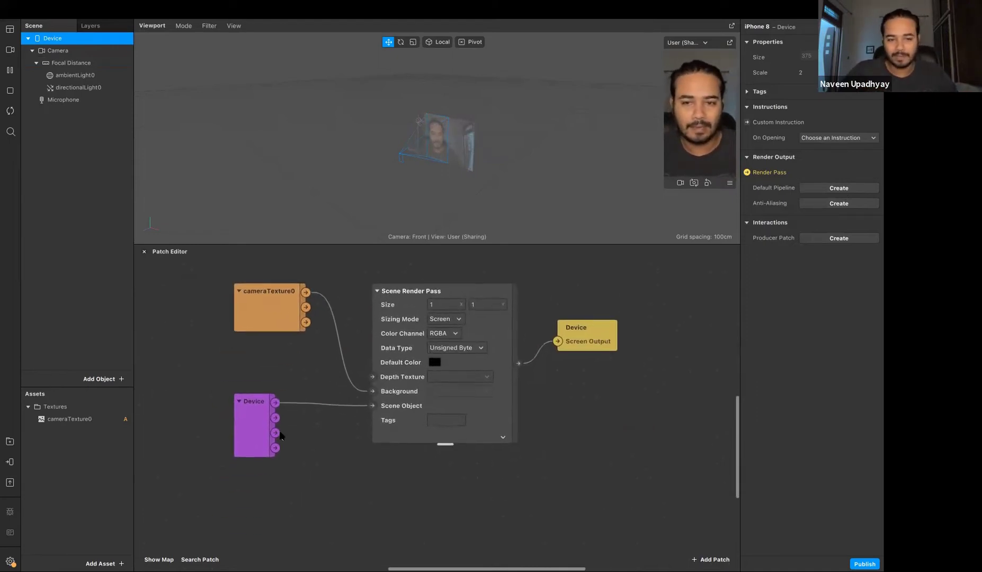
{"action": "left_click_drag", "start_coordinate": [232, 386], "coordinate": [303, 489]}
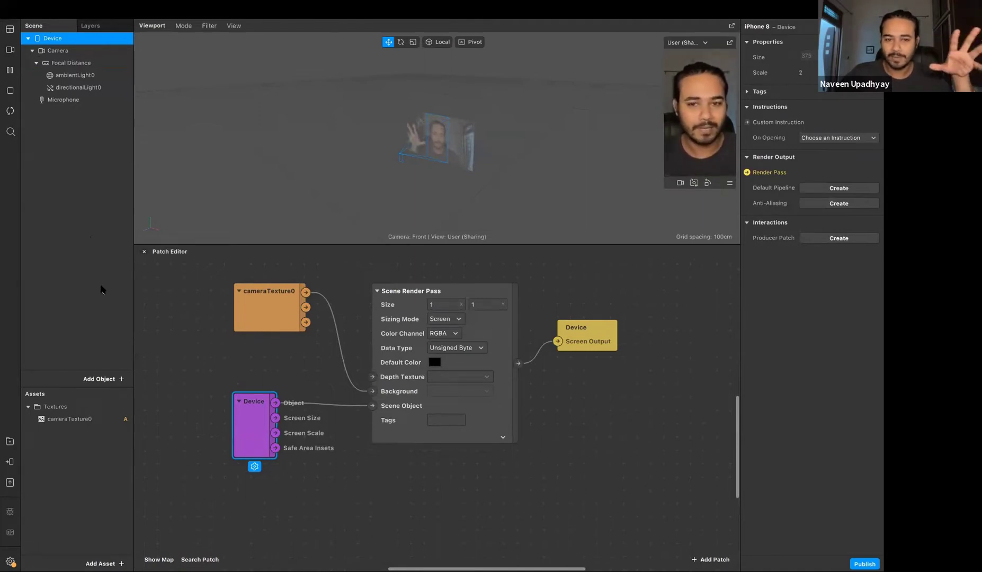
{"action": "left_click_drag", "start_coordinate": [220, 367], "coordinate": [266, 459]}
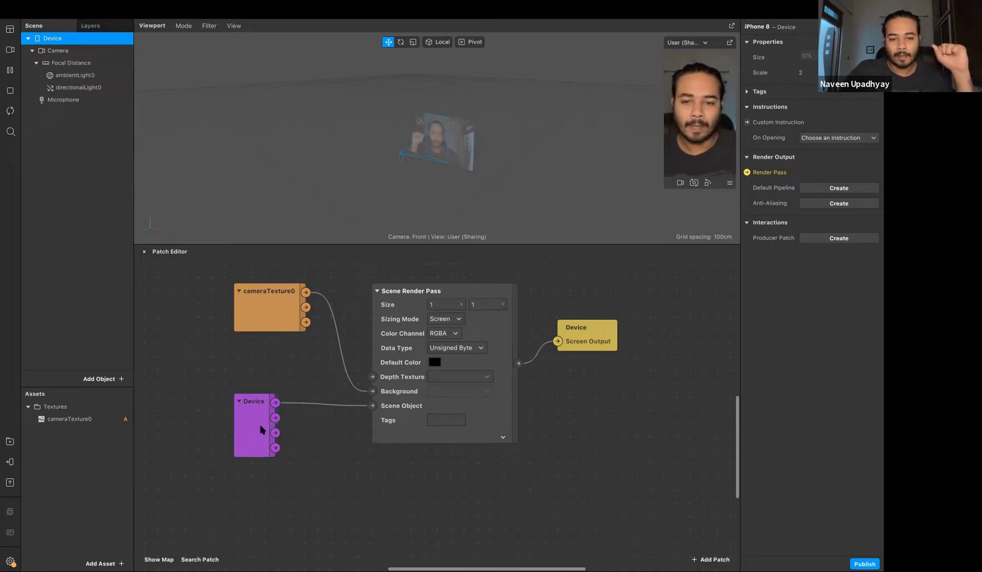
{"action": "left_click_drag", "start_coordinate": [364, 274], "coordinate": [536, 470]}
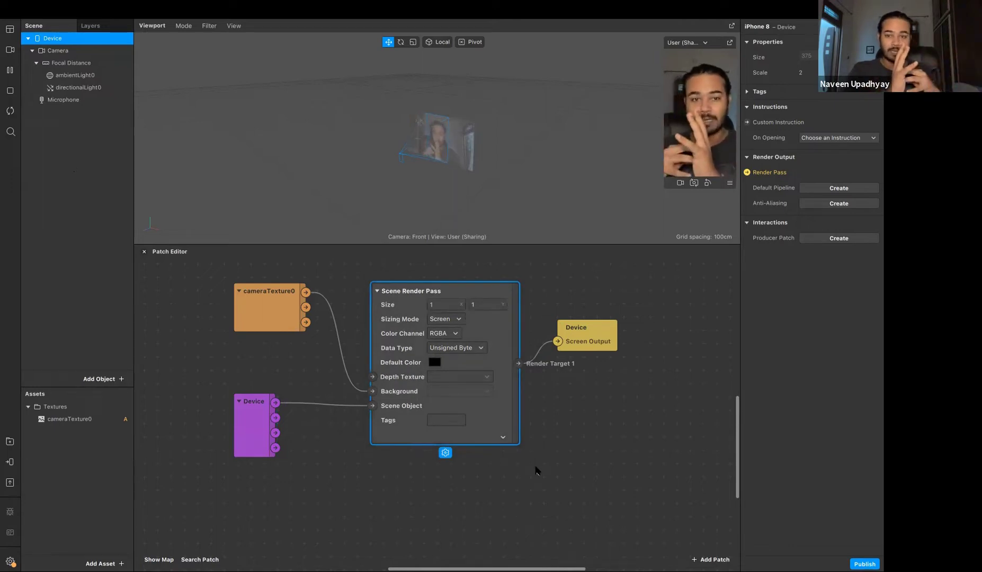
{"action": "left_click", "coordinate": [536, 470]}
{"action": "left_click_drag", "start_coordinate": [366, 276], "coordinate": [530, 485]}
{"action": "left_click", "coordinate": [530, 485]}
{"action": "left_click", "coordinate": [485, 421]}
{"action": "left_click", "coordinate": [597, 469]}
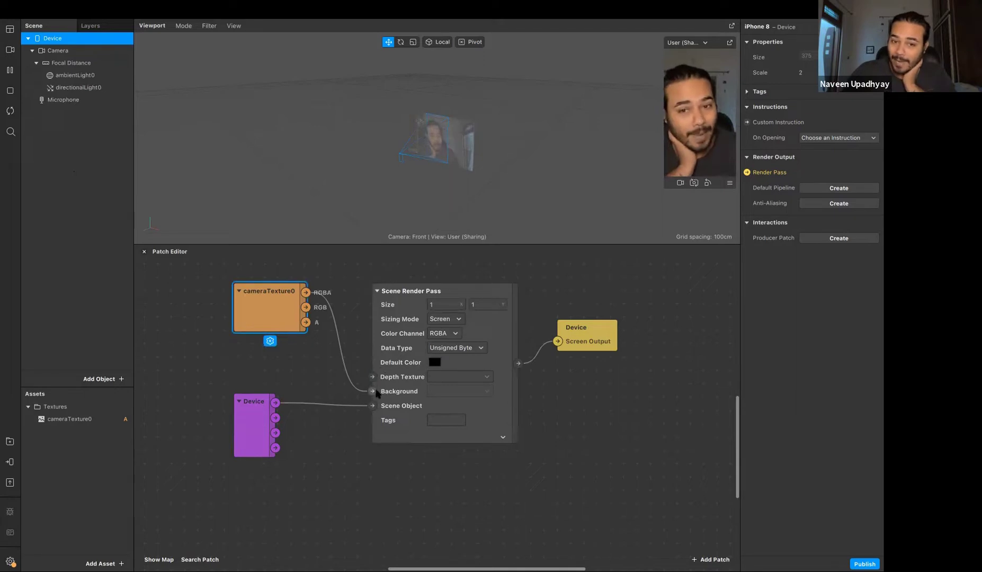
Step: Examine the Camera's texture extraction settings and the cameraTexture0 and Device patches feeding the Scene Render Pass
{"action": "left_click", "coordinate": [54, 51]}
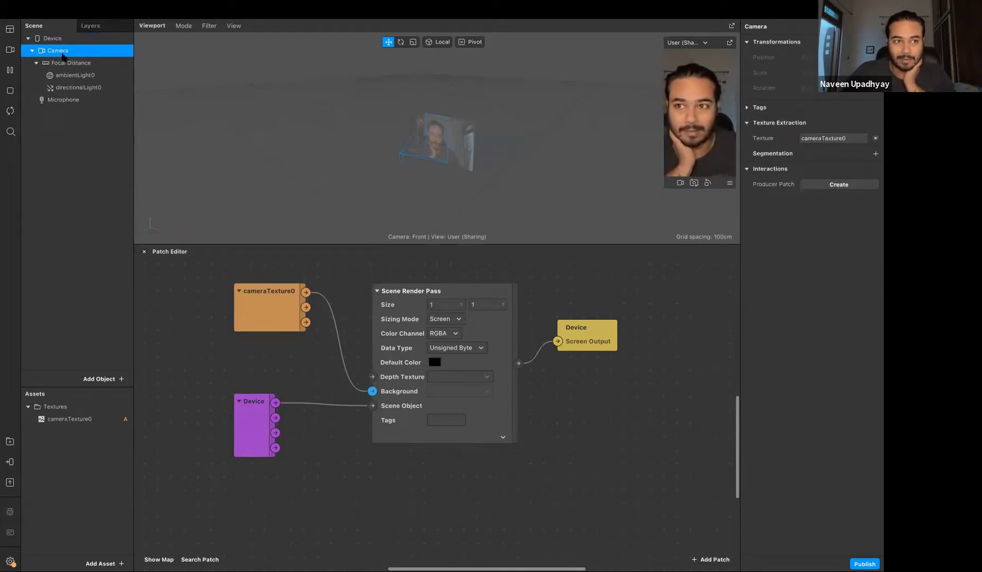
{"action": "left_click_drag", "start_coordinate": [228, 272], "coordinate": [308, 347]}
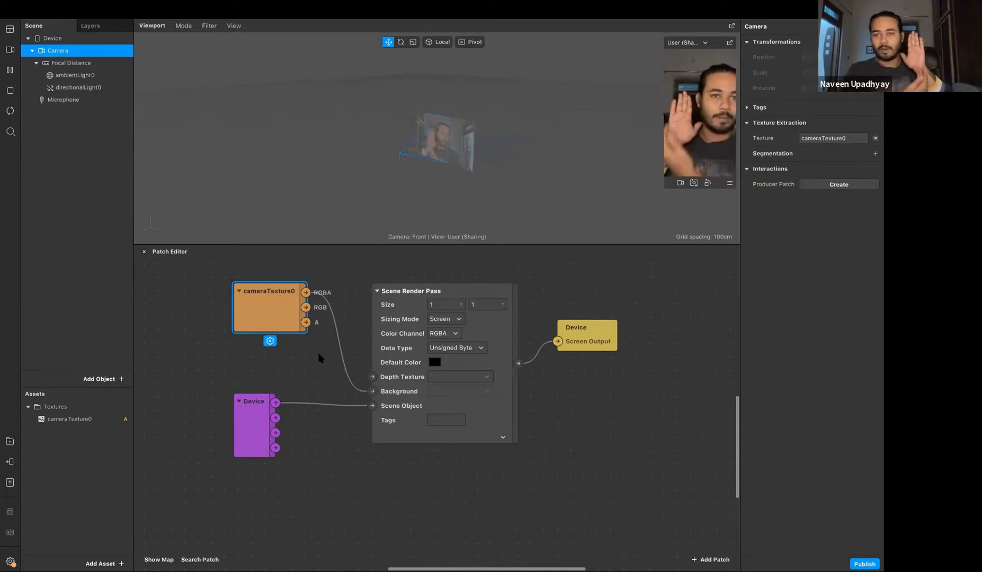
{"action": "left_click_drag", "start_coordinate": [224, 395], "coordinate": [295, 497]}
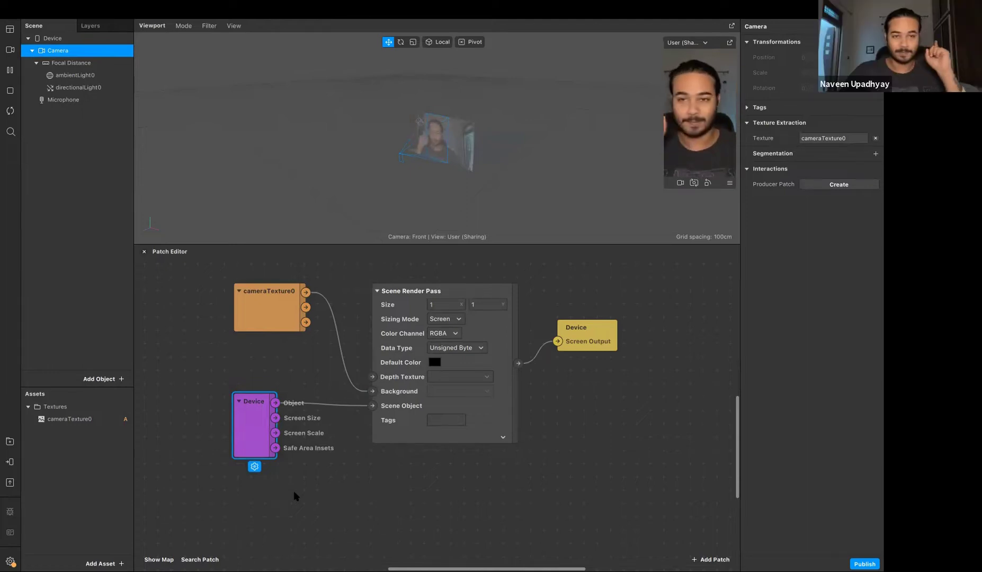
{"action": "left_click", "coordinate": [320, 529]}
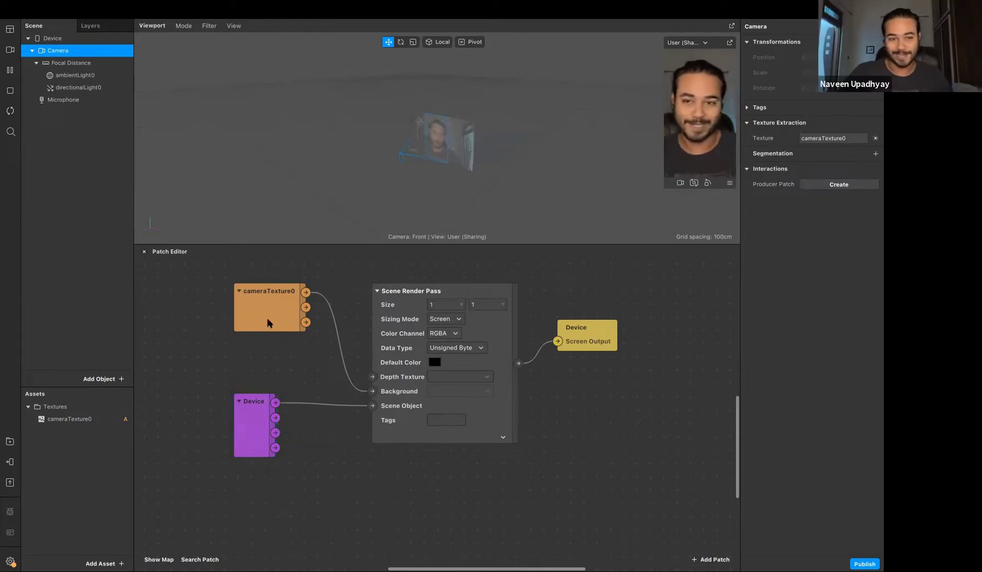
Step: Rearrange the cameraTexture0, Scene Render Pass and both Device patches into a more compact layout, keeping their connections
{"action": "left_click_drag", "start_coordinate": [270, 321], "coordinate": [246, 341]}
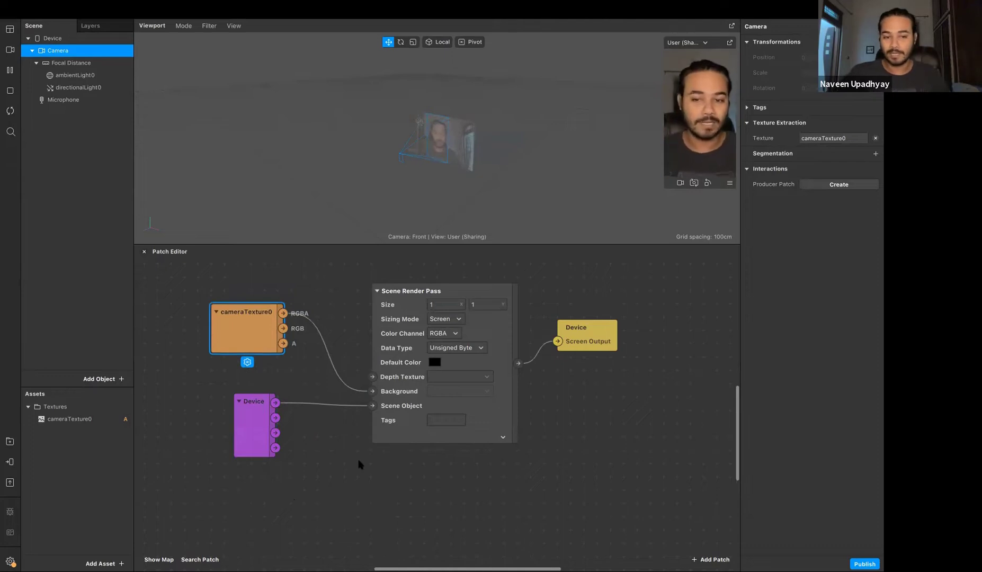
{"action": "left_click", "coordinate": [317, 460]}
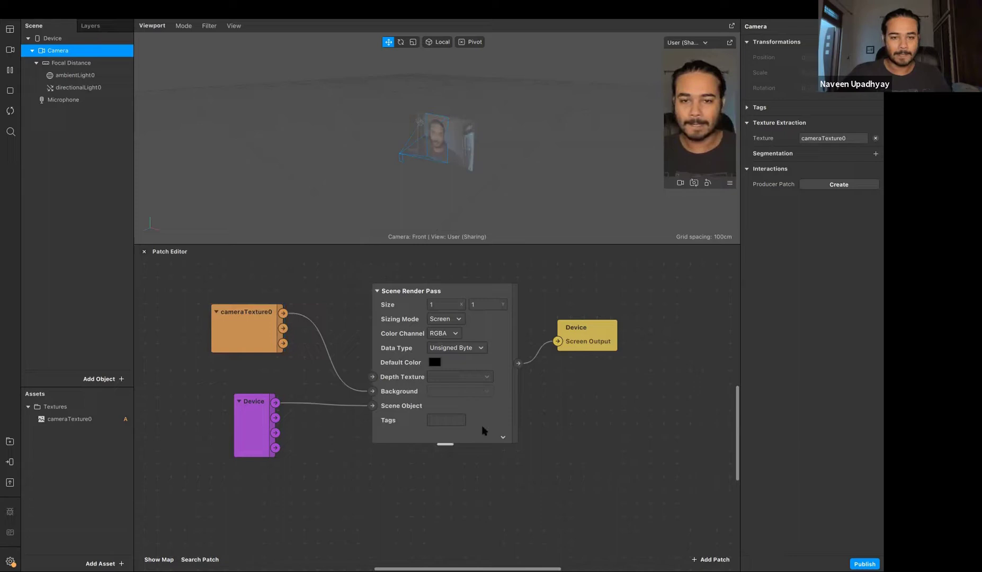
{"action": "left_click_drag", "start_coordinate": [476, 427], "coordinate": [448, 435]}
{"action": "left_click", "coordinate": [601, 447]}
{"action": "left_click_drag", "start_coordinate": [607, 353], "coordinate": [567, 325]}
{"action": "left_click", "coordinate": [599, 409]}
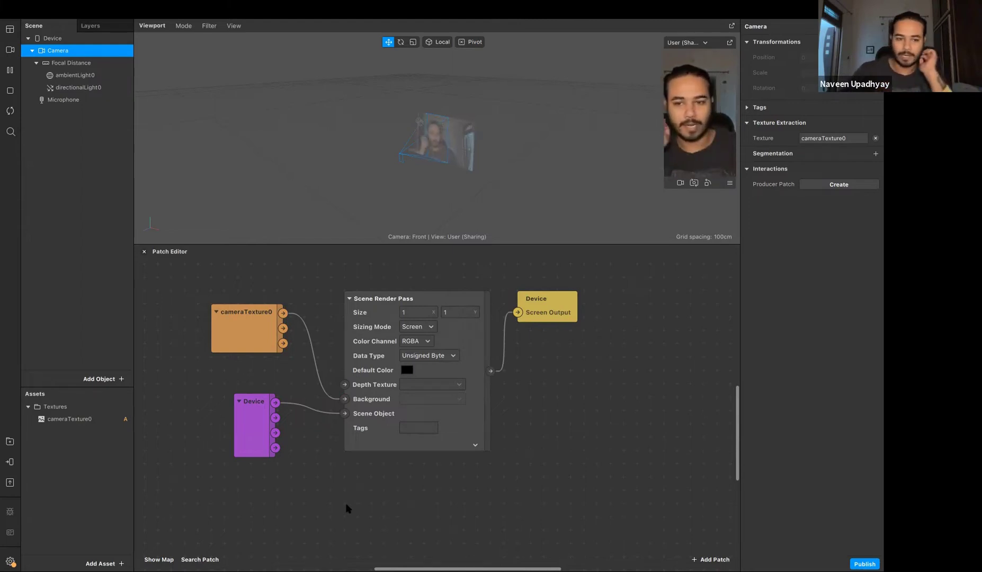
{"action": "left_click_drag", "start_coordinate": [242, 424], "coordinate": [216, 428]}
{"action": "left_click", "coordinate": [261, 436]}
{"action": "left_click_drag", "start_coordinate": [202, 394], "coordinate": [291, 508]}
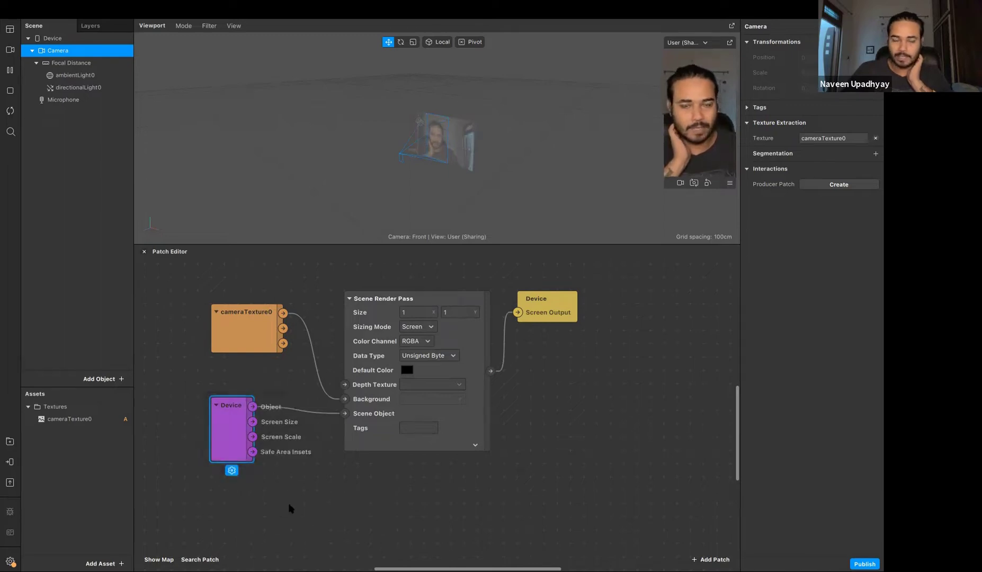
Step: Add a plane under Focal Distance and assign it a new material
{"action": "right_click", "coordinate": [77, 63]}
{"action": "mouse_move", "coordinate": [118, 74]}
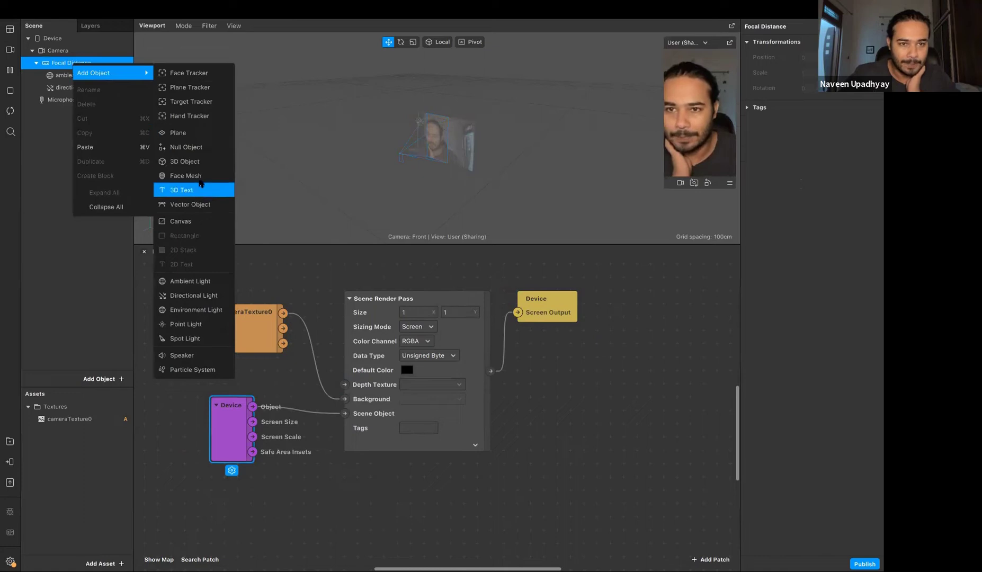
{"action": "left_click", "coordinate": [179, 132]}
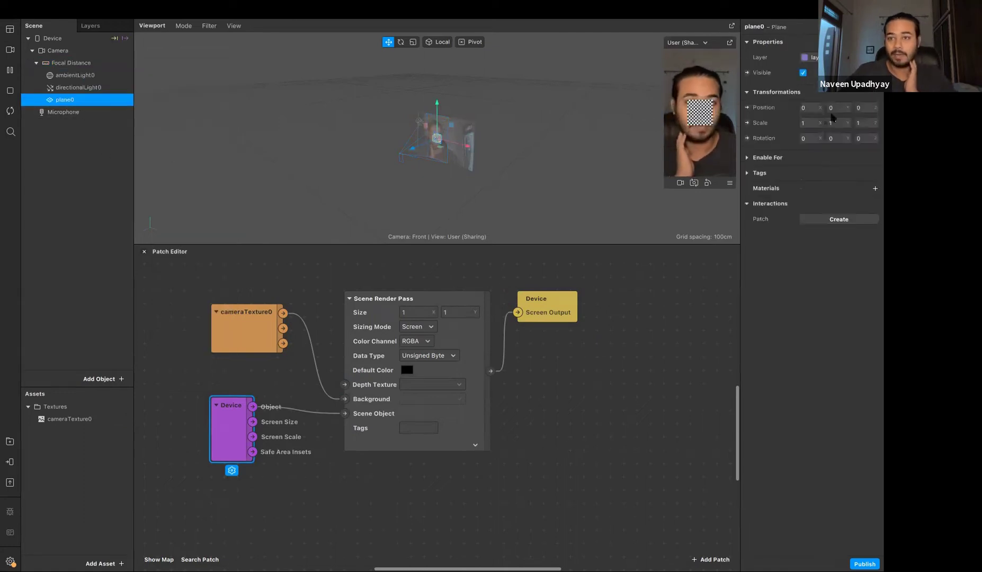
{"action": "left_click", "coordinate": [875, 189]}
{"action": "left_click", "coordinate": [833, 204]}
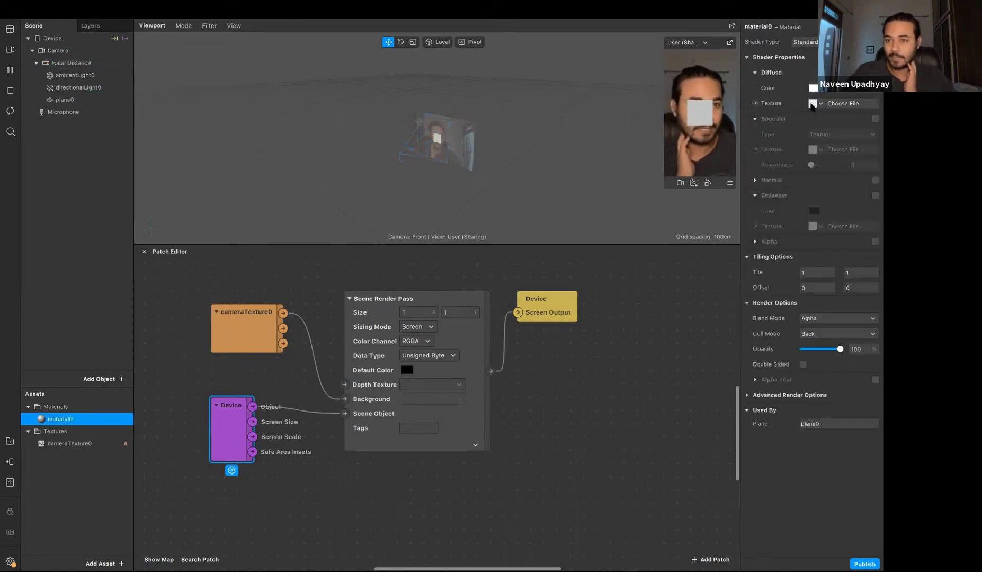
Step: Give the plane's material the Flat shader type and a cyan colour
{"action": "left_click", "coordinate": [812, 88]}
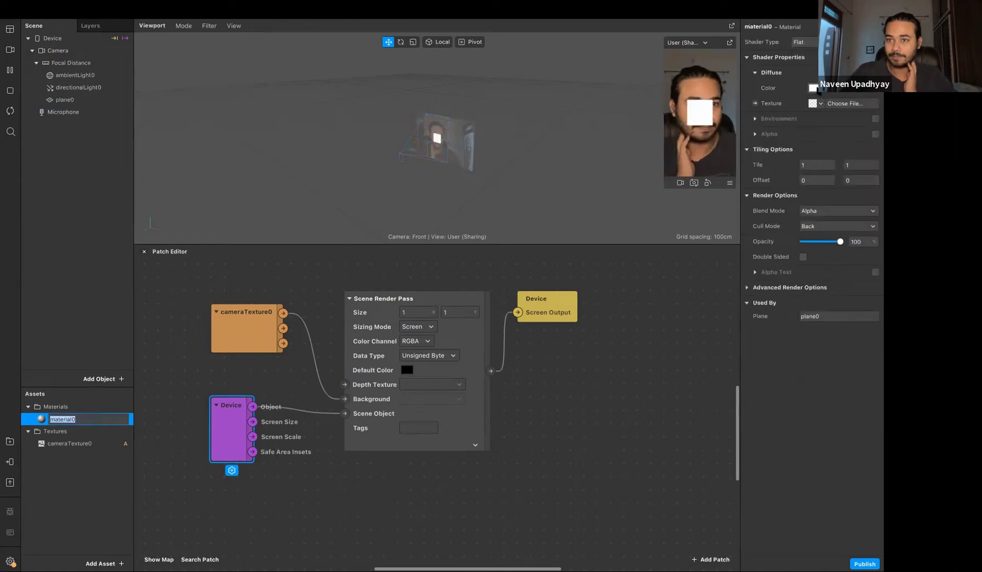
{"action": "left_click_drag", "start_coordinate": [246, 139], "coordinate": [221, 143]}
{"action": "left_click", "coordinate": [306, 276]}
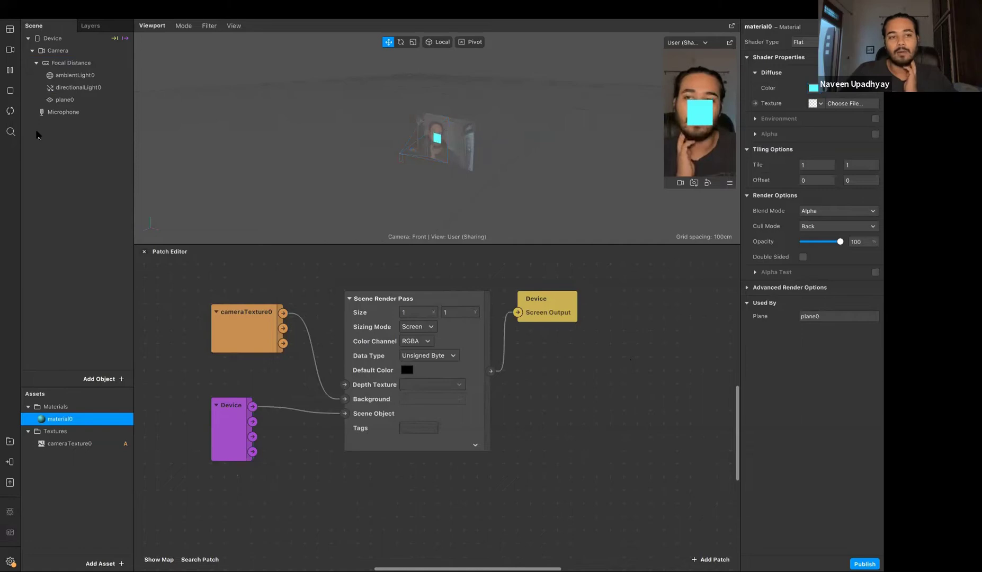
Step: Add a patch for plane0 to the graph and place it just below the purple Device patch
{"action": "left_click", "coordinate": [66, 40]}
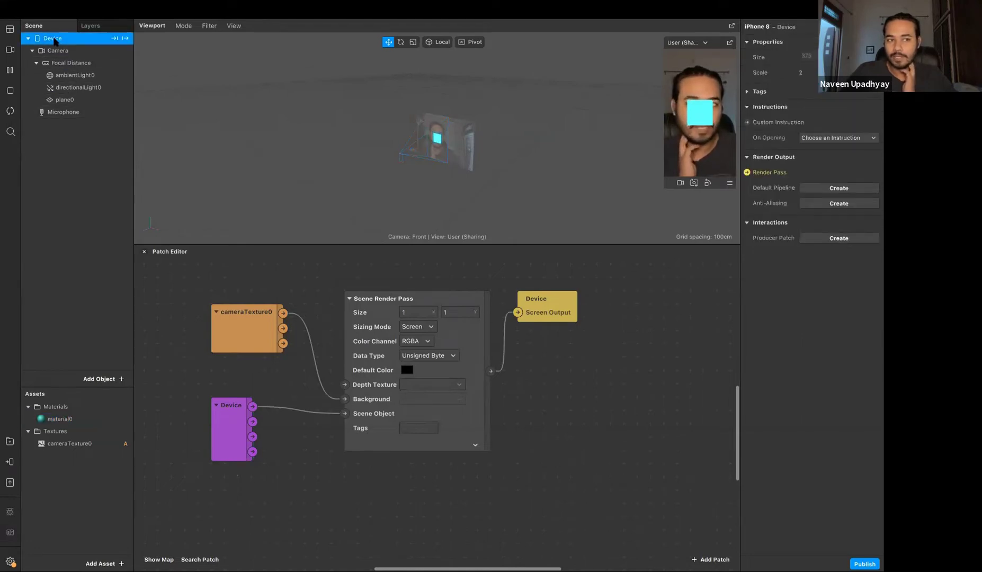
{"action": "left_click", "coordinate": [231, 438]}
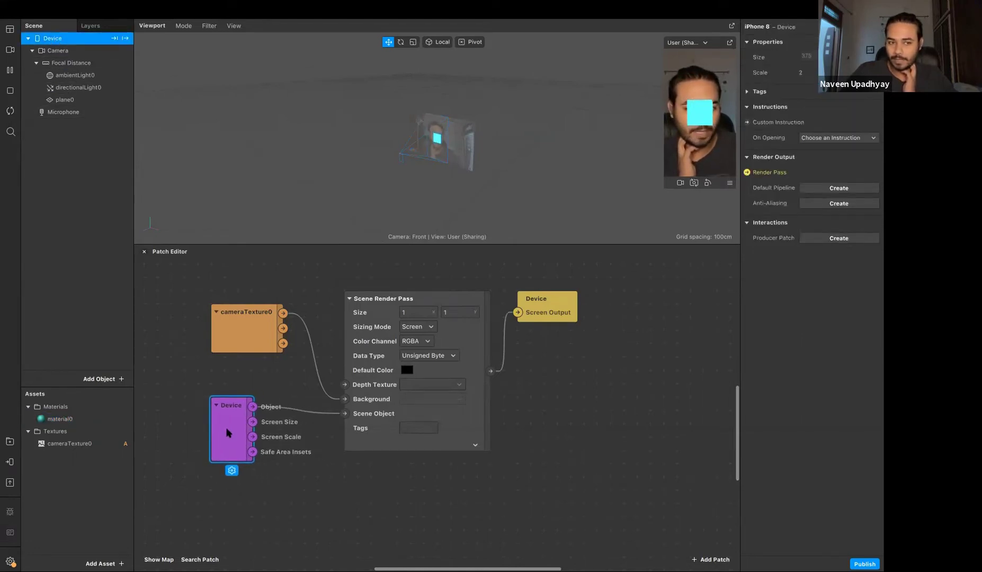
{"action": "left_click", "coordinate": [79, 100]}
{"action": "left_click_drag", "start_coordinate": [74, 104], "coordinate": [225, 413]}
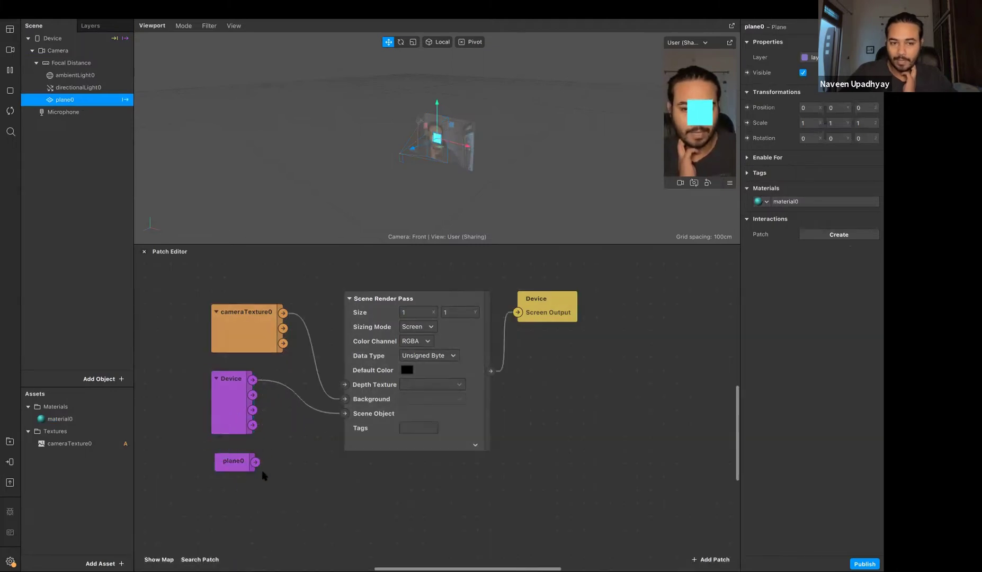
{"action": "left_click", "coordinate": [237, 471]}
Step: Connect plane0's Object output to the Scene Render Pass's Scene Object input, replacing the Device connection
{"action": "left_click_drag", "start_coordinate": [257, 463], "coordinate": [297, 462]}
{"action": "left_click", "coordinate": [186, 465]}
{"action": "left_click", "coordinate": [230, 419]}
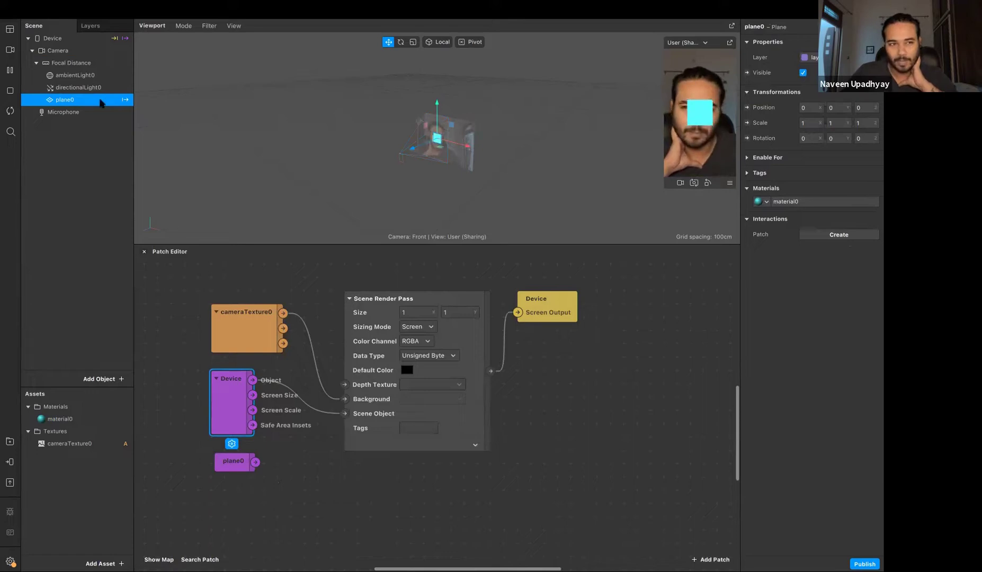
{"action": "left_click", "coordinate": [261, 500]}
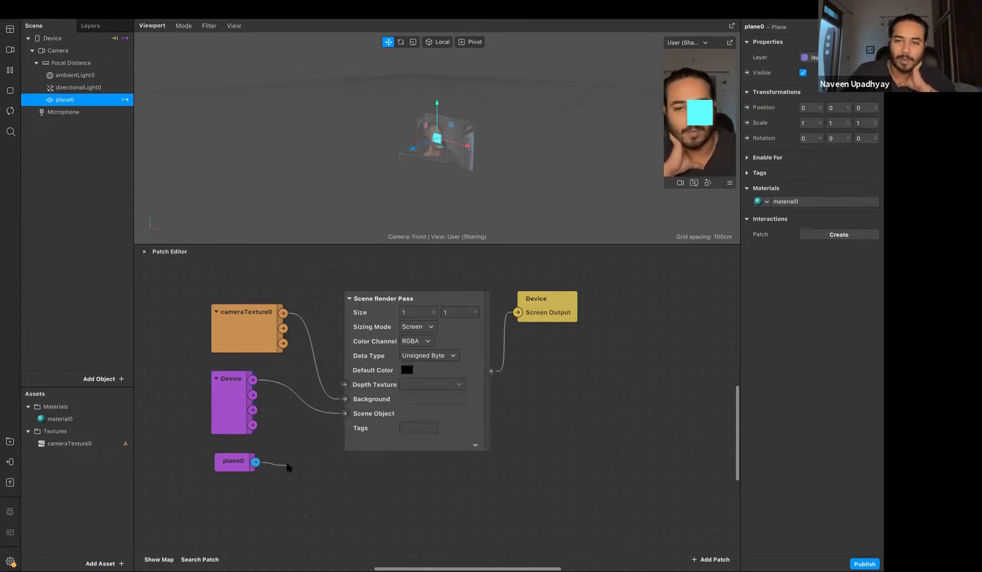
{"action": "left_click", "coordinate": [250, 462]}
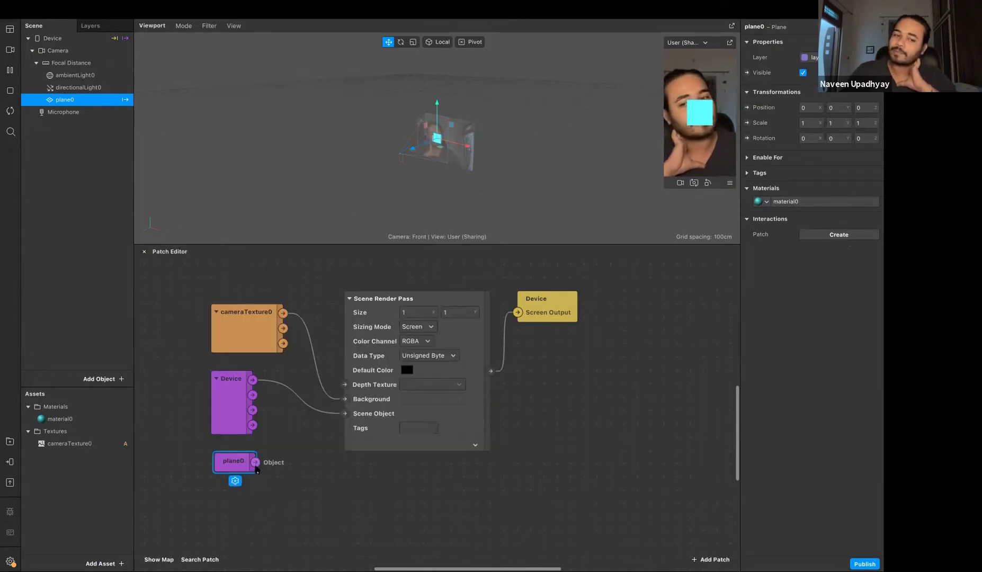
{"action": "left_click_drag", "start_coordinate": [255, 462], "coordinate": [343, 418]}
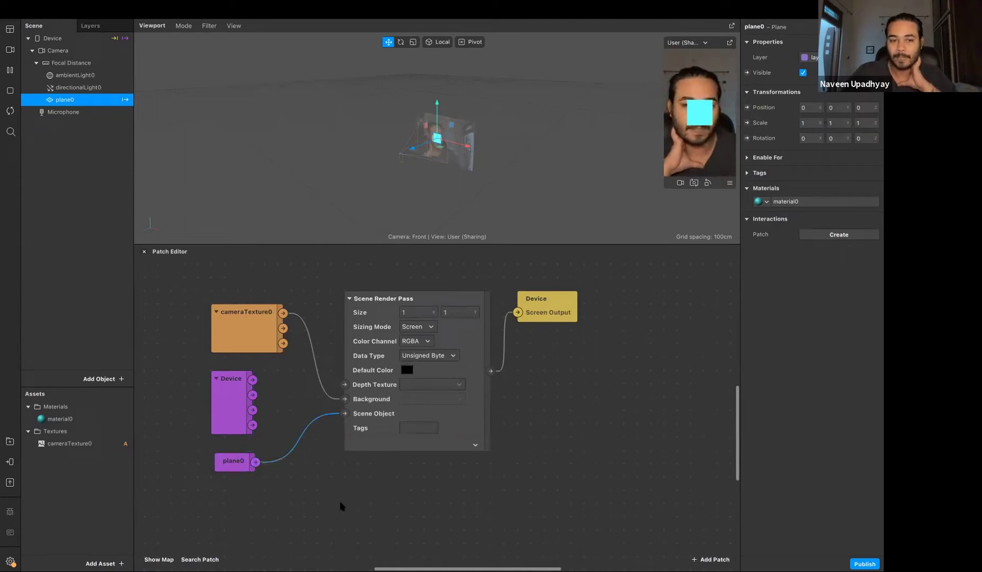
Step: Disconnect cameraTexture0 from the Scene Render Pass's Background input and inspect the plane in the 3D scene
{"action": "left_click_drag", "start_coordinate": [343, 400], "coordinate": [309, 392]}
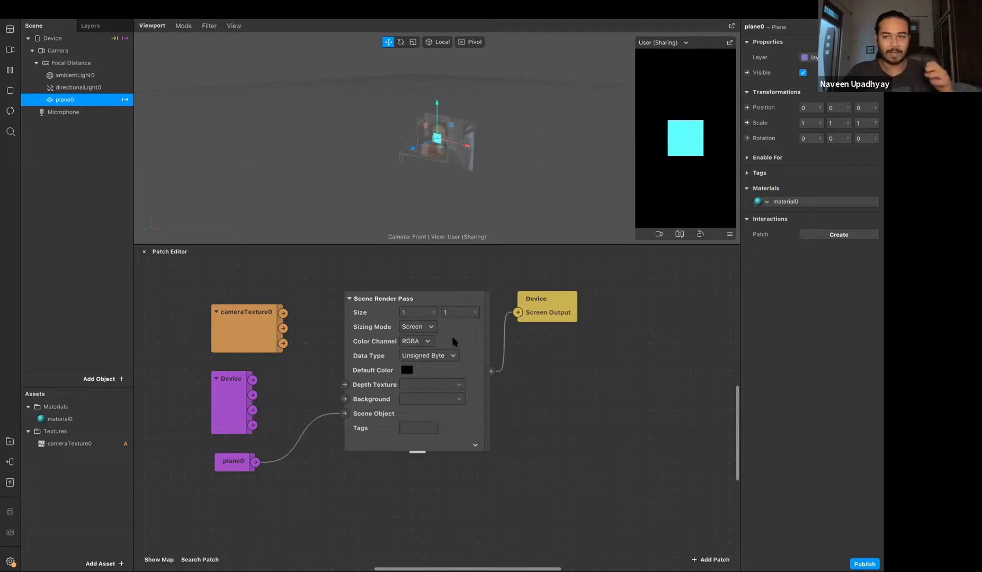
{"action": "scroll", "coordinate": [469, 166], "scroll_direction": "up", "scroll_amount": 5}
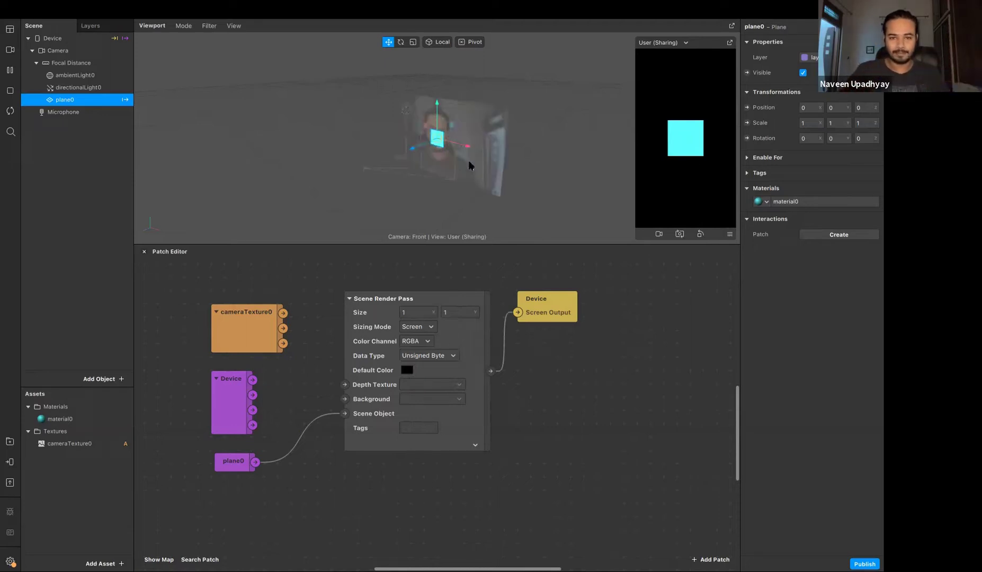
{"action": "left_click_drag", "start_coordinate": [522, 175], "coordinate": [429, 166]}
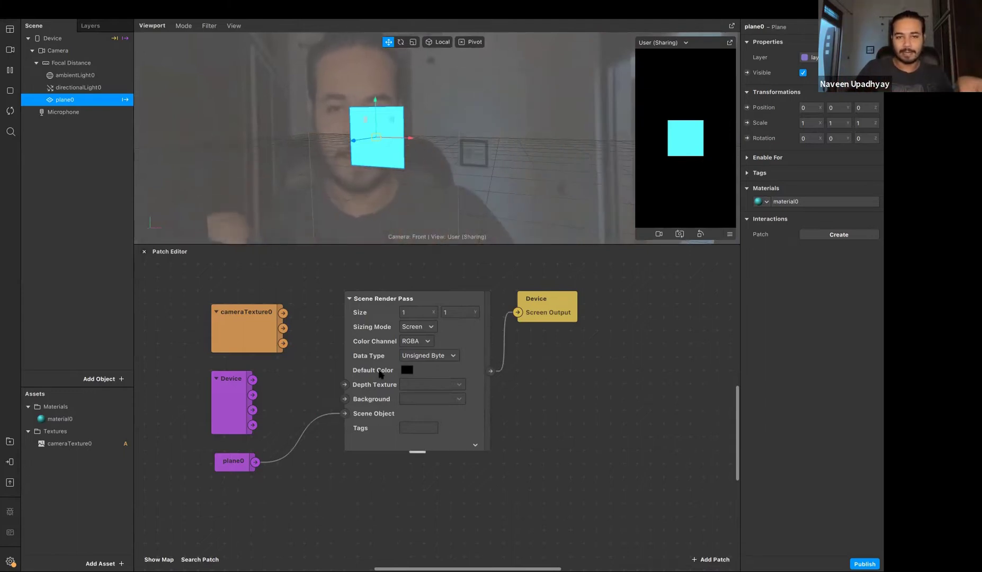
Step: Review the Scene Render Pass and plane0 patches, then reconnect cameraTexture0's RGBA output to the Background input
{"action": "left_click_drag", "start_coordinate": [332, 279], "coordinate": [490, 482]}
{"action": "left_click", "coordinate": [528, 470]}
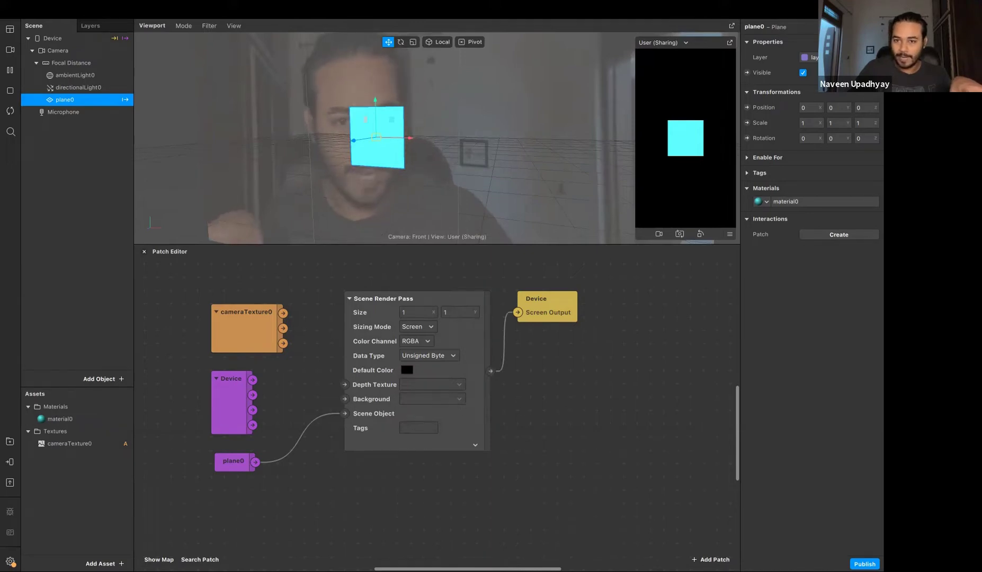
{"action": "left_click_drag", "start_coordinate": [201, 447], "coordinate": [265, 485]}
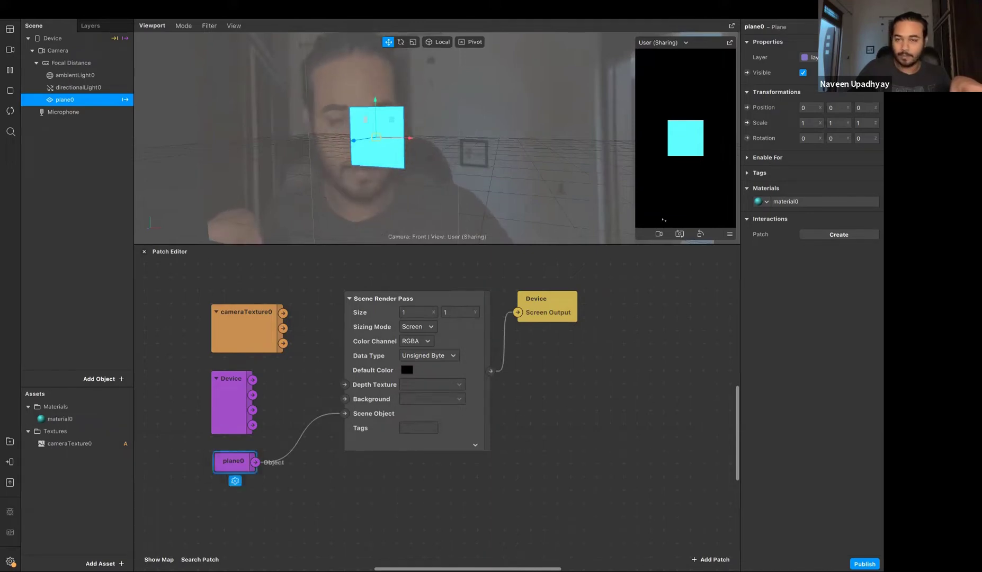
{"action": "left_click", "coordinate": [564, 369]}
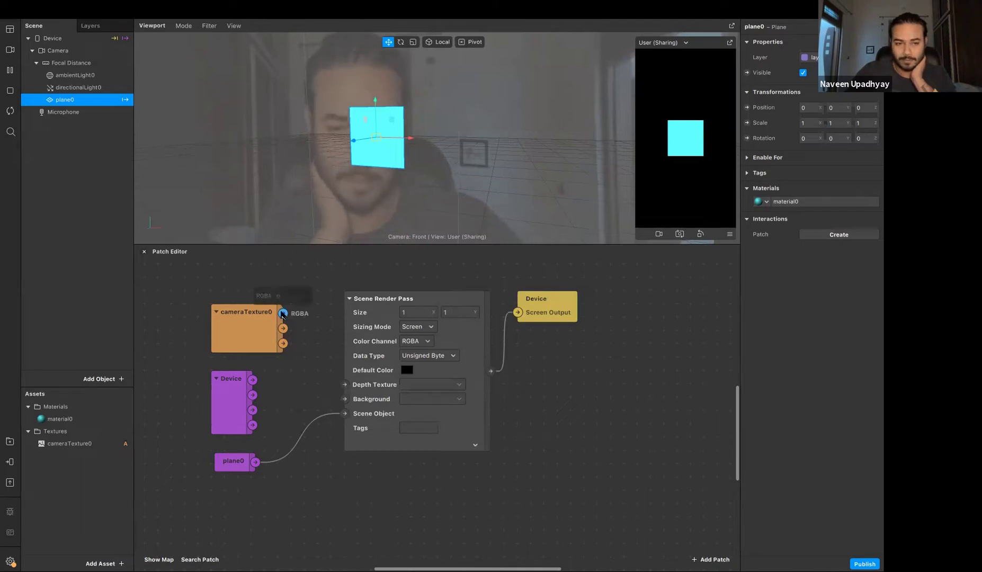
{"action": "left_click_drag", "start_coordinate": [283, 314], "coordinate": [345, 398]}
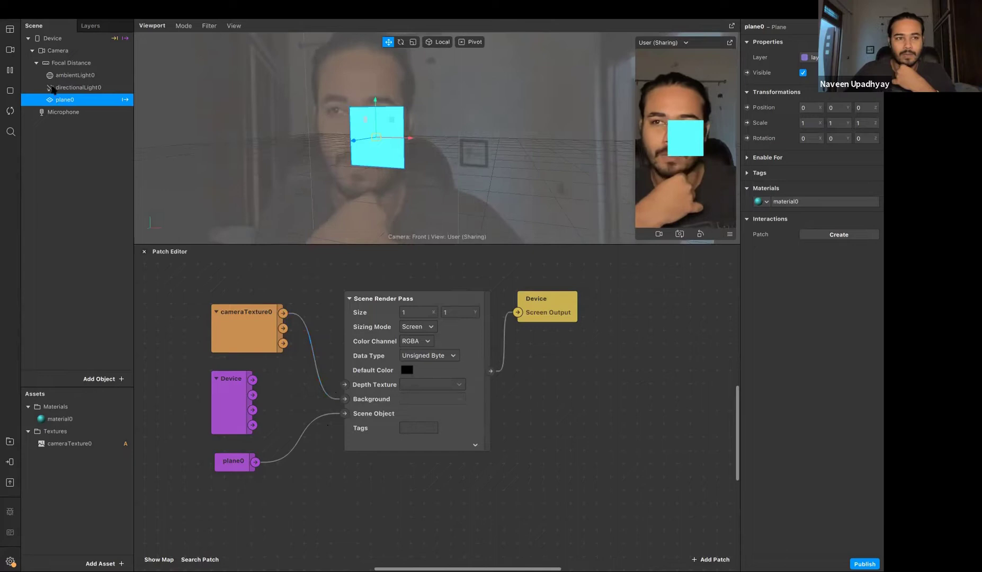
Step: Add a canvas under Focal Distance in the scene
{"action": "left_click", "coordinate": [66, 62]}
{"action": "right_click", "coordinate": [62, 64]}
{"action": "mouse_move", "coordinate": [102, 73]}
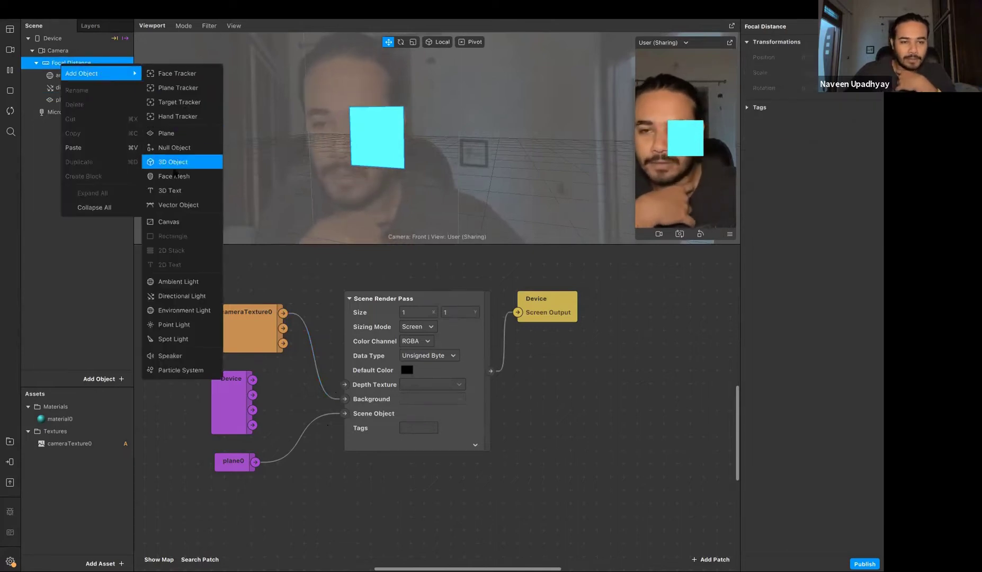
{"action": "left_click", "coordinate": [184, 222]}
Step: Add a rectangle inside the canvas and set its width and height to 100 Relative
{"action": "right_click", "coordinate": [91, 113]}
{"action": "mouse_move", "coordinate": [154, 123]}
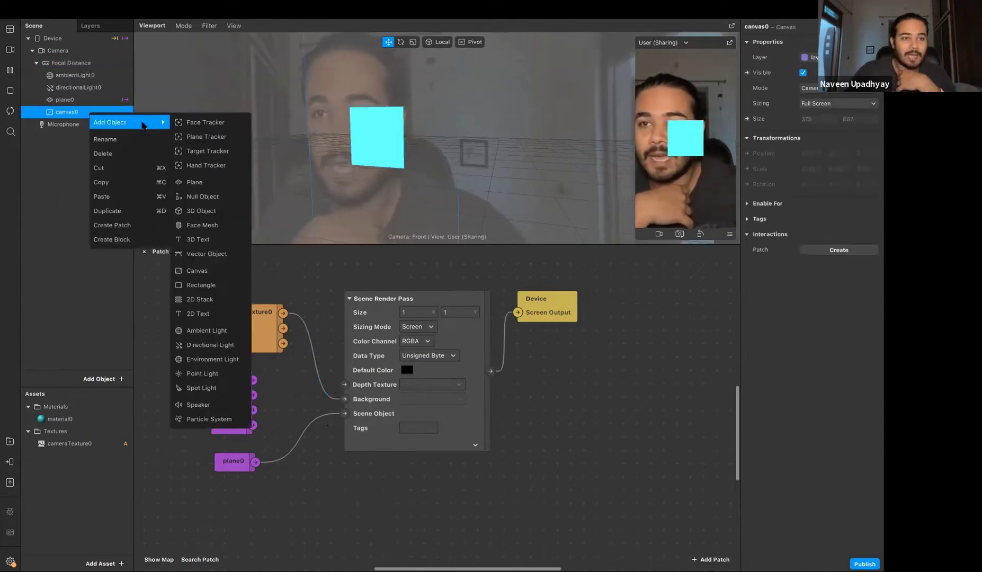
{"action": "left_click", "coordinate": [219, 289]}
{"action": "left_click", "coordinate": [825, 110]}
{"action": "left_click", "coordinate": [816, 119]}
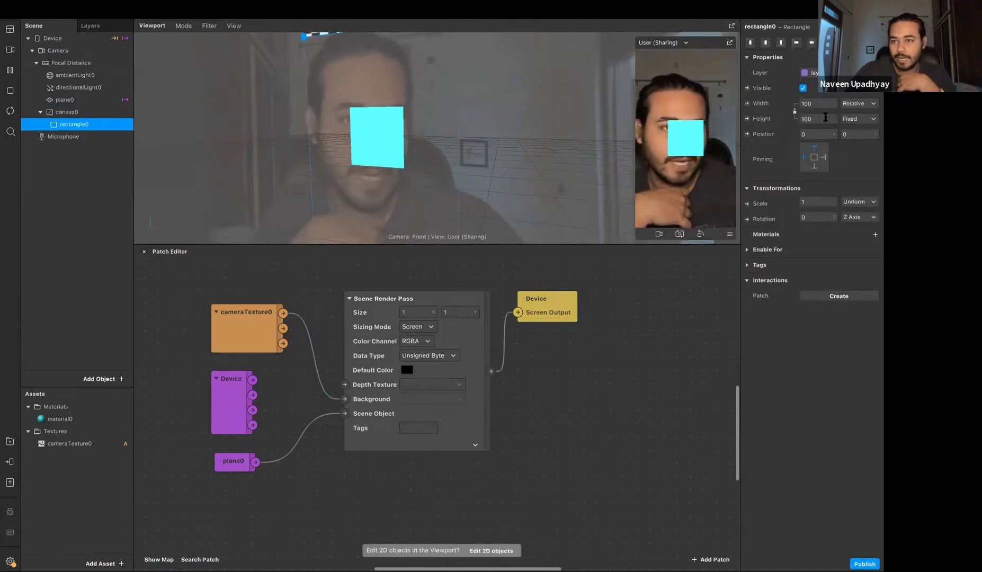
Step: Create a new material for the rectangle and set its shader type to Flat
{"action": "left_click", "coordinate": [875, 235]}
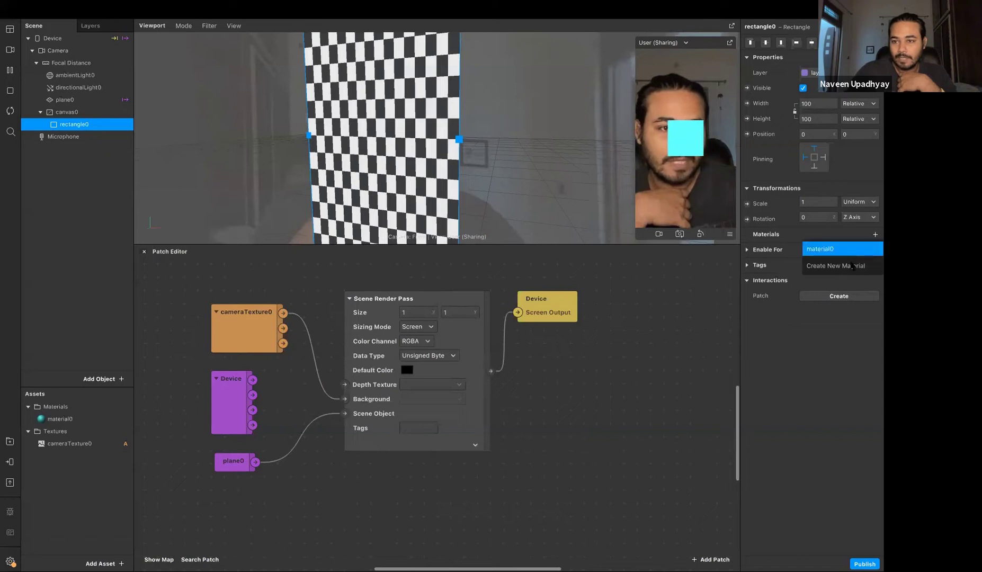
{"action": "left_click", "coordinate": [851, 266]}
{"action": "left_click", "coordinate": [797, 248]}
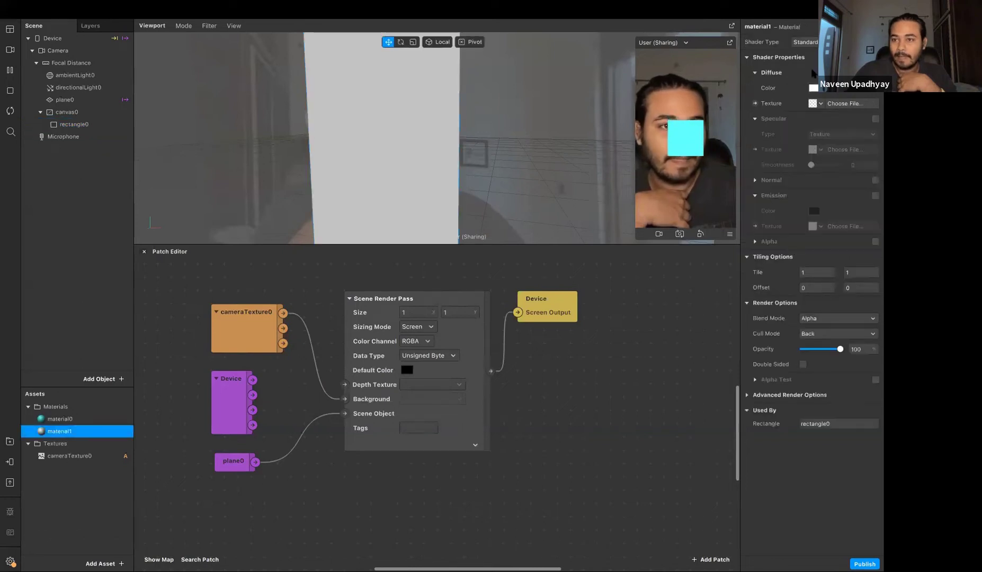
{"action": "left_click", "coordinate": [805, 42]}
{"action": "left_click", "coordinate": [805, 56]}
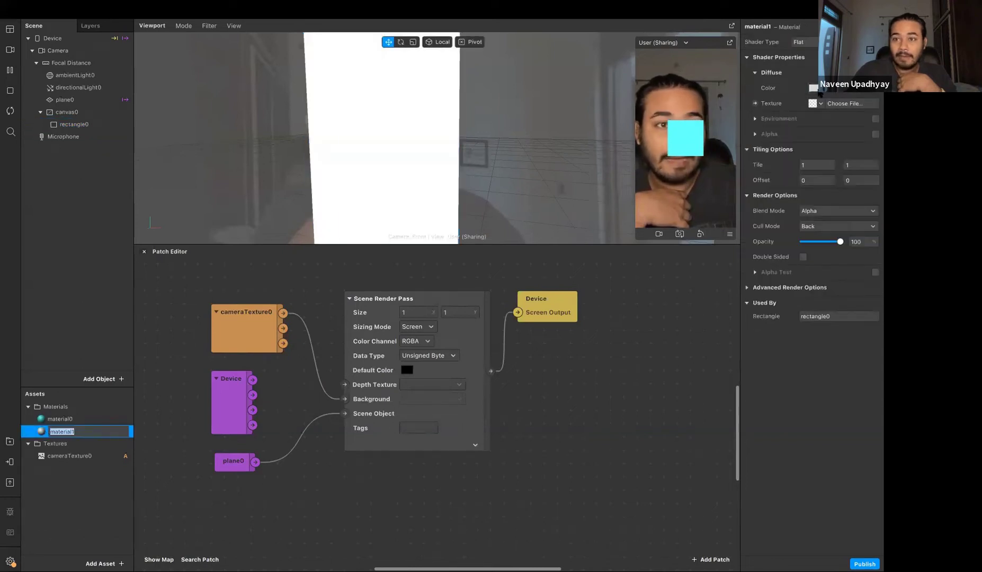
Step: Set the rectangle material's diffuse colour to magenta, hex FF12FF
{"action": "left_click", "coordinate": [813, 88]}
{"action": "left_click", "coordinate": [225, 166]}
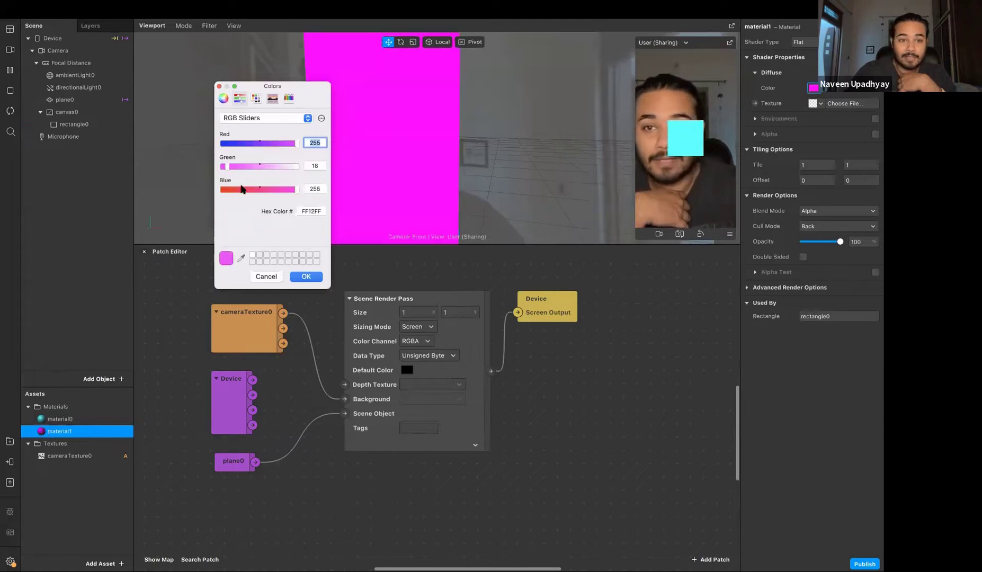
{"action": "left_click", "coordinate": [301, 276]}
{"action": "scroll", "coordinate": [401, 154], "scroll_direction": "down", "scroll_amount": 10}
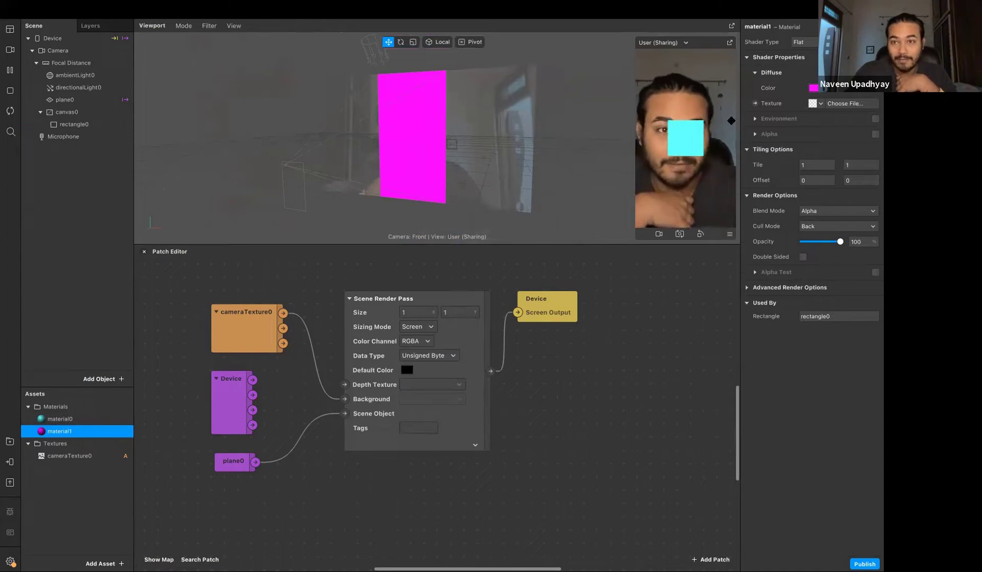
Step: Delete the unconnected Device patch and move the plane0 patch up beneath the cameraTexture0 patch
{"action": "left_click_drag", "start_coordinate": [223, 398], "coordinate": [214, 408]}
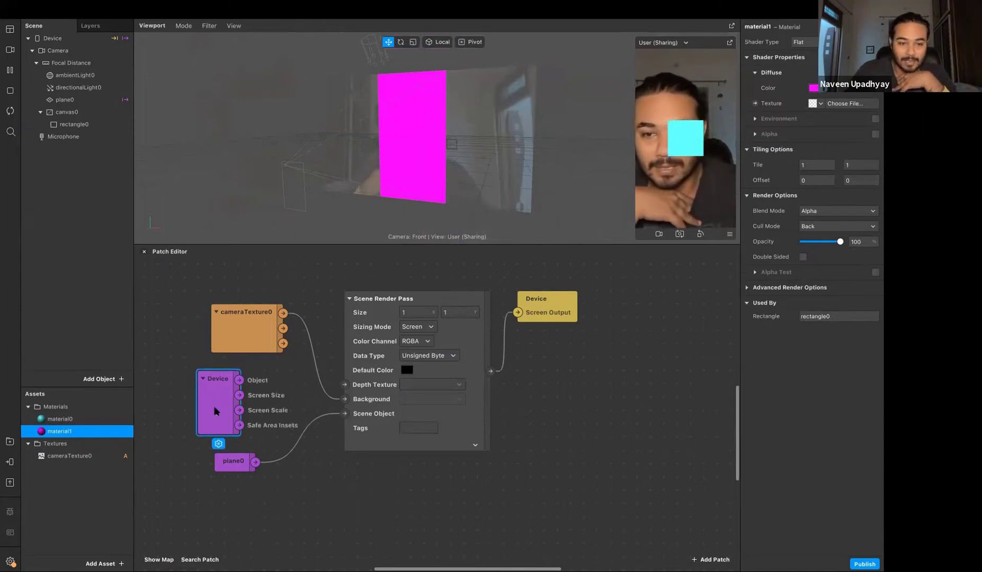
{"action": "key", "text": "Delete"}
{"action": "left_click_drag", "start_coordinate": [233, 460], "coordinate": [230, 418]}
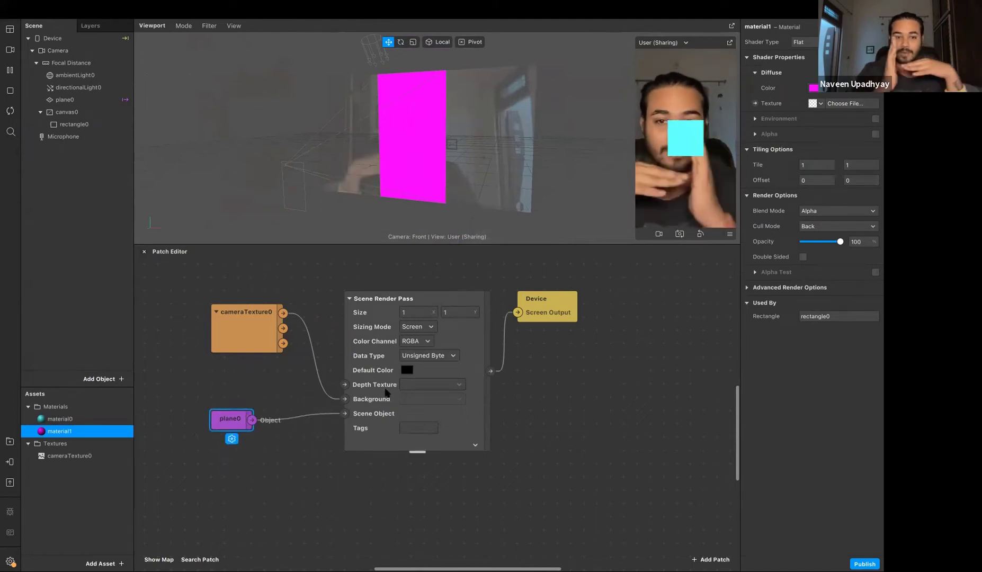
Step: Collapse canvas0 in the scene hierarchy and examine the Scene Render Pass patch and the plane0 and canvas0 objects
{"action": "left_click", "coordinate": [375, 372]}
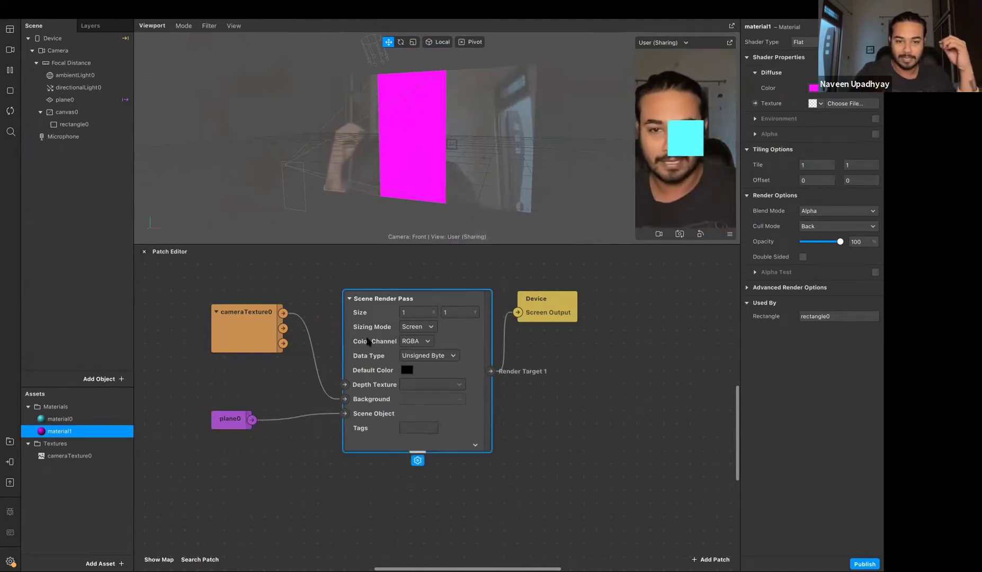
{"action": "left_click", "coordinate": [229, 419]}
{"action": "left_click", "coordinate": [209, 398]}
{"action": "left_click", "coordinate": [59, 112]}
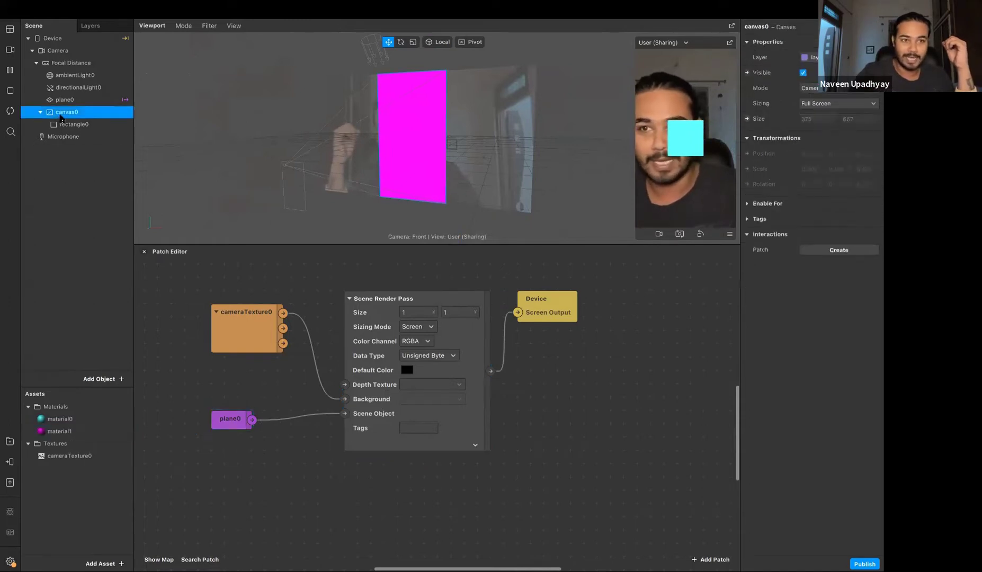
{"action": "left_click", "coordinate": [41, 112]}
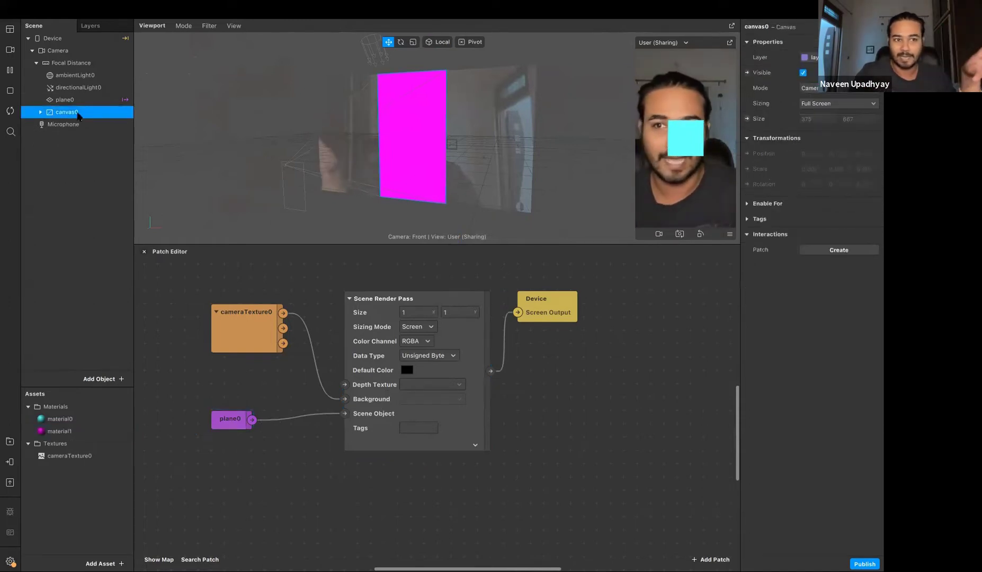
{"action": "left_click", "coordinate": [68, 100]}
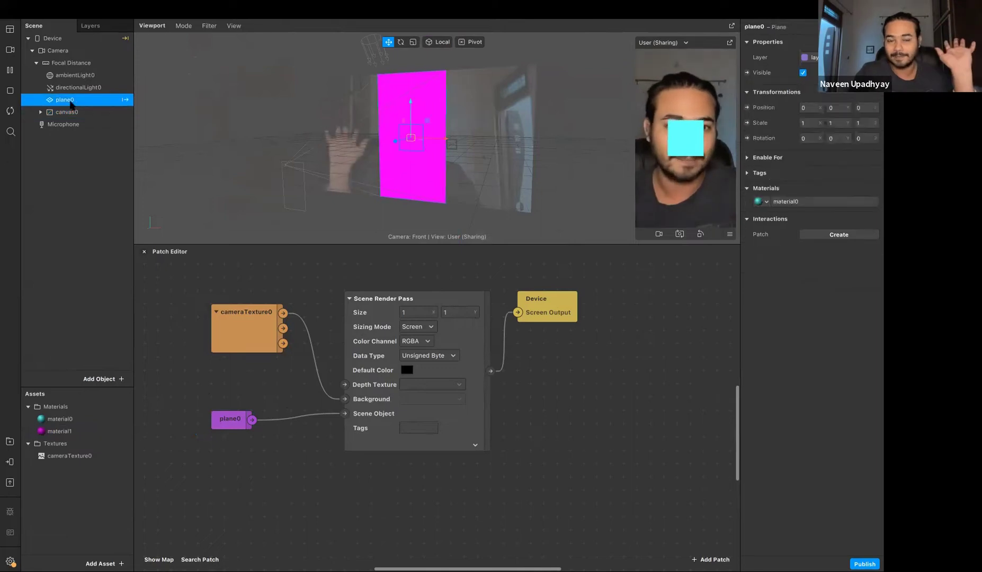
{"action": "left_click", "coordinate": [72, 112]}
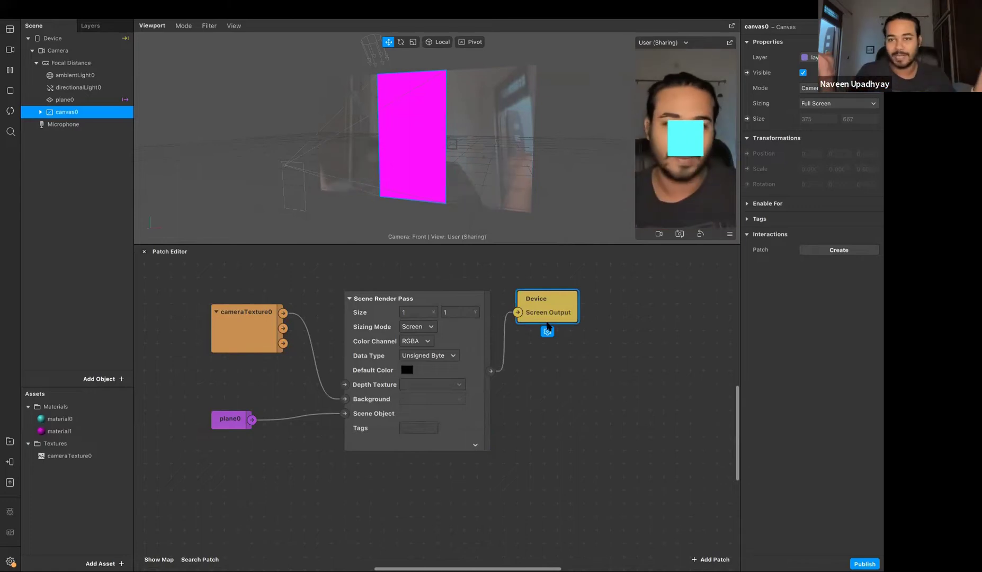
Step: Change the diffuse colour of the rectangle's material1 to red
{"action": "double_click", "coordinate": [59, 431]}
{"action": "left_click", "coordinate": [813, 88]}
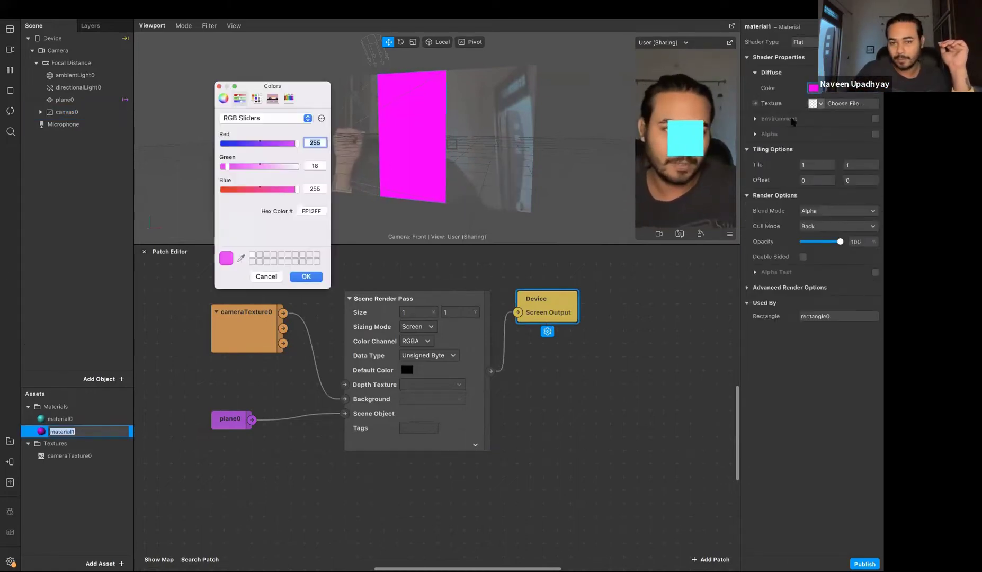
{"action": "left_click", "coordinate": [231, 189]}
{"action": "left_click", "coordinate": [302, 271]}
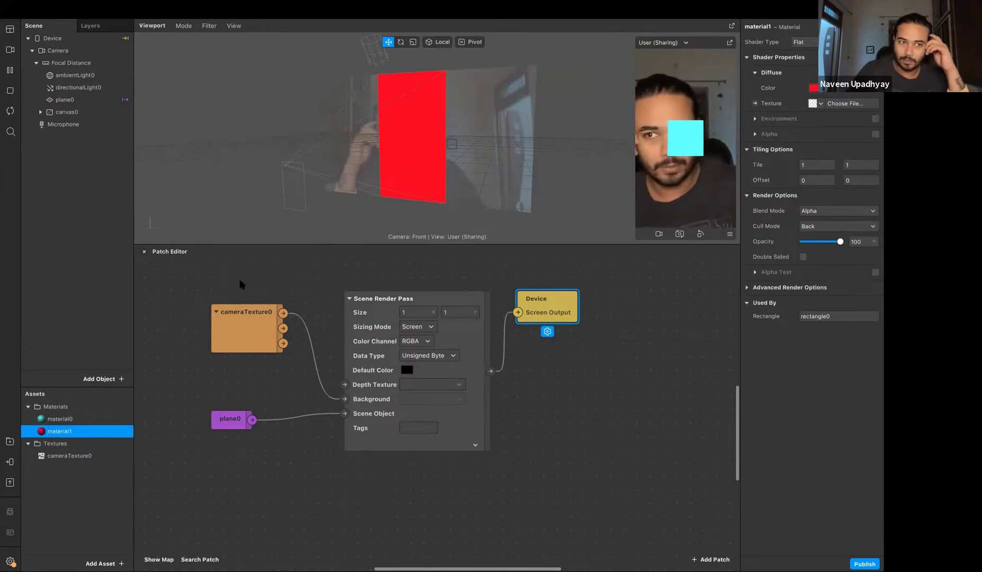
Step: Add a canvas0 patch and connect it to the Scene Object input of the Scene Render Pass
{"action": "left_click_drag", "start_coordinate": [67, 112], "coordinate": [345, 414]}
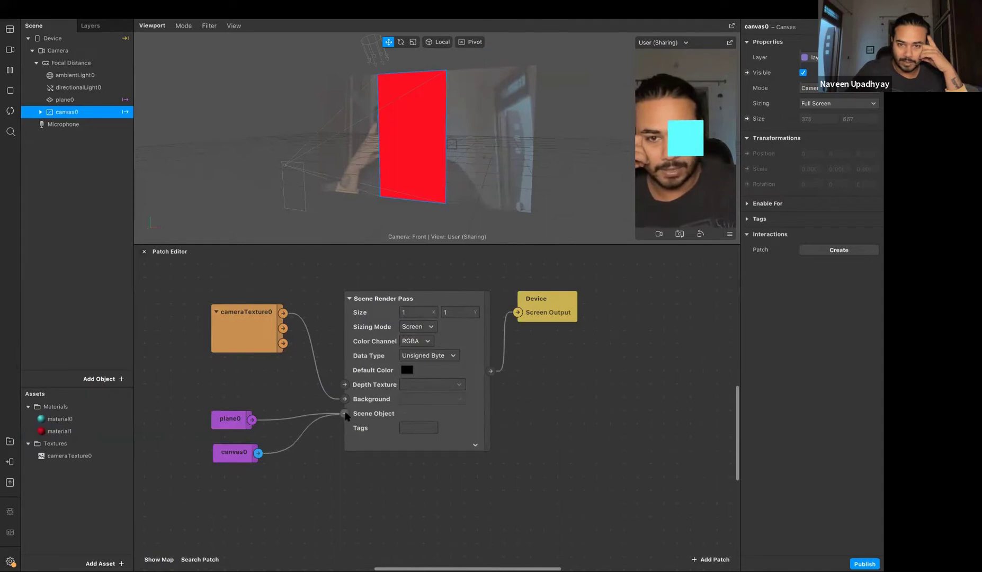
{"action": "left_click", "coordinate": [63, 100]}
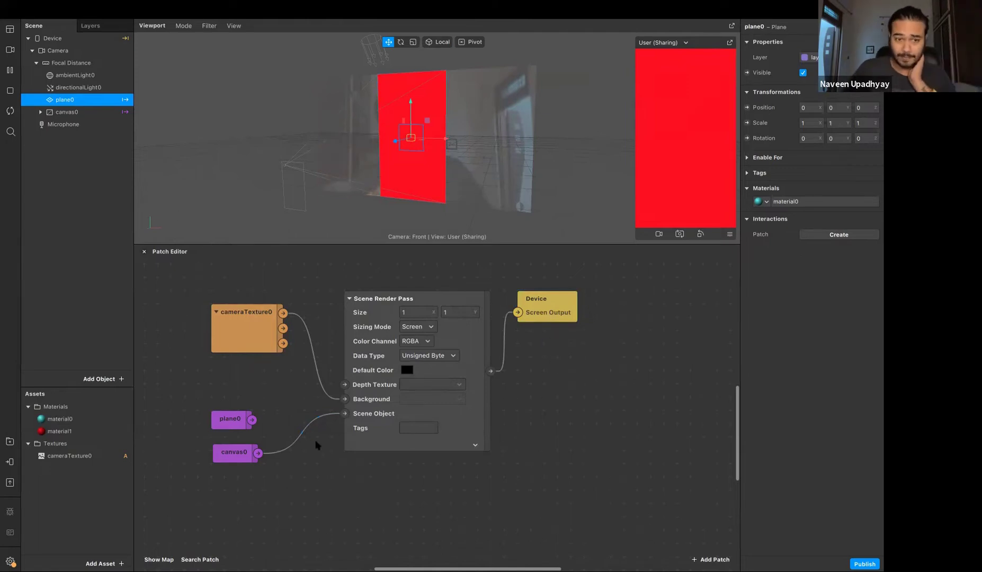
Step: Reconnect plane0 to the Scene Object input in place of the canvas and turn off the plane's visibility
{"action": "left_click_drag", "start_coordinate": [252, 420], "coordinate": [344, 413]}
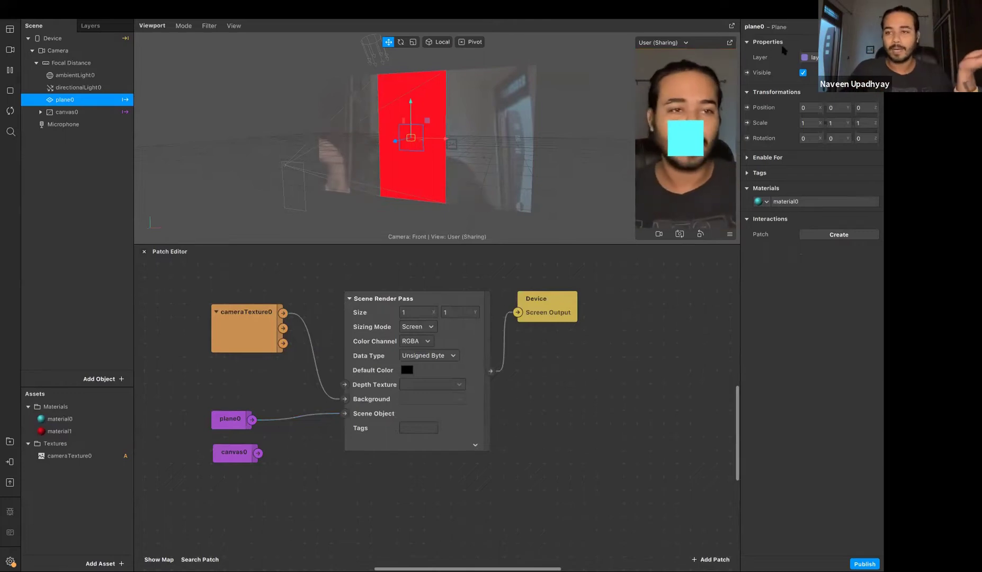
{"action": "left_click", "coordinate": [802, 74]}
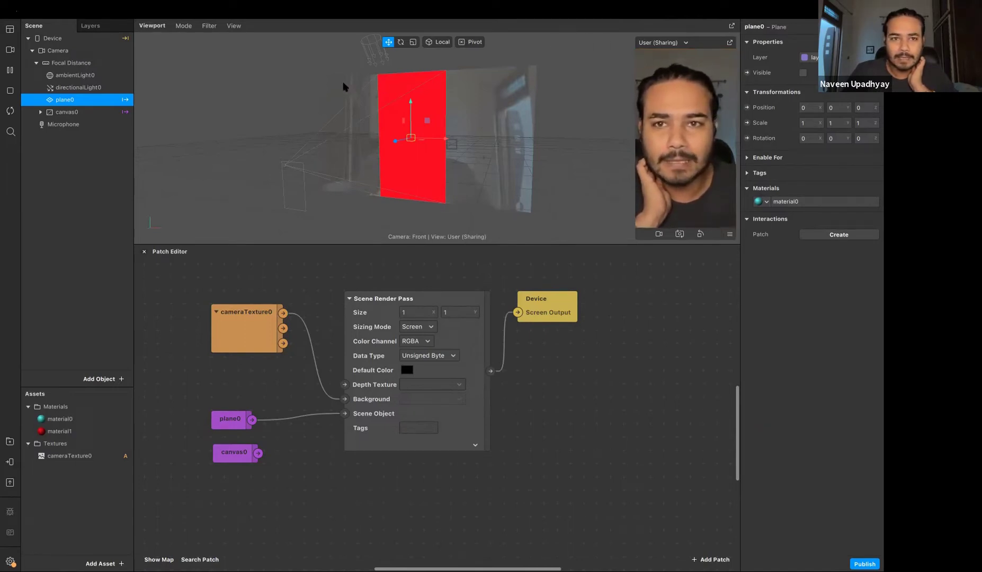
Step: Annotate the empty area beside the Scene Render Pass with the text "Elements individually" and "Layer", then clear the annotation
{"action": "left_click", "coordinate": [539, 398]}
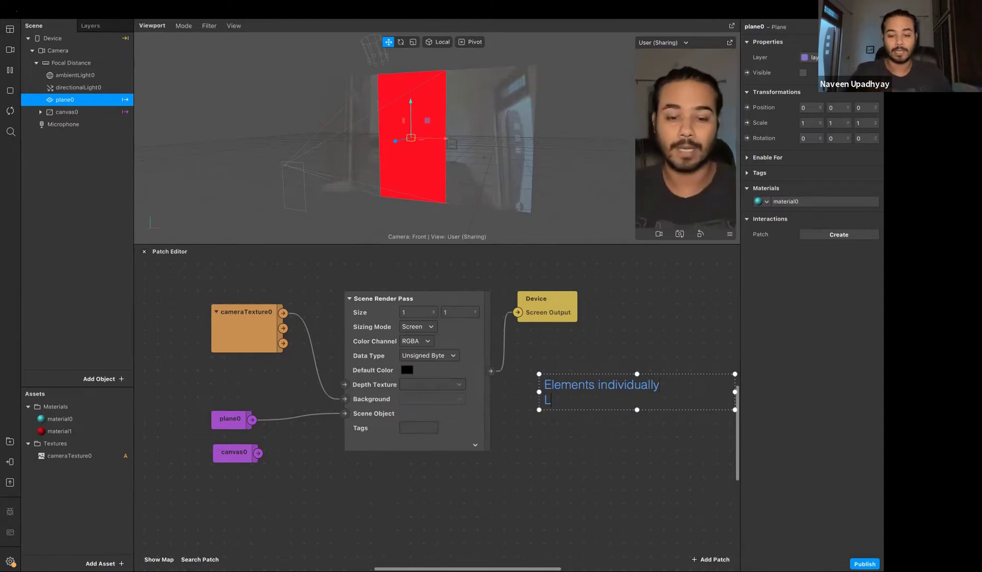
{"action": "left_click", "coordinate": [391, 528]}
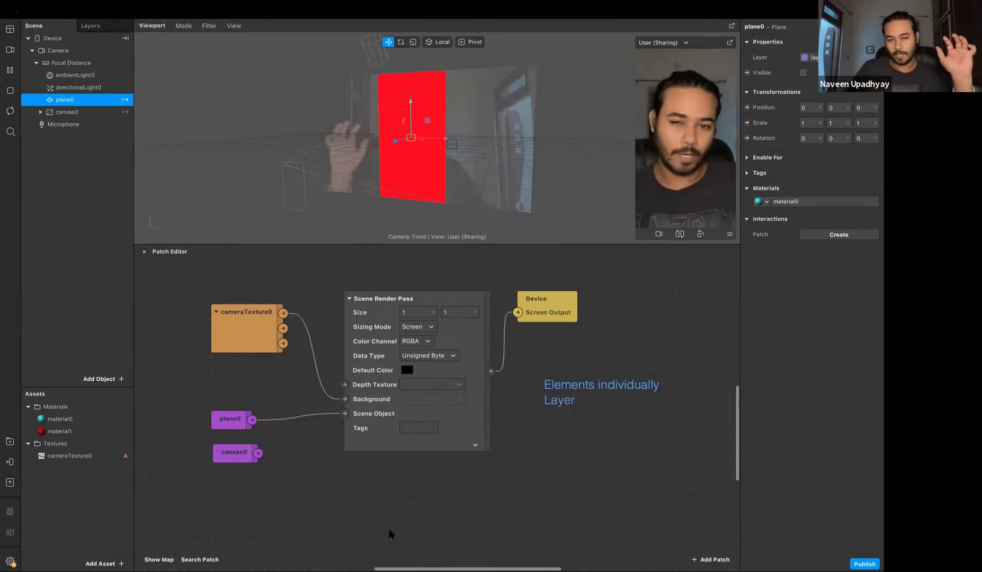
{"action": "left_click", "coordinate": [255, 422]}
{"action": "left_click", "coordinate": [288, 449]}
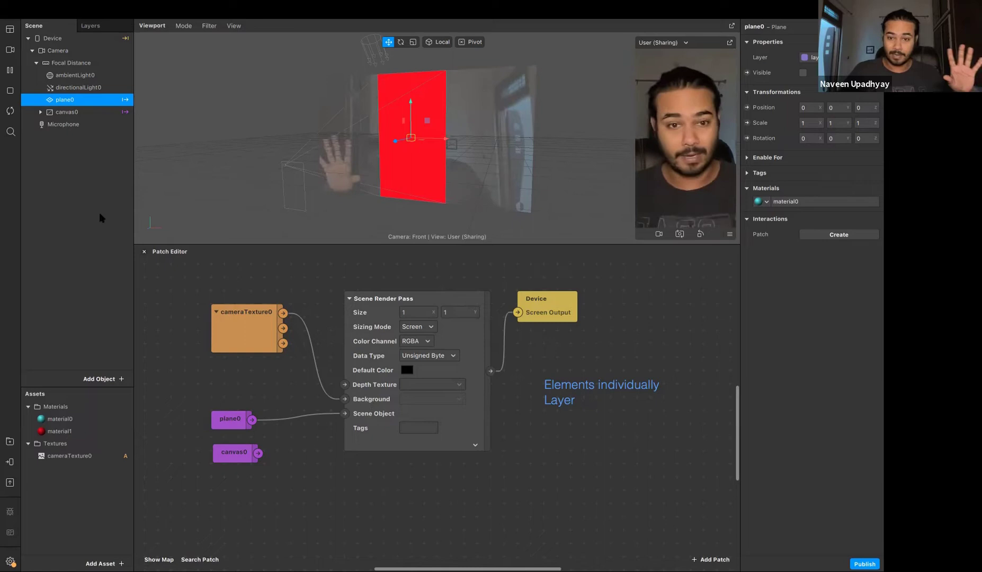
{"action": "left_click", "coordinate": [574, 388]}
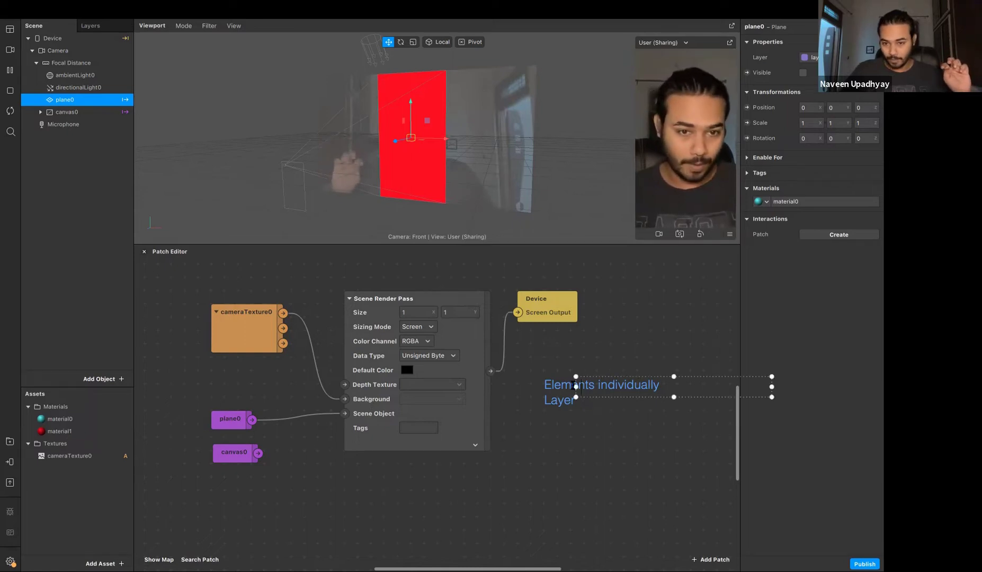
{"action": "left_click", "coordinate": [520, 390]}
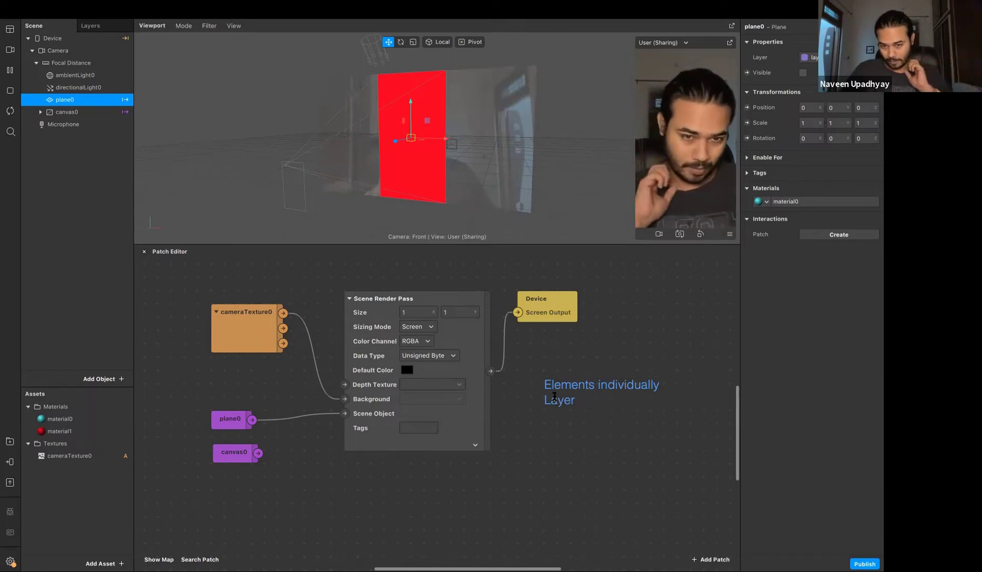
{"action": "left_click", "coordinate": [547, 406]}
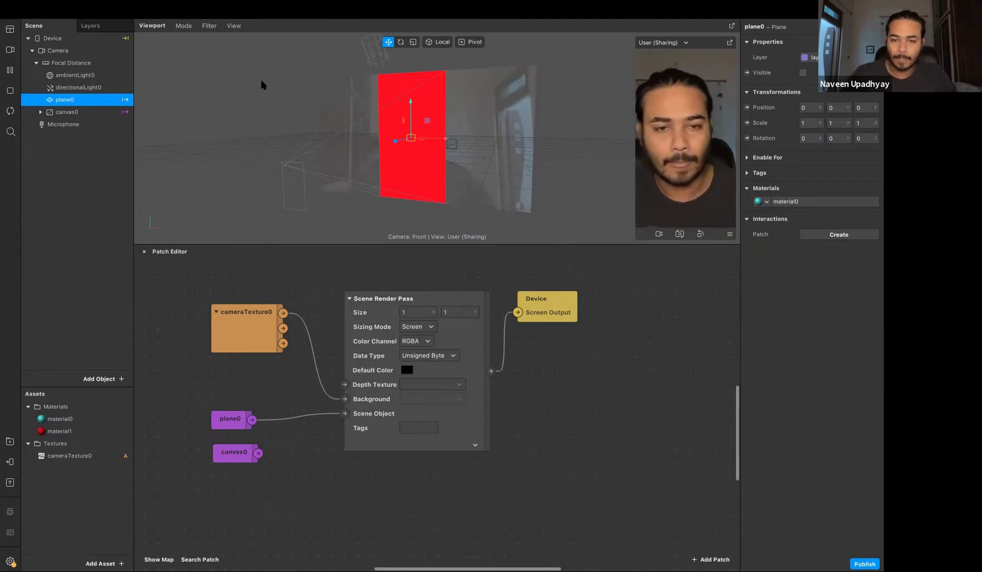
Step: Enlarge the Patch Editor and make plane0 visible again
{"action": "left_click_drag", "start_coordinate": [415, 253], "coordinate": [415, 207]}
{"action": "scroll", "coordinate": [545, 345], "scroll_direction": "left", "scroll_amount": 2}
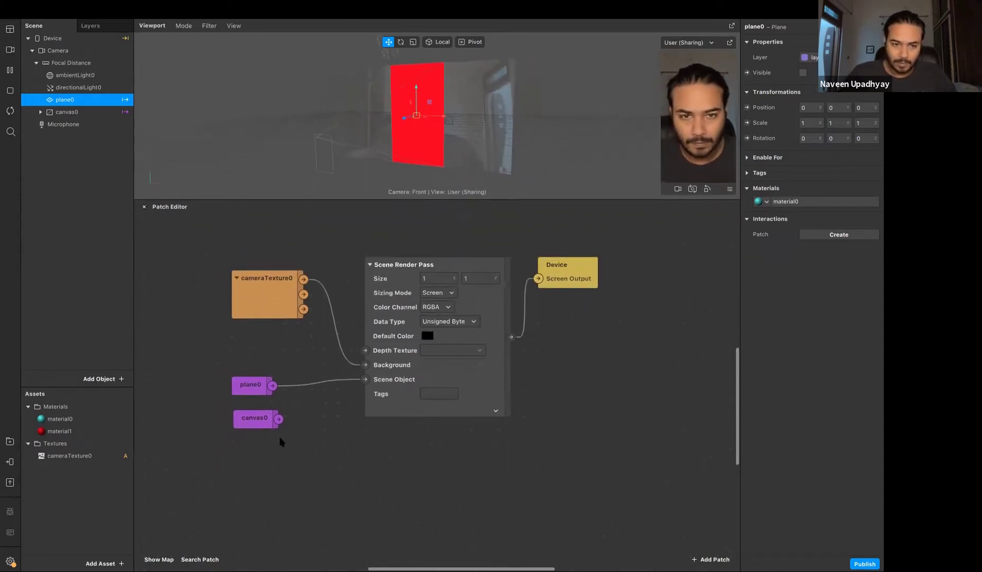
{"action": "left_click", "coordinate": [61, 112]}
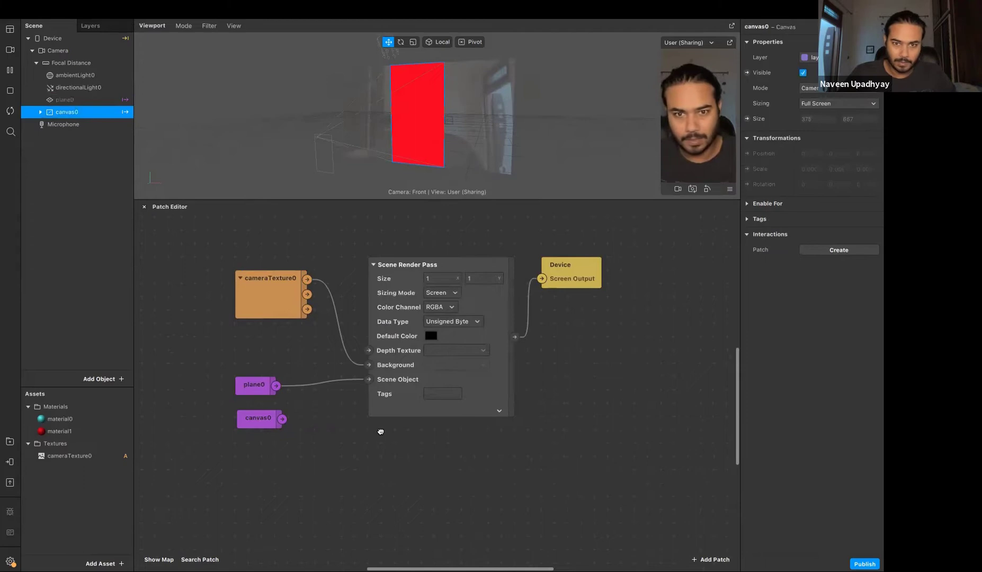
{"action": "left_click", "coordinate": [90, 101]}
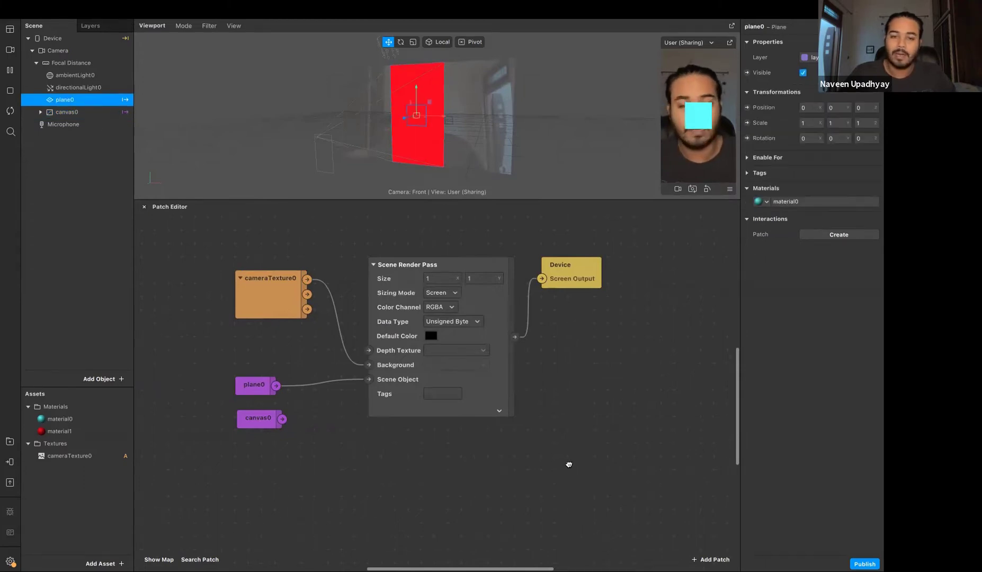
Step: Move the cameraTexture0, plane0 and canvas0 patches farther away from the Scene Render Pass
{"action": "scroll", "coordinate": [568, 464], "scroll_direction": "down", "scroll_amount": 3, "text": "ctrl"}
{"action": "scroll", "coordinate": [630, 448], "scroll_direction": "up", "scroll_amount": 1, "text": "ctrl"}
{"action": "scroll", "coordinate": [357, 383], "scroll_direction": "left", "scroll_amount": 2}
{"action": "left_click_drag", "start_coordinate": [352, 377], "coordinate": [240, 370]}
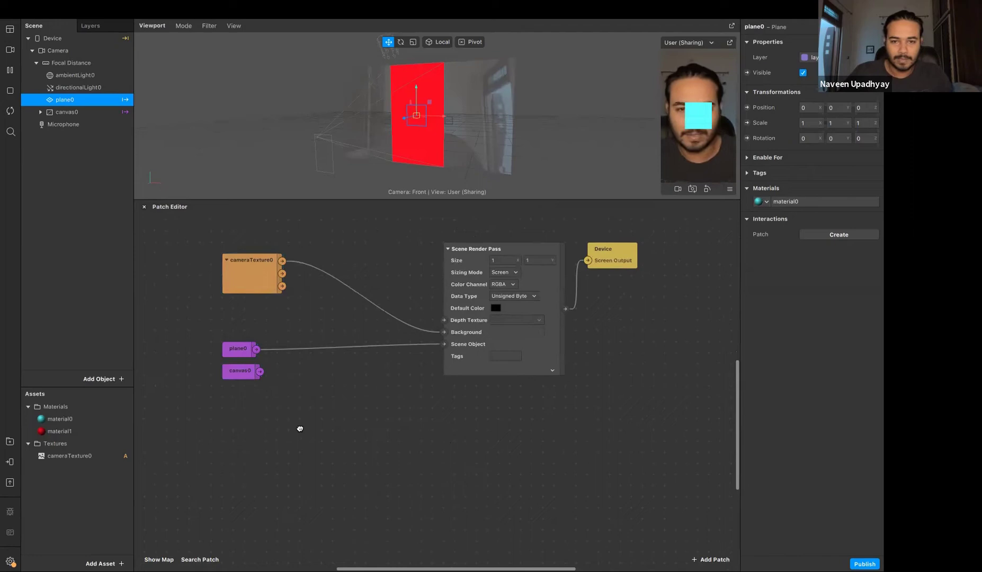
Step: Show the Patch Editor's map and bring the Scene Render Pass settings into close view
{"action": "scroll", "coordinate": [486, 289], "scroll_direction": "up", "scroll_amount": 5, "text": "ctrl"}
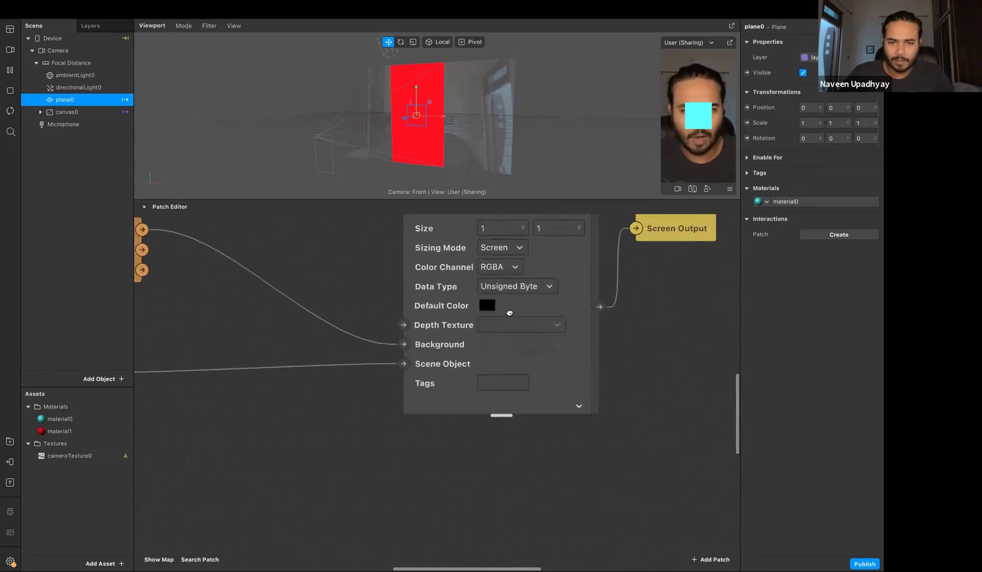
{"action": "left_click", "coordinate": [159, 559]}
{"action": "scroll", "coordinate": [432, 350], "scroll_direction": "down", "scroll_amount": 10}
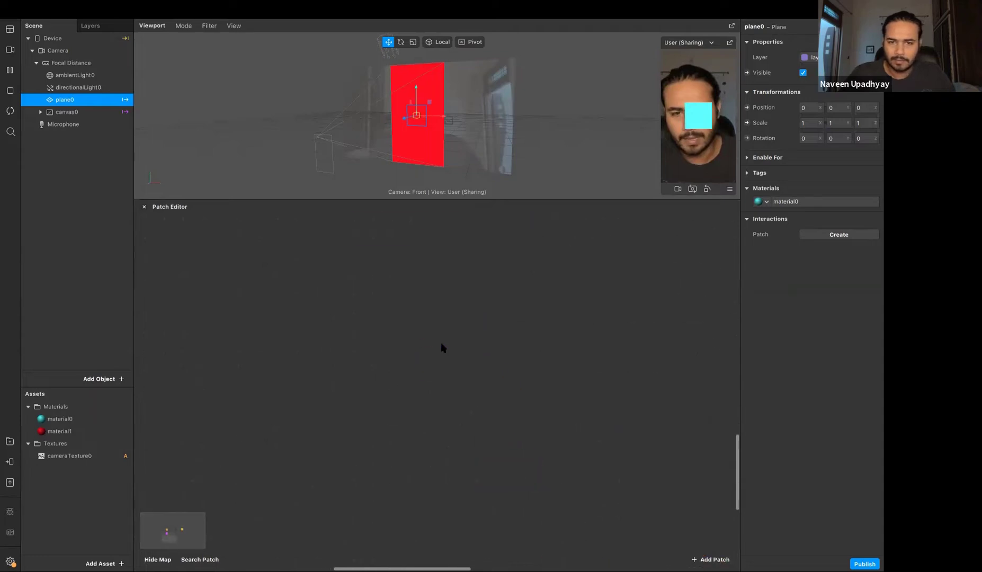
{"action": "scroll", "coordinate": [443, 347], "scroll_direction": "up", "scroll_amount": 5}
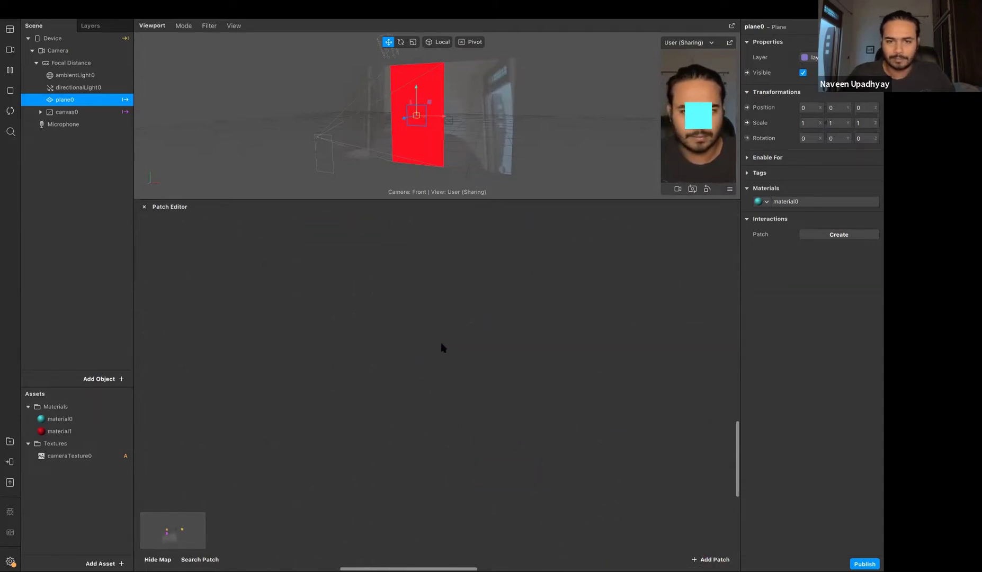
{"action": "scroll", "coordinate": [443, 348], "scroll_direction": "down", "scroll_amount": 5}
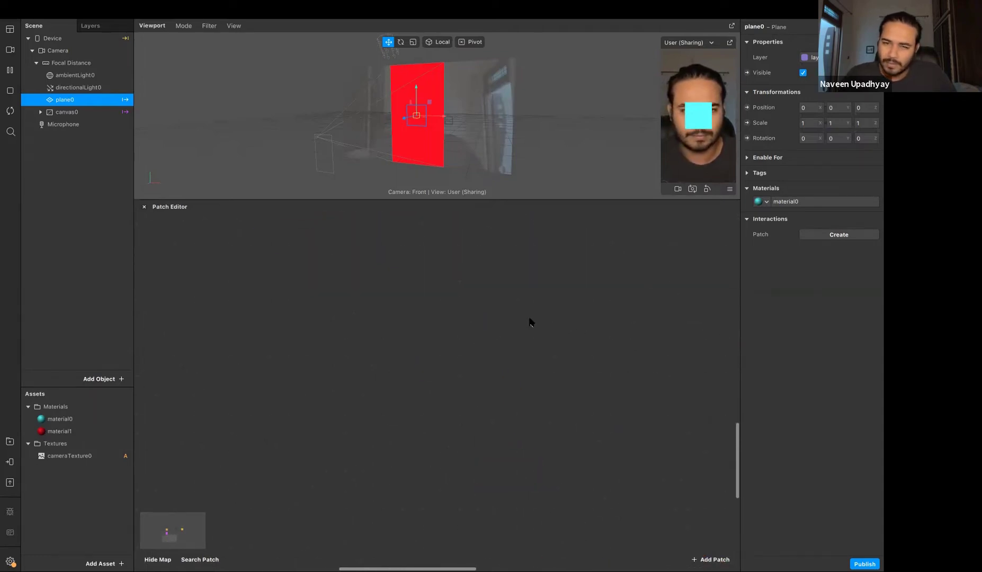
{"action": "scroll", "coordinate": [509, 292], "scroll_direction": "up", "scroll_amount": 6}
{"action": "scroll", "coordinate": [517, 294], "scroll_direction": "right", "scroll_amount": 4}
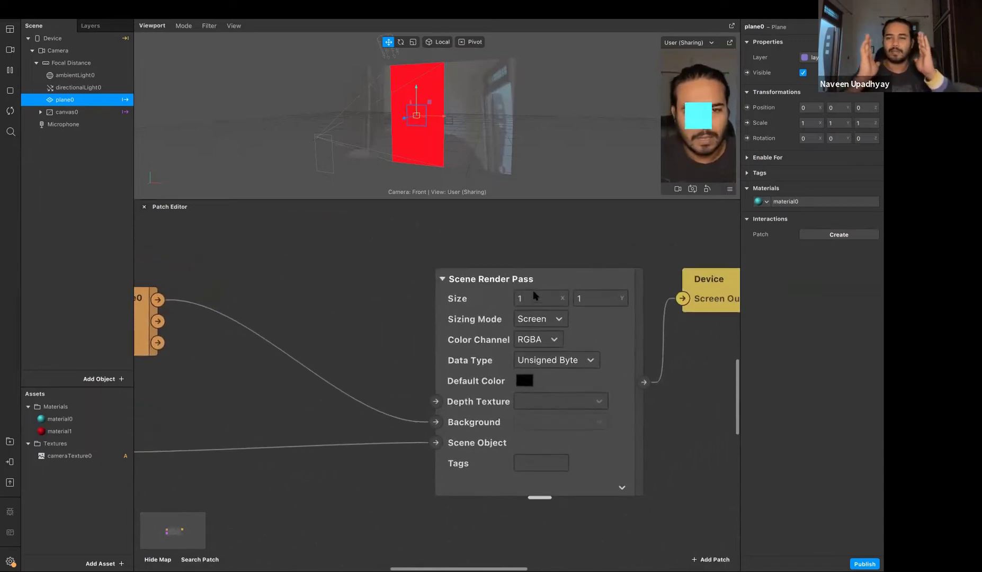
{"action": "scroll", "coordinate": [535, 295], "scroll_direction": "right", "scroll_amount": 2}
{"action": "scroll", "coordinate": [535, 296], "scroll_direction": "down", "scroll_amount": 1}
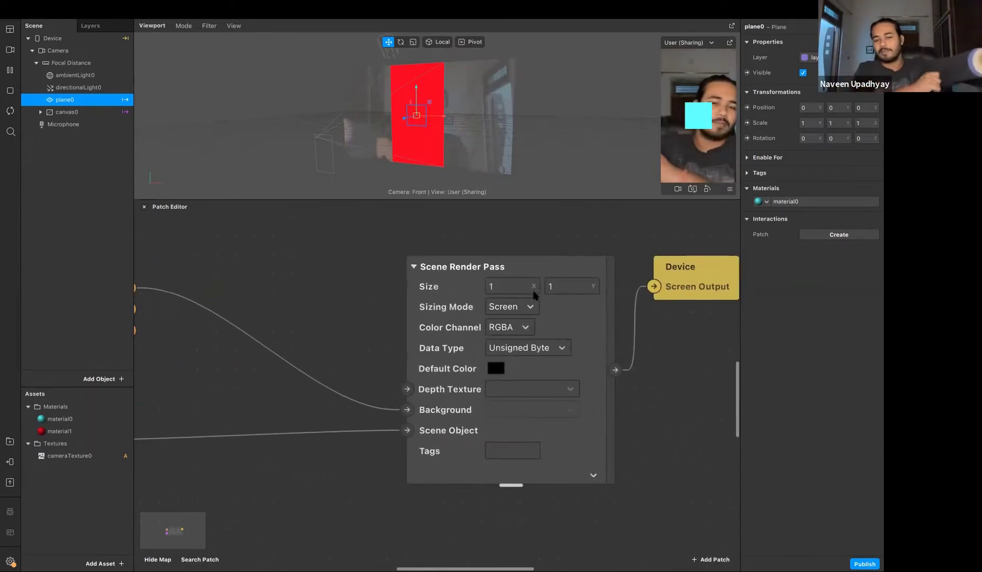
Step: Set the Scene Render Pass size to 0.5 in both X and Y
{"action": "left_click", "coordinate": [523, 286]}
{"action": "key", "text": "BackSpace"}
{"action": "type", "text": "0.5"}
{"action": "key", "text": "Tab"}
{"action": "type", "text": "0.5"}
{"action": "key", "text": "Return"}
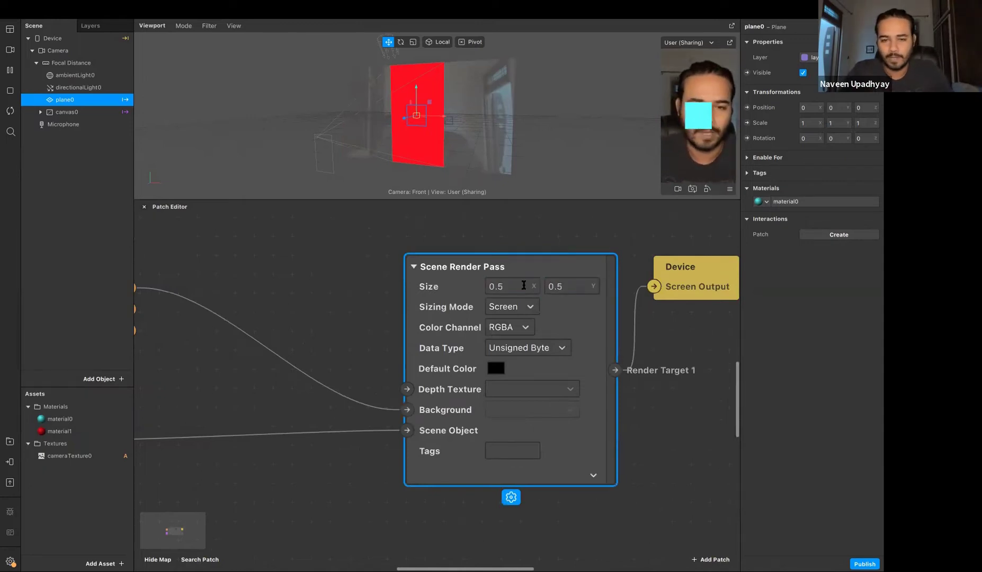
Step: Set the Scene Render Pass size to 0.1 in both X and Y
{"action": "left_click", "coordinate": [523, 286]}
{"action": "type", "text": "0.1"}
{"action": "key", "text": "Tab"}
{"action": "type", "text": "0.1"}
{"action": "key", "text": "Return"}
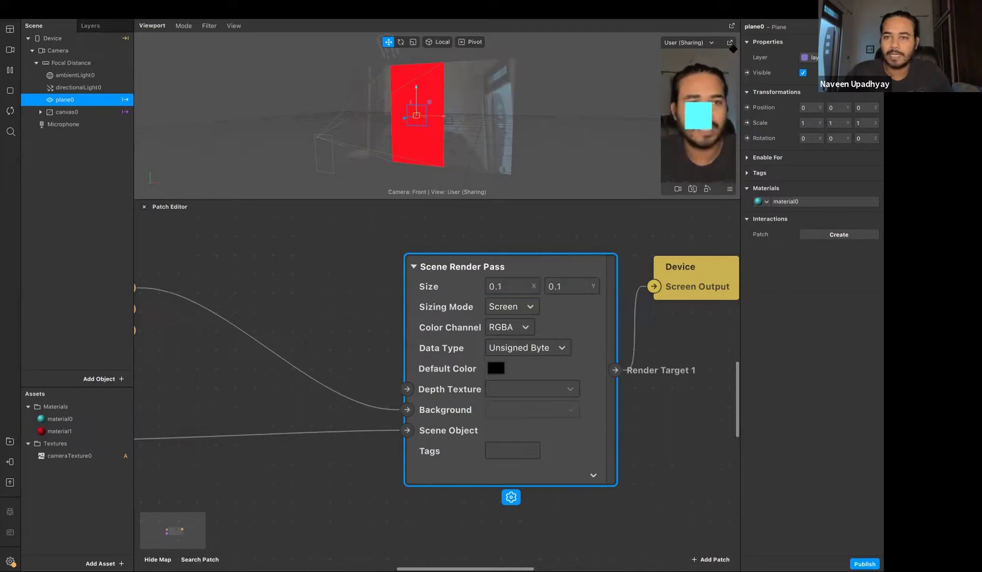
Step: Detach and enlarge the device preview, and move the Scene Render Pass patch clear of it
{"action": "left_click", "coordinate": [731, 44]}
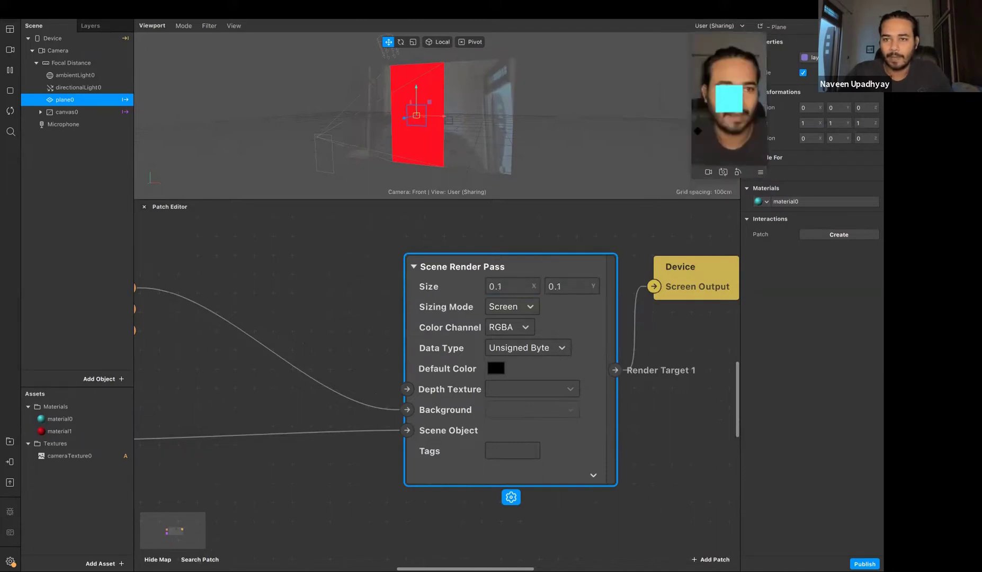
{"action": "left_click_drag", "start_coordinate": [690, 178], "coordinate": [492, 532]}
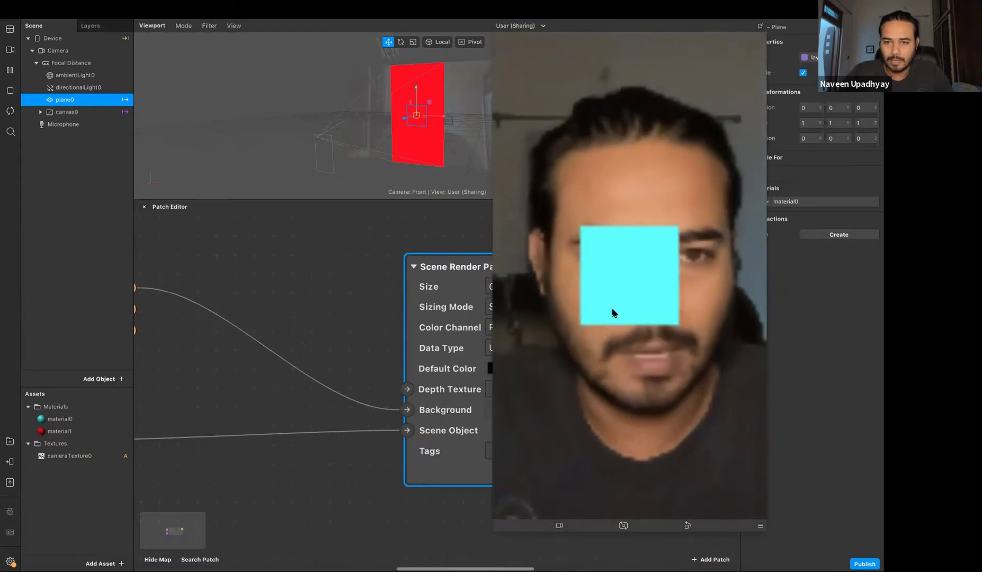
{"action": "left_click_drag", "start_coordinate": [450, 264], "coordinate": [349, 248]}
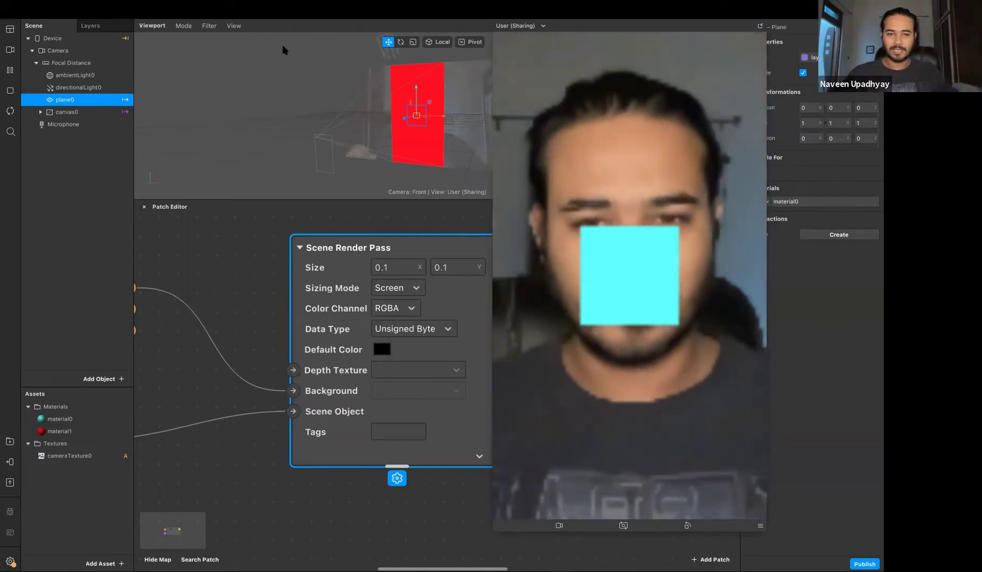
Step: Set the Scene Render Pass size to 1 in both X and Y
{"action": "left_click", "coordinate": [411, 268]}
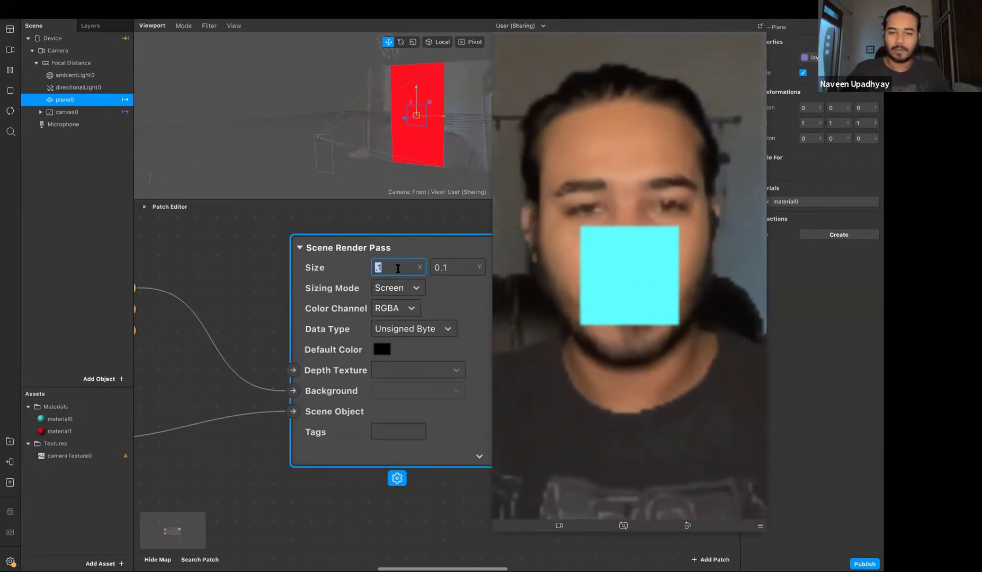
{"action": "type", "text": "1"}
{"action": "left_click", "coordinate": [449, 267]}
{"action": "type", "text": "1"}
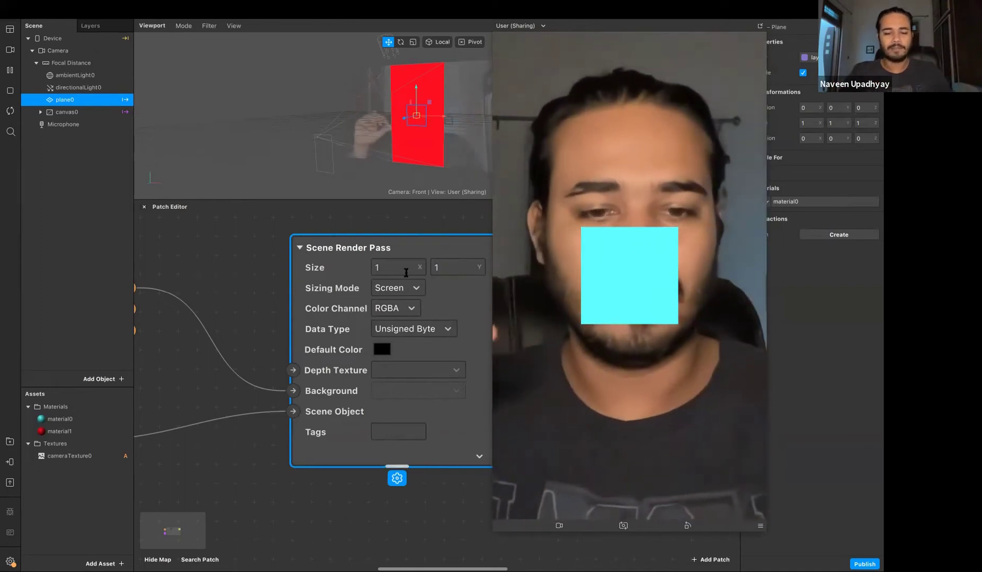
Step: Reduce the Scene Render Pass size to 0.5 in both X and Y
{"action": "left_click", "coordinate": [405, 272]}
{"action": "type", "text": "0.5"}
{"action": "key", "text": "Tab"}
{"action": "type", "text": "0.5"}
{"action": "key", "text": "Return"}
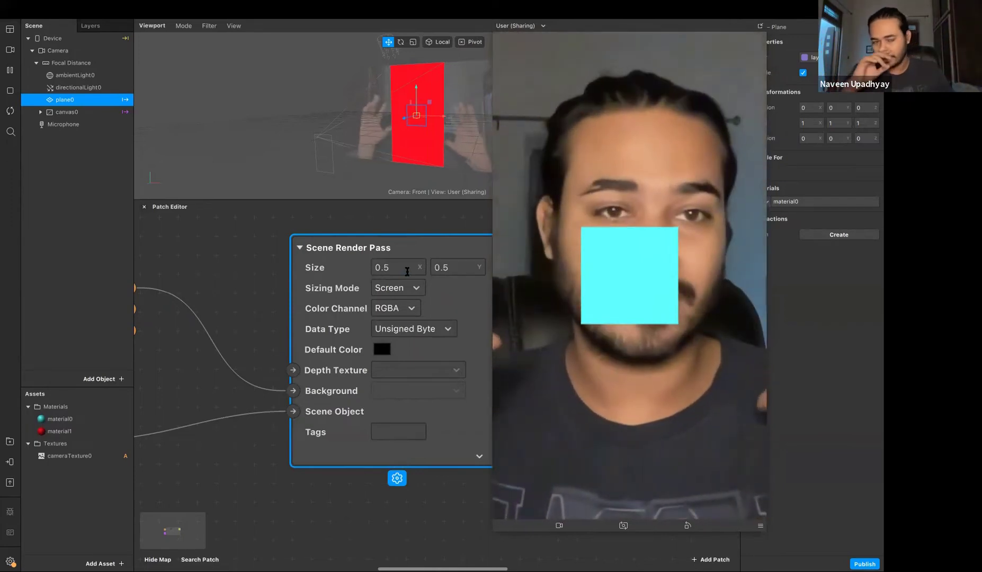
Step: Restore the Scene Render Pass size to 1 in both X and Y
{"action": "left_click", "coordinate": [406, 271]}
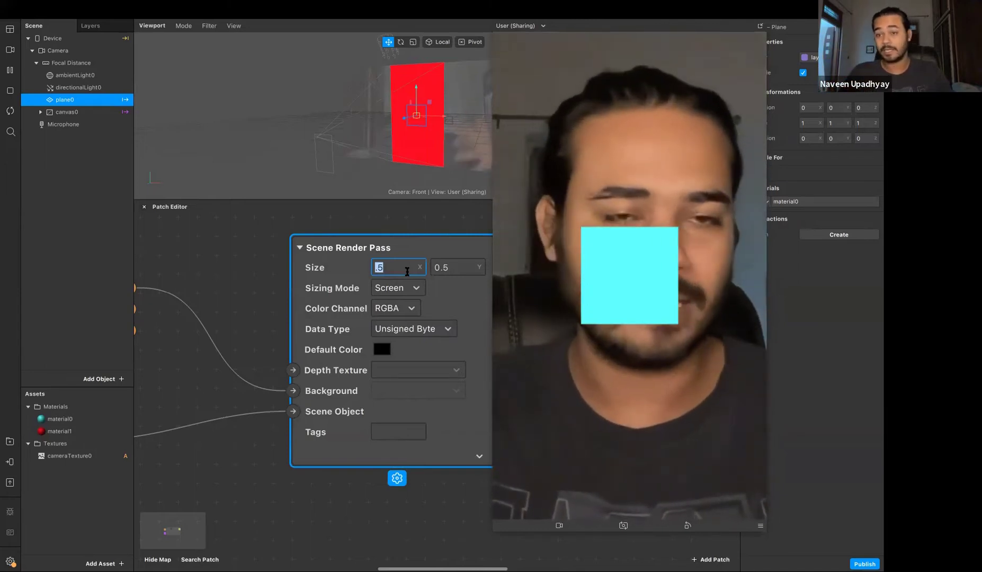
{"action": "type", "text": "1"}
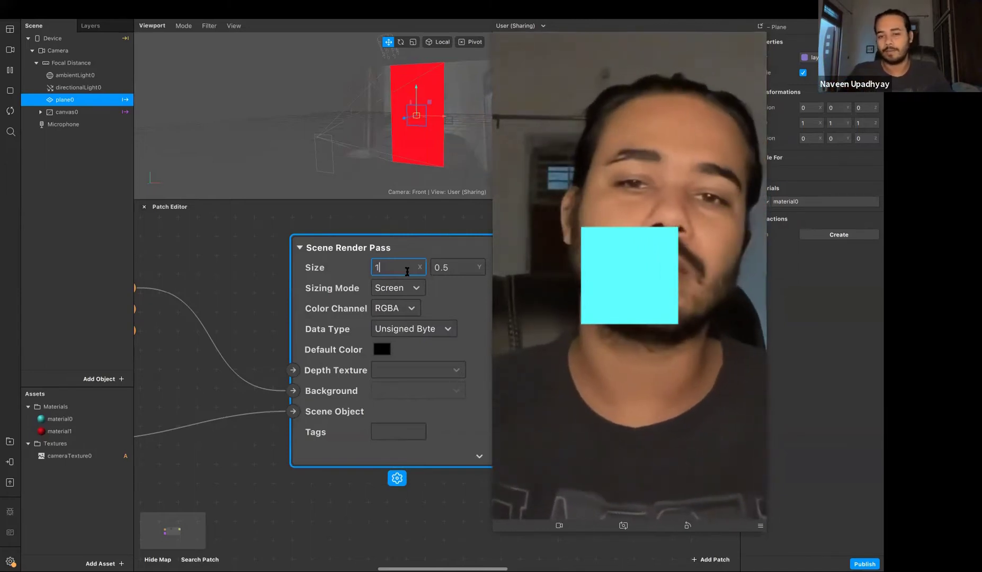
{"action": "key", "text": "Tab"}
{"action": "type", "text": "1"}
{"action": "key", "text": "Tab"}
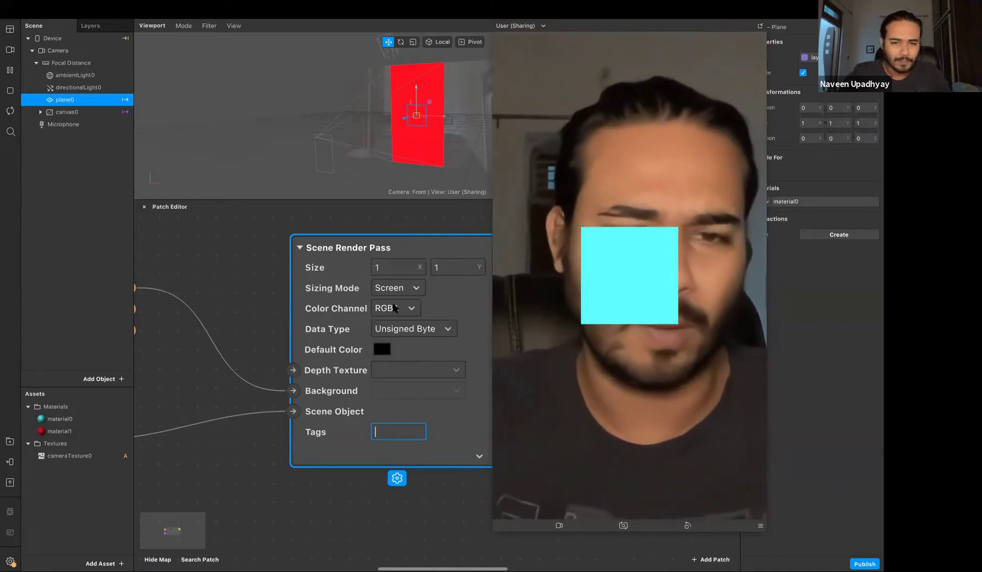
Step: Try the Background sizing mode on the Scene Render Pass and return it to Screen
{"action": "left_click", "coordinate": [411, 287]}
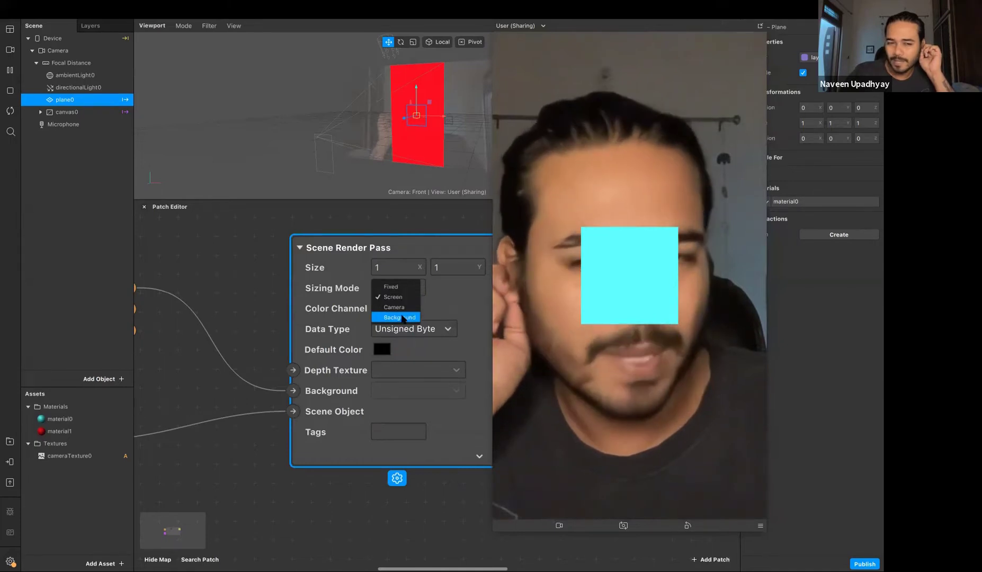
{"action": "left_click", "coordinate": [435, 314]}
{"action": "left_click", "coordinate": [402, 288]}
{"action": "left_click", "coordinate": [401, 317]}
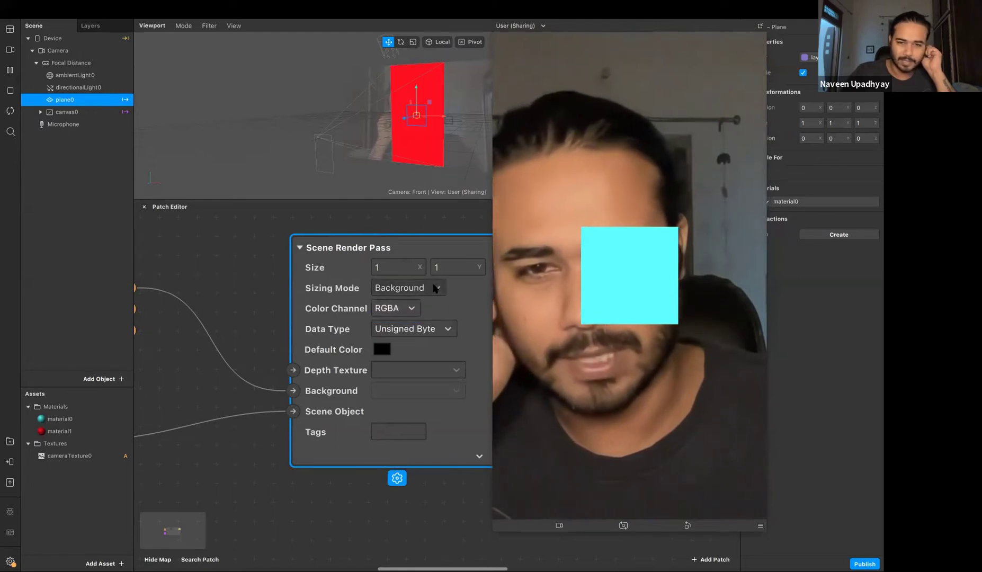
{"action": "left_click", "coordinate": [430, 287]}
{"action": "left_click", "coordinate": [393, 297]}
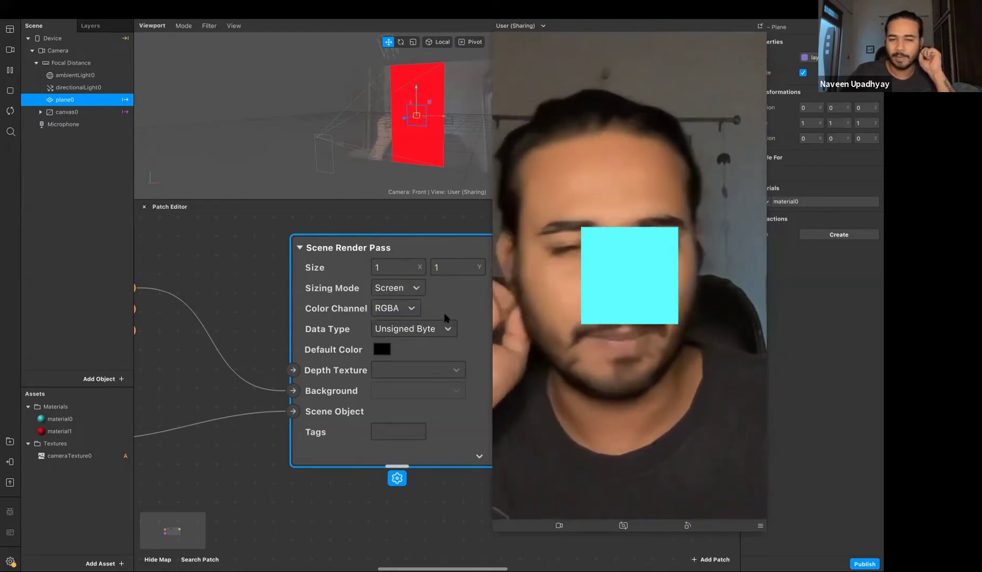
Step: Examine the Color Channel options of the Scene Render Pass, keeping RGBA
{"action": "scroll", "coordinate": [442, 322], "scroll_direction": "down", "scroll_amount": 2}
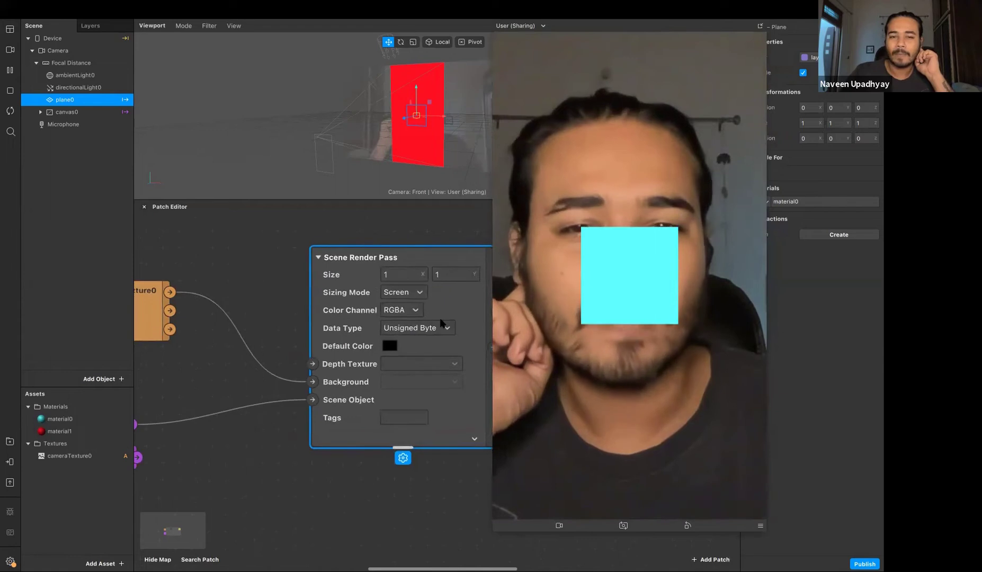
{"action": "left_click", "coordinate": [416, 311]}
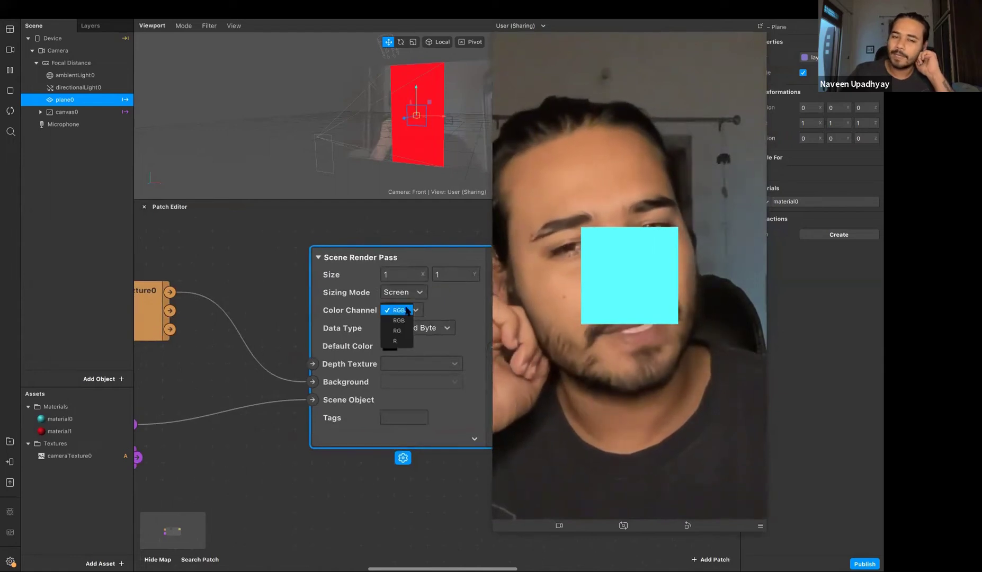
{"action": "left_click", "coordinate": [406, 310]}
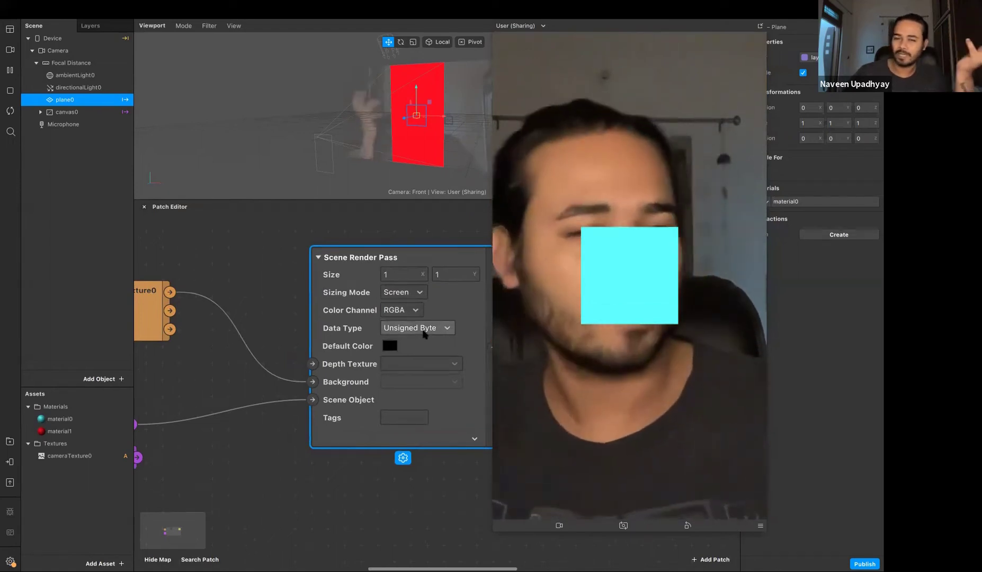
{"action": "scroll", "coordinate": [447, 406], "scroll_direction": "right", "scroll_amount": 3}
{"action": "scroll", "coordinate": [448, 406], "scroll_direction": "down", "scroll_amount": 1}
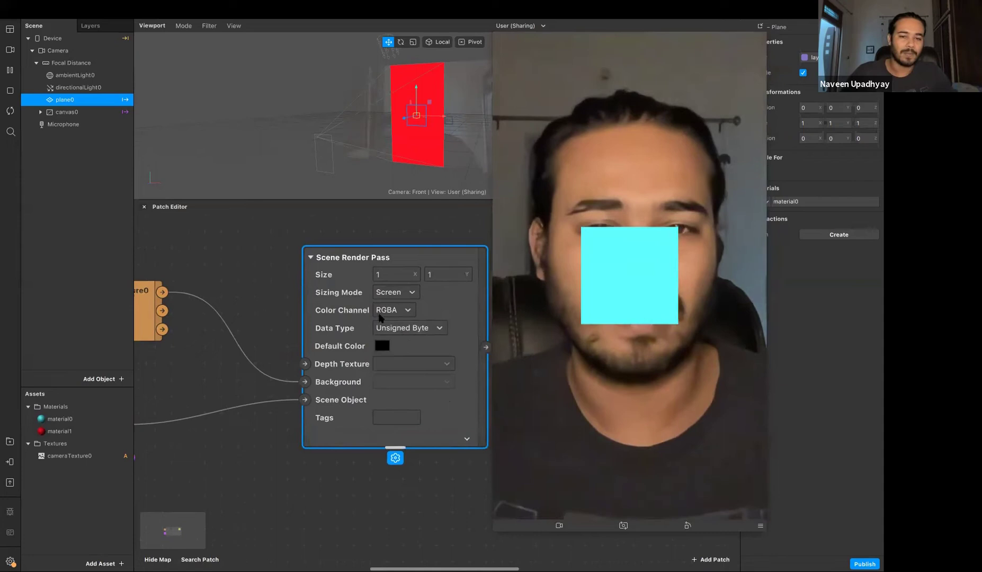
{"action": "scroll", "coordinate": [439, 357], "scroll_direction": "right", "scroll_amount": 3}
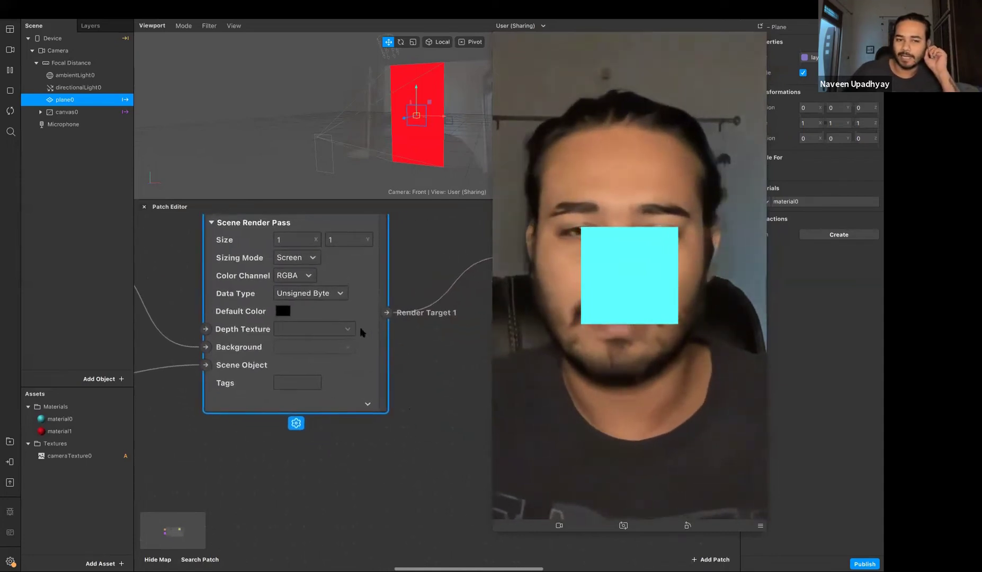
{"action": "left_click", "coordinate": [290, 295]}
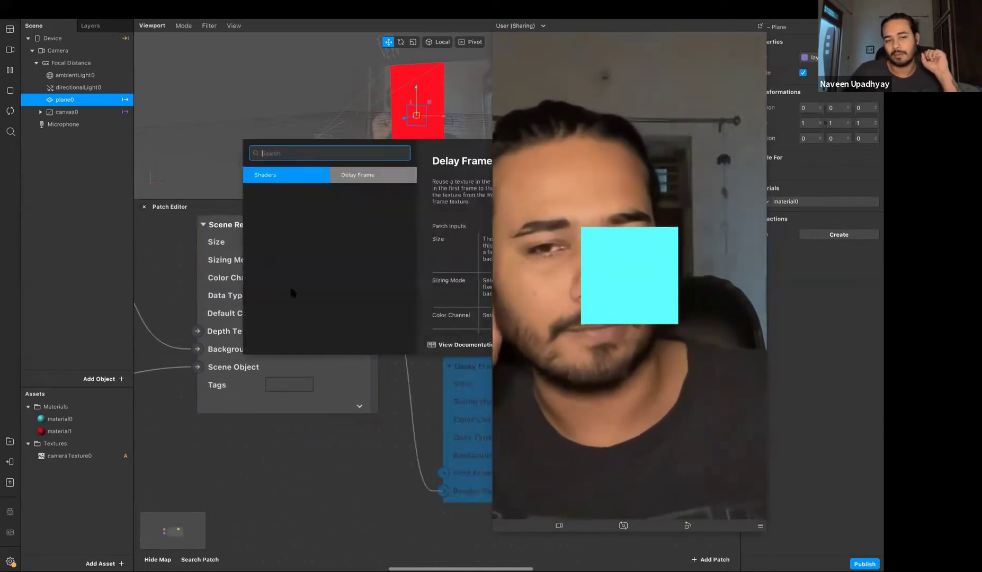
{"action": "key", "text": "Escape"}
{"action": "left_click", "coordinate": [286, 279]}
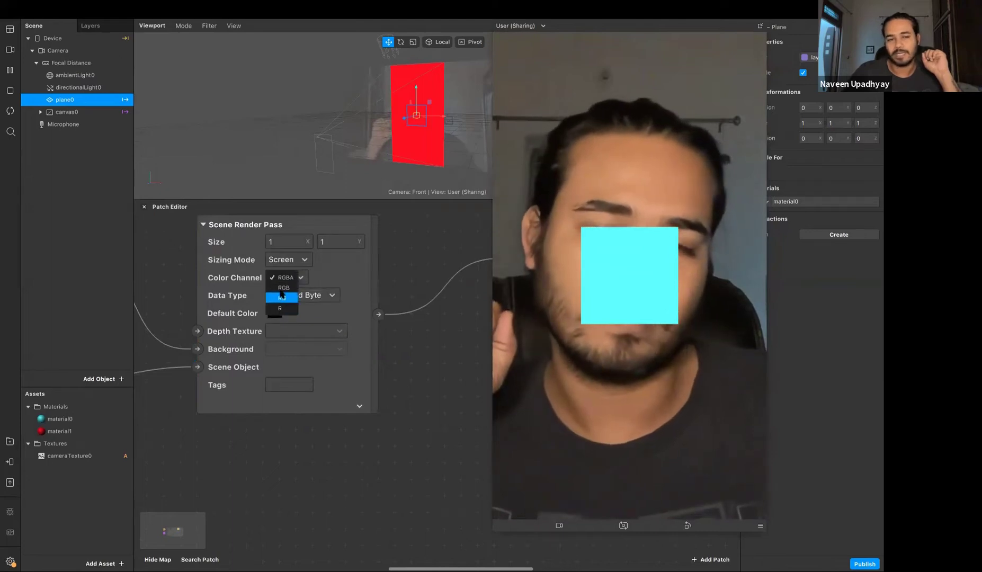
{"action": "key", "text": "Down"}
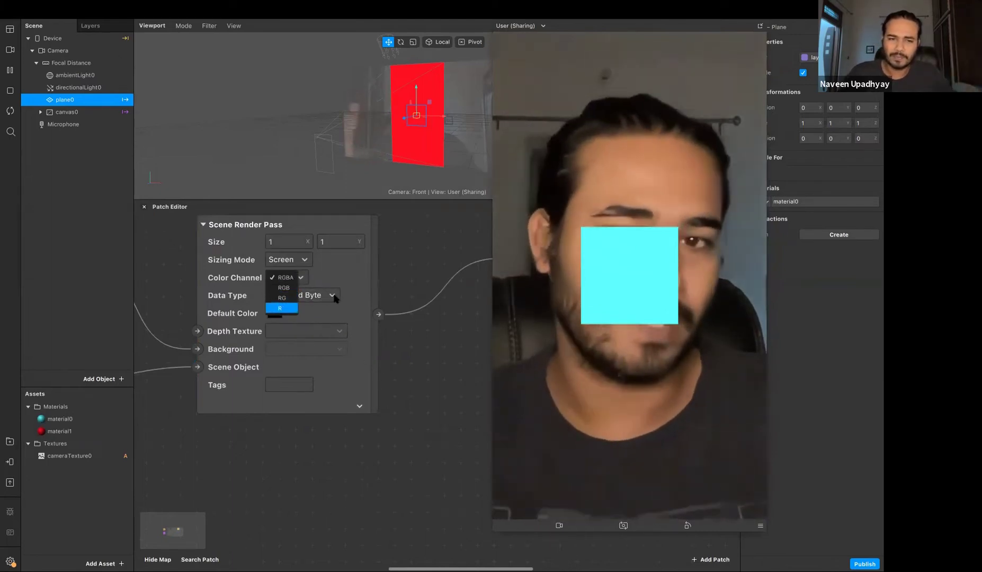
{"action": "key", "text": "Escape"}
{"action": "left_click", "coordinate": [354, 300]}
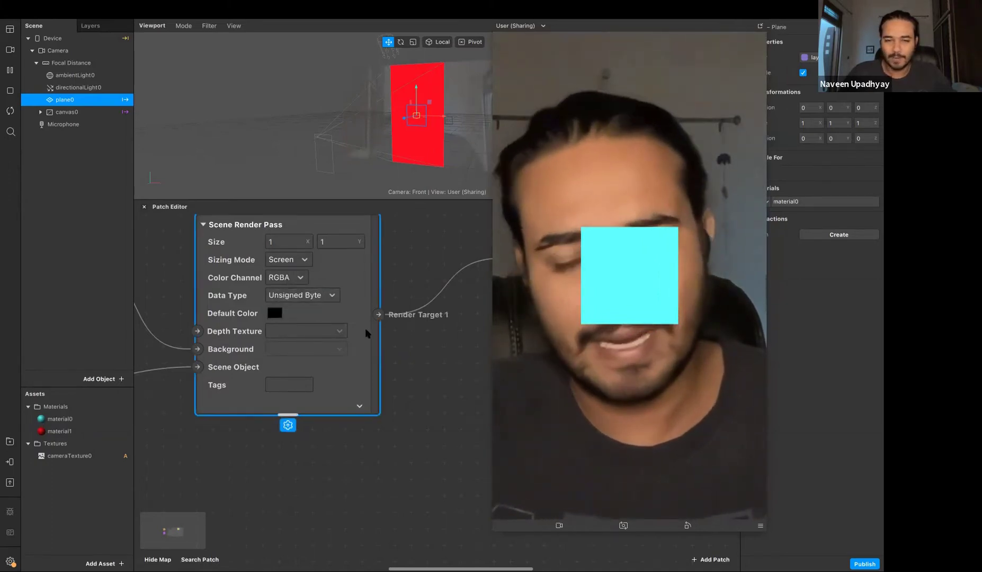
Step: Examine the Default Color settings of the Scene Render Pass and close them without changing the color
{"action": "scroll", "coordinate": [418, 422], "scroll_direction": "left", "scroll_amount": 4}
{"action": "scroll", "coordinate": [418, 422], "scroll_direction": "left", "scroll_amount": 2}
{"action": "scroll", "coordinate": [403, 420], "scroll_direction": "down", "scroll_amount": 4}
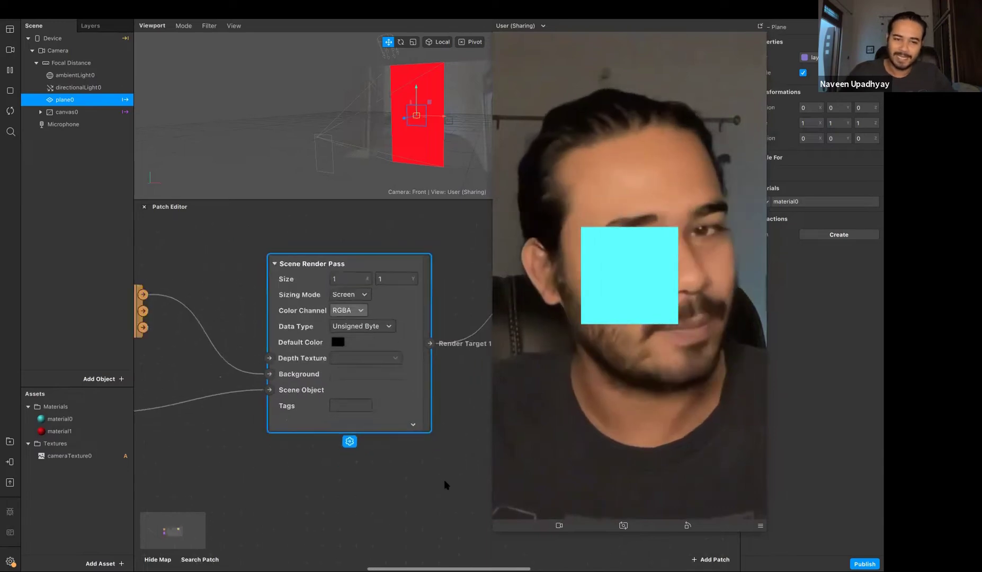
{"action": "scroll", "coordinate": [388, 415], "scroll_direction": "down", "scroll_amount": 5}
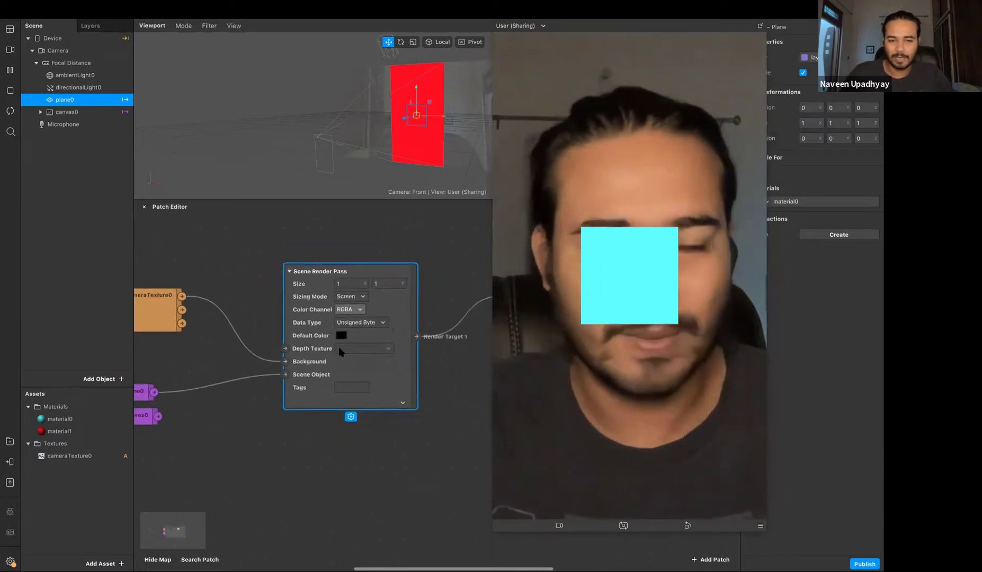
{"action": "scroll", "coordinate": [388, 401], "scroll_direction": "down", "scroll_amount": 3}
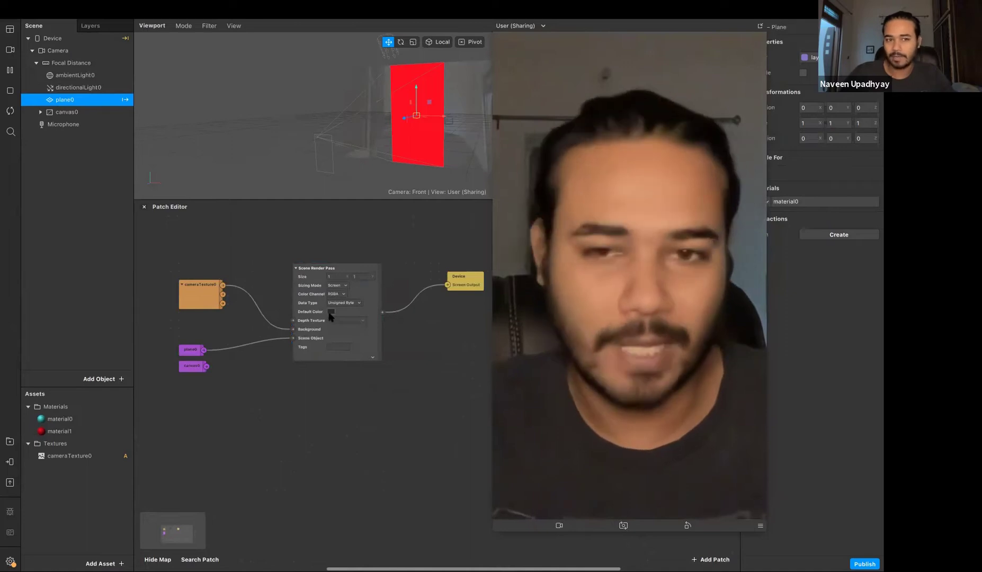
{"action": "left_click", "coordinate": [330, 313]}
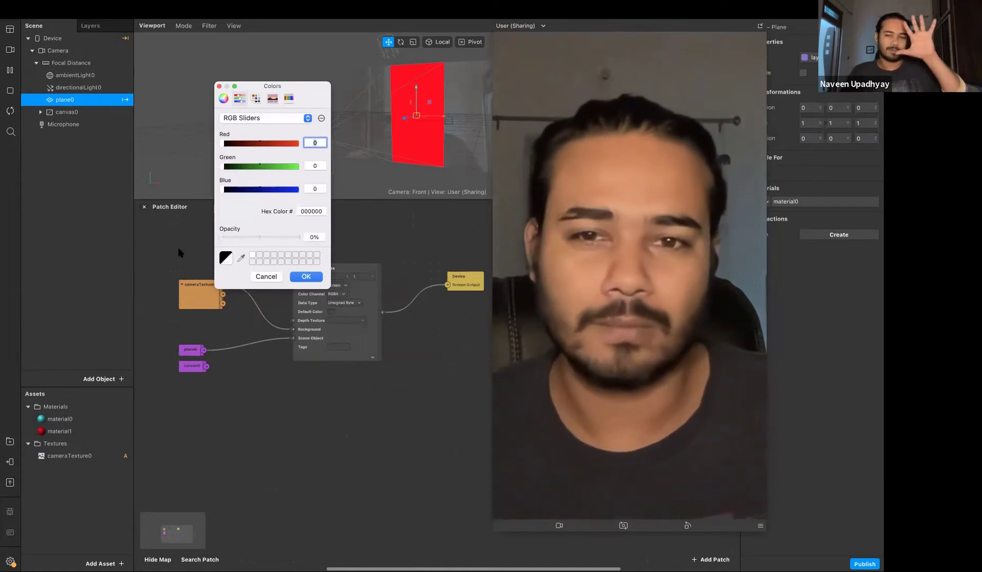
{"action": "left_click", "coordinate": [271, 280]}
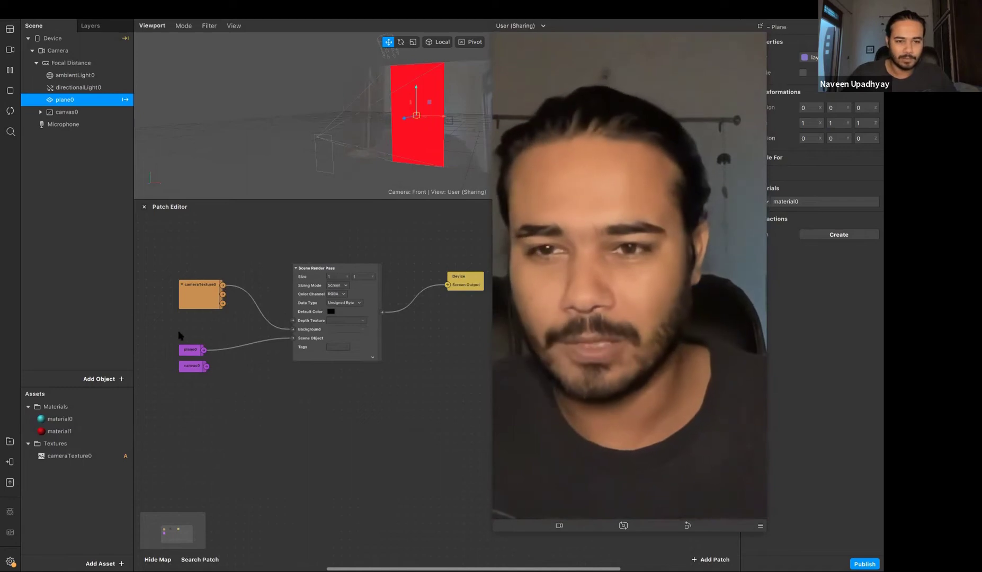
Step: Replace the plane0 and canvas0 patches with a Device patch connected to the Scene Render Pass's Scene Object input
{"action": "left_click_drag", "start_coordinate": [180, 335], "coordinate": [193, 377]}
{"action": "key", "text": "Delete"}
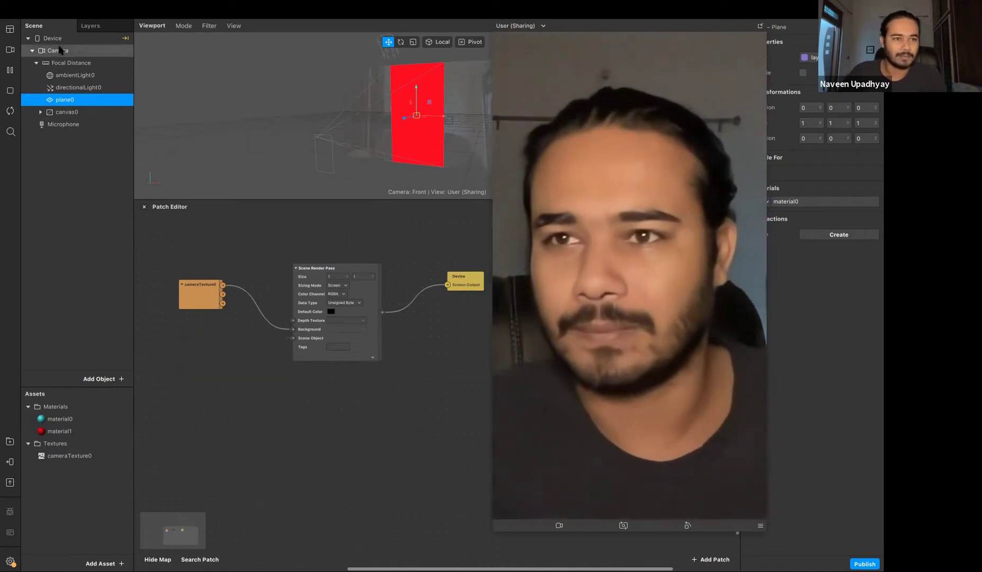
{"action": "left_click", "coordinate": [53, 39]}
{"action": "left_click_drag", "start_coordinate": [226, 388], "coordinate": [292, 338]}
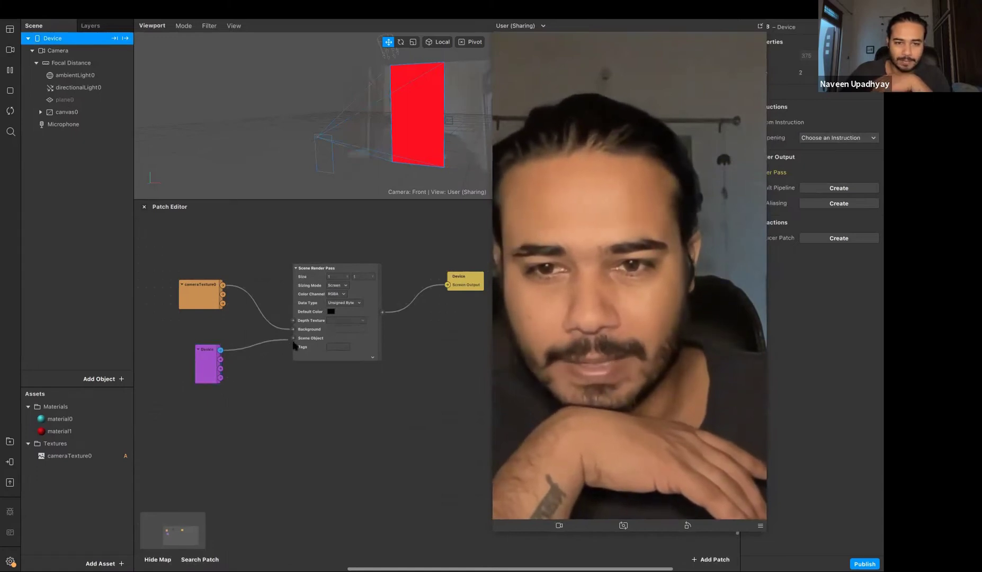
{"action": "scroll", "coordinate": [336, 386], "scroll_direction": "up", "scroll_amount": 3}
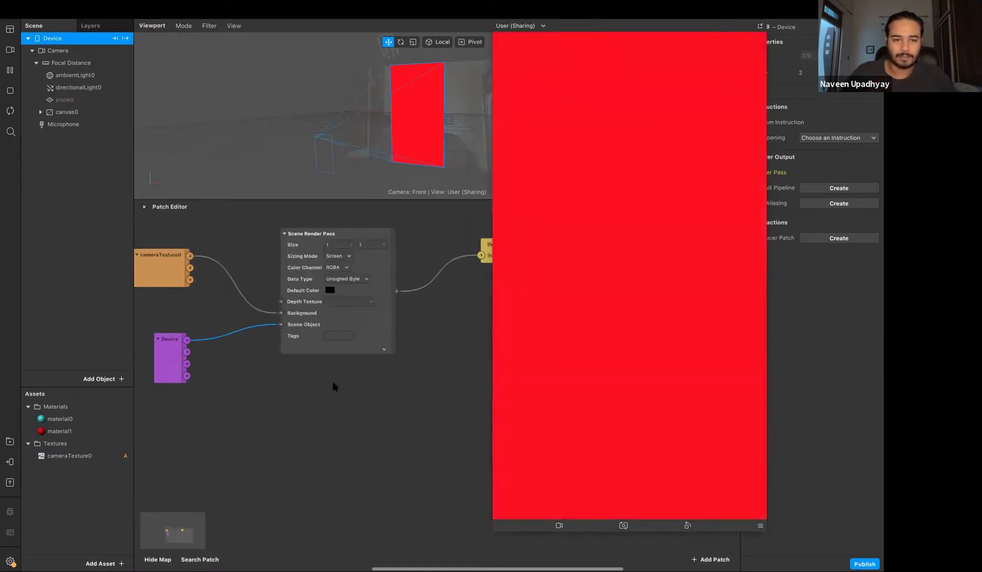
Step: Move the detached device preview aside so the whole patch graph is uncovered
{"action": "left_click_drag", "start_coordinate": [620, 27], "coordinate": [774, 54]}
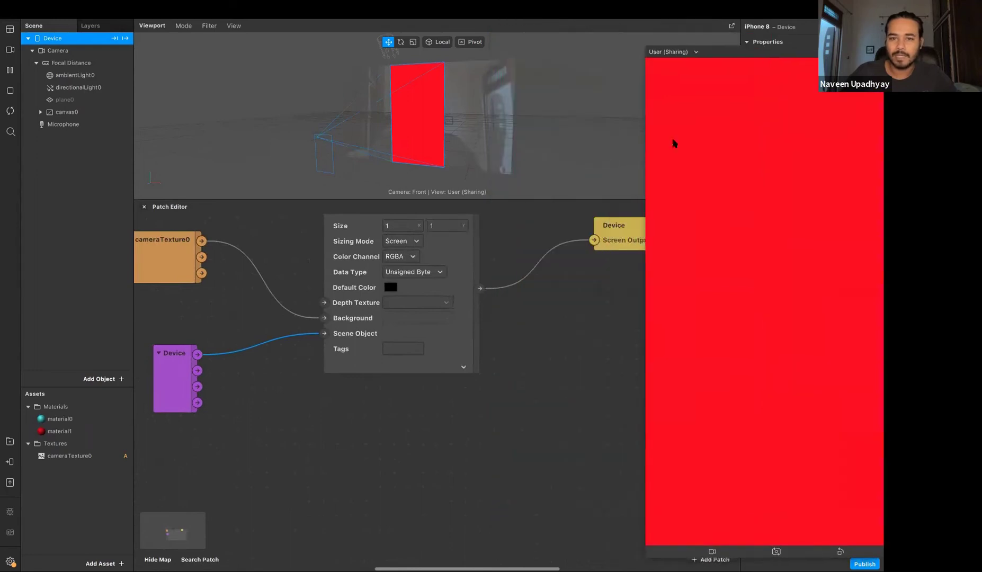
{"action": "scroll", "coordinate": [189, 387], "scroll_direction": "left", "scroll_amount": 3}
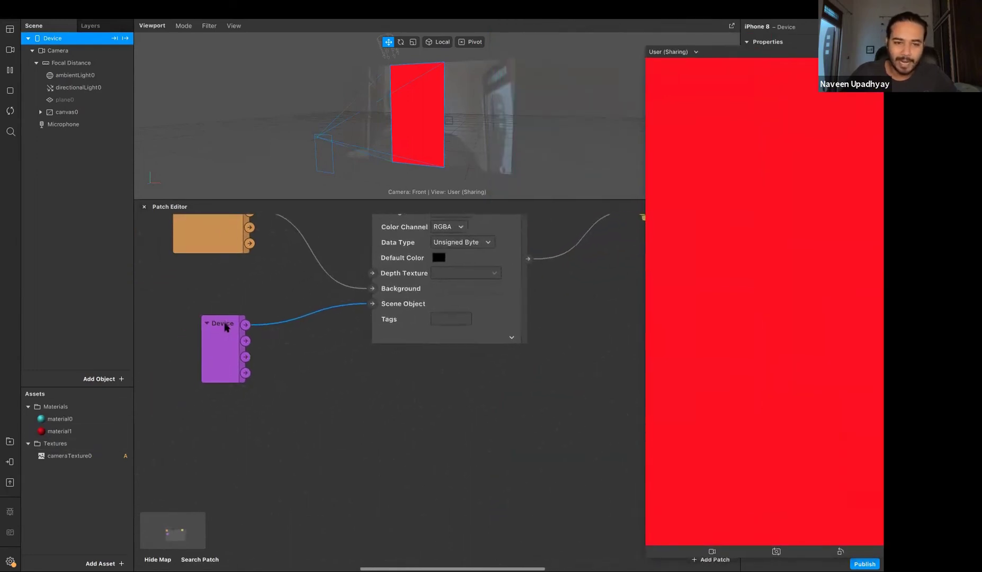
{"action": "scroll", "coordinate": [254, 404], "scroll_direction": "down", "scroll_amount": 2}
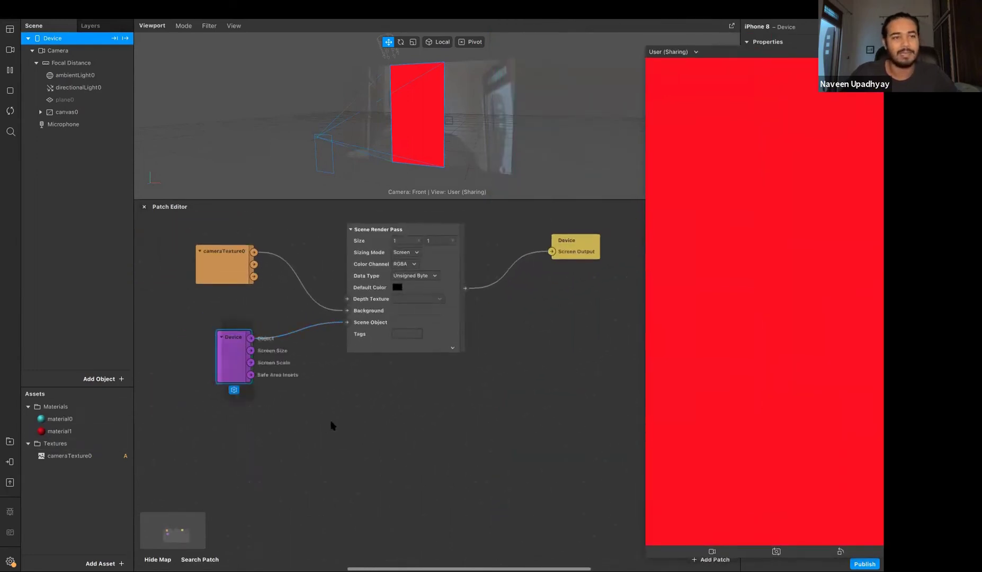
Step: Make plane0 visible and reorder it below canvas0 in the scene hierarchy, moving the device preview clear of its properties
{"action": "left_click", "coordinate": [88, 115]}
{"action": "left_click", "coordinate": [92, 100]}
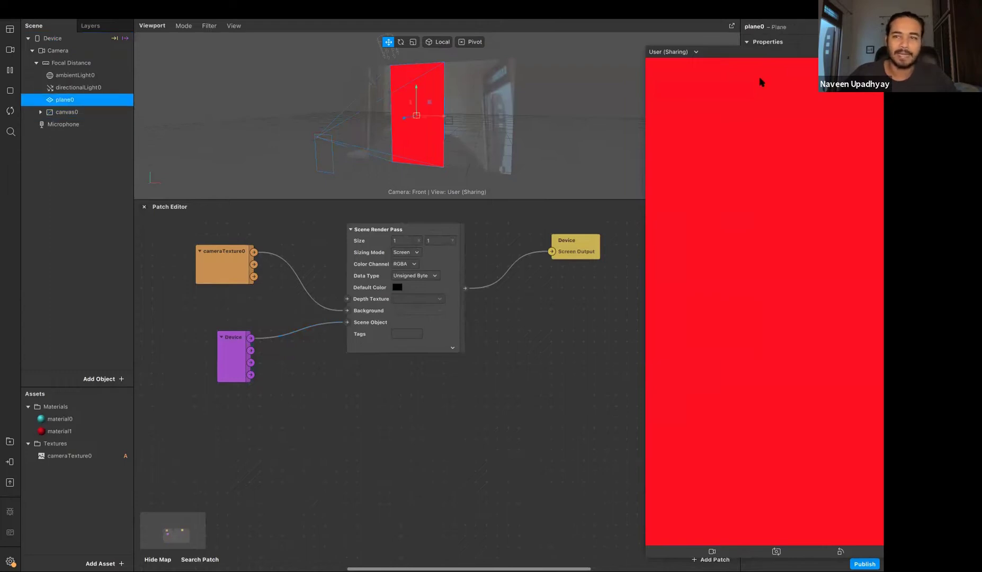
{"action": "left_click_drag", "start_coordinate": [837, 50], "coordinate": [843, 109]}
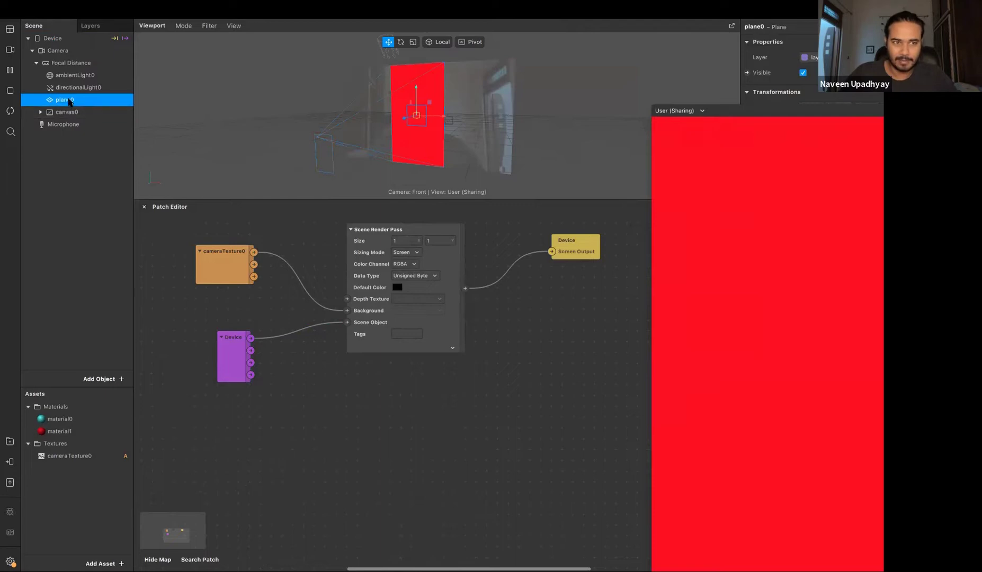
{"action": "left_click_drag", "start_coordinate": [69, 120], "coordinate": [71, 123]}
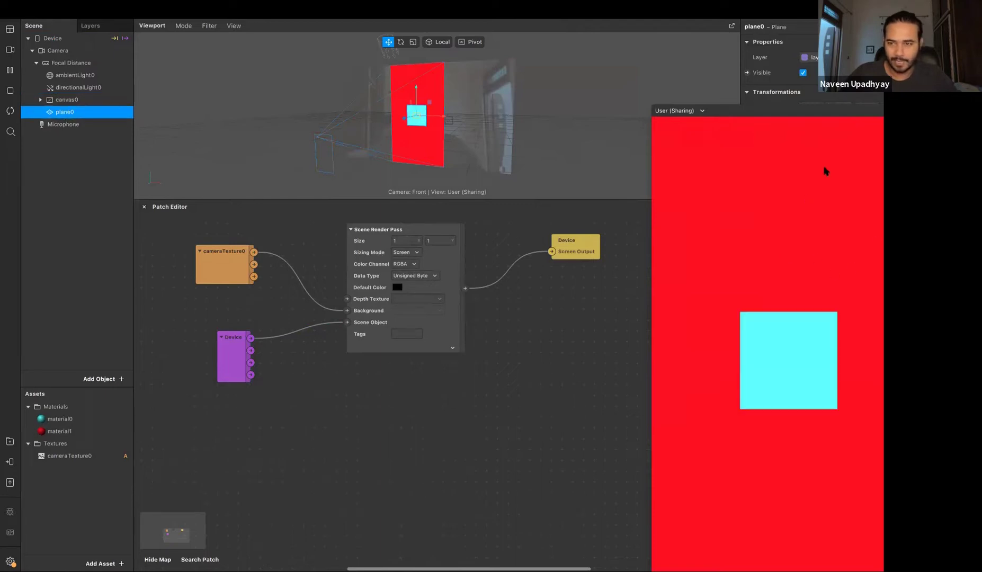
{"action": "left_click_drag", "start_coordinate": [815, 114], "coordinate": [698, 88]}
Step: Delete canvas0 and plane0 from the scene
{"action": "left_click", "coordinate": [60, 168]}
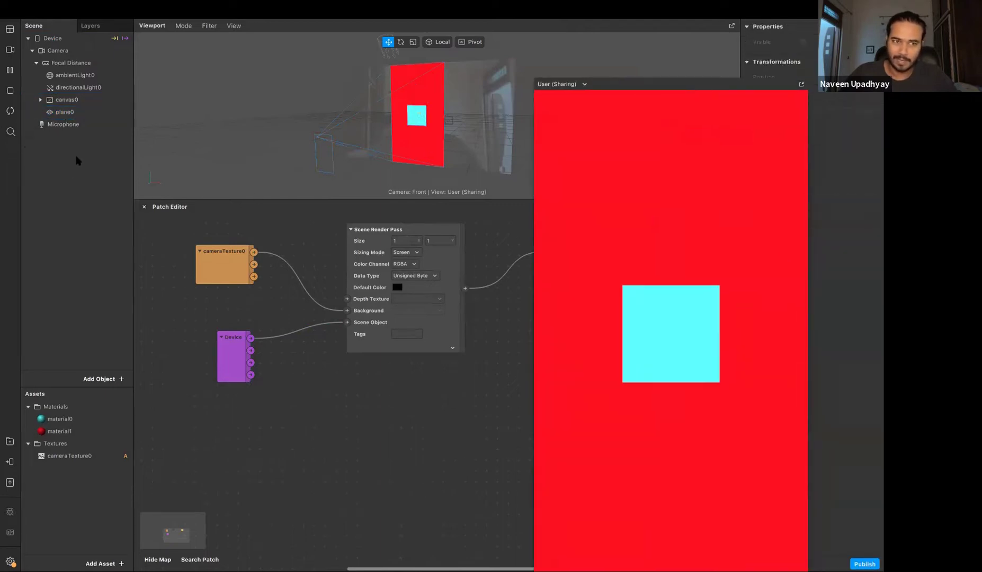
{"action": "left_click", "coordinate": [66, 99]}
{"action": "left_click", "coordinate": [71, 113], "text": "shift"}
{"action": "right_click", "coordinate": [72, 114]}
{"action": "left_click", "coordinate": [101, 155]}
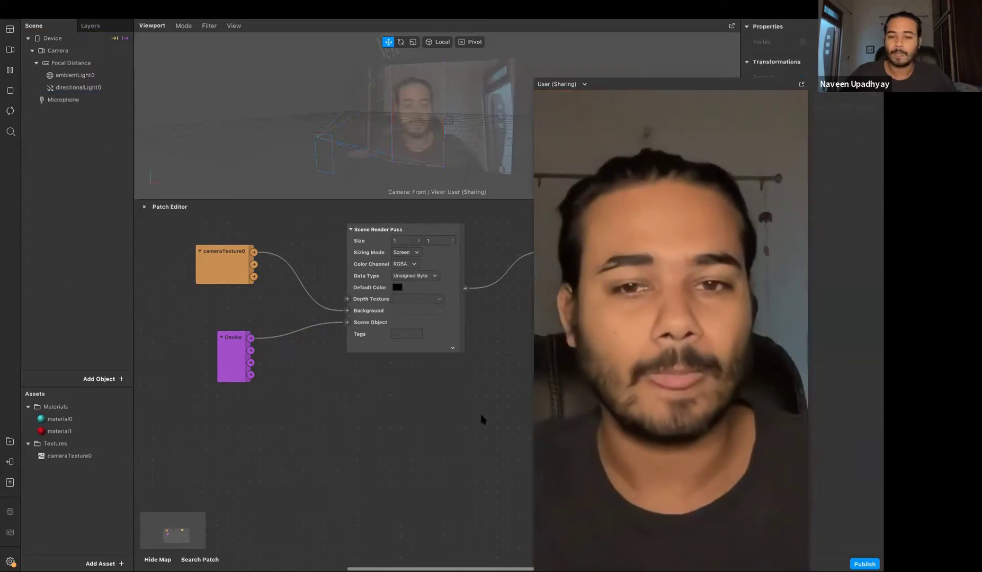
{"action": "scroll", "coordinate": [485, 417], "scroll_direction": "down", "scroll_amount": 3}
{"action": "scroll", "coordinate": [340, 347], "scroll_direction": "up", "scroll_amount": 3}
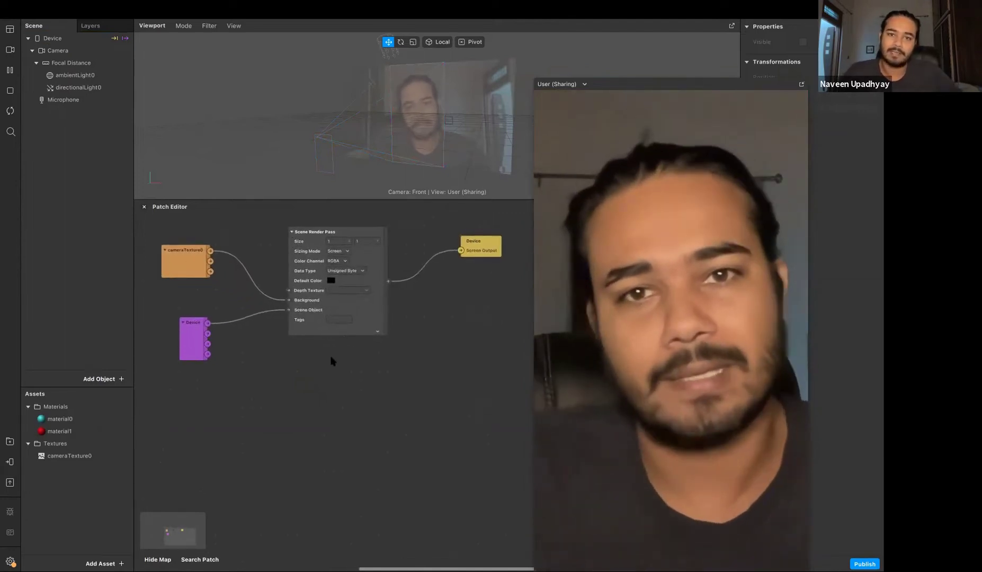
Step: Rearrange the Scene Render Pass and purple Device patches closer to cameraTexture0 to free space ahead of the screen output
{"action": "scroll", "coordinate": [331, 361], "scroll_direction": "up", "scroll_amount": 2}
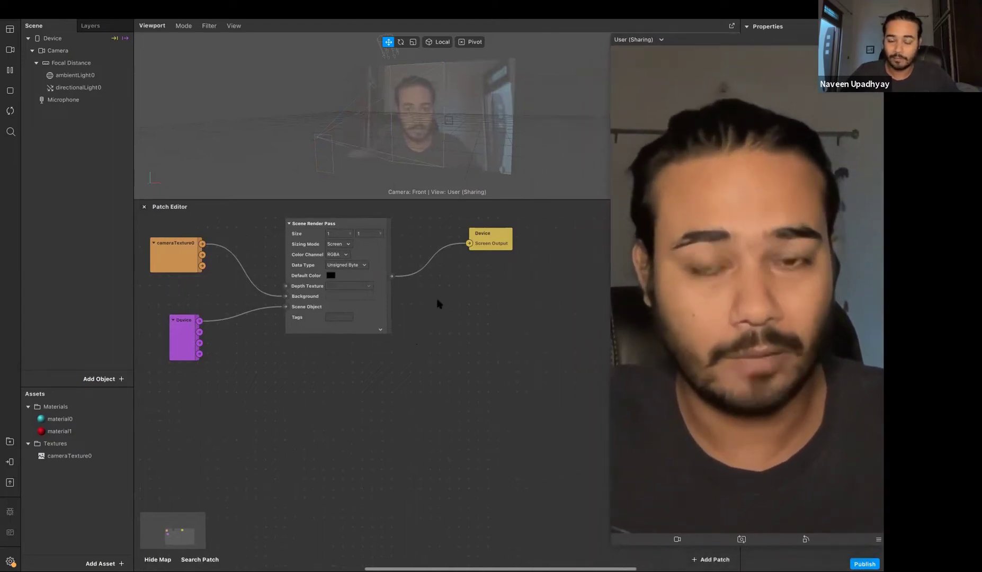
{"action": "scroll", "coordinate": [437, 299], "scroll_direction": "up", "scroll_amount": 2}
{"action": "scroll", "coordinate": [437, 299], "scroll_direction": "left", "scroll_amount": 2}
{"action": "left_click_drag", "start_coordinate": [379, 329], "coordinate": [330, 351]}
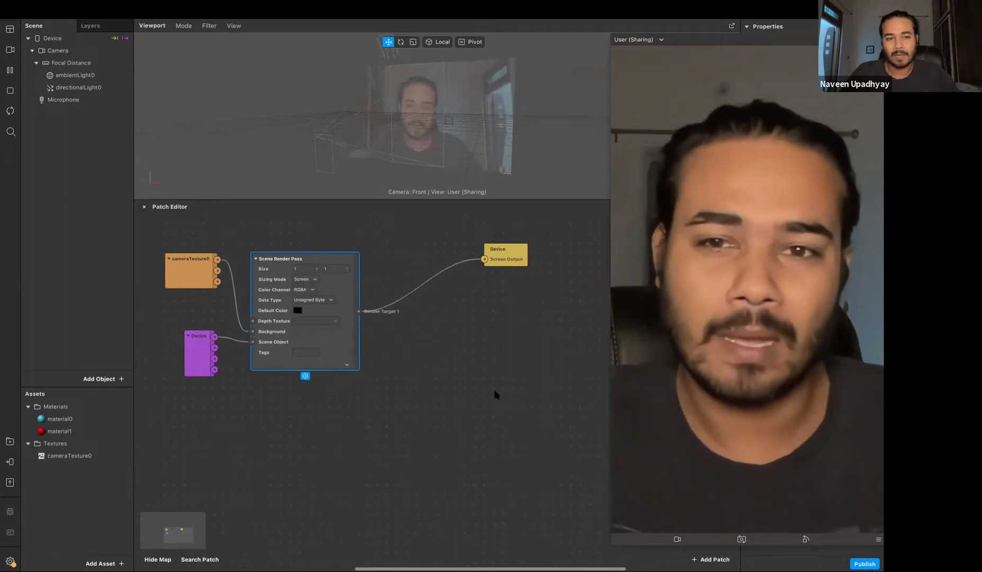
{"action": "left_click_drag", "start_coordinate": [200, 358], "coordinate": [200, 328]}
{"action": "left_click", "coordinate": [350, 390]}
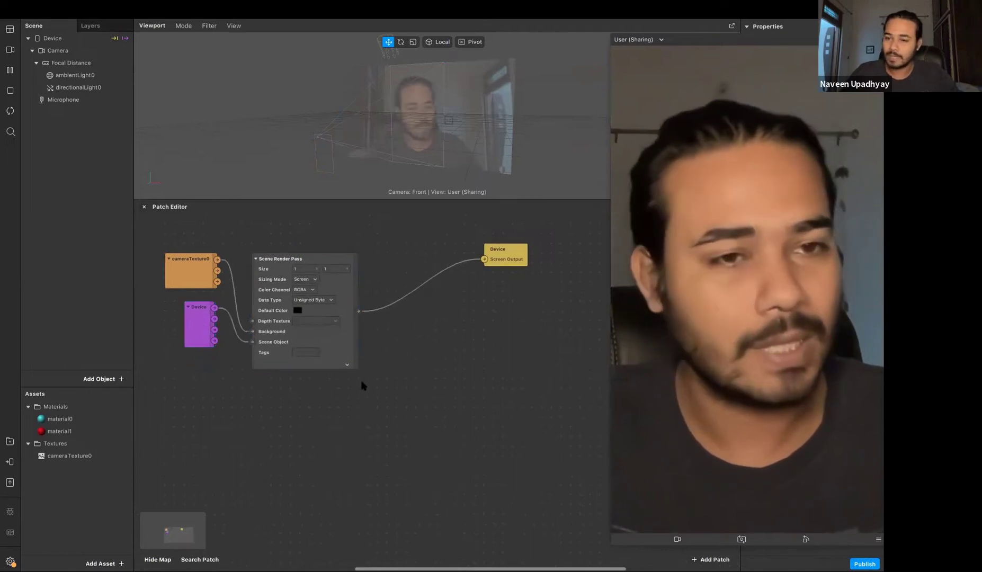
Step: Add a Shader Render Pass patch and place it between the Scene Render Pass and the screen output
{"action": "right_click", "coordinate": [404, 385]}
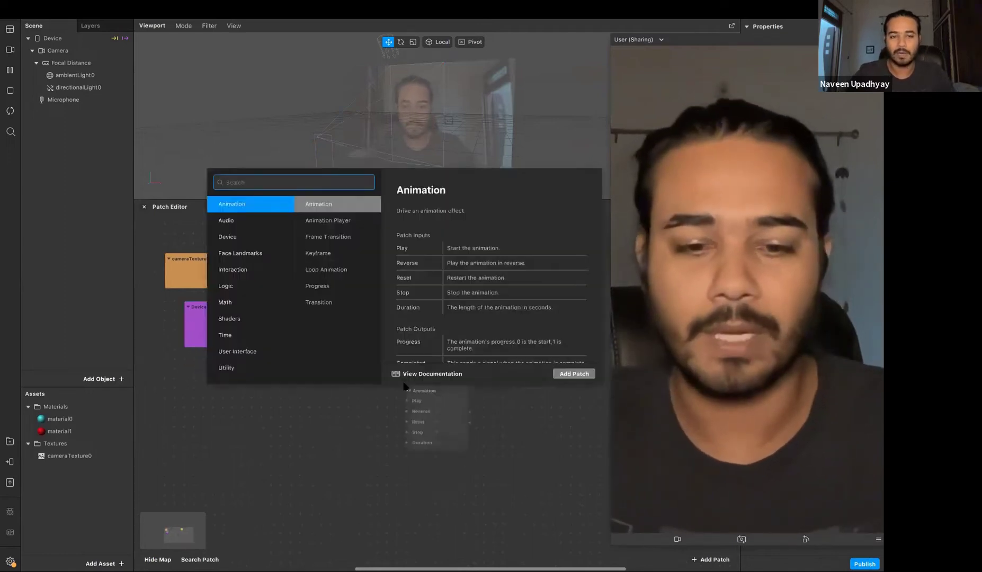
{"action": "type", "text": "sha"}
{"action": "key", "text": "Down"}
{"action": "key", "text": "Down"}
{"action": "key", "text": "Return"}
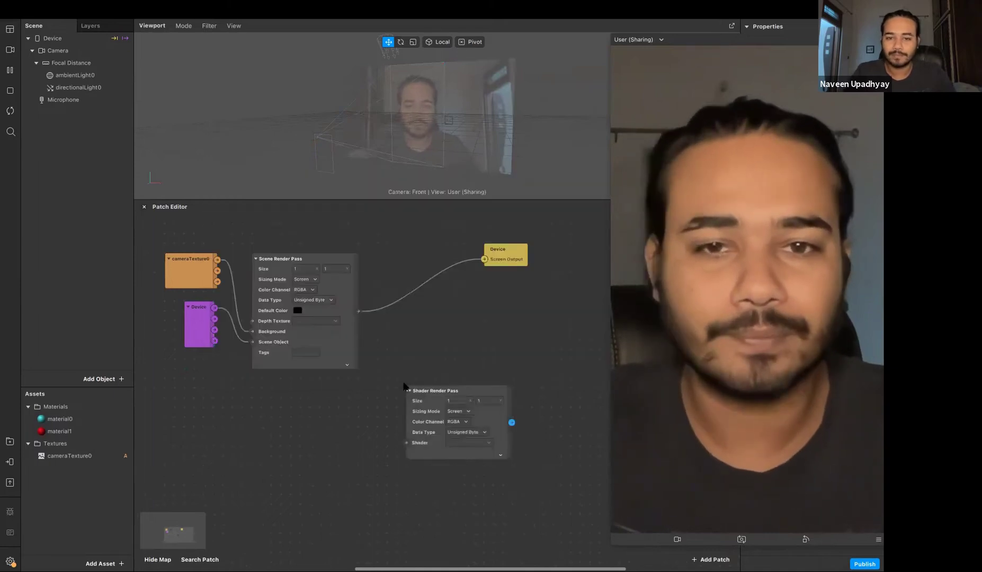
{"action": "left_click_drag", "start_coordinate": [430, 430], "coordinate": [431, 366]}
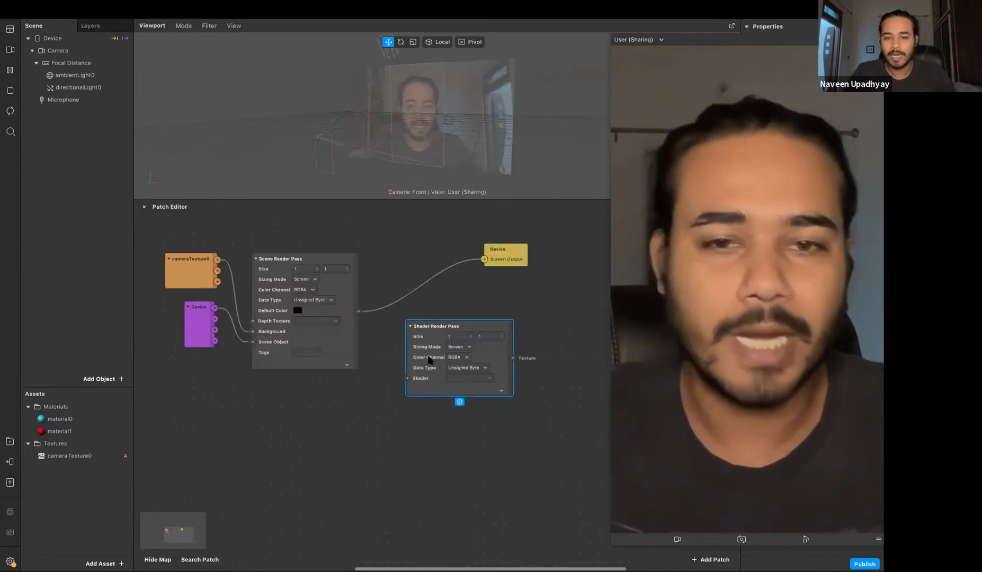
{"action": "left_click", "coordinate": [379, 402]}
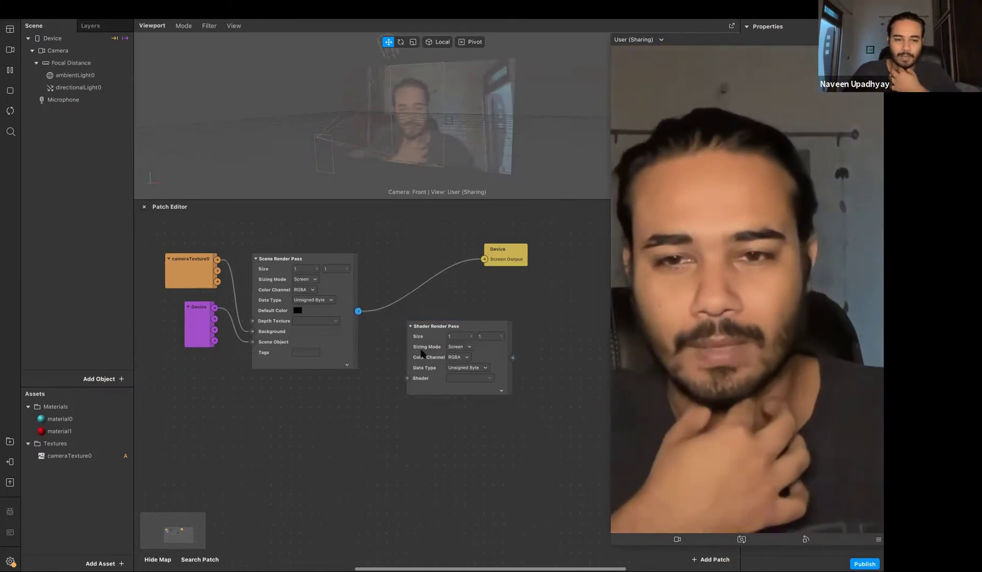
Step: Move the Shader Render Pass patch below the purple Device and Scene Render Pass patches
{"action": "scroll", "coordinate": [432, 373], "scroll_direction": "left", "scroll_amount": 5}
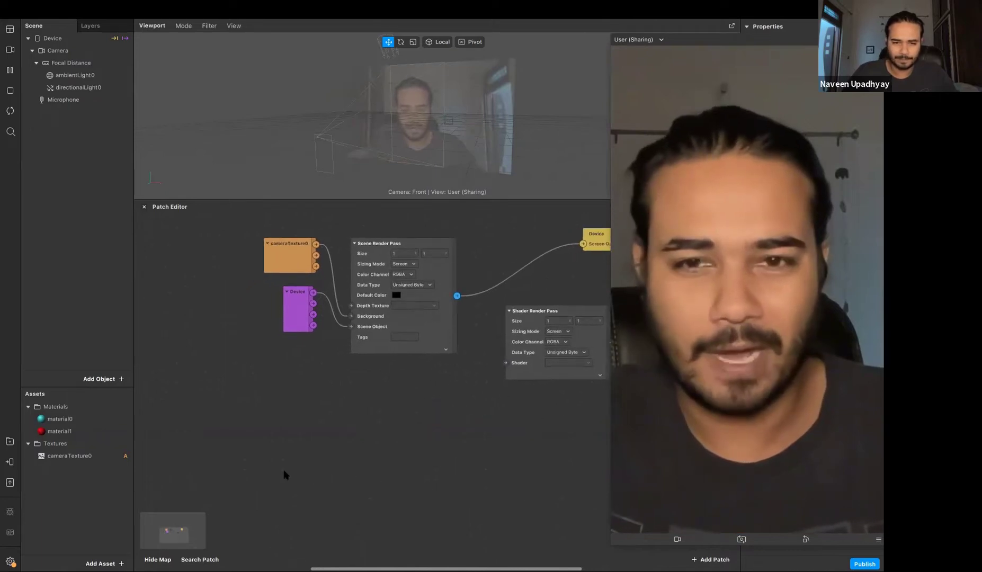
{"action": "scroll", "coordinate": [284, 475], "scroll_direction": "up", "scroll_amount": 3}
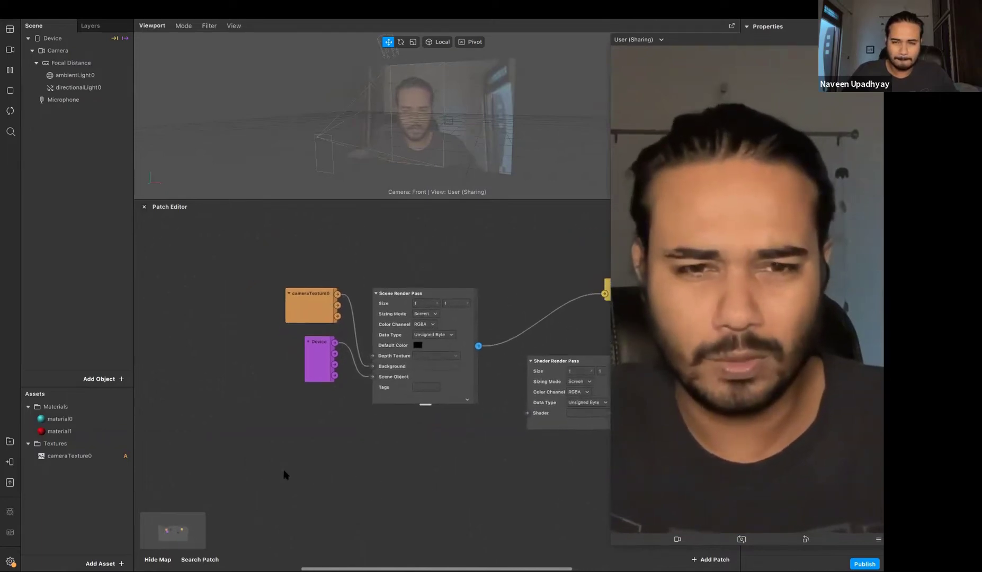
{"action": "left_click_drag", "start_coordinate": [556, 360], "coordinate": [352, 419]}
{"action": "left_click_drag", "start_coordinate": [285, 475], "coordinate": [284, 475]}
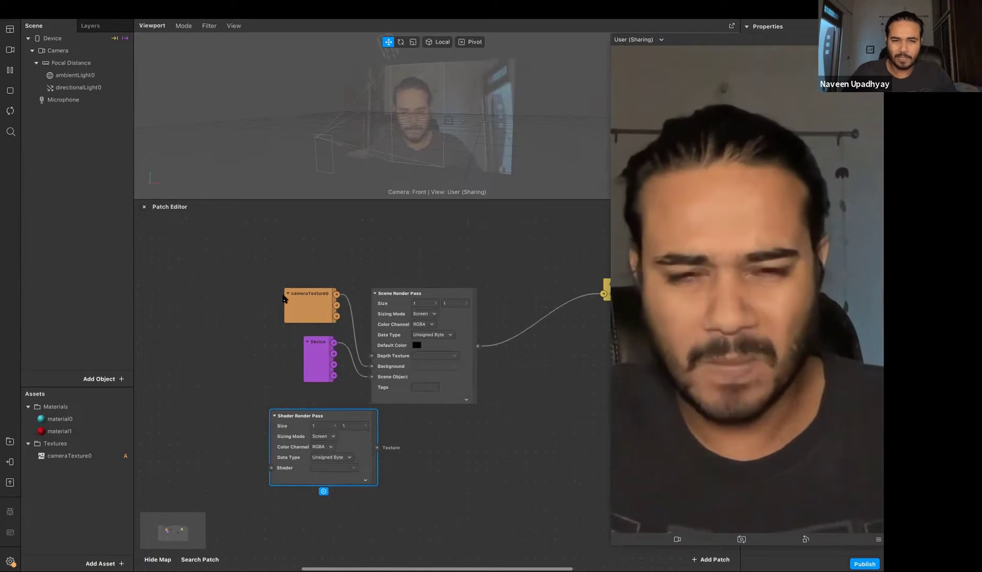
Step: Move the cameraTexture0 patch away from the render pass and delete it from the graph
{"action": "left_click_drag", "start_coordinate": [284, 299], "coordinate": [193, 252]}
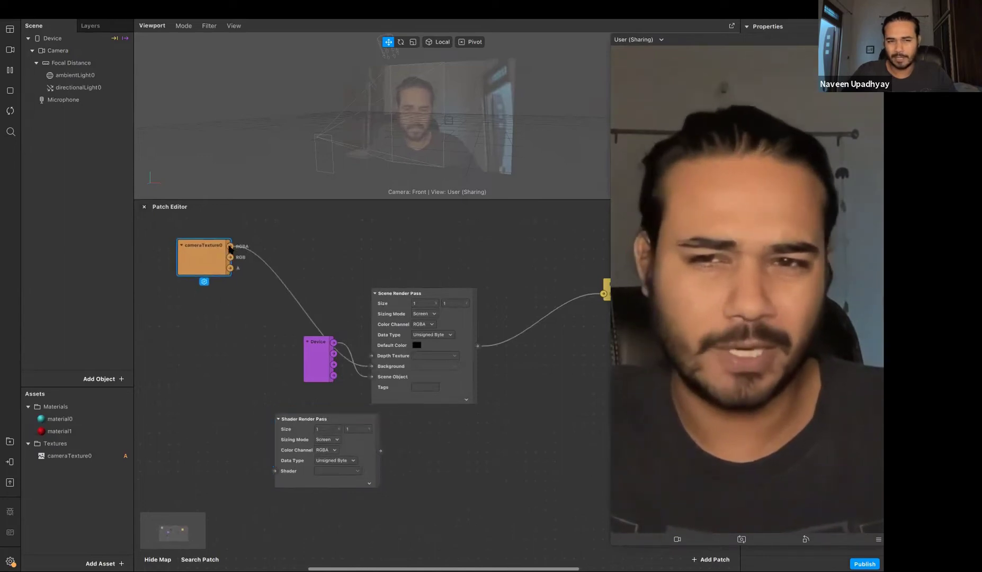
{"action": "left_click_drag", "start_coordinate": [230, 245], "coordinate": [272, 248]}
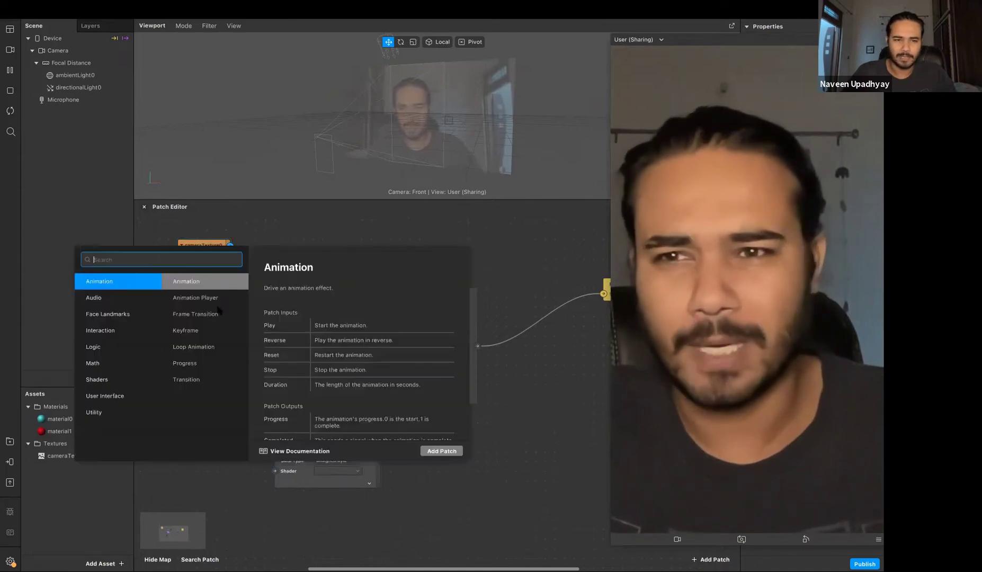
{"action": "left_click", "coordinate": [220, 253]}
{"action": "key", "text": "BackSpace"}
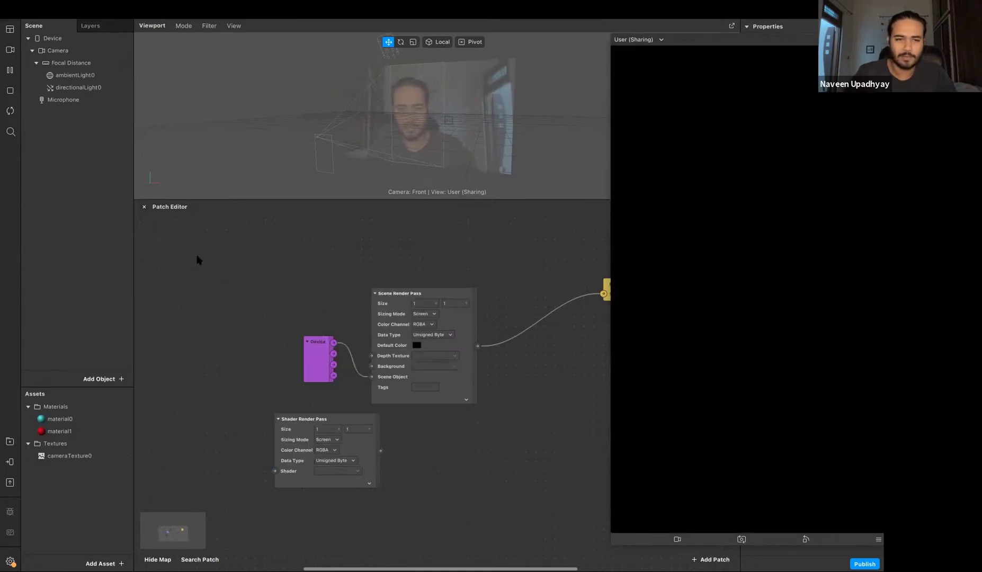
Step: Add a Value patch, change its type to Color, and set its colour to blue 0000B3
{"action": "right_click", "coordinate": [197, 259]}
{"action": "type", "text": "value"}
{"action": "key", "text": "Return"}
{"action": "left_click", "coordinate": [223, 273]}
{"action": "left_click", "coordinate": [219, 288]}
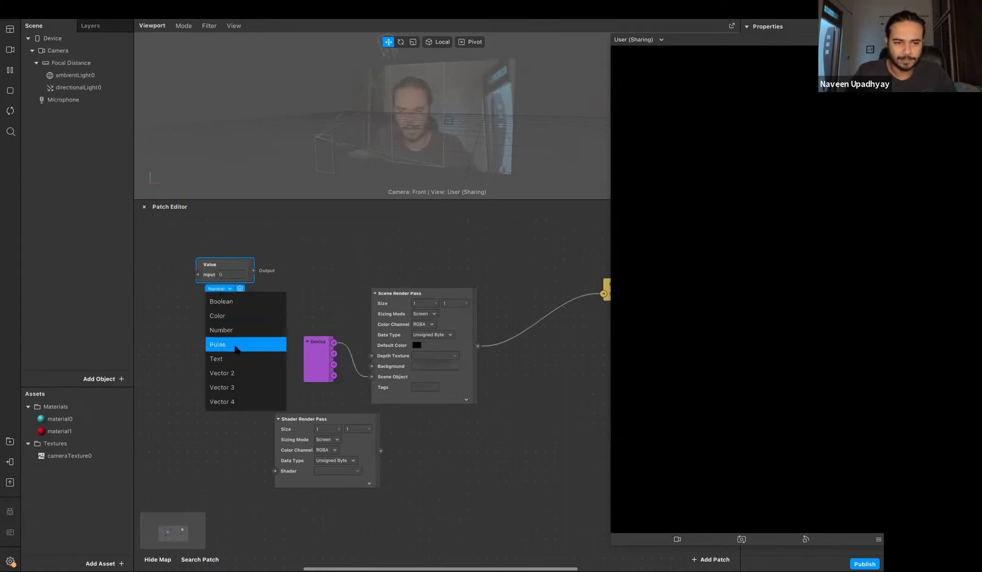
{"action": "left_click", "coordinate": [233, 315]}
{"action": "left_click", "coordinate": [223, 274]}
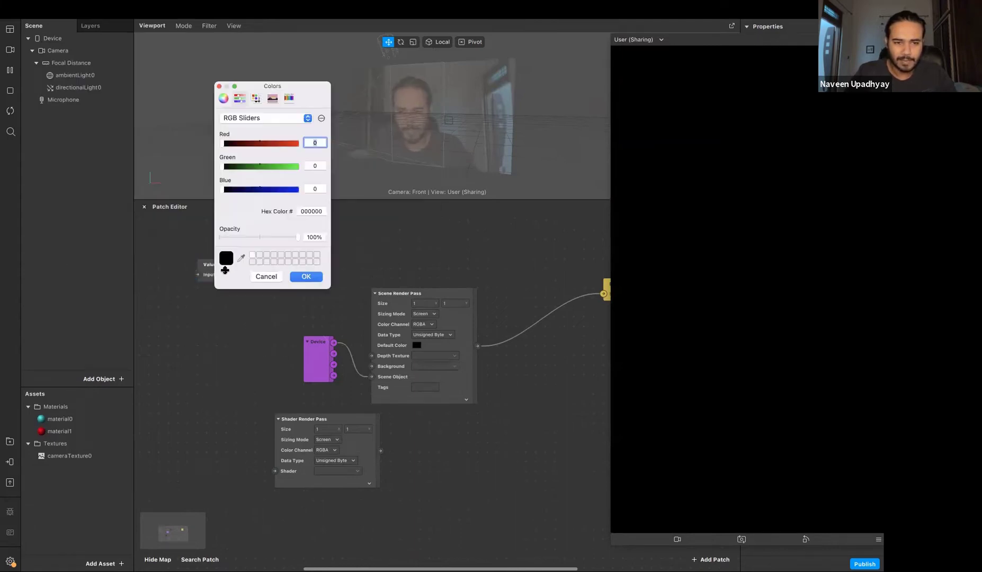
{"action": "left_click", "coordinate": [275, 191]}
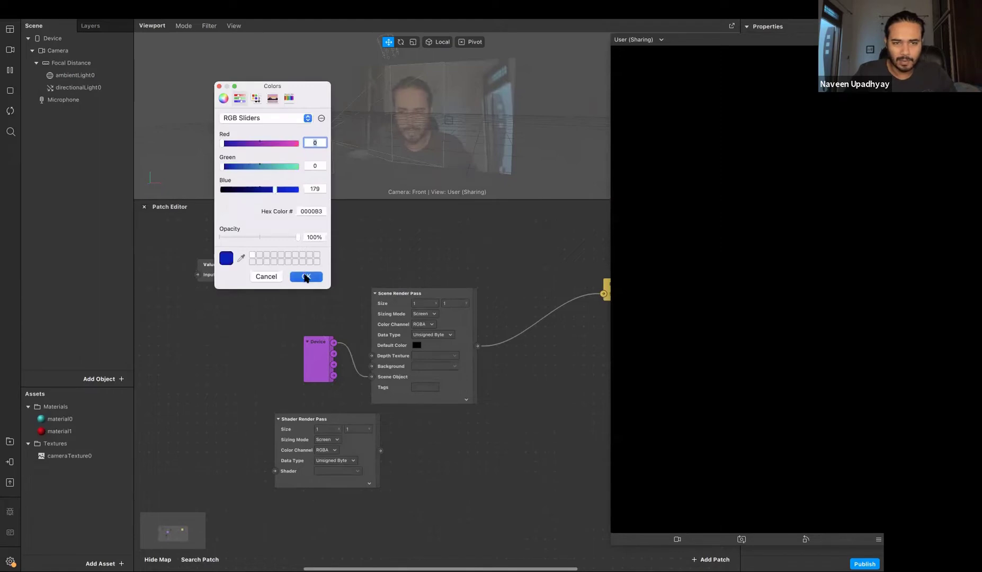
{"action": "left_click", "coordinate": [306, 277]}
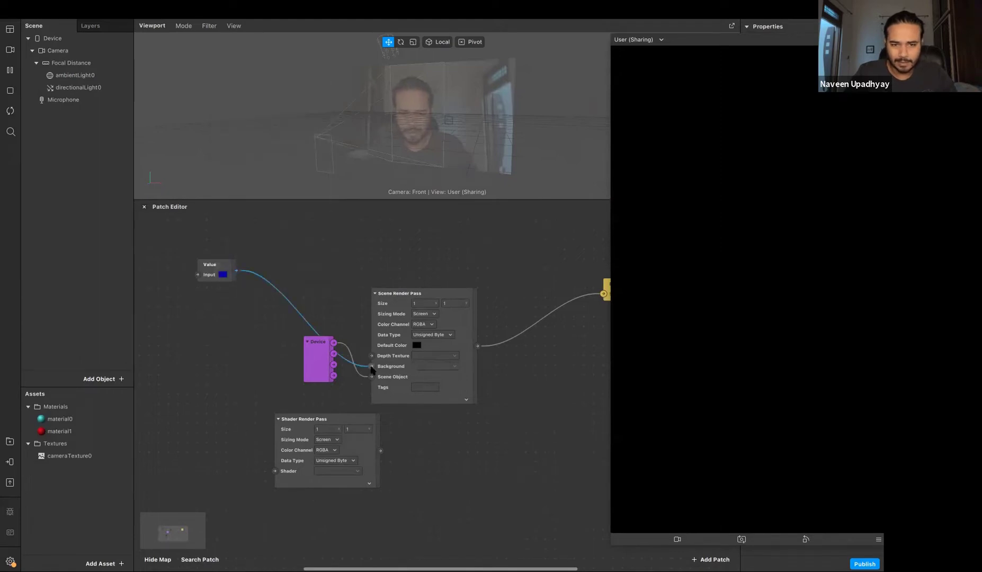
Step: Try the blue Value patch as the Scene Render Pass's Background with the Device patch moved clear, and delete the Value patch
{"action": "left_click_drag", "start_coordinate": [311, 399], "coordinate": [311, 392]}
{"action": "left_click", "coordinate": [253, 416]}
{"action": "left_click_drag", "start_coordinate": [326, 355], "coordinate": [218, 378]}
{"action": "left_click", "coordinate": [222, 264]}
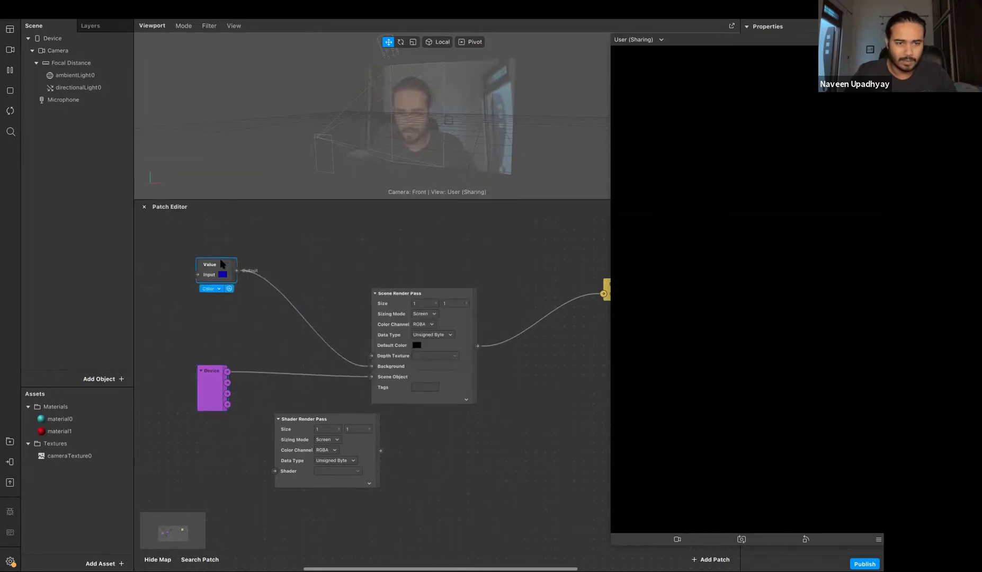
{"action": "key", "text": "Delete"}
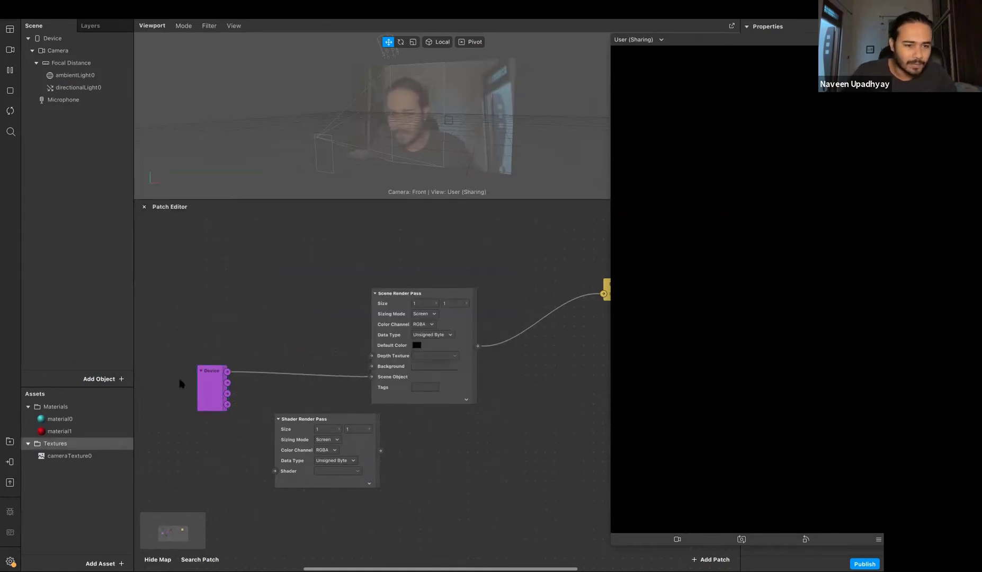
Step: Put cameraTexture0 back into the patch graph and add a Person segmentation texture to the Camera
{"action": "left_click_drag", "start_coordinate": [99, 456], "coordinate": [270, 315]}
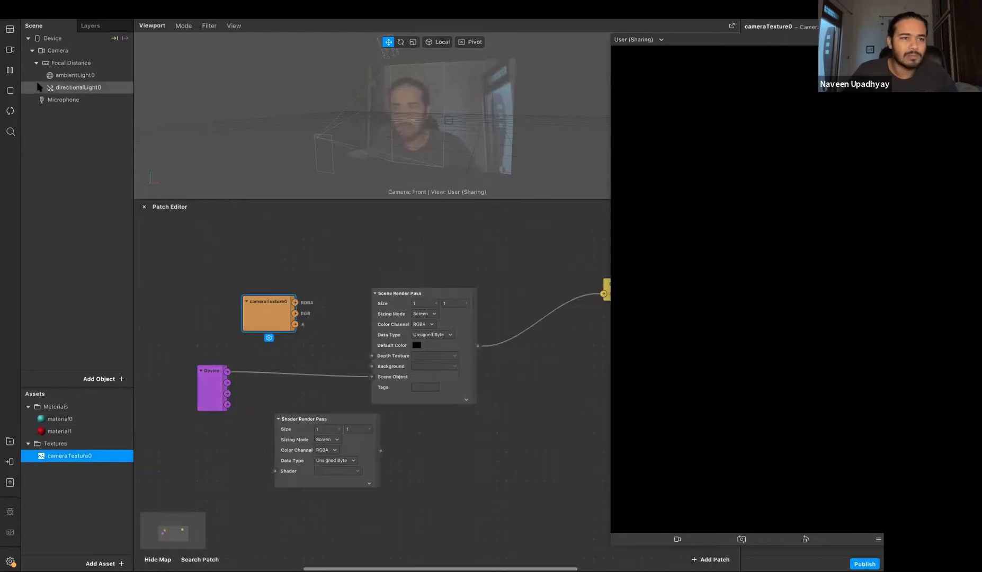
{"action": "left_click", "coordinate": [70, 63]}
{"action": "left_click", "coordinate": [57, 51]}
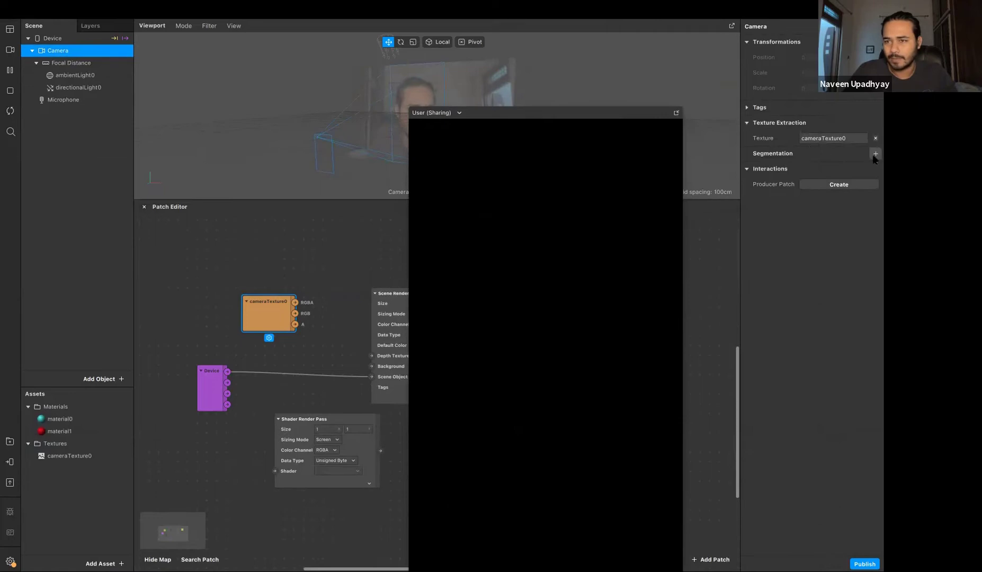
{"action": "left_click", "coordinate": [876, 153]}
{"action": "left_click", "coordinate": [833, 168]}
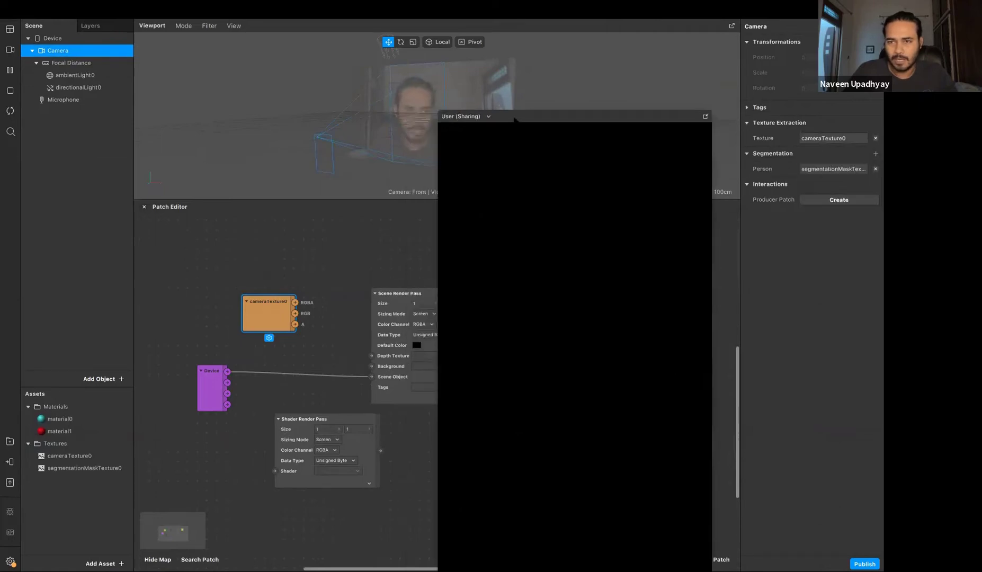
Step: Add segmentationMaskTexture0 to the patch graph and stack it directly beneath the cameraTexture0 patch
{"action": "left_click_drag", "start_coordinate": [83, 468], "coordinate": [283, 370]}
{"action": "left_click_drag", "start_coordinate": [259, 312], "coordinate": [233, 255]}
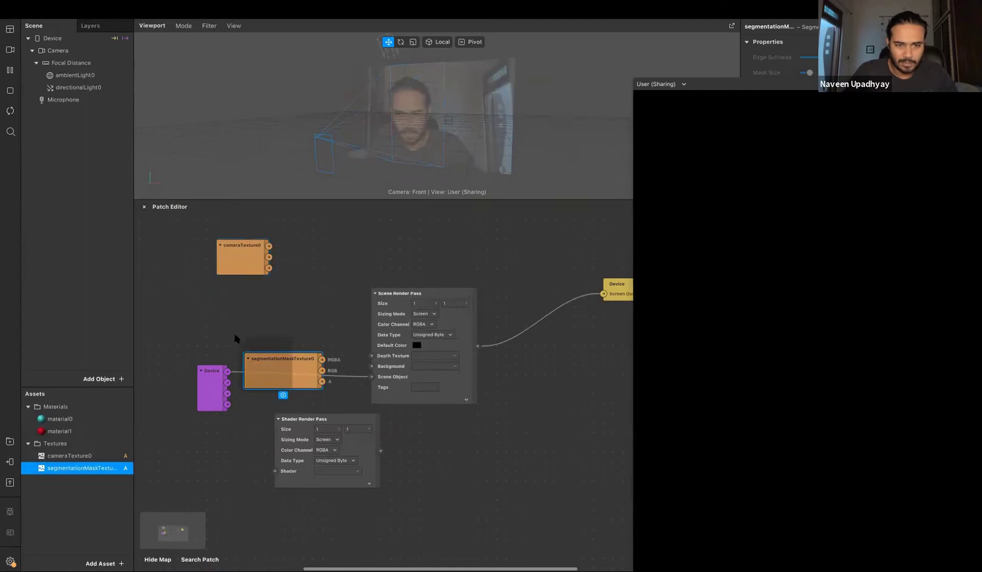
{"action": "left_click_drag", "start_coordinate": [280, 372], "coordinate": [232, 308]}
Step: Add a Multiply patch combining cameraTexture0's RGBA with segmentationMaskTexture0's alpha, and space the two texture patches away from it
{"action": "left_click_drag", "start_coordinate": [268, 246], "coordinate": [285, 257]}
{"action": "type", "text": "mul"}
{"action": "key", "text": "Return"}
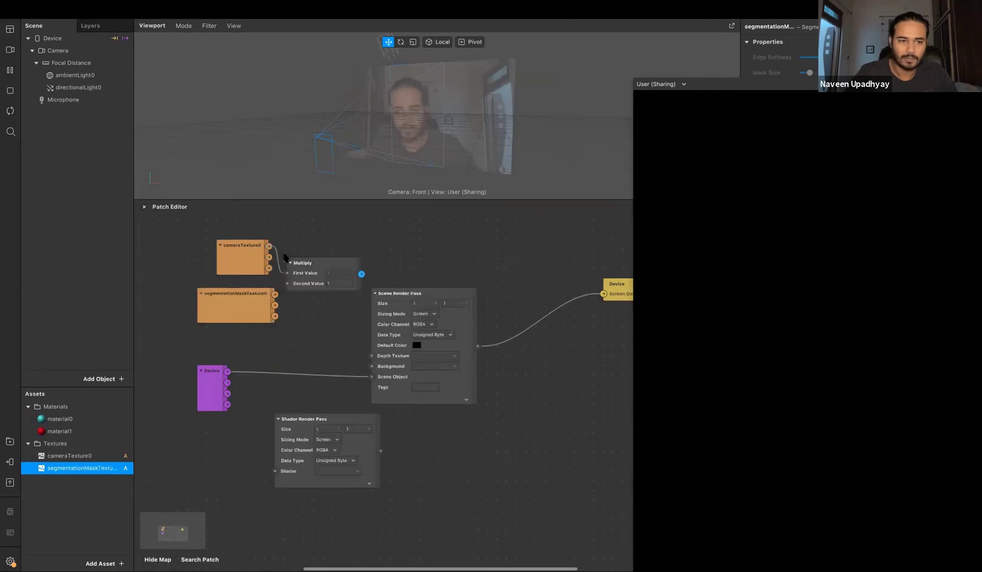
{"action": "left_click_drag", "start_coordinate": [274, 294], "coordinate": [287, 283]}
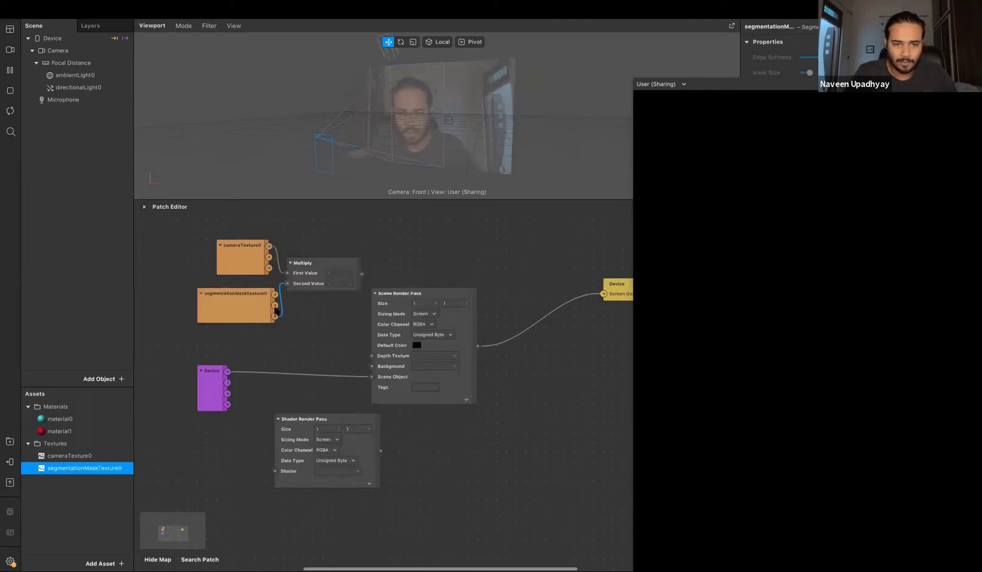
{"action": "left_click_drag", "start_coordinate": [248, 313], "coordinate": [239, 313]}
{"action": "left_click_drag", "start_coordinate": [248, 273], "coordinate": [228, 273]}
Step: Connect the Multiply output to the Scene Render Pass's Background and shift the texture and Multiply patches away from it
{"action": "left_click_drag", "start_coordinate": [361, 273], "coordinate": [372, 367]}
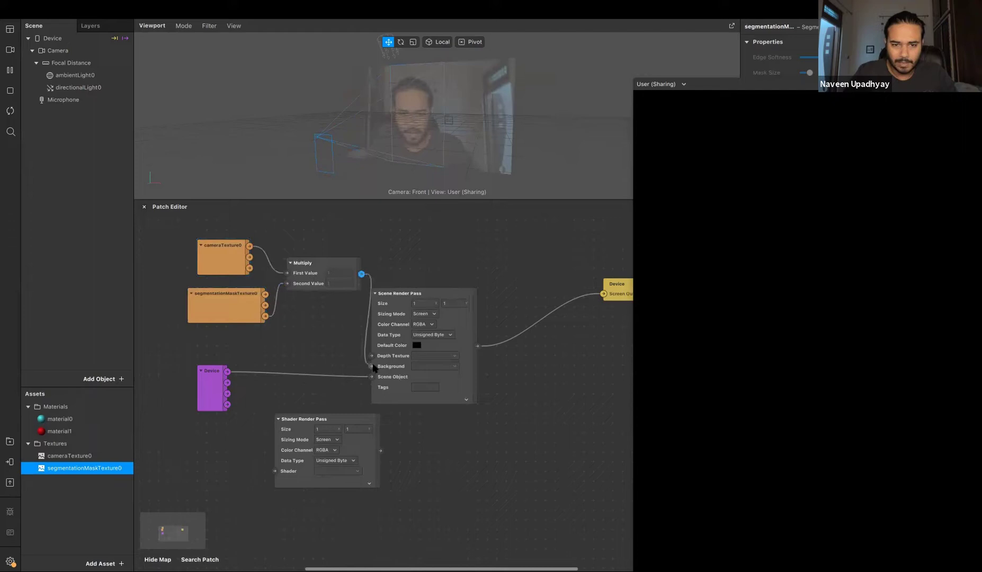
{"action": "left_click", "coordinate": [331, 290]}
{"action": "left_click_drag", "start_coordinate": [189, 239], "coordinate": [276, 283]}
{"action": "left_click", "coordinate": [302, 339]}
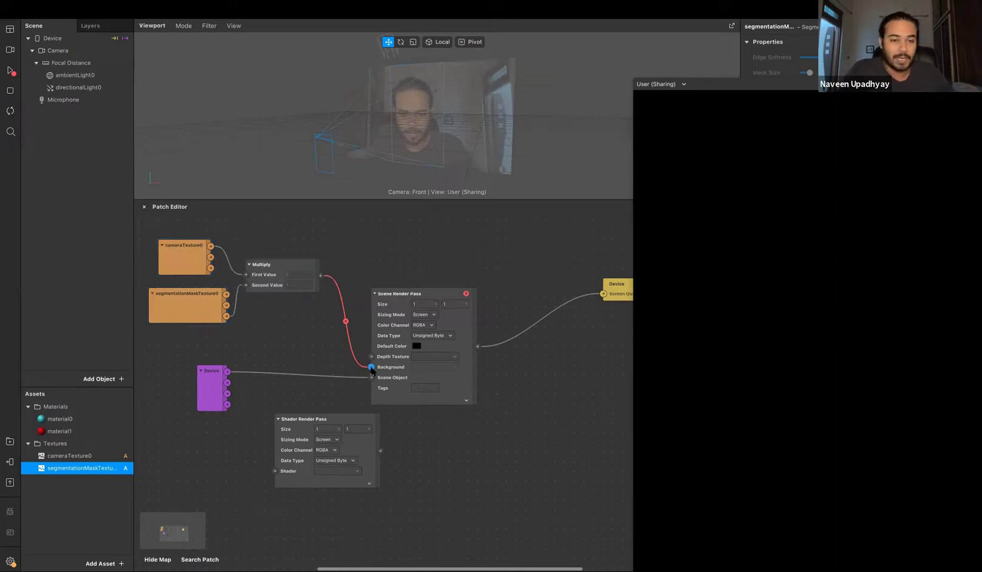
Step: Place the Shader Render Pass above the Scene Render Pass and route Multiply through its Shader input into the Background
{"action": "scroll", "coordinate": [371, 370], "scroll_direction": "up", "scroll_amount": 1}
{"action": "left_click", "coordinate": [304, 475]}
{"action": "left_click_drag", "start_coordinate": [353, 295], "coordinate": [363, 247]}
{"action": "scroll", "coordinate": [363, 246], "scroll_direction": "up", "scroll_amount": 3}
{"action": "scroll", "coordinate": [337, 344], "scroll_direction": "up", "scroll_amount": 1}
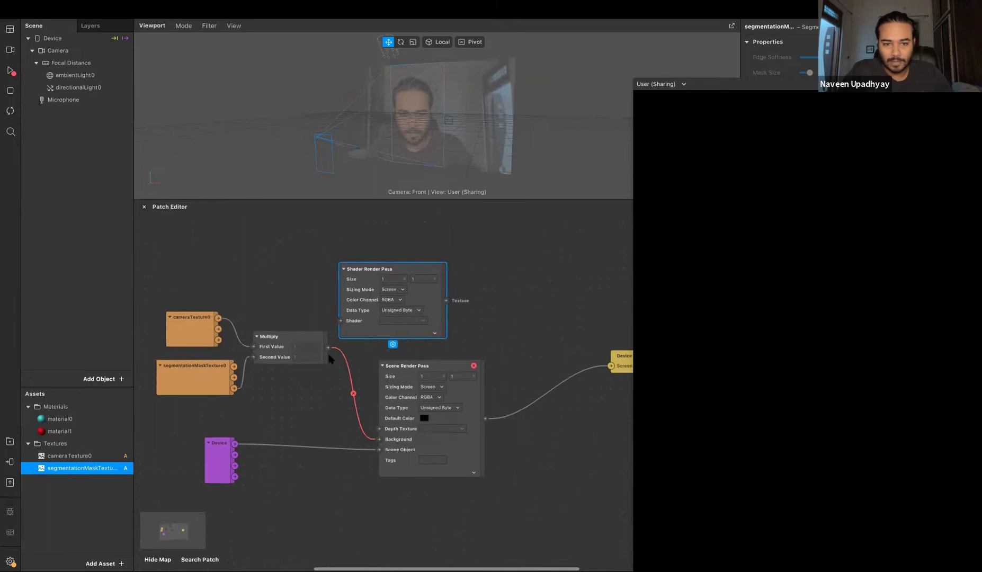
{"action": "left_click_drag", "start_coordinate": [330, 359], "coordinate": [342, 332]}
{"action": "left_click_drag", "start_coordinate": [450, 314], "coordinate": [381, 451]}
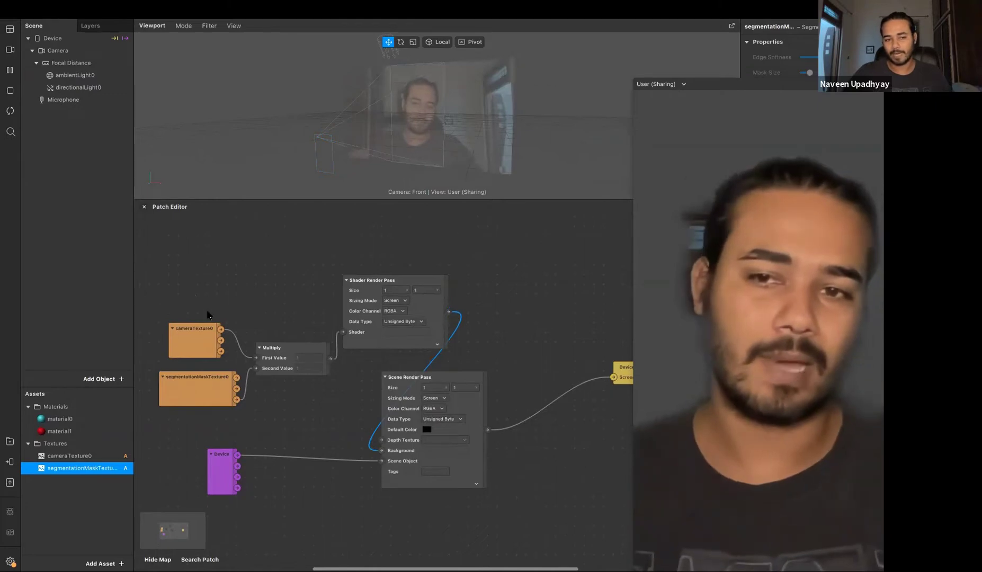
Step: Move the cameraTexture0 and segmentationMaskTexture0 patches together, higher and farther from the Multiply patch
{"action": "left_click_drag", "start_coordinate": [207, 311], "coordinate": [315, 433]}
{"action": "left_click_drag", "start_coordinate": [214, 397], "coordinate": [205, 378]}
{"action": "left_click", "coordinate": [191, 366]}
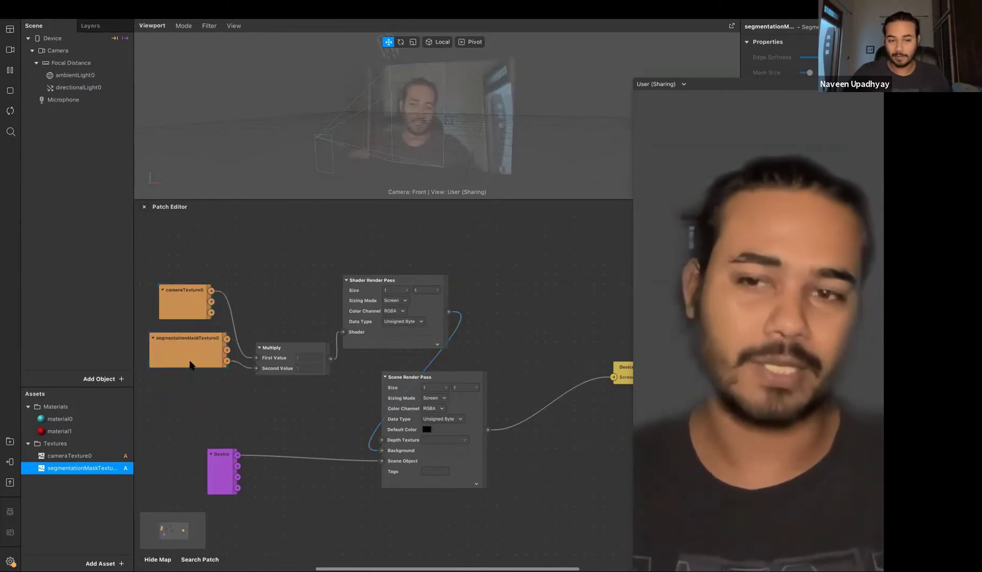
{"action": "left_click", "coordinate": [228, 362]}
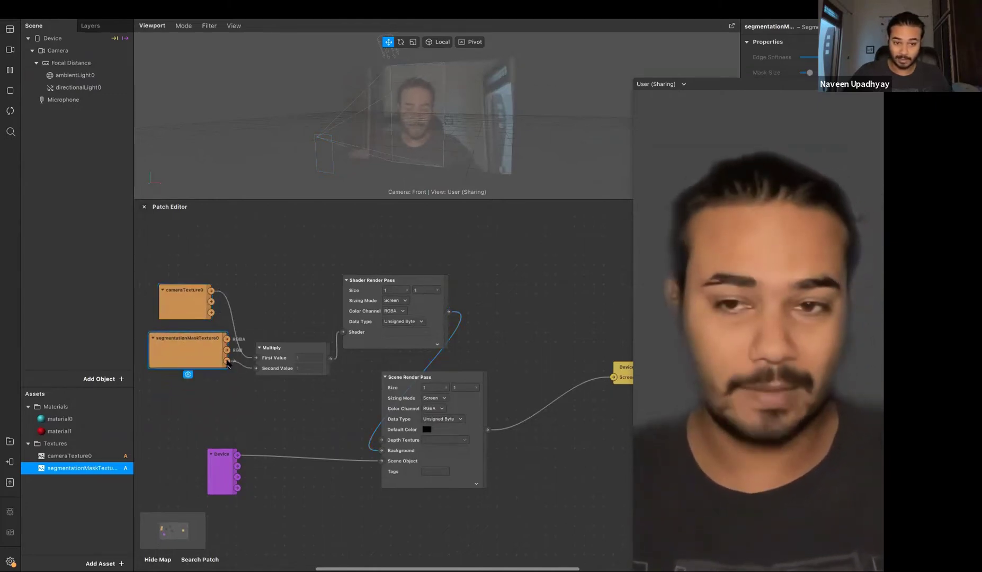
{"action": "left_click", "coordinate": [258, 390]}
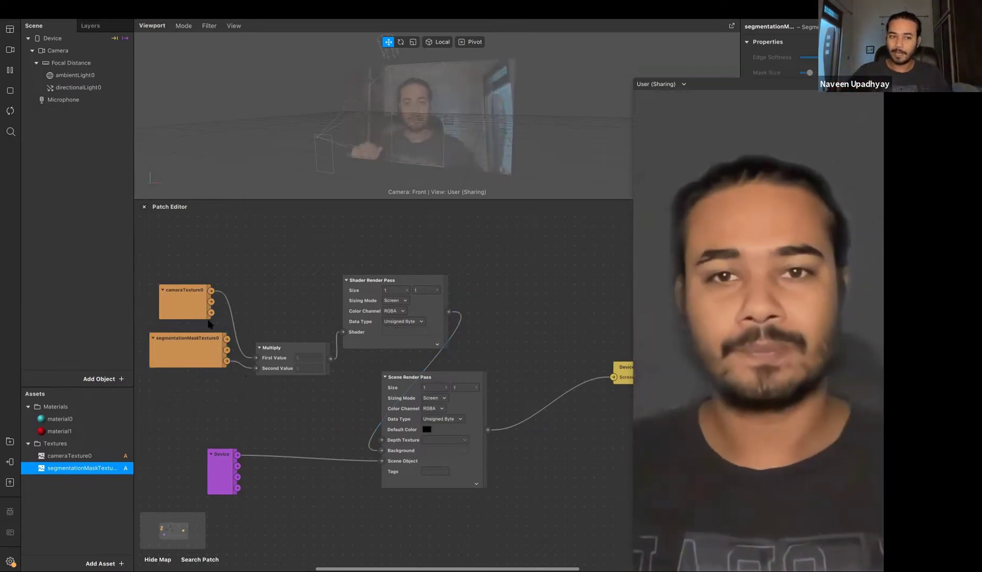
{"action": "left_click", "coordinate": [185, 304]}
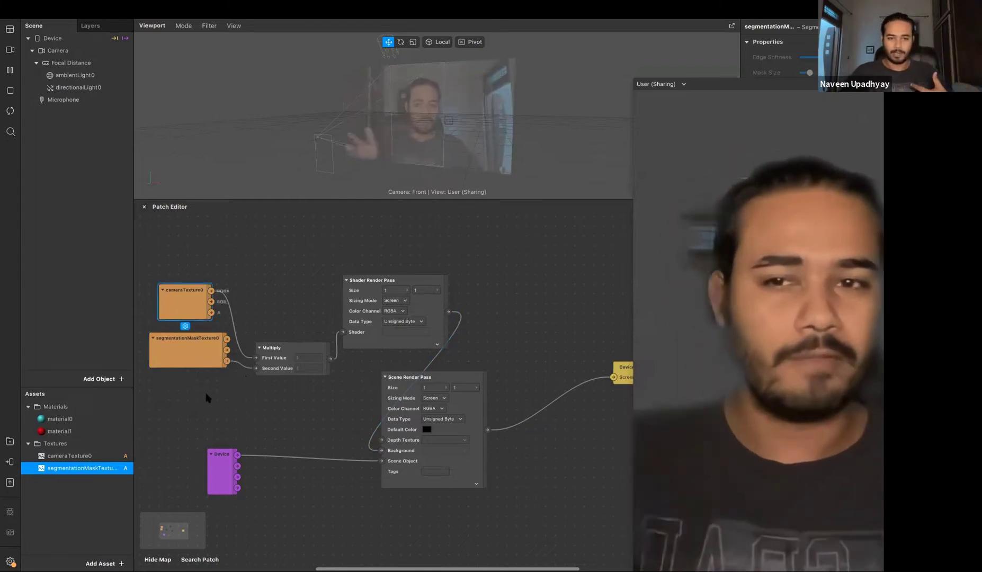
{"action": "left_click", "coordinate": [374, 351]}
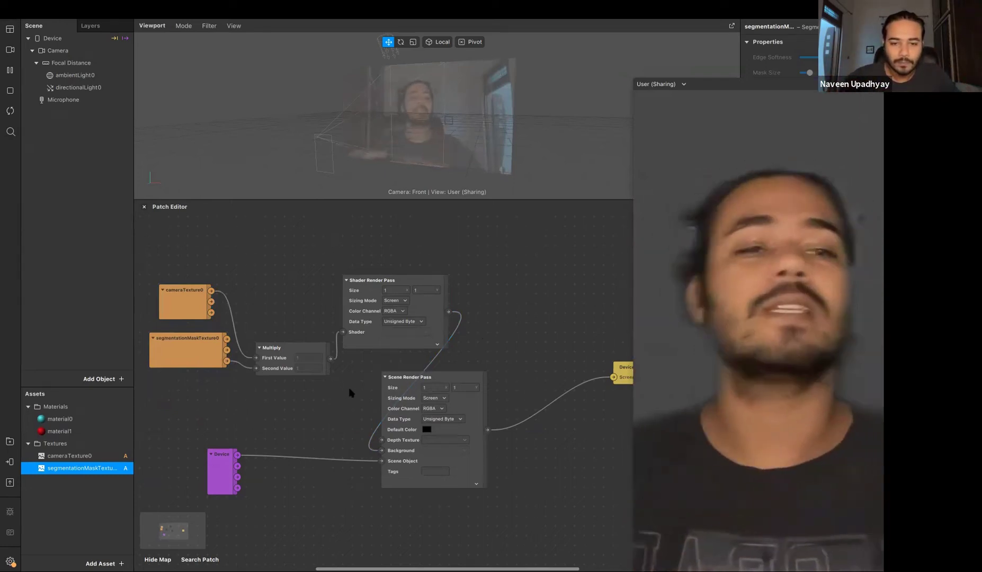
{"action": "scroll", "coordinate": [462, 366], "scroll_direction": "down", "scroll_amount": 5}
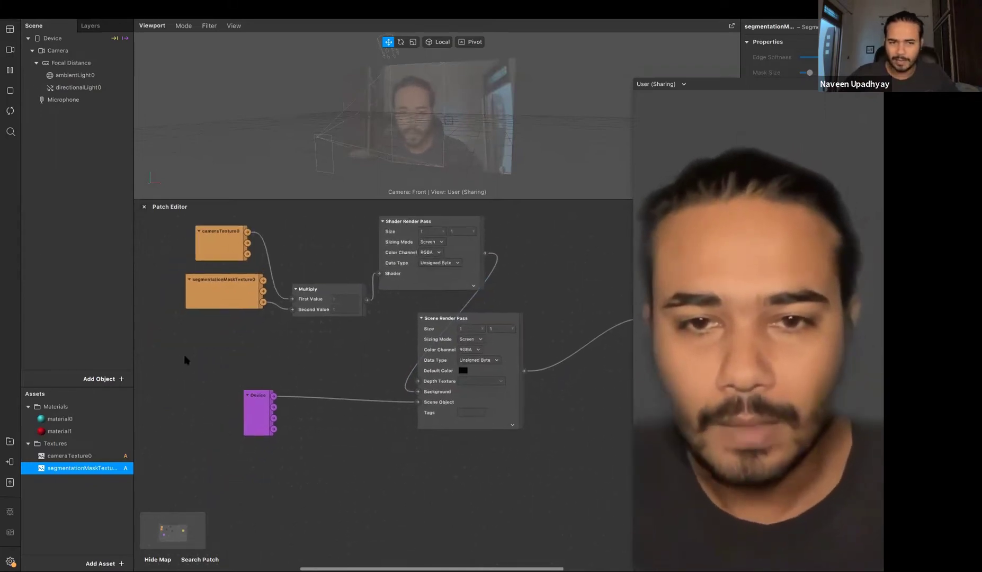
Step: Delete the Multiply and Shader Render Pass patches, and connect cameraTexture0's RGBA directly to the Scene Render Pass's Background from close by
{"action": "scroll", "coordinate": [184, 352], "scroll_direction": "up", "scroll_amount": 3}
{"action": "scroll", "coordinate": [310, 355], "scroll_direction": "up", "scroll_amount": 2}
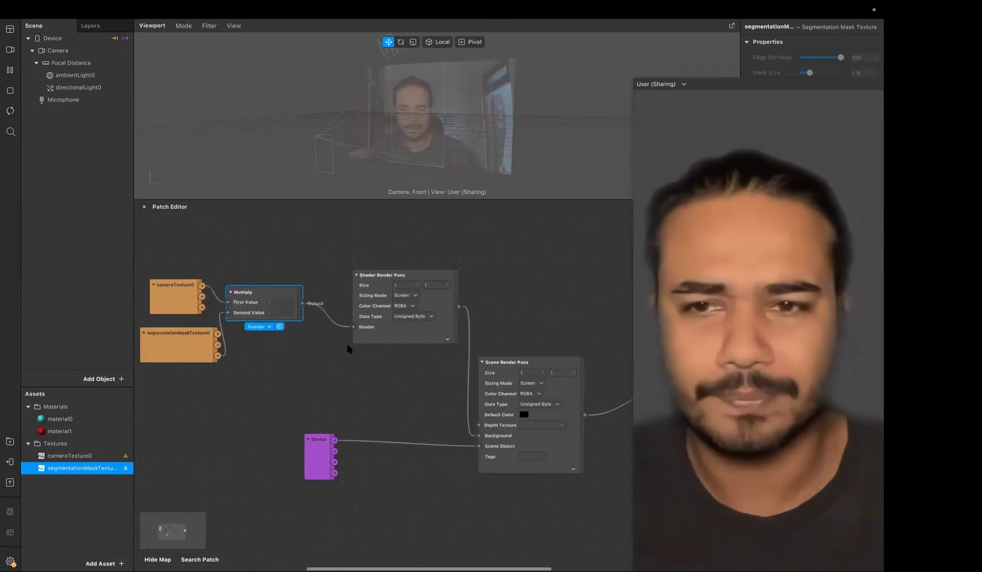
{"action": "left_click", "coordinate": [348, 349]}
{"action": "left_click_drag", "start_coordinate": [365, 341], "coordinate": [332, 359]}
{"action": "left_click", "coordinate": [303, 340]}
{"action": "left_click_drag", "start_coordinate": [393, 366], "coordinate": [479, 435]}
{"action": "key", "text": "Delete"}
{"action": "left_click_drag", "start_coordinate": [186, 300], "coordinate": [416, 405]}
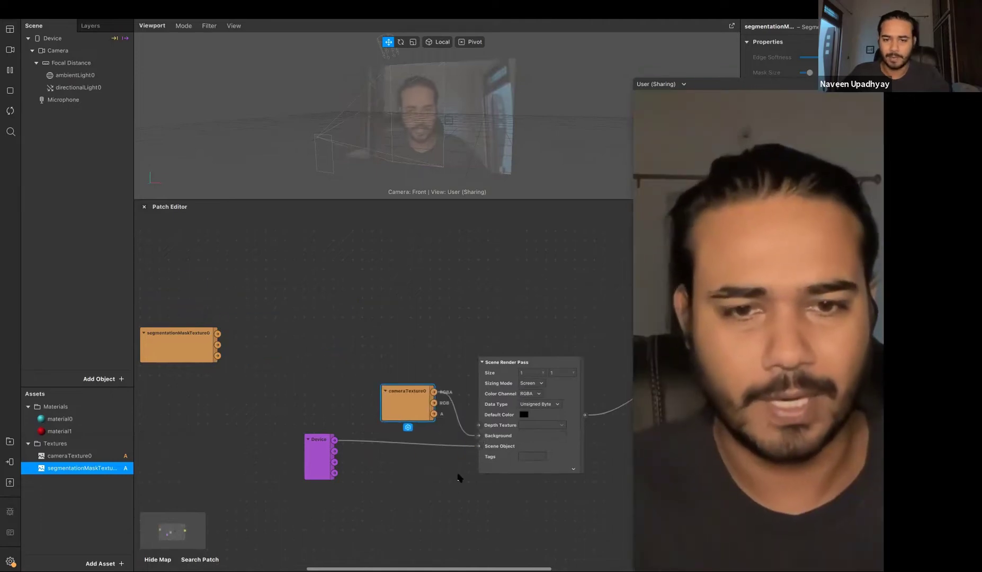
Step: Shift the Device Screen Output patch slightly lower and add a Delay Frame patch below it
{"action": "scroll", "coordinate": [474, 510], "scroll_direction": "right", "scroll_amount": 5}
{"action": "scroll", "coordinate": [474, 509], "scroll_direction": "down", "scroll_amount": 2}
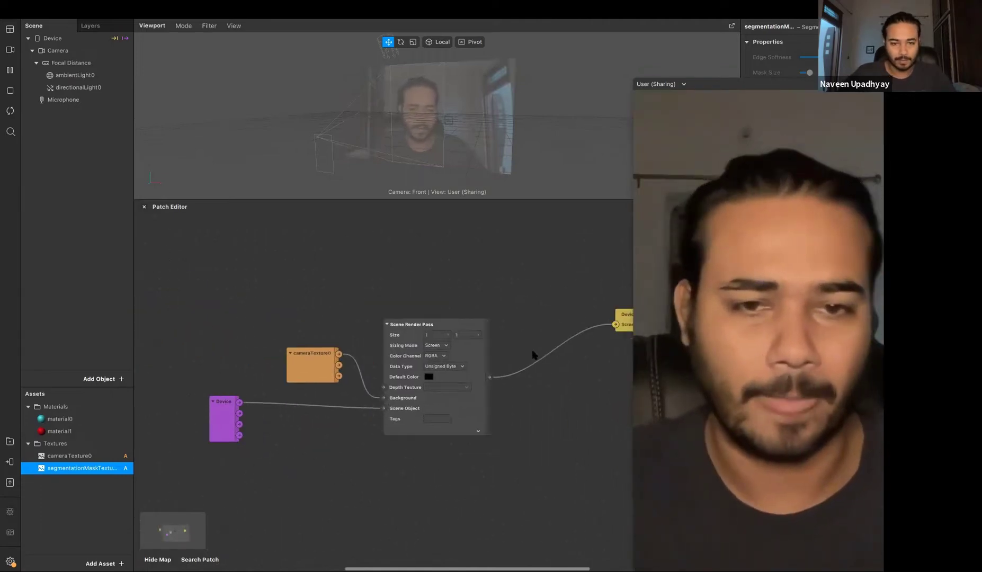
{"action": "scroll", "coordinate": [570, 319], "scroll_direction": "right", "scroll_amount": 3}
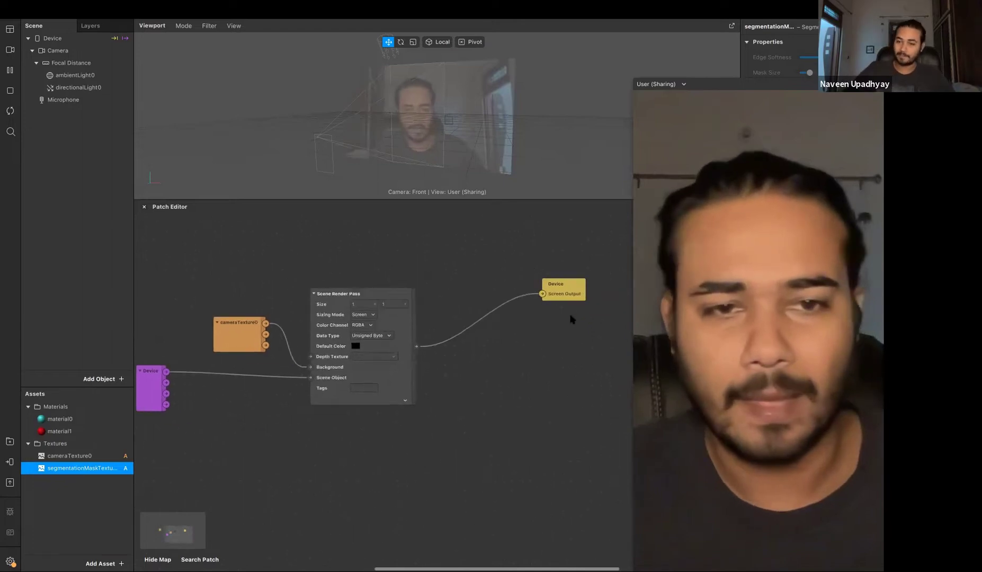
{"action": "mouse_move", "coordinate": [561, 306]}
{"action": "left_mouse_down"}
{"action": "mouse_move", "coordinate": [504, 325]}
{"action": "mouse_move", "coordinate": [550, 313]}
{"action": "left_mouse_up"}
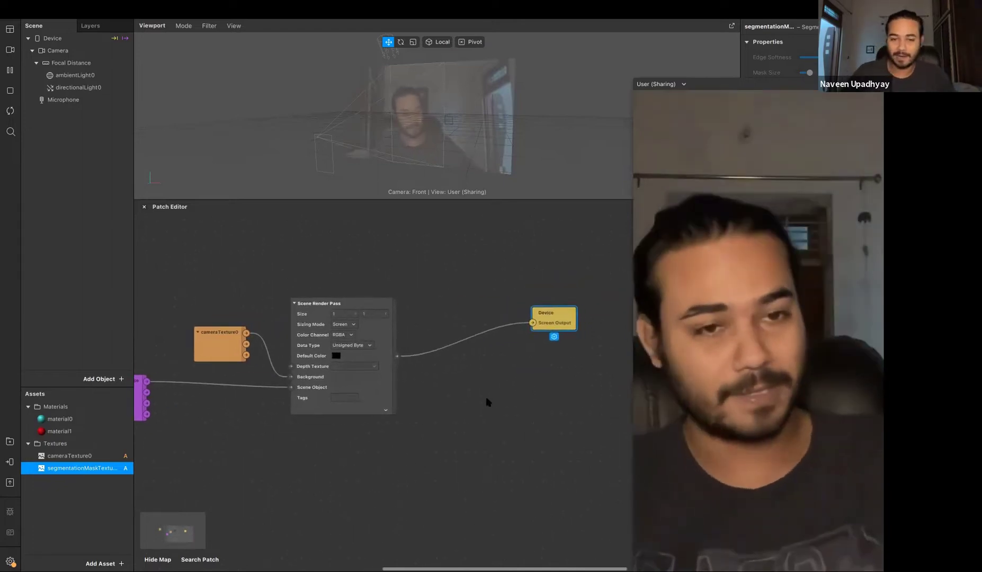
{"action": "double_click", "coordinate": [488, 402]}
{"action": "type", "text": "dela"}
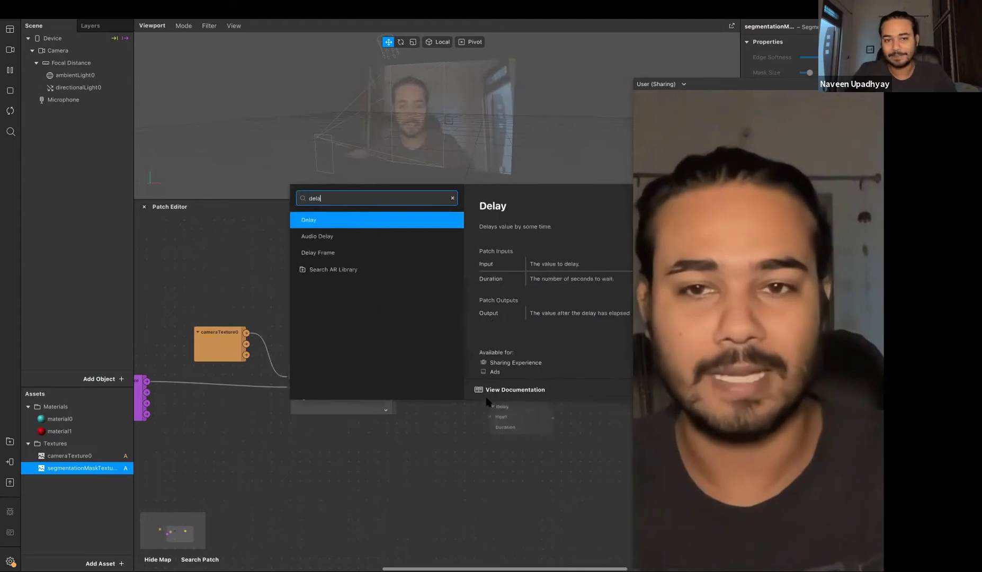
{"action": "key", "text": "Down"}
{"action": "key", "text": "Down"}
{"action": "key", "text": "Return"}
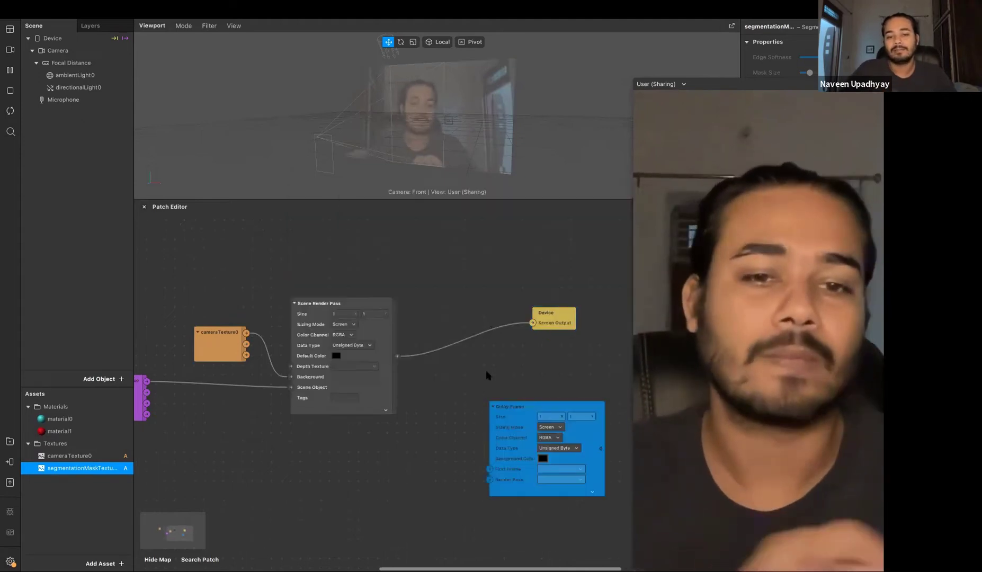
{"action": "scroll", "coordinate": [492, 371], "scroll_direction": "right", "scroll_amount": 2}
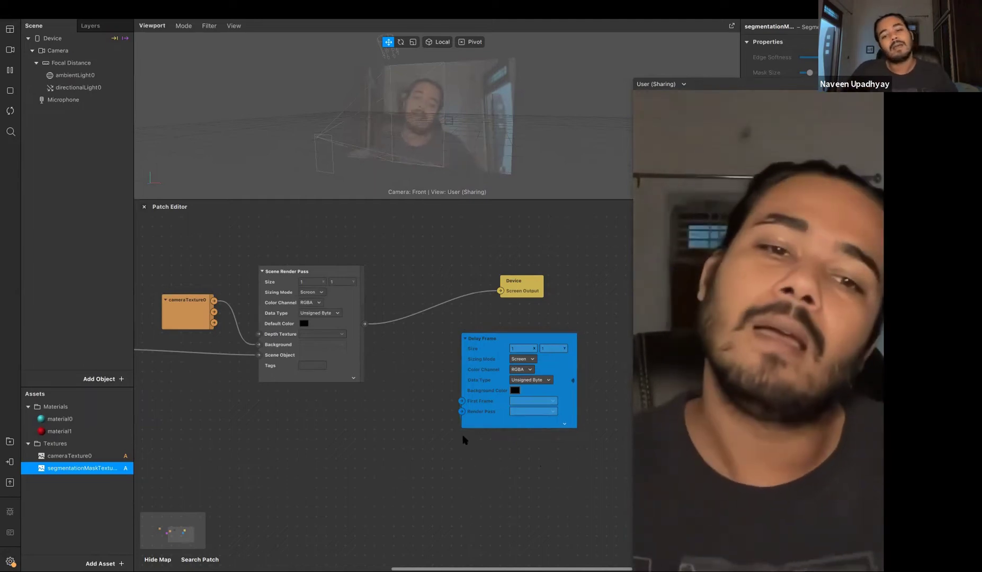
Step: Add a Shader Render Pass fed by the Scene Render Pass output through its Shader input
{"action": "left_click_drag", "start_coordinate": [411, 382], "coordinate": [412, 383]}
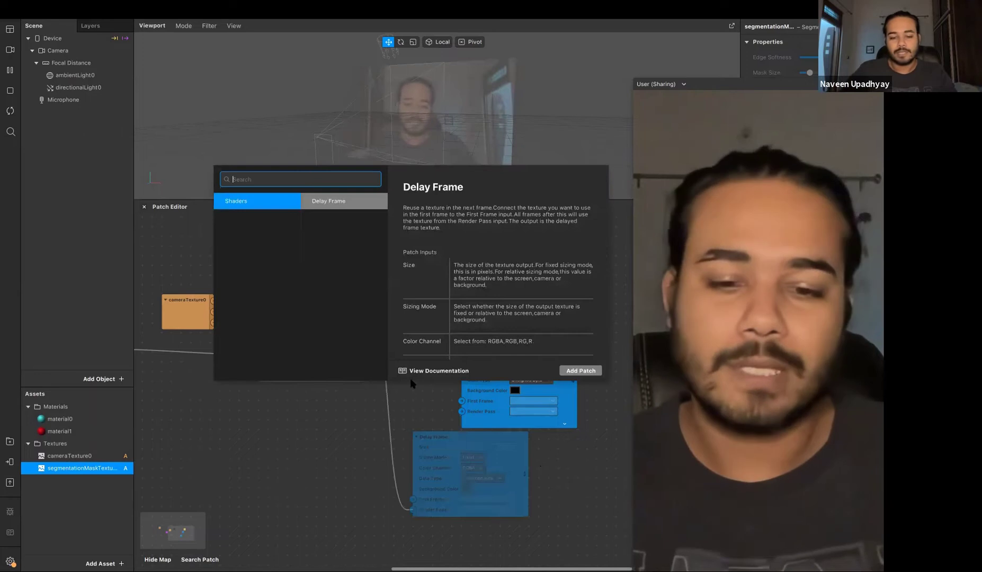
{"action": "type", "text": "sha"}
{"action": "key", "text": "Down"}
{"action": "key", "text": "Down"}
{"action": "key", "text": "Return"}
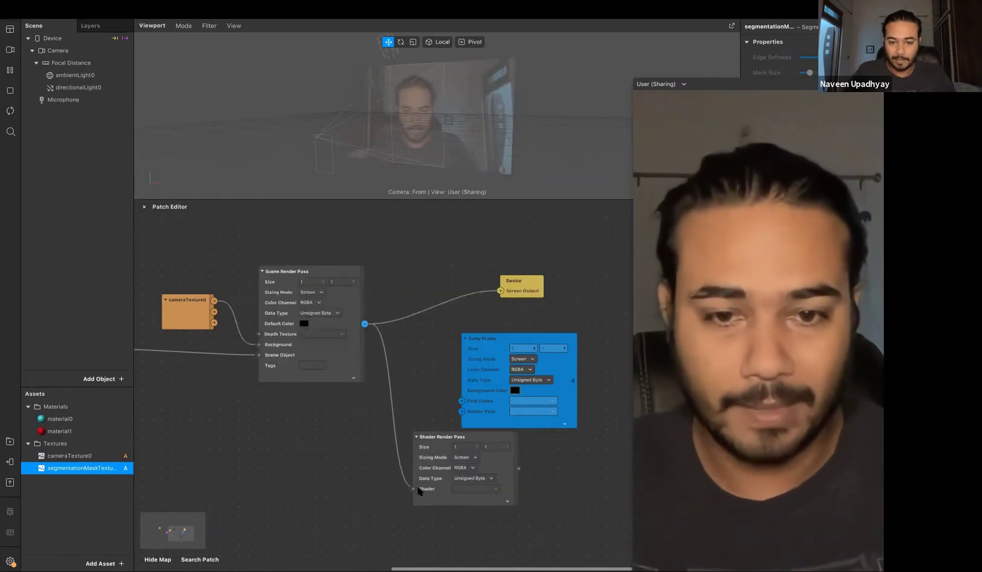
{"action": "left_click_drag", "start_coordinate": [415, 491], "coordinate": [415, 491]}
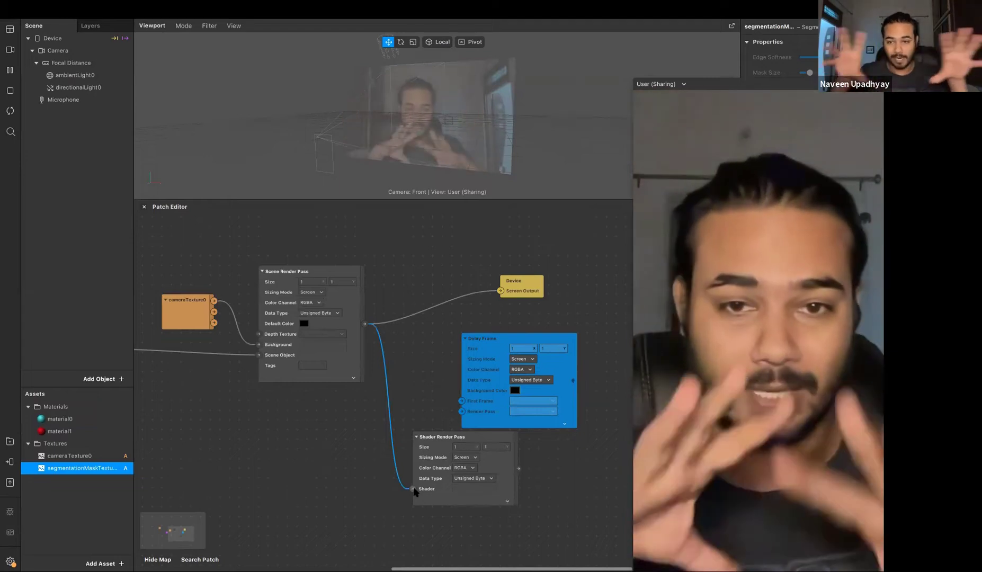
Step: Bring the purple Device patch closer to the Scene Render Pass, and place the Shader Render Pass between the Scene Render Pass and Delay Frame
{"action": "scroll", "coordinate": [334, 386], "scroll_direction": "left", "scroll_amount": 5}
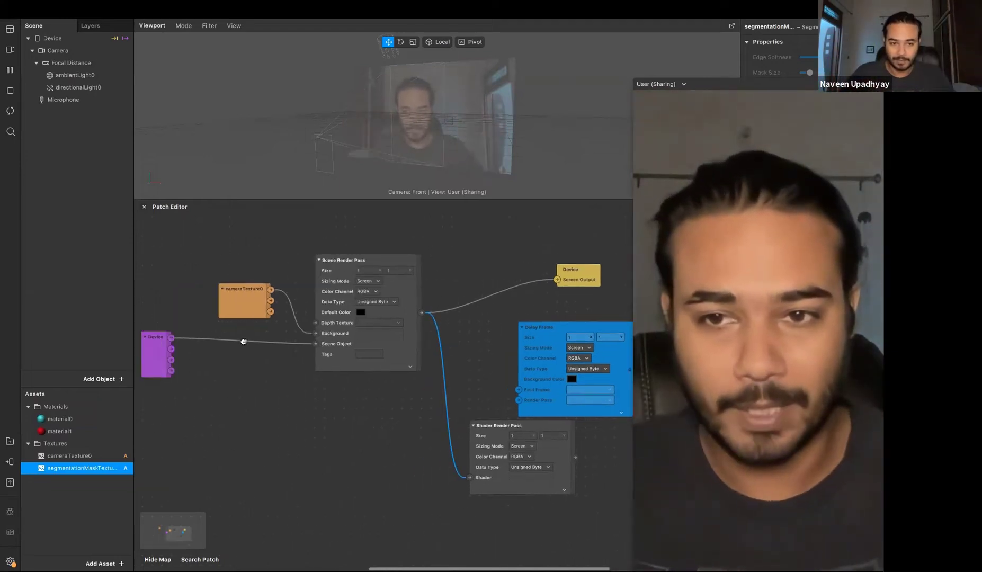
{"action": "left_click", "coordinate": [390, 371]}
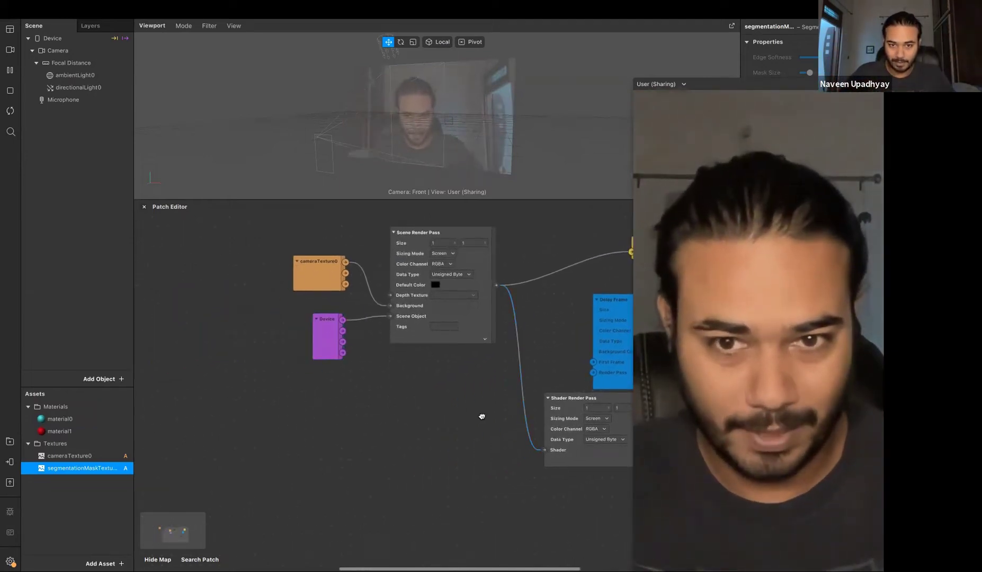
{"action": "scroll", "coordinate": [482, 414], "scroll_direction": "right", "scroll_amount": 5}
{"action": "scroll", "coordinate": [466, 397], "scroll_direction": "right", "scroll_amount": 5}
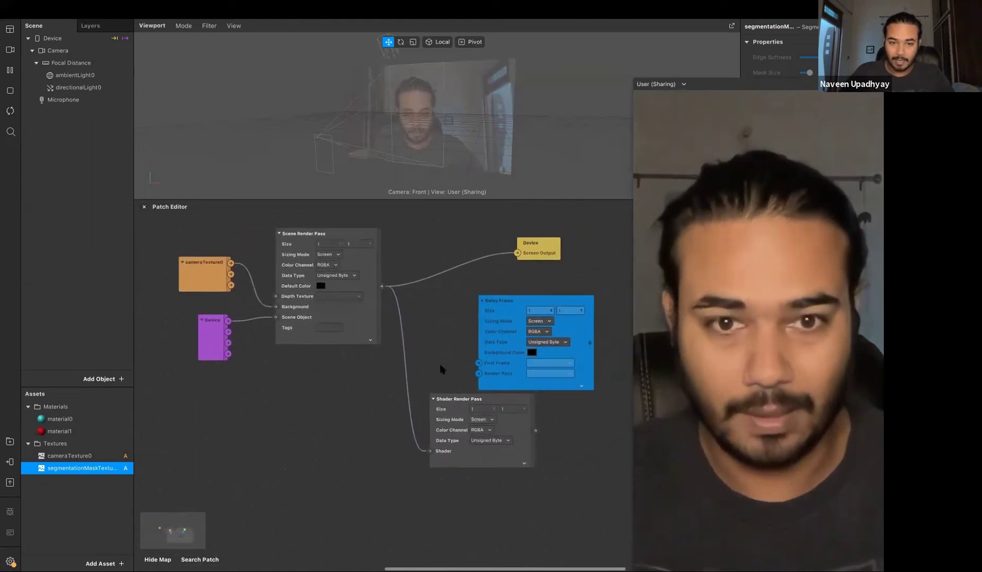
{"action": "scroll", "coordinate": [324, 395], "scroll_direction": "right", "scroll_amount": 5}
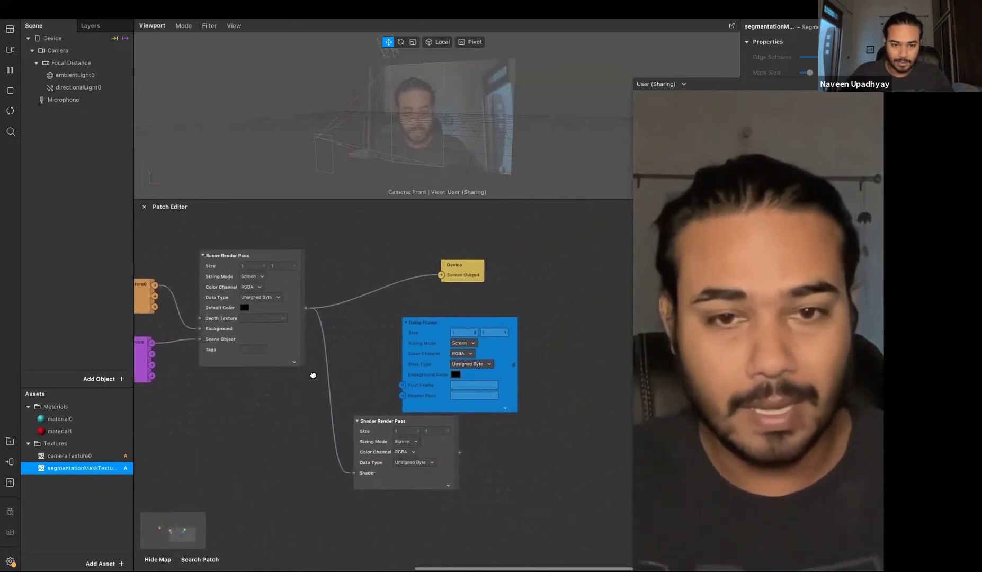
{"action": "left_click_drag", "start_coordinate": [366, 317], "coordinate": [472, 355]}
{"action": "left_click_drag", "start_coordinate": [316, 430], "coordinate": [306, 352]}
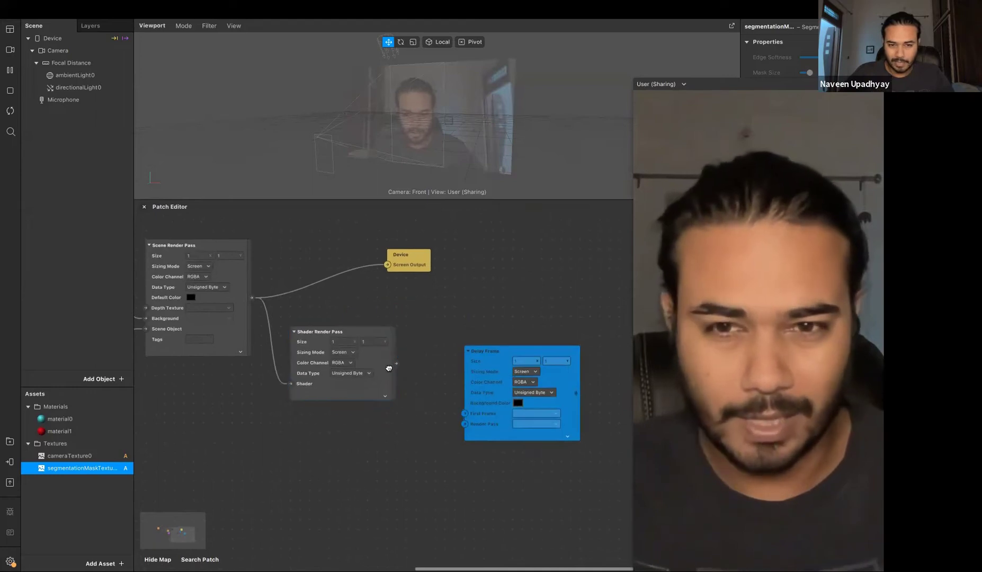
Step: Connect the Shader Render Pass output to Delay Frame's First Frame and Render Pass inputs, and raise the Delay Frame patch
{"action": "left_click_drag", "start_coordinate": [396, 363], "coordinate": [465, 424]}
{"action": "left_click_drag", "start_coordinate": [498, 405], "coordinate": [488, 366]}
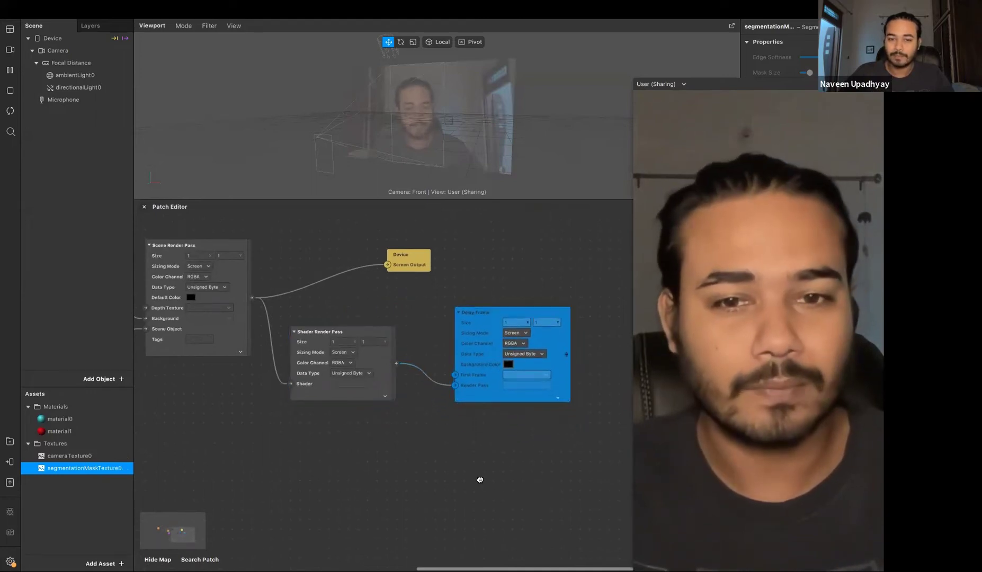
{"action": "scroll", "coordinate": [480, 479], "scroll_direction": "left", "scroll_amount": 3}
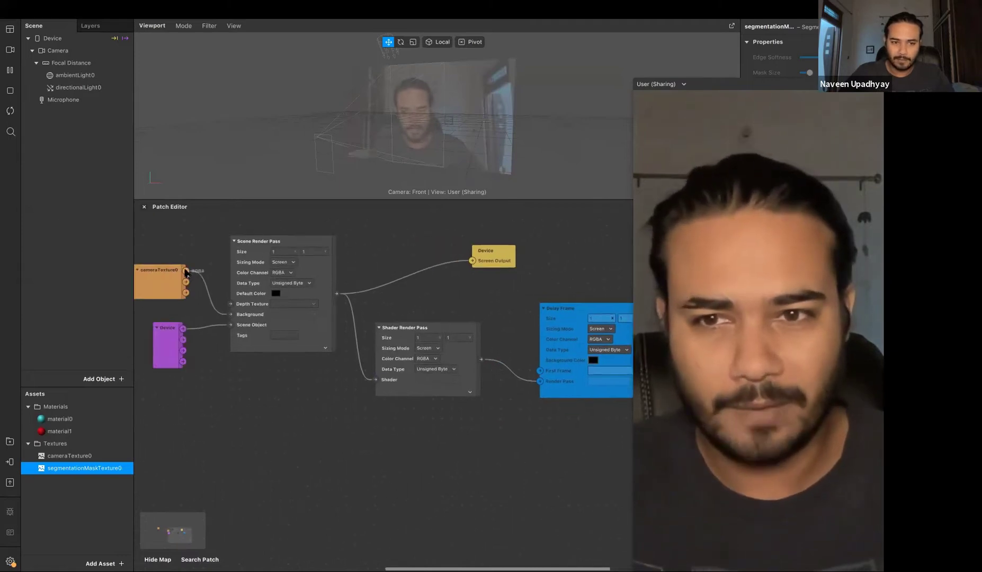
{"action": "scroll", "coordinate": [591, 502], "scroll_direction": "left", "scroll_amount": 3}
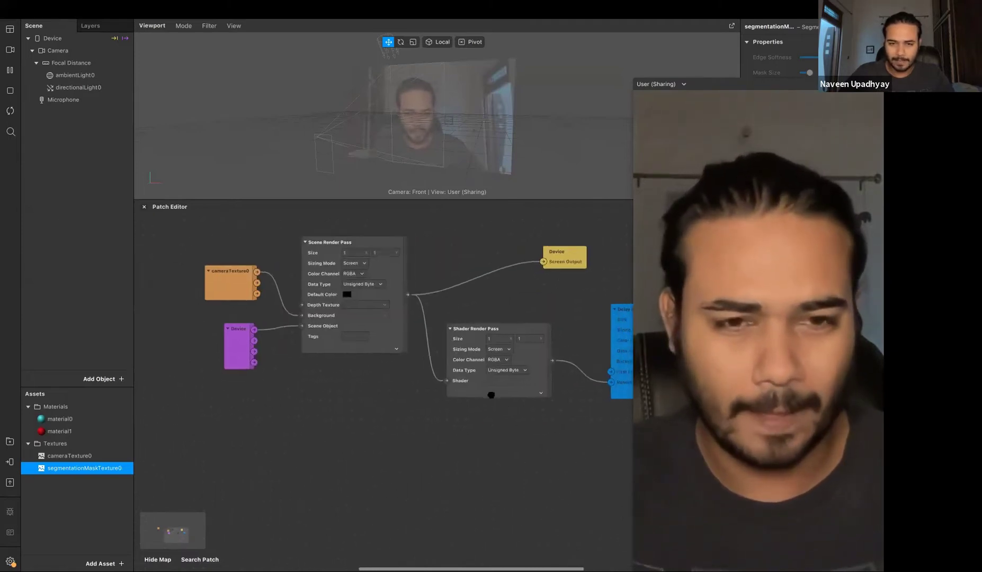
{"action": "scroll", "coordinate": [556, 440], "scroll_direction": "right", "scroll_amount": 4}
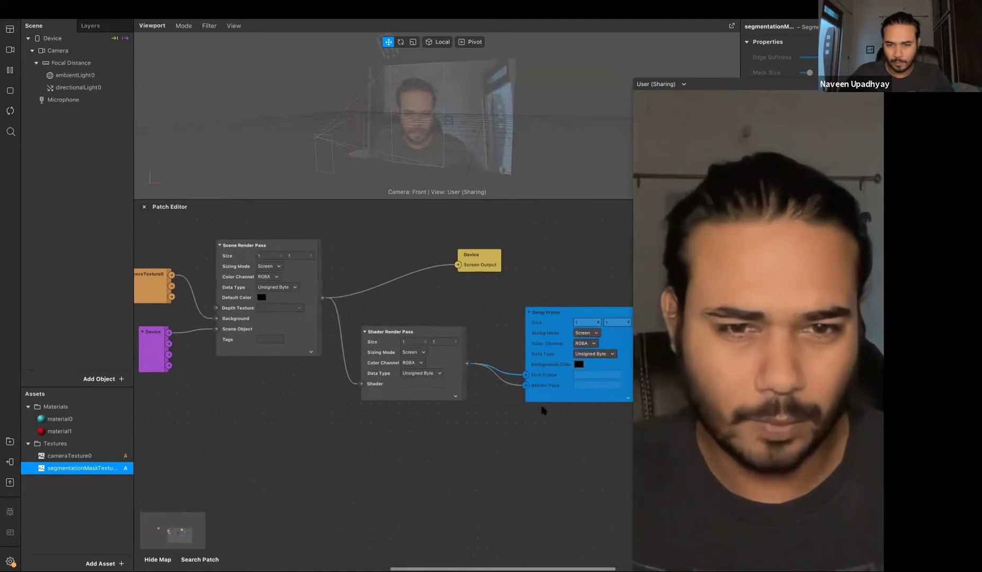
Step: Make a receiver for the Delay Frame patch's output and place it just above that patch
{"action": "scroll", "coordinate": [543, 449], "scroll_direction": "down", "scroll_amount": 2}
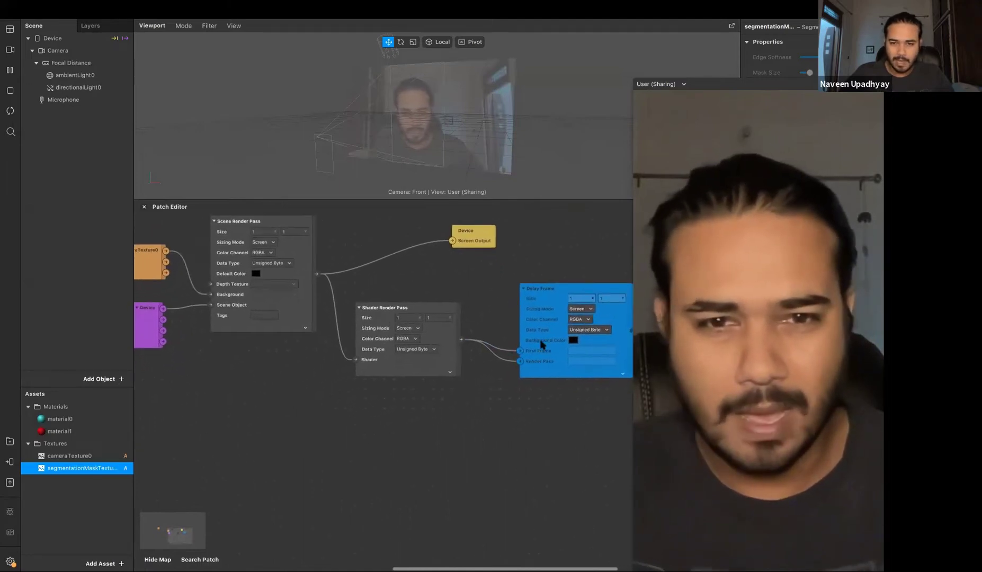
{"action": "scroll", "coordinate": [478, 295], "scroll_direction": "right", "scroll_amount": 2}
{"action": "scroll", "coordinate": [596, 309], "scroll_direction": "right", "scroll_amount": 3}
{"action": "scroll", "coordinate": [596, 309], "scroll_direction": "down", "scroll_amount": 1}
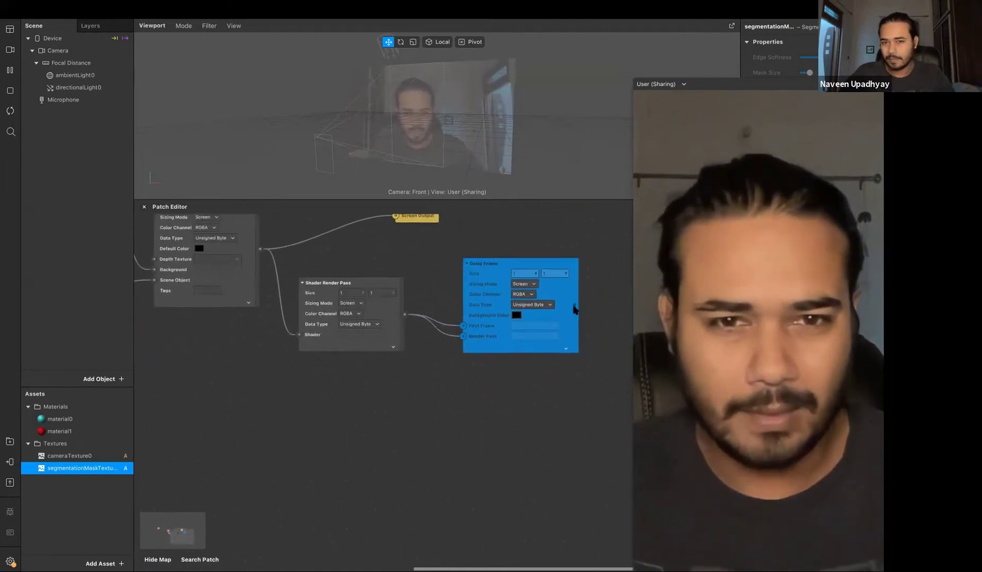
{"action": "scroll", "coordinate": [570, 316], "scroll_direction": "up", "scroll_amount": 10, "text": "ctrl"}
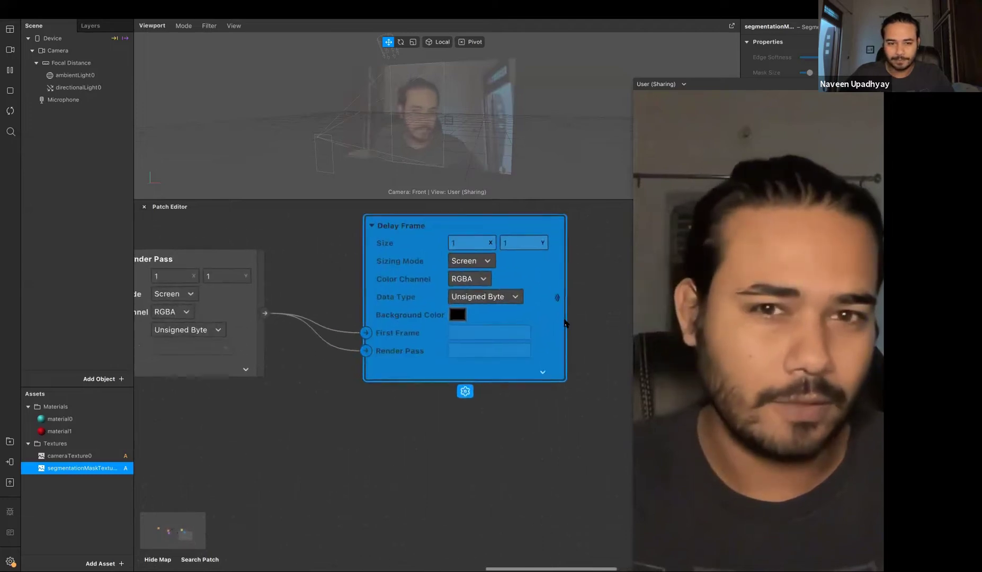
{"action": "scroll", "coordinate": [565, 323], "scroll_direction": "down", "scroll_amount": 10}
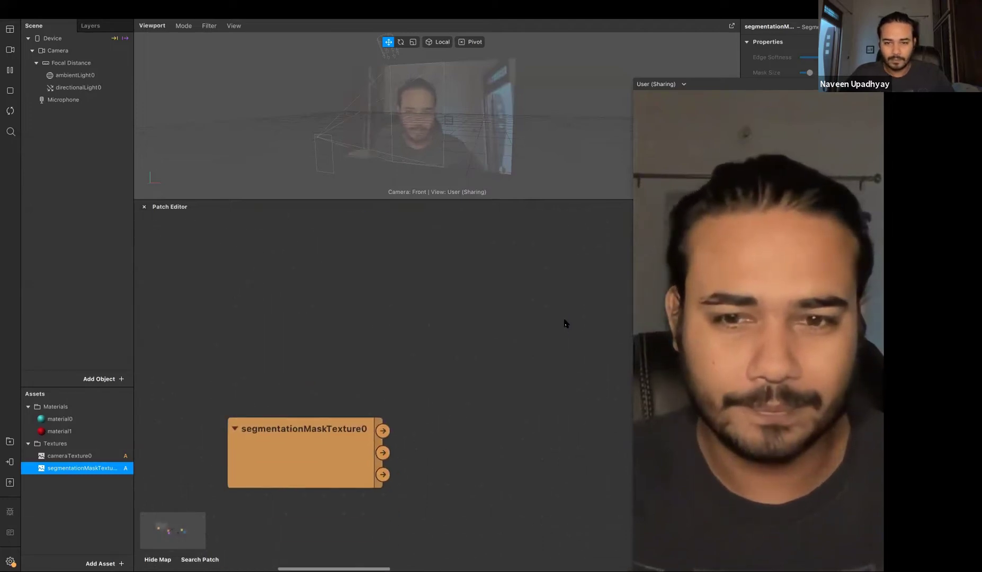
{"action": "scroll", "coordinate": [566, 324], "scroll_direction": "down", "scroll_amount": 6, "text": "ctrl"}
{"action": "scroll", "coordinate": [566, 324], "scroll_direction": "right", "scroll_amount": 8}
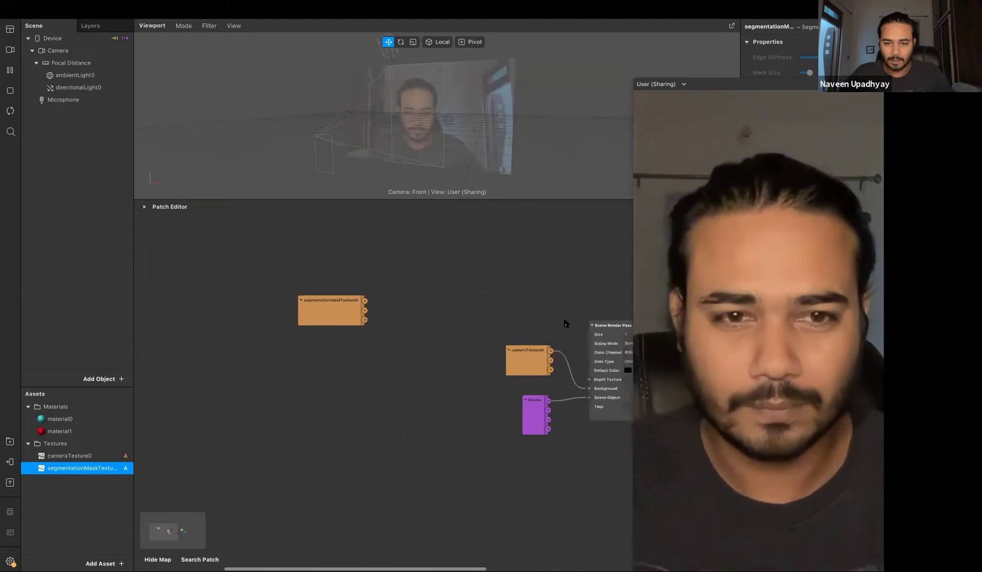
{"action": "scroll", "coordinate": [566, 323], "scroll_direction": "up", "scroll_amount": 6, "text": "ctrl"}
{"action": "scroll", "coordinate": [565, 322], "scroll_direction": "down", "scroll_amount": 3}
{"action": "scroll", "coordinate": [564, 322], "scroll_direction": "right", "scroll_amount": 2}
{"action": "scroll", "coordinate": [451, 384], "scroll_direction": "down", "scroll_amount": 3}
{"action": "scroll", "coordinate": [451, 383], "scroll_direction": "right", "scroll_amount": 3}
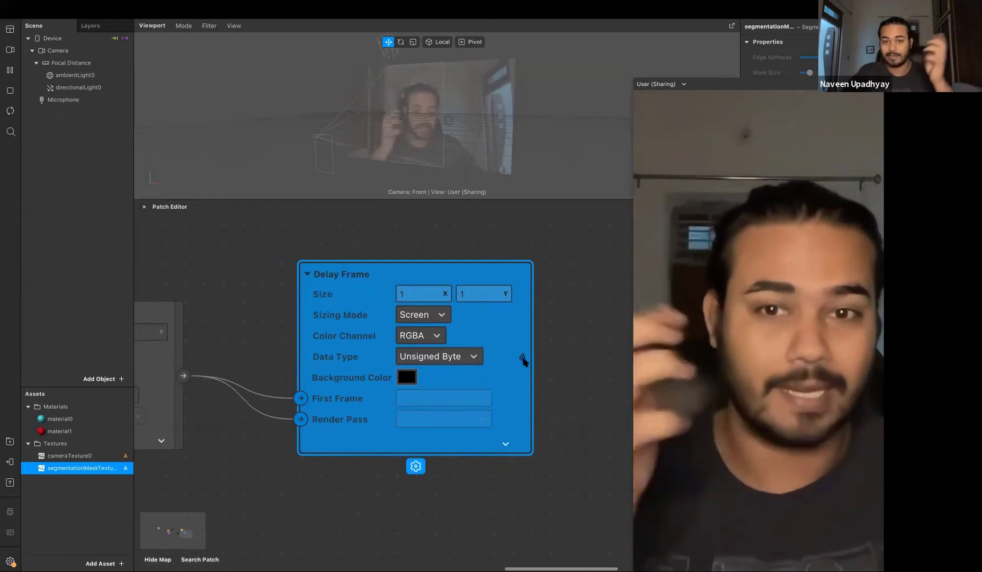
{"action": "right_click", "coordinate": [360, 339]}
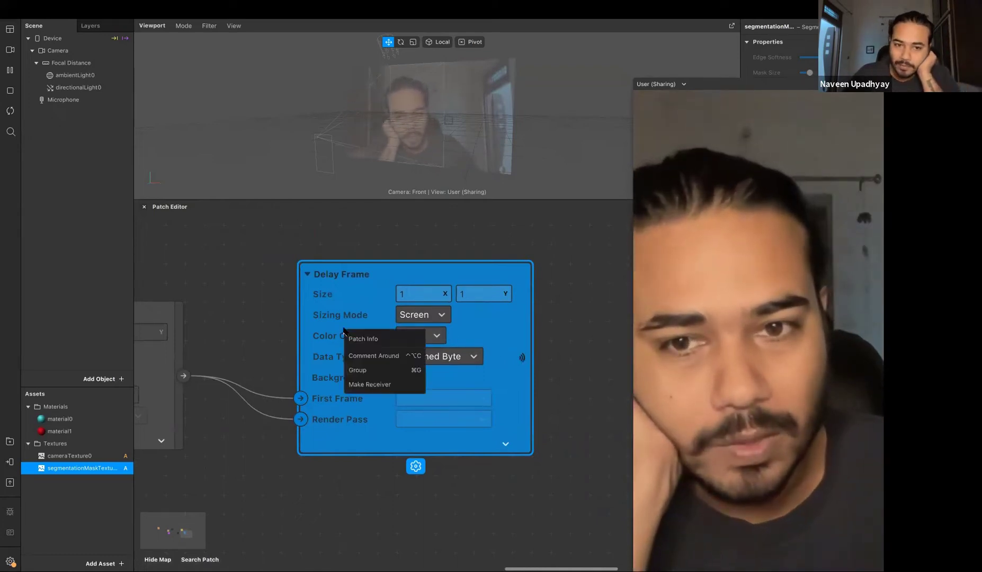
{"action": "left_click", "coordinate": [373, 383]}
{"action": "left_click_drag", "start_coordinate": [602, 284], "coordinate": [312, 251]}
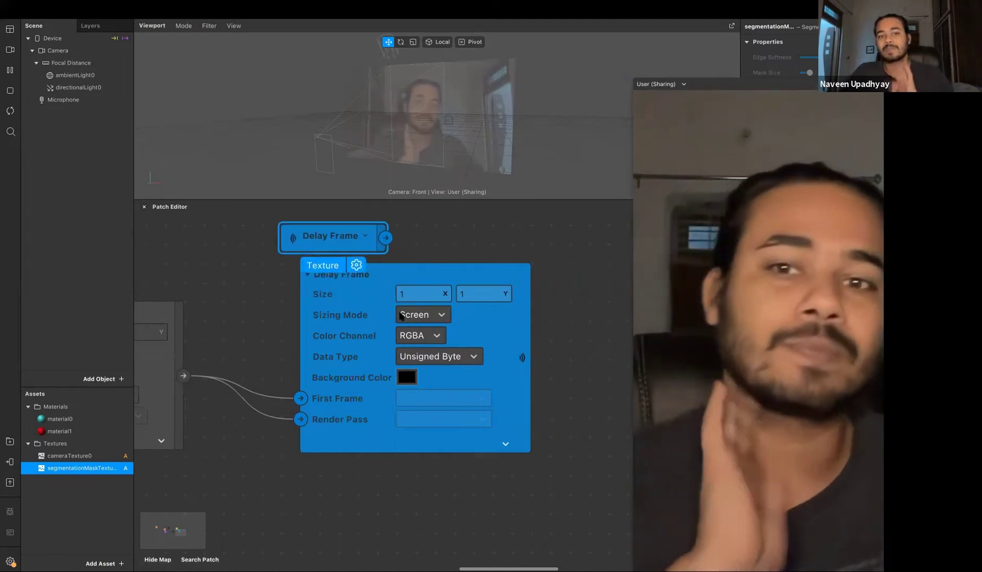
Step: Move the Delay Frame receiver to the empty area before and below the Shader Render Pass, and shift the Shader Render Pass nearer Delay Frame
{"action": "scroll", "coordinate": [417, 315], "scroll_direction": "left", "scroll_amount": 5}
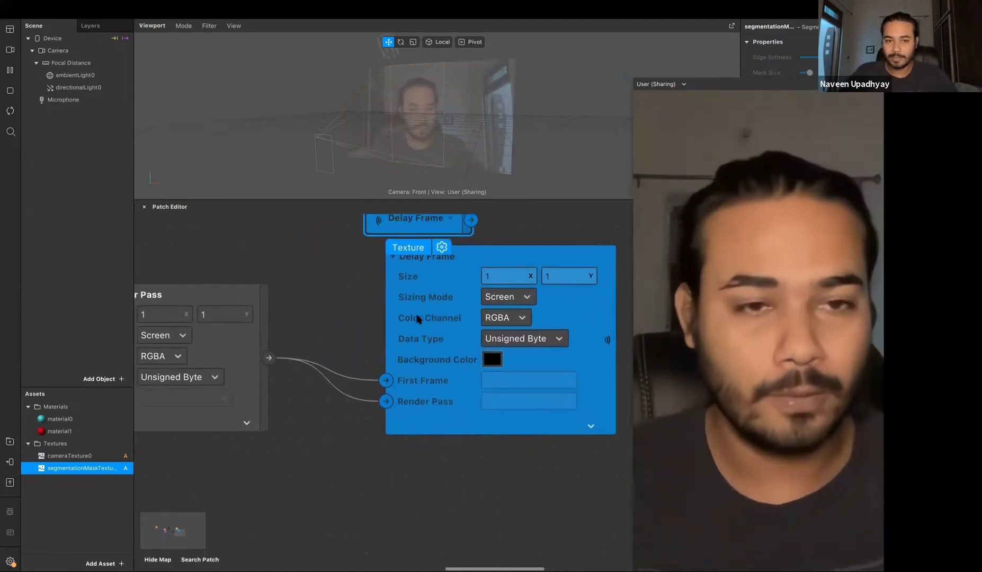
{"action": "scroll", "coordinate": [418, 318], "scroll_direction": "down", "scroll_amount": 5}
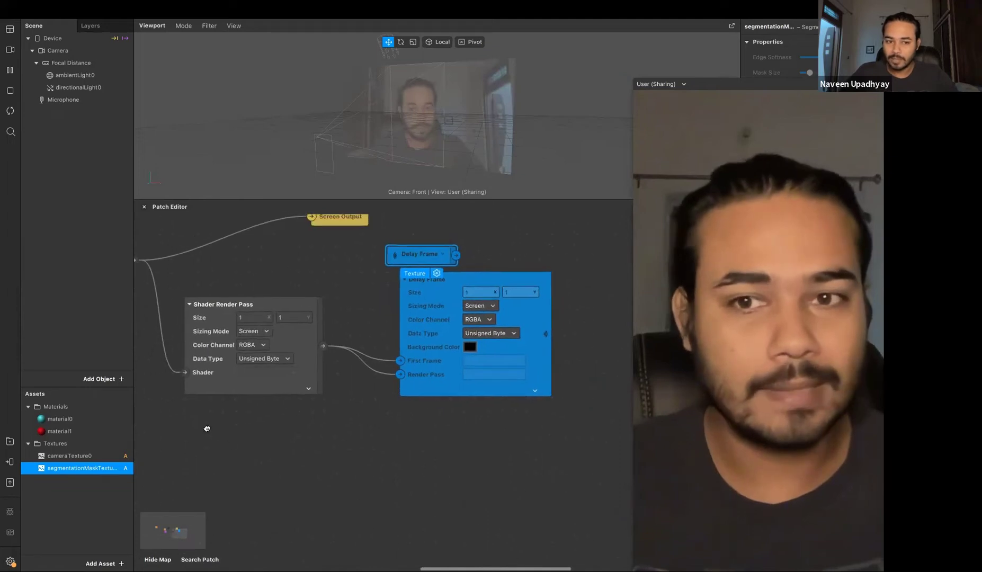
{"action": "scroll", "coordinate": [318, 322], "scroll_direction": "left", "scroll_amount": 5}
{"action": "left_click_drag", "start_coordinate": [492, 259], "coordinate": [201, 423]}
{"action": "left_click_drag", "start_coordinate": [322, 322], "coordinate": [360, 297]}
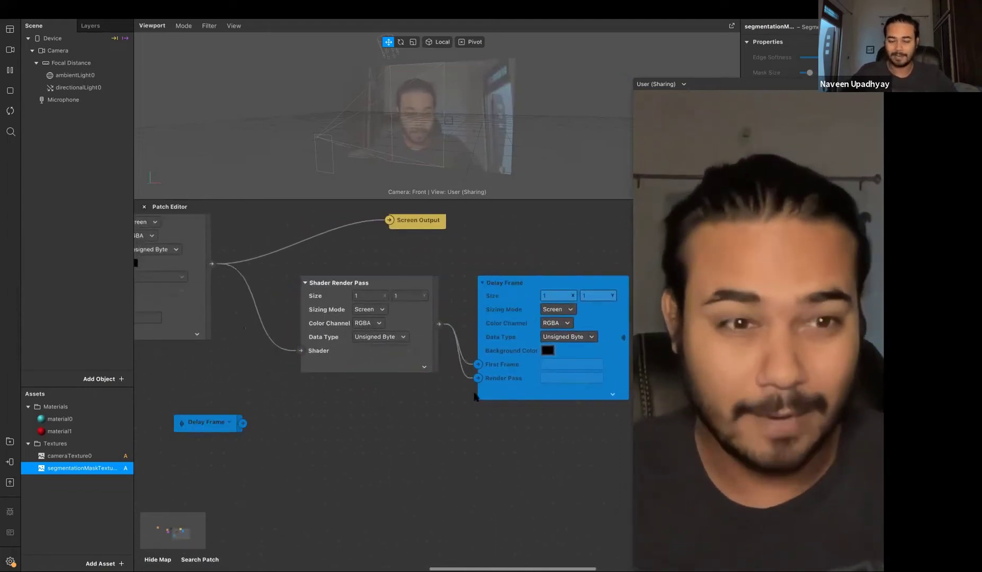
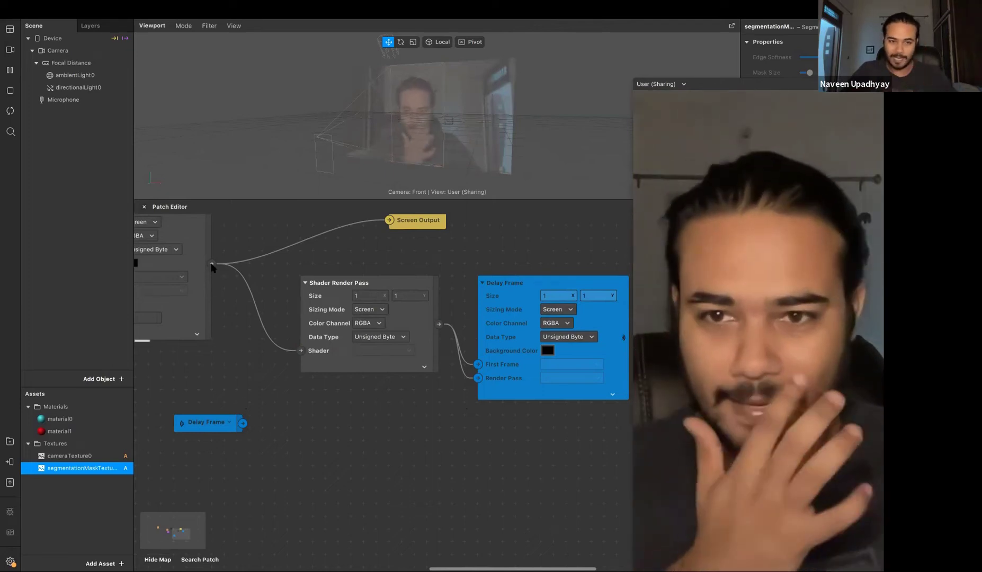
Step: Add a Mix patch combining the Delay Frame receiver with the Scene Render Pass output, and route it into the Shader Render Pass's Shader input
{"action": "left_click_drag", "start_coordinate": [211, 263], "coordinate": [257, 384]}
{"action": "type", "text": "mic"}
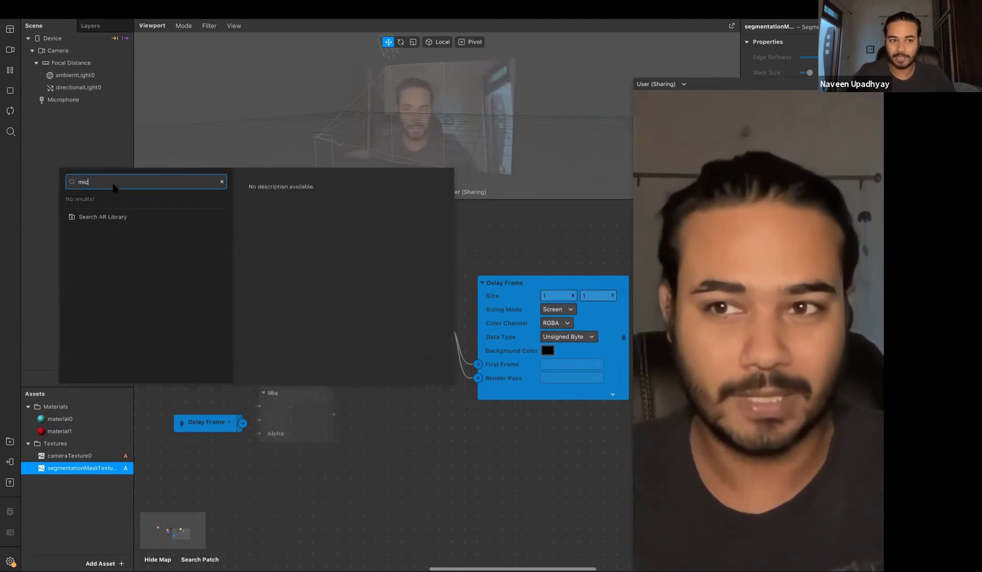
{"action": "key", "text": "BackSpace"}
{"action": "type", "text": "x"}
{"action": "key", "text": "Return"}
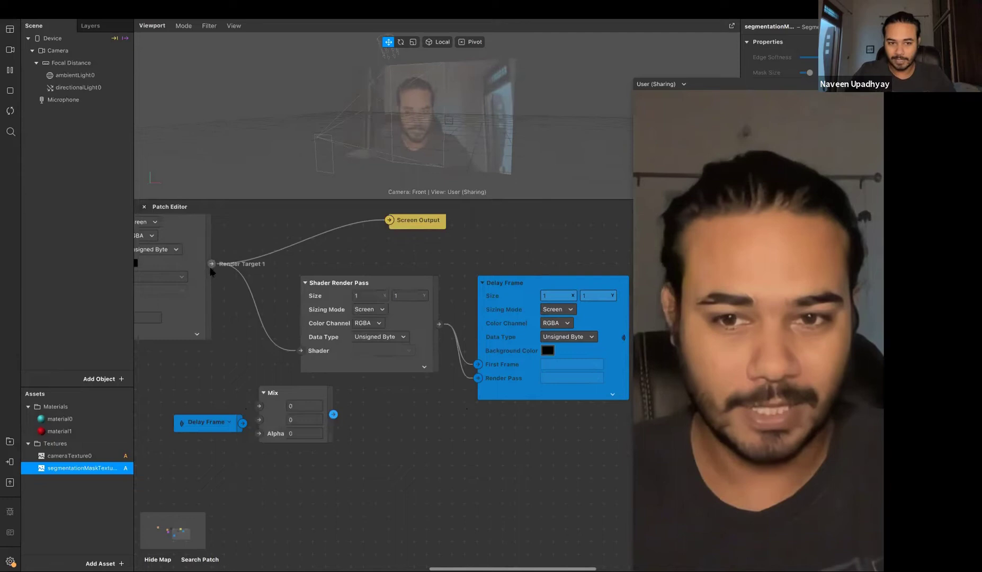
{"action": "left_click_drag", "start_coordinate": [214, 426], "coordinate": [258, 406]}
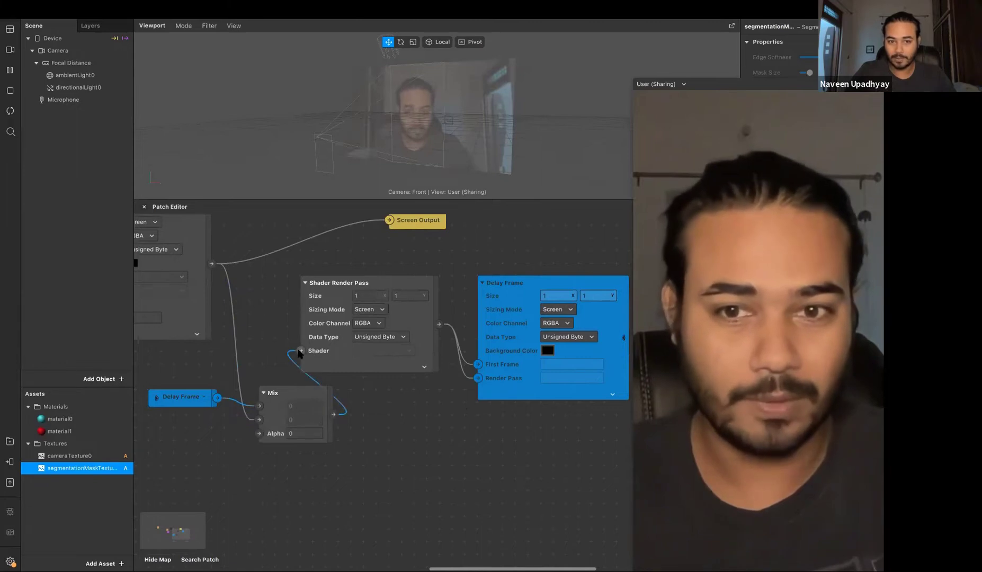
Step: Shift the Shader Render Pass closer to Delay Frame and place the Mix patch between the Scene Render Pass and the Shader Render Pass
{"action": "scroll", "coordinate": [405, 384], "scroll_direction": "down", "scroll_amount": 3}
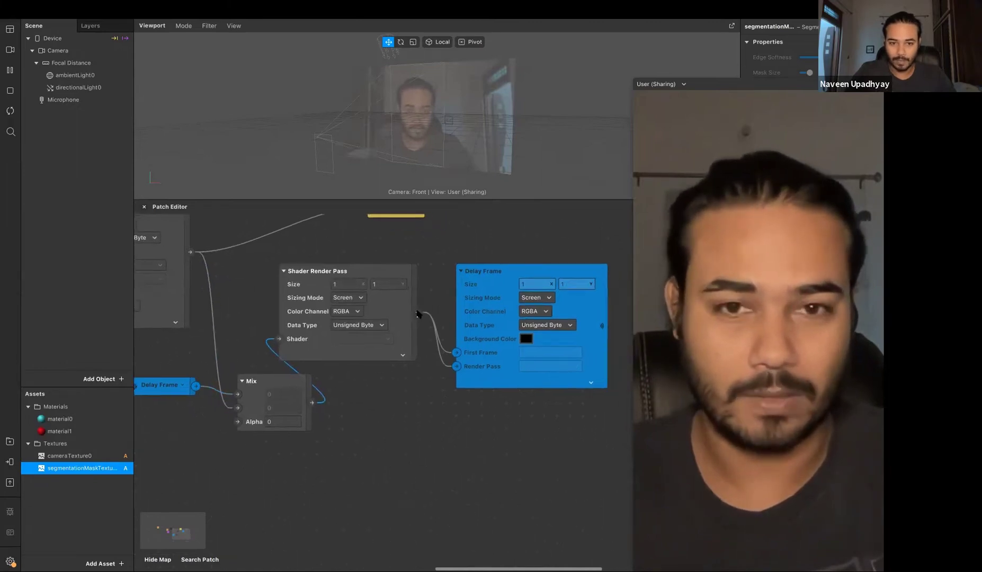
{"action": "scroll", "coordinate": [418, 320], "scroll_direction": "down", "scroll_amount": 3}
{"action": "left_click_drag", "start_coordinate": [410, 305], "coordinate": [468, 395]}
{"action": "left_click_drag", "start_coordinate": [358, 329], "coordinate": [405, 322]}
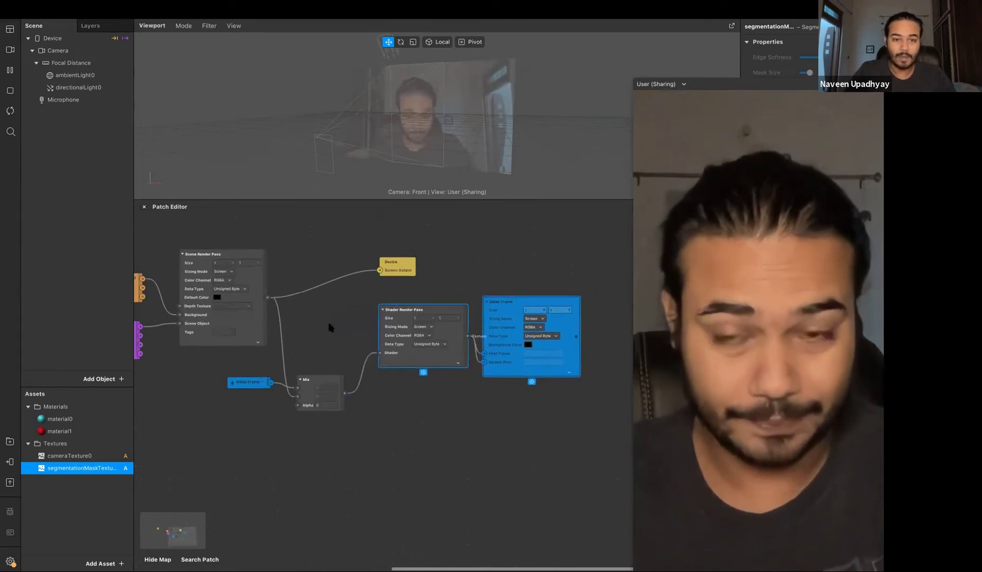
{"action": "left_click", "coordinate": [331, 319]}
{"action": "left_click_drag", "start_coordinate": [330, 378], "coordinate": [341, 305]}
{"action": "left_click", "coordinate": [331, 460]}
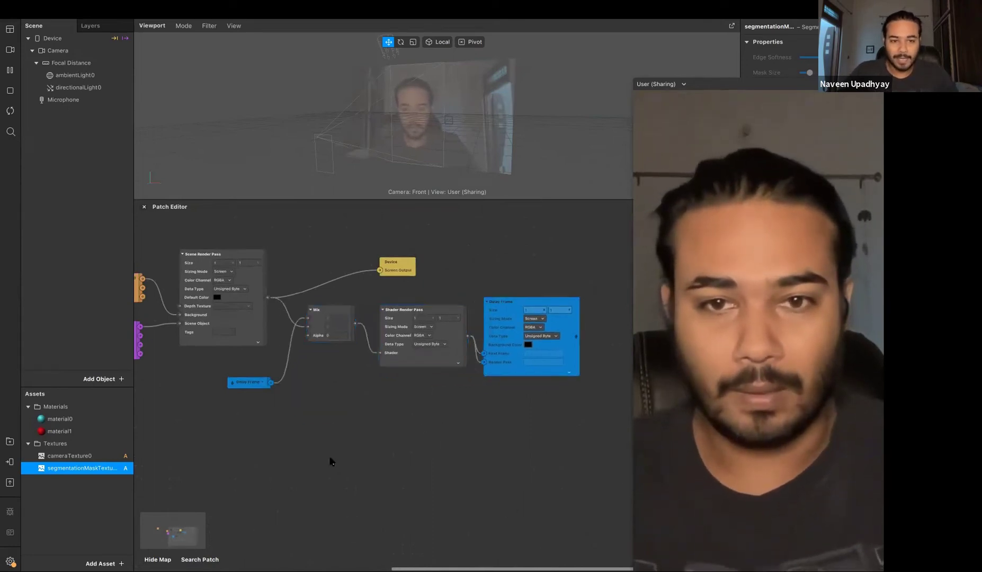
Step: Examine the patch chain from the camera texture and Device patches through the Scene Render Pass and Delay Frame receiver to the Delay Frame patch
{"action": "scroll", "coordinate": [232, 332], "scroll_direction": "left", "scroll_amount": 2}
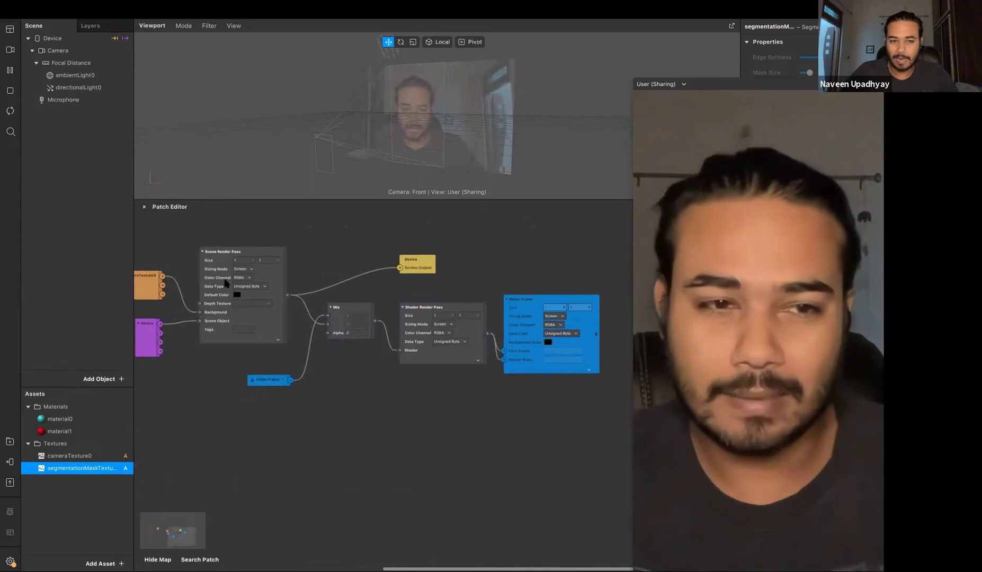
{"action": "left_click", "coordinate": [159, 343]}
{"action": "scroll", "coordinate": [168, 343], "scroll_direction": "up", "scroll_amount": 3}
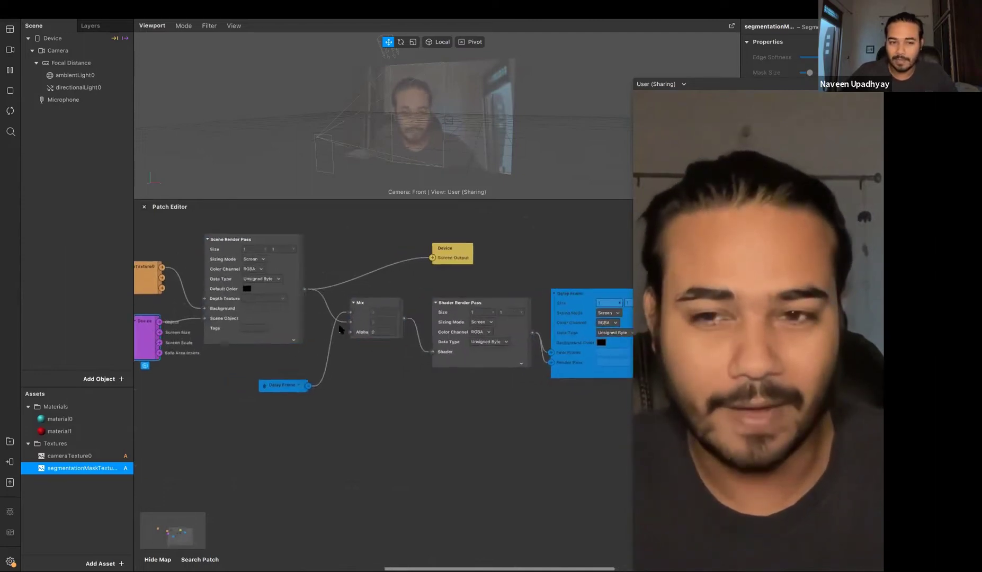
{"action": "scroll", "coordinate": [271, 278], "scroll_direction": "up", "scroll_amount": 3}
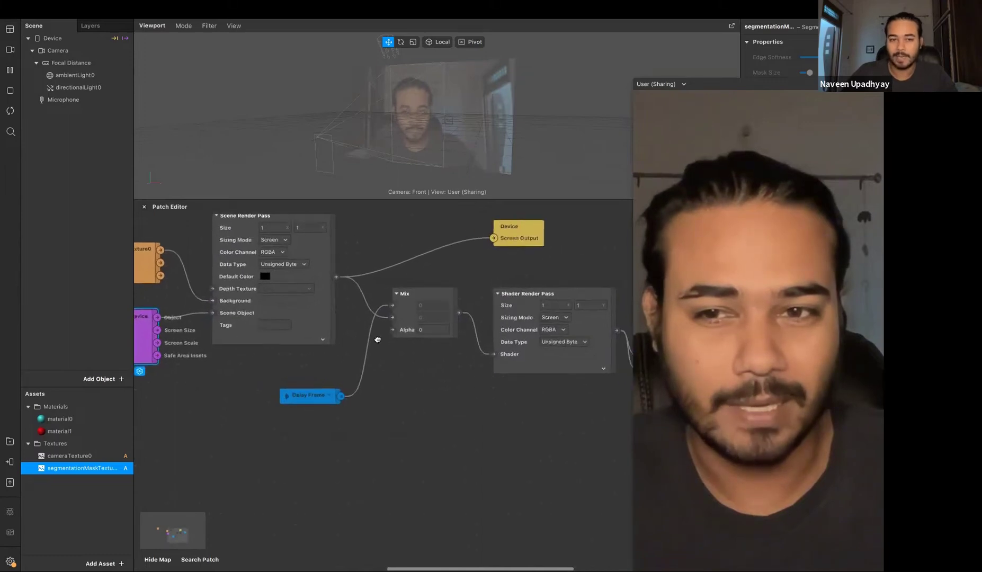
{"action": "scroll", "coordinate": [252, 310], "scroll_direction": "up", "scroll_amount": 3}
{"action": "scroll", "coordinate": [252, 310], "scroll_direction": "left", "scroll_amount": 2}
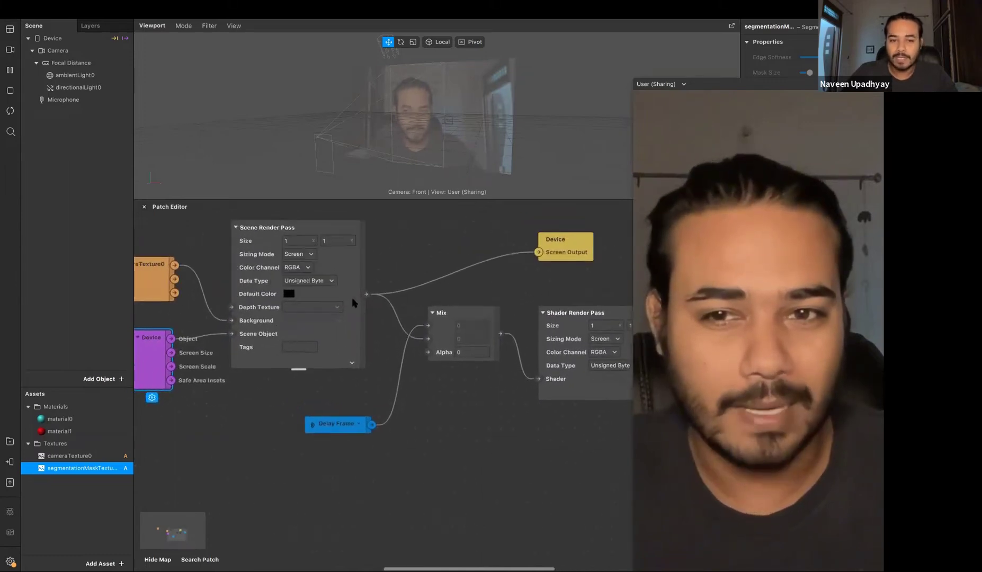
{"action": "left_click", "coordinate": [333, 324]}
{"action": "scroll", "coordinate": [333, 324], "scroll_direction": "up", "scroll_amount": 2}
{"action": "scroll", "coordinate": [298, 319], "scroll_direction": "right", "scroll_amount": 2}
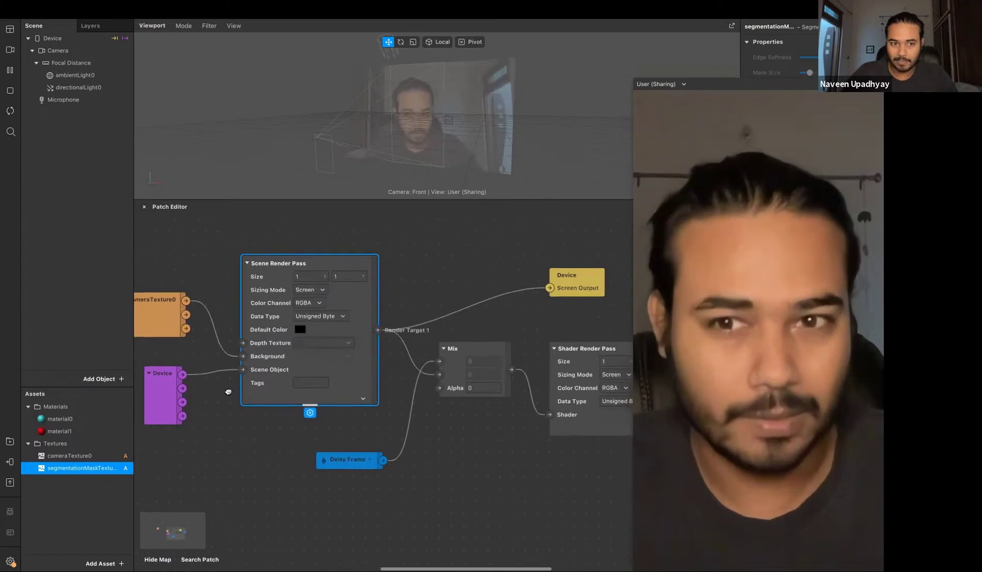
{"action": "left_click", "coordinate": [331, 445]}
{"action": "scroll", "coordinate": [618, 324], "scroll_direction": "right", "scroll_amount": 5}
{"action": "scroll", "coordinate": [618, 325], "scroll_direction": "down", "scroll_amount": 2}
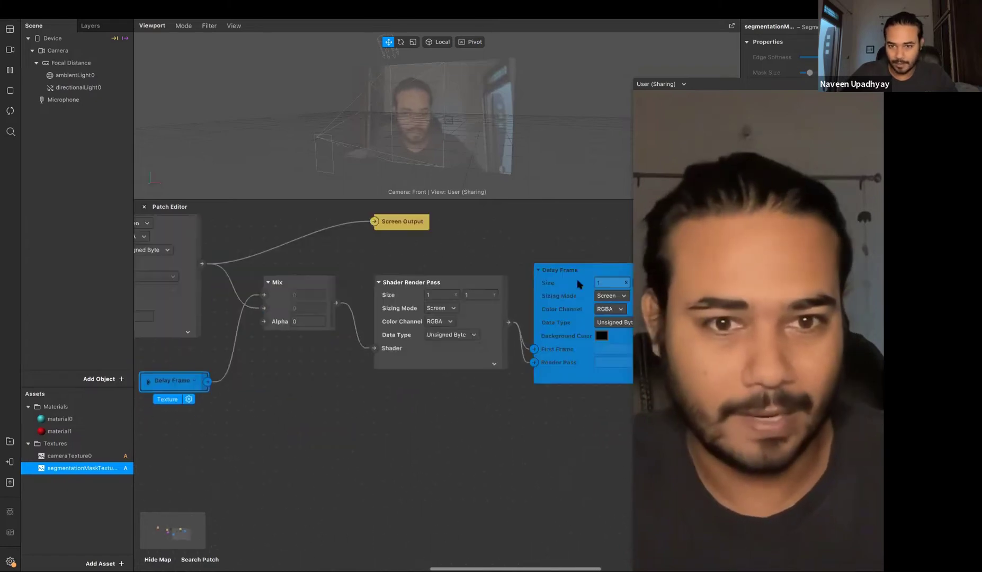
{"action": "left_click", "coordinate": [579, 284]}
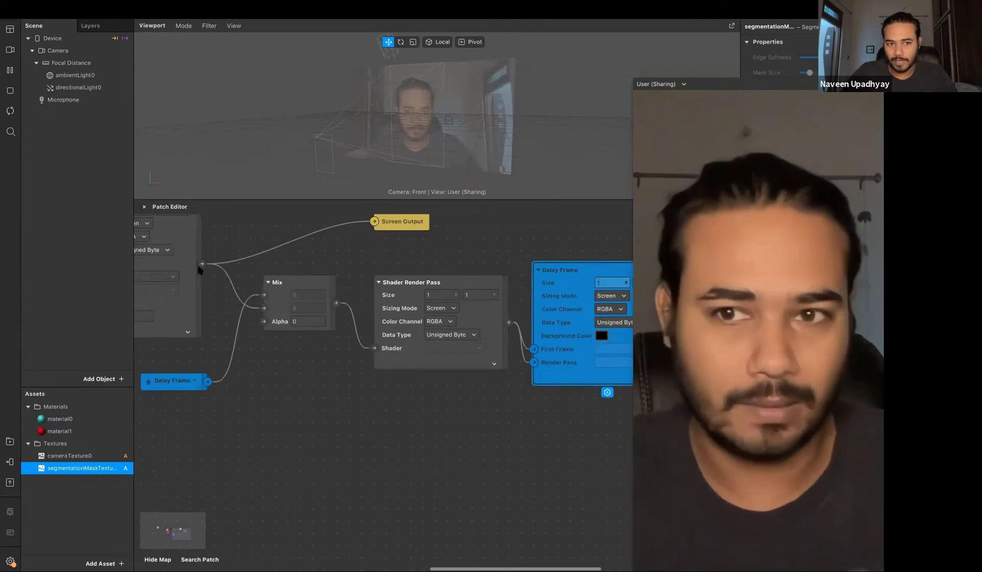
Step: Examine how the Scene Render Pass output and the Delay Frame receiver combine in the Mix patch and feed the Shader Render Pass
{"action": "left_click_drag", "start_coordinate": [374, 294], "coordinate": [201, 263]}
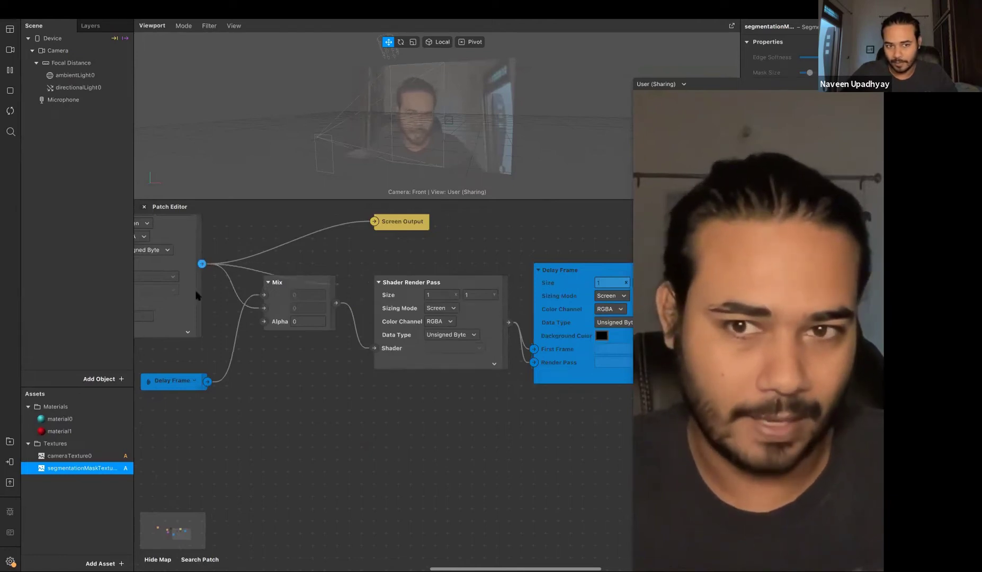
{"action": "left_click", "coordinate": [523, 342]}
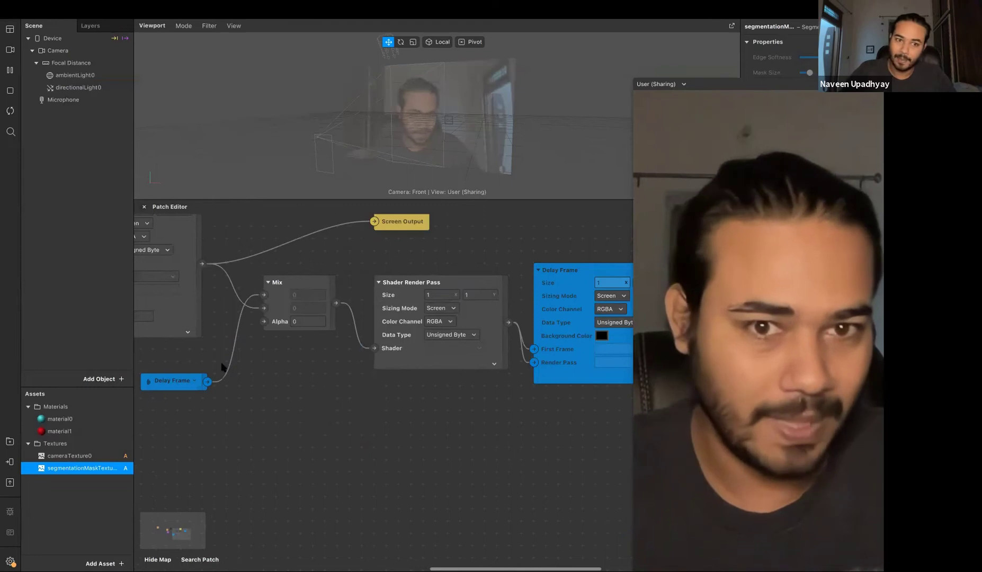
{"action": "left_click", "coordinate": [280, 296]}
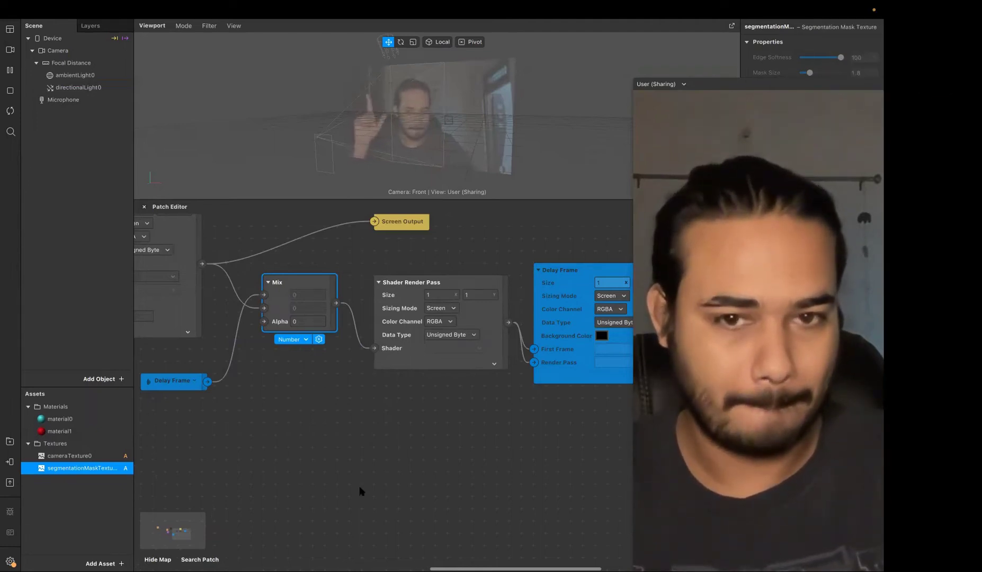
{"action": "left_click", "coordinate": [413, 419]}
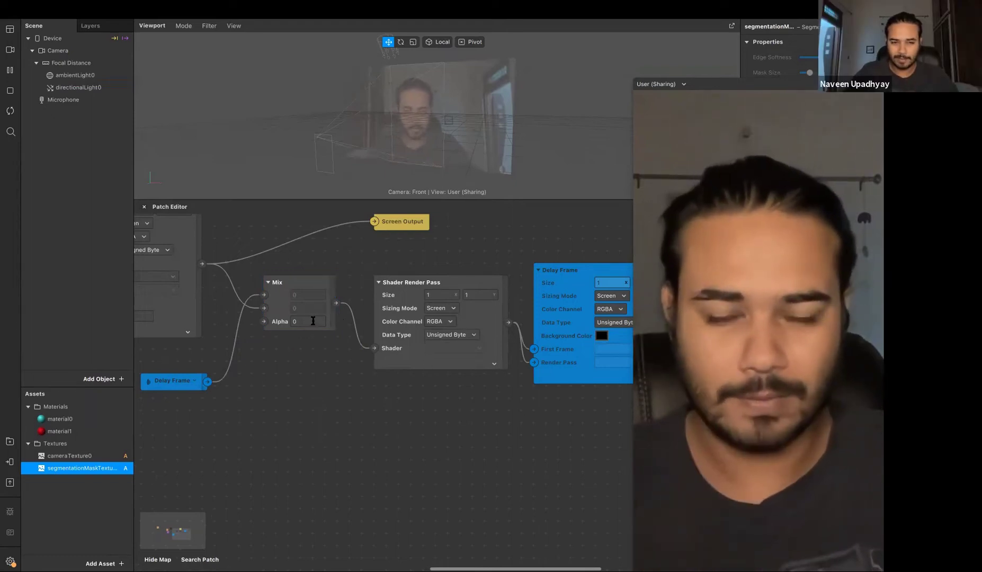
{"action": "left_click", "coordinate": [313, 321]}
{"action": "left_click", "coordinate": [358, 423]}
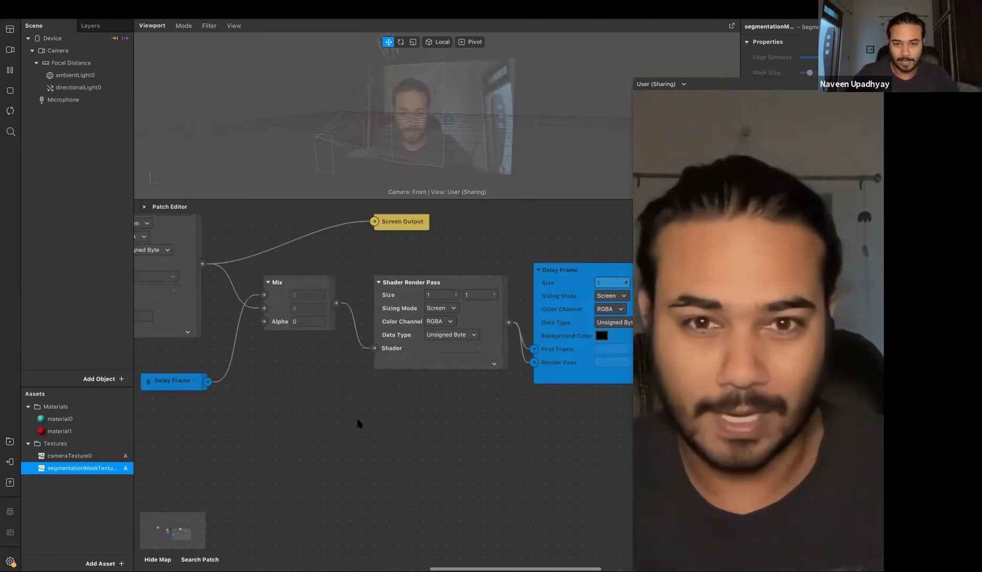
{"action": "scroll", "coordinate": [355, 413], "scroll_direction": "up", "scroll_amount": 2}
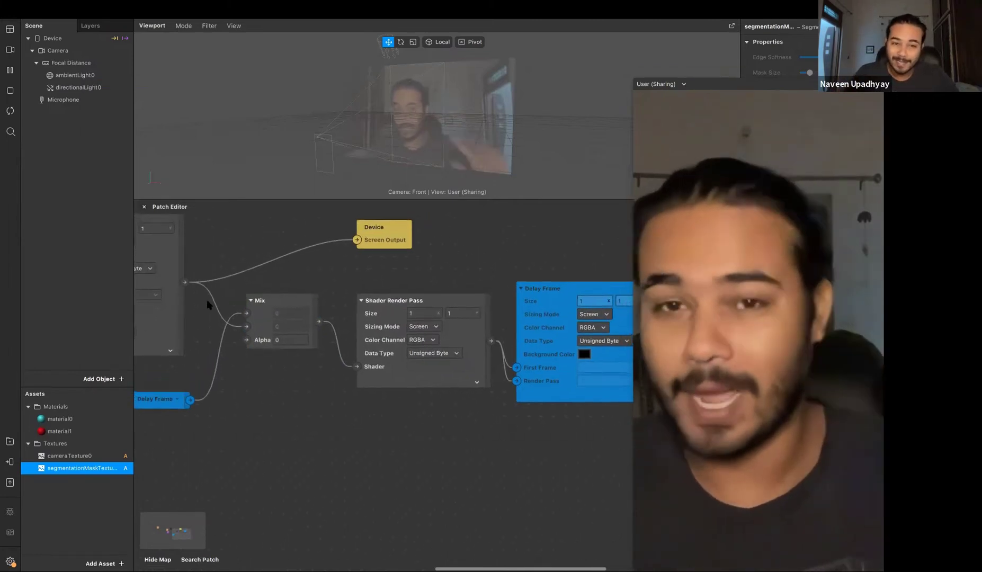
{"action": "scroll", "coordinate": [276, 281], "scroll_direction": "up", "scroll_amount": 2}
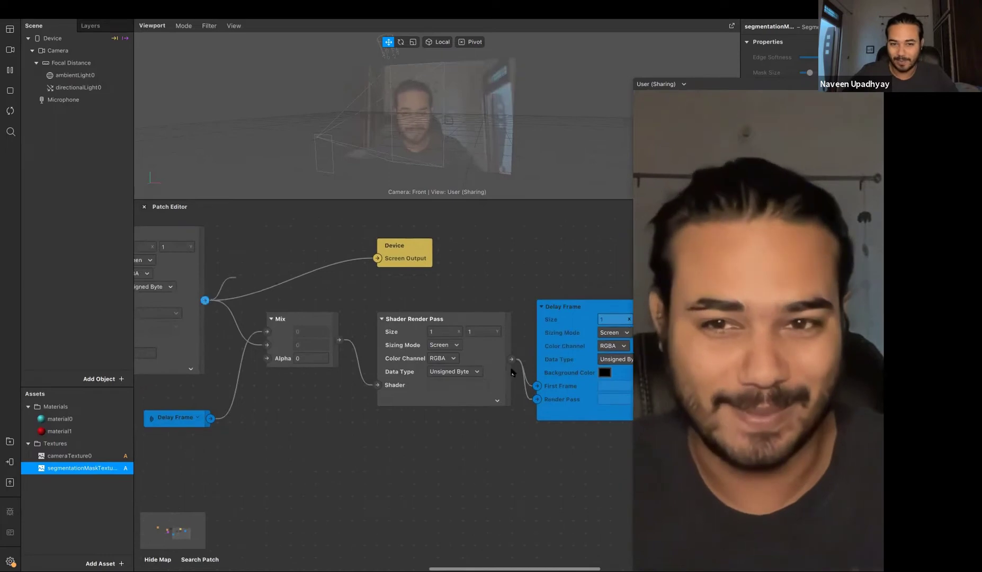
{"action": "left_click", "coordinate": [514, 281]}
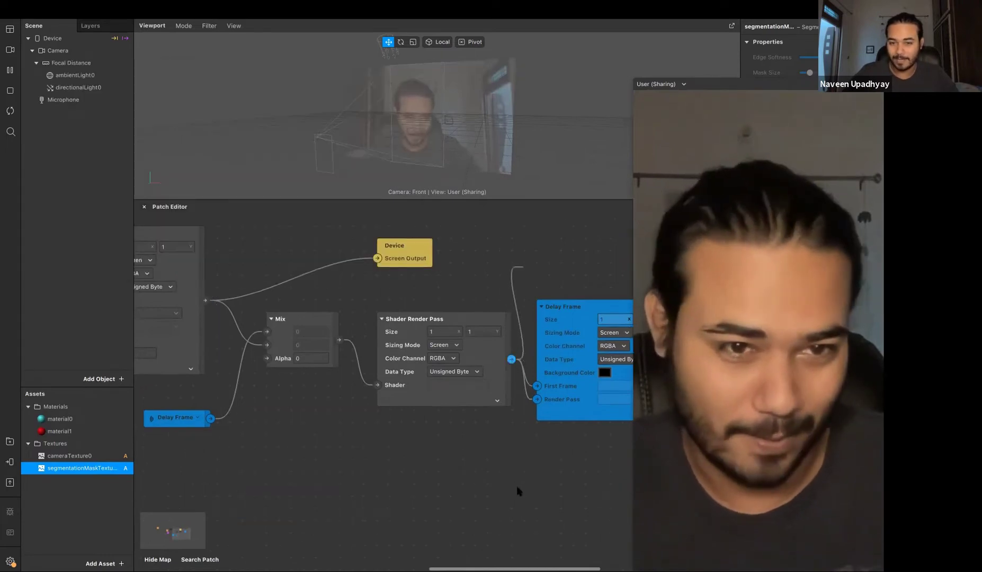
{"action": "left_click", "coordinate": [494, 338]}
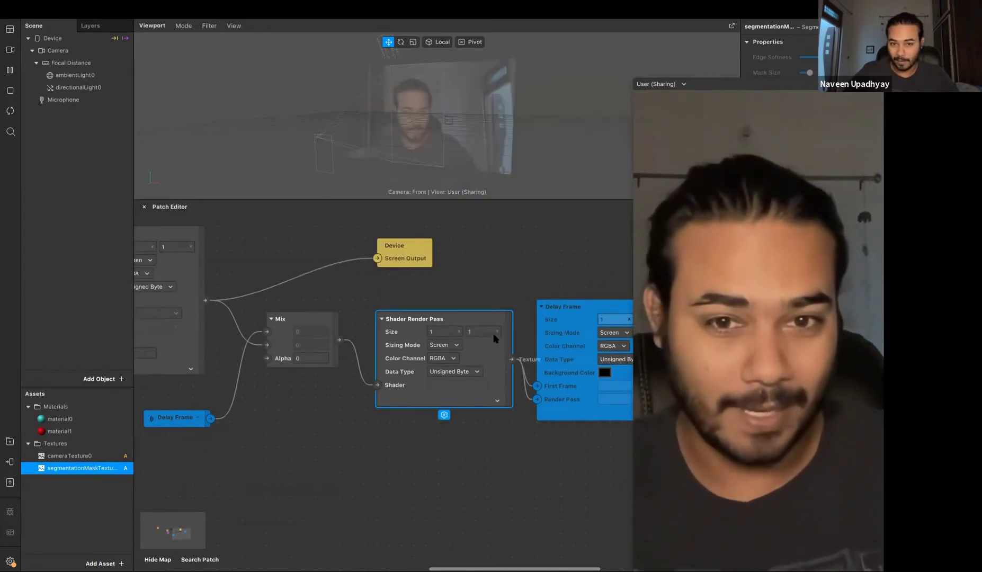
{"action": "left_click", "coordinate": [271, 405]}
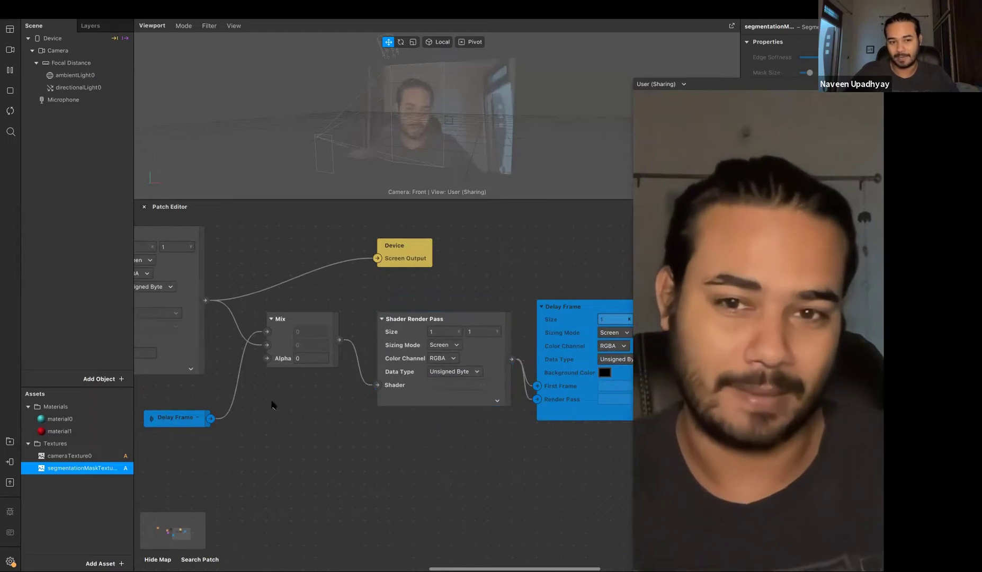
{"action": "left_click", "coordinate": [200, 318]}
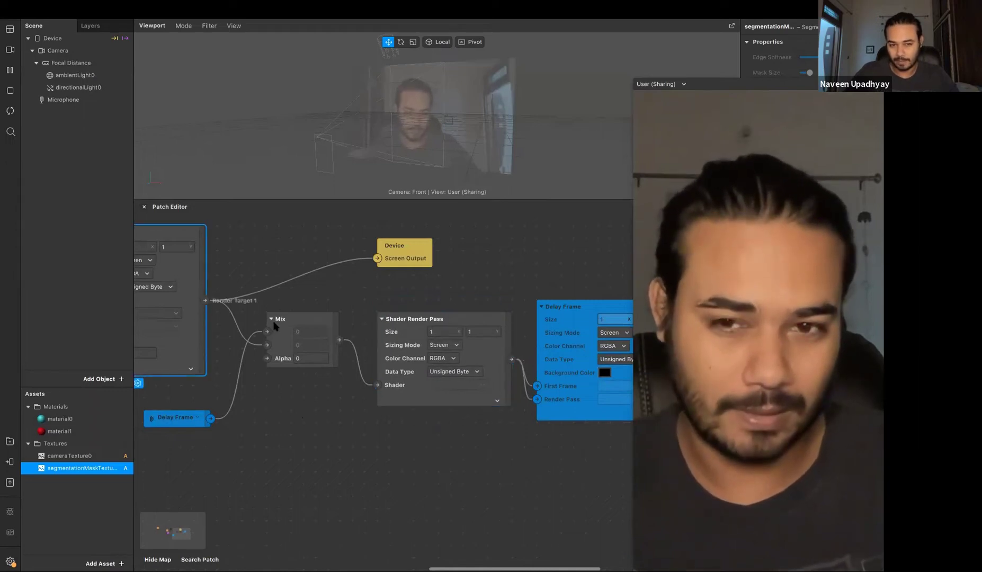
{"action": "left_click", "coordinate": [284, 345]}
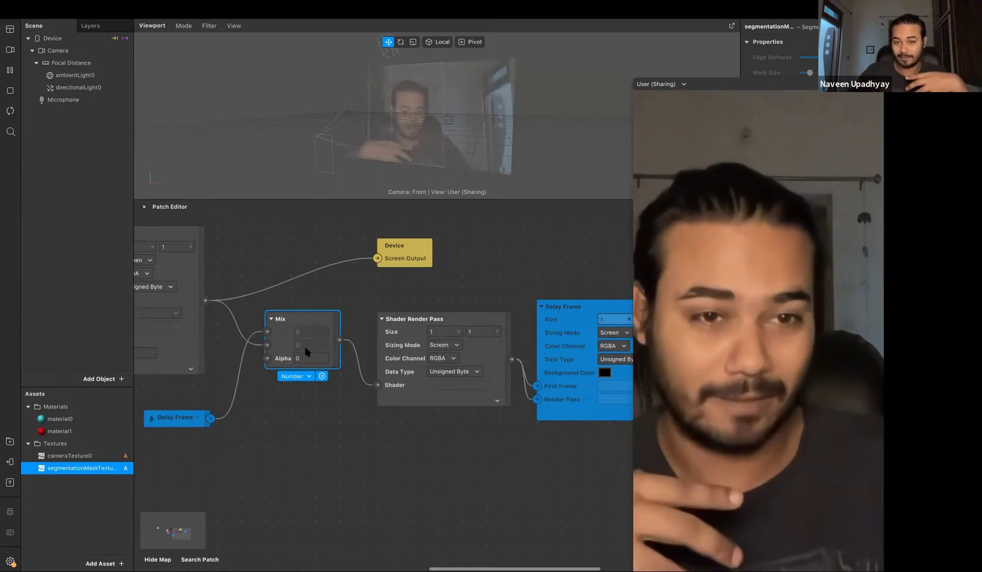
{"action": "left_click", "coordinate": [395, 342]}
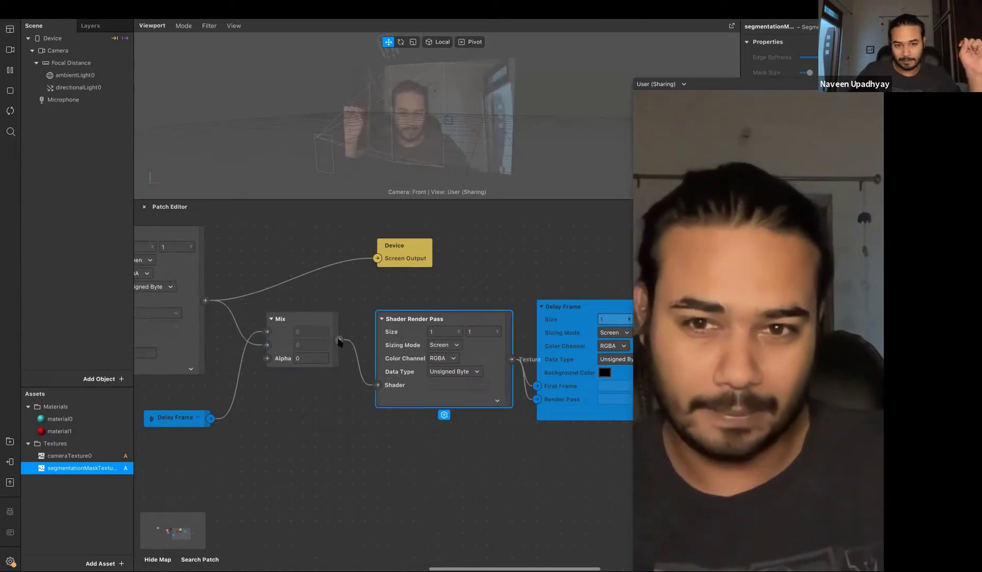
Step: Connect the Shader Render Pass output to Screen Output, and rearrange the Device patch above Delay Frame and the Shader Render Pass nearer Mix
{"action": "left_click_drag", "start_coordinate": [339, 340], "coordinate": [377, 260]}
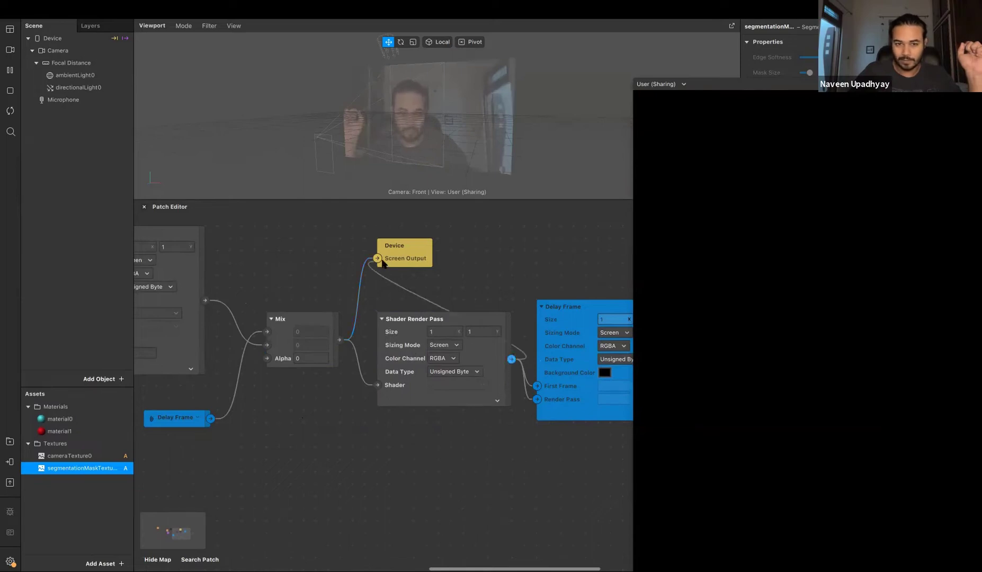
{"action": "left_click_drag", "start_coordinate": [395, 249], "coordinate": [554, 260]}
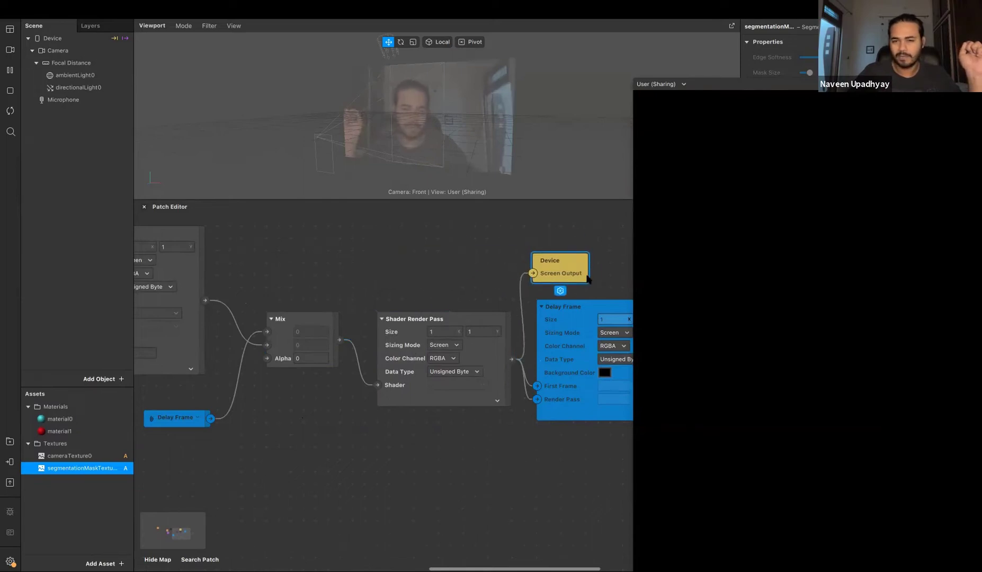
{"action": "left_click_drag", "start_coordinate": [415, 332], "coordinate": [403, 331]}
{"action": "left_click", "coordinate": [414, 414]}
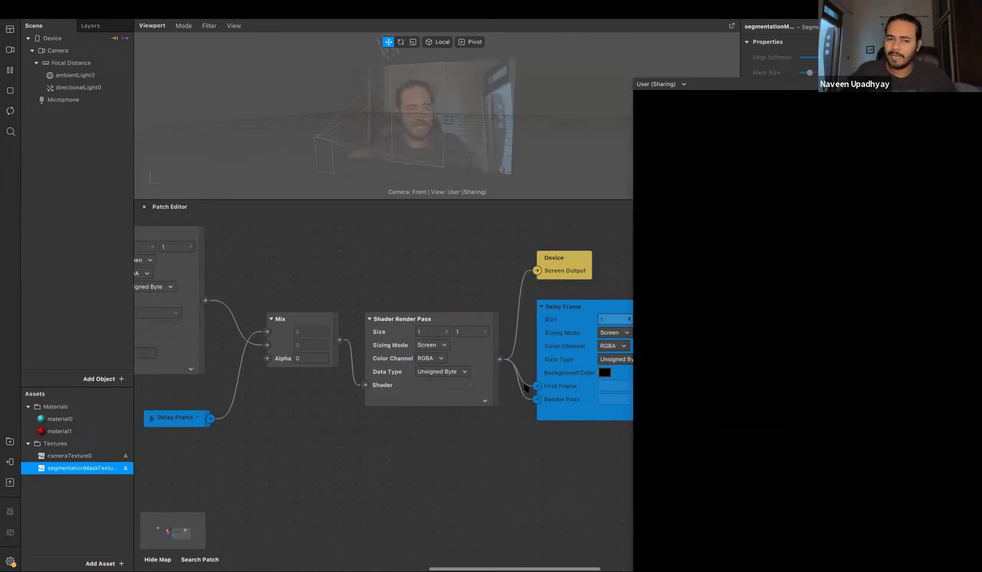
Step: Move the floating preview window higher so that its bottom control bar shows
{"action": "scroll", "coordinate": [524, 386], "scroll_direction": "down", "scroll_amount": 5}
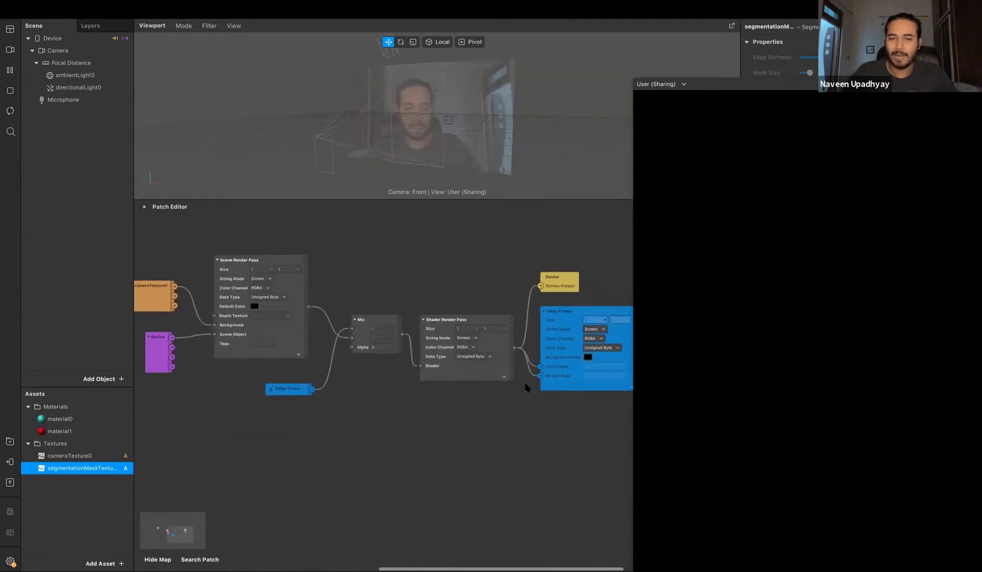
{"action": "scroll", "coordinate": [526, 387], "scroll_direction": "up", "scroll_amount": 3}
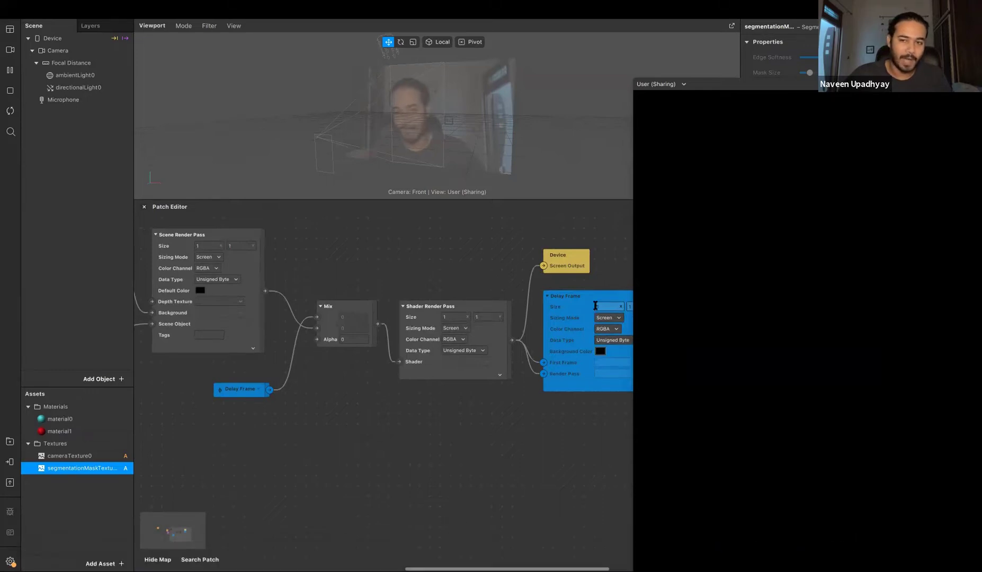
{"action": "left_click_drag", "start_coordinate": [787, 86], "coordinate": [766, 52]}
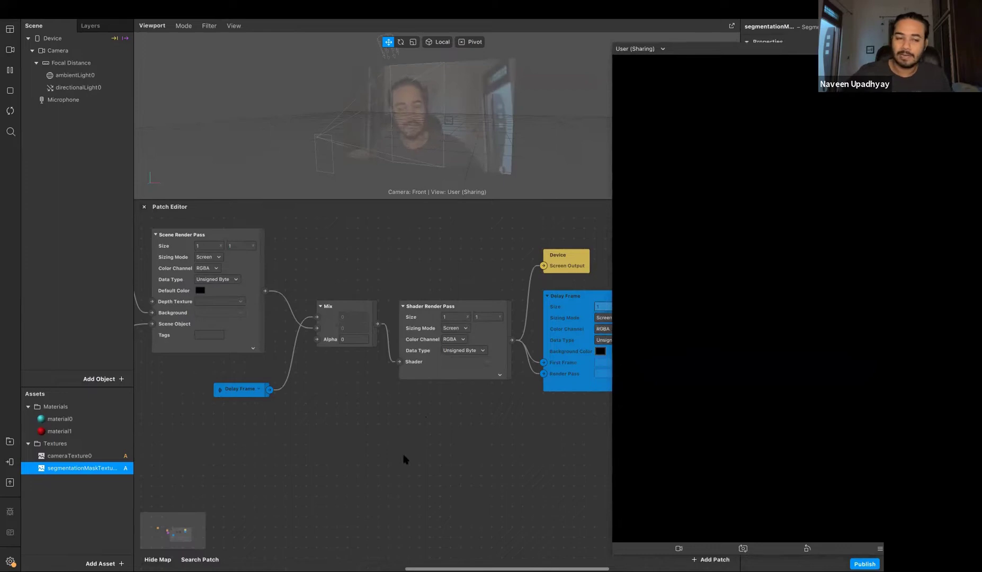
Step: Examine the feedback loop's connections between the Scene Render Pass, Mix, Shader Render Pass, Screen Output and Delay Frame patches
{"action": "scroll", "coordinate": [404, 458], "scroll_direction": "right", "scroll_amount": 2}
{"action": "scroll", "coordinate": [404, 459], "scroll_direction": "down", "scroll_amount": 1}
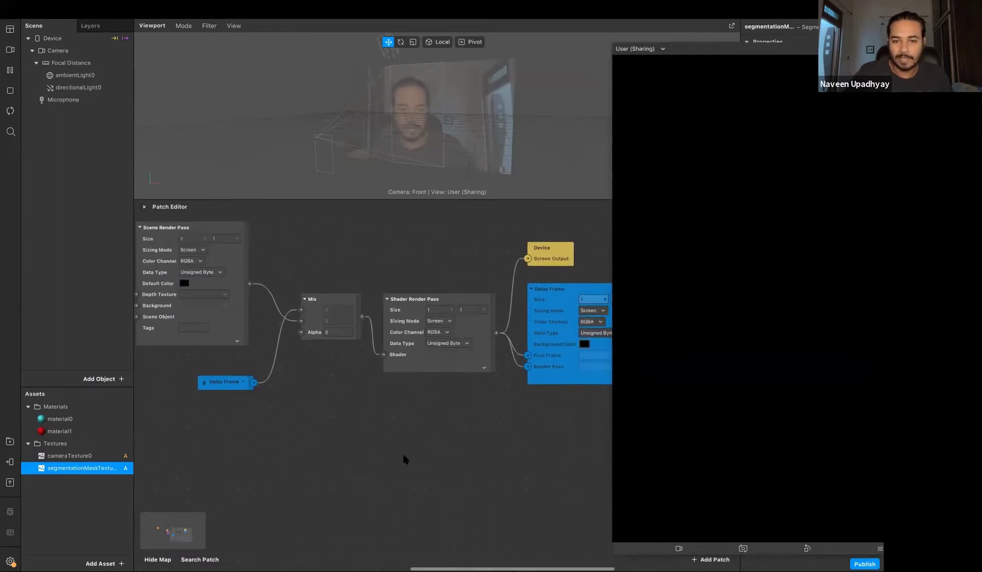
{"action": "scroll", "coordinate": [404, 458], "scroll_direction": "up", "scroll_amount": 5}
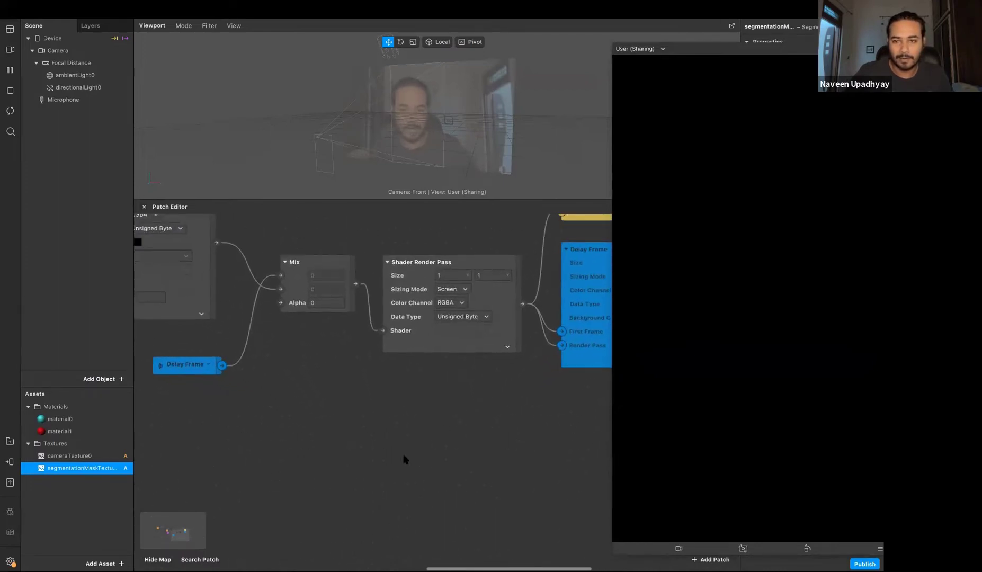
{"action": "scroll", "coordinate": [417, 354], "scroll_direction": "right", "scroll_amount": 4}
{"action": "scroll", "coordinate": [417, 355], "scroll_direction": "up", "scroll_amount": 1}
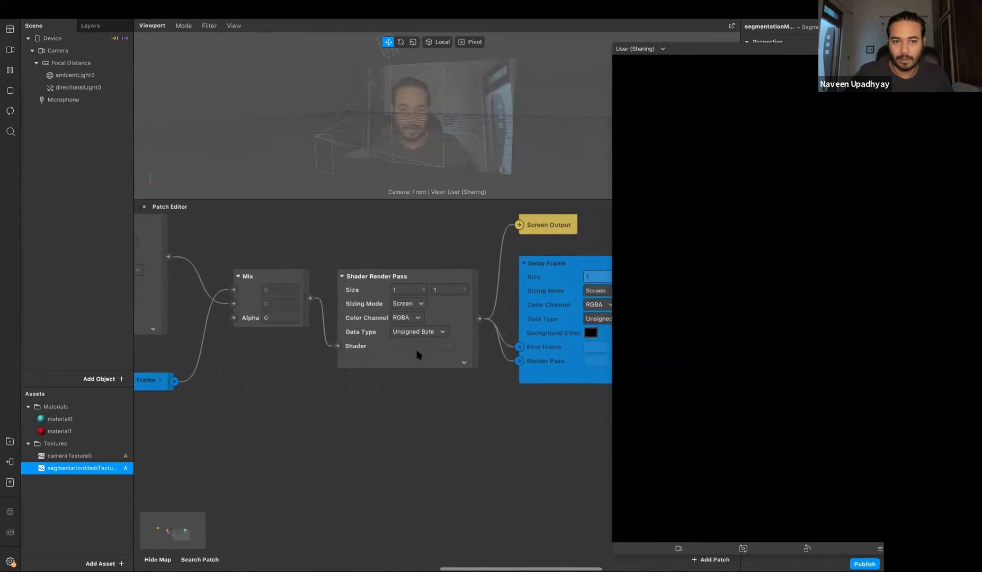
{"action": "scroll", "coordinate": [417, 355], "scroll_direction": "left", "scroll_amount": 6}
{"action": "scroll", "coordinate": [417, 355], "scroll_direction": "up", "scroll_amount": 1}
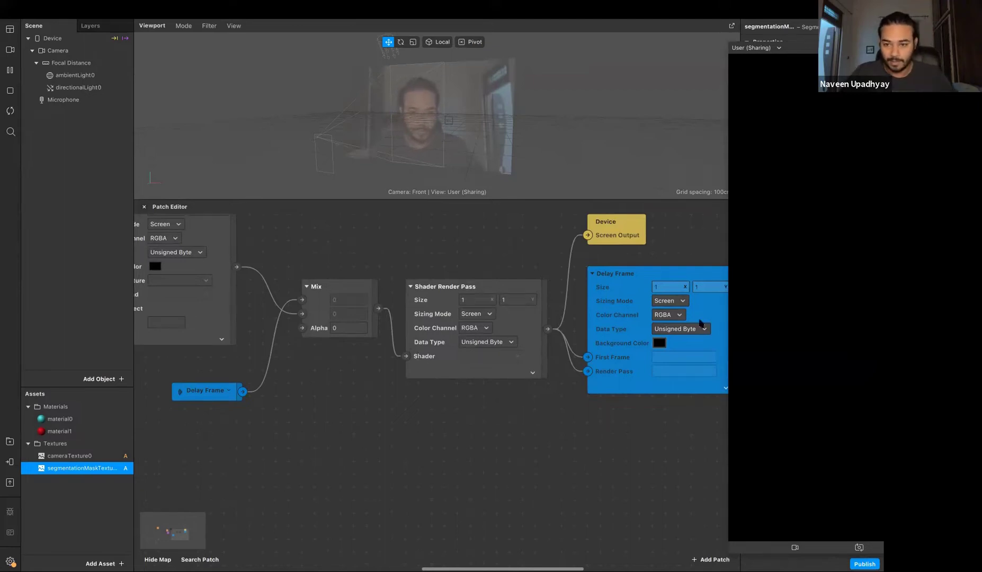
{"action": "scroll", "coordinate": [278, 307], "scroll_direction": "left", "scroll_amount": 3}
{"action": "scroll", "coordinate": [672, 383], "scroll_direction": "left", "scroll_amount": 2}
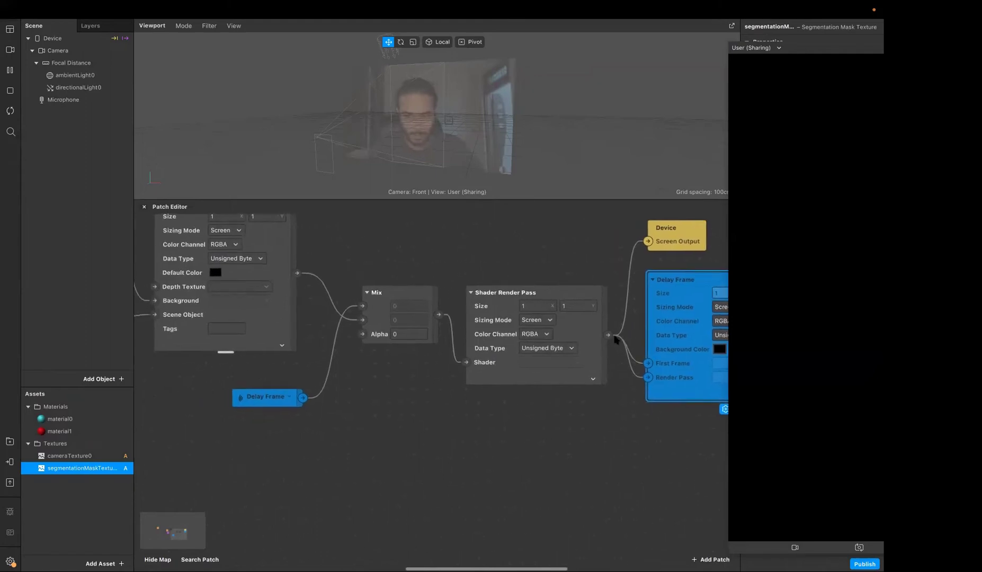
{"action": "scroll", "coordinate": [614, 339], "scroll_direction": "right", "scroll_amount": 2}
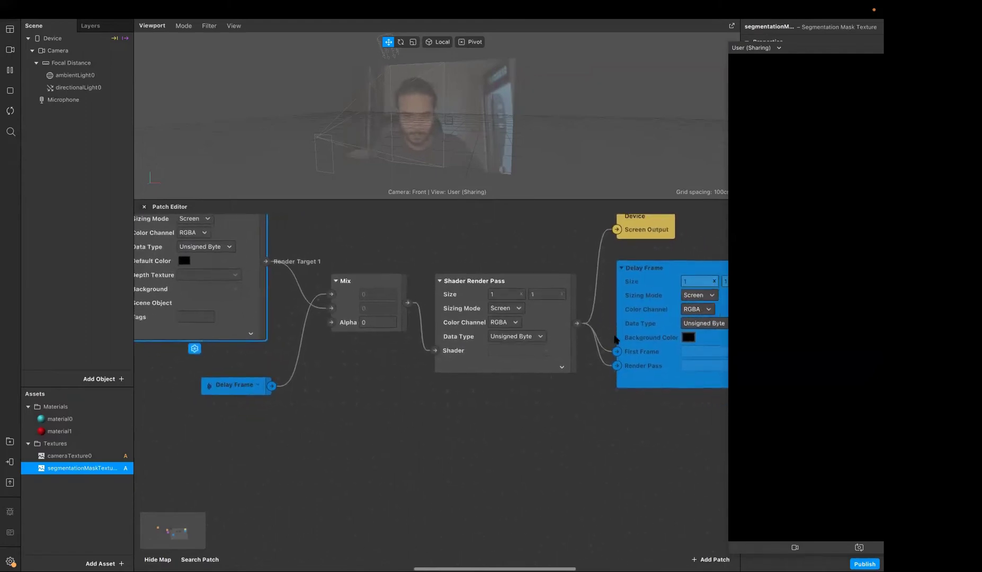
Step: Examine how the Shader Render Pass output feeds both the Device patch's Screen Output and the Delay Frame inputs
{"action": "scroll", "coordinate": [614, 338], "scroll_direction": "right", "scroll_amount": 2}
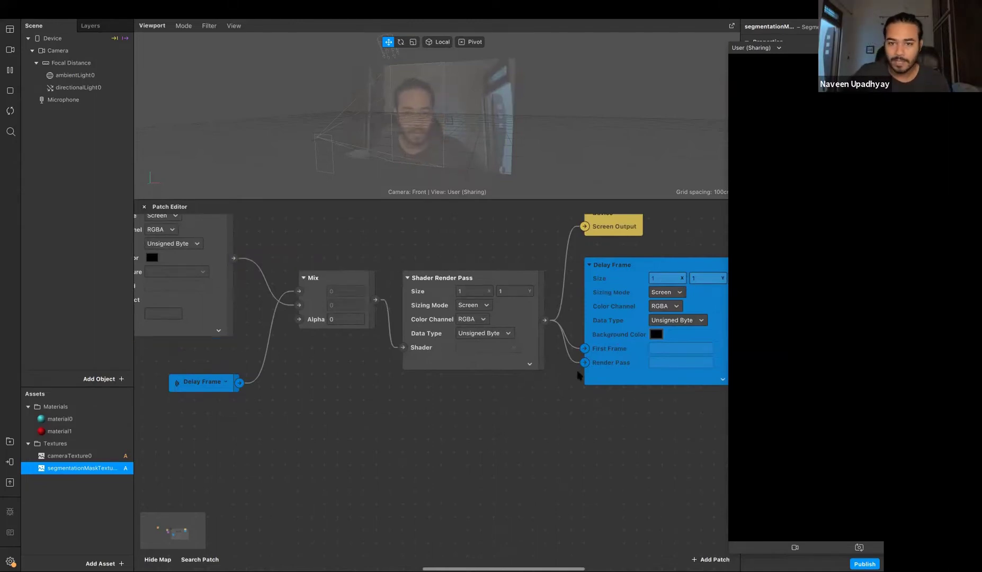
{"action": "scroll", "coordinate": [577, 374], "scroll_direction": "up", "scroll_amount": 1}
{"action": "scroll", "coordinate": [561, 365], "scroll_direction": "up", "scroll_amount": 1}
{"action": "scroll", "coordinate": [561, 365], "scroll_direction": "right", "scroll_amount": 1}
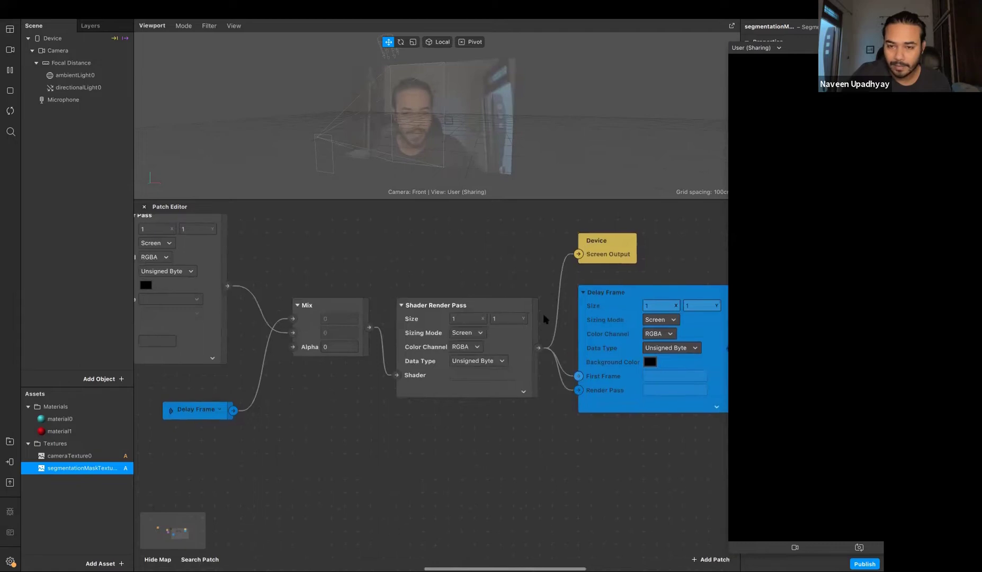
{"action": "left_click", "coordinate": [602, 256]}
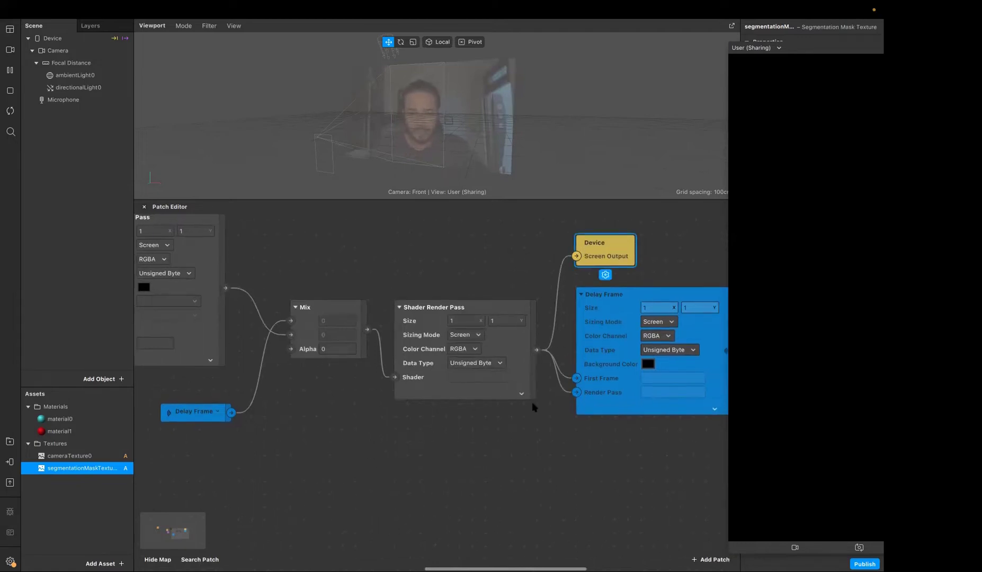
{"action": "left_click", "coordinate": [534, 437]}
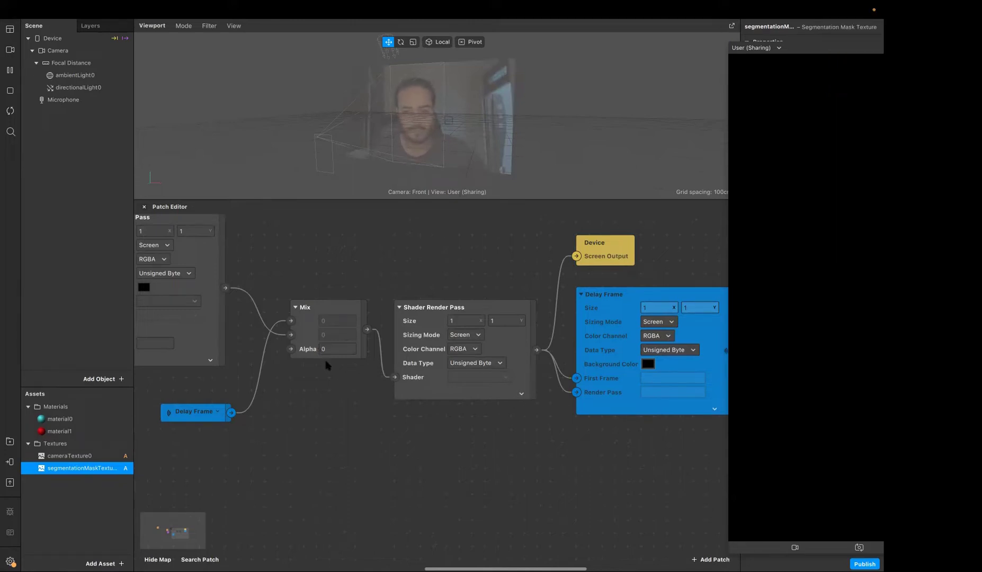
Step: Move the Delay Frame receiver slightly higher, closer to the Scene Render Pass, and review its link to the Delay Frame patch
{"action": "left_click_drag", "start_coordinate": [201, 413], "coordinate": [201, 387]}
{"action": "left_click", "coordinate": [289, 456]}
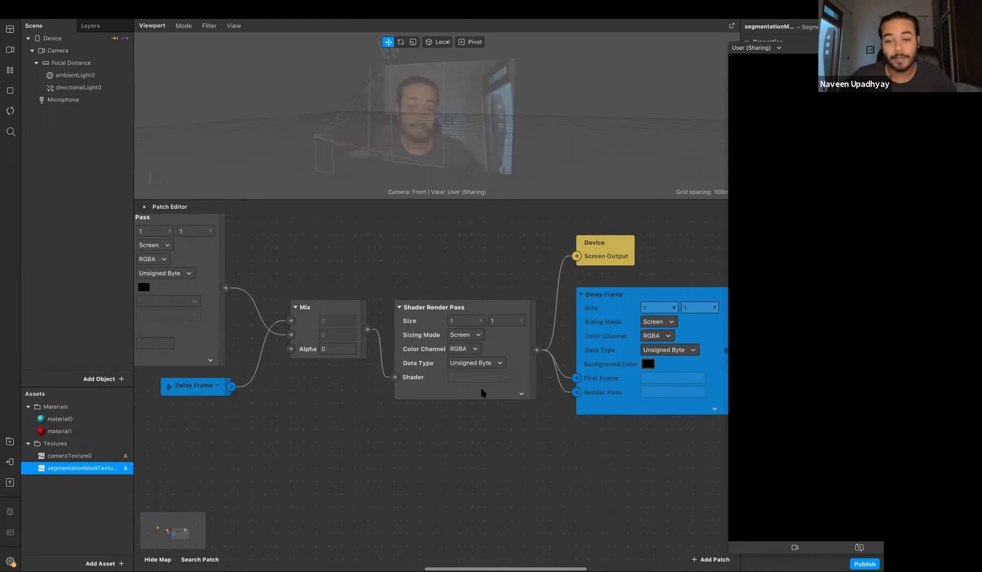
{"action": "left_click", "coordinate": [601, 340]}
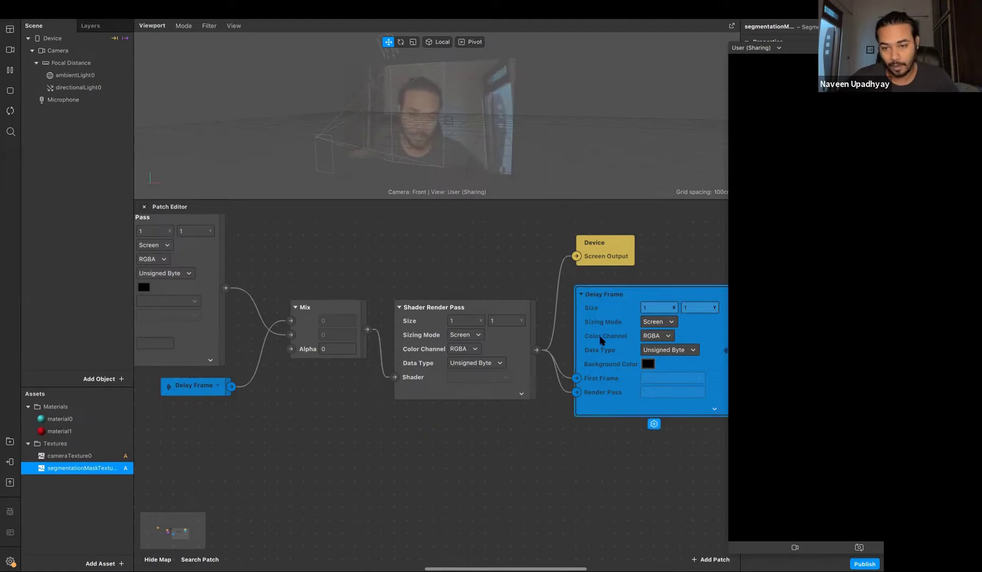
{"action": "left_click_drag", "start_coordinate": [329, 259], "coordinate": [433, 412]}
{"action": "left_click", "coordinate": [459, 443]}
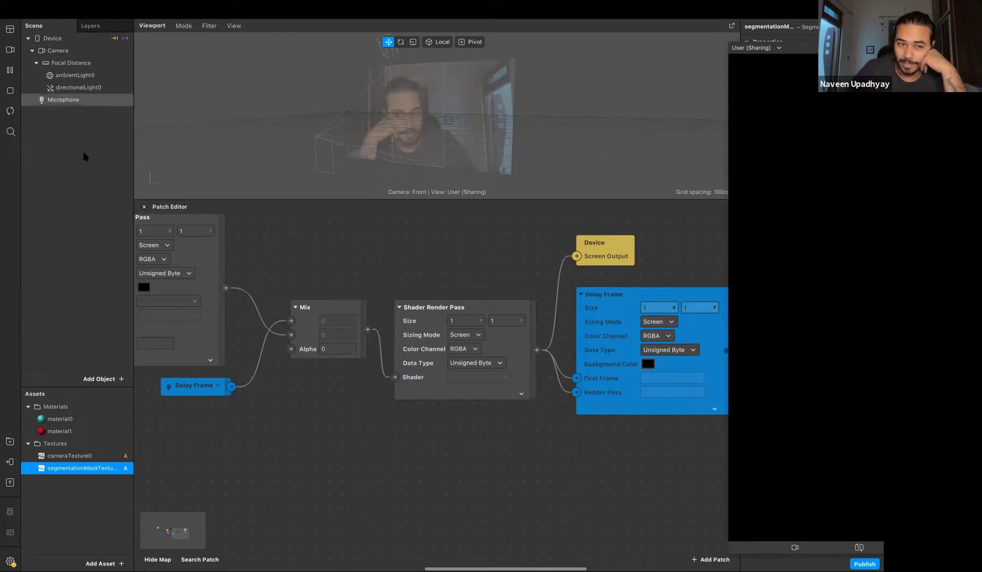
Step: Move the Delay Frame receiver above the Mix patch, beside the upper part of the Scene Render Pass
{"action": "scroll", "coordinate": [249, 277], "scroll_direction": "left", "scroll_amount": 2}
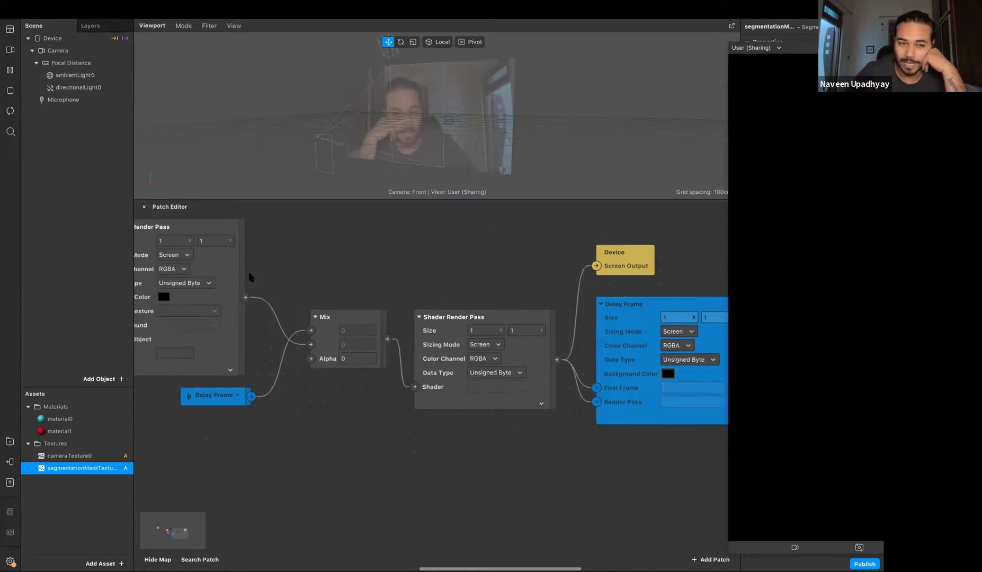
{"action": "scroll", "coordinate": [249, 277], "scroll_direction": "left", "scroll_amount": 2}
{"action": "scroll", "coordinate": [285, 286], "scroll_direction": "up", "scroll_amount": 1}
{"action": "scroll", "coordinate": [308, 309], "scroll_direction": "right", "scroll_amount": 1}
{"action": "scroll", "coordinate": [285, 304], "scroll_direction": "down", "scroll_amount": 1}
{"action": "scroll", "coordinate": [284, 304], "scroll_direction": "right", "scroll_amount": 1}
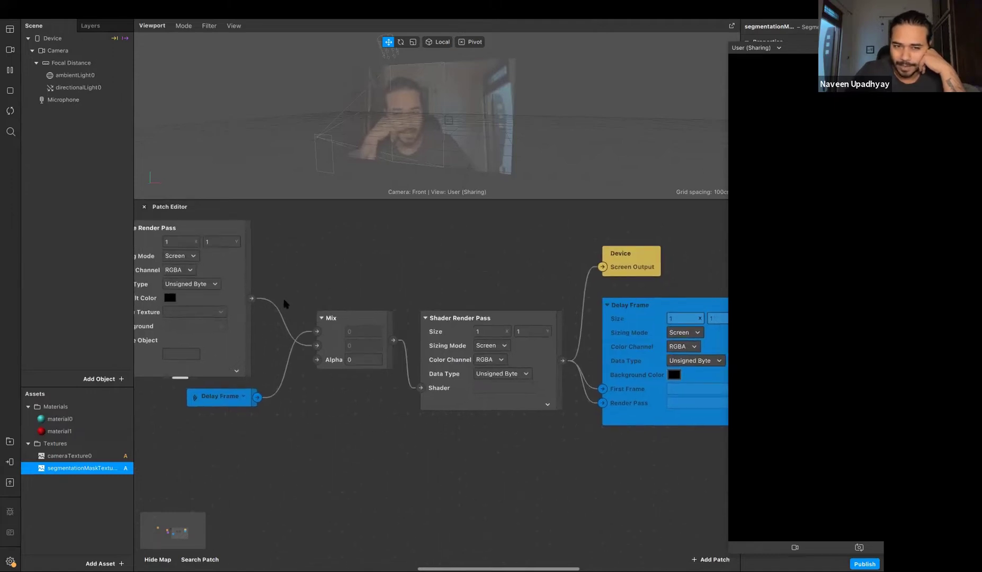
{"action": "scroll", "coordinate": [314, 302], "scroll_direction": "down", "scroll_amount": 3}
{"action": "scroll", "coordinate": [314, 302], "scroll_direction": "left", "scroll_amount": 1}
{"action": "scroll", "coordinate": [279, 309], "scroll_direction": "down", "scroll_amount": 1}
{"action": "scroll", "coordinate": [279, 309], "scroll_direction": "left", "scroll_amount": 1}
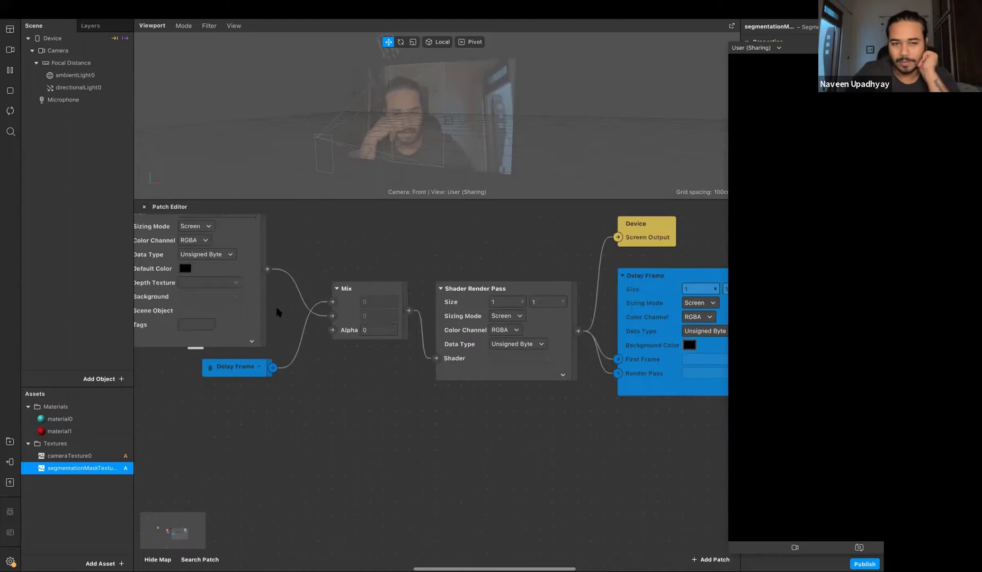
{"action": "scroll", "coordinate": [232, 314], "scroll_direction": "right", "scroll_amount": 6}
{"action": "scroll", "coordinate": [233, 314], "scroll_direction": "down", "scroll_amount": 2}
{"action": "left_click_drag", "start_coordinate": [186, 348], "coordinate": [252, 233]}
{"action": "scroll", "coordinate": [412, 336], "scroll_direction": "up", "scroll_amount": 3}
{"action": "scroll", "coordinate": [413, 337], "scroll_direction": "right", "scroll_amount": 1}
{"action": "scroll", "coordinate": [397, 333], "scroll_direction": "up", "scroll_amount": 2}
{"action": "scroll", "coordinate": [397, 333], "scroll_direction": "right", "scroll_amount": 2}
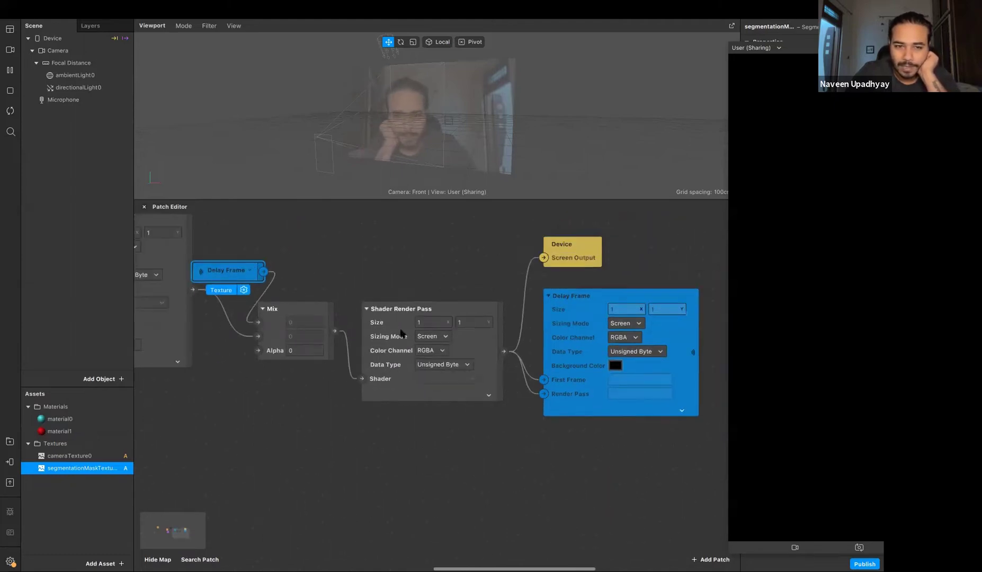
{"action": "scroll", "coordinate": [245, 273], "scroll_direction": "right", "scroll_amount": 1}
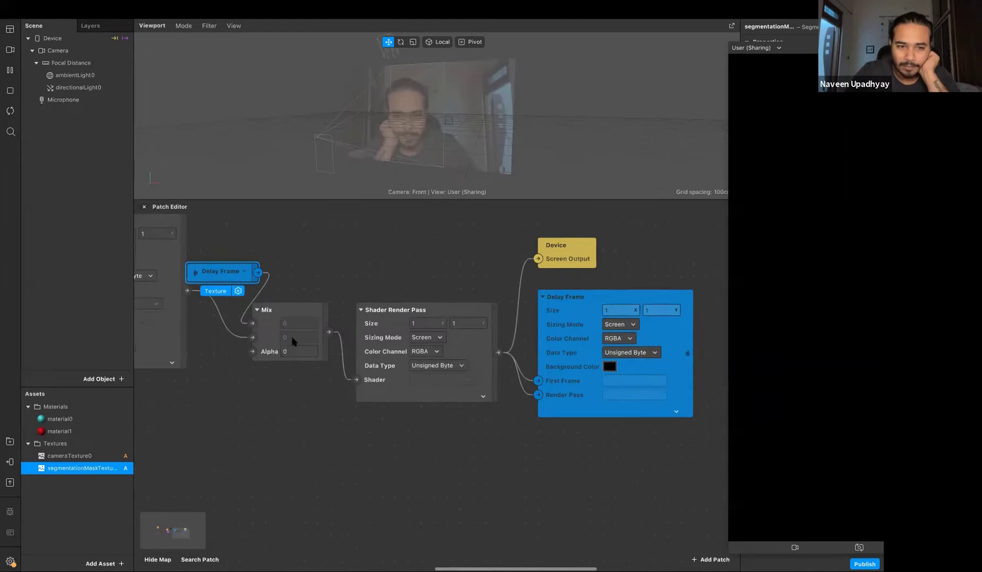
Step: Shift the Mix and Shader Render Pass patches slightly toward Device, and select the receiver's connection into Mix
{"action": "key", "text": "super+z"}
{"action": "key", "text": "super+z"}
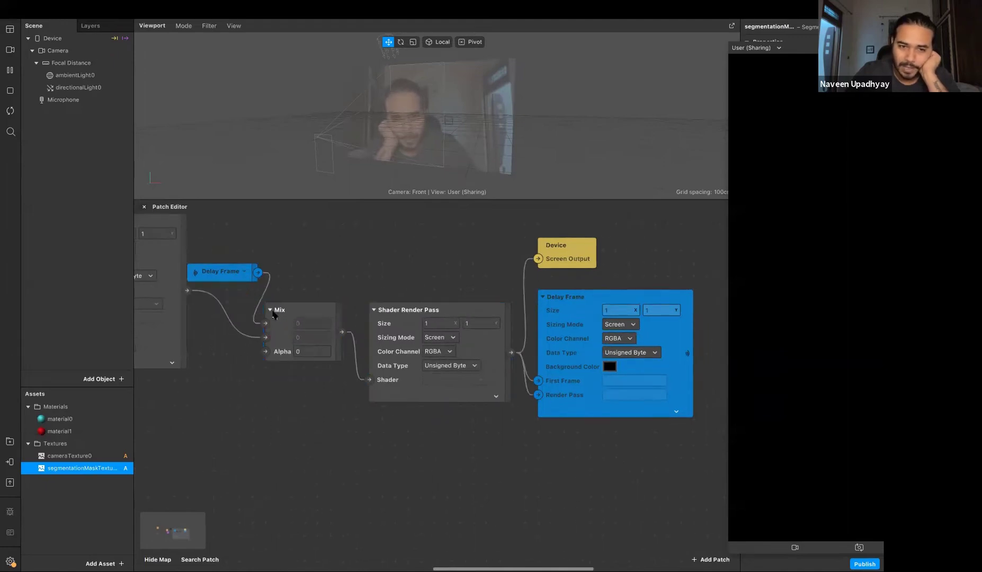
{"action": "mouse_move", "coordinate": [264, 322]}
{"action": "left_mouse_down"}
{"action": "mouse_move", "coordinate": [286, 287]}
{"action": "mouse_move", "coordinate": [264, 323]}
{"action": "left_mouse_up"}
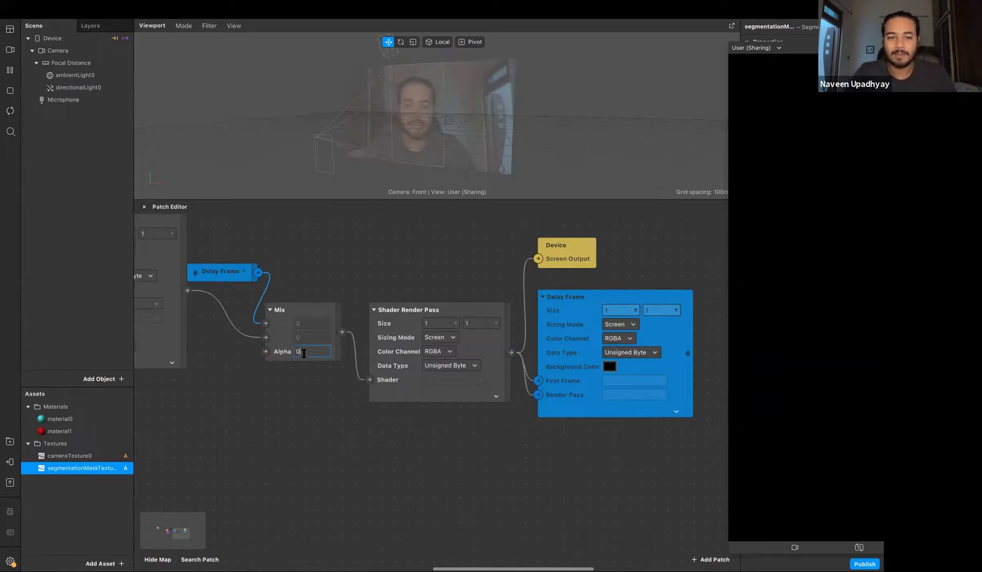
Step: Try the Mix patch's Alpha at 1 and 0.5, and return it to 0
{"action": "key", "text": "Return"}
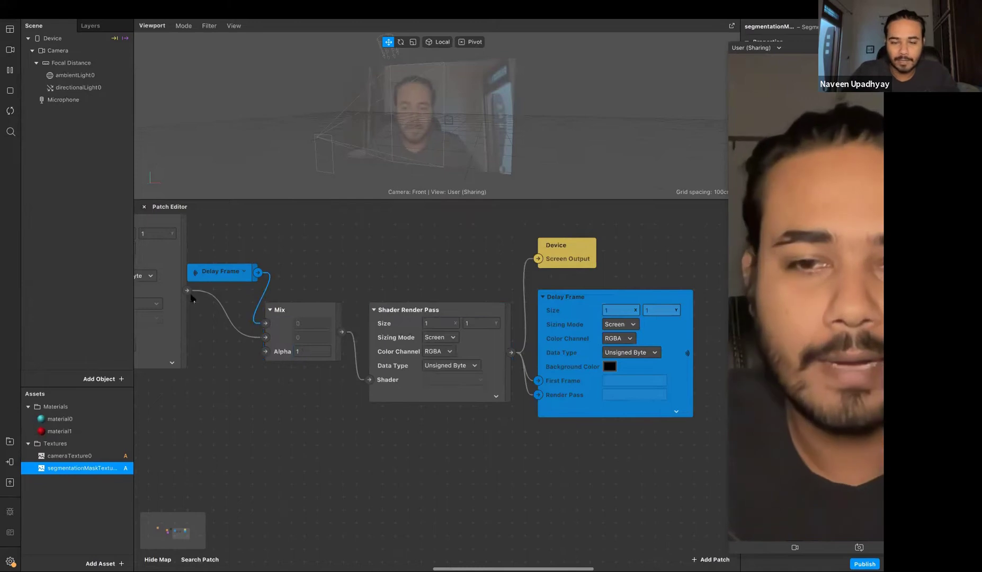
{"action": "left_click", "coordinate": [312, 351]}
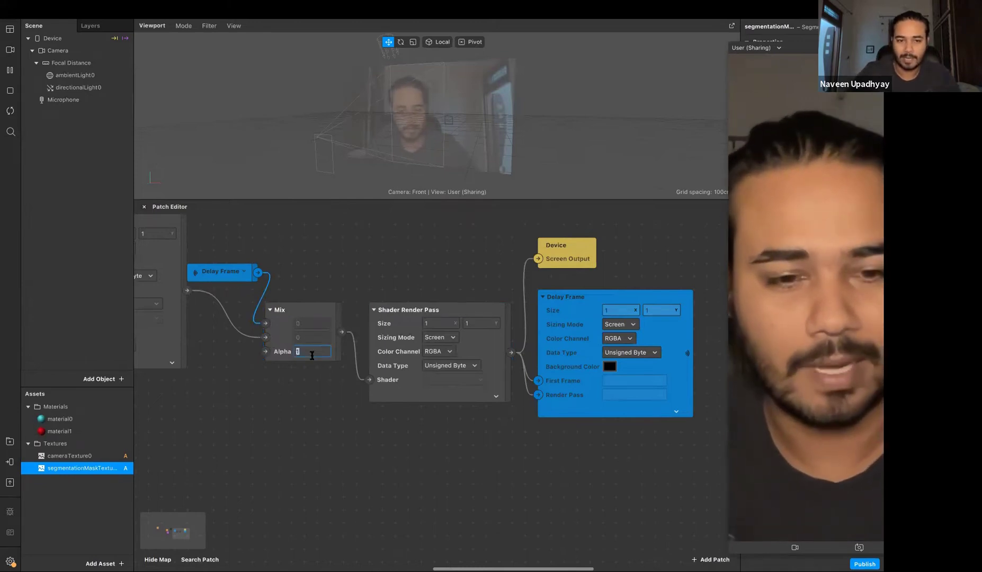
{"action": "type", "text": "0.5"}
{"action": "key", "text": "Return"}
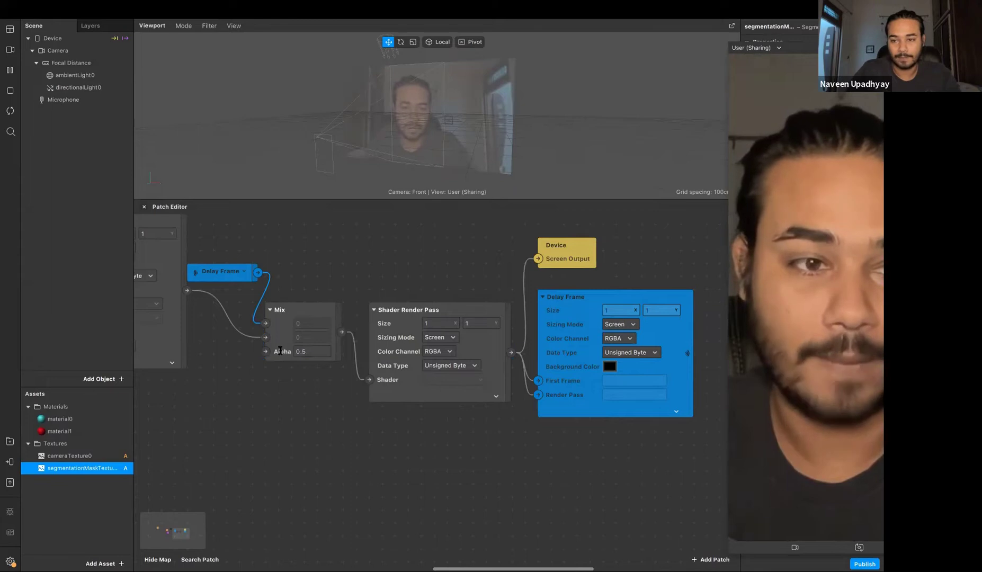
{"action": "left_click", "coordinate": [311, 352]}
{"action": "type", "text": "0"}
{"action": "key", "text": "Return"}
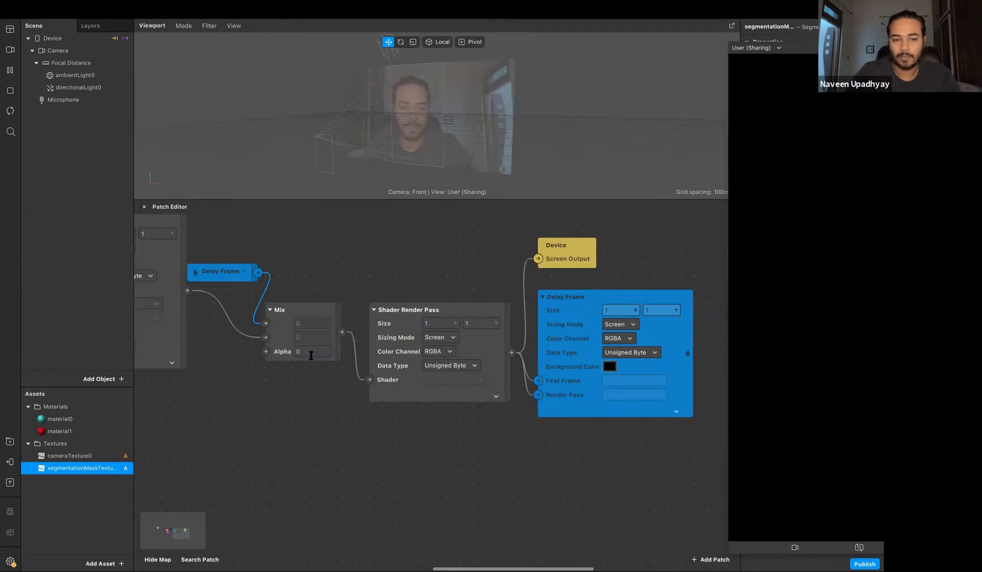
Step: Raise the Delay Frame receiver slightly above Mix, and review the loop from the Scene Render Pass to Delay Frame
{"action": "mouse_move", "coordinate": [246, 278]}
{"action": "left_mouse_down"}
{"action": "mouse_move", "coordinate": [246, 255]}
{"action": "mouse_move", "coordinate": [246, 265]}
{"action": "left_mouse_up"}
{"action": "left_click", "coordinate": [178, 303]}
{"action": "left_click", "coordinate": [584, 385]}
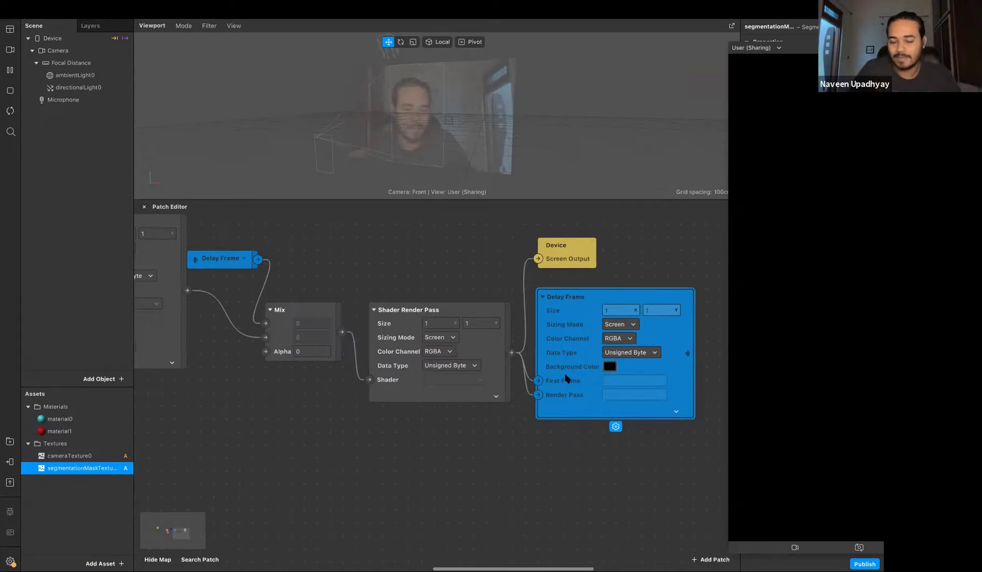
{"action": "scroll", "coordinate": [566, 378], "scroll_direction": "down", "scroll_amount": 5}
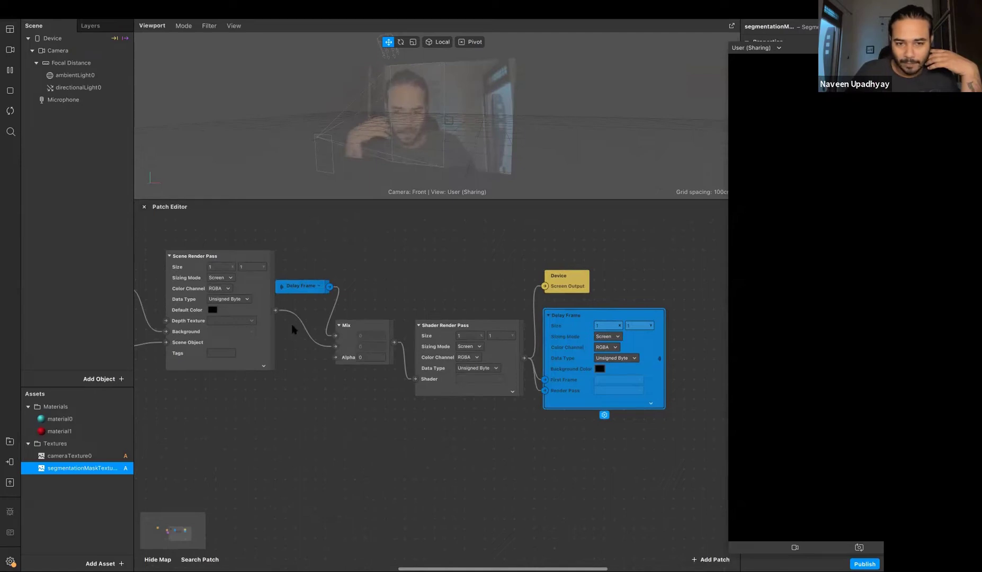
{"action": "left_click_drag", "start_coordinate": [275, 310], "coordinate": [325, 347]}
{"action": "left_click", "coordinate": [338, 382]}
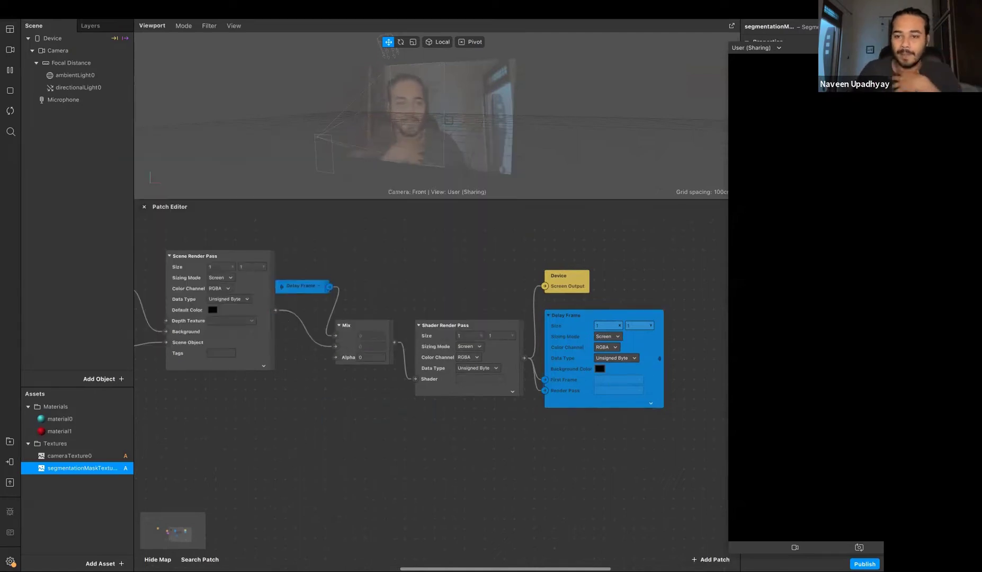
Step: Set the Delay Frame patch's background color to green, hex 00C700
{"action": "left_click", "coordinate": [599, 368]}
{"action": "left_click", "coordinate": [279, 167]}
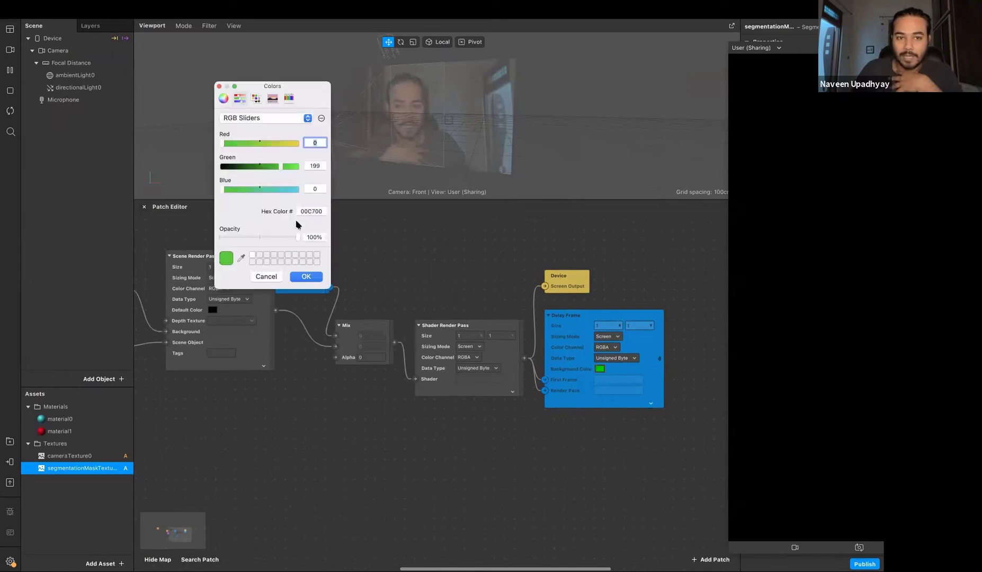
{"action": "left_click", "coordinate": [306, 276]}
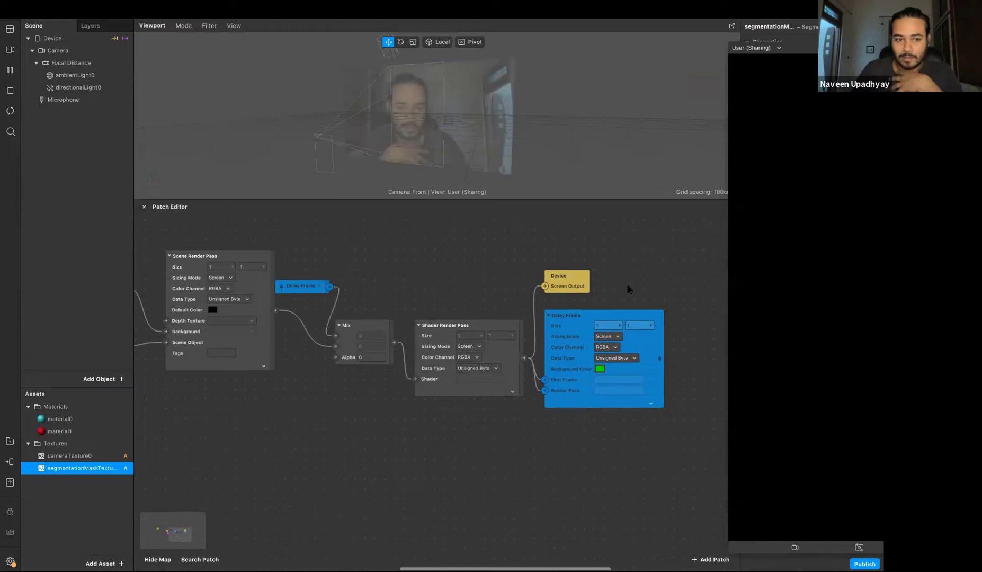
Step: Try green 00A200 as the Scene Render Pass default color, and restore it to black 000000
{"action": "left_click", "coordinate": [212, 310]}
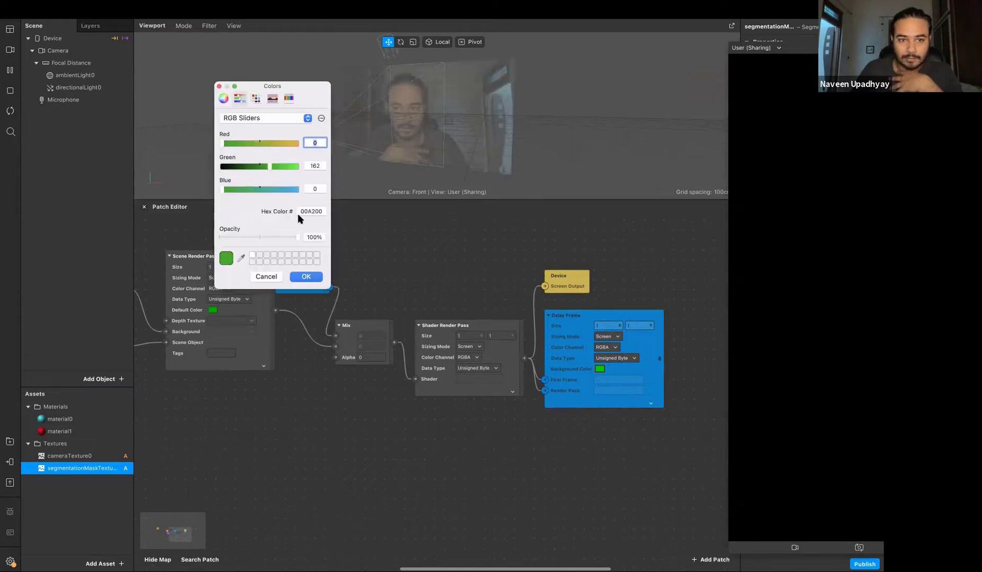
{"action": "left_click", "coordinate": [307, 277]}
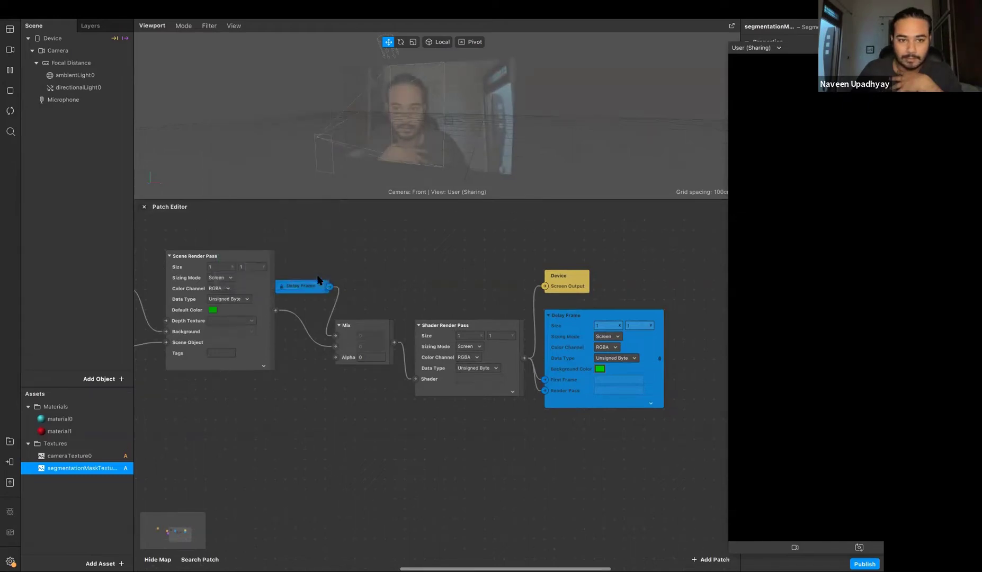
{"action": "left_click", "coordinate": [213, 310]}
{"action": "left_click_drag", "start_coordinate": [236, 170], "coordinate": [212, 241]}
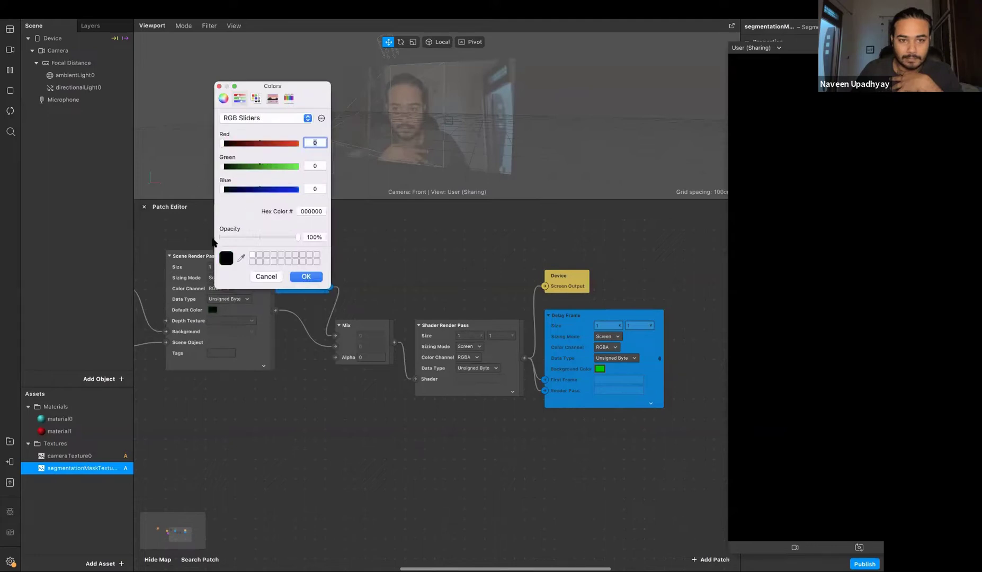
{"action": "left_click", "coordinate": [305, 277]}
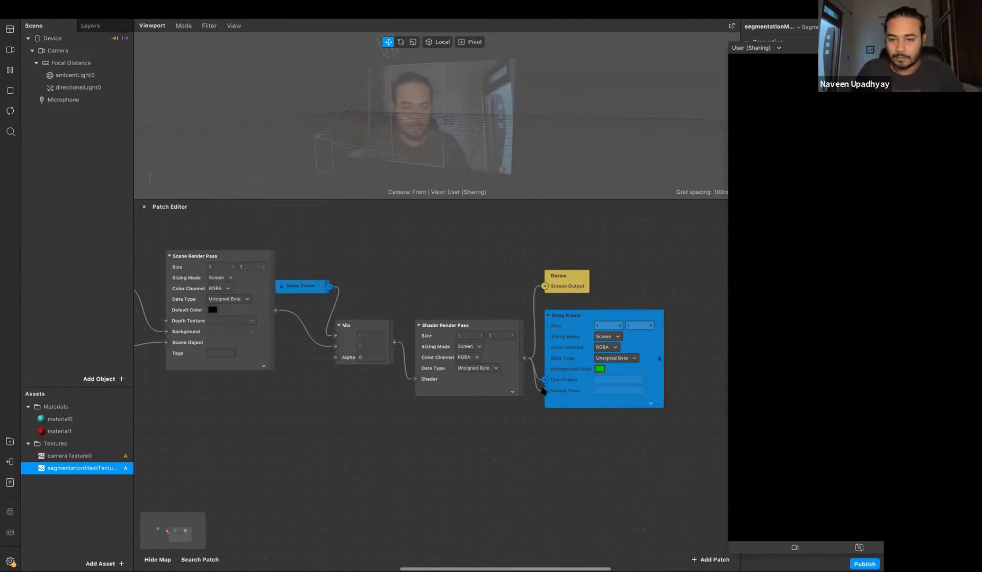
Step: Disconnect the Shader Render Pass from Delay Frame's First Frame input, and set Delay Frame's background color to turquoise 00C7C4
{"action": "left_click_drag", "start_coordinate": [543, 382], "coordinate": [524, 371]}
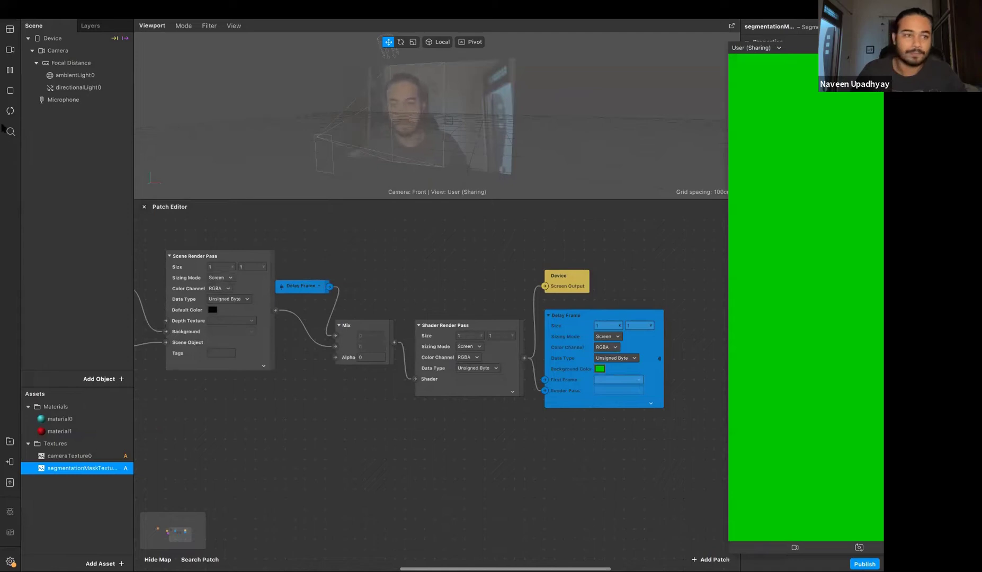
{"action": "scroll", "coordinate": [544, 355], "scroll_direction": "right", "scroll_amount": 4}
{"action": "scroll", "coordinate": [543, 355], "scroll_direction": "down", "scroll_amount": 3}
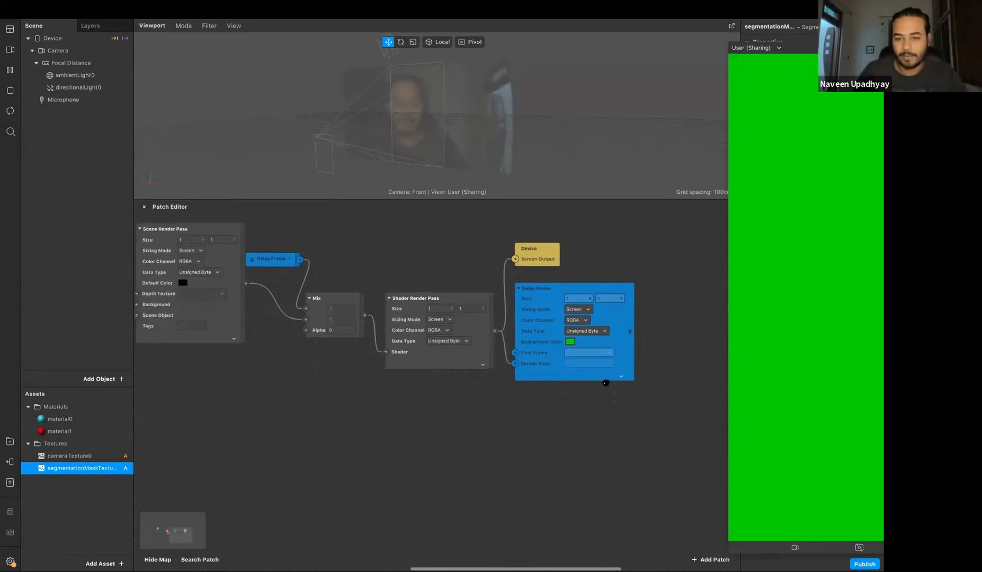
{"action": "scroll", "coordinate": [551, 368], "scroll_direction": "up", "scroll_amount": 3}
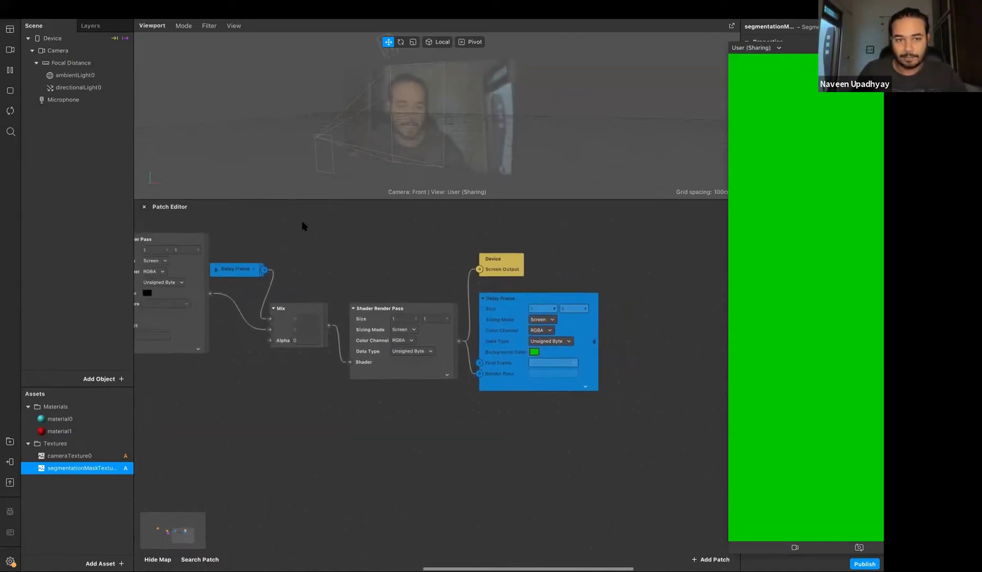
{"action": "scroll", "coordinate": [313, 276], "scroll_direction": "left", "scroll_amount": 1}
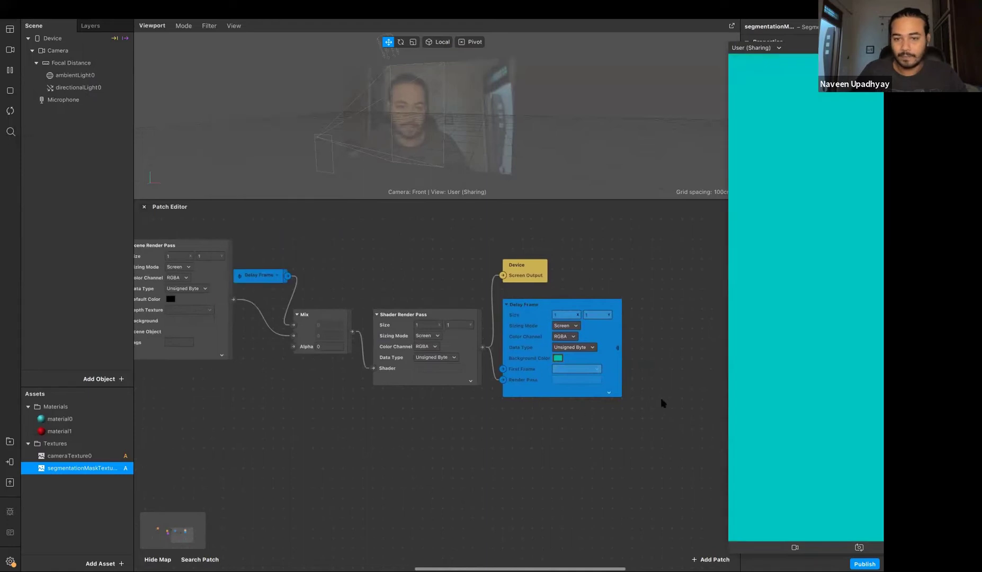
Step: Move the floating preview window further over the workspace to expose more of it, keeping the Delay Frame patch in view
{"action": "left_click_drag", "start_coordinate": [770, 46], "coordinate": [656, 49]}
{"action": "scroll", "coordinate": [466, 445], "scroll_direction": "right", "scroll_amount": 5}
{"action": "scroll", "coordinate": [466, 445], "scroll_direction": "down", "scroll_amount": 2}
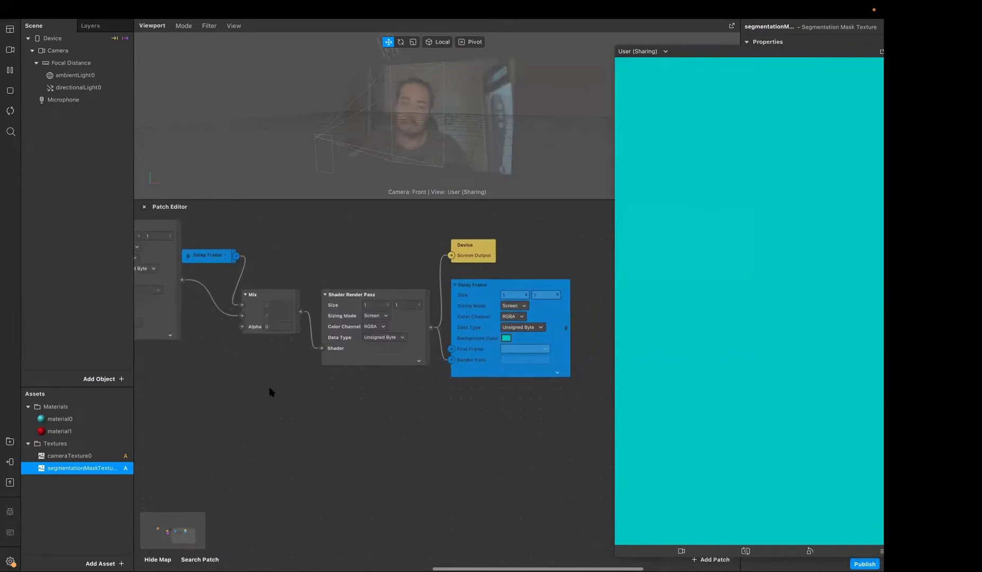
Step: Set the Delay Frame patch's background color to black using the color wheel
{"action": "left_click", "coordinate": [506, 340]}
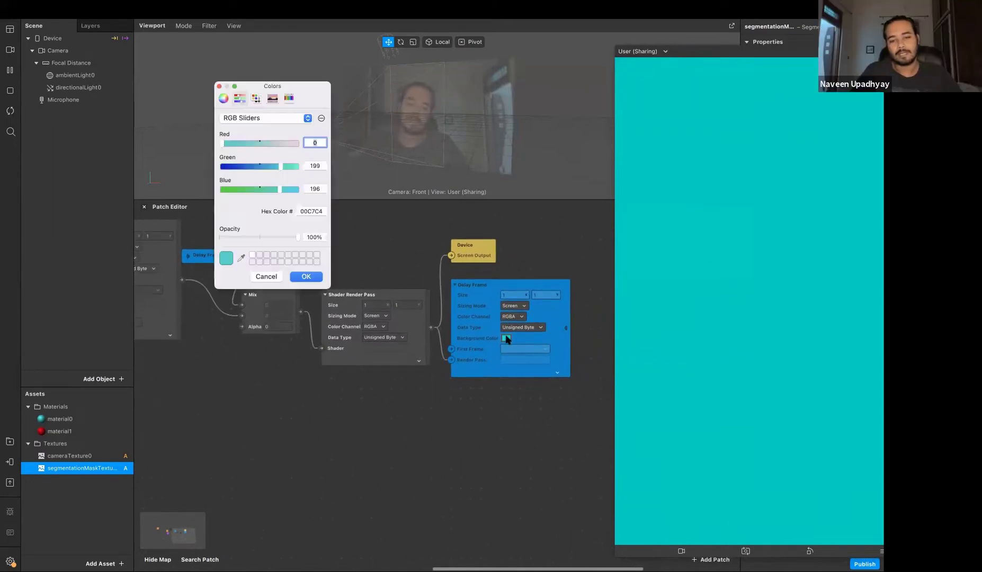
{"action": "left_click", "coordinate": [223, 98]}
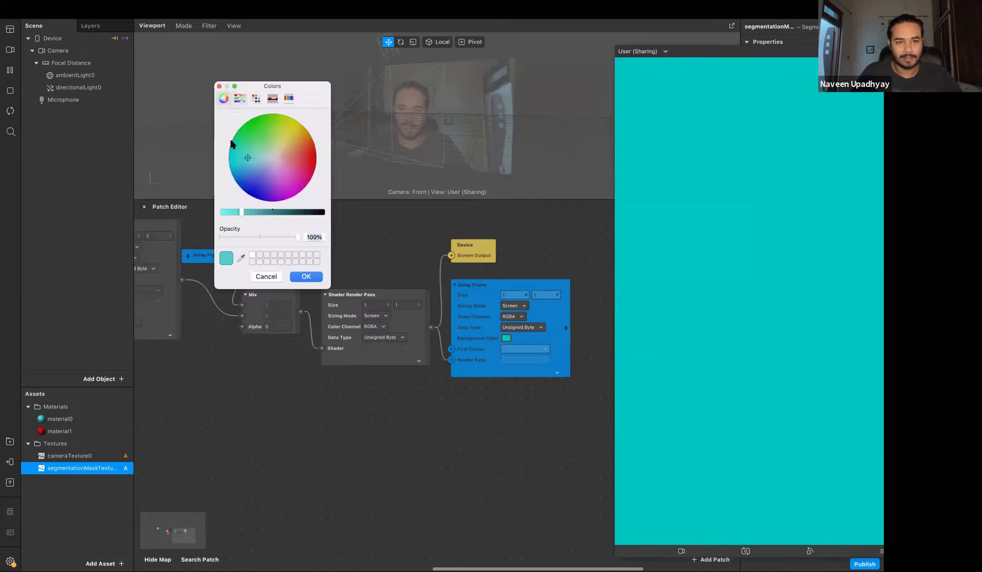
{"action": "left_click", "coordinate": [306, 277]}
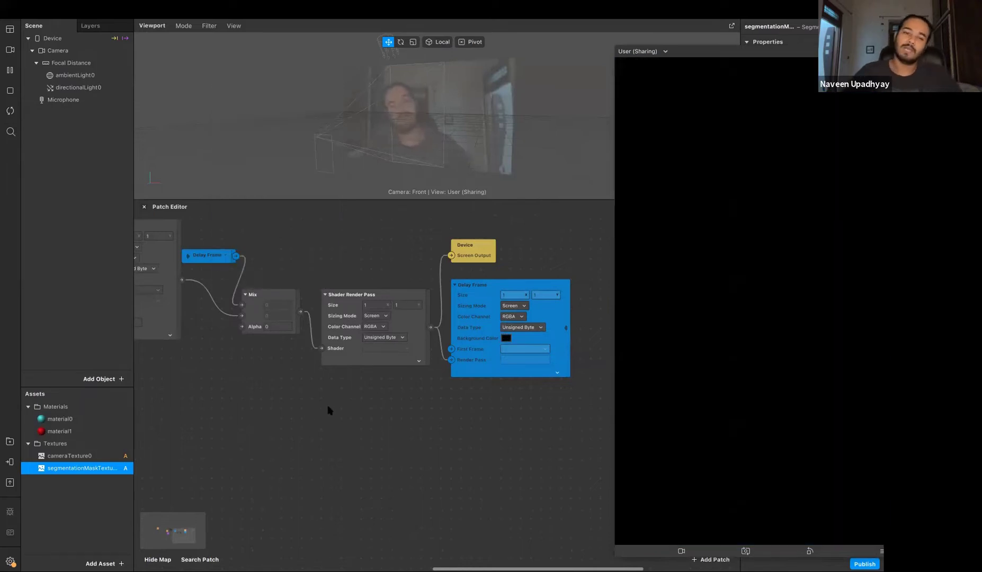
Step: Try Alpha values of 0.5 and 0.1 on the Mix patch, and restore Alpha to 0
{"action": "scroll", "coordinate": [328, 410], "scroll_direction": "down", "scroll_amount": 5}
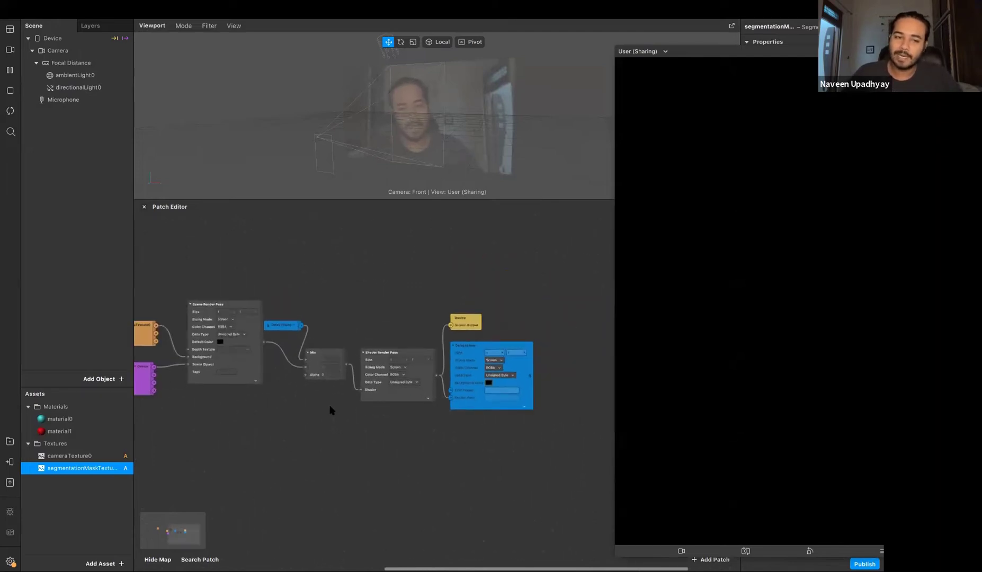
{"action": "scroll", "coordinate": [329, 409], "scroll_direction": "up", "scroll_amount": 5}
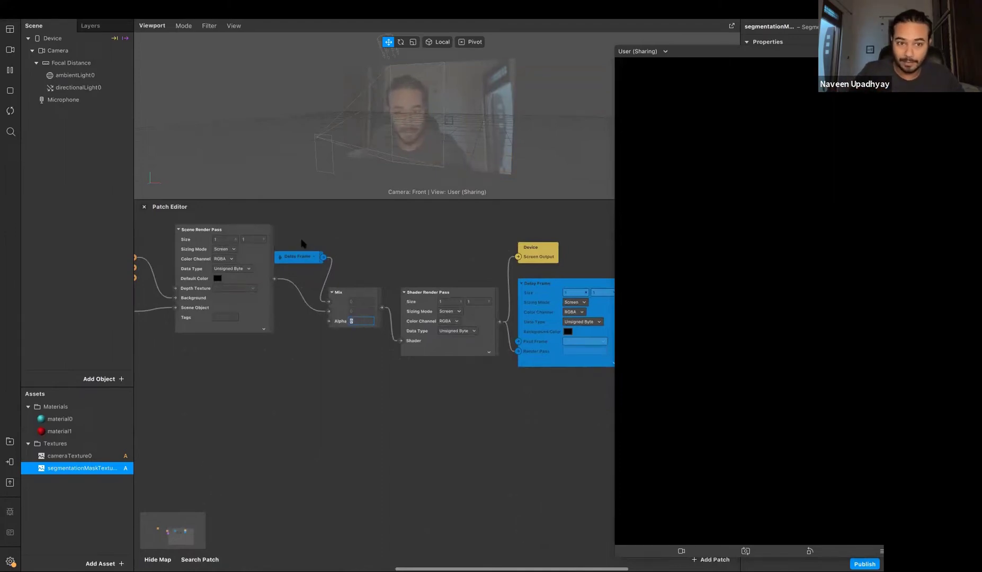
{"action": "left_click", "coordinate": [271, 288]}
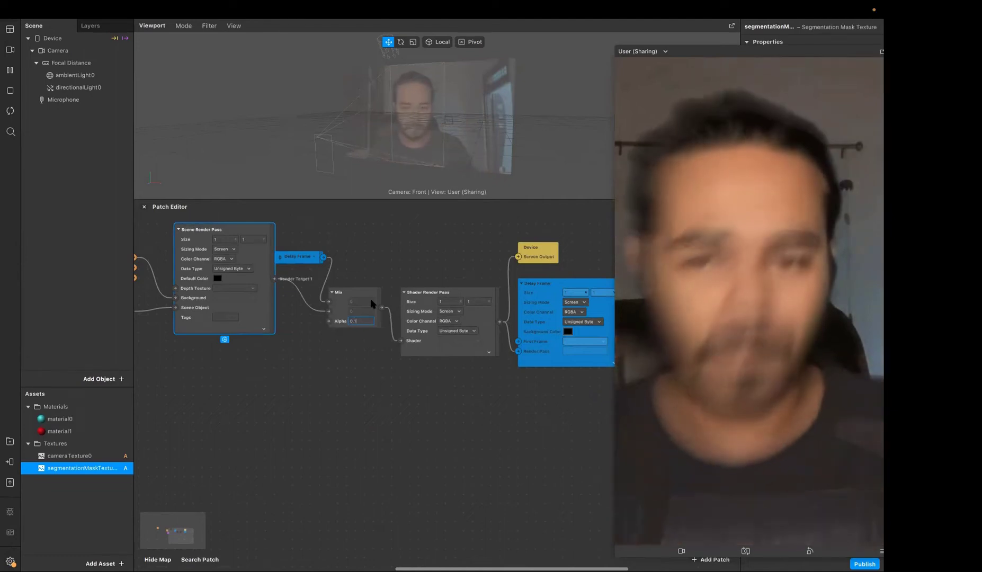
{"action": "left_click", "coordinate": [372, 377]}
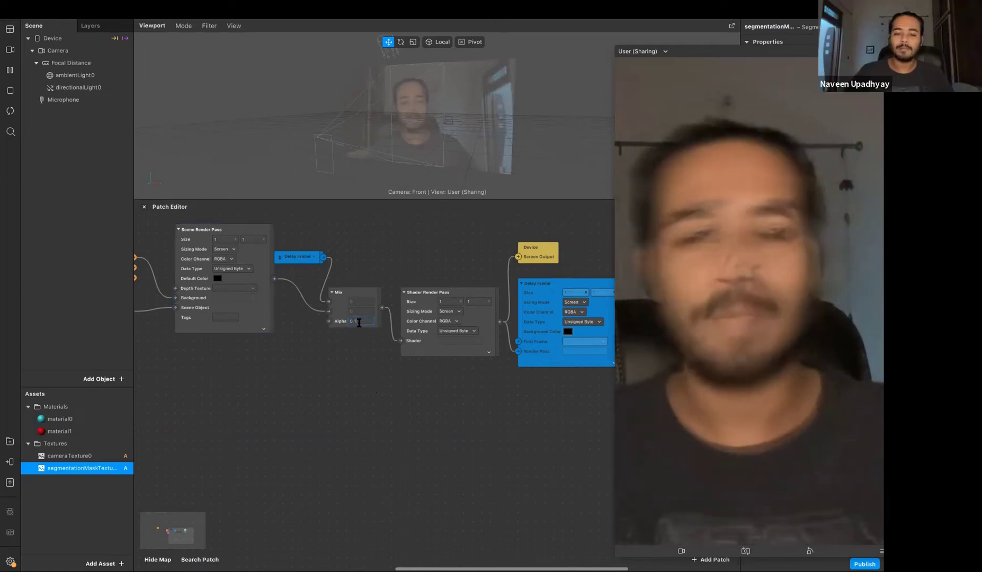
{"action": "key", "text": "BackSpace"}
{"action": "key", "text": "BackSpace"}
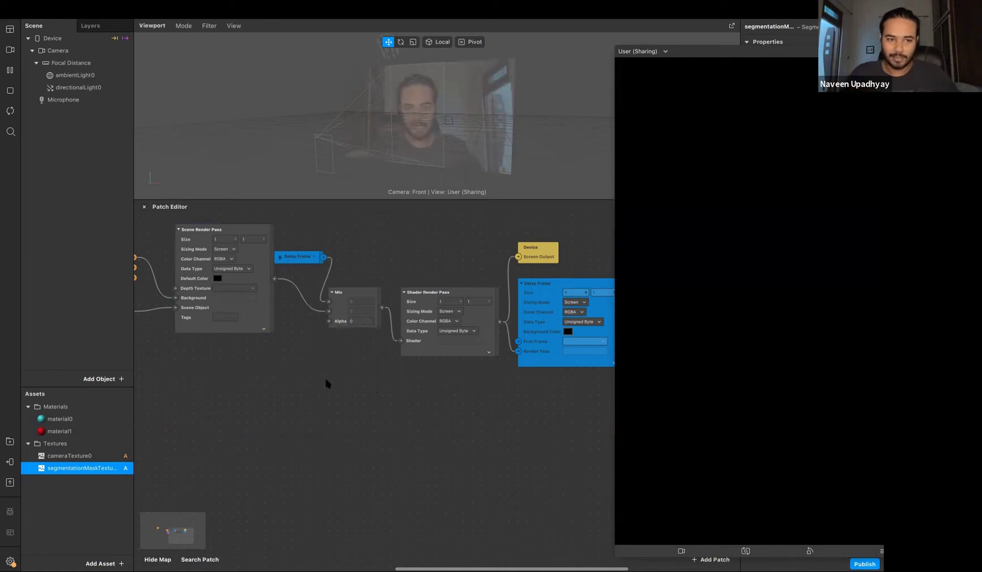
Step: Try to connect the camera texture's output to the Delay Frame patch's First Frame input
{"action": "scroll", "coordinate": [291, 371], "scroll_direction": "down", "scroll_amount": 2}
{"action": "scroll", "coordinate": [291, 371], "scroll_direction": "left", "scroll_amount": 2}
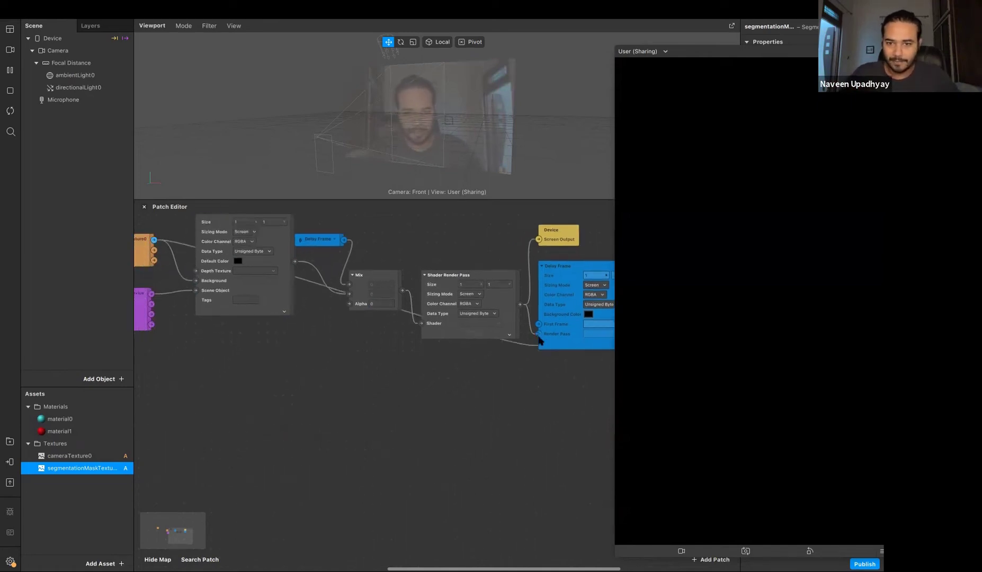
{"action": "left_click_drag", "start_coordinate": [538, 324], "coordinate": [538, 325]}
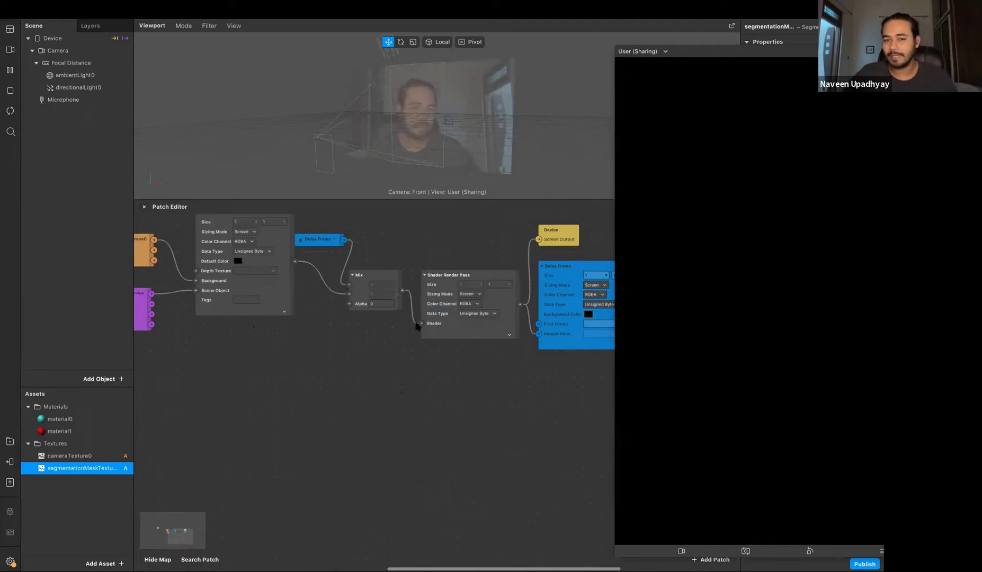
Step: Examine how the Scene Render Pass and the Delay Frame receiver feed the Mix patch ahead of the Shader Render Pass
{"action": "left_click", "coordinate": [383, 306]}
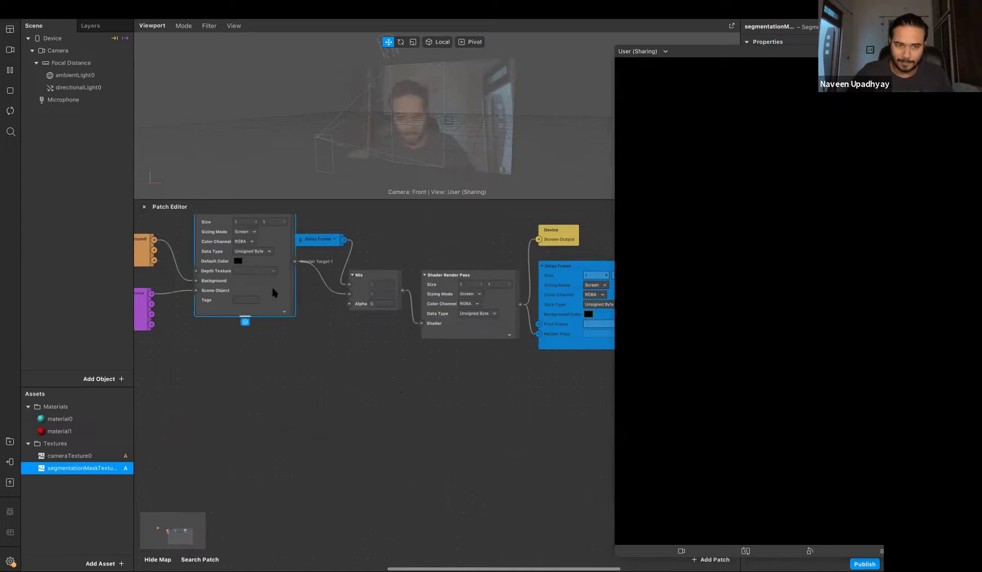
{"action": "left_click", "coordinate": [296, 341]}
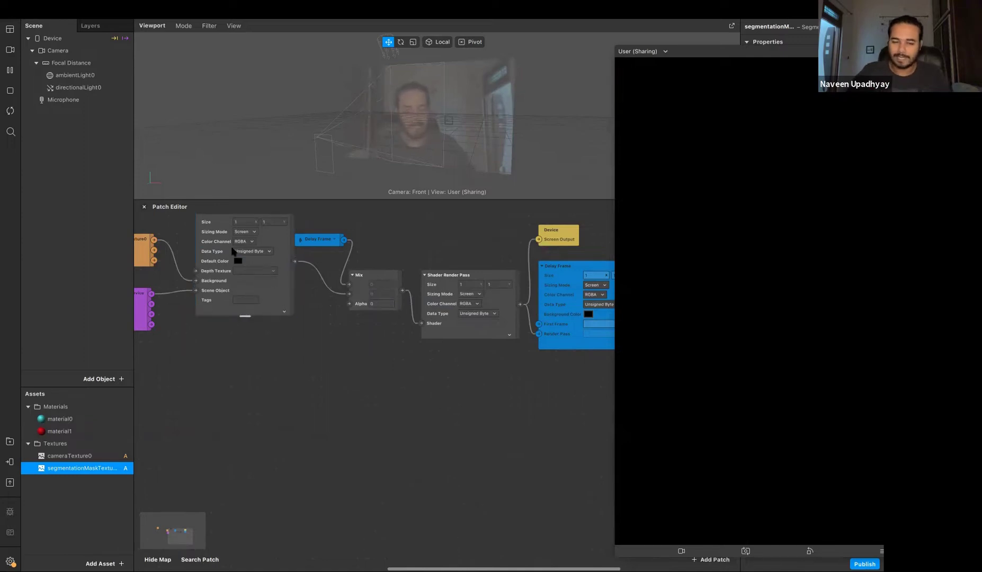
{"action": "left_click", "coordinate": [293, 292]}
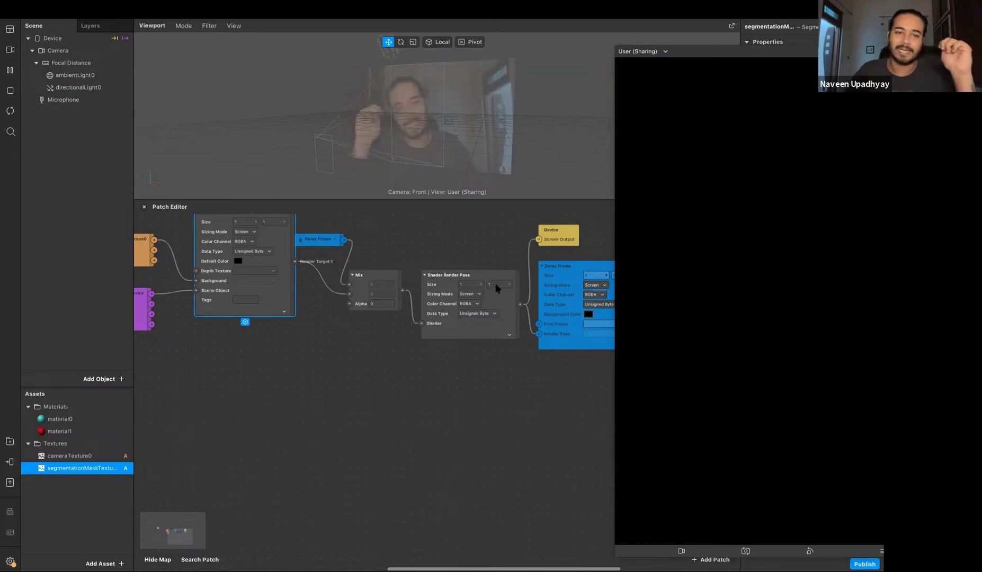
{"action": "left_click", "coordinate": [370, 349]}
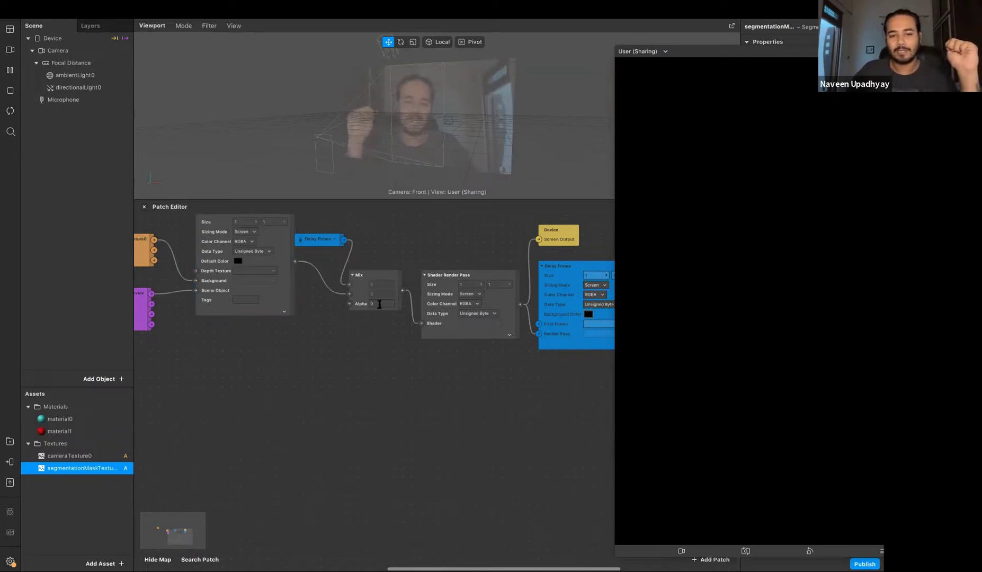
{"action": "left_click", "coordinate": [325, 242]}
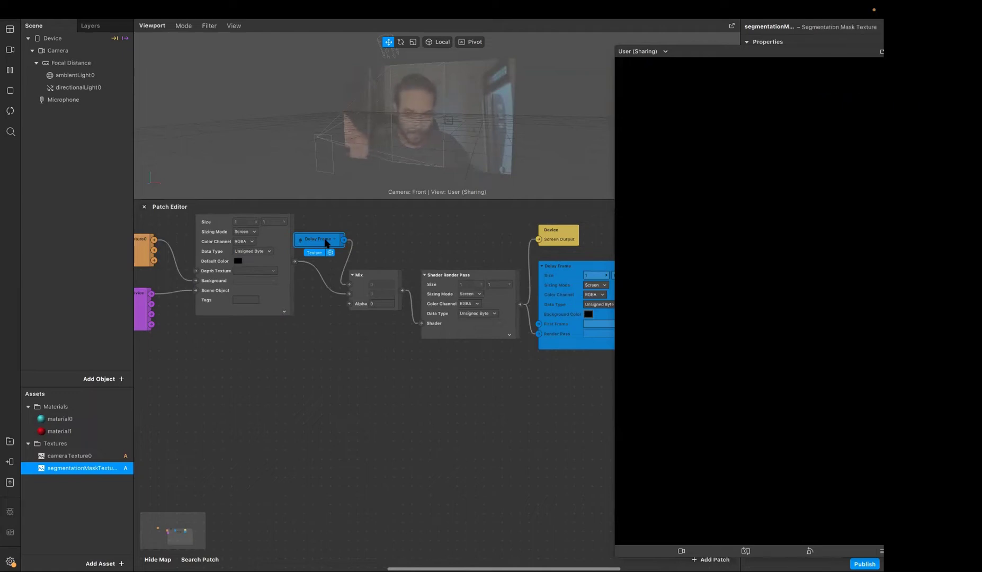
{"action": "left_click", "coordinate": [271, 290]}
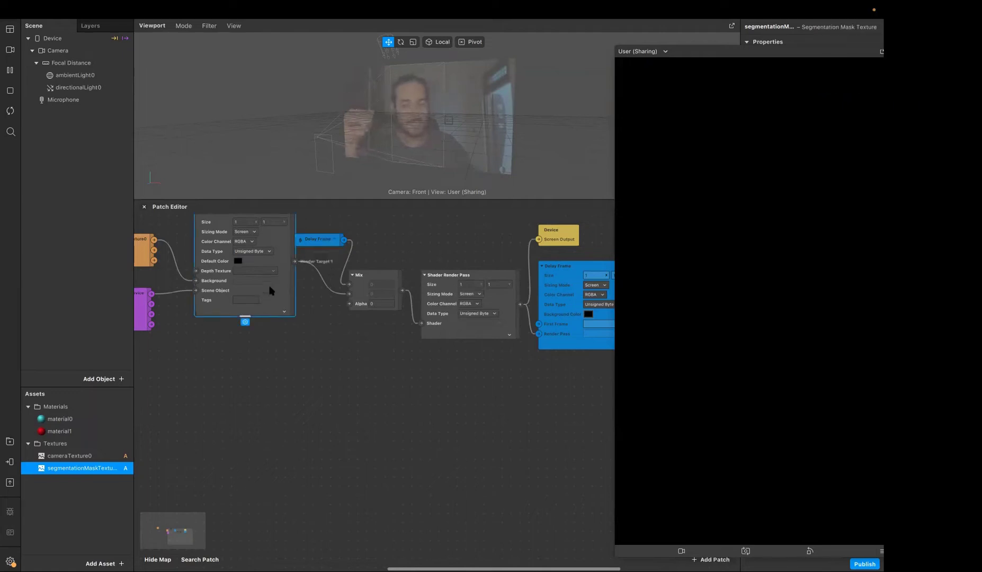
Step: Set the Mix patch's Alpha to 100
{"action": "left_click_drag", "start_coordinate": [241, 295], "coordinate": [223, 313]}
{"action": "scroll", "coordinate": [333, 352], "scroll_direction": "up", "scroll_amount": 5}
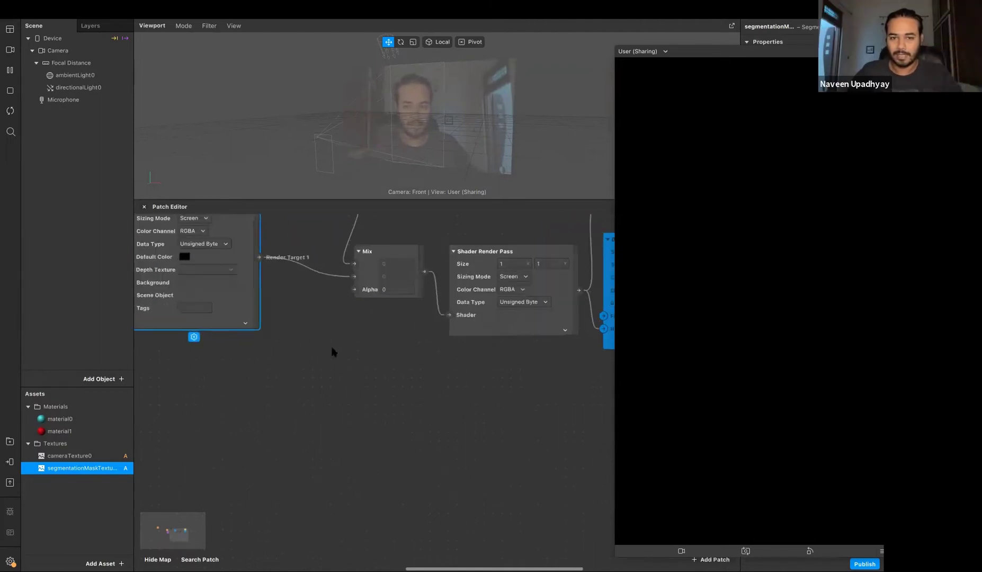
{"action": "scroll", "coordinate": [336, 351], "scroll_direction": "left", "scroll_amount": 5}
{"action": "scroll", "coordinate": [336, 351], "scroll_direction": "up", "scroll_amount": 4}
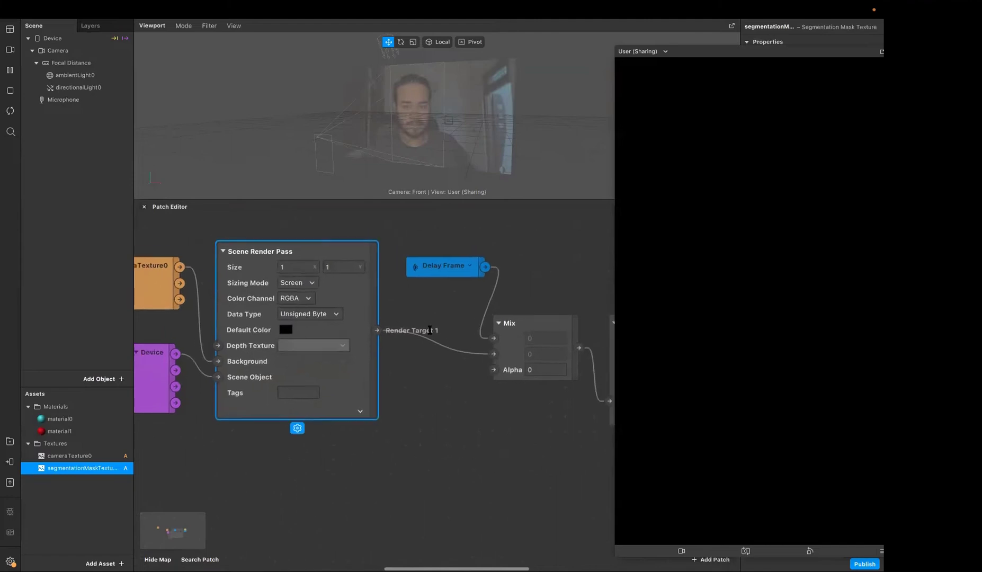
{"action": "scroll", "coordinate": [430, 330], "scroll_direction": "right", "scroll_amount": 5}
{"action": "scroll", "coordinate": [430, 330], "scroll_direction": "down", "scroll_amount": 2}
{"action": "left_click", "coordinate": [436, 327]}
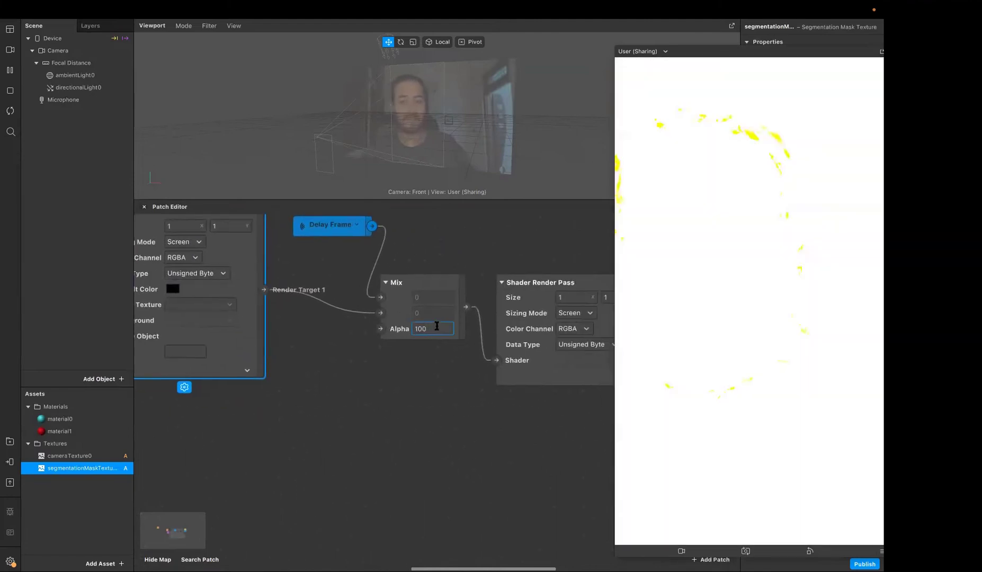
Step: Set the Mix patch's Alpha to 0.1
{"action": "type", "text": ".1"}
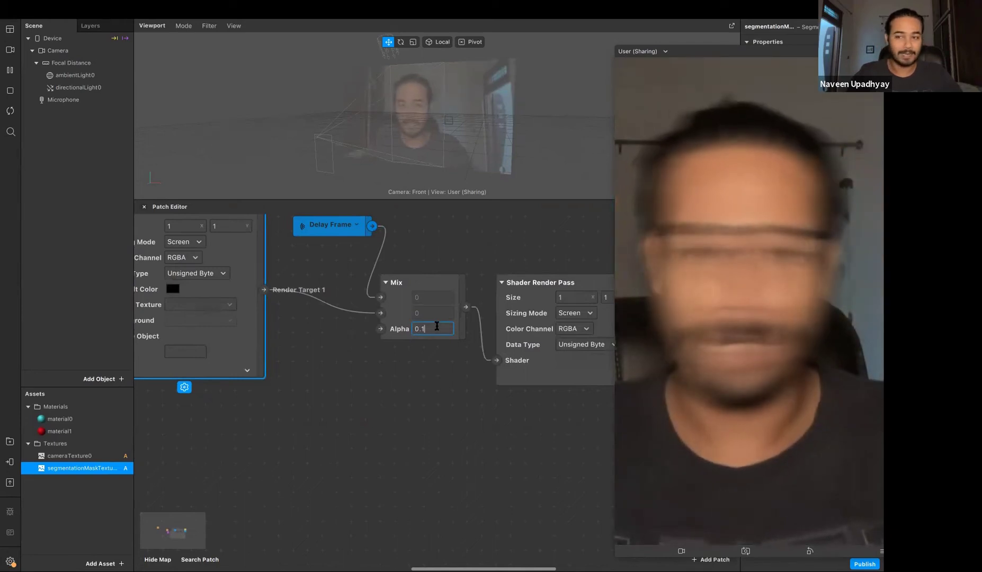
{"action": "left_click", "coordinate": [358, 235]}
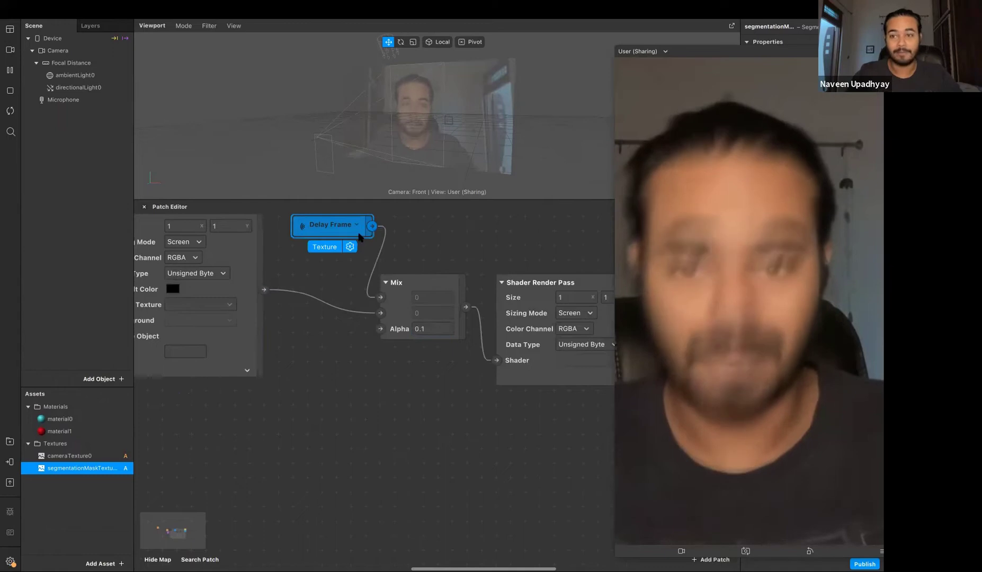
{"action": "left_click", "coordinate": [245, 290]}
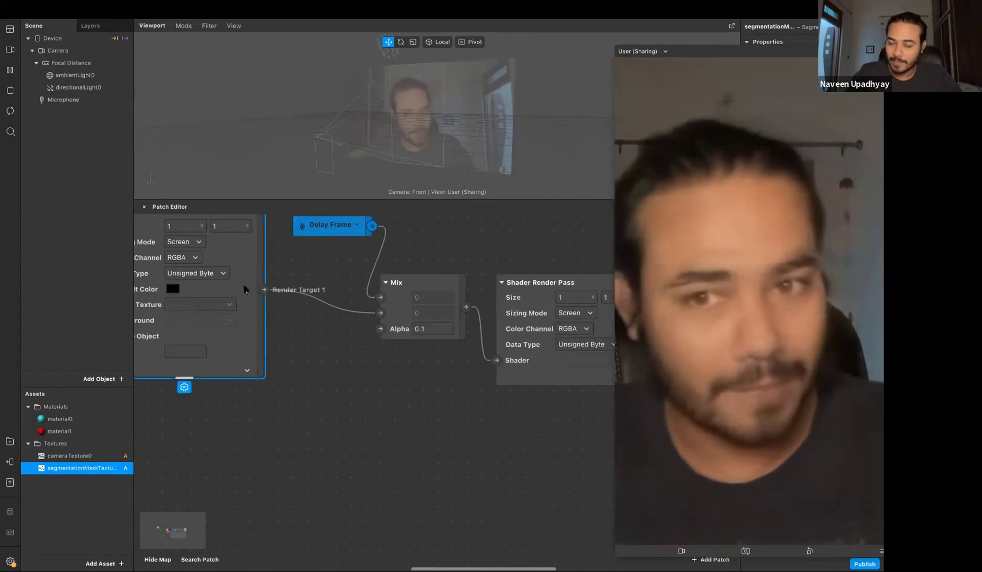
Step: Lower the Mix patch's Alpha to 0.01 for a stronger trail effect
{"action": "left_click", "coordinate": [438, 329]}
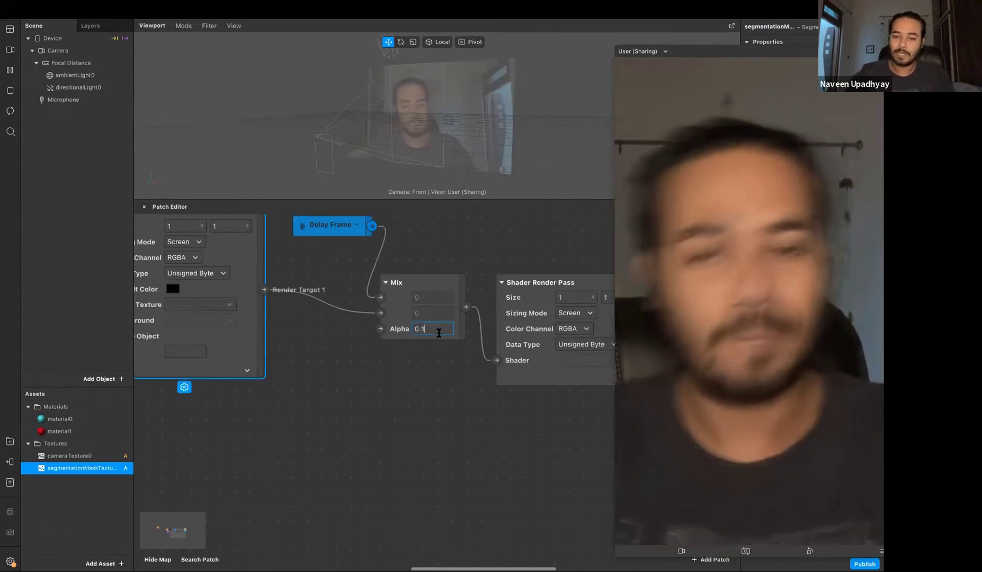
{"action": "key", "text": "BackSpace"}
{"action": "key", "text": "BackSpace"}
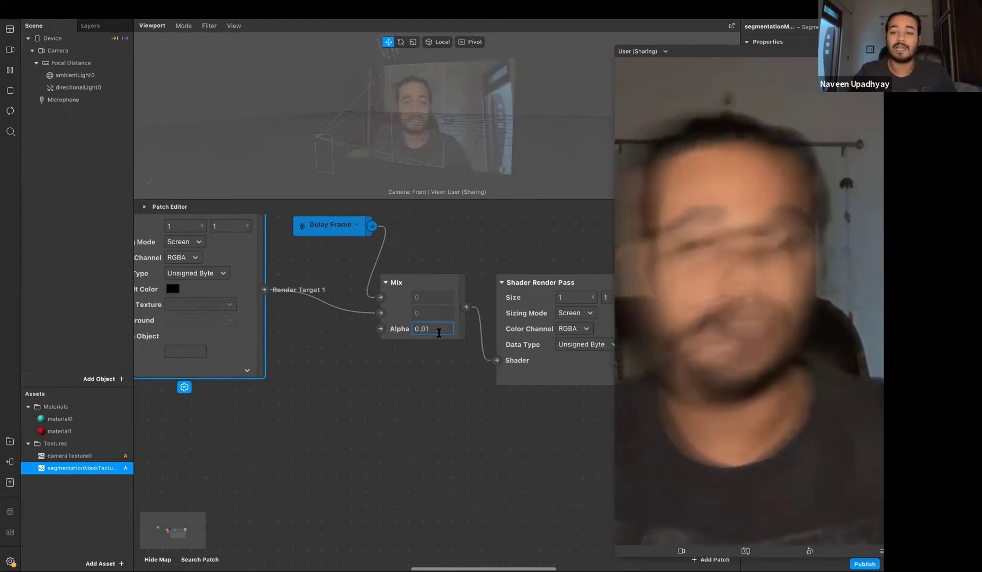
{"action": "key", "text": "Return"}
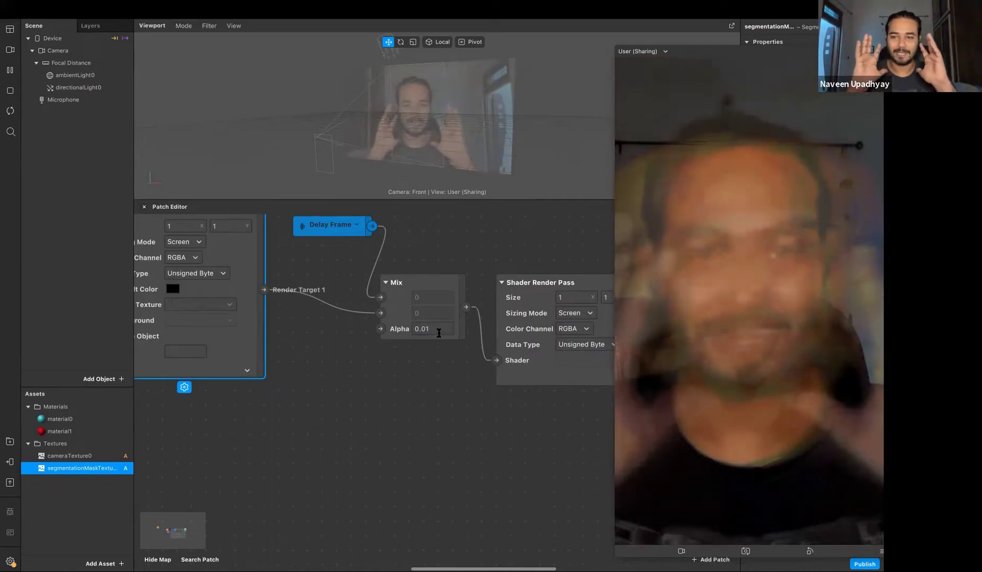
{"action": "left_click", "coordinate": [400, 380]}
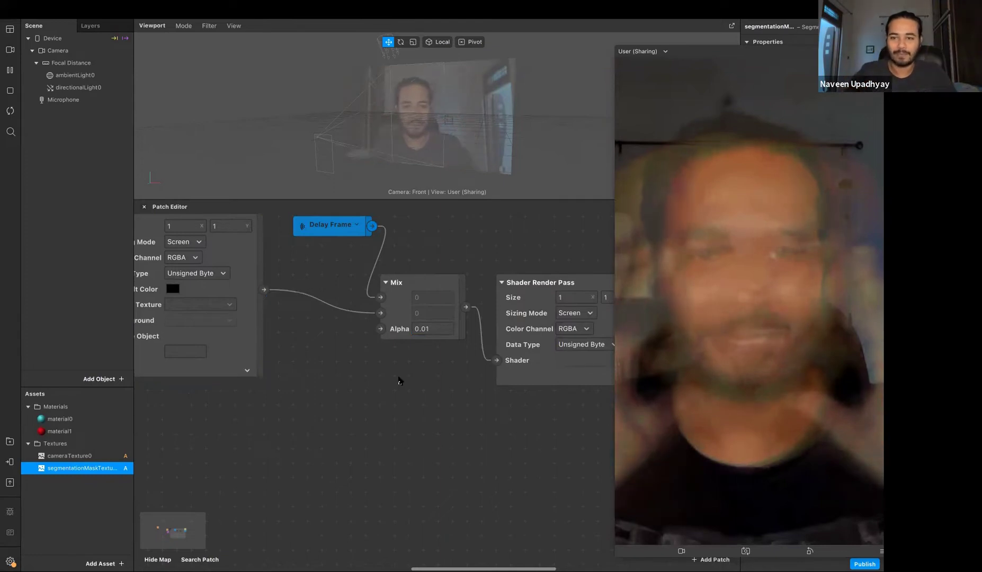
Step: Connect the first output of the cameraTexture0 patch to the First Frame input of the Delay Frame patch
{"action": "scroll", "coordinate": [313, 425], "scroll_direction": "down", "scroll_amount": 5}
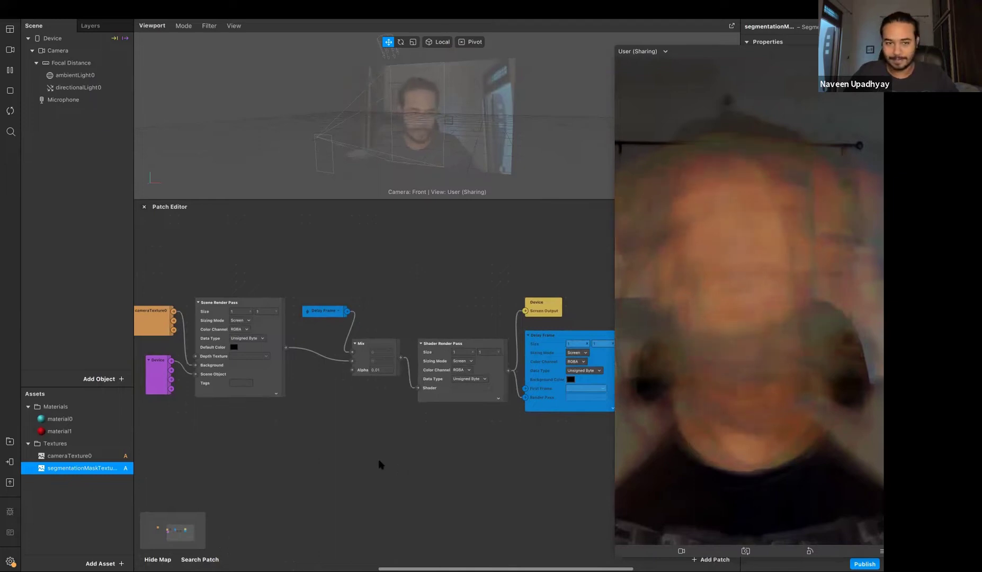
{"action": "scroll", "coordinate": [280, 482], "scroll_direction": "down", "scroll_amount": 2}
{"action": "scroll", "coordinate": [281, 482], "scroll_direction": "right", "scroll_amount": 1}
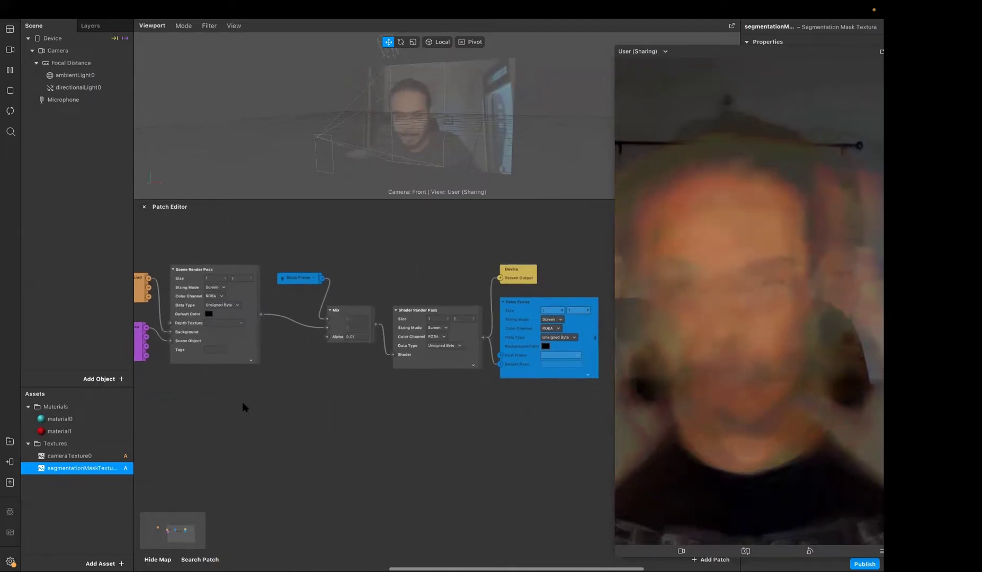
{"action": "left_click_drag", "start_coordinate": [149, 279], "coordinate": [500, 356]}
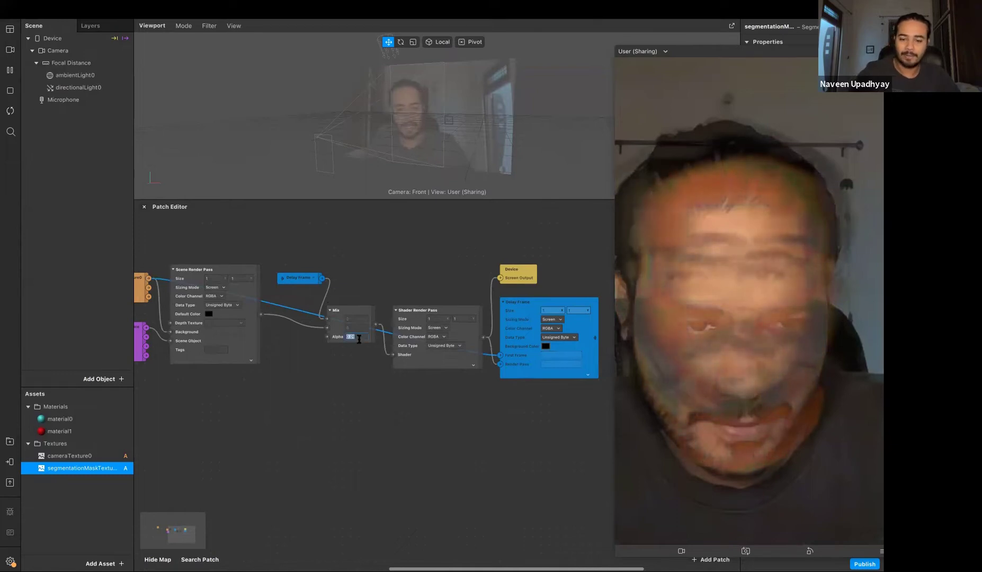
Step: Set the Mix patch's Alpha to 0 and restart the effect preview
{"action": "type", "text": "0"}
{"action": "key", "text": "Return"}
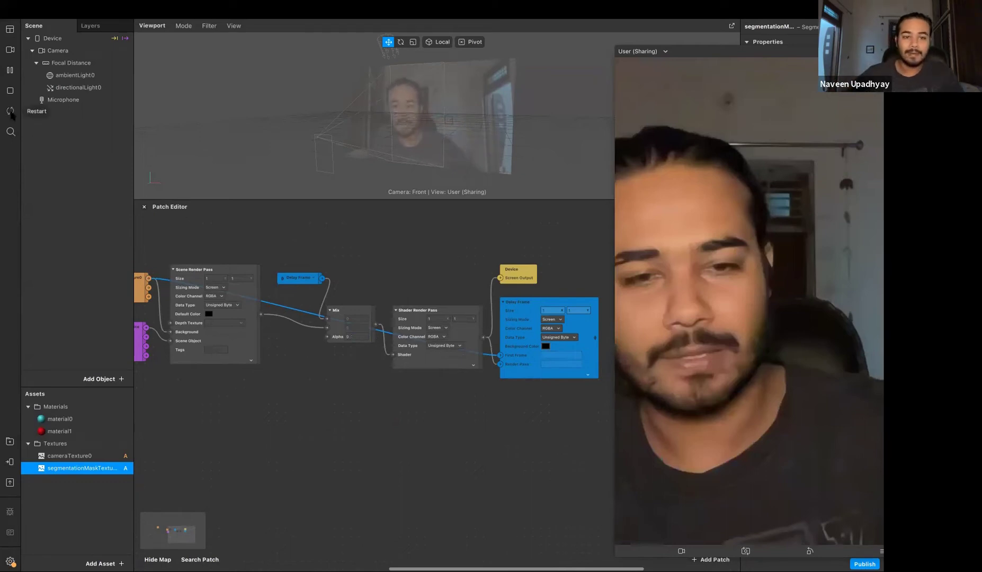
{"action": "left_click", "coordinate": [11, 111]}
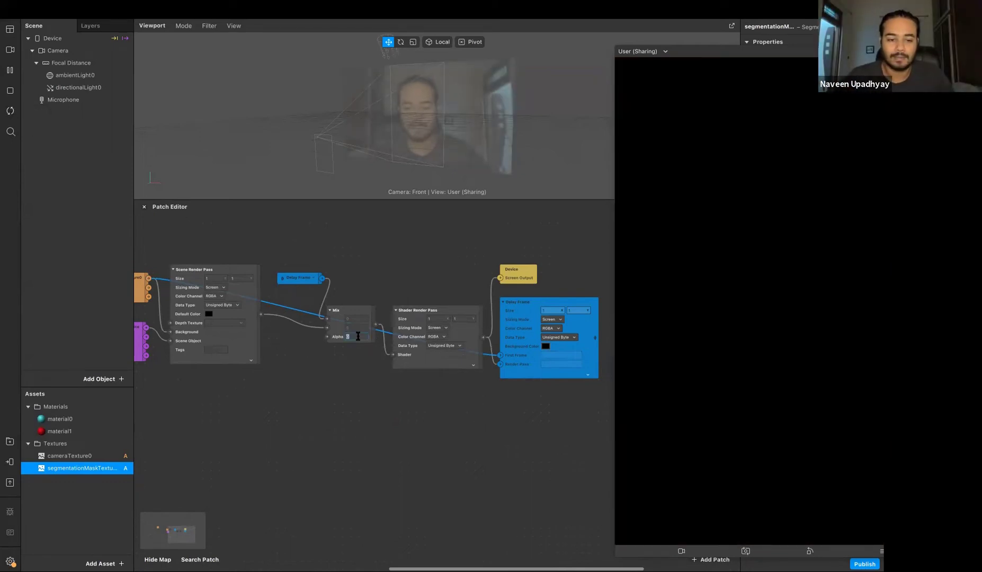
Step: Set the Mix patch's Alpha to 1
{"action": "type", "text": "1"}
{"action": "key", "text": "Return"}
{"action": "scroll", "coordinate": [345, 396], "scroll_direction": "left", "scroll_amount": 2}
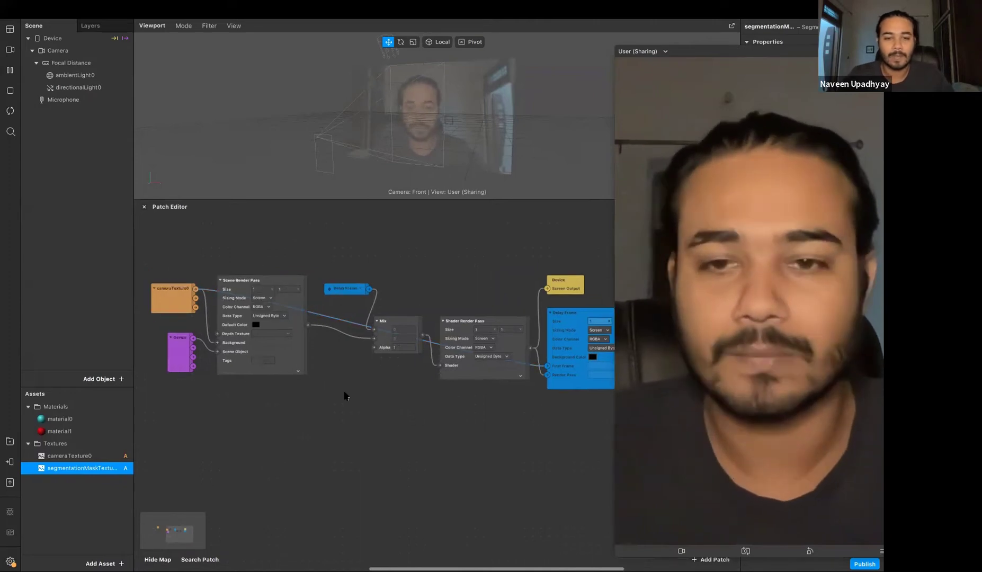
Step: Examine how the Mix patch blends the Delay Frame and Scene Render Pass outputs through its Alpha value
{"action": "scroll", "coordinate": [288, 343], "scroll_direction": "up", "scroll_amount": 3}
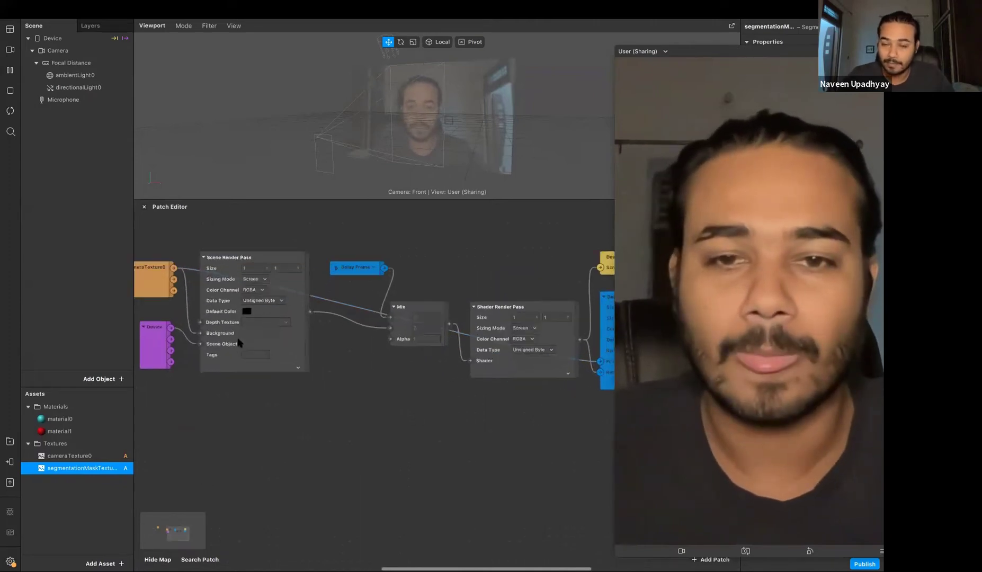
{"action": "scroll", "coordinate": [238, 344], "scroll_direction": "up", "scroll_amount": 5}
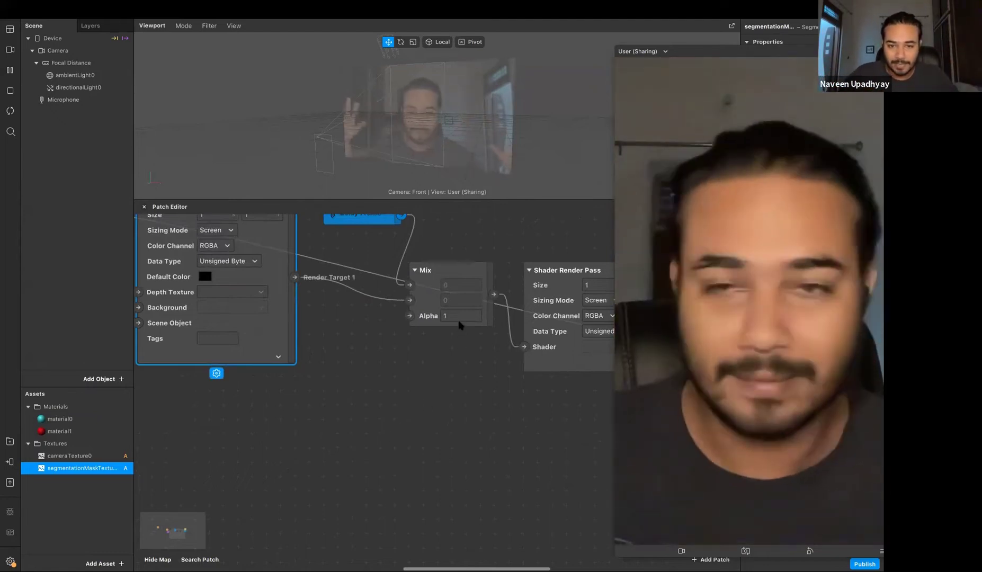
{"action": "left_click", "coordinate": [444, 371]}
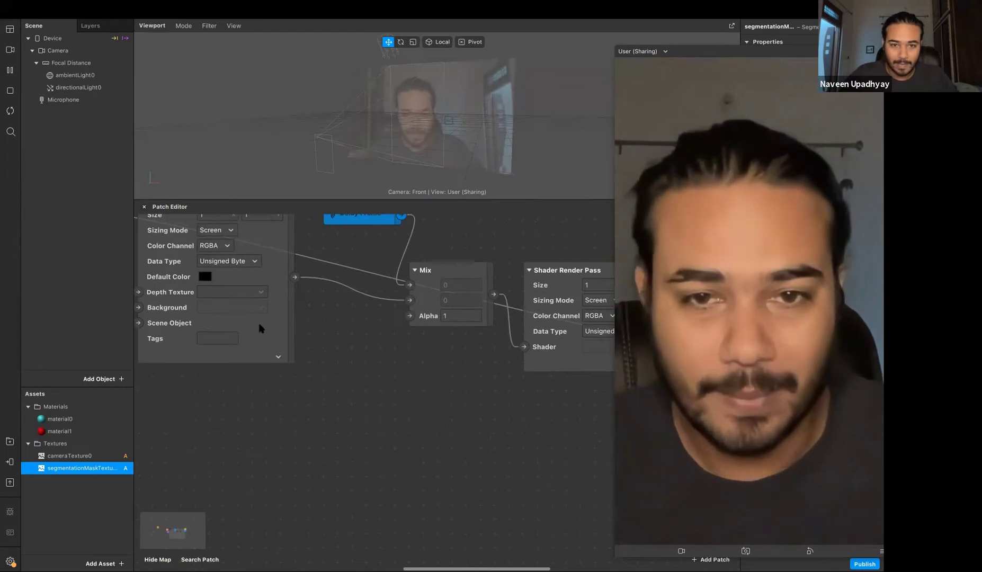
{"action": "scroll", "coordinate": [260, 329], "scroll_direction": "up", "scroll_amount": 5}
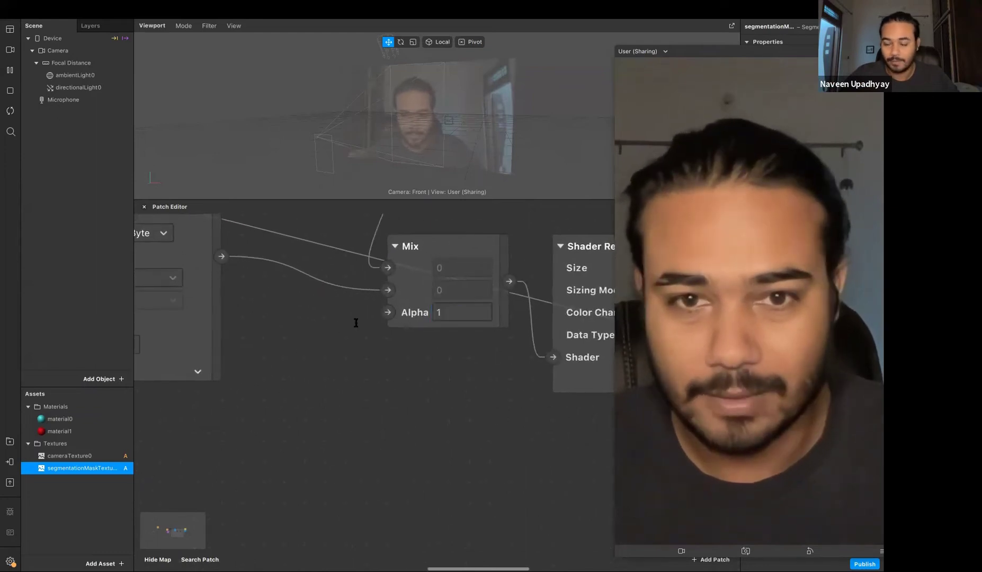
{"action": "scroll", "coordinate": [356, 322], "scroll_direction": "down", "scroll_amount": 2}
{"action": "scroll", "coordinate": [382, 321], "scroll_direction": "down", "scroll_amount": 3}
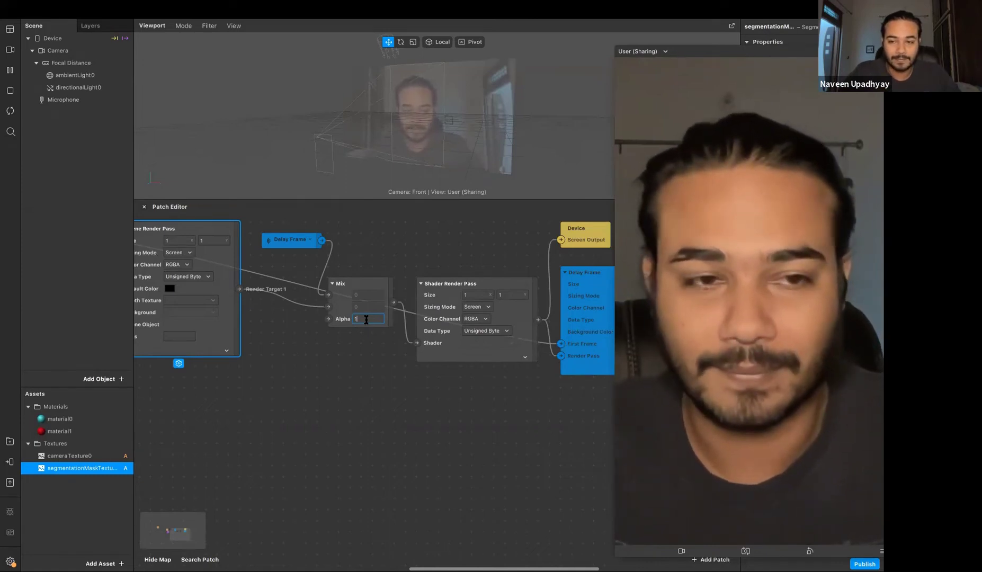
{"action": "left_click", "coordinate": [347, 378]}
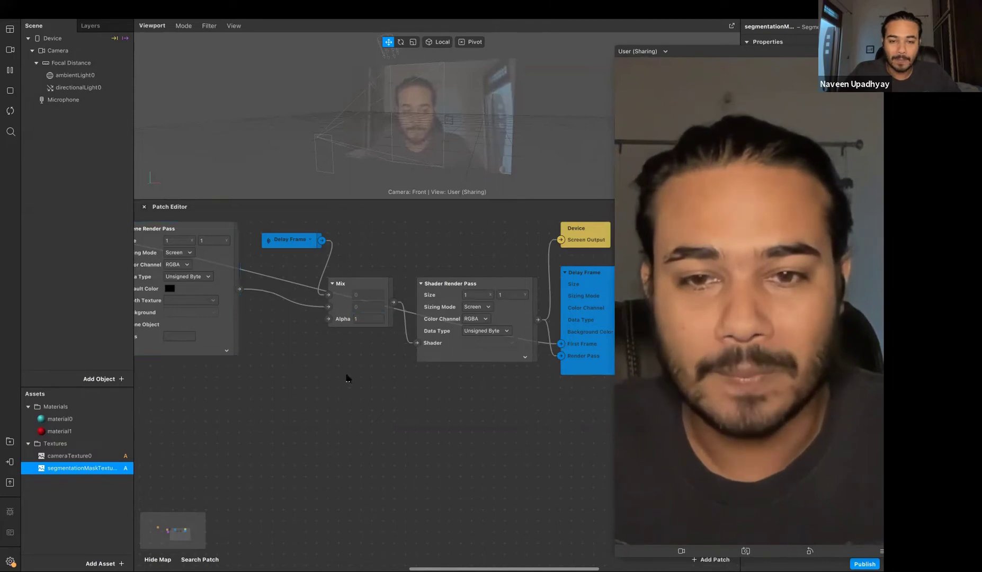
{"action": "scroll", "coordinate": [519, 384], "scroll_direction": "right", "scroll_amount": 1}
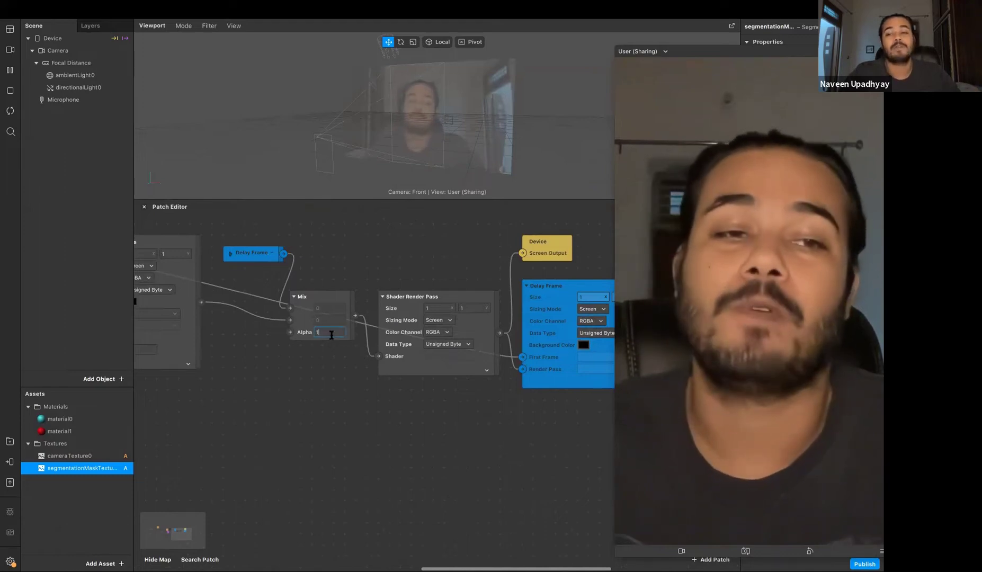
{"action": "scroll", "coordinate": [318, 393], "scroll_direction": "up", "scroll_amount": 3}
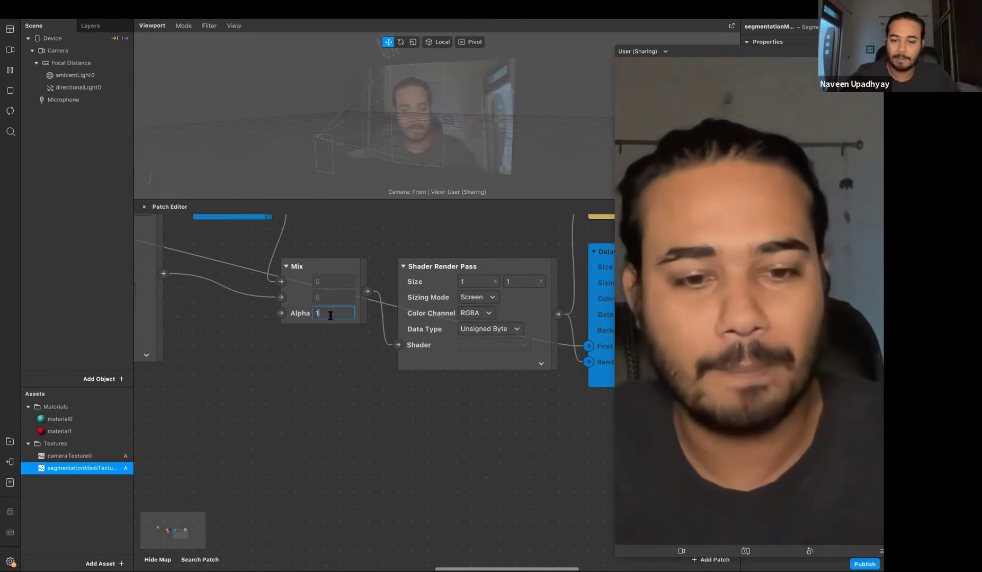
Step: Set the Mix patch's Alpha to 0 to freeze the delayed frame
{"action": "double_click", "coordinate": [330, 315]}
{"action": "type", "text": "0"}
{"action": "key", "text": "Return"}
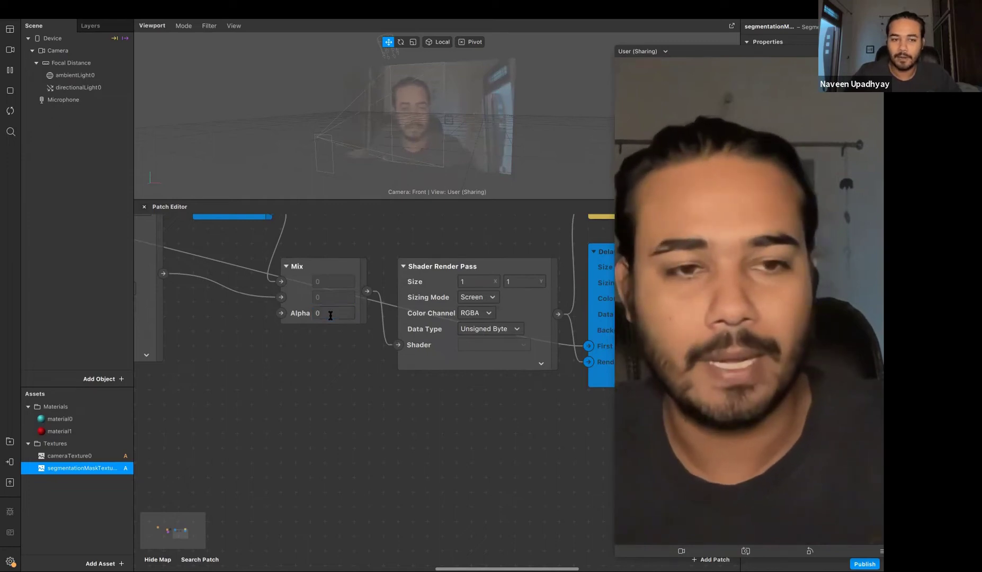
Step: Set the Mix patch's Alpha back to 1 to show the live camera image
{"action": "scroll", "coordinate": [226, 345], "scroll_direction": "down", "scroll_amount": 5}
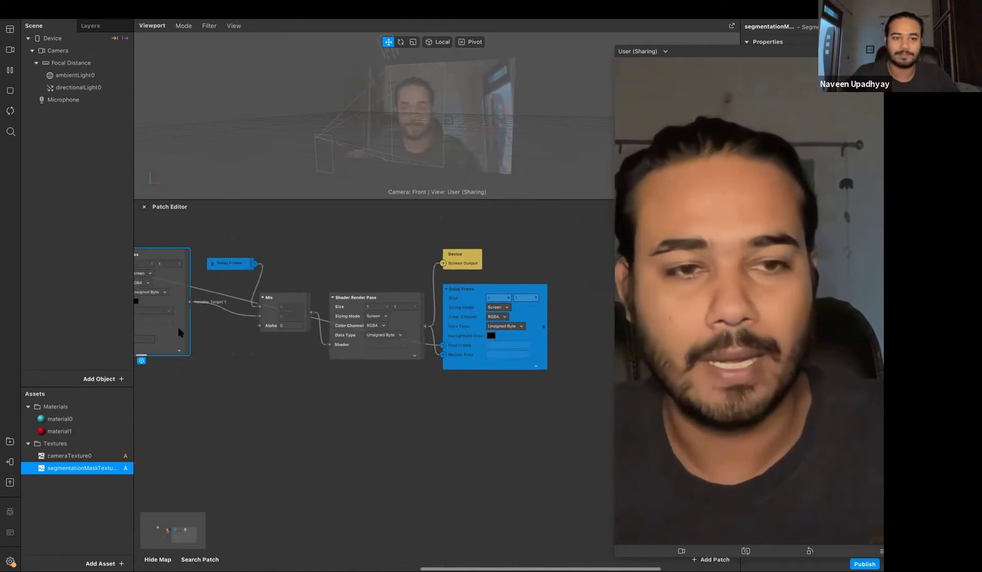
{"action": "scroll", "coordinate": [241, 378], "scroll_direction": "left", "scroll_amount": 3}
{"action": "scroll", "coordinate": [241, 378], "scroll_direction": "left", "scroll_amount": 2}
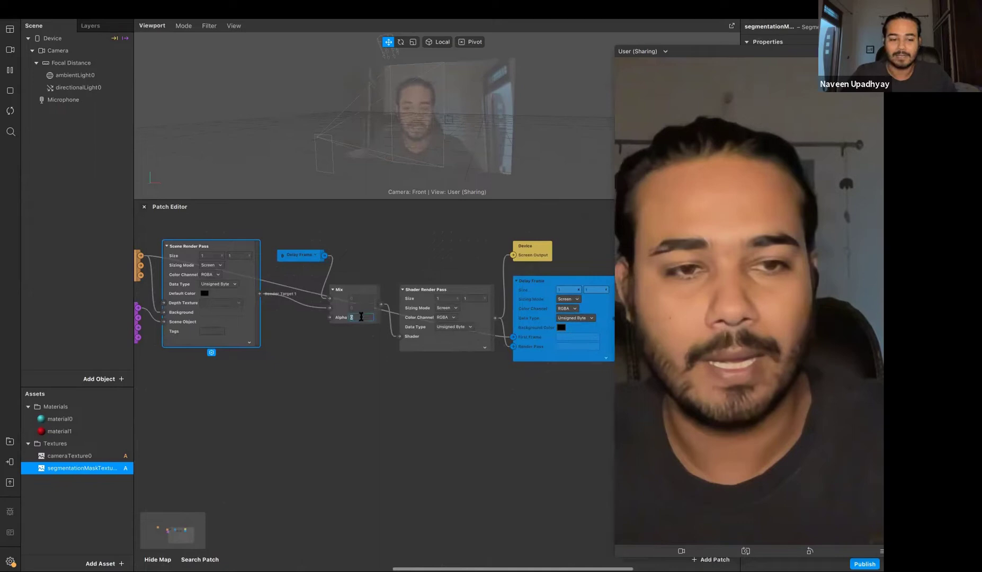
{"action": "left_click", "coordinate": [305, 401]}
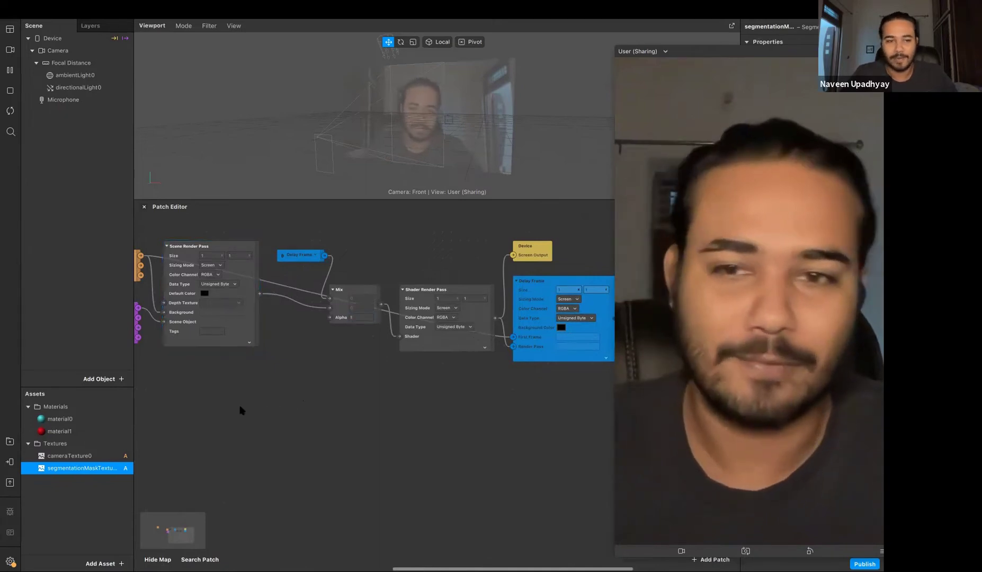
Step: Add a Switch patch and a Screen Tap patch in the empty area below the Scene Render Pass
{"action": "right_click", "coordinate": [220, 397]}
{"action": "type", "text": "swi"}
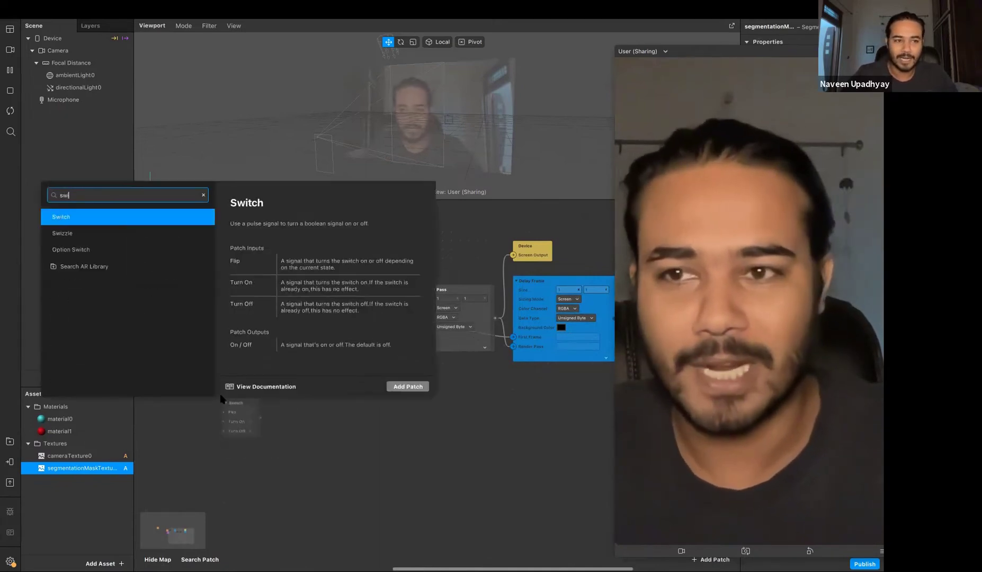
{"action": "key", "text": "Return"}
{"action": "left_click_drag", "start_coordinate": [223, 431], "coordinate": [157, 424]}
{"action": "type", "text": "scre"}
{"action": "key", "text": "Down"}
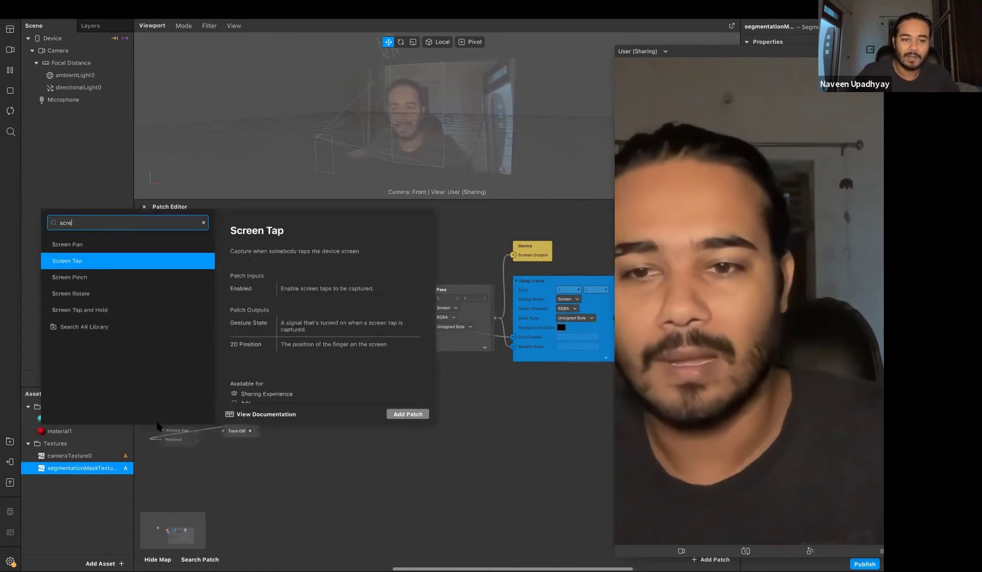
{"action": "left_click", "coordinate": [93, 265]}
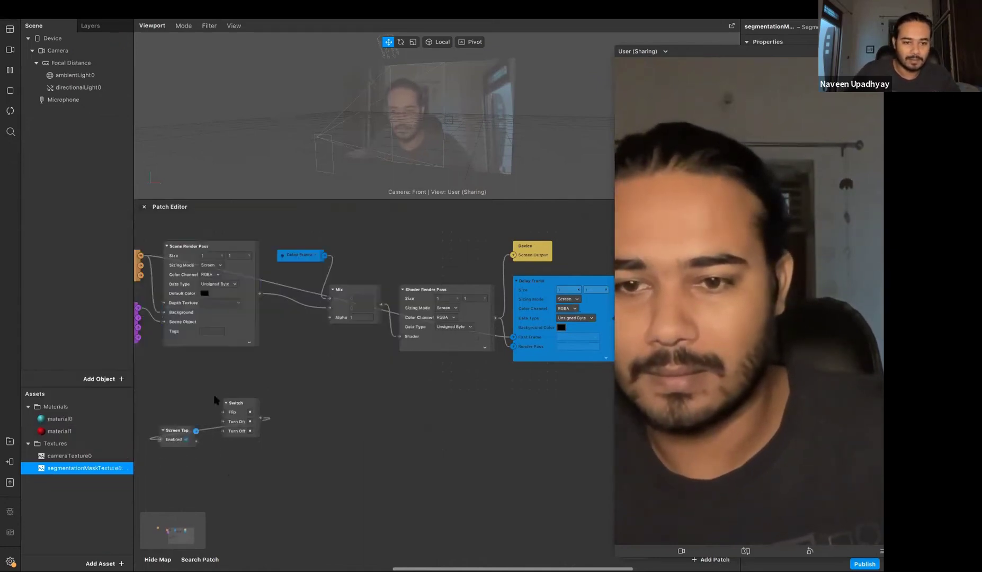
Step: Place the Screen Tap patch before the Switch patch and connect its first output to the Switch's Flip input
{"action": "left_click_drag", "start_coordinate": [175, 439], "coordinate": [347, 445]}
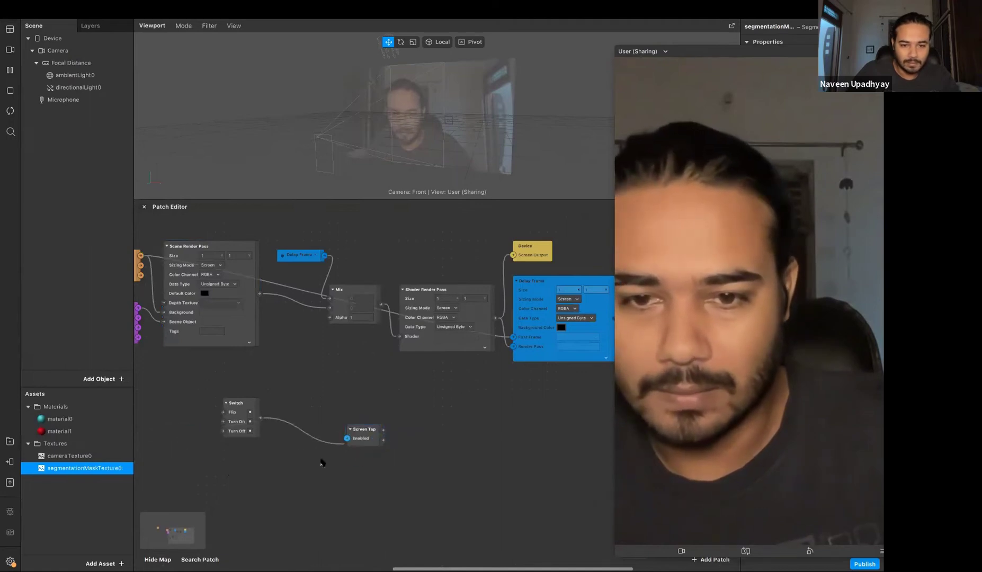
{"action": "left_click_drag", "start_coordinate": [240, 415], "coordinate": [329, 380]}
{"action": "left_click_drag", "start_coordinate": [362, 435], "coordinate": [254, 391]}
{"action": "scroll", "coordinate": [254, 391], "scroll_direction": "up", "scroll_amount": 5}
{"action": "left_click", "coordinate": [313, 384]}
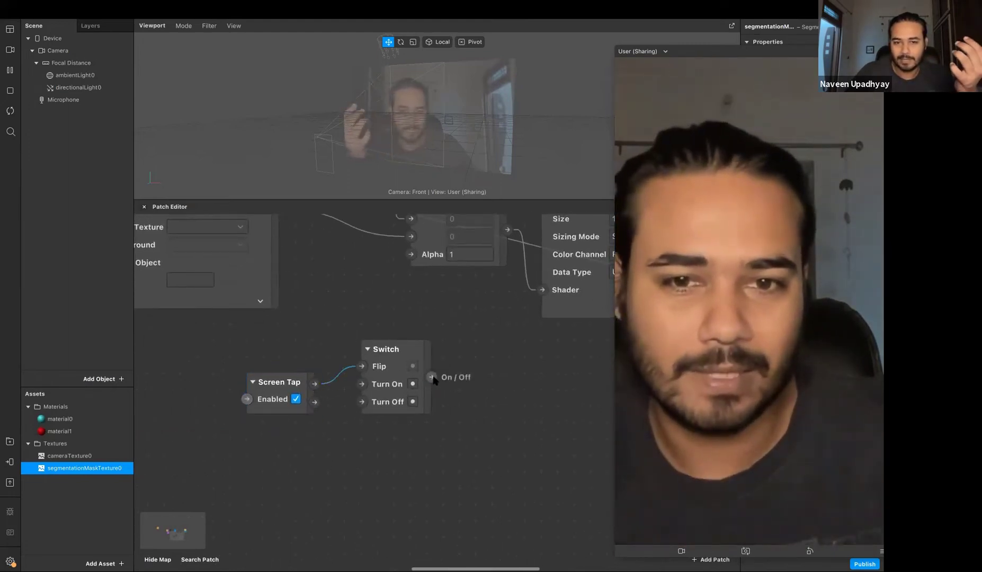
Step: Add a Not patch fed by the Switch patch's On / Off output
{"action": "left_click_drag", "start_coordinate": [432, 377], "coordinate": [467, 362]}
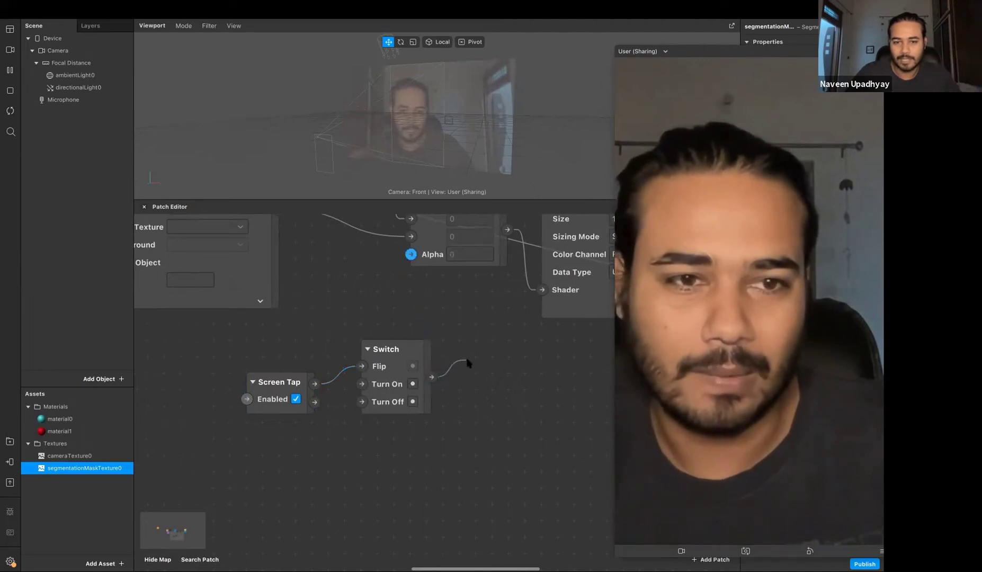
{"action": "left_click_drag", "start_coordinate": [445, 397], "coordinate": [445, 397]}
{"action": "type", "text": "not"}
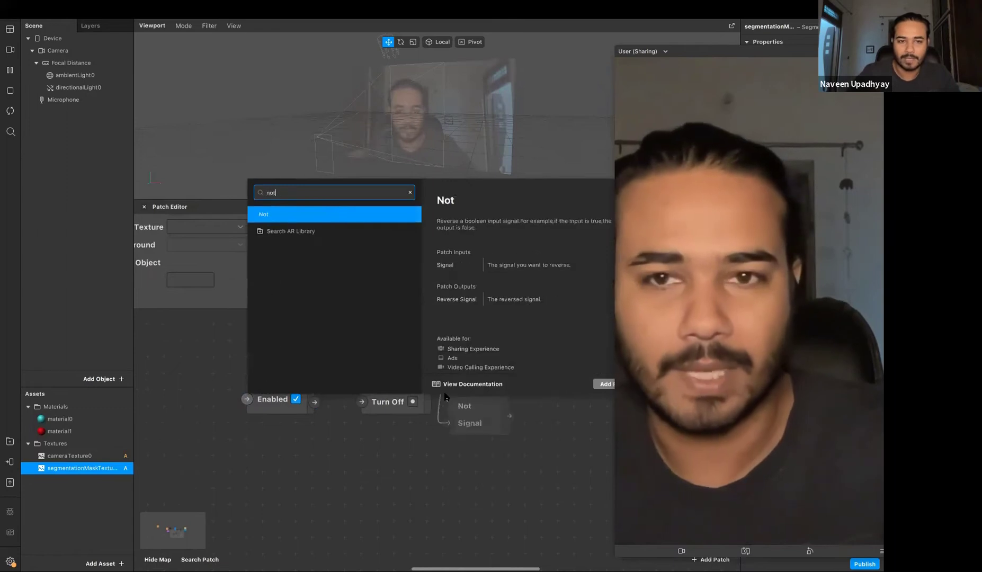
{"action": "key", "text": "Return"}
Step: Line up the Screen Tap, Switch and Not patches and connect the Not output to the Mix patch's Alpha
{"action": "left_click_drag", "start_coordinate": [272, 402], "coordinate": [223, 401]}
{"action": "left_click_drag", "start_coordinate": [377, 384], "coordinate": [312, 410]}
{"action": "left_click_drag", "start_coordinate": [500, 424], "coordinate": [458, 399]}
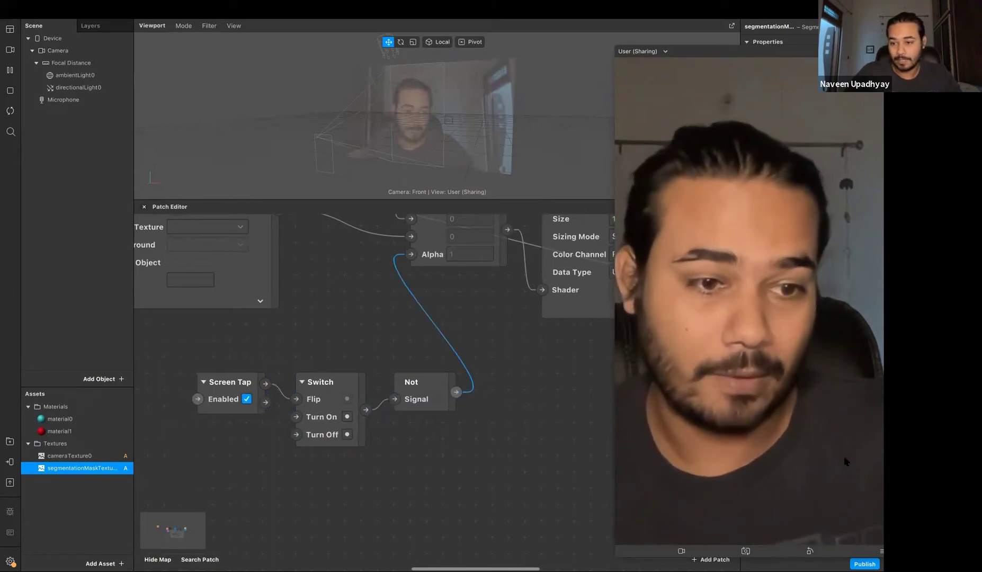
Step: Turn on touch simulation in the preview and tap the preview screen to test the freeze toggle
{"action": "left_click", "coordinate": [880, 552]}
{"action": "left_click", "coordinate": [844, 445]}
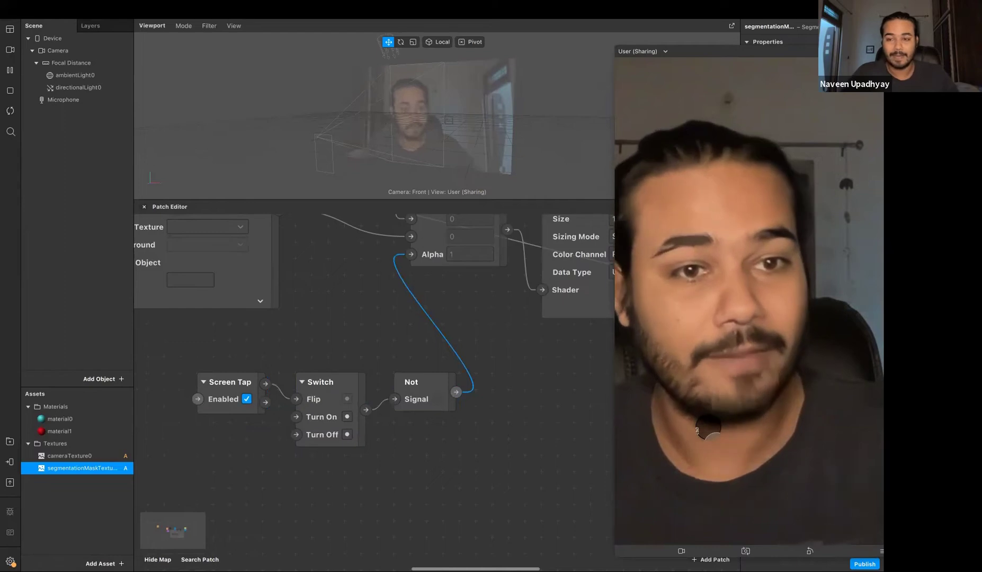
{"action": "left_click", "coordinate": [705, 423]}
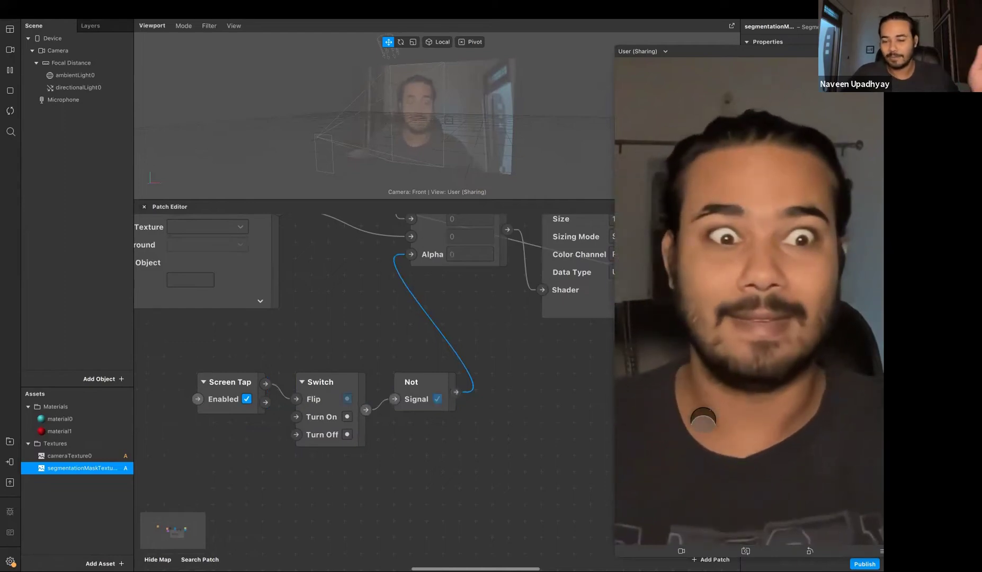
Step: Tap the preview screen several times to check how the freeze toggle drives the Mix patch's Alpha
{"action": "left_click", "coordinate": [708, 343]}
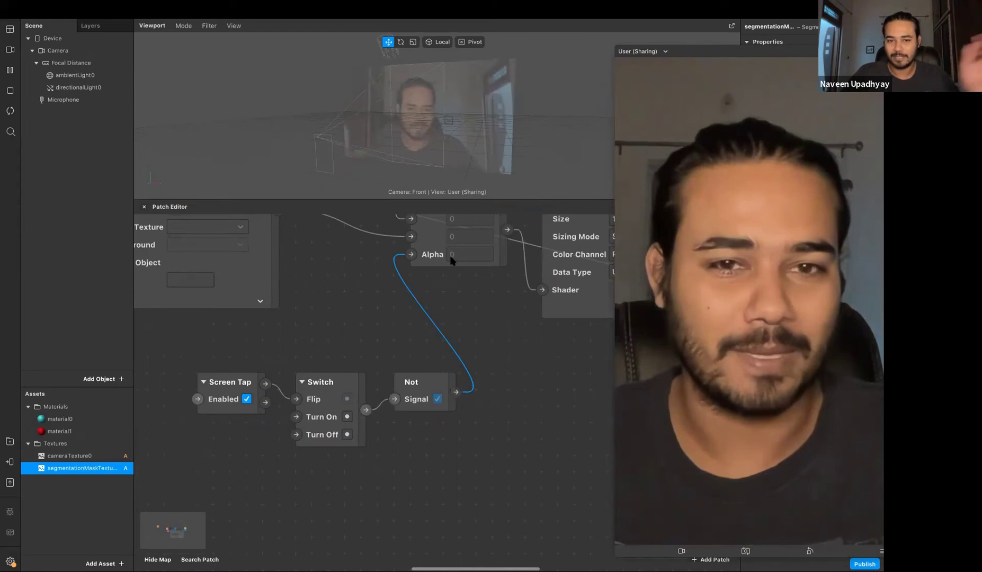
{"action": "scroll", "coordinate": [449, 255], "scroll_direction": "up", "scroll_amount": 1}
{"action": "scroll", "coordinate": [453, 261], "scroll_direction": "right", "scroll_amount": 1}
{"action": "scroll", "coordinate": [455, 266], "scroll_direction": "up", "scroll_amount": 2}
{"action": "scroll", "coordinate": [438, 258], "scroll_direction": "right", "scroll_amount": 1}
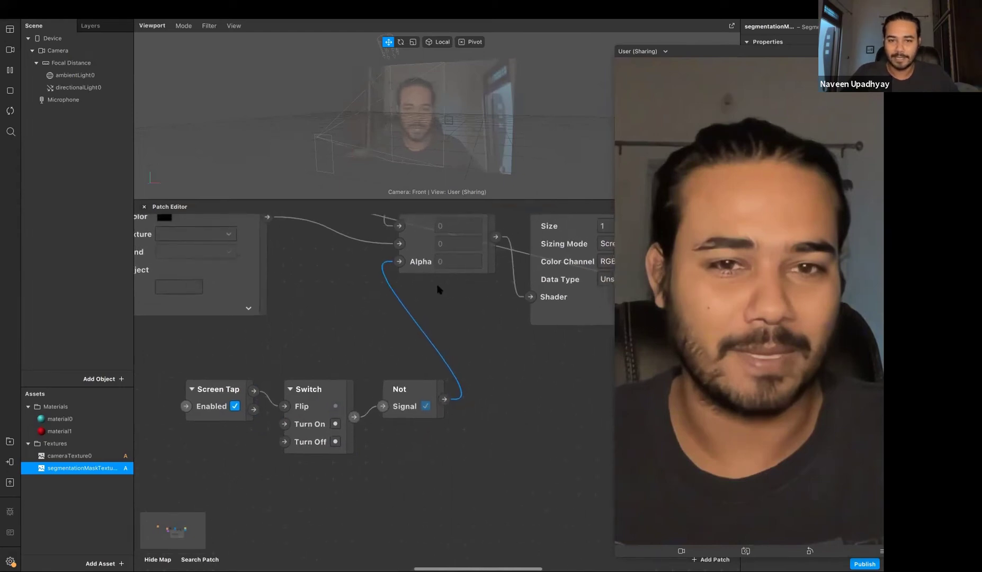
{"action": "scroll", "coordinate": [419, 277], "scroll_direction": "up", "scroll_amount": 1}
{"action": "scroll", "coordinate": [418, 276], "scroll_direction": "right", "scroll_amount": 1}
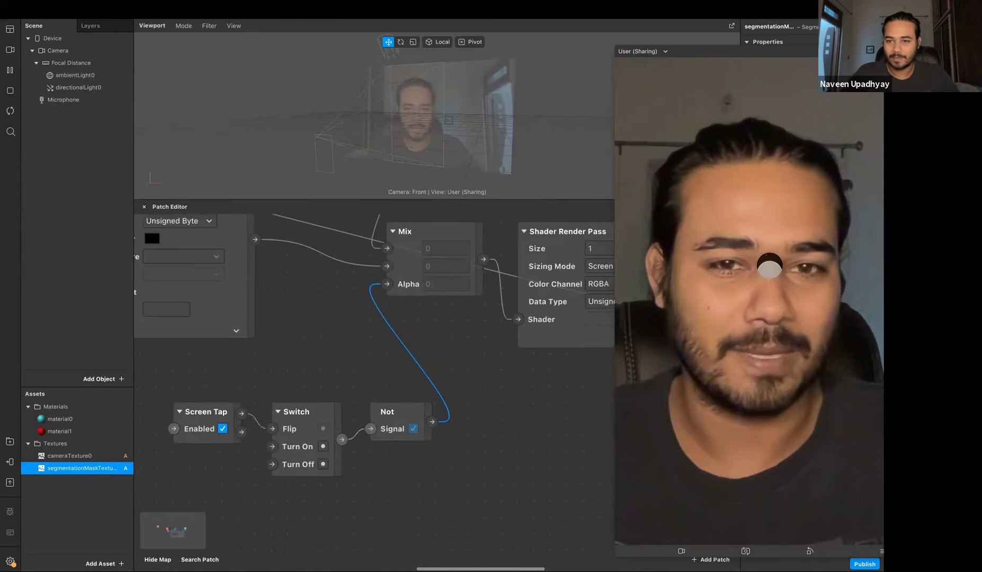
{"action": "scroll", "coordinate": [423, 293], "scroll_direction": "up", "scroll_amount": 2}
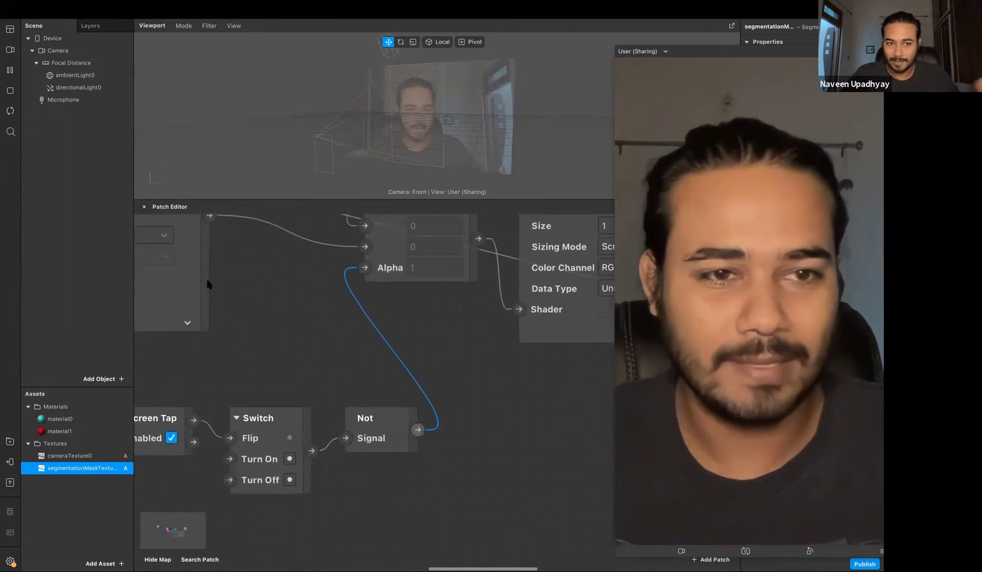
{"action": "left_click", "coordinate": [789, 208]}
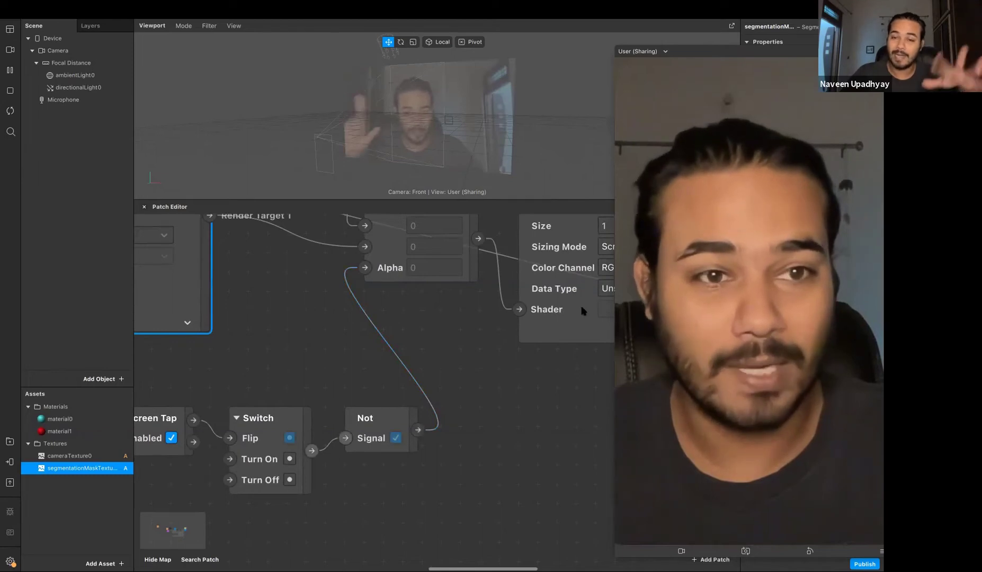
{"action": "left_click", "coordinate": [584, 339]}
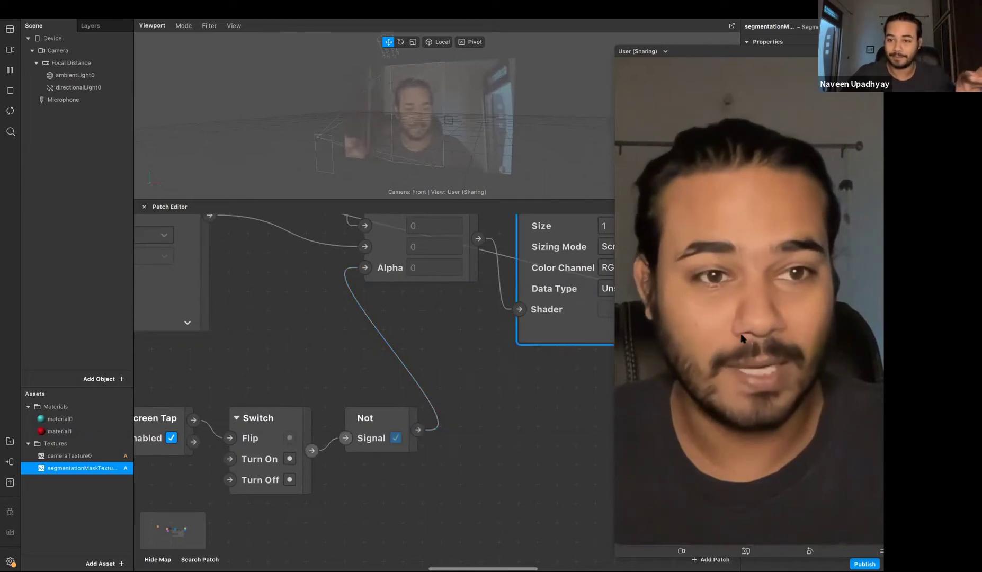
{"action": "left_click", "coordinate": [715, 306]}
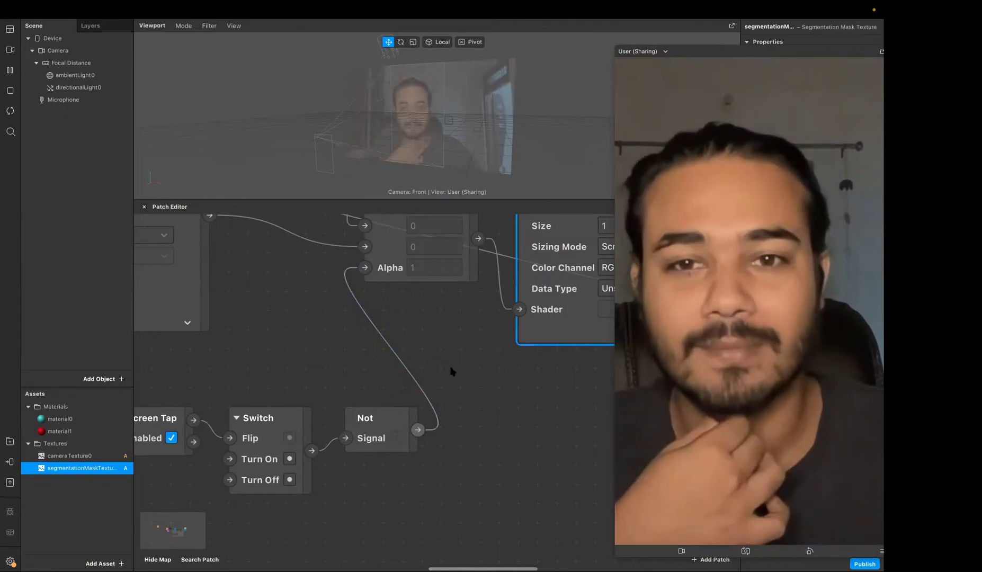
Step: Disconnect the Not patch from the Mix patch's Alpha and use an Alpha value of 0.1
{"action": "left_click", "coordinate": [475, 419]}
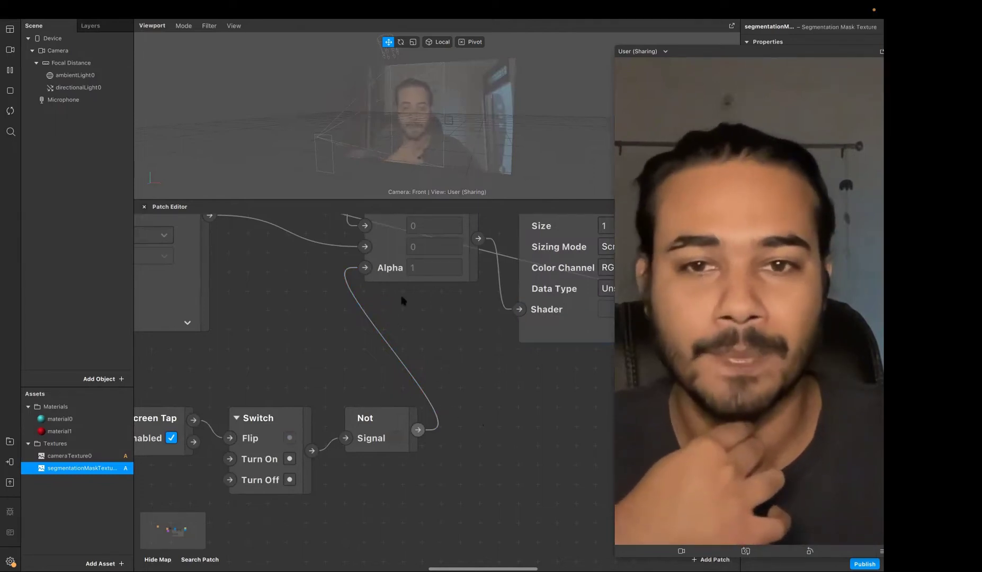
{"action": "left_click_drag", "start_coordinate": [419, 385], "coordinate": [562, 354]}
{"action": "key", "text": "Tab"}
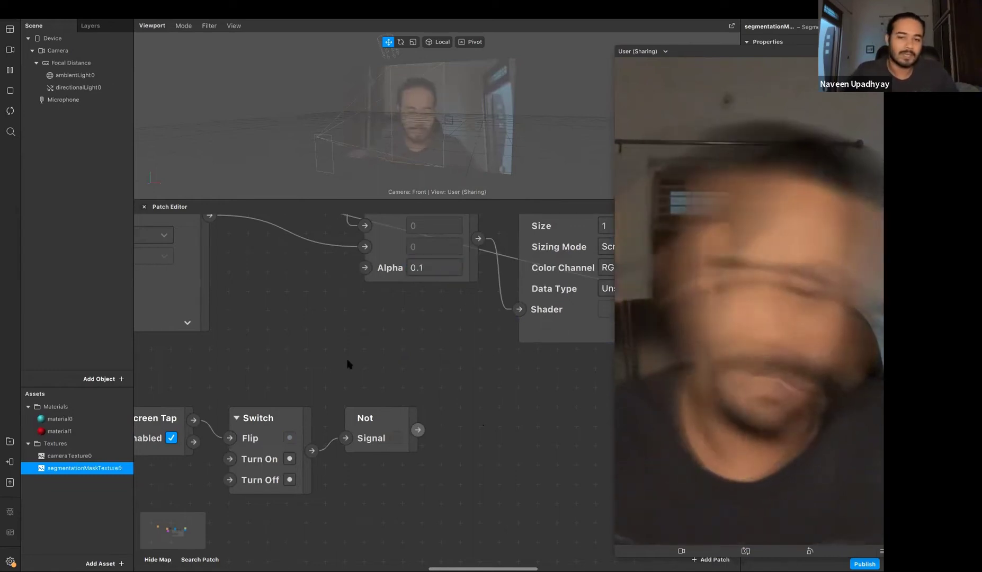
Step: Reconnect the Not output to the Mix patch's Alpha and tap the preview screen to test the freeze toggle
{"action": "scroll", "coordinate": [332, 368], "scroll_direction": "down", "scroll_amount": 4}
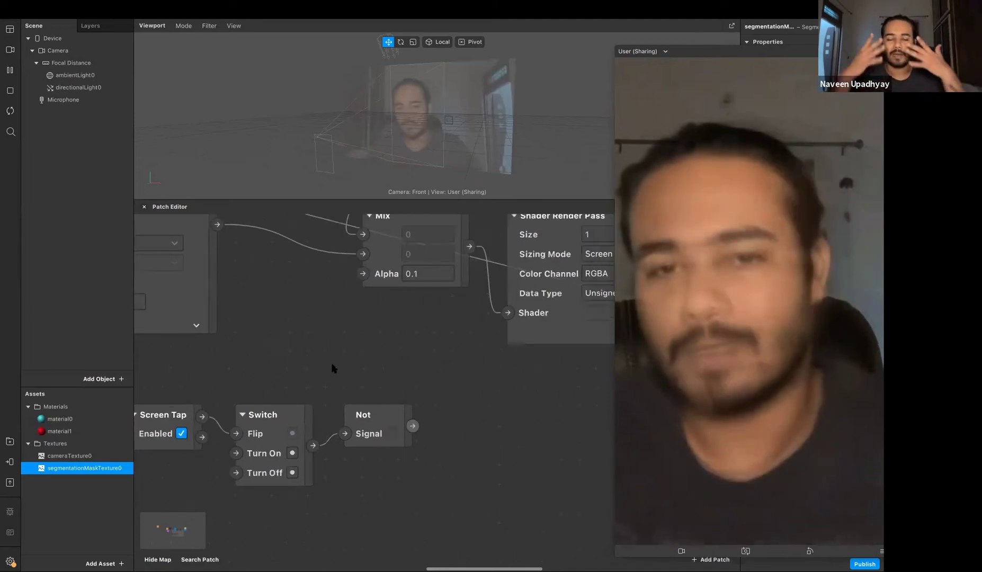
{"action": "scroll", "coordinate": [333, 368], "scroll_direction": "down", "scroll_amount": 5}
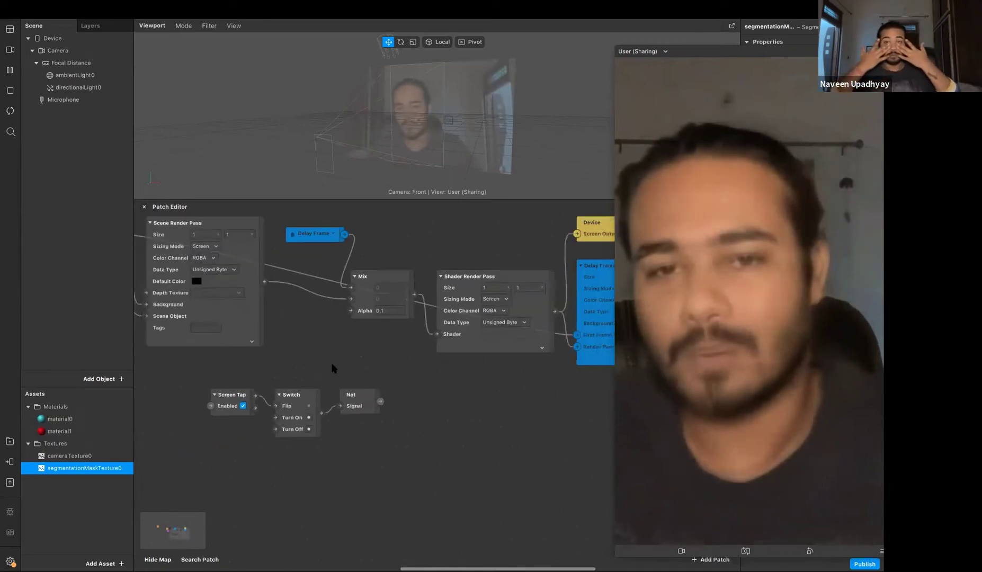
{"action": "scroll", "coordinate": [332, 368], "scroll_direction": "down", "scroll_amount": 1}
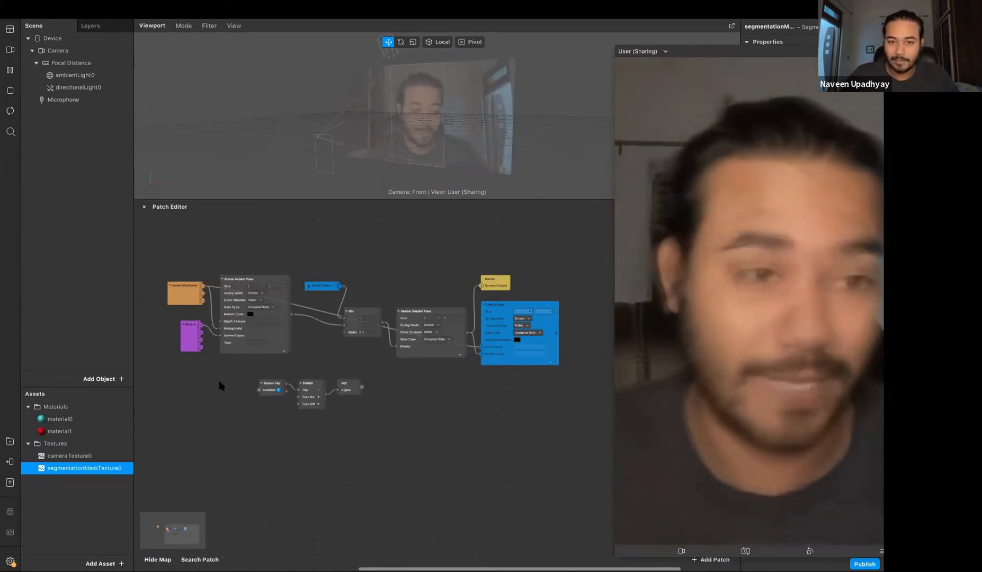
{"action": "scroll", "coordinate": [477, 382], "scroll_direction": "up", "scroll_amount": 2}
{"action": "scroll", "coordinate": [473, 370], "scroll_direction": "up", "scroll_amount": 4}
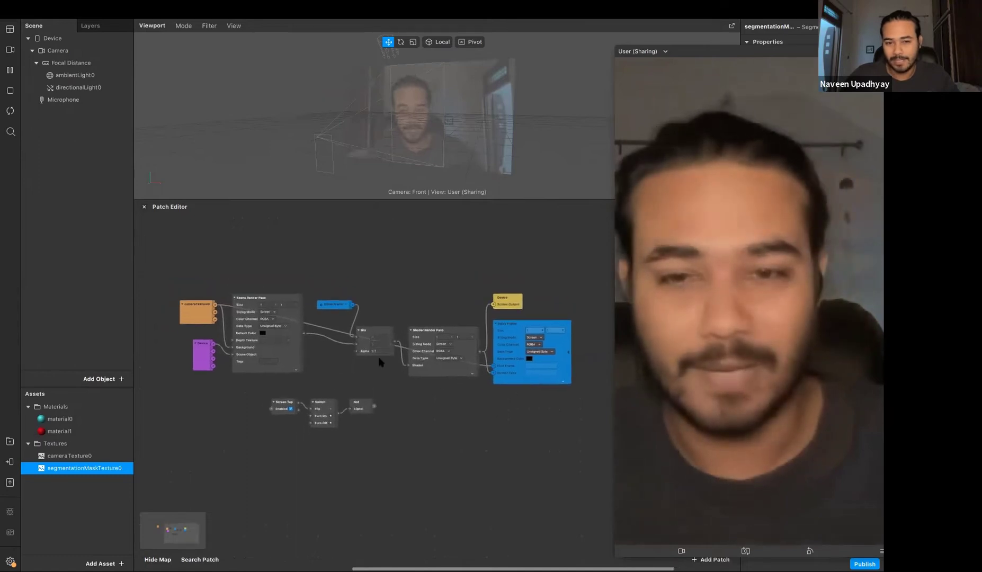
{"action": "scroll", "coordinate": [454, 265], "scroll_direction": "up", "scroll_amount": 3}
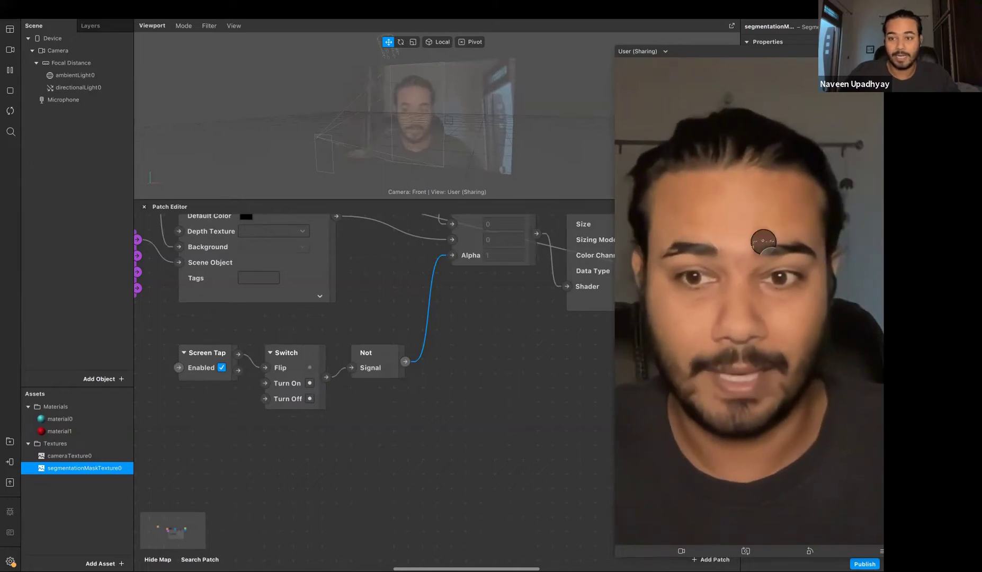
{"action": "left_click", "coordinate": [752, 248]}
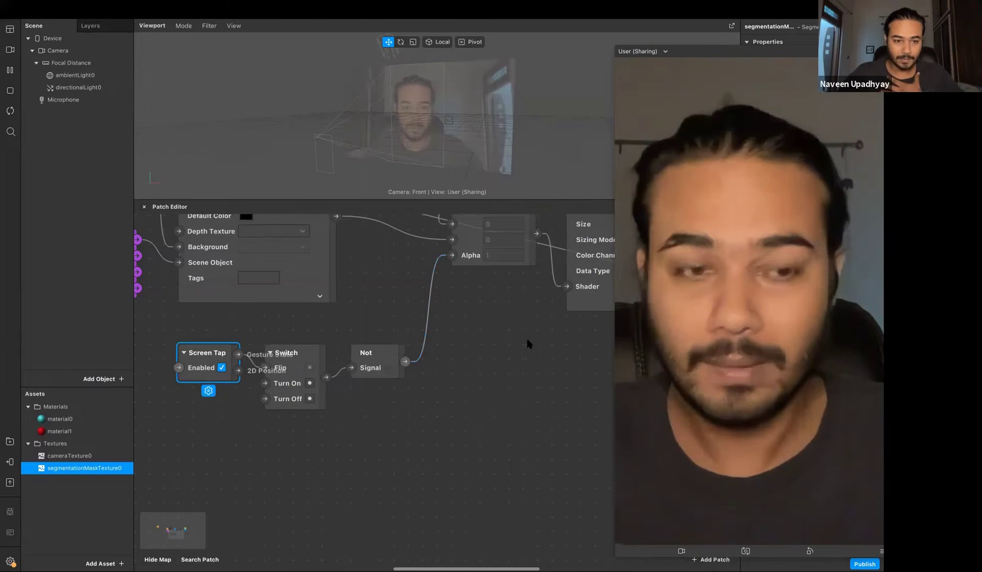
{"action": "left_click", "coordinate": [236, 354]}
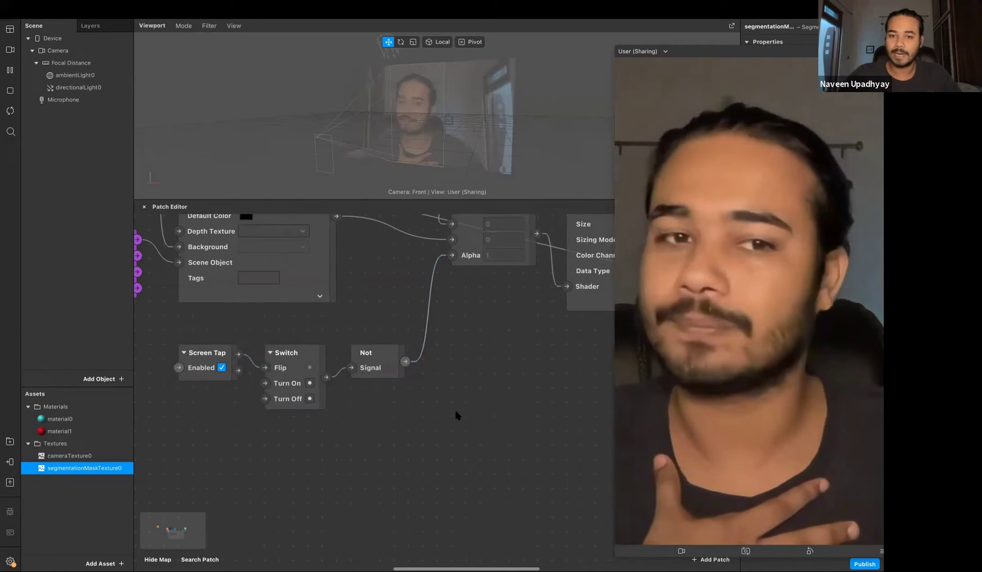
Step: Examine the patch graph from cameraTexture0 and Scene Render Pass through Mix and Shader Render Pass to Delay Frame
{"action": "scroll", "coordinate": [453, 402], "scroll_direction": "left", "scroll_amount": 3}
{"action": "scroll", "coordinate": [453, 403], "scroll_direction": "up", "scroll_amount": 2}
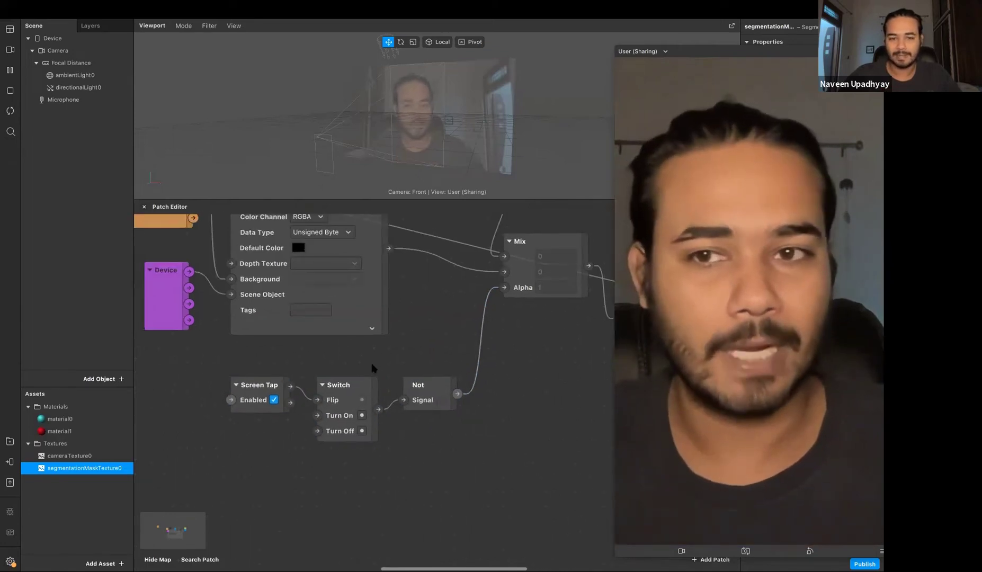
{"action": "scroll", "coordinate": [376, 367], "scroll_direction": "up", "scroll_amount": 1}
{"action": "scroll", "coordinate": [375, 367], "scroll_direction": "left", "scroll_amount": 1}
{"action": "scroll", "coordinate": [378, 366], "scroll_direction": "up", "scroll_amount": 3}
{"action": "scroll", "coordinate": [378, 367], "scroll_direction": "left", "scroll_amount": 1}
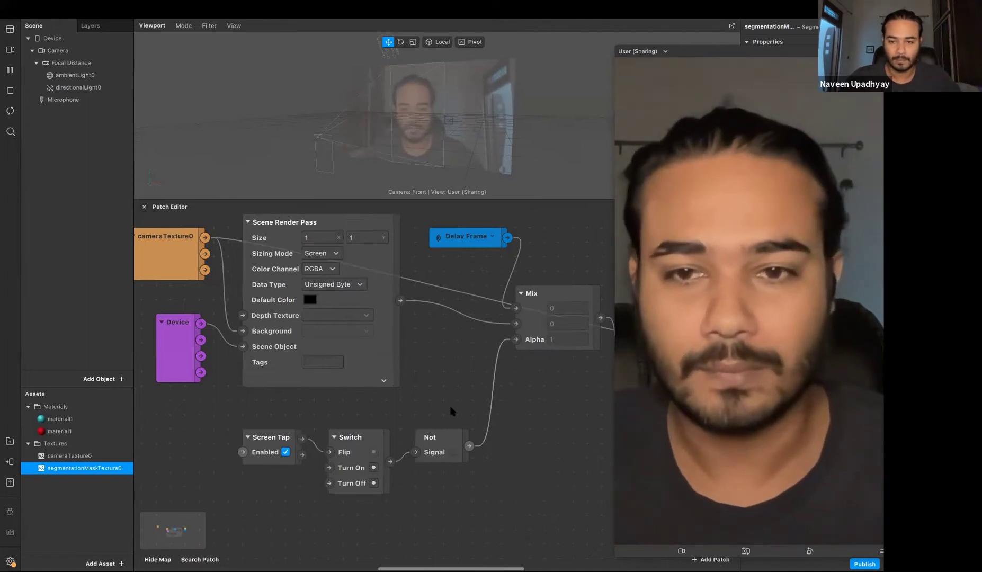
{"action": "scroll", "coordinate": [450, 411], "scroll_direction": "right", "scroll_amount": 5}
{"action": "scroll", "coordinate": [451, 411], "scroll_direction": "down", "scroll_amount": 1}
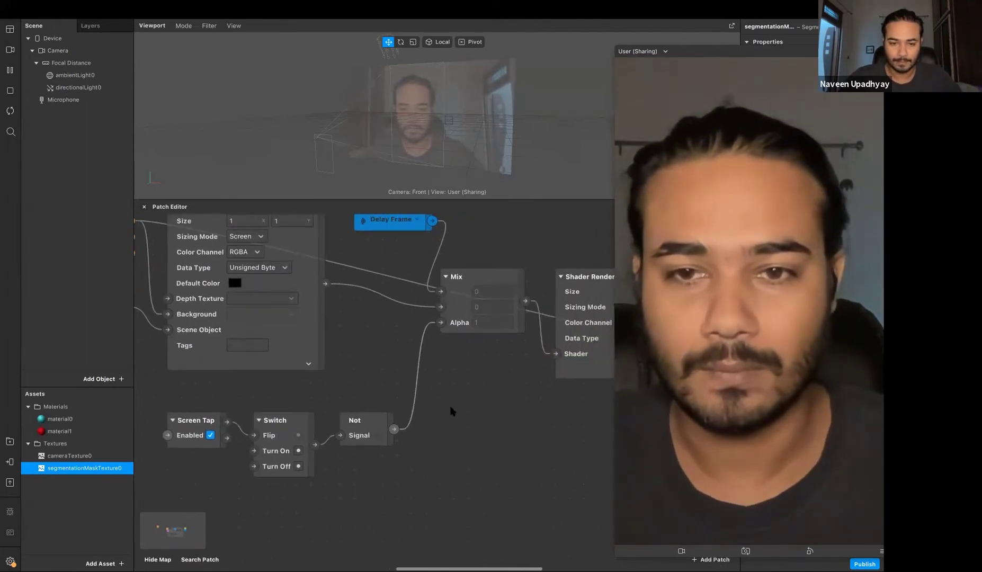
{"action": "scroll", "coordinate": [451, 411], "scroll_direction": "right", "scroll_amount": 4}
{"action": "scroll", "coordinate": [502, 437], "scroll_direction": "up", "scroll_amount": 2}
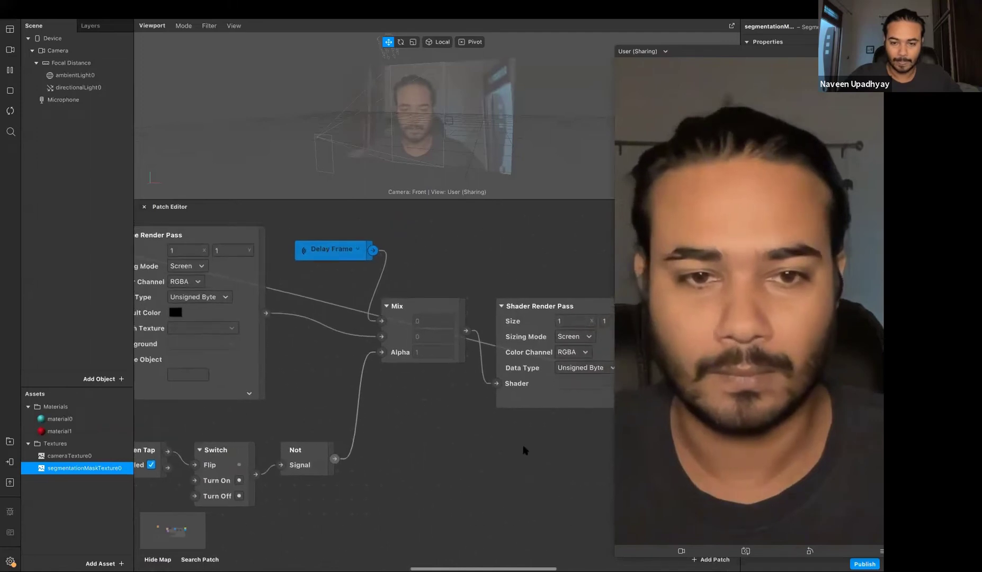
{"action": "scroll", "coordinate": [524, 450], "scroll_direction": "right", "scroll_amount": 7}
{"action": "scroll", "coordinate": [449, 445], "scroll_direction": "down", "scroll_amount": 1}
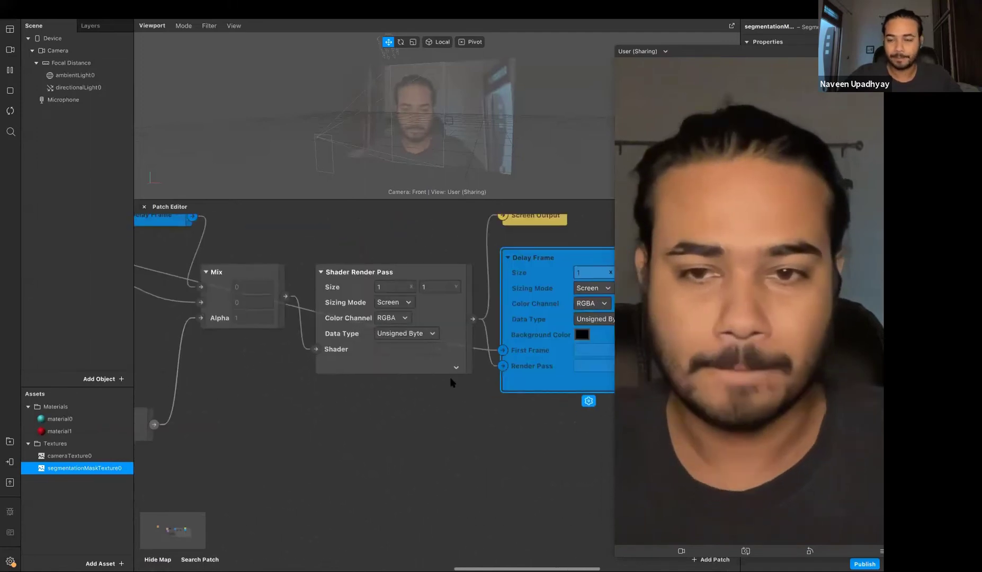
{"action": "scroll", "coordinate": [450, 383], "scroll_direction": "left", "scroll_amount": 1}
{"action": "scroll", "coordinate": [451, 382], "scroll_direction": "down", "scroll_amount": 1}
{"action": "scroll", "coordinate": [345, 377], "scroll_direction": "up", "scroll_amount": 3}
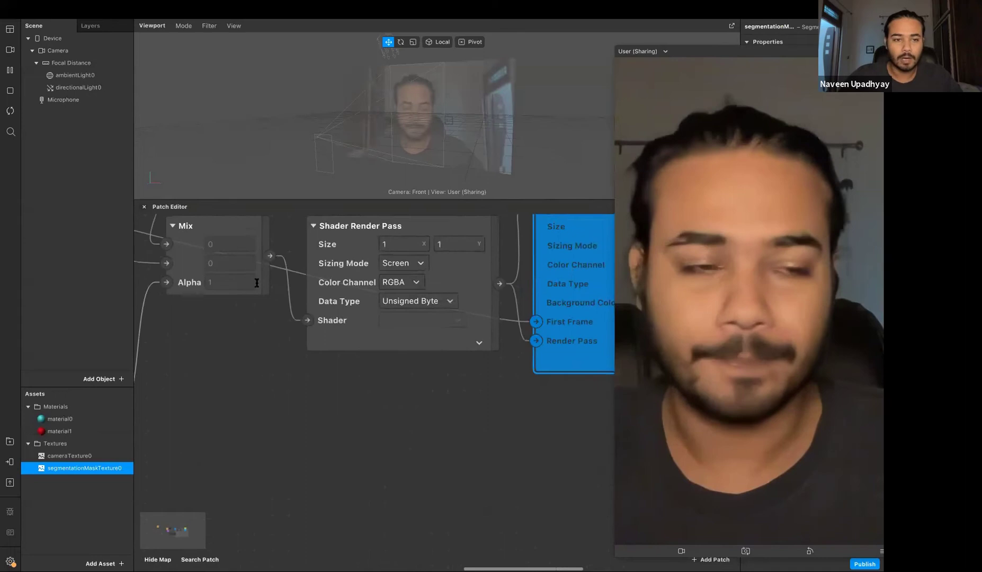
{"action": "scroll", "coordinate": [306, 316], "scroll_direction": "down", "scroll_amount": 6}
{"action": "scroll", "coordinate": [306, 316], "scroll_direction": "down", "scroll_amount": 5}
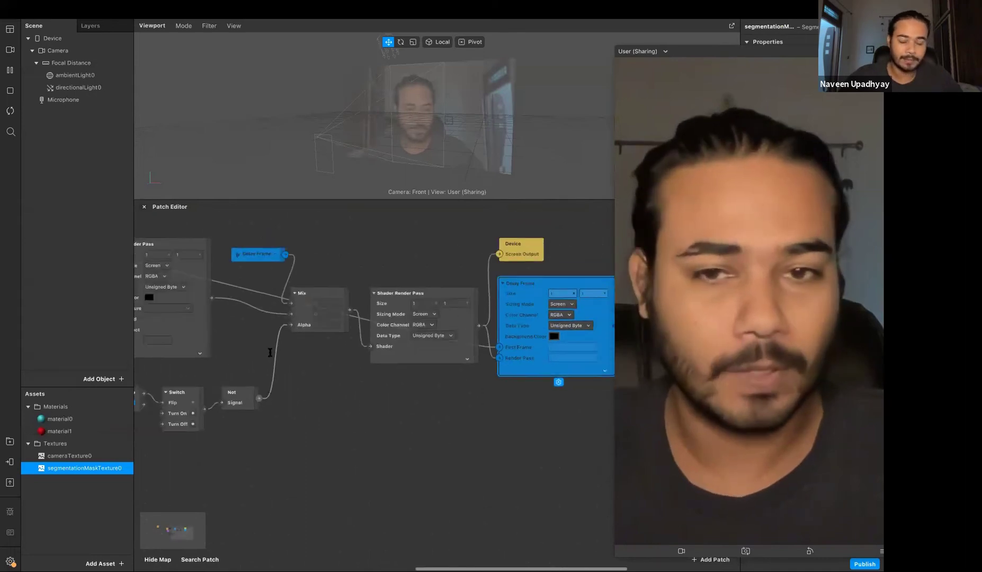
{"action": "scroll", "coordinate": [237, 368], "scroll_direction": "up", "scroll_amount": 4}
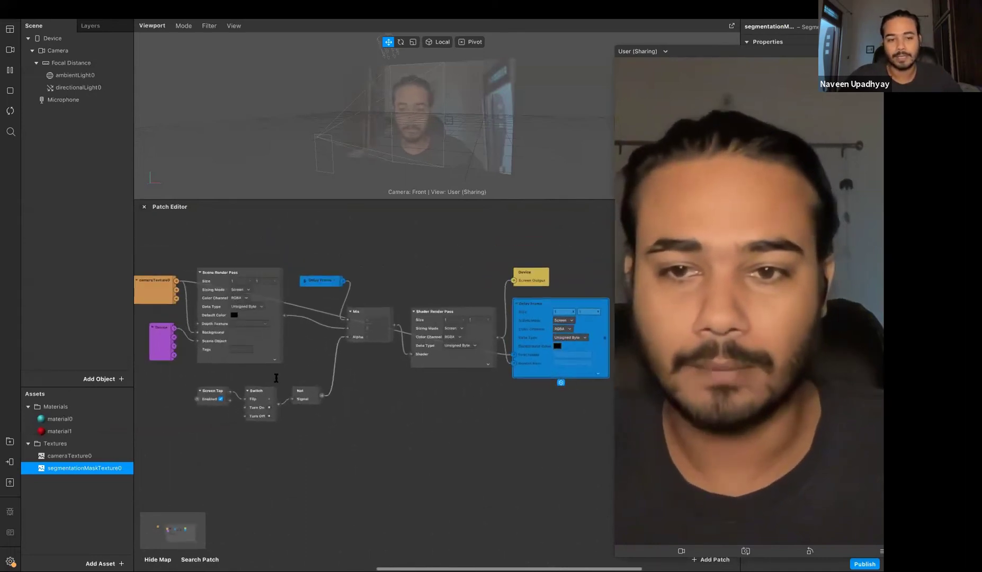
Step: Expand the Scene Render Pass patch's image preview and move the Screen Tap, Switch and Not patches below it
{"action": "left_click_drag", "start_coordinate": [336, 352], "coordinate": [381, 414]}
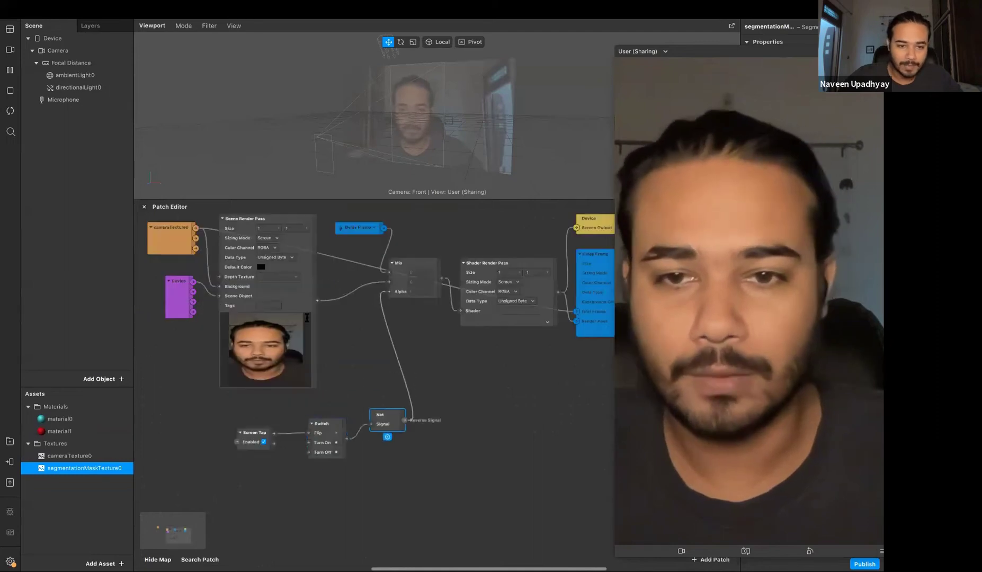
{"action": "mouse_move", "coordinate": [263, 350]}
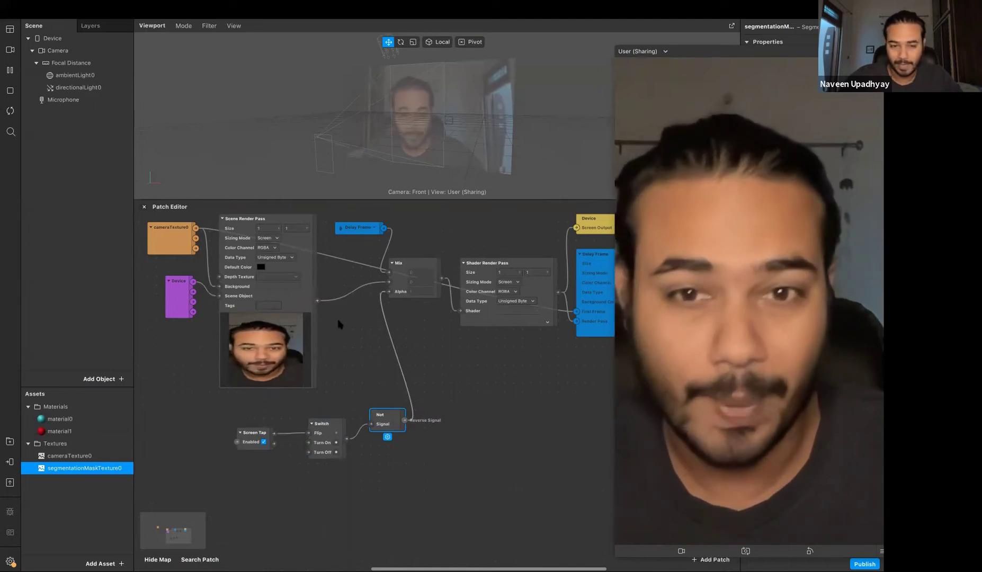
{"action": "scroll", "coordinate": [560, 351], "scroll_direction": "right", "scroll_amount": 5}
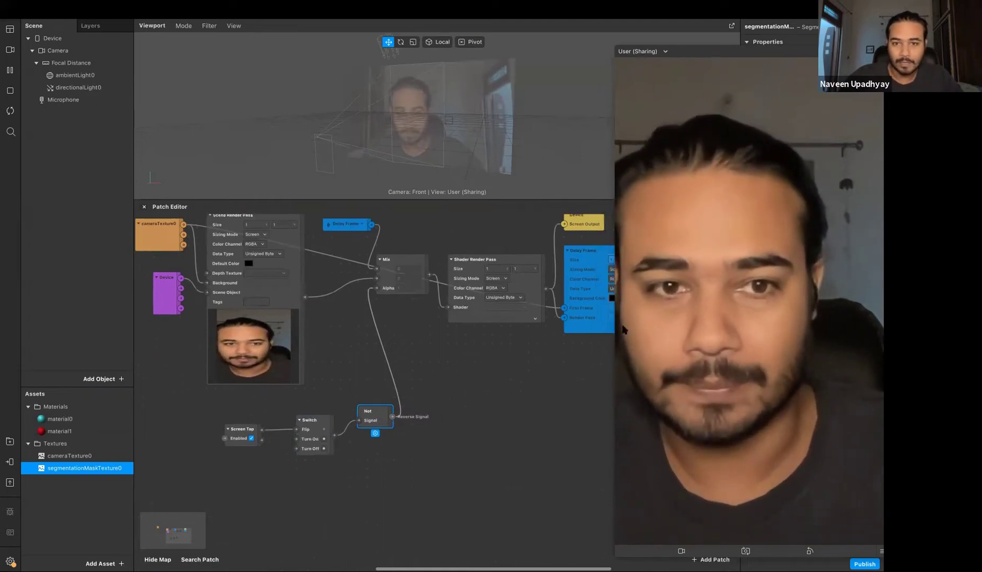
Step: Expand the Delay Frame patch's image preview and disconnect the Not patch from the Mix's Alpha to use 0.1
{"action": "scroll", "coordinate": [445, 336], "scroll_direction": "right", "scroll_amount": 3}
{"action": "scroll", "coordinate": [445, 336], "scroll_direction": "up", "scroll_amount": 3}
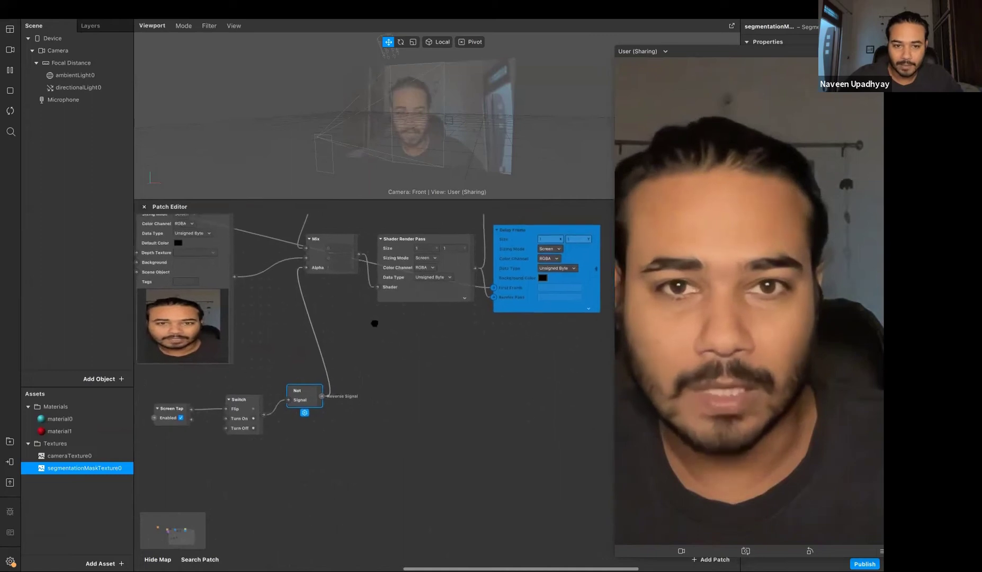
{"action": "left_click_drag", "start_coordinate": [274, 295], "coordinate": [384, 340]}
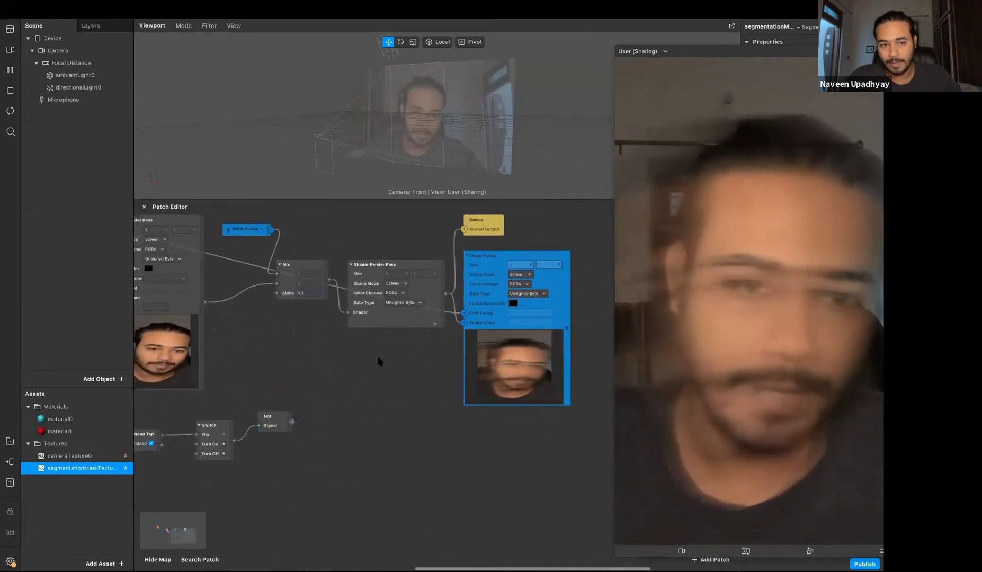
Step: Compare the image previews of the Scene Render Pass and Delay Frame patches while moving in front of the camera
{"action": "scroll", "coordinate": [378, 361], "scroll_direction": "down", "scroll_amount": 3}
{"action": "scroll", "coordinate": [378, 362], "scroll_direction": "left", "scroll_amount": 3}
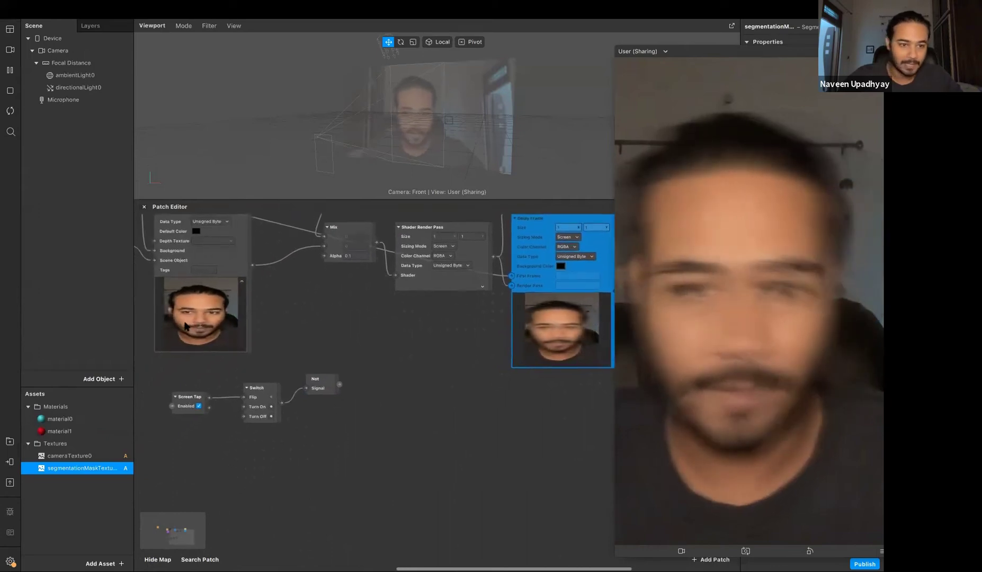
{"action": "scroll", "coordinate": [196, 326], "scroll_direction": "right", "scroll_amount": 2}
{"action": "scroll", "coordinate": [196, 326], "scroll_direction": "up", "scroll_amount": 1}
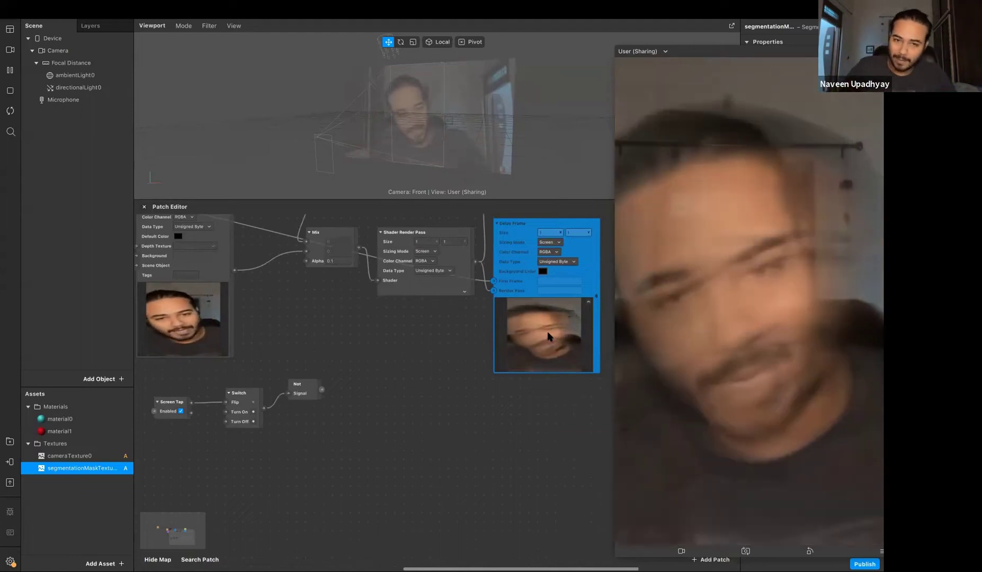
{"action": "scroll", "coordinate": [447, 320], "scroll_direction": "up", "scroll_amount": 3}
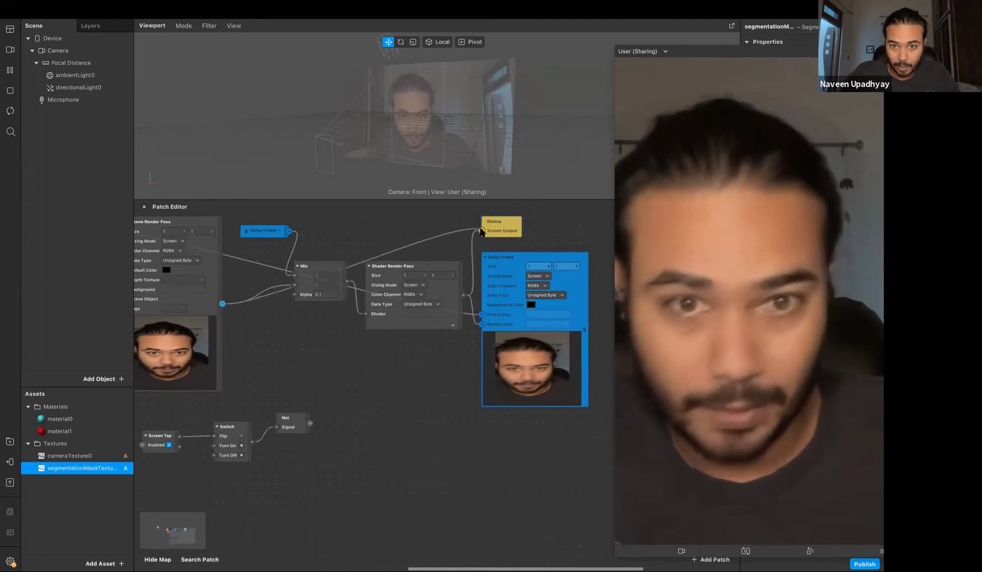
Step: Move the small Delay Frame patch slightly lower, closer to the Mix patch's first input
{"action": "left_click_drag", "start_coordinate": [278, 236], "coordinate": [278, 253]}
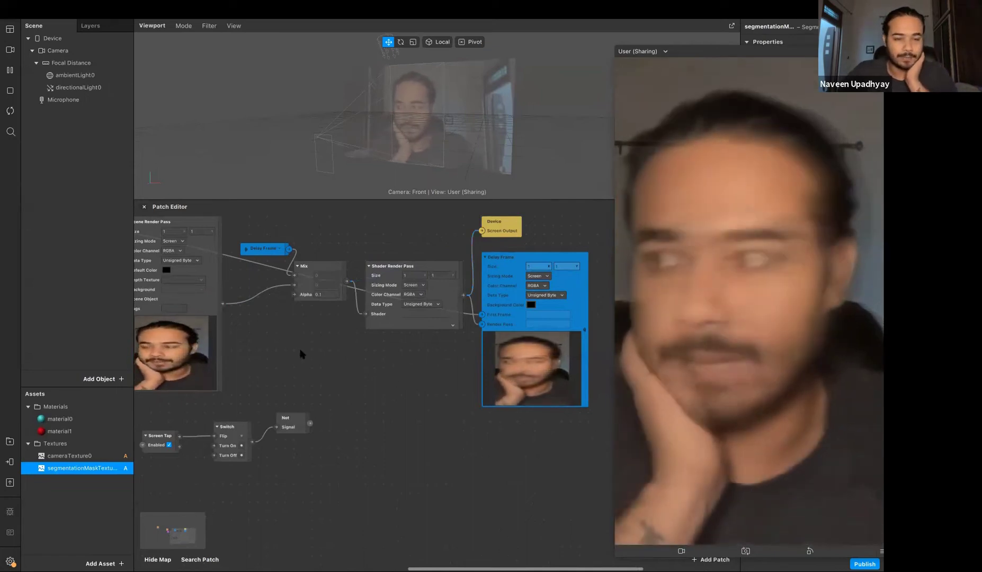
{"action": "scroll", "coordinate": [303, 353], "scroll_direction": "left", "scroll_amount": 3}
{"action": "scroll", "coordinate": [303, 354], "scroll_direction": "up", "scroll_amount": 2}
{"action": "scroll", "coordinate": [300, 353], "scroll_direction": "down", "scroll_amount": 2, "text": "ctrl"}
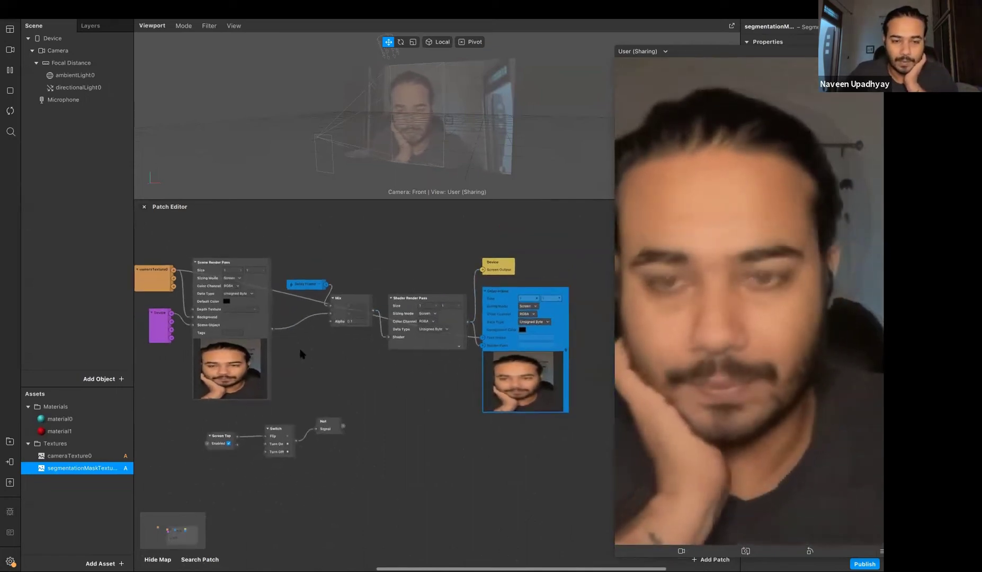
{"action": "scroll", "coordinate": [301, 353], "scroll_direction": "left", "scroll_amount": 3}
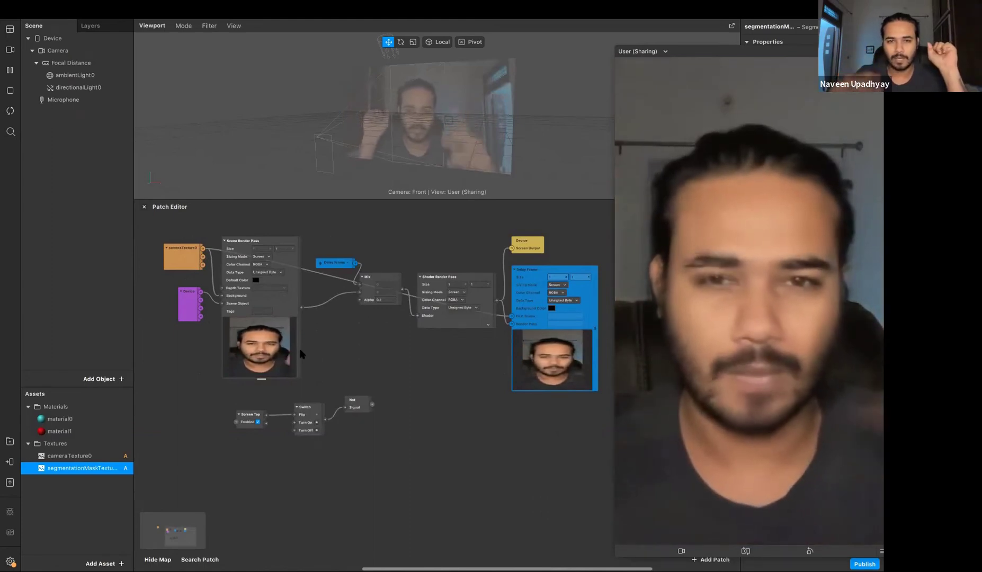
Step: Add a Blend patch with the Scene Render Pass feeding Source and the Shader Render Pass feeding Destination, and expand its image preview
{"action": "scroll", "coordinate": [373, 355], "scroll_direction": "up", "scroll_amount": 5}
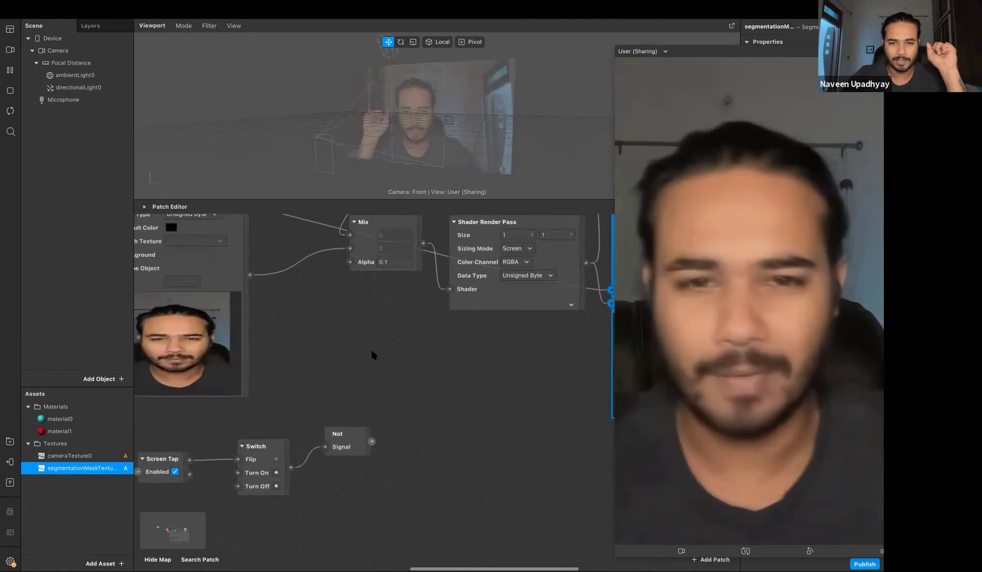
{"action": "scroll", "coordinate": [372, 355], "scroll_direction": "down", "scroll_amount": 4}
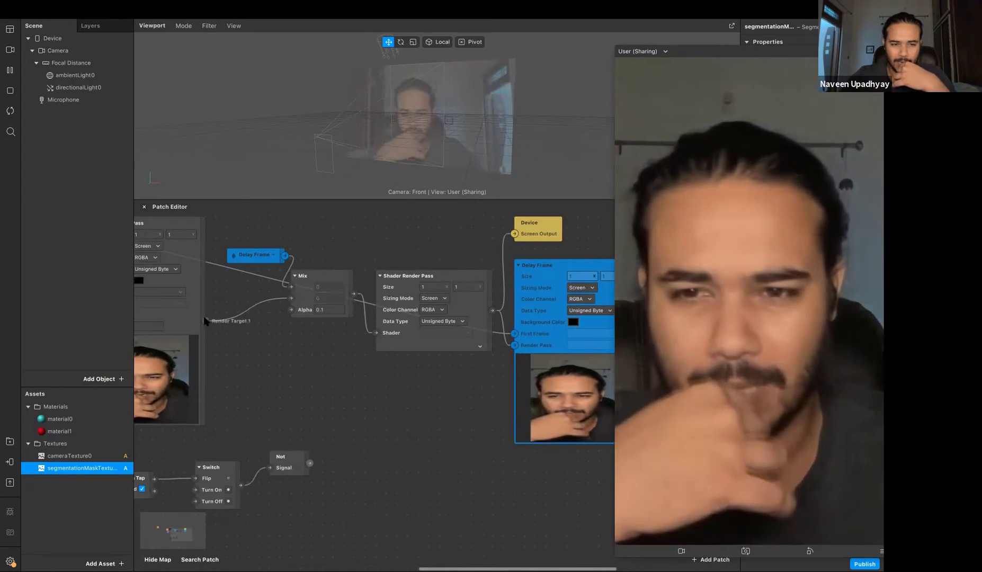
{"action": "scroll", "coordinate": [206, 321], "scroll_direction": "left", "scroll_amount": 3}
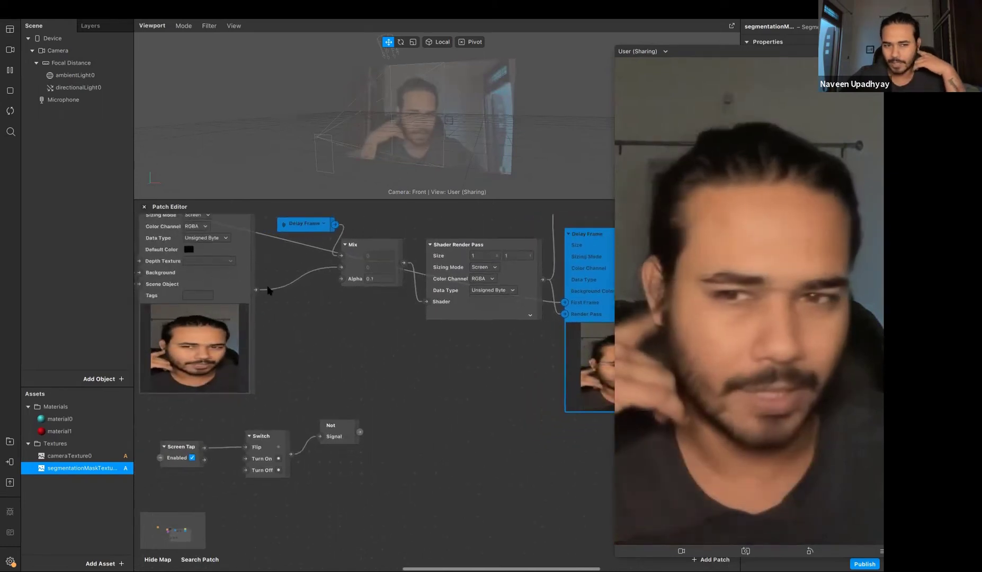
{"action": "scroll", "coordinate": [269, 291], "scroll_direction": "up", "scroll_amount": 3}
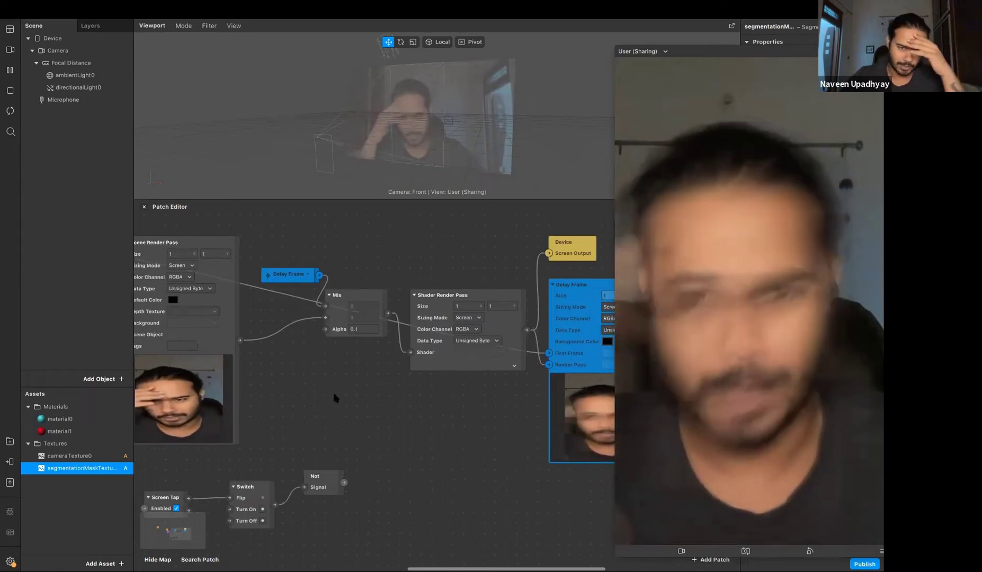
{"action": "double_click", "coordinate": [355, 447]}
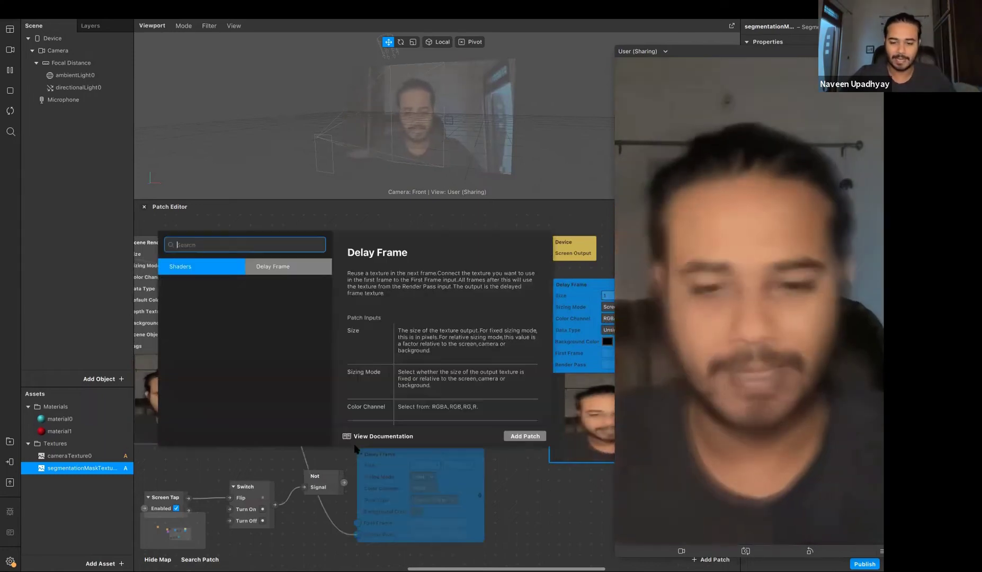
{"action": "type", "text": "blend"}
{"action": "key", "text": "Return"}
{"action": "left_click_drag", "start_coordinate": [374, 473], "coordinate": [395, 420]}
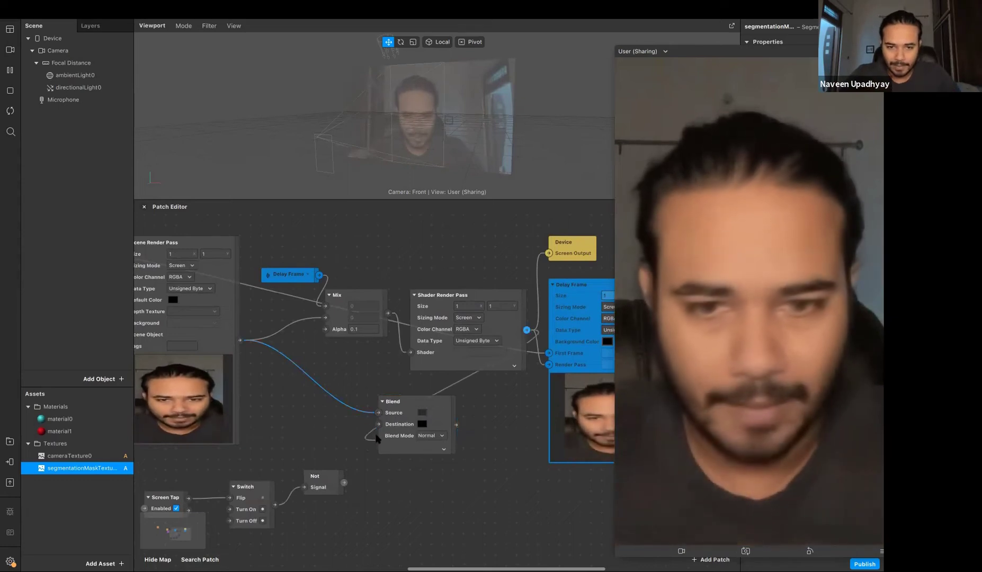
{"action": "left_click", "coordinate": [443, 449]}
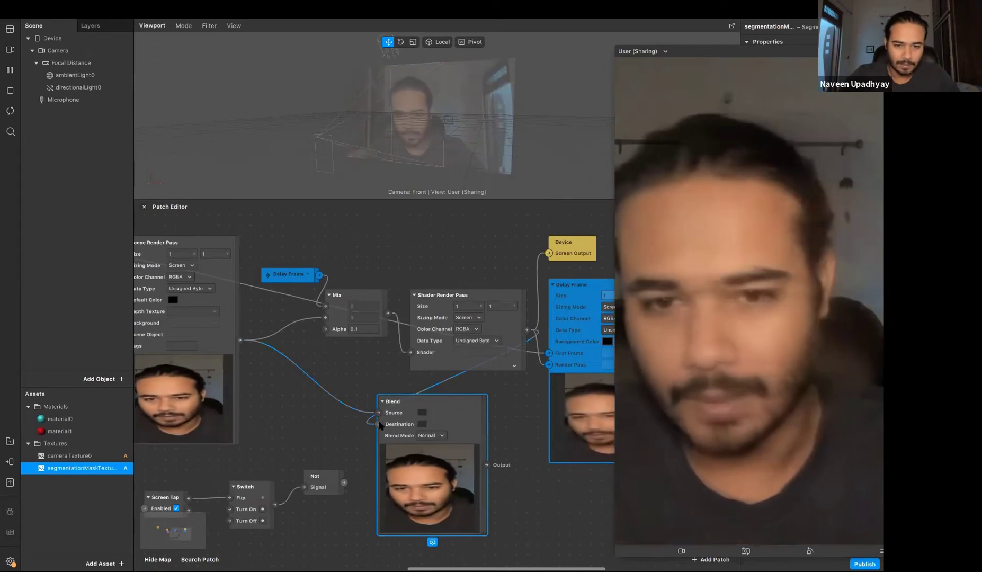
Step: Swap the Blend patch's Source and Destination connections and connect its output to the Device's Screen Output
{"action": "left_click_drag", "start_coordinate": [379, 424], "coordinate": [379, 416]}
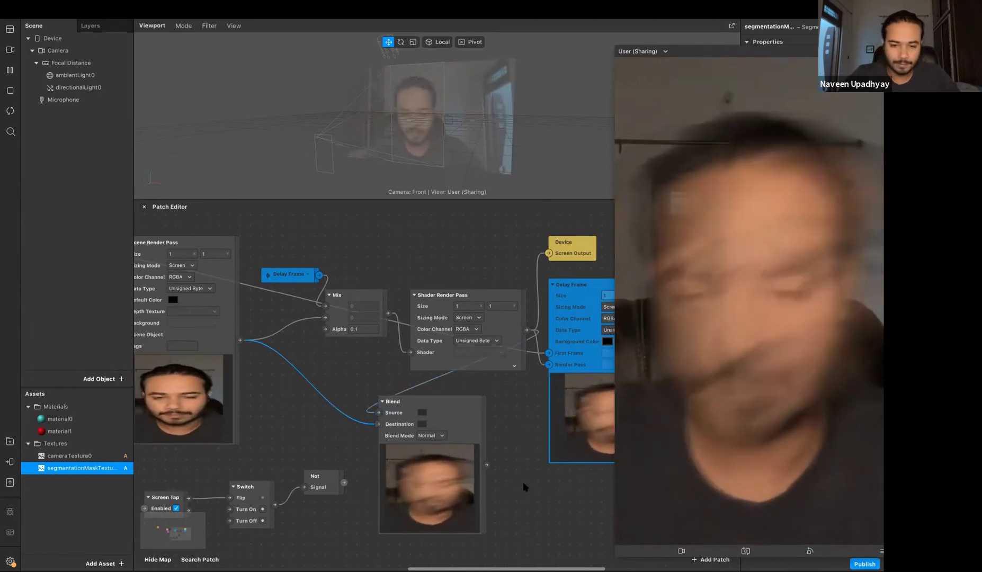
{"action": "scroll", "coordinate": [524, 486], "scroll_direction": "down", "scroll_amount": 3}
{"action": "scroll", "coordinate": [523, 486], "scroll_direction": "right", "scroll_amount": 2}
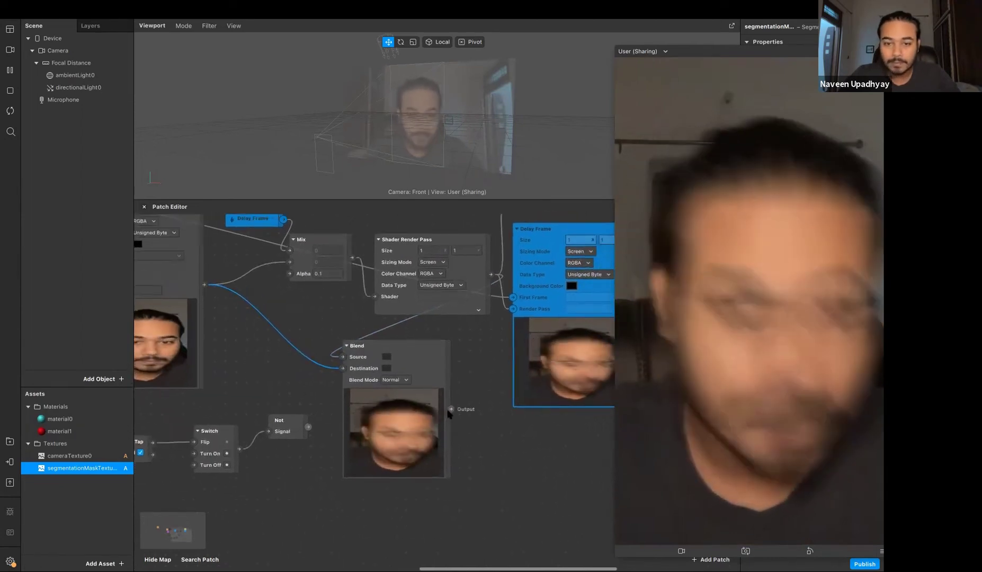
{"action": "scroll", "coordinate": [449, 414], "scroll_direction": "up", "scroll_amount": 2}
{"action": "scroll", "coordinate": [448, 413], "scroll_direction": "down", "scroll_amount": 4, "text": "ctrl"}
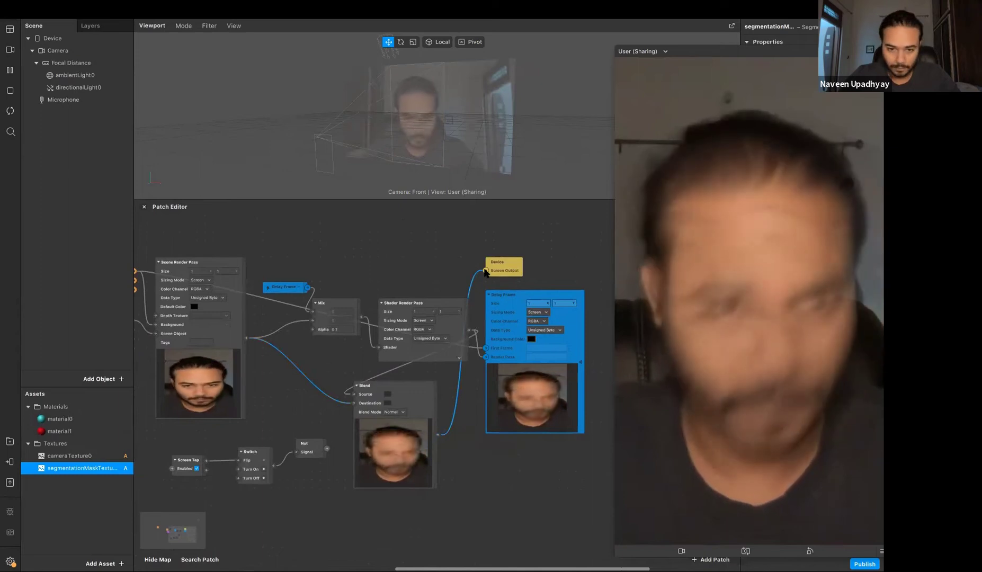
Step: Set the Blend patch's Blend Mode to Subtract and examine the difference between the live and delayed image
{"action": "left_click", "coordinate": [394, 413]}
{"action": "left_click", "coordinate": [407, 436]}
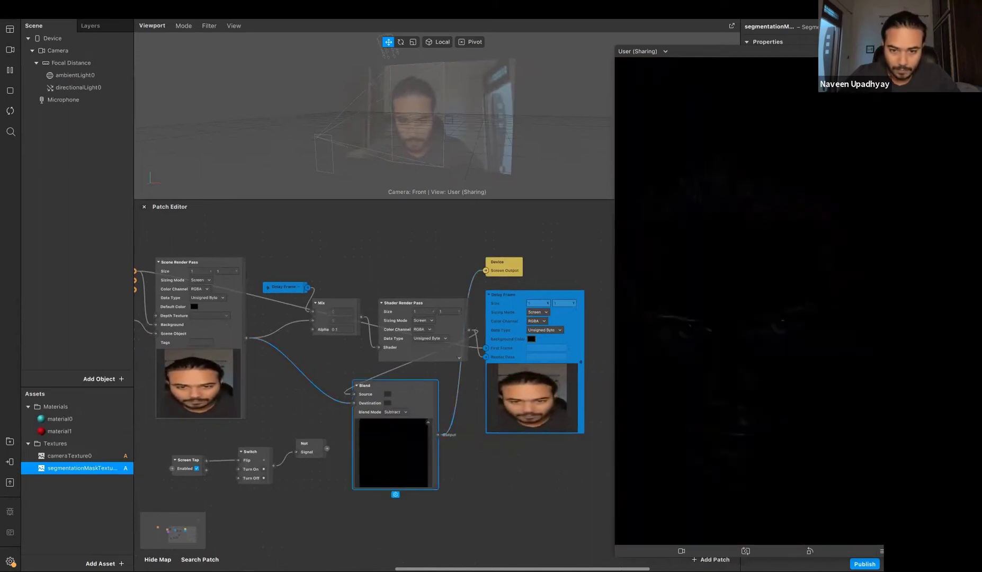
{"action": "left_click", "coordinate": [405, 413]}
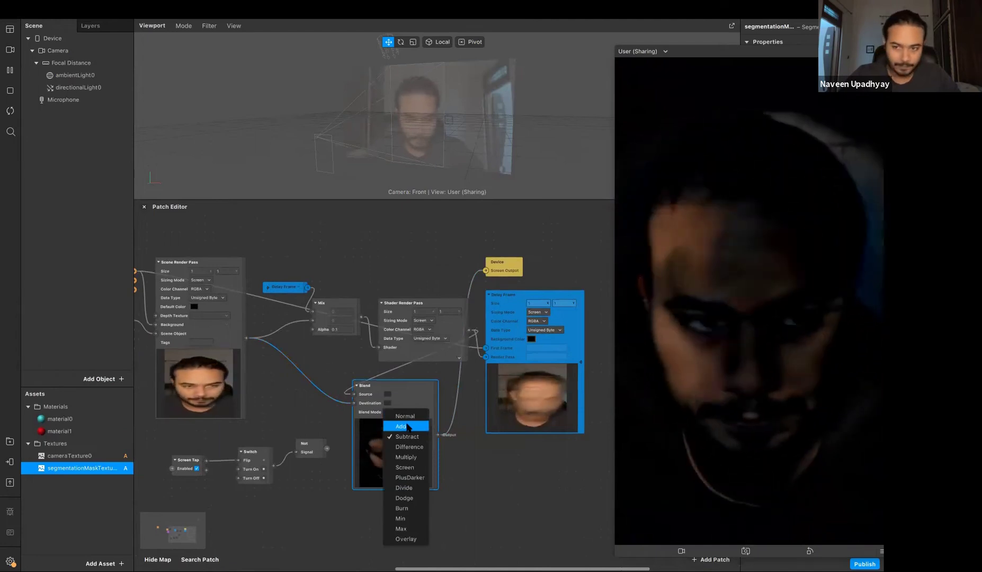
{"action": "left_click_drag", "start_coordinate": [429, 506], "coordinate": [440, 498]}
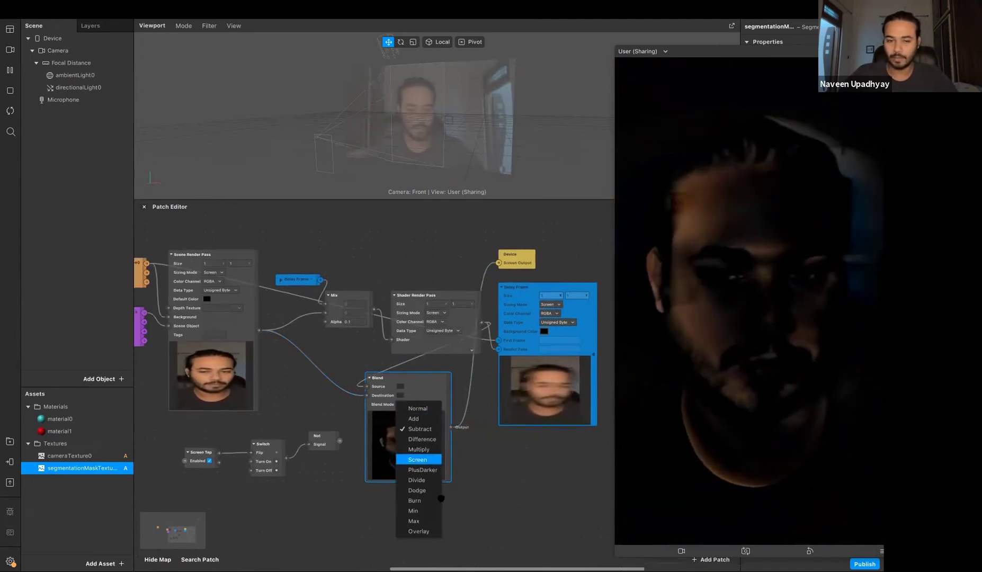
{"action": "scroll", "coordinate": [481, 475], "scroll_direction": "up", "scroll_amount": 5}
{"action": "left_click", "coordinate": [482, 475]}
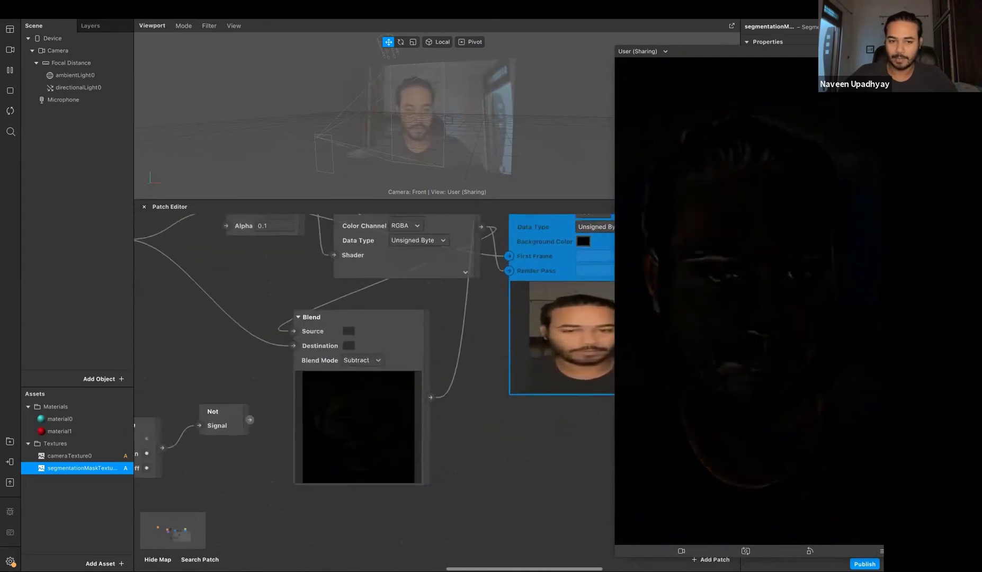
{"action": "scroll", "coordinate": [291, 461], "scroll_direction": "up", "scroll_amount": 2}
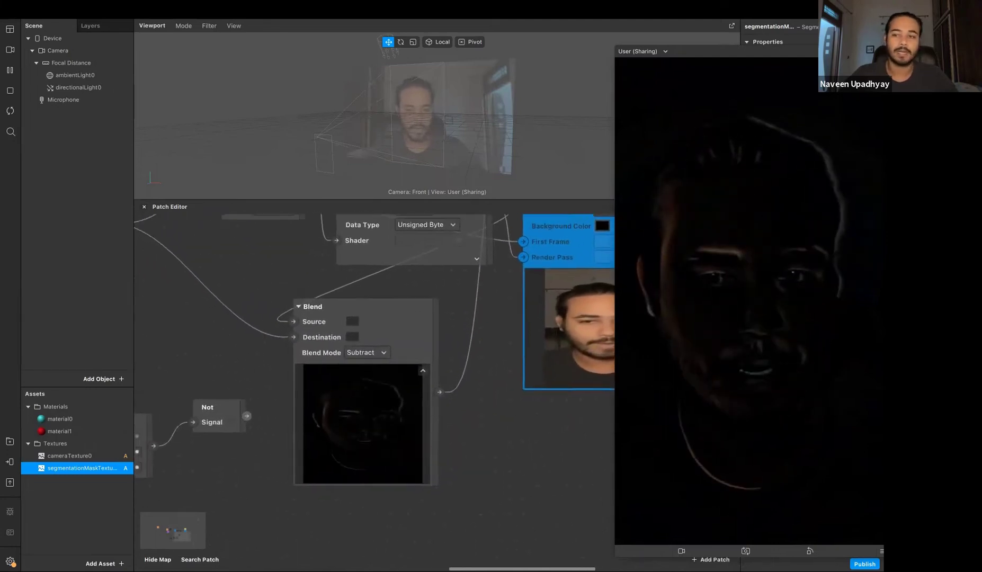
{"action": "scroll", "coordinate": [449, 351], "scroll_direction": "left", "scroll_amount": 4}
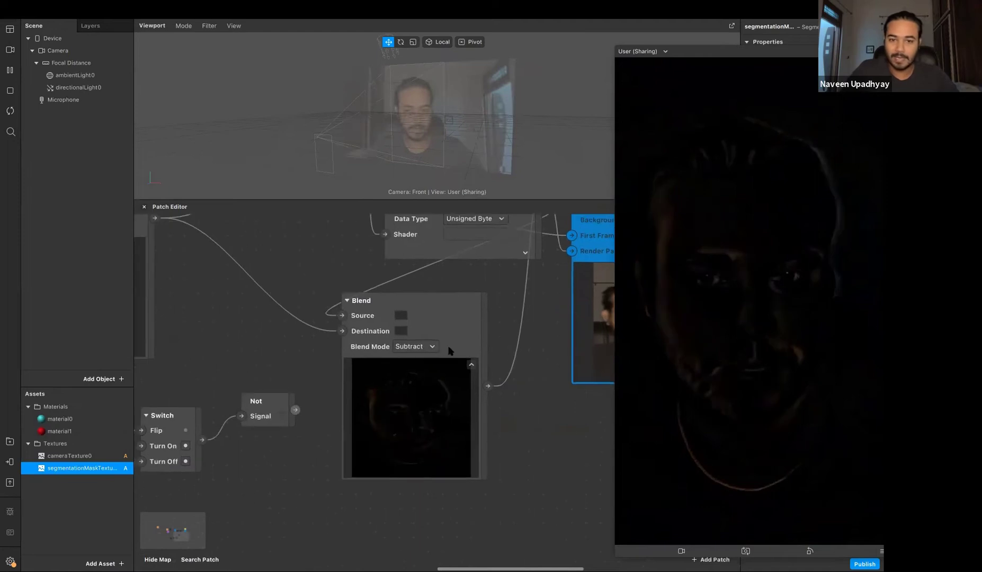
{"action": "scroll", "coordinate": [449, 350], "scroll_direction": "down", "scroll_amount": 2}
{"action": "scroll", "coordinate": [449, 350], "scroll_direction": "left", "scroll_amount": 2}
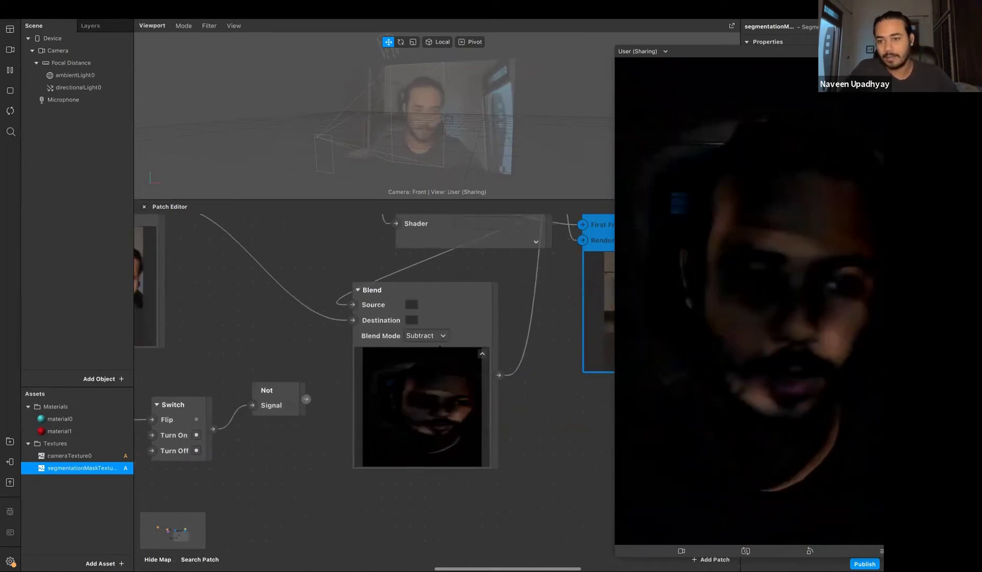
Step: Try the Add, Screen and Burn modes on the Blend patch and return its Blend Mode to Normal
{"action": "left_click", "coordinate": [431, 336]}
{"action": "left_click", "coordinate": [440, 373]}
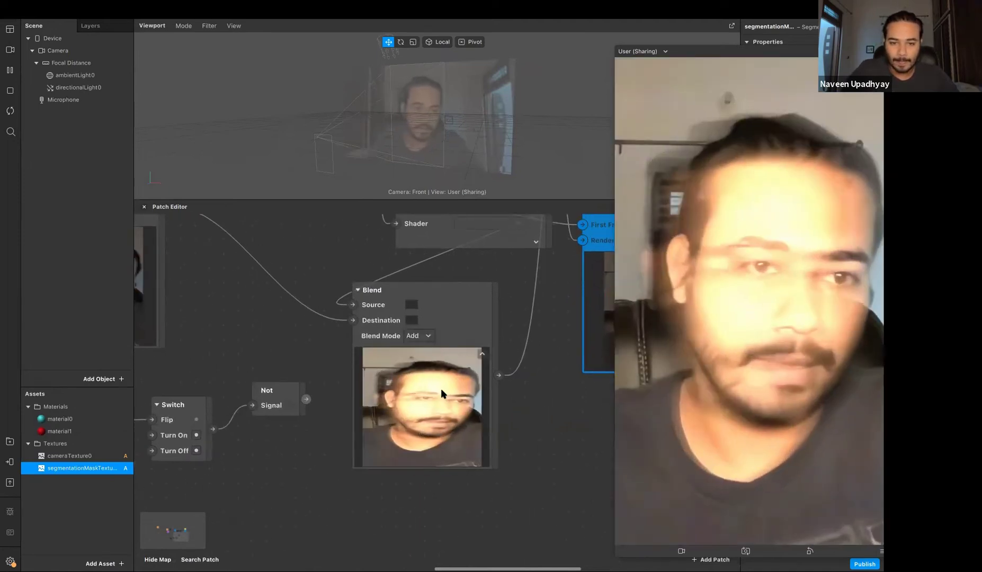
{"action": "left_click", "coordinate": [428, 335]}
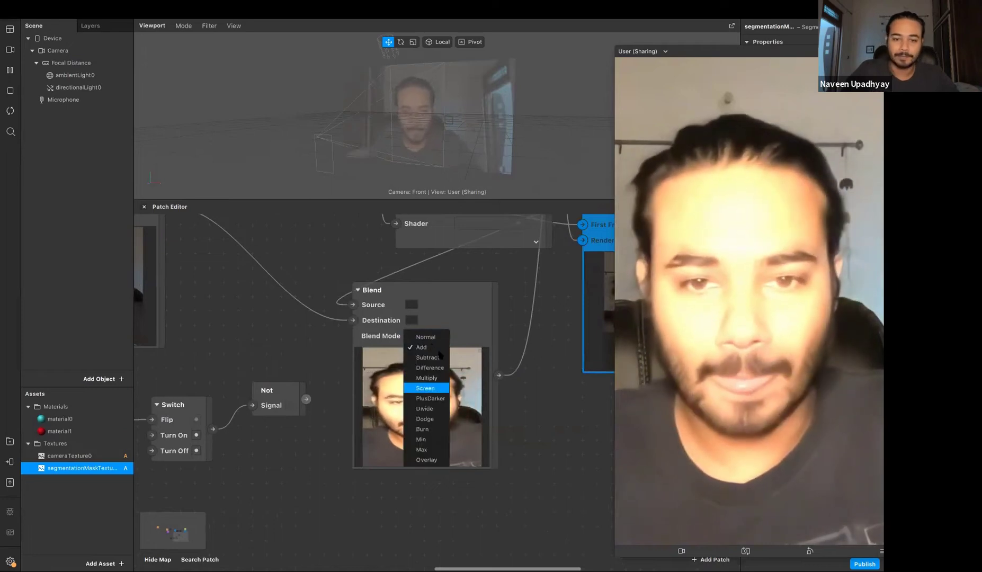
{"action": "left_click", "coordinate": [425, 388]}
{"action": "left_click", "coordinate": [428, 336]}
{"action": "left_click", "coordinate": [422, 429]}
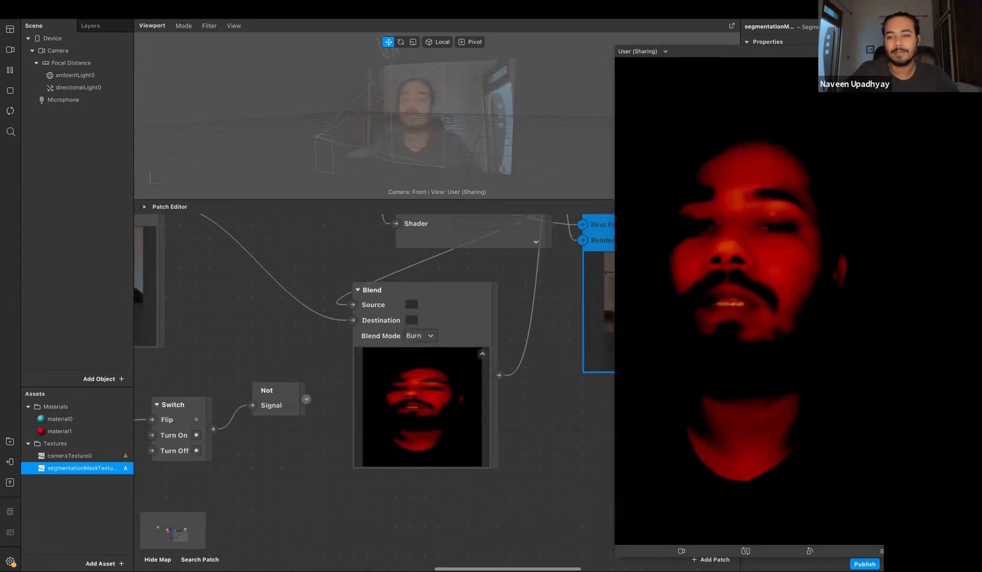
{"action": "left_click", "coordinate": [428, 336]}
{"action": "left_click", "coordinate": [419, 340]}
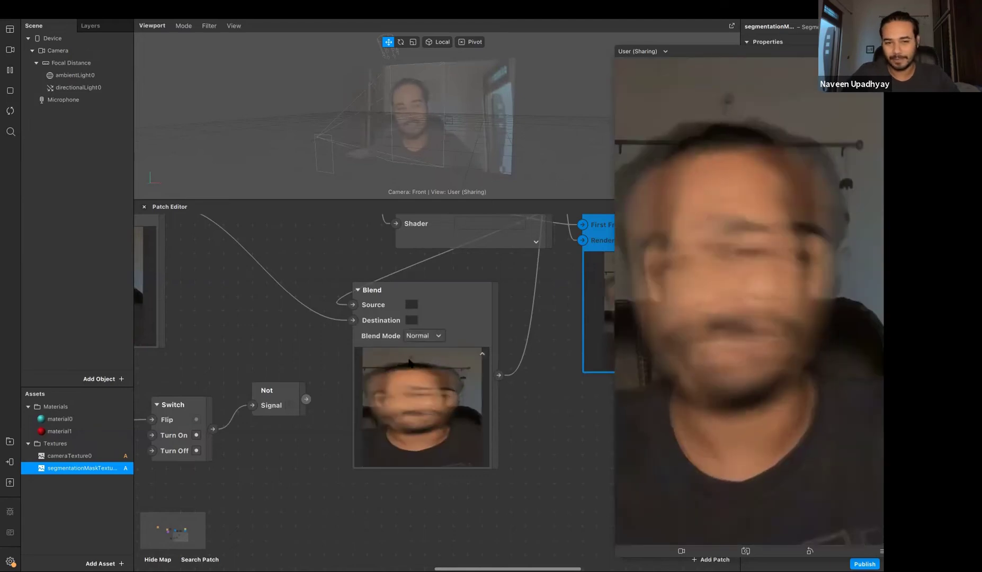
Step: Set the Blend Mode to Multiply and swap the inputs so the Scene Render Pass feeds Source and the Shader Render Pass feeds Destination
{"action": "scroll", "coordinate": [410, 363], "scroll_direction": "up", "scroll_amount": 1}
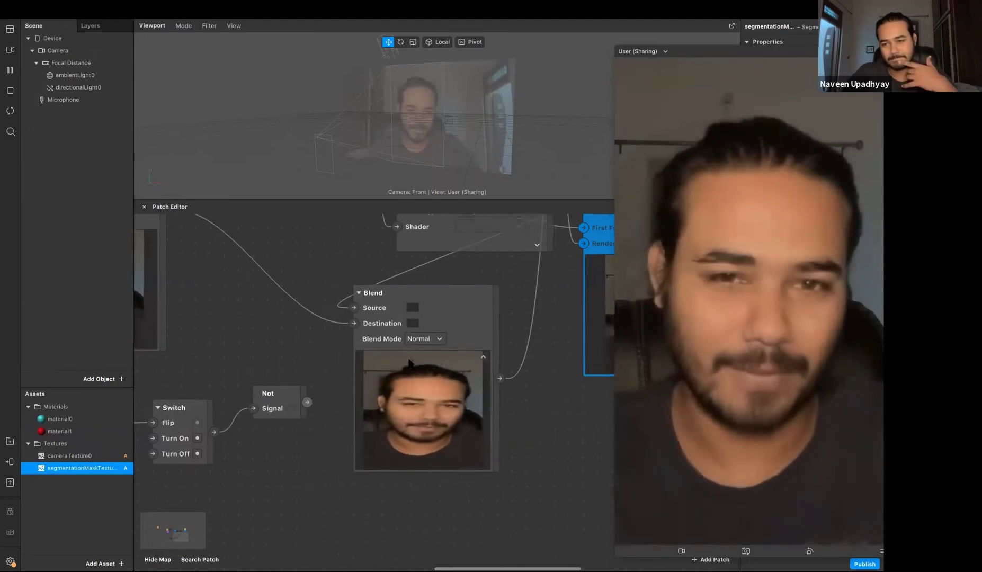
{"action": "scroll", "coordinate": [409, 363], "scroll_direction": "up", "scroll_amount": 5}
{"action": "scroll", "coordinate": [409, 362], "scroll_direction": "left", "scroll_amount": 3}
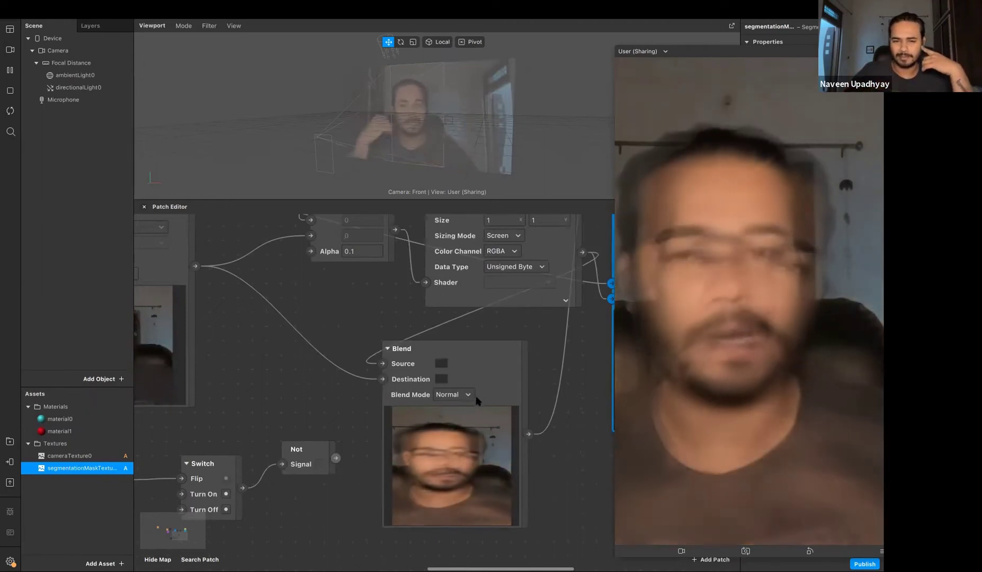
{"action": "left_click", "coordinate": [461, 396]}
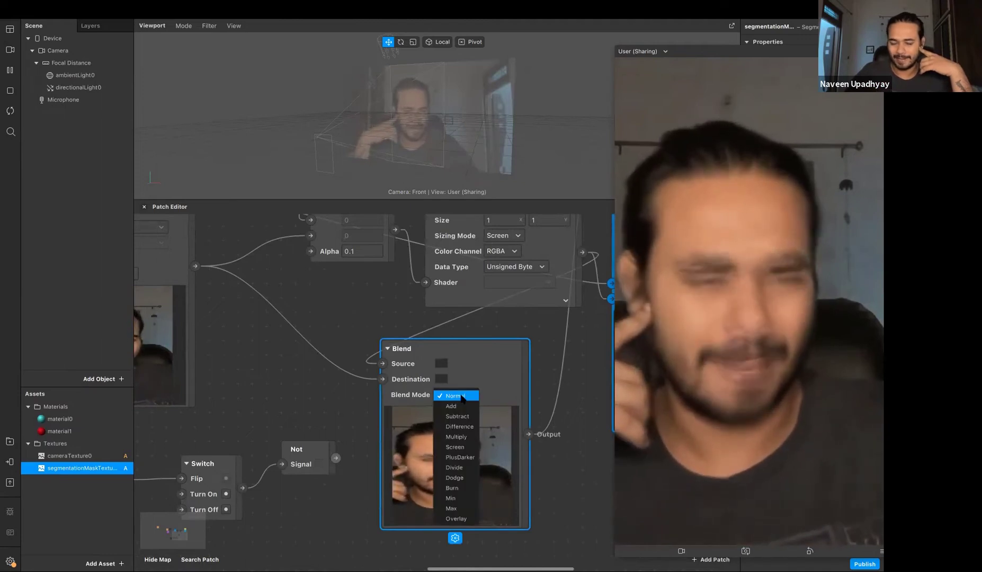
{"action": "left_click", "coordinate": [459, 436]}
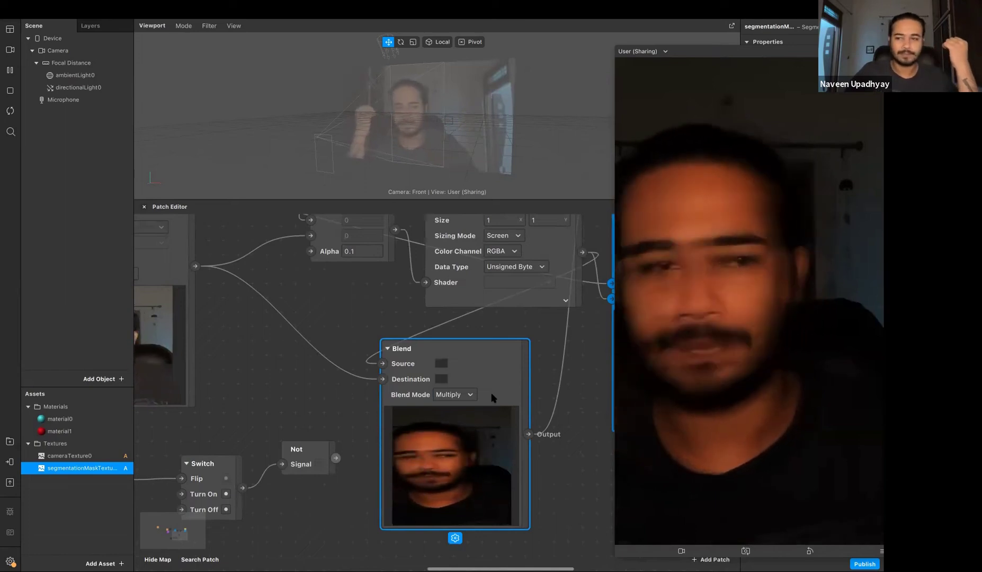
{"action": "mouse_move", "coordinate": [381, 379]}
{"action": "left_mouse_down"}
{"action": "mouse_move", "coordinate": [382, 363]}
{"action": "mouse_move", "coordinate": [382, 379]}
{"action": "left_mouse_up"}
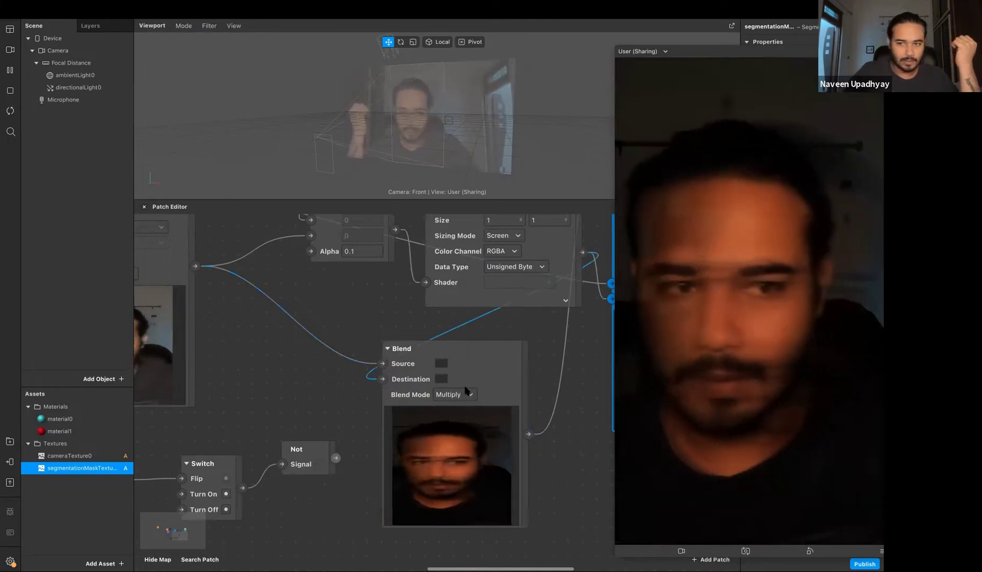
Step: Try the Add mode with the swapped inputs and set the Blend Mode back to Normal
{"action": "left_click", "coordinate": [465, 393]}
{"action": "left_click", "coordinate": [476, 418]}
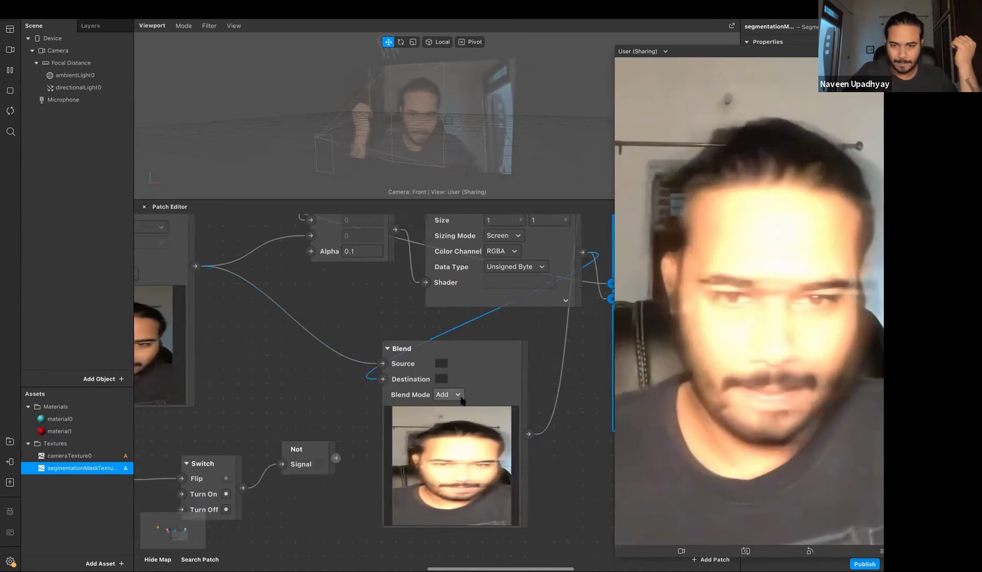
{"action": "left_click", "coordinate": [461, 398]}
{"action": "left_click", "coordinate": [455, 395]}
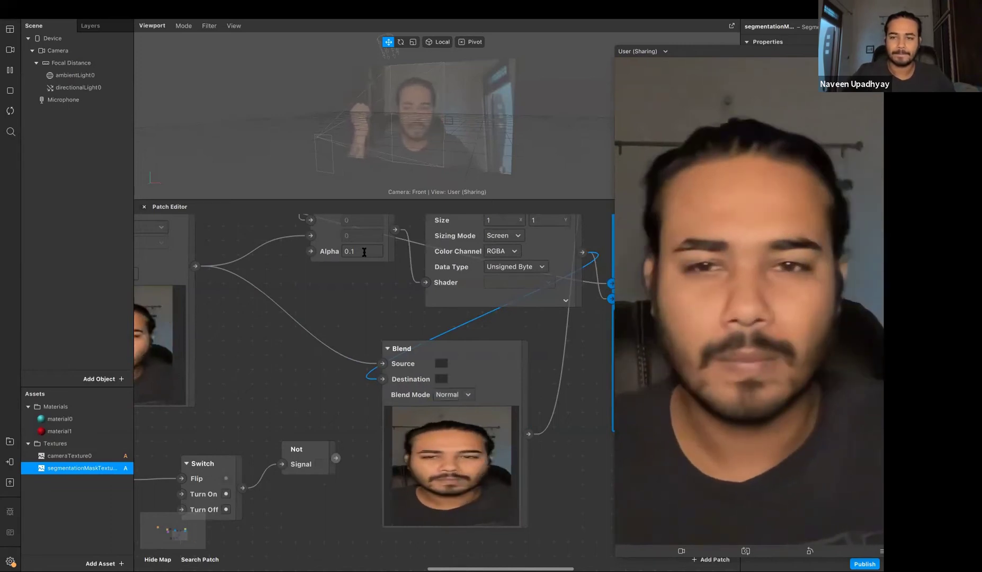
Step: Try 0.01 as the Mix's Alpha and swap the Blend inputs back, with the Shader Render Pass feeding Source
{"action": "left_click", "coordinate": [363, 252]}
{"action": "key", "text": "BackSpace"}
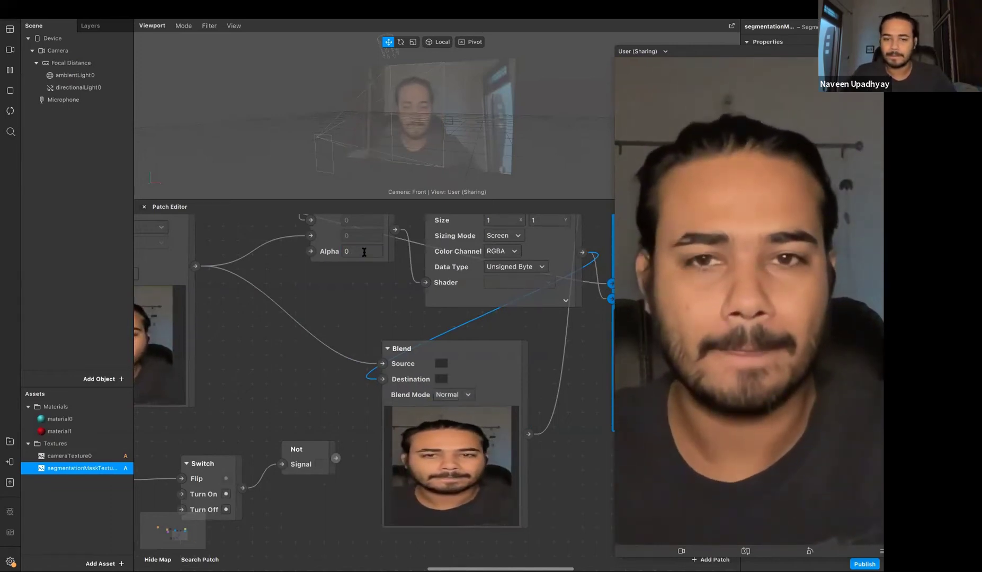
{"action": "type", "text": ".01"}
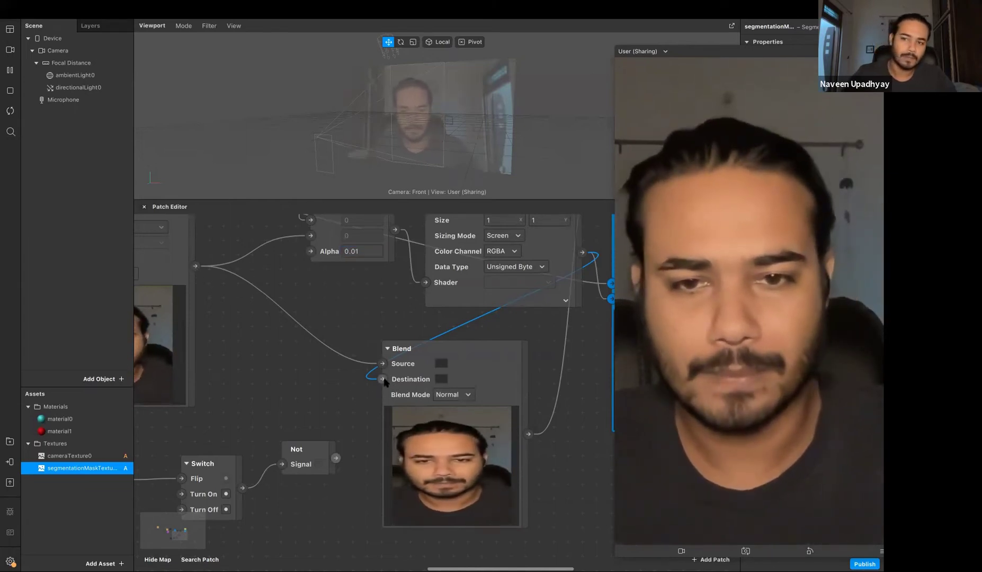
{"action": "left_click", "coordinate": [382, 379]}
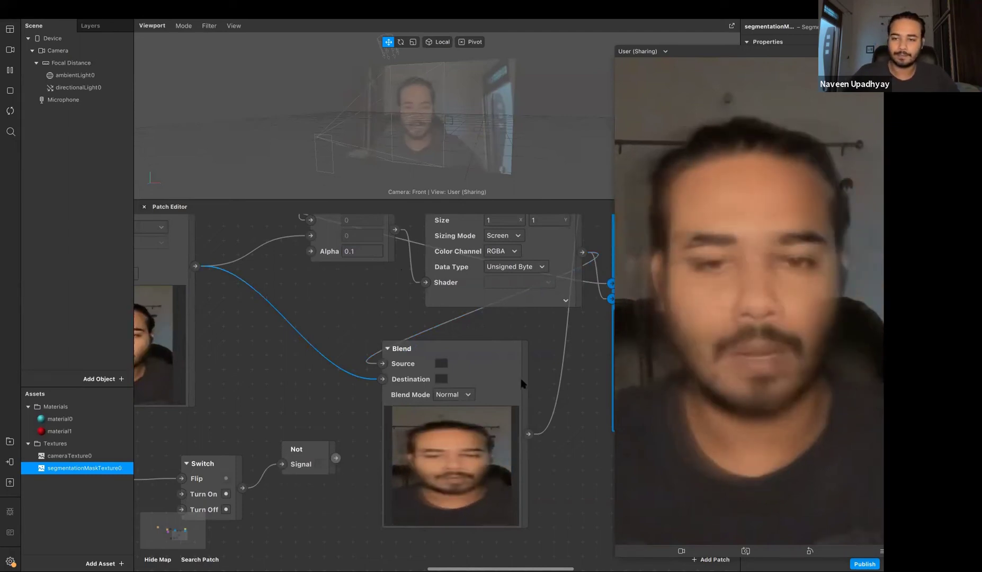
Step: Delete the Blend patch and reconnect the Shader Render Pass output directly to the Device's Screen Output
{"action": "left_click", "coordinate": [529, 389]}
{"action": "key", "text": "Delete"}
{"action": "scroll", "coordinate": [498, 353], "scroll_direction": "right", "scroll_amount": 3}
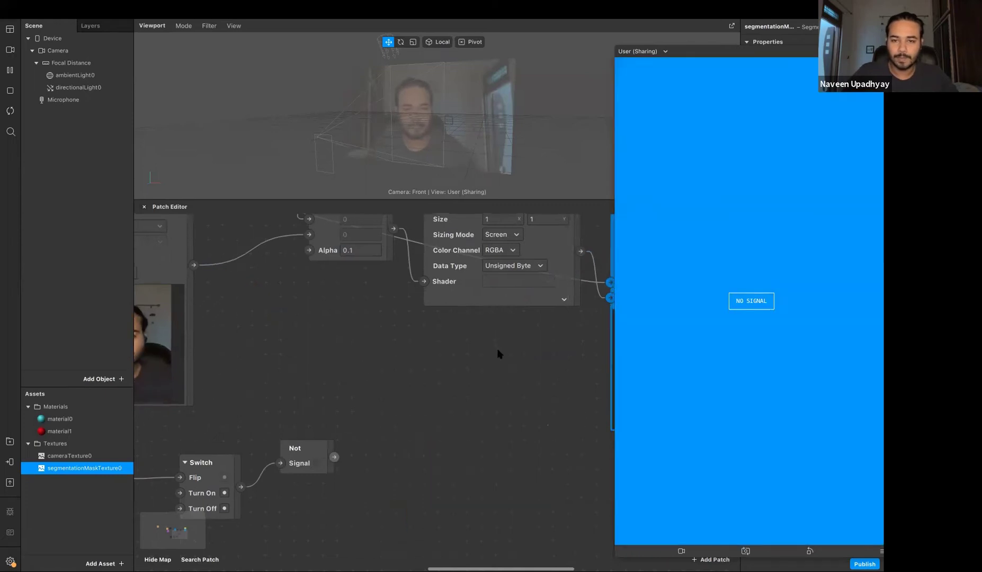
{"action": "scroll", "coordinate": [516, 389], "scroll_direction": "right", "scroll_amount": 3}
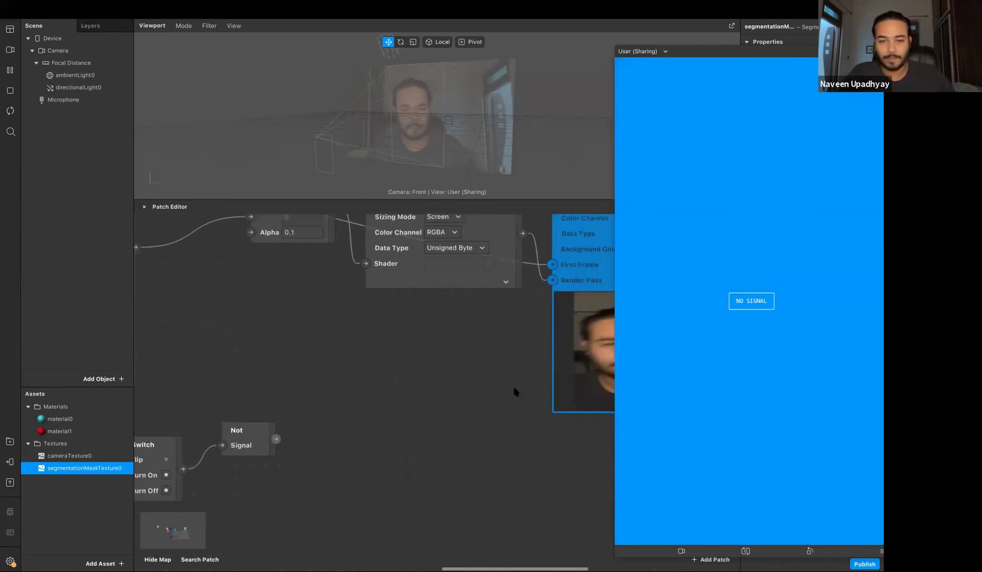
{"action": "scroll", "coordinate": [515, 390], "scroll_direction": "up", "scroll_amount": 2}
{"action": "scroll", "coordinate": [483, 469], "scroll_direction": "up", "scroll_amount": 3}
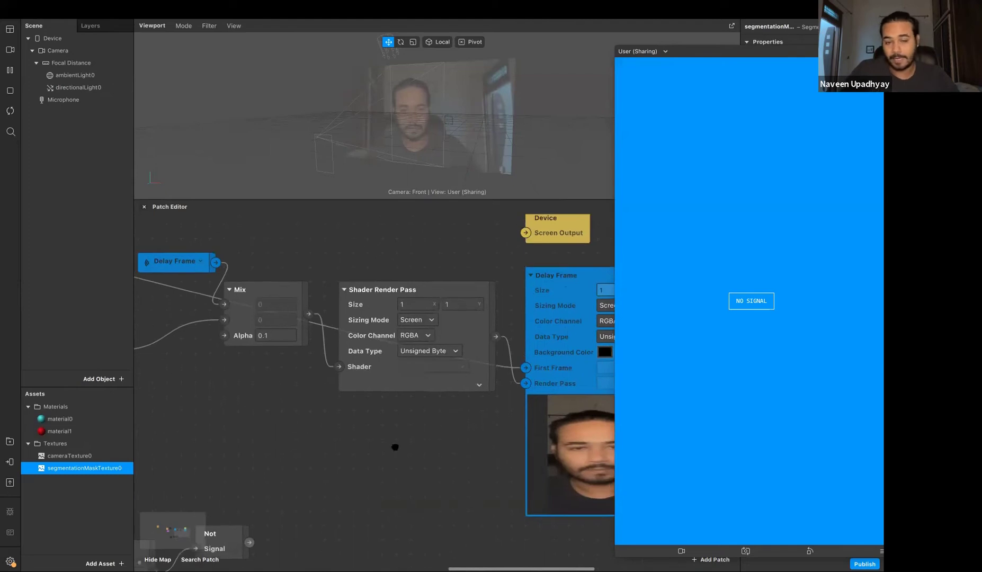
{"action": "left_click_drag", "start_coordinate": [496, 346], "coordinate": [526, 242]}
{"action": "scroll", "coordinate": [385, 462], "scroll_direction": "down", "scroll_amount": 3}
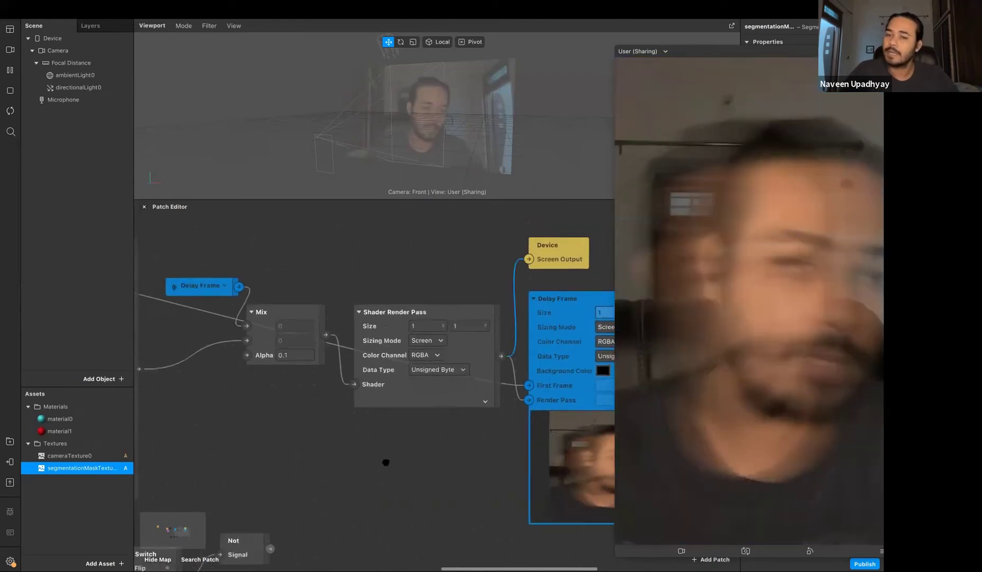
Step: Set the Mix patch's Alpha to 1
{"action": "scroll", "coordinate": [386, 462], "scroll_direction": "down", "scroll_amount": 2}
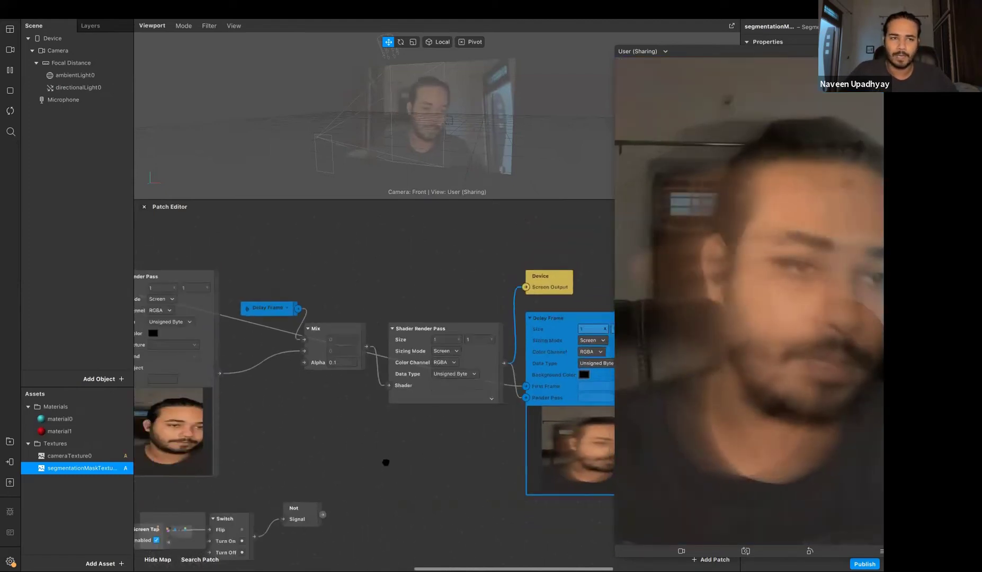
{"action": "scroll", "coordinate": [386, 462], "scroll_direction": "left", "scroll_amount": 5}
{"action": "scroll", "coordinate": [385, 462], "scroll_direction": "down", "scroll_amount": 3}
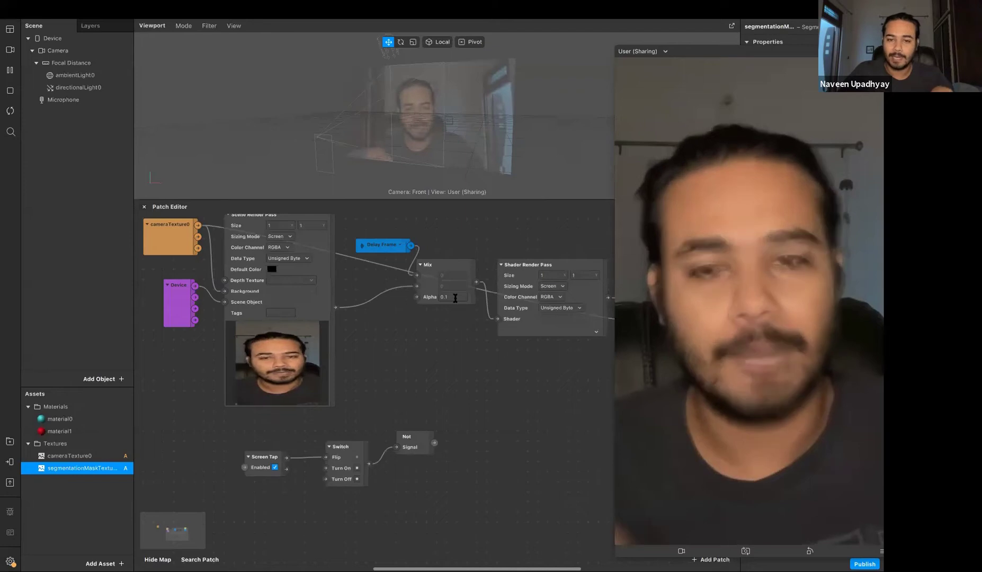
{"action": "double_click", "coordinate": [455, 299]}
{"action": "type", "text": "1"}
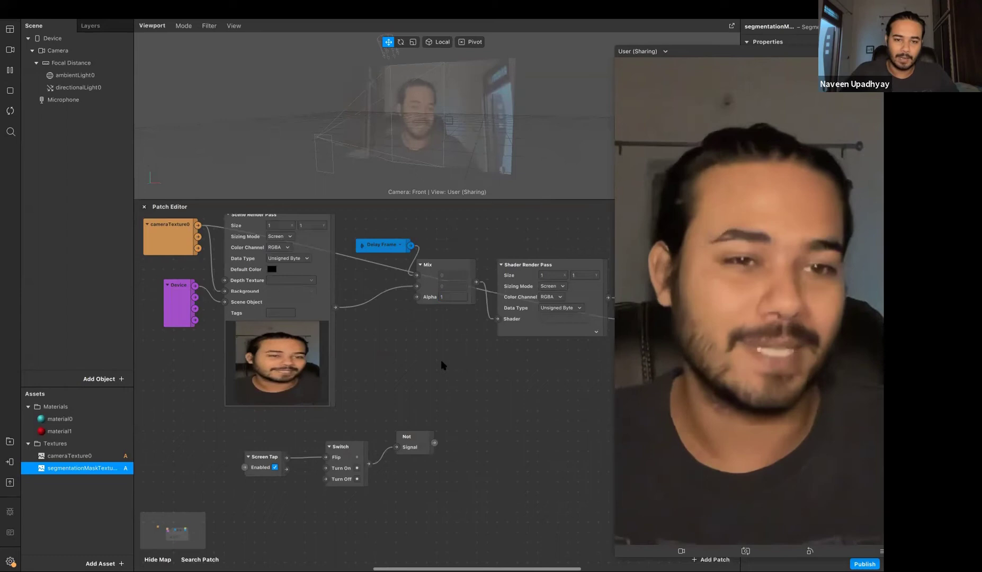
Step: Delete the whole delay-frame patch graph, including the Screen Tap, Switch and Not patches, from the Patch Editor
{"action": "scroll", "coordinate": [442, 364], "scroll_direction": "up", "scroll_amount": 1}
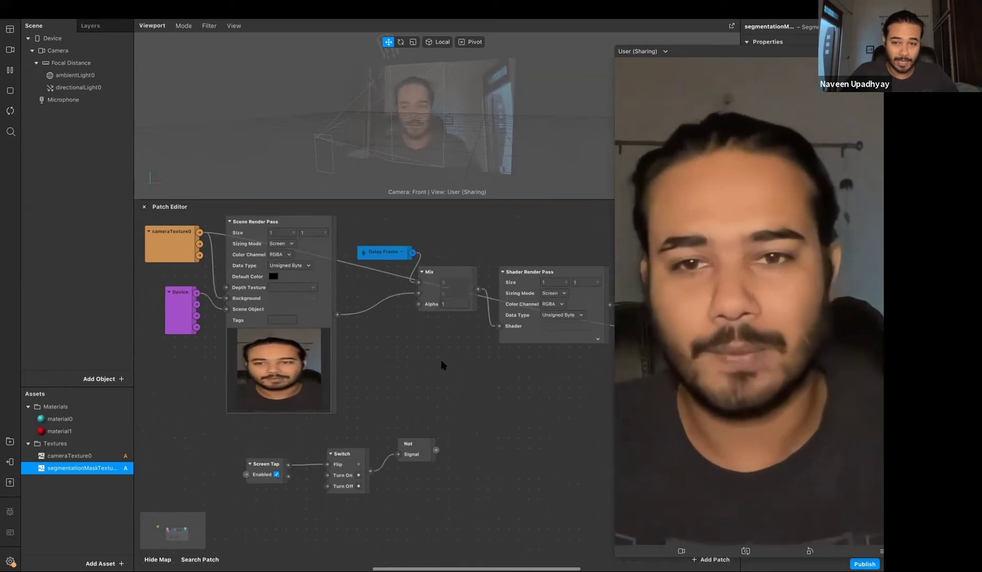
{"action": "scroll", "coordinate": [442, 365], "scroll_direction": "up", "scroll_amount": 2}
{"action": "scroll", "coordinate": [442, 366], "scroll_direction": "right", "scroll_amount": 3}
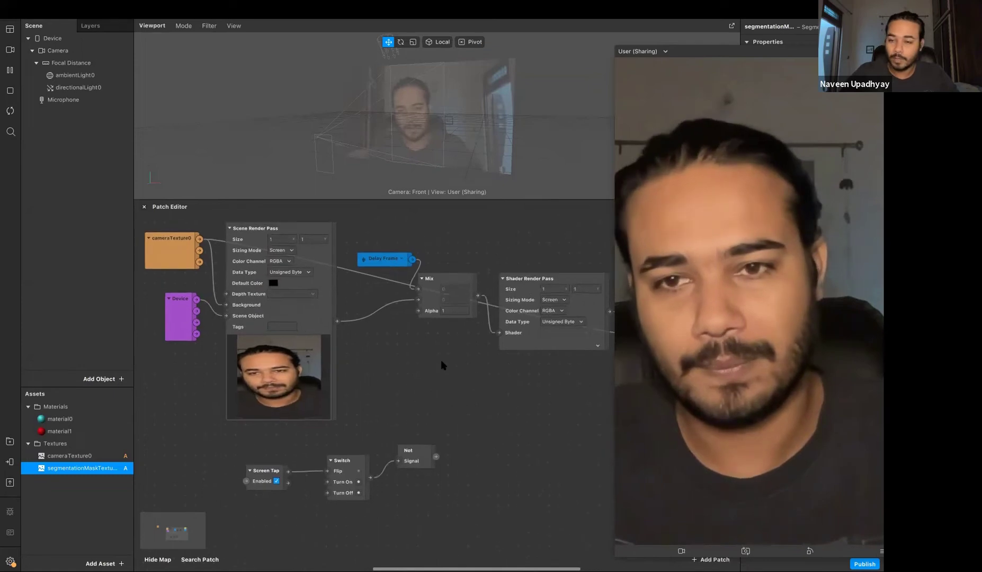
{"action": "scroll", "coordinate": [442, 365], "scroll_direction": "down", "scroll_amount": 3}
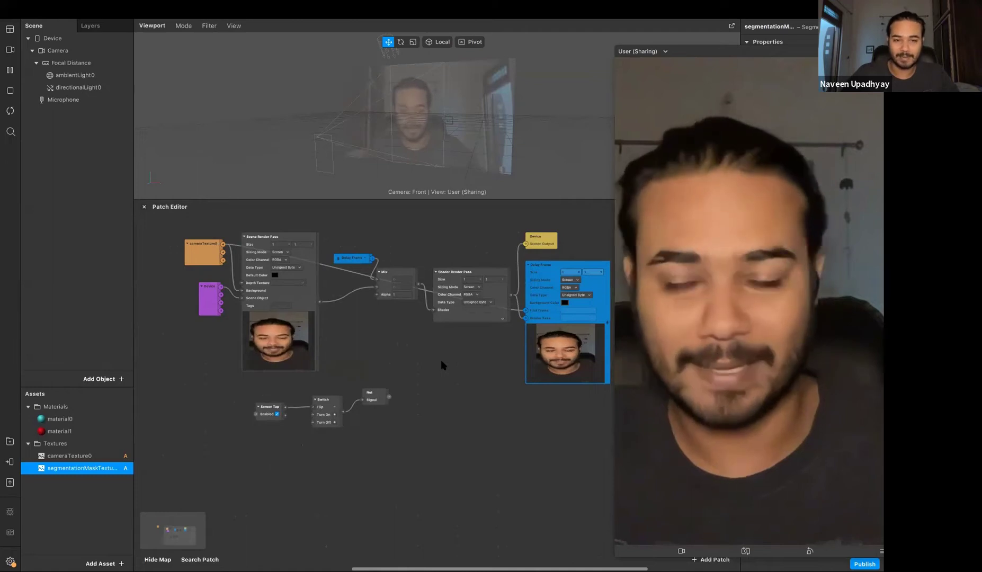
{"action": "scroll", "coordinate": [408, 357], "scroll_direction": "right", "scroll_amount": 5}
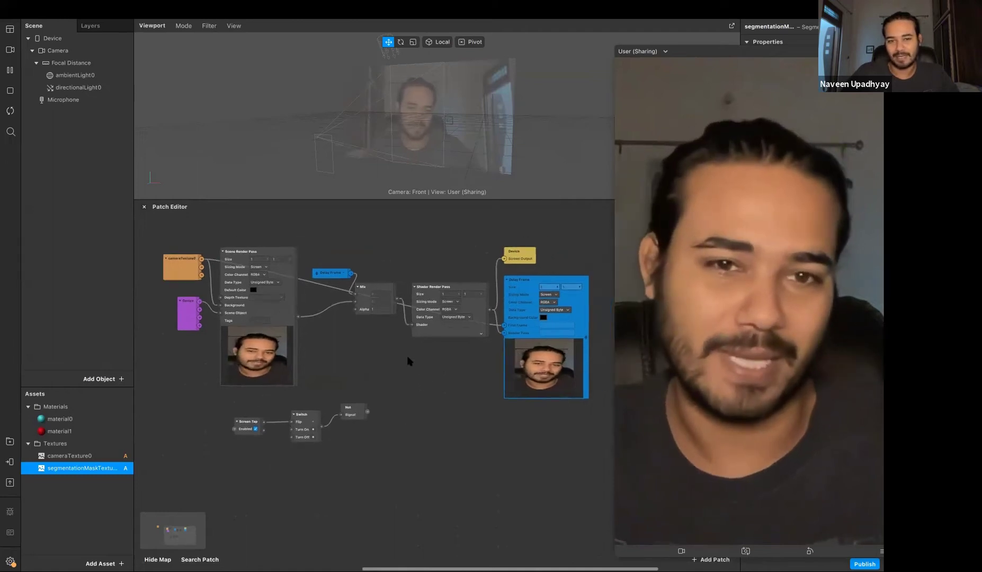
{"action": "scroll", "coordinate": [210, 278], "scroll_direction": "left", "scroll_amount": 5}
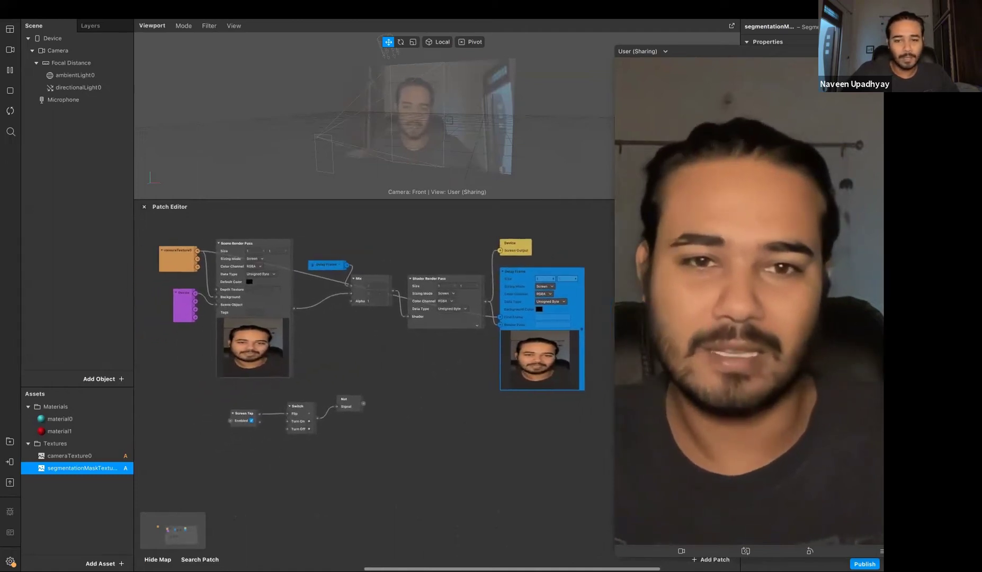
{"action": "left_click_drag", "start_coordinate": [166, 228], "coordinate": [613, 456]}
{"action": "key", "text": "Delete"}
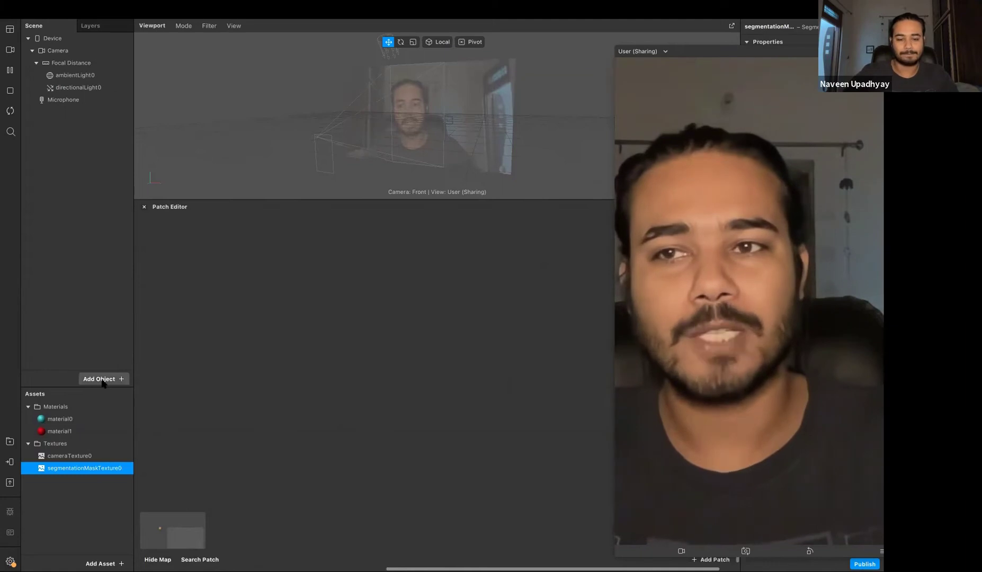
Step: Add a Plane object to the scene
{"action": "left_click", "coordinate": [102, 379]}
{"action": "type", "text": "plane"}
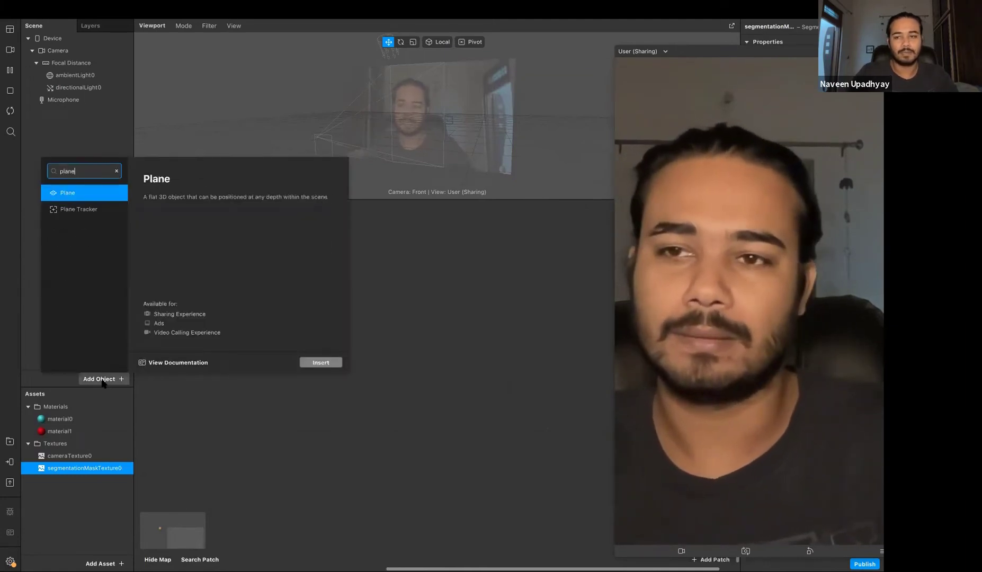
{"action": "key", "text": "Return"}
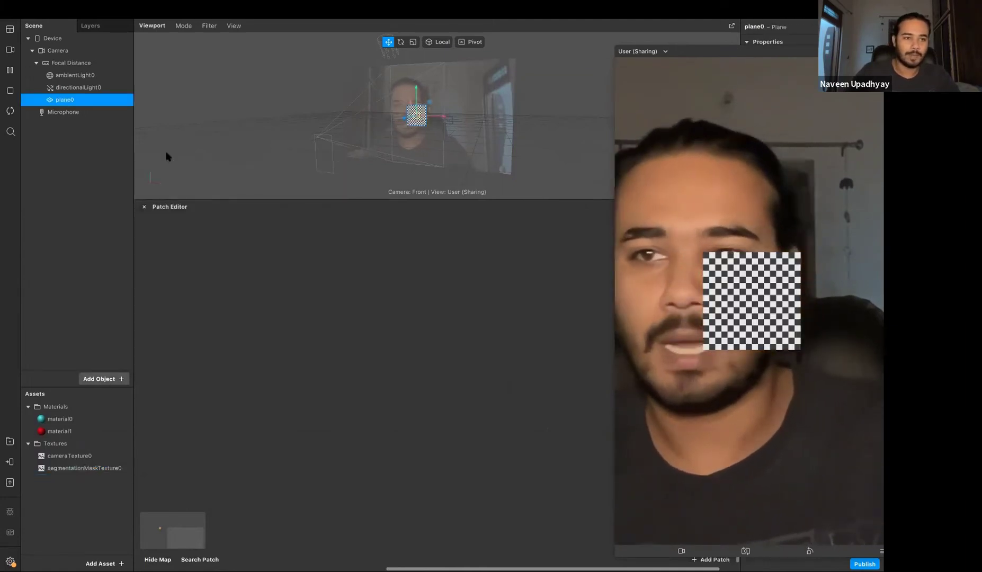
Step: Duplicate the plane three times under Focal Distance to make four planes
{"action": "right_click", "coordinate": [96, 103]}
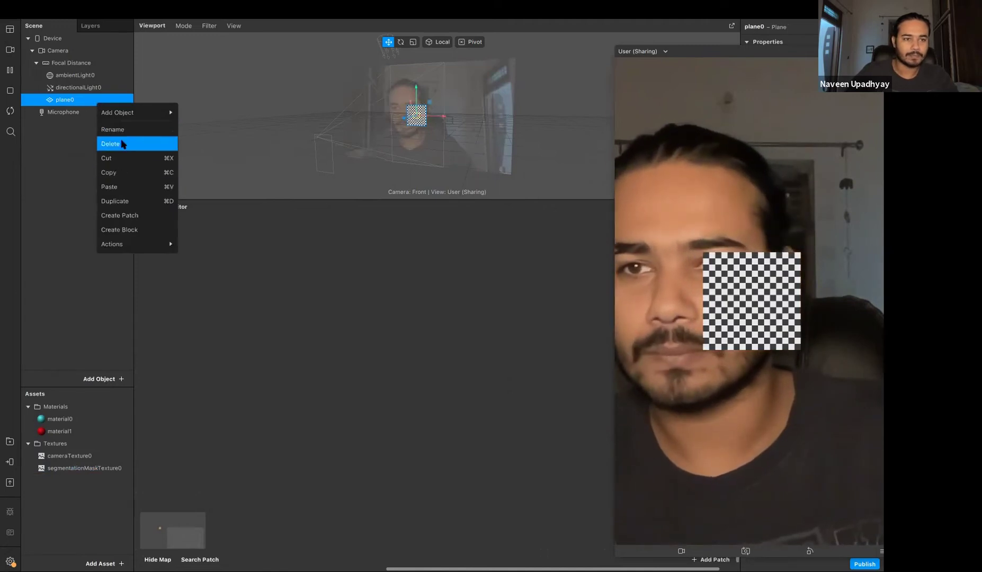
{"action": "left_click", "coordinate": [140, 174]}
{"action": "right_click", "coordinate": [91, 107]}
{"action": "key", "text": "Escape"}
{"action": "right_click", "coordinate": [88, 102]}
{"action": "left_click", "coordinate": [125, 199]}
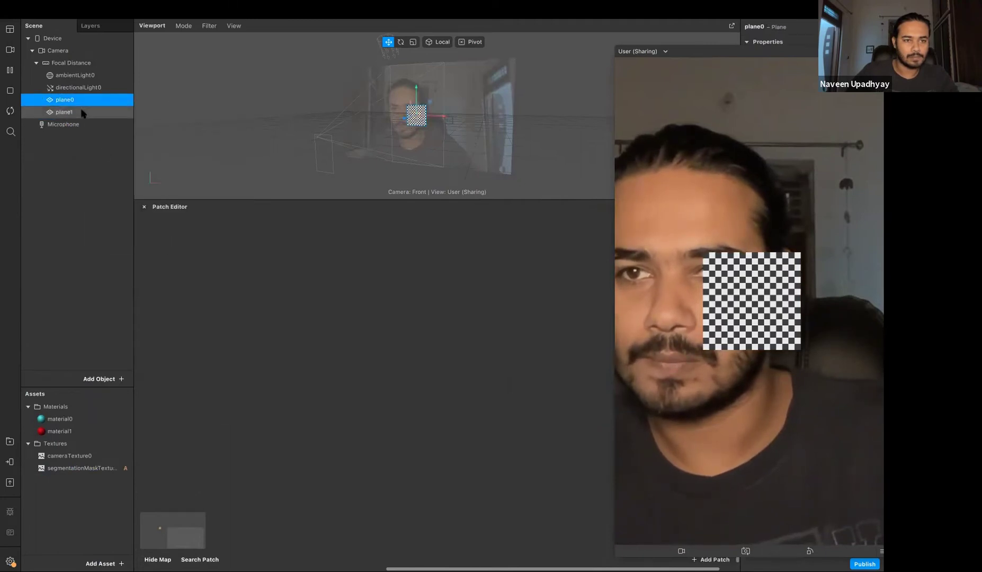
{"action": "right_click", "coordinate": [83, 112]}
{"action": "left_click", "coordinate": [103, 209]}
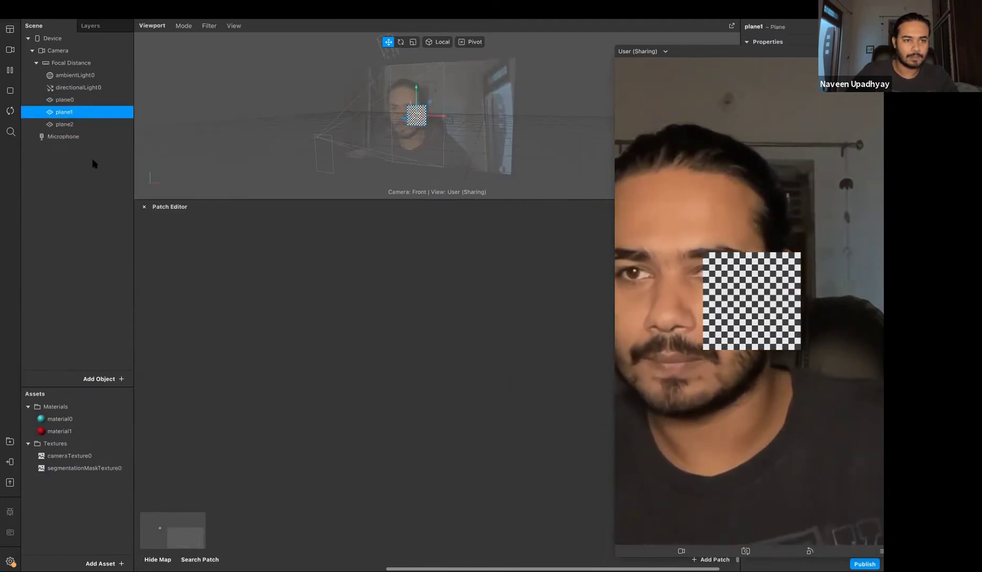
{"action": "right_click", "coordinate": [83, 124]}
{"action": "left_click", "coordinate": [103, 220]}
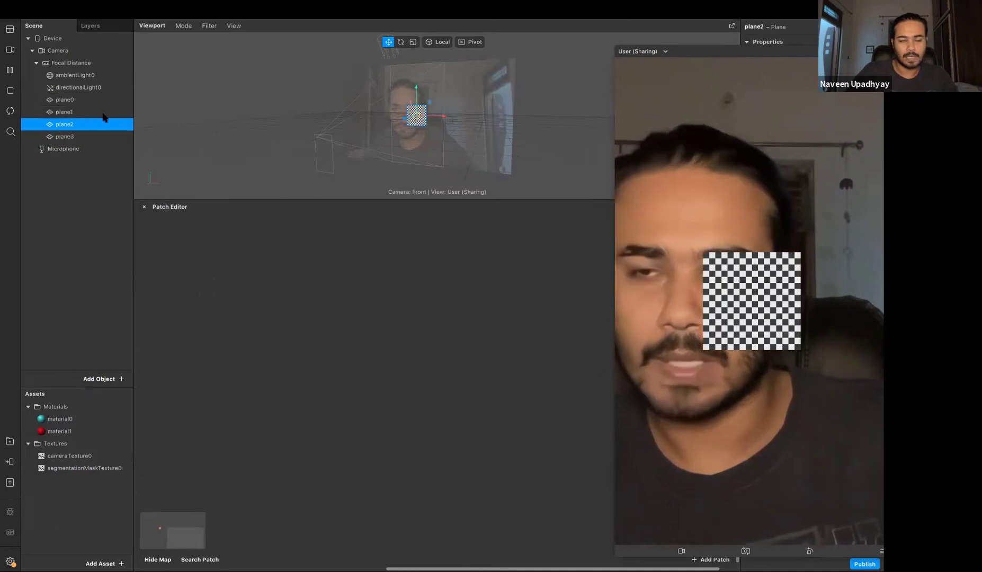
Step: Move the preview clear of the properties and set plane0's X and Y scale to 0.5 after trying 2
{"action": "left_click_drag", "start_coordinate": [775, 52], "coordinate": [469, 65]}
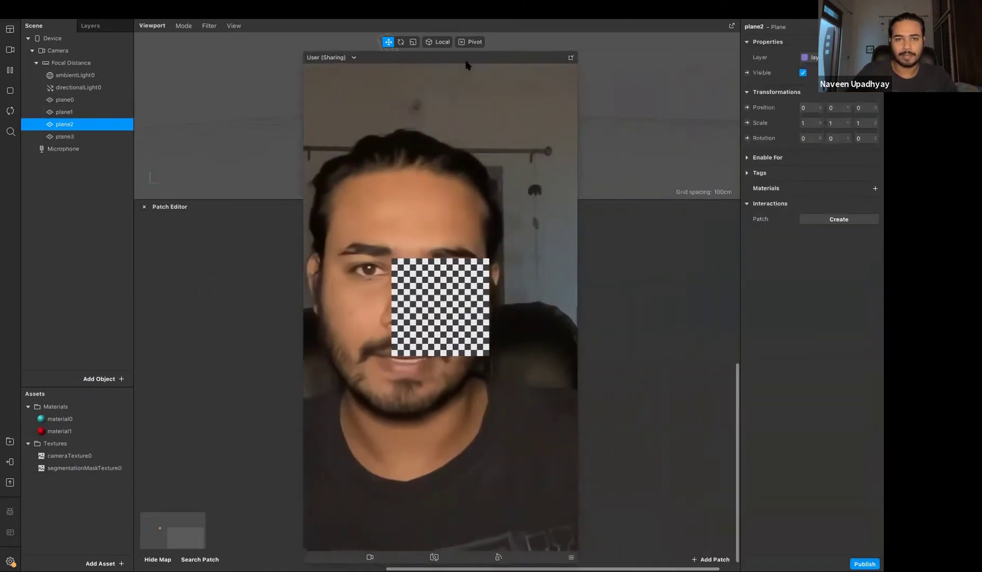
{"action": "left_click", "coordinate": [125, 100]}
{"action": "left_click", "coordinate": [846, 122]}
{"action": "type", "text": "2"}
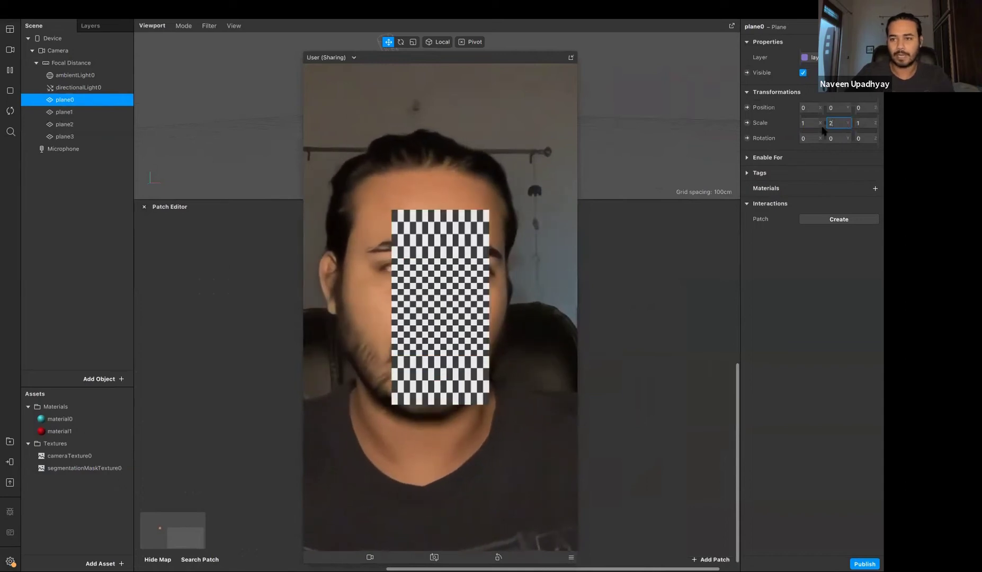
{"action": "type", "text": "2"}
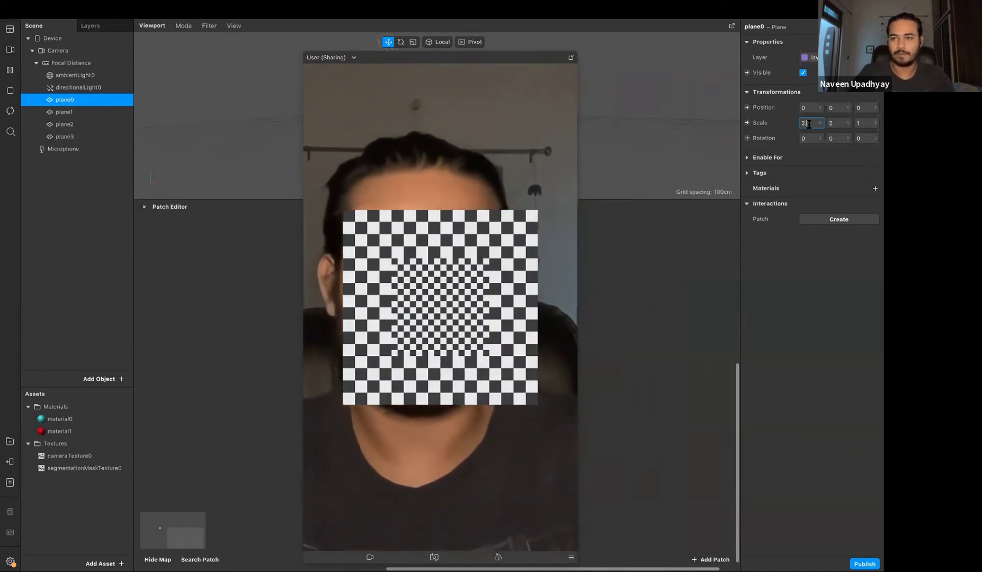
{"action": "type", "text": "0"}
{"action": "key", "text": "Tab"}
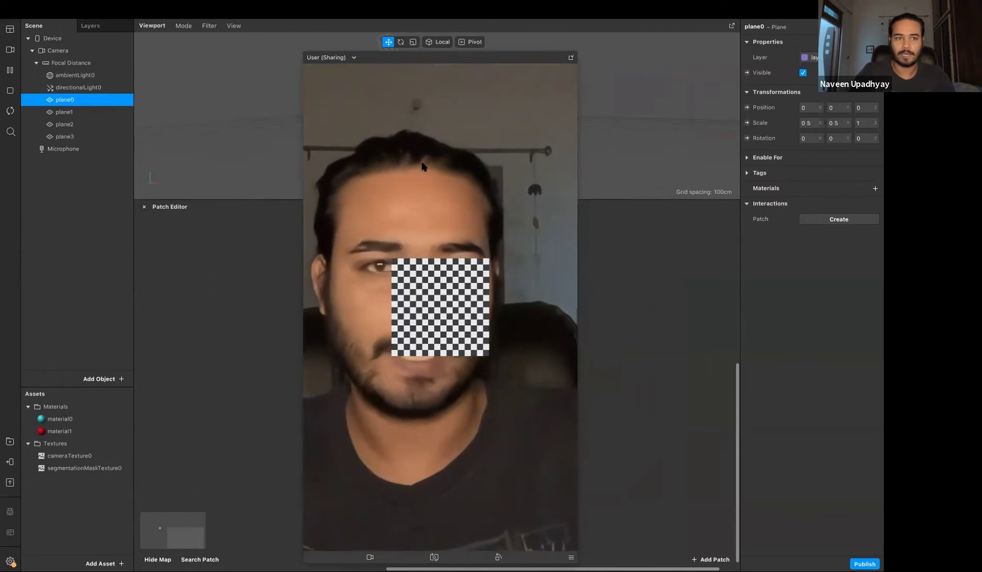
Step: Set plane2's X and Y scale to 1.5
{"action": "left_click", "coordinate": [110, 113]}
{"action": "left_click", "coordinate": [95, 124]}
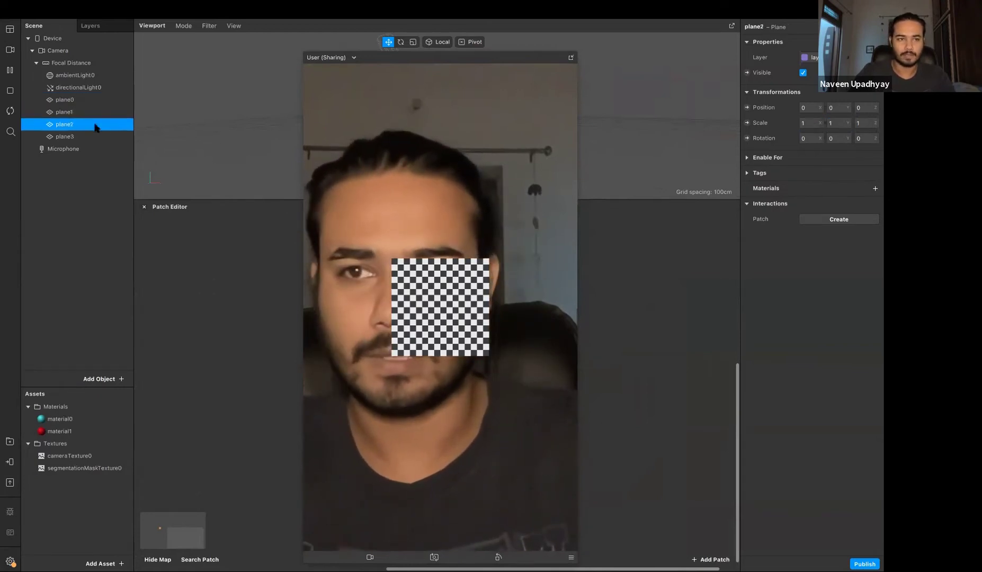
{"action": "type", "text": "1.5"}
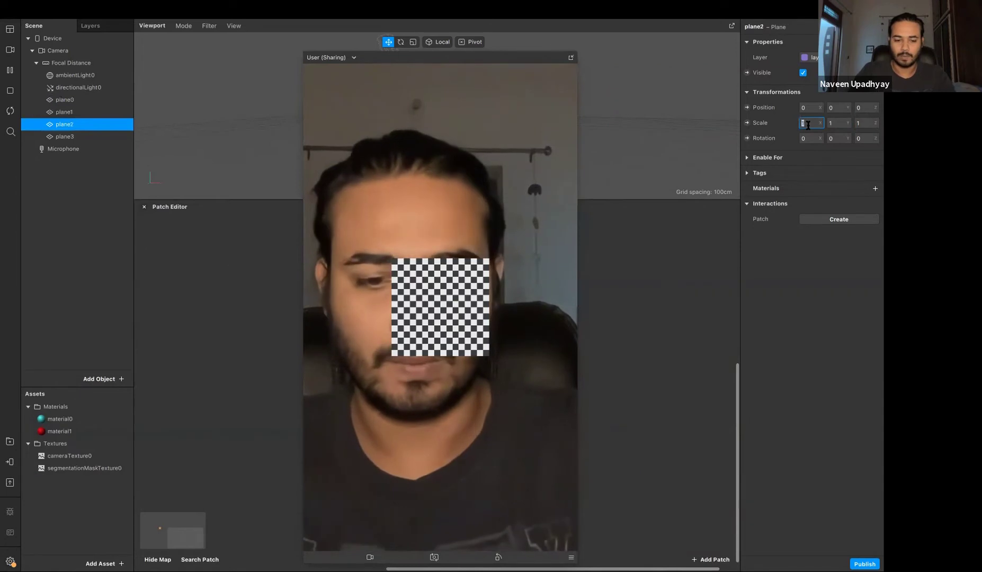
{"action": "key", "text": "Tab"}
{"action": "type", "text": ".5"}
{"action": "key", "text": "Return"}
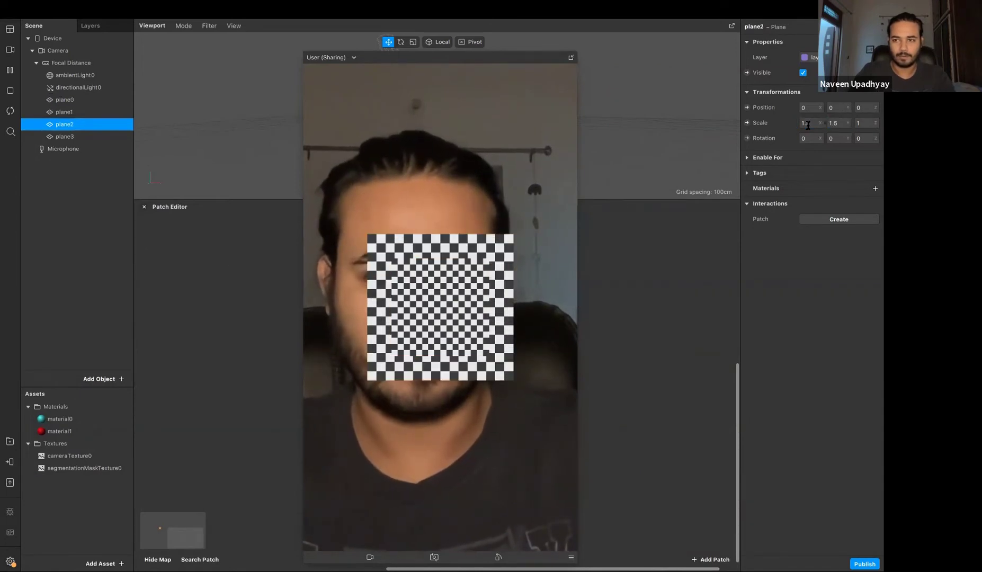
Step: Set plane3's X and Y scale to 2
{"action": "left_click", "coordinate": [61, 137]}
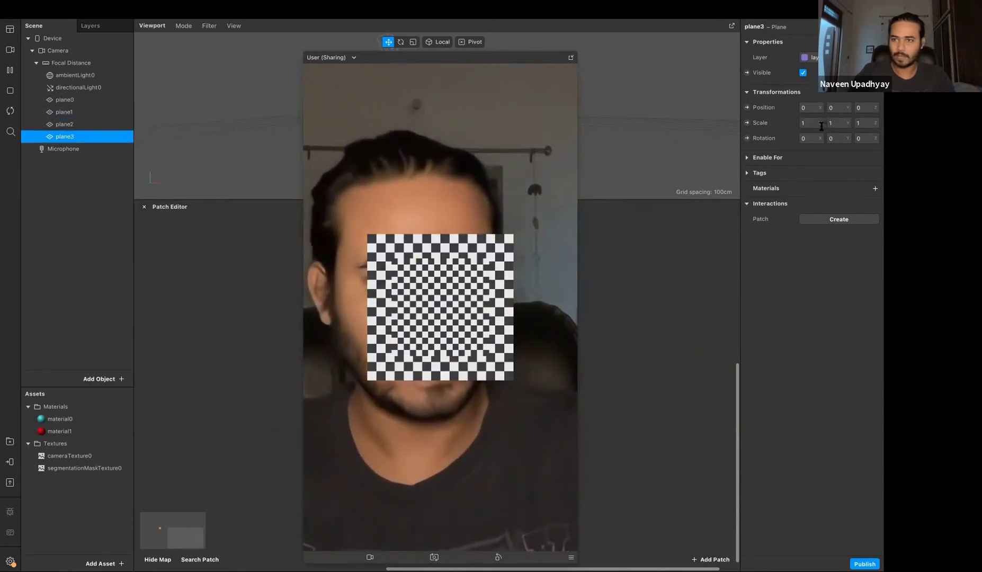
{"action": "type", "text": "2"}
{"action": "key", "text": "Tab"}
{"action": "type", "text": "2"}
{"action": "key", "text": "Tab"}
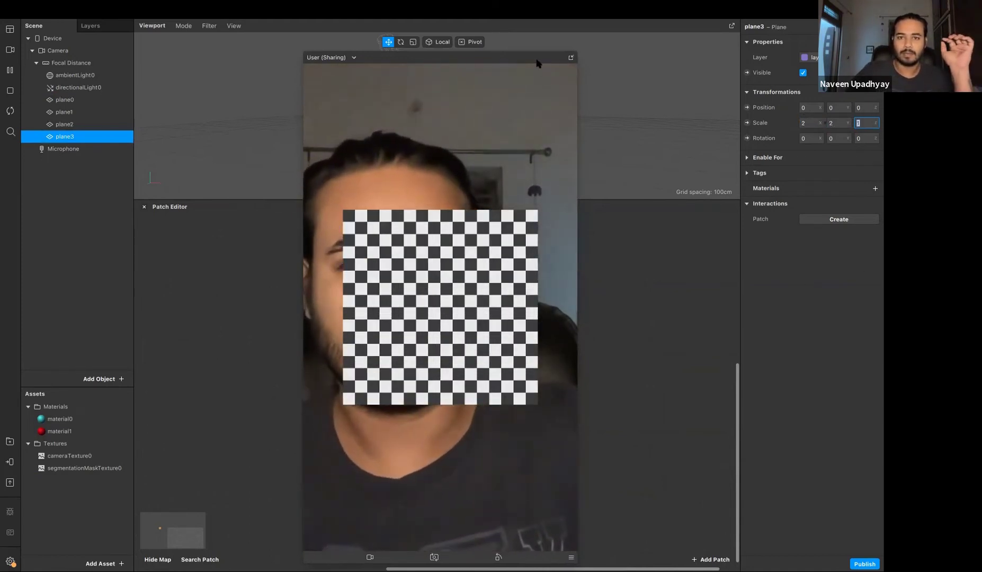
Step: Assign material0 to plane0 and material1 to plane1
{"action": "left_click_drag", "start_coordinate": [536, 63], "coordinate": [467, 56]}
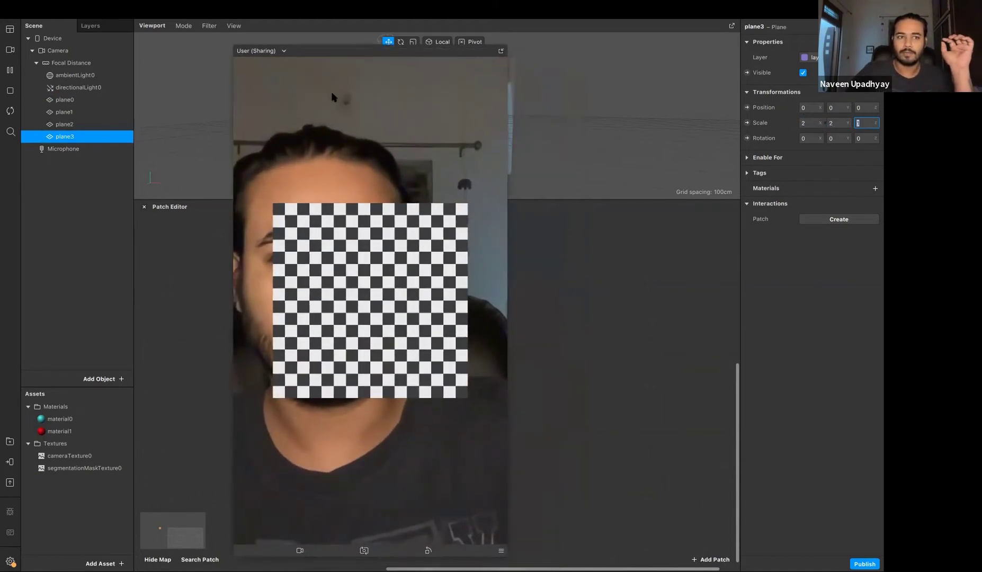
{"action": "left_click", "coordinate": [79, 100]}
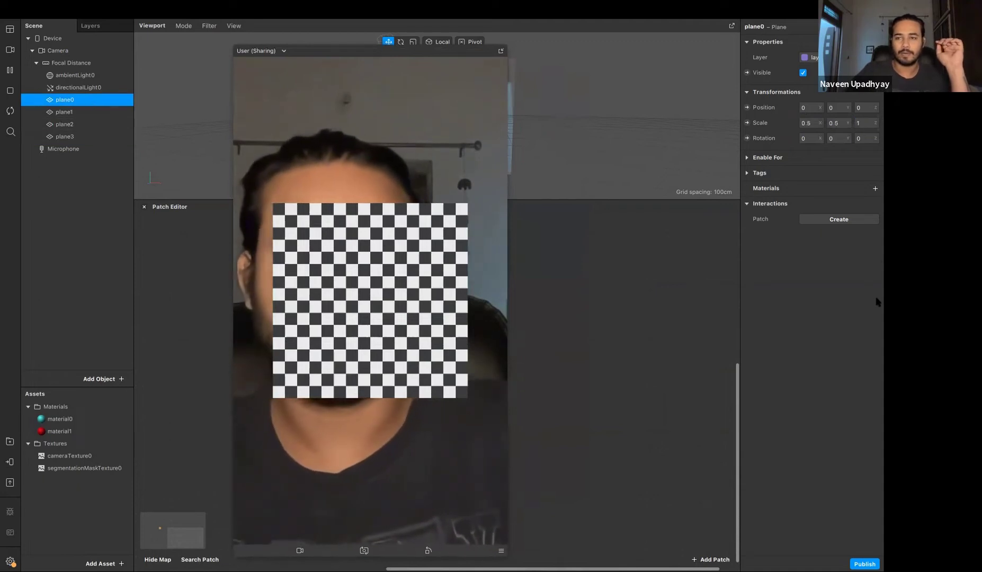
{"action": "left_click", "coordinate": [875, 188]}
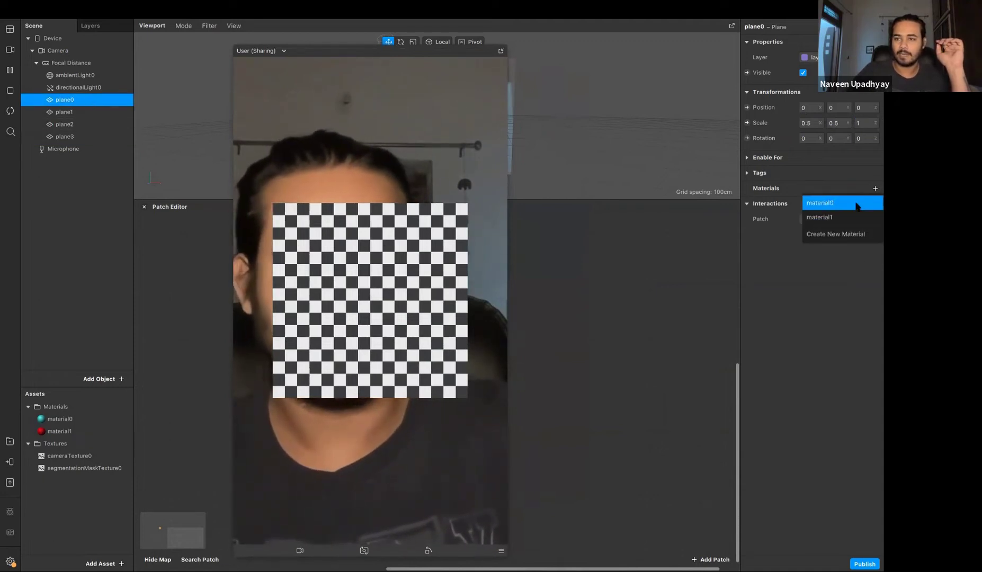
{"action": "left_click", "coordinate": [852, 201]}
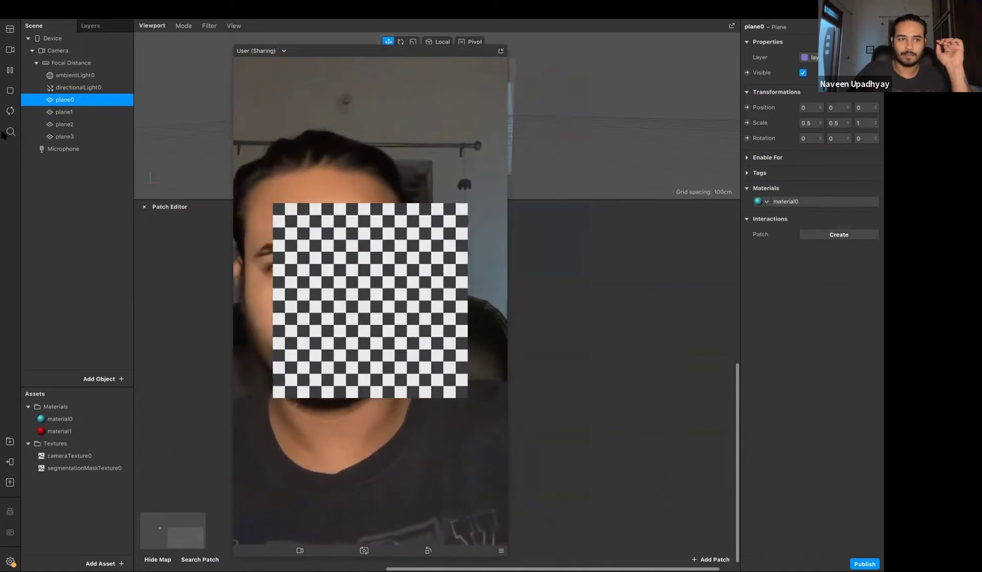
{"action": "left_click", "coordinate": [79, 112]}
{"action": "left_click", "coordinate": [875, 189]}
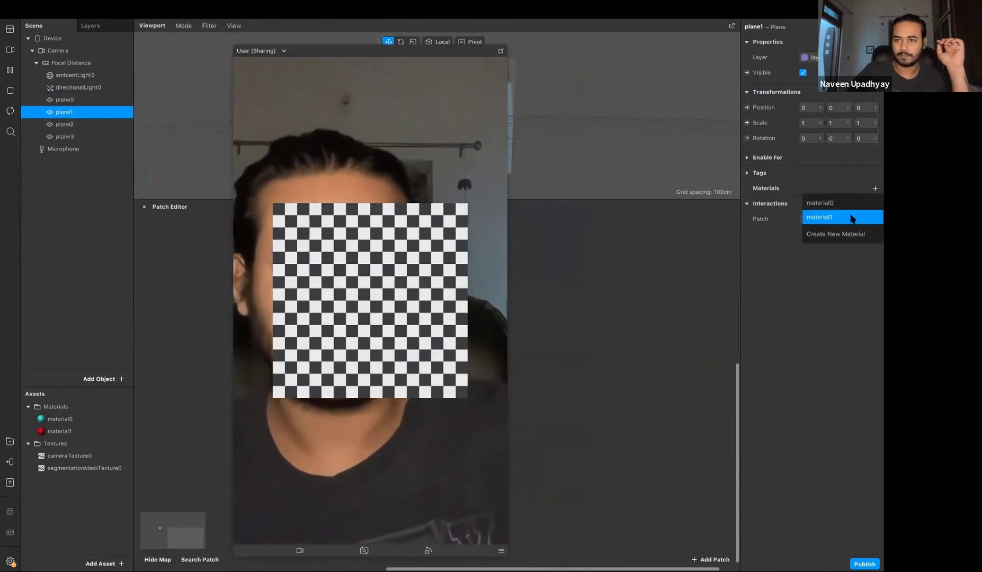
{"action": "left_click", "coordinate": [851, 218]}
Step: Create a new material for plane2 with the Flat shader type and an orange diffuse color
{"action": "left_click", "coordinate": [64, 124]}
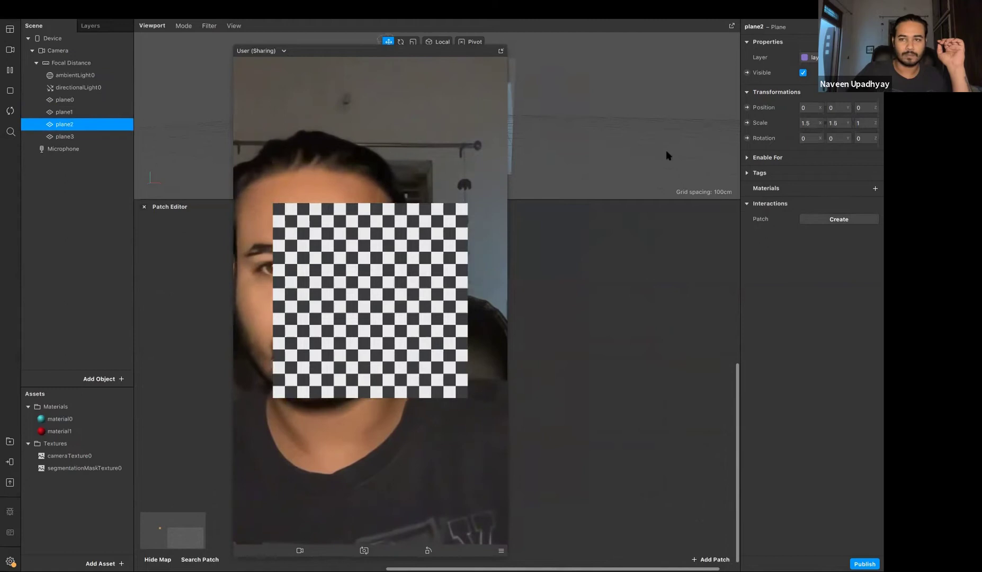
{"action": "left_click", "coordinate": [875, 188]}
{"action": "left_click", "coordinate": [858, 234]}
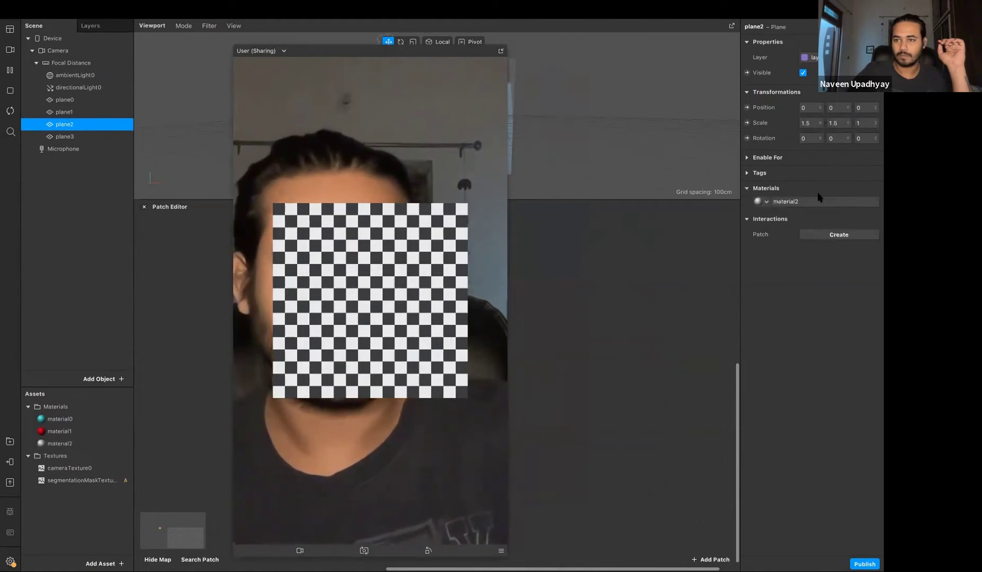
{"action": "left_click", "coordinate": [813, 202]}
{"action": "left_click", "coordinate": [805, 42]}
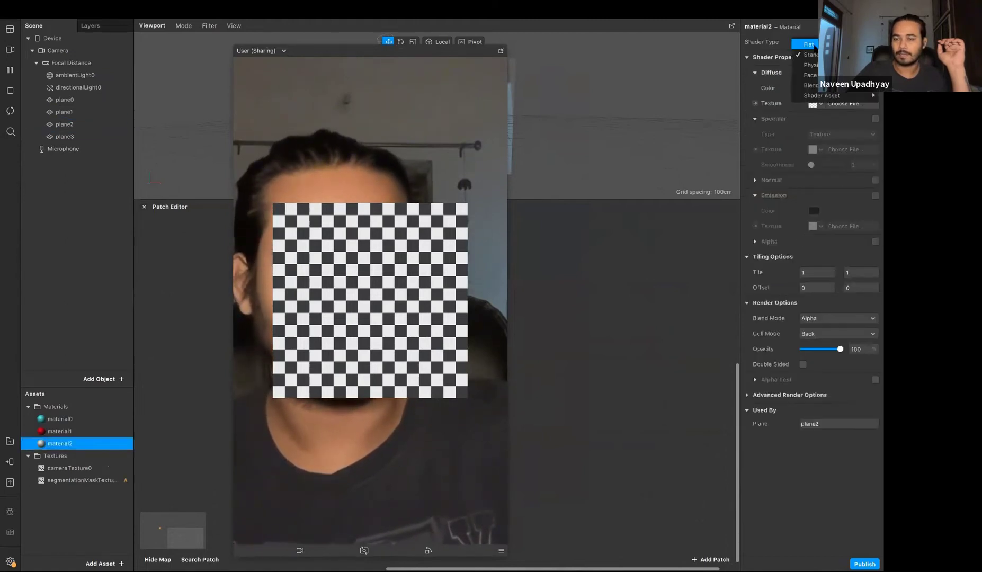
{"action": "left_click", "coordinate": [804, 54]}
{"action": "left_click", "coordinate": [813, 88]}
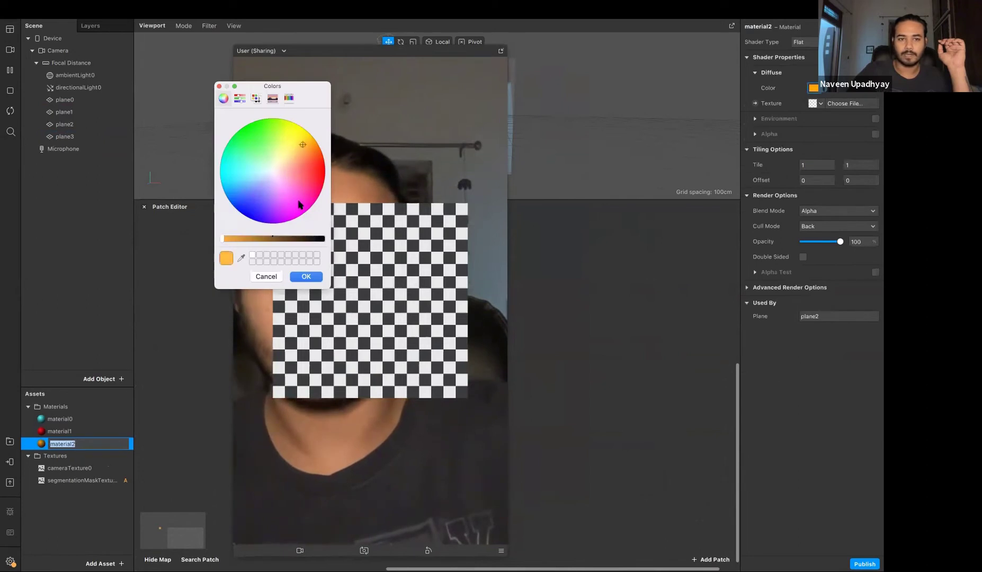
{"action": "left_click", "coordinate": [306, 276]}
Step: Create and assign a new material to plane3
{"action": "left_click", "coordinate": [64, 136]}
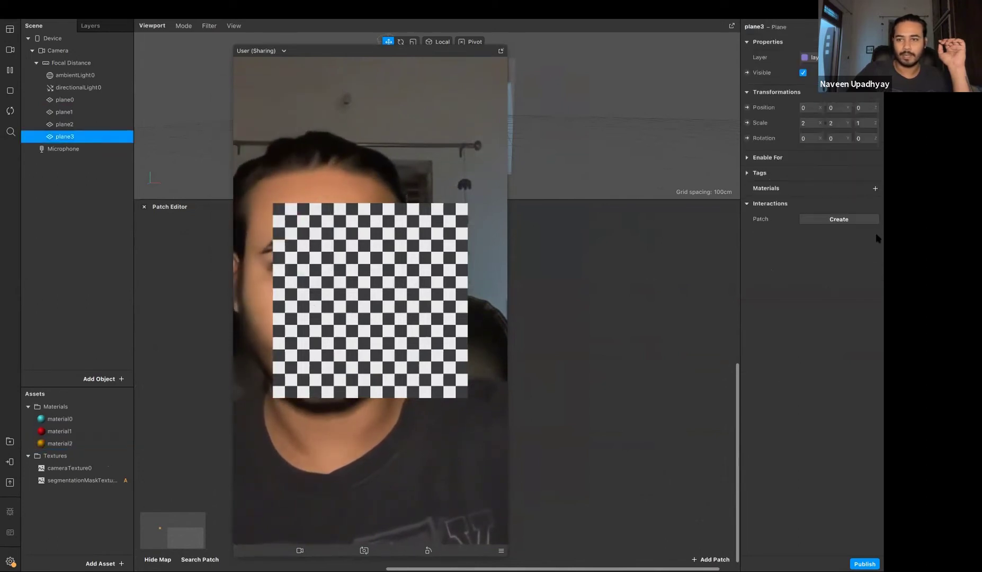
{"action": "left_click", "coordinate": [875, 188]}
{"action": "left_click", "coordinate": [831, 248]}
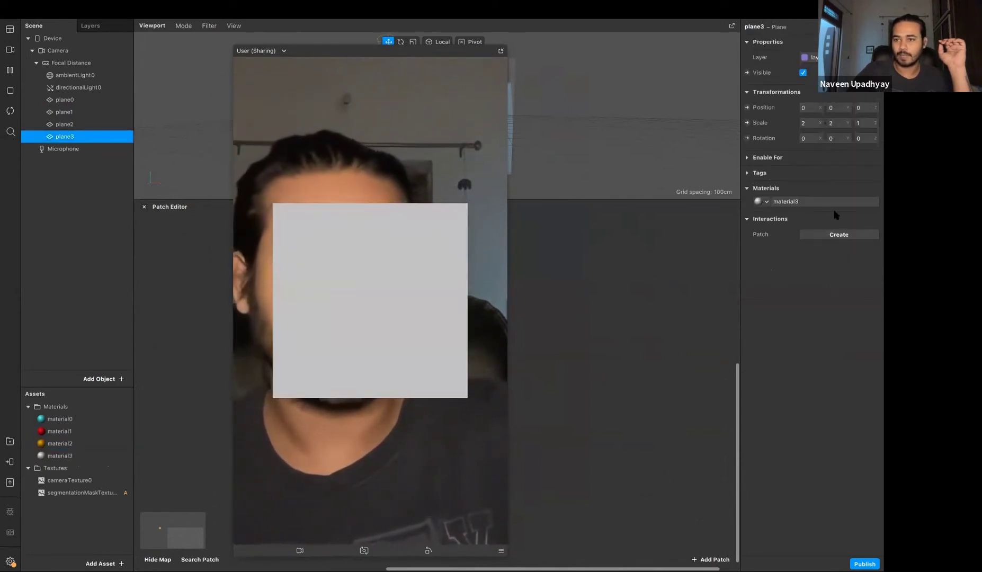
Step: Give plane3's material3 the Flat shader type and a green diffuse color, and move the preview window clear of the viewport
{"action": "left_click", "coordinate": [823, 202]}
{"action": "left_click", "coordinate": [805, 42]}
{"action": "left_click", "coordinate": [805, 54]}
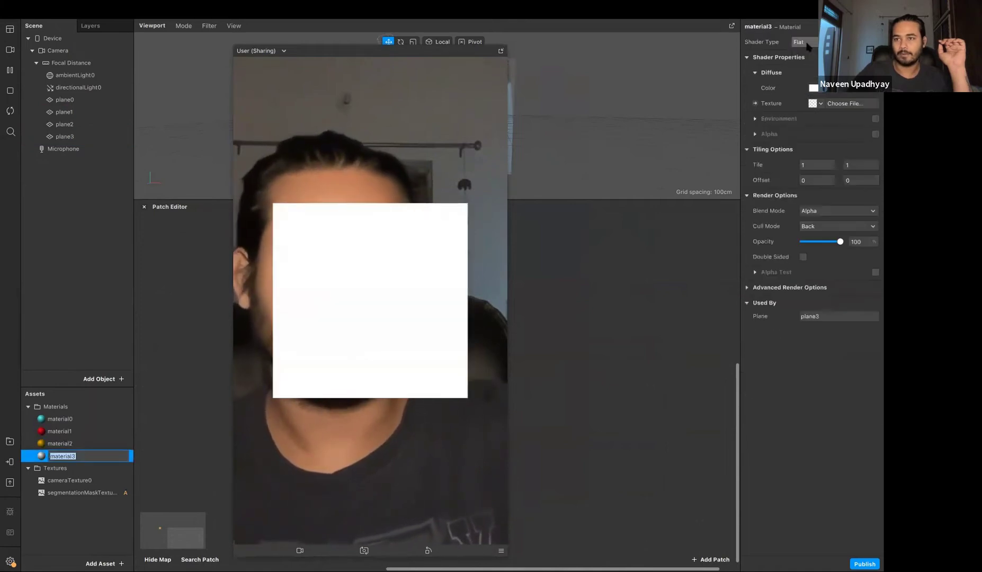
{"action": "left_click", "coordinate": [813, 88]}
{"action": "left_click", "coordinate": [256, 150]}
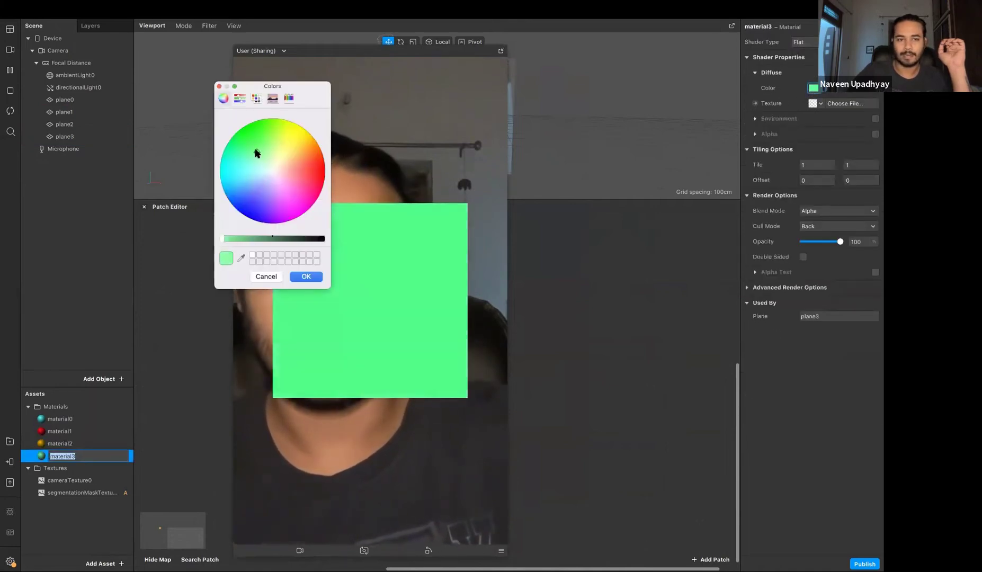
{"action": "left_click", "coordinate": [307, 276]}
{"action": "left_click_drag", "start_coordinate": [396, 53], "coordinate": [658, 49]}
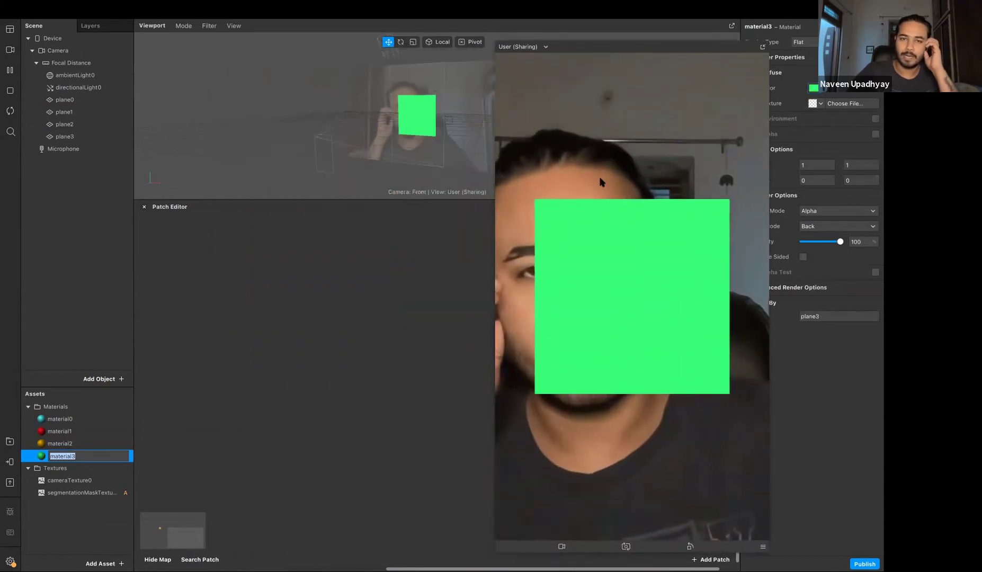
Step: Hide plane3, plane2 and plane1 in turn to inspect the smaller planes stacked with them
{"action": "left_click", "coordinate": [99, 137]}
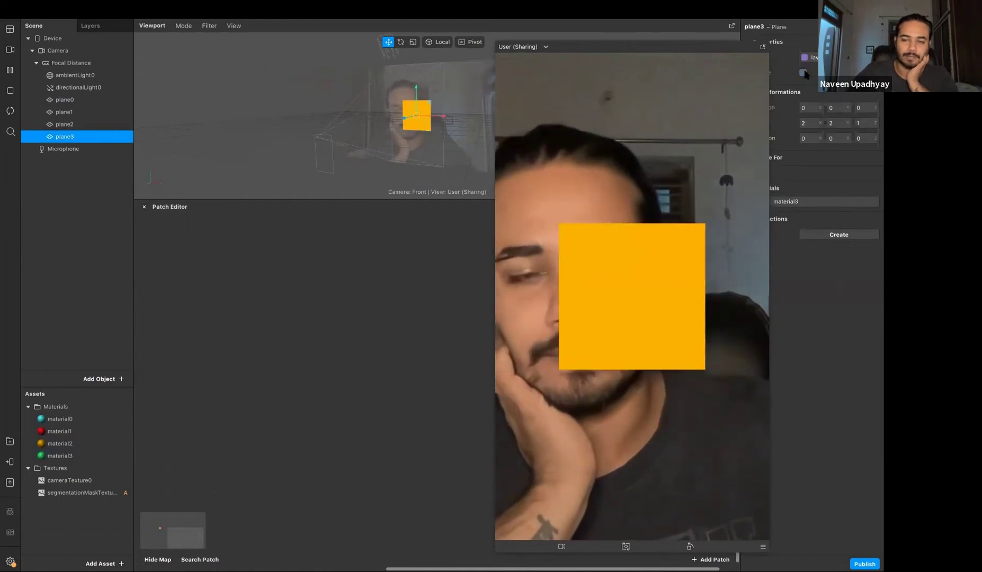
{"action": "left_click", "coordinate": [83, 113]}
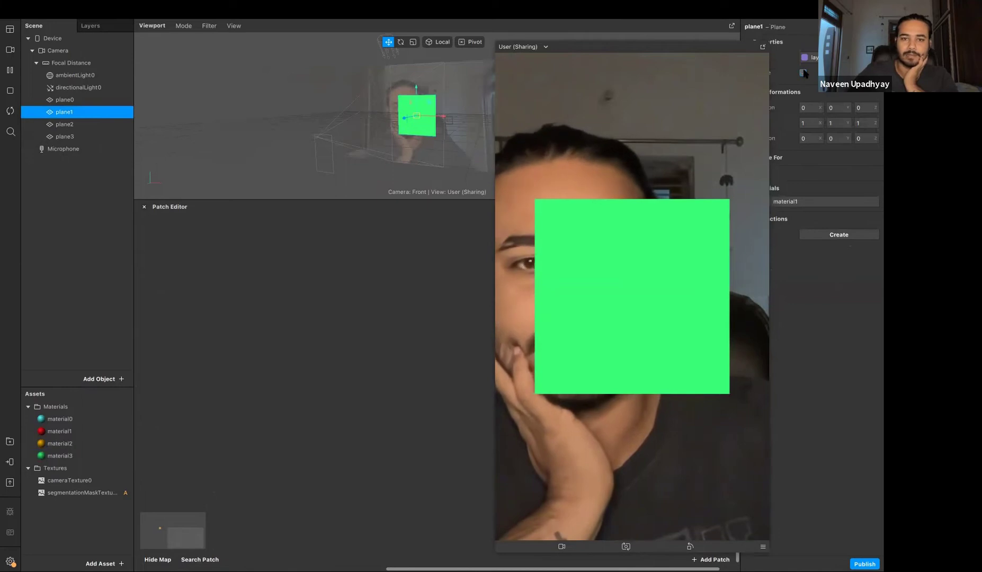
{"action": "left_click", "coordinate": [71, 137]}
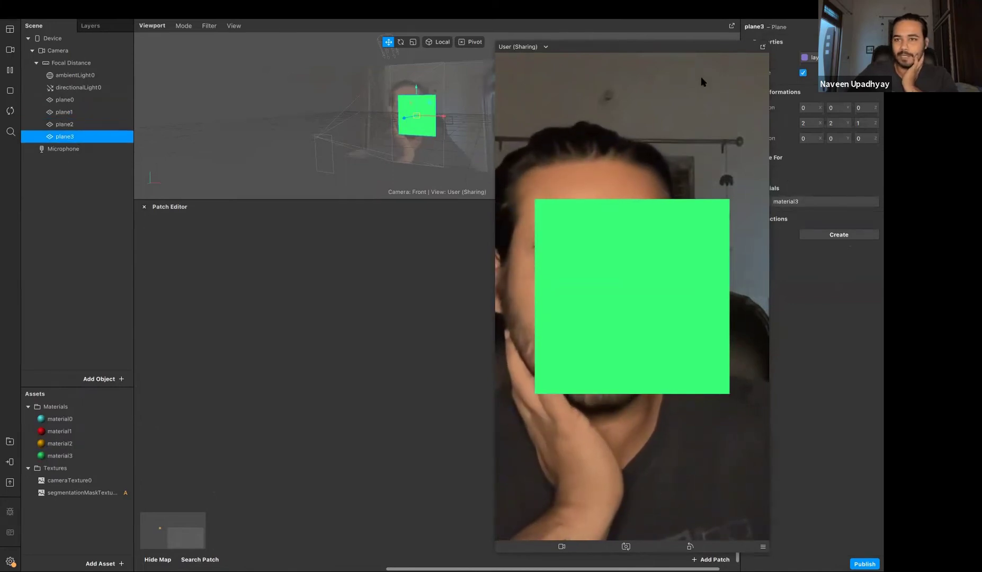
{"action": "left_click", "coordinate": [803, 73]}
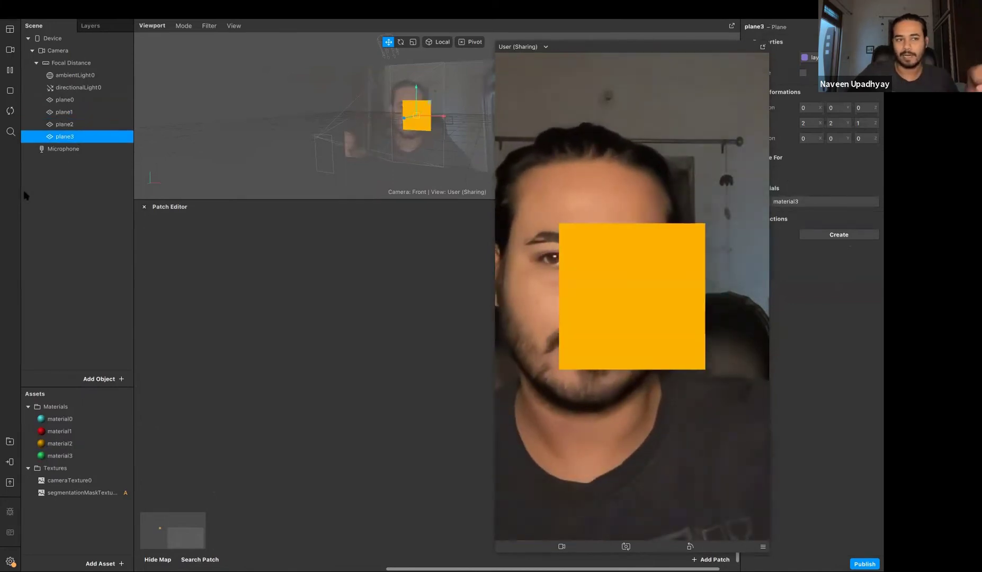
{"action": "left_click", "coordinate": [94, 124]}
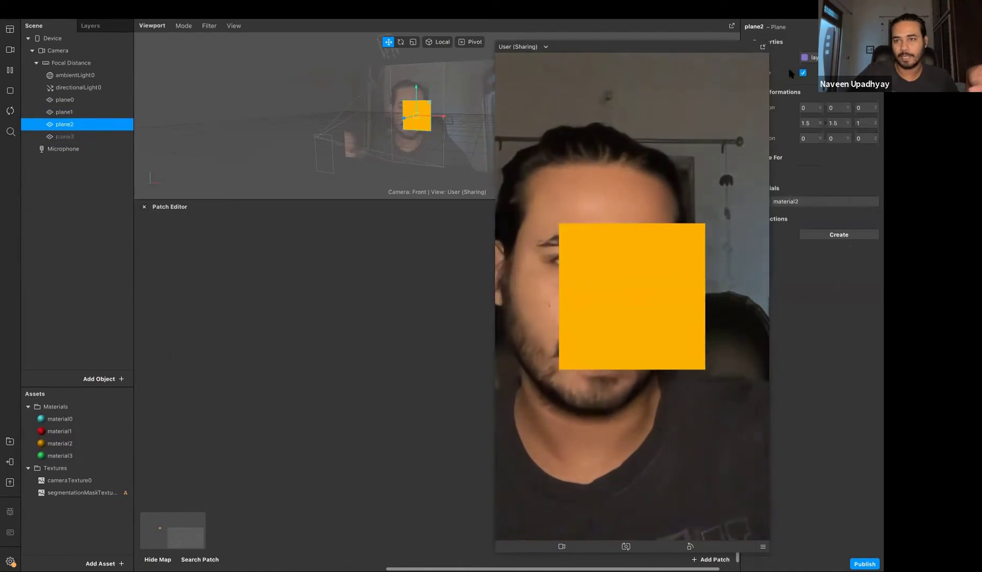
{"action": "left_click", "coordinate": [802, 74]}
{"action": "left_click", "coordinate": [64, 112]}
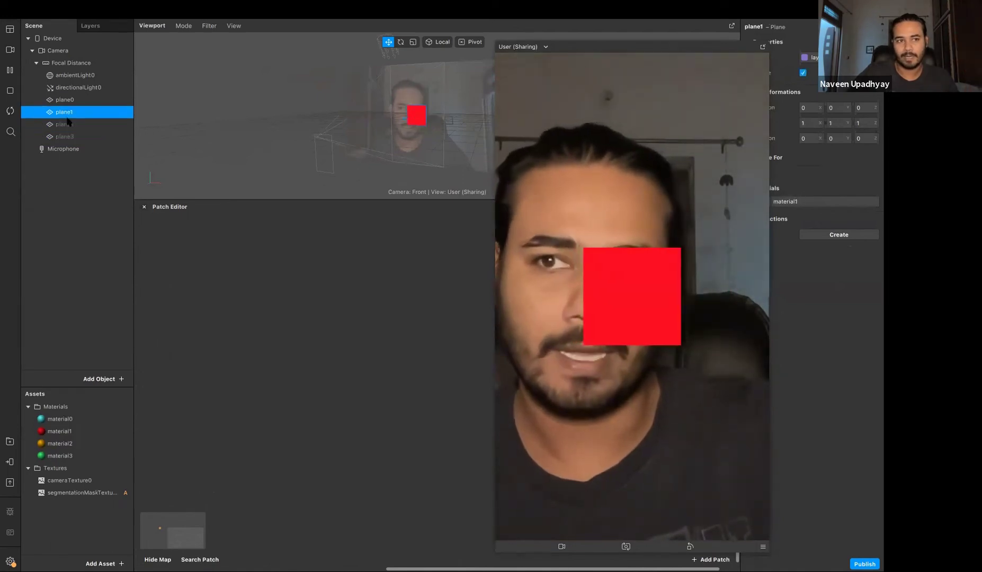
{"action": "left_click", "coordinate": [802, 73]}
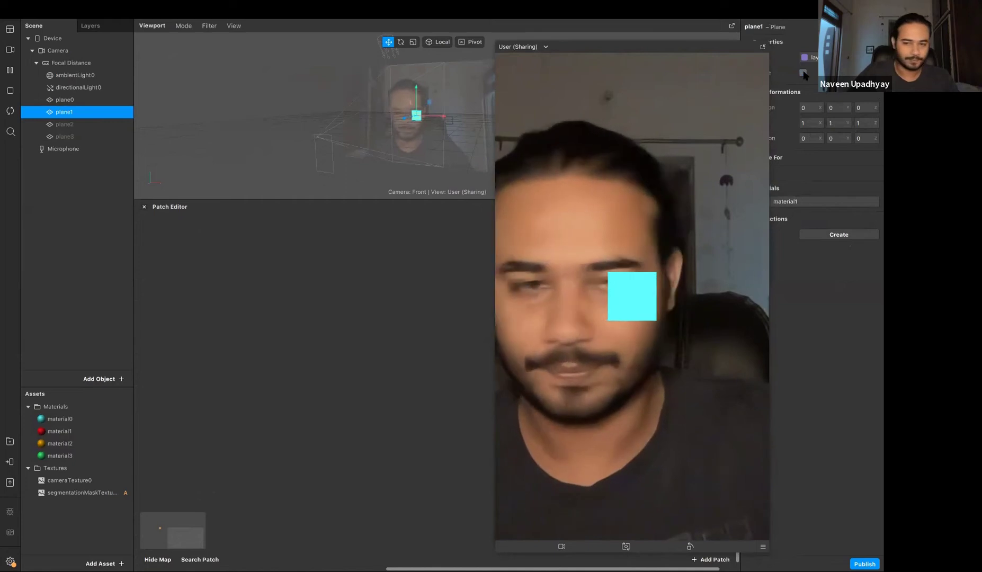
Step: Make plane1, plane2 and plane3 visible again together
{"action": "left_click", "coordinate": [74, 125], "text": "shift"}
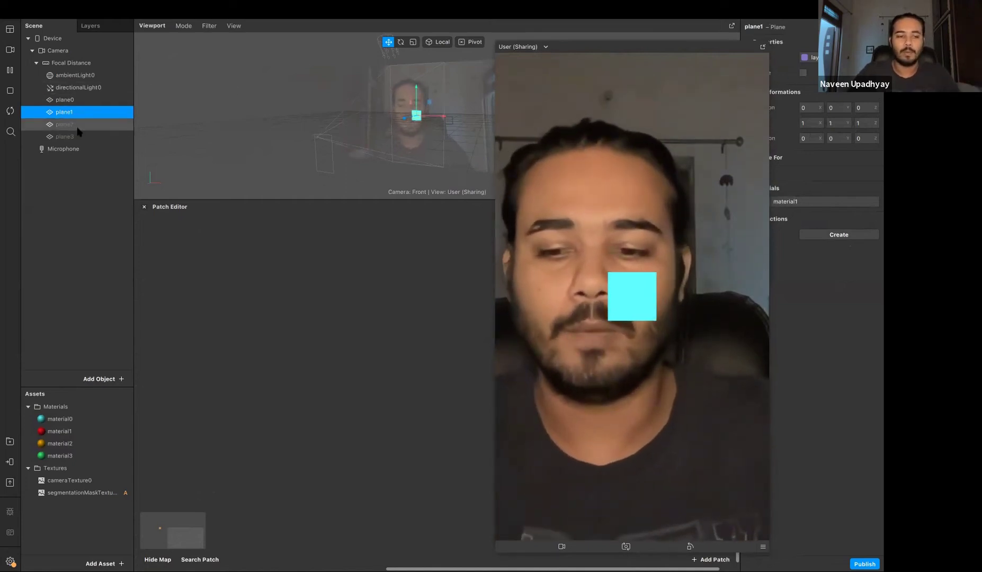
{"action": "left_click", "coordinate": [89, 145], "text": "shift"}
{"action": "left_click", "coordinate": [93, 139]}
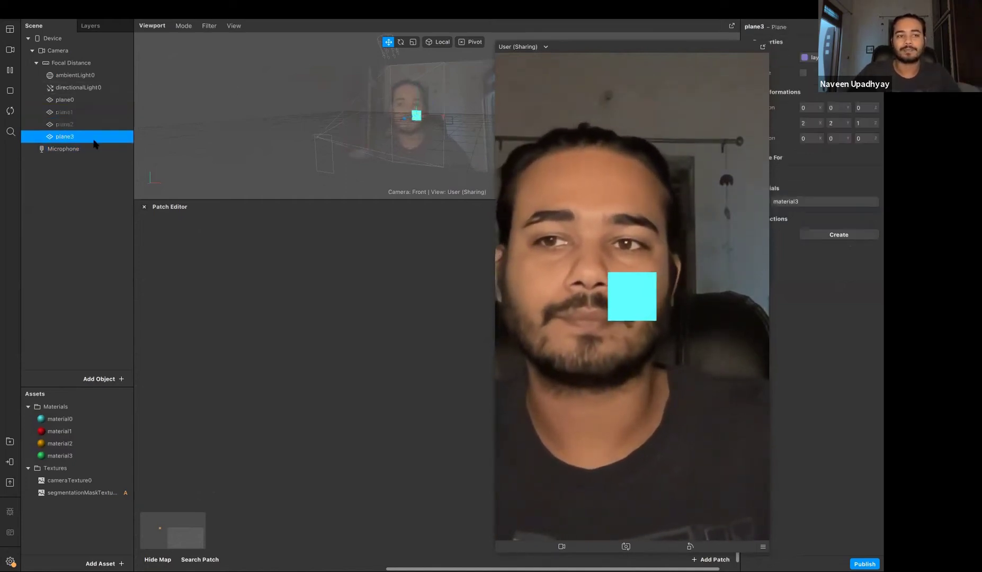
{"action": "left_click", "coordinate": [83, 113], "text": "shift"}
{"action": "left_click", "coordinate": [803, 73]}
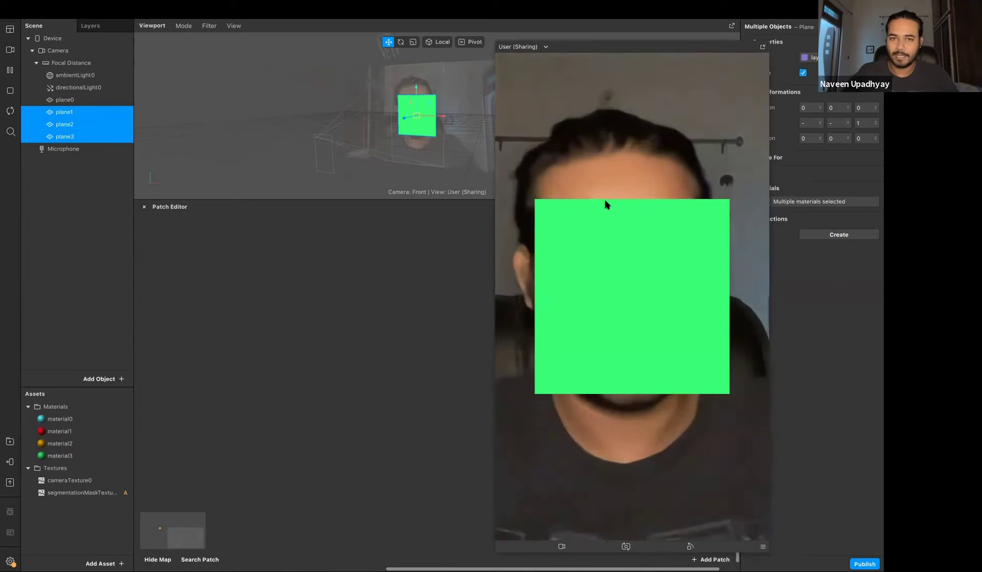
Step: Move the preview window away from the patch workspace and add a Scene Render Pass patch
{"action": "left_click_drag", "start_coordinate": [614, 45], "coordinate": [822, 33]}
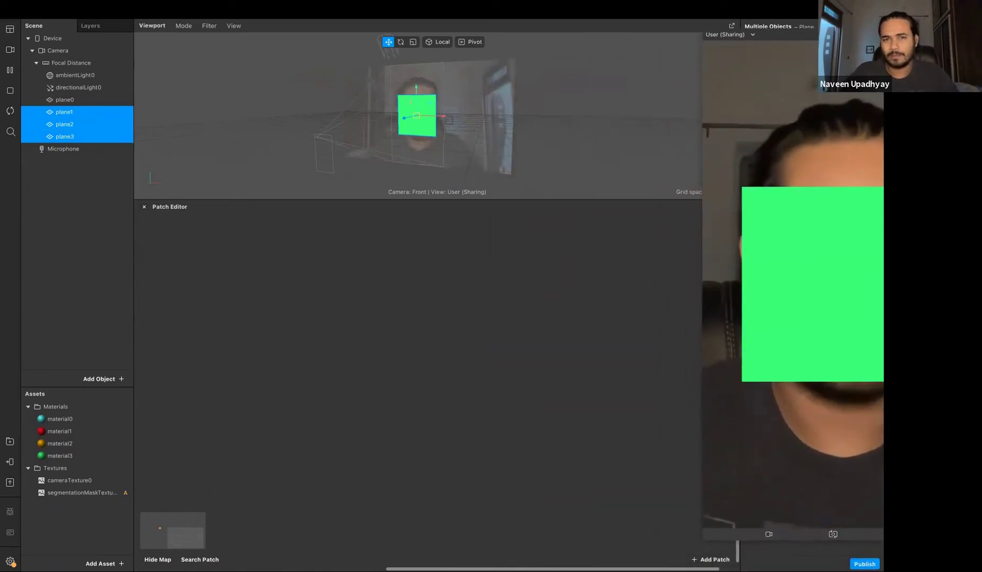
{"action": "left_click", "coordinate": [82, 193]}
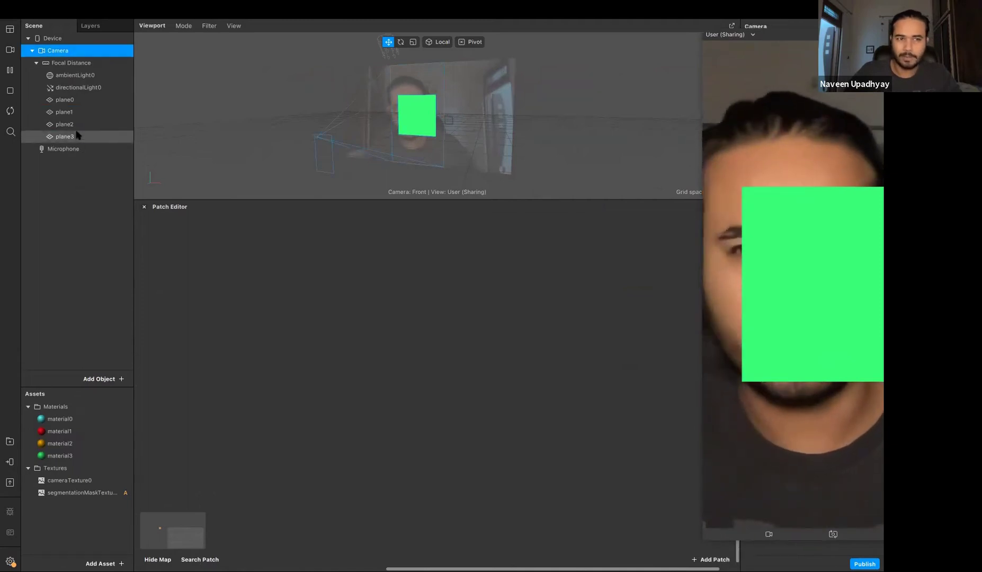
{"action": "left_click", "coordinate": [79, 137]}
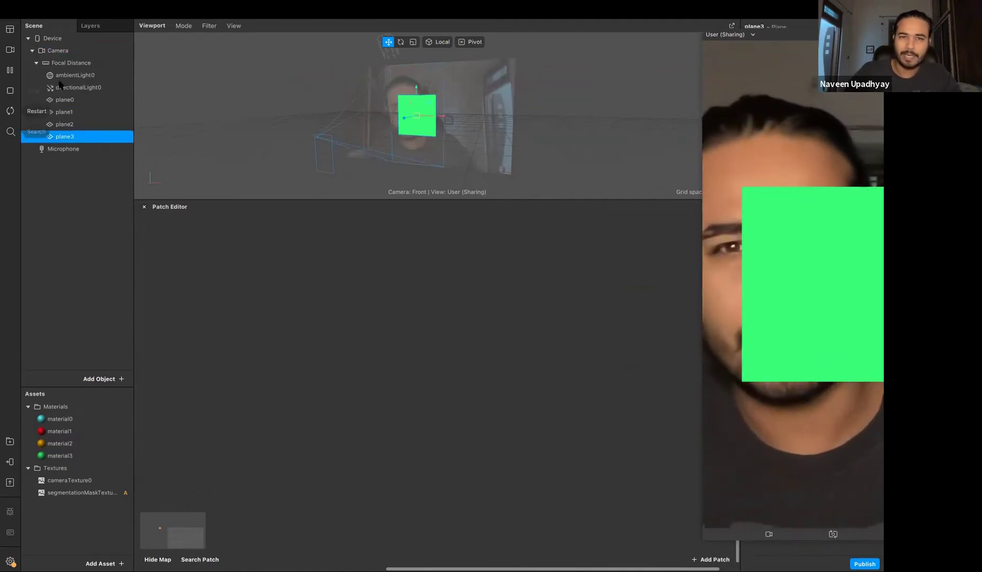
{"action": "left_click", "coordinate": [95, 126]}
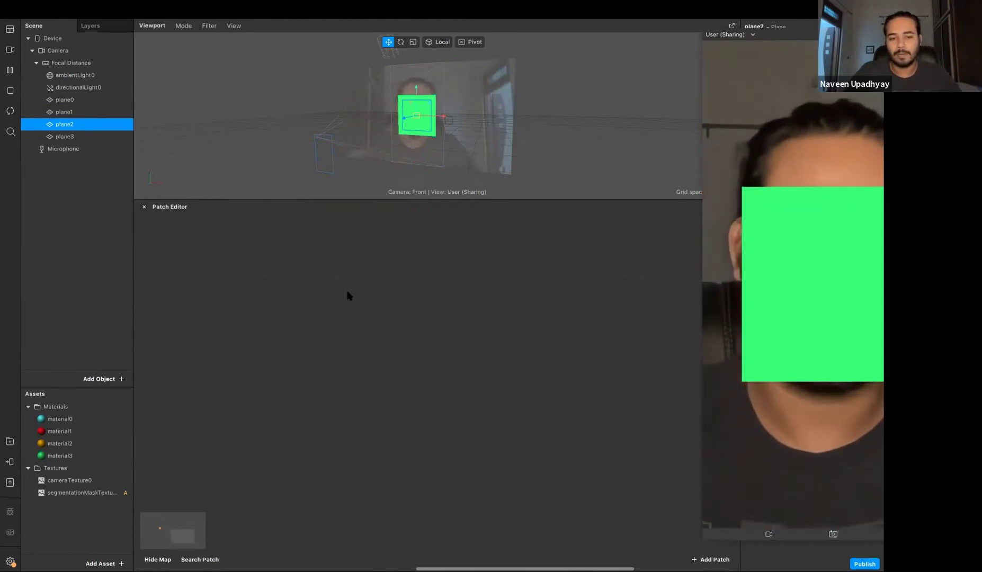
{"action": "double_click", "coordinate": [265, 271]}
{"action": "type", "text": "sce"}
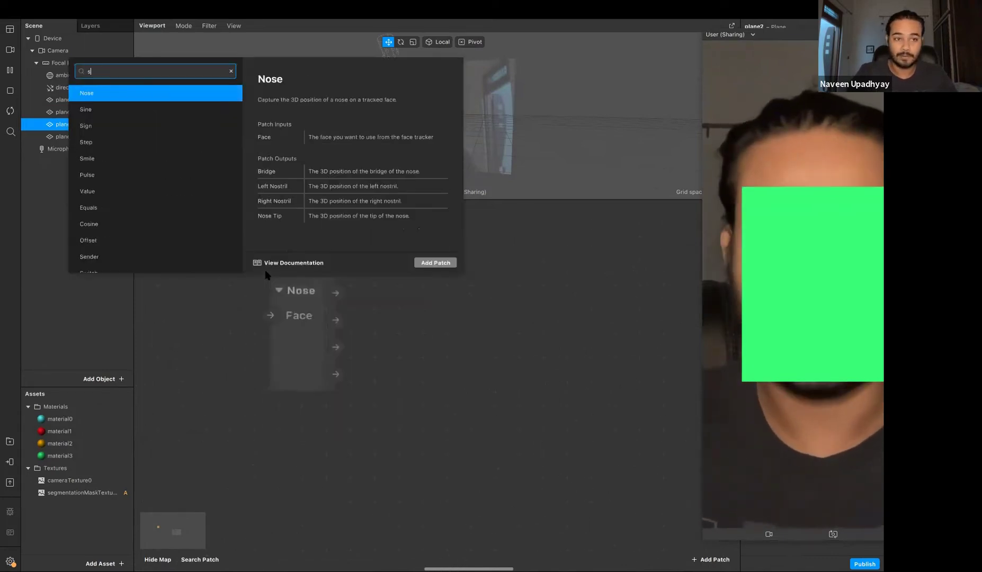
{"action": "key", "text": "Return"}
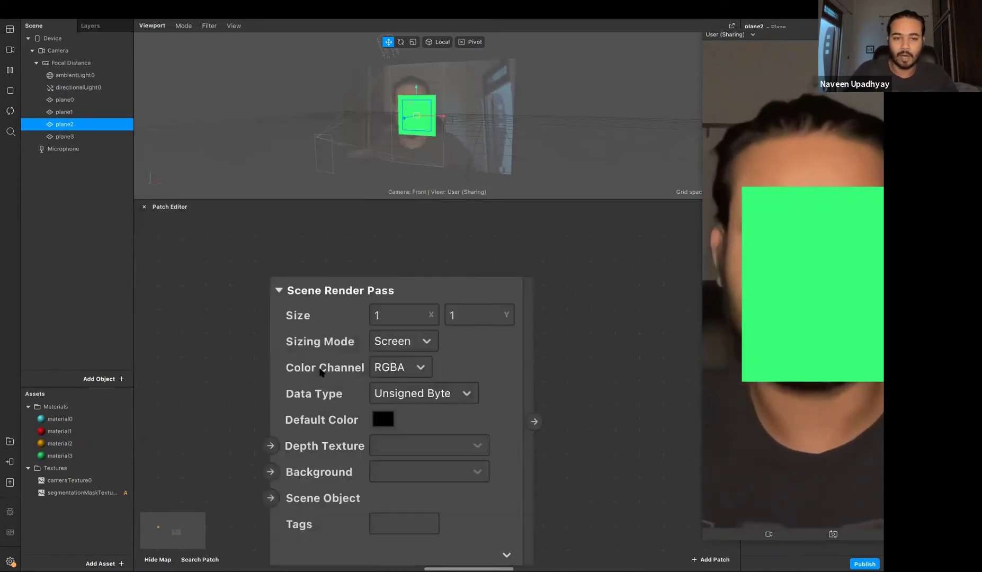
{"action": "scroll", "coordinate": [320, 371], "scroll_direction": "down", "scroll_amount": 3}
{"action": "scroll", "coordinate": [357, 353], "scroll_direction": "down", "scroll_amount": 2}
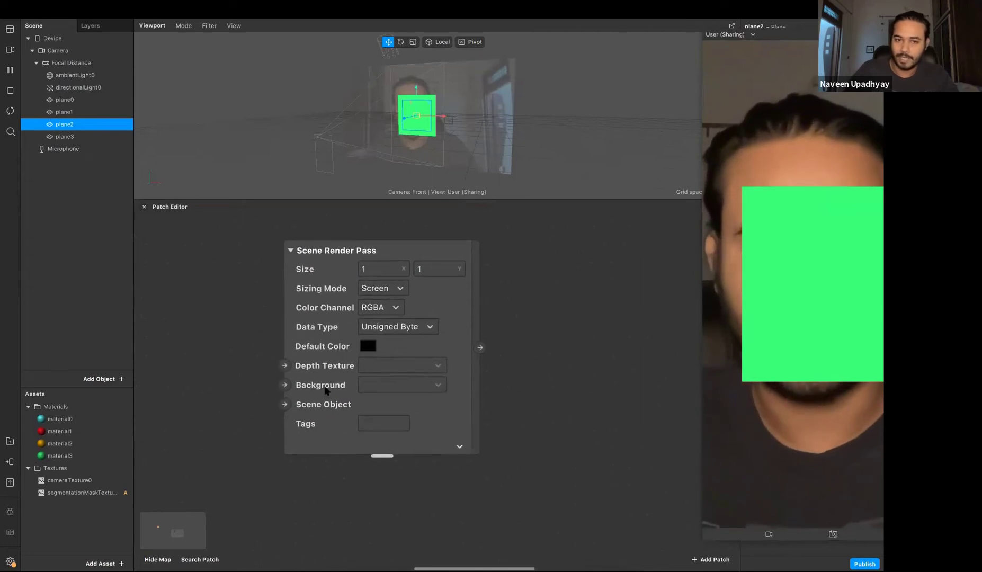
{"action": "scroll", "coordinate": [325, 391], "scroll_direction": "down", "scroll_amount": 3}
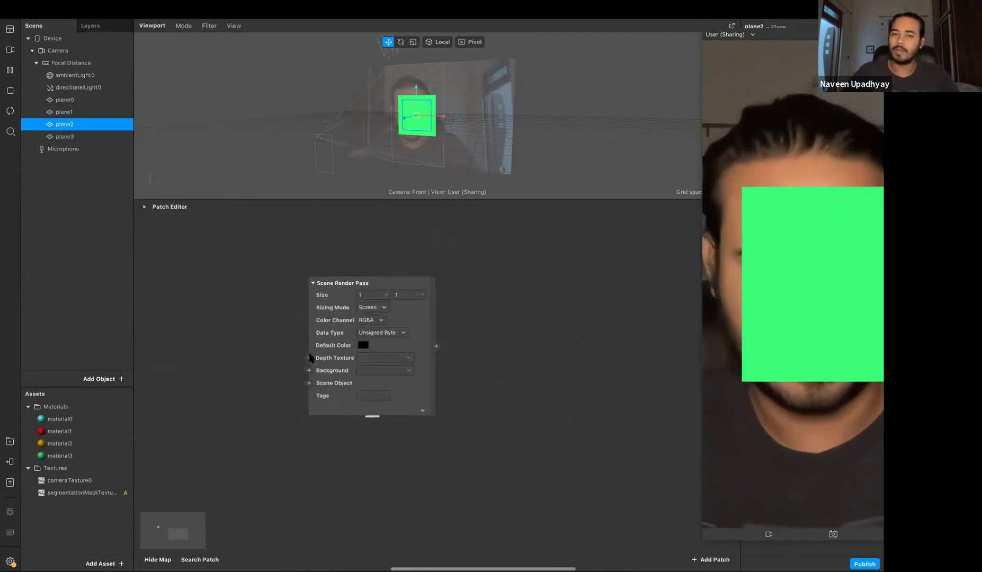
{"action": "scroll", "coordinate": [310, 358], "scroll_direction": "up", "scroll_amount": 2}
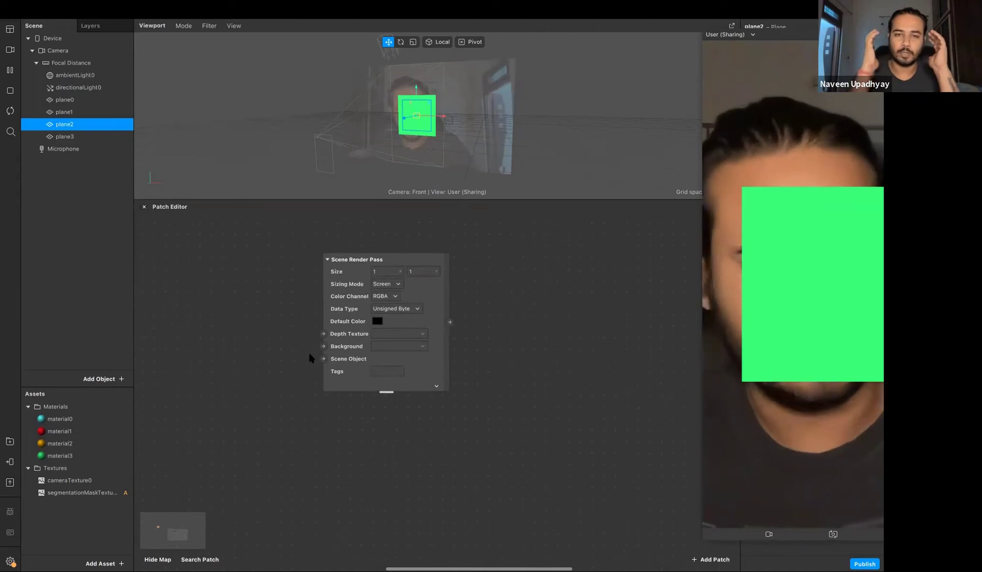
{"action": "scroll", "coordinate": [310, 358], "scroll_direction": "up", "scroll_amount": 1}
{"action": "scroll", "coordinate": [311, 358], "scroll_direction": "right", "scroll_amount": 4}
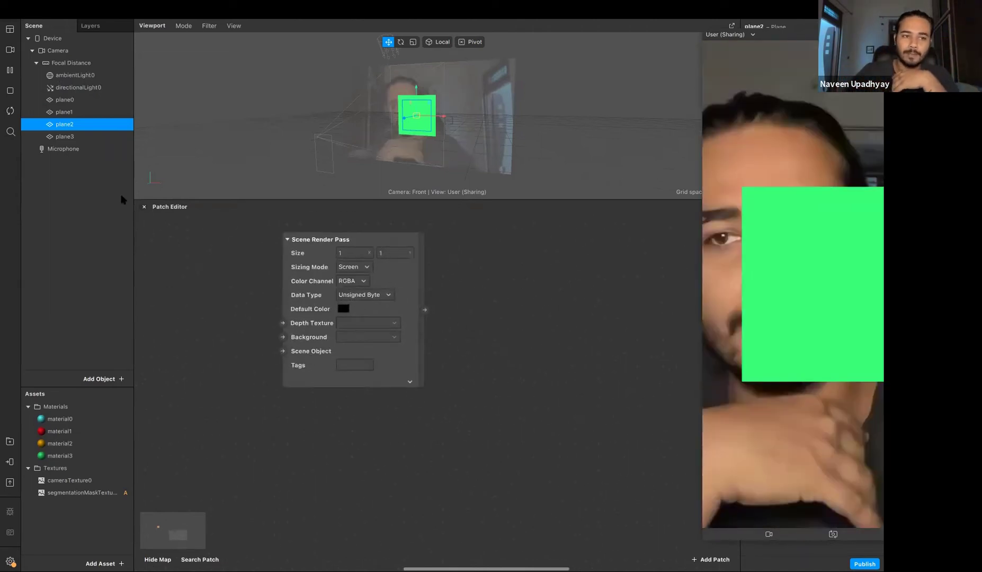
Step: Add plane3 as a patch, connected to the Scene Render Pass's Scene Object input, and expand the render pass's texture preview
{"action": "left_click", "coordinate": [80, 137]}
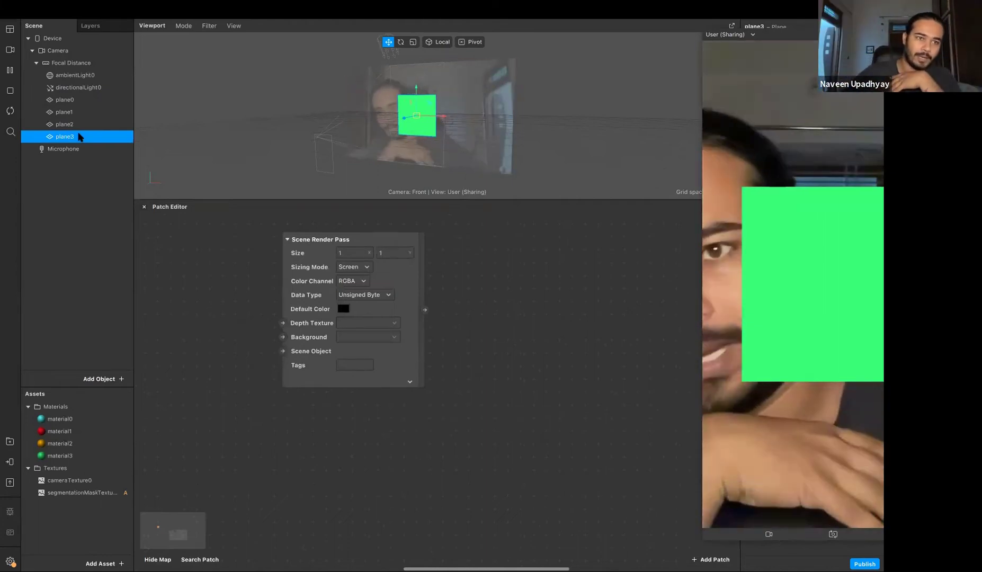
{"action": "left_click_drag", "start_coordinate": [83, 142], "coordinate": [173, 320]}
{"action": "left_click_drag", "start_coordinate": [195, 353], "coordinate": [196, 351]}
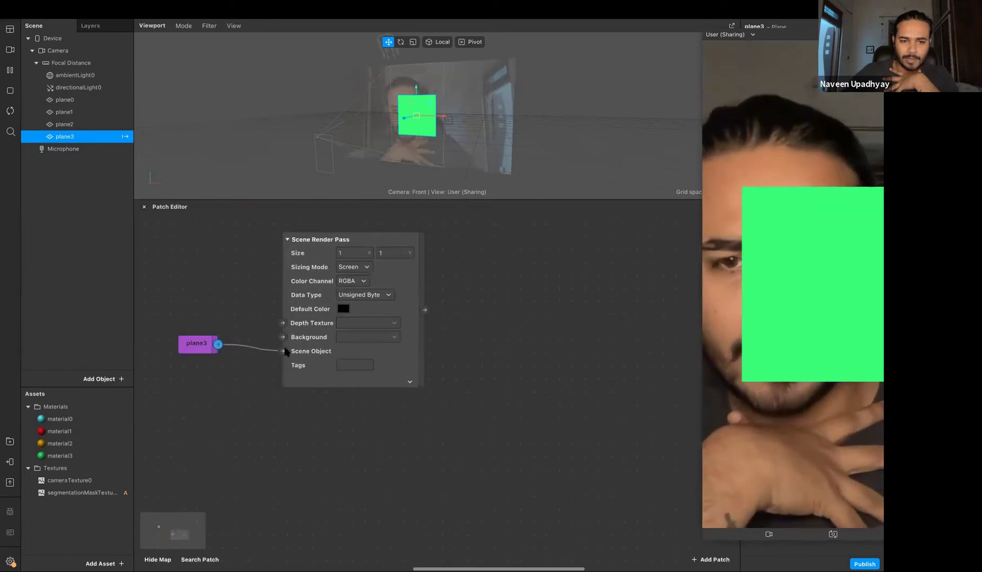
{"action": "left_click", "coordinate": [410, 382]}
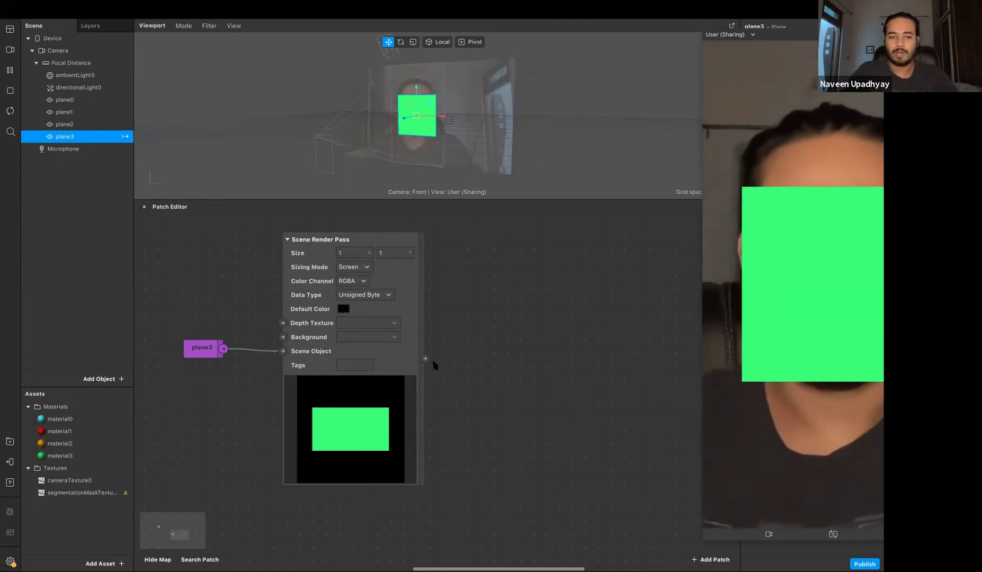
{"action": "scroll", "coordinate": [433, 364], "scroll_direction": "down", "scroll_amount": 3}
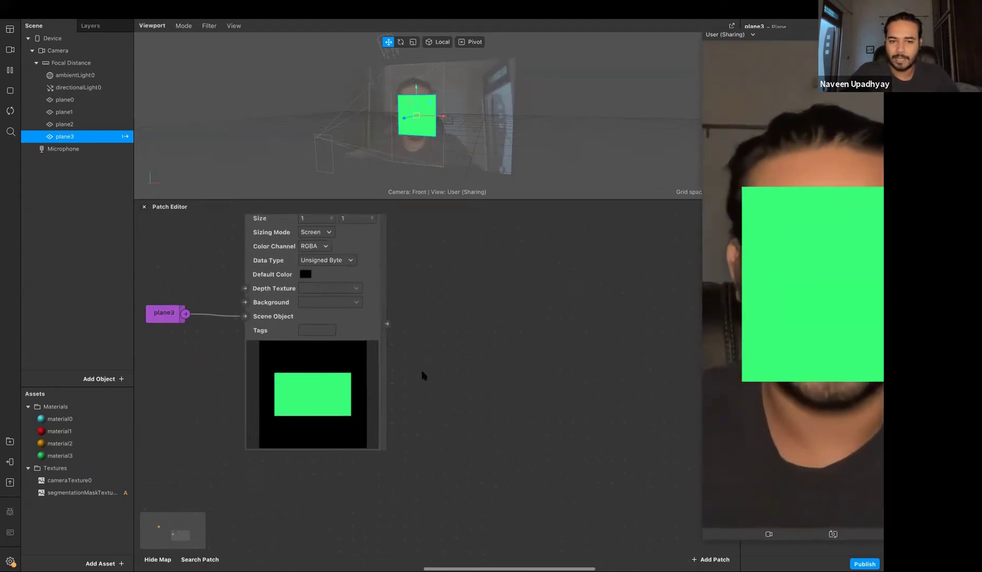
{"action": "scroll", "coordinate": [453, 376], "scroll_direction": "up", "scroll_amount": 4}
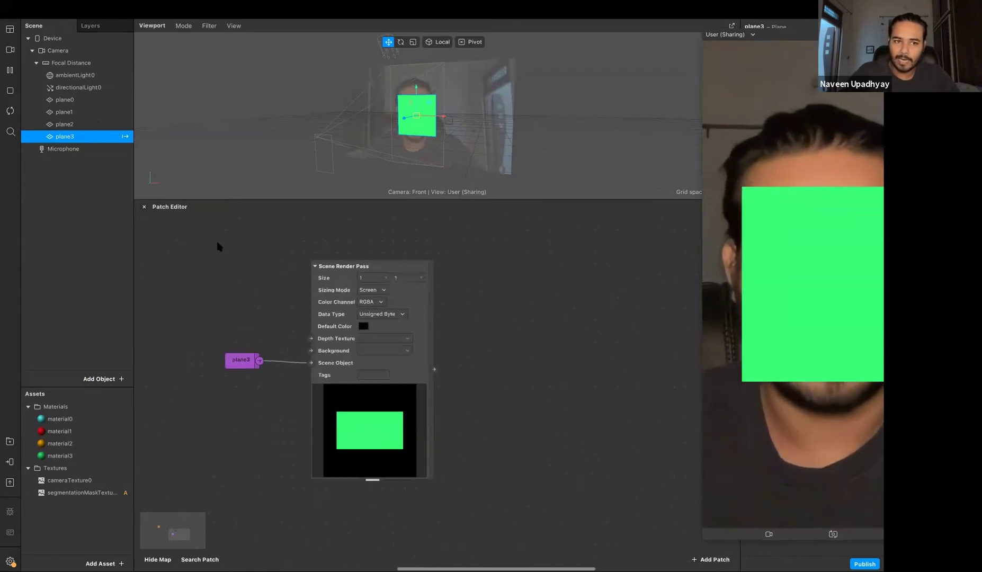
Step: Add plane2 as a patch feeding the Scene Object input of a second Scene Render Pass, and show both render passes' texture previews
{"action": "scroll", "coordinate": [322, 361], "scroll_direction": "down", "scroll_amount": 5}
{"action": "scroll", "coordinate": [380, 302], "scroll_direction": "right", "scroll_amount": 5}
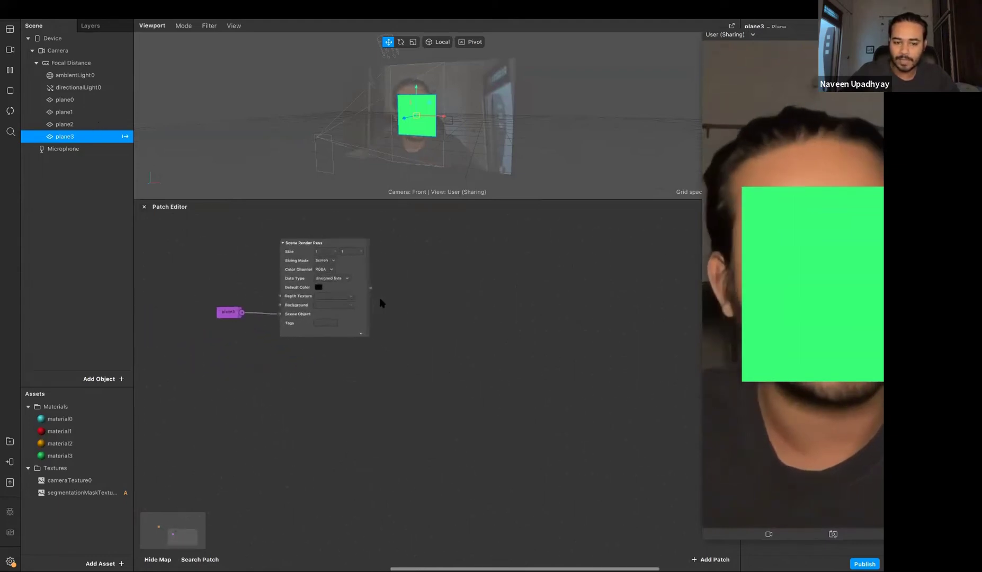
{"action": "left_click_drag", "start_coordinate": [65, 124], "coordinate": [375, 310]}
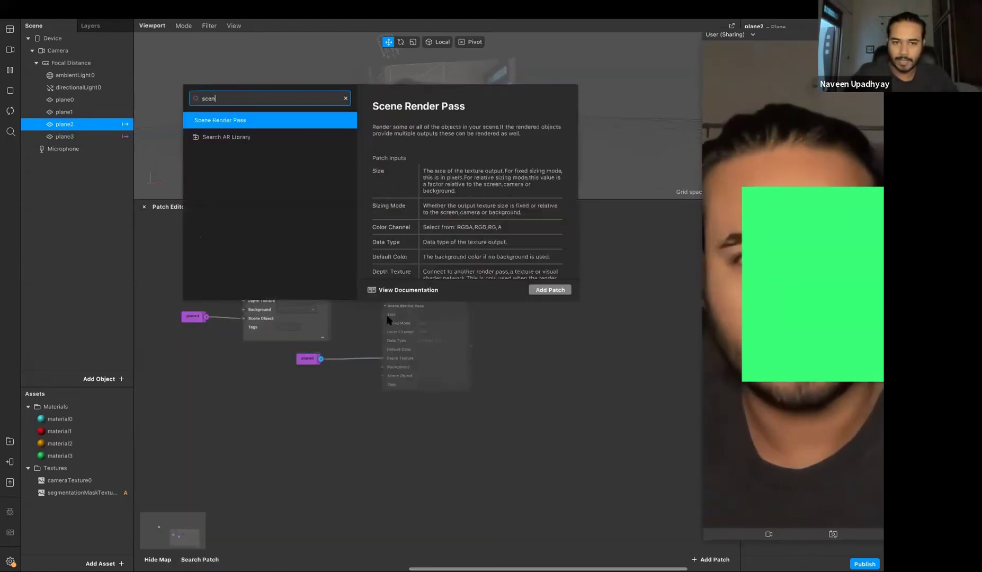
{"action": "key", "text": "Return"}
{"action": "scroll", "coordinate": [374, 303], "scroll_direction": "up", "scroll_amount": 5}
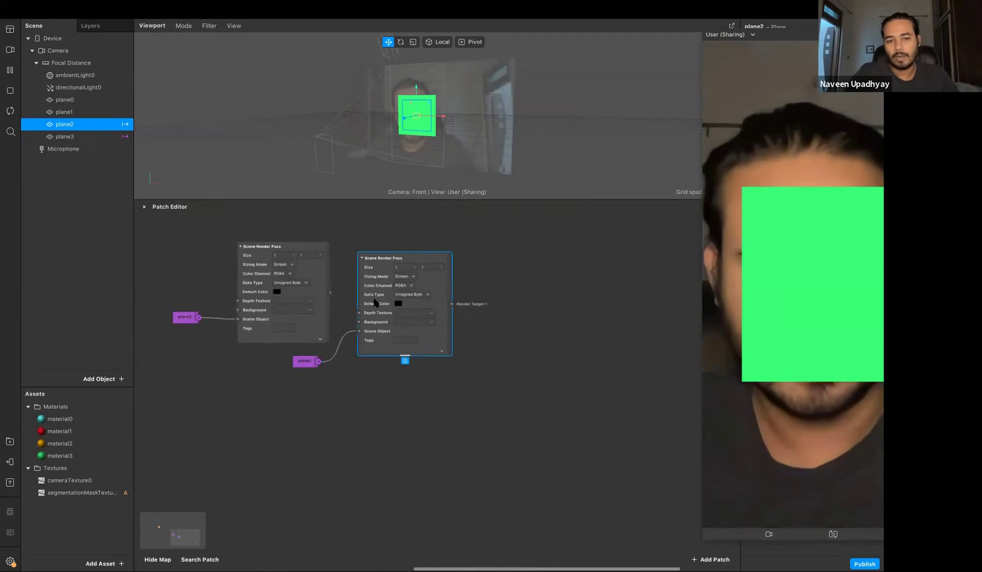
{"action": "scroll", "coordinate": [373, 303], "scroll_direction": "left", "scroll_amount": 5}
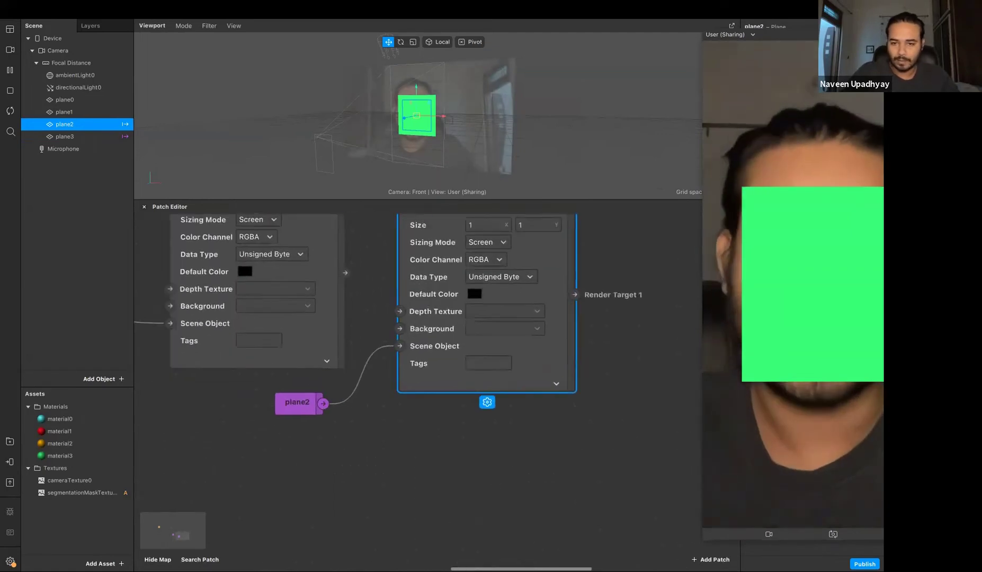
{"action": "scroll", "coordinate": [450, 447], "scroll_direction": "up", "scroll_amount": 3}
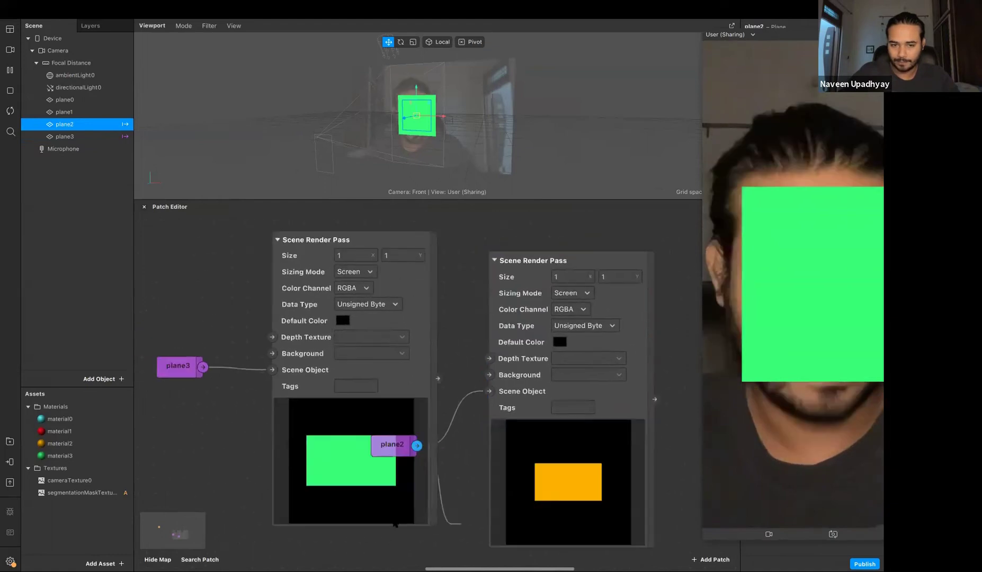
Step: Move the plane2 patch below the first Scene Render Pass so it no longer overlaps the preview
{"action": "key", "text": "ctrl+Left"}
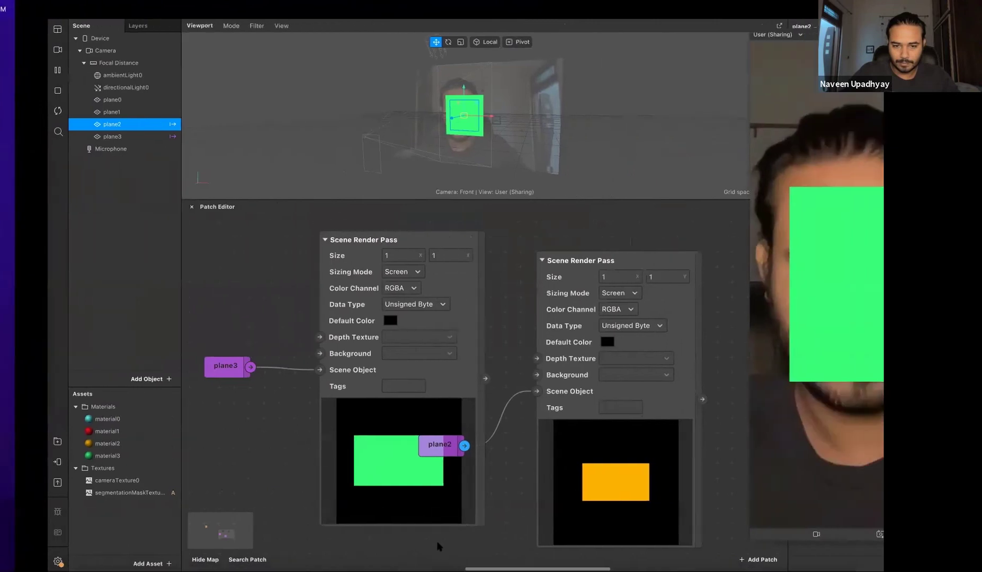
{"action": "left_click_drag", "start_coordinate": [392, 444], "coordinate": [404, 547]}
{"action": "scroll", "coordinate": [488, 439], "scroll_direction": "down", "scroll_amount": 1}
{"action": "scroll", "coordinate": [414, 451], "scroll_direction": "right", "scroll_amount": 3}
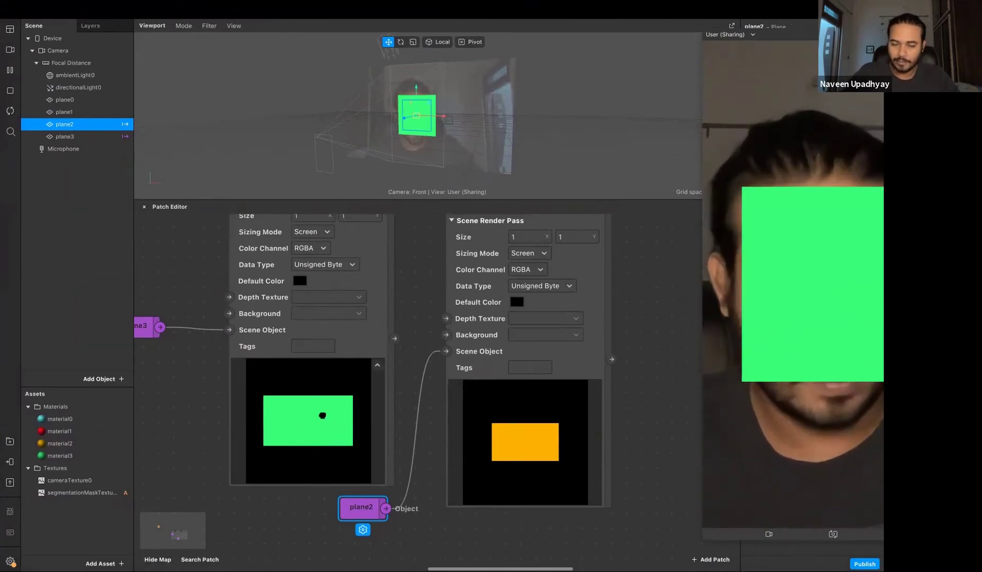
Step: Connect the first Scene Render Pass's output to the second one's Background input, and move the preview window so the whole frame is visible
{"action": "left_click", "coordinate": [295, 335]}
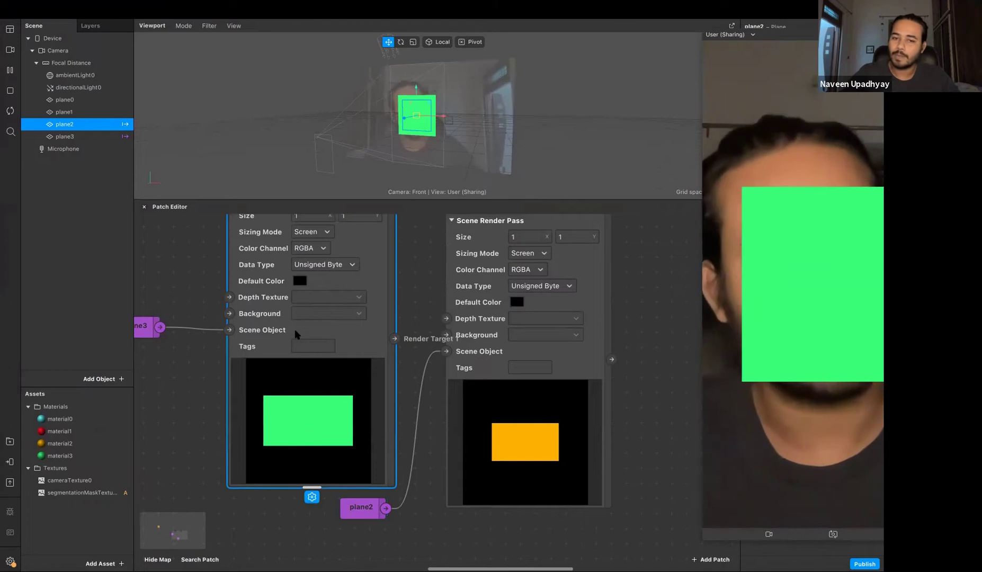
{"action": "left_click_drag", "start_coordinate": [394, 339], "coordinate": [445, 339]}
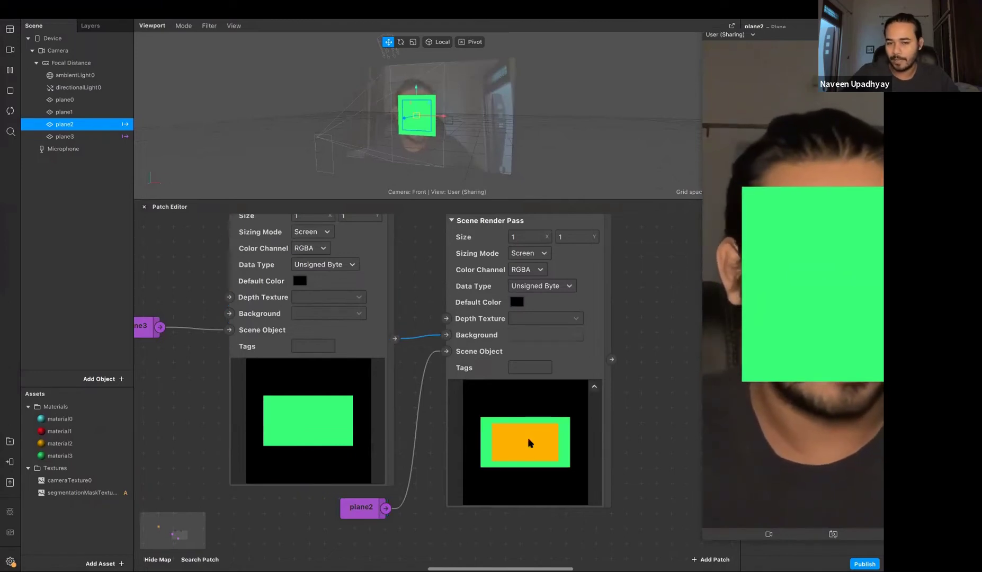
{"action": "scroll", "coordinate": [538, 442], "scroll_direction": "down", "scroll_amount": 3}
{"action": "scroll", "coordinate": [538, 442], "scroll_direction": "right", "scroll_amount": 3}
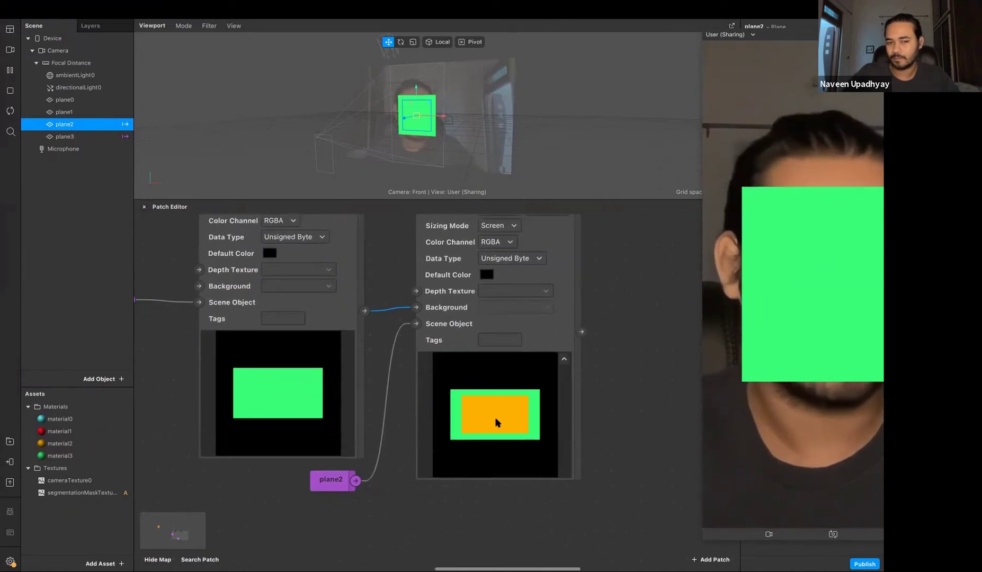
{"action": "scroll", "coordinate": [622, 406], "scroll_direction": "down", "scroll_amount": 1}
{"action": "left_click_drag", "start_coordinate": [820, 38], "coordinate": [749, 49]}
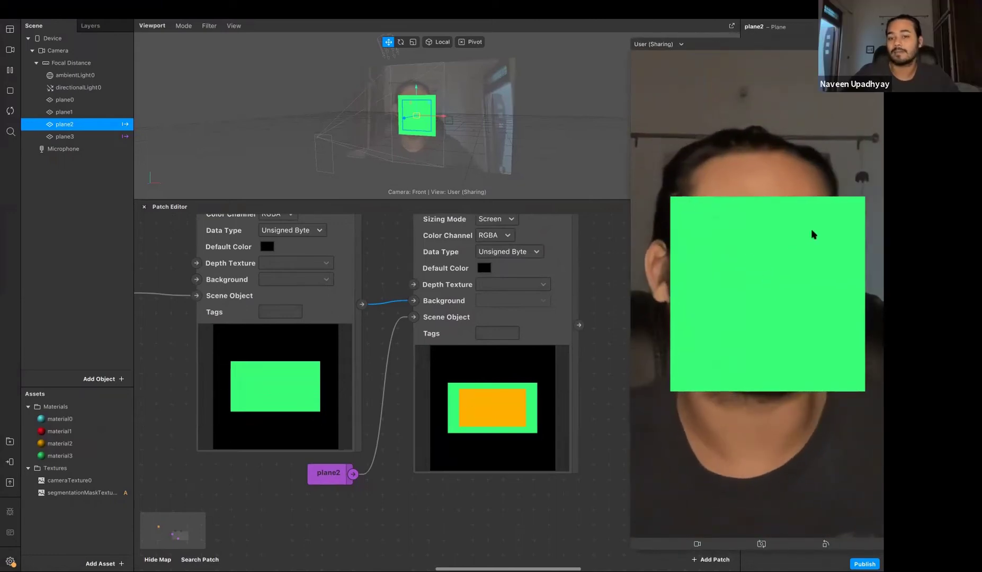
{"action": "scroll", "coordinate": [568, 337], "scroll_direction": "down", "scroll_amount": 5}
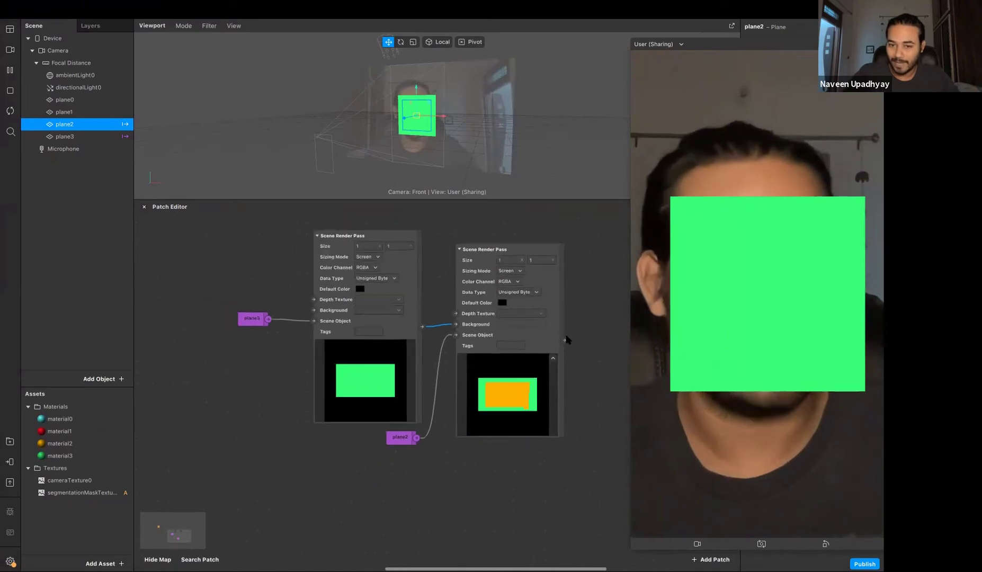
{"action": "left_click_drag", "start_coordinate": [565, 339], "coordinate": [592, 279]}
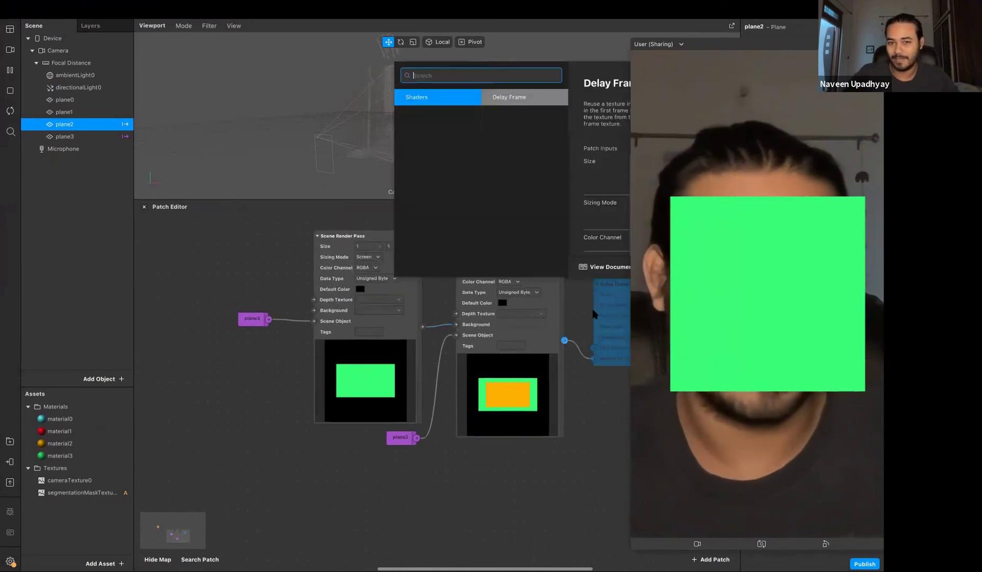
{"action": "left_click", "coordinate": [580, 320]}
{"action": "left_click_drag", "start_coordinate": [300, 220], "coordinate": [607, 452]}
{"action": "left_click", "coordinate": [607, 452]}
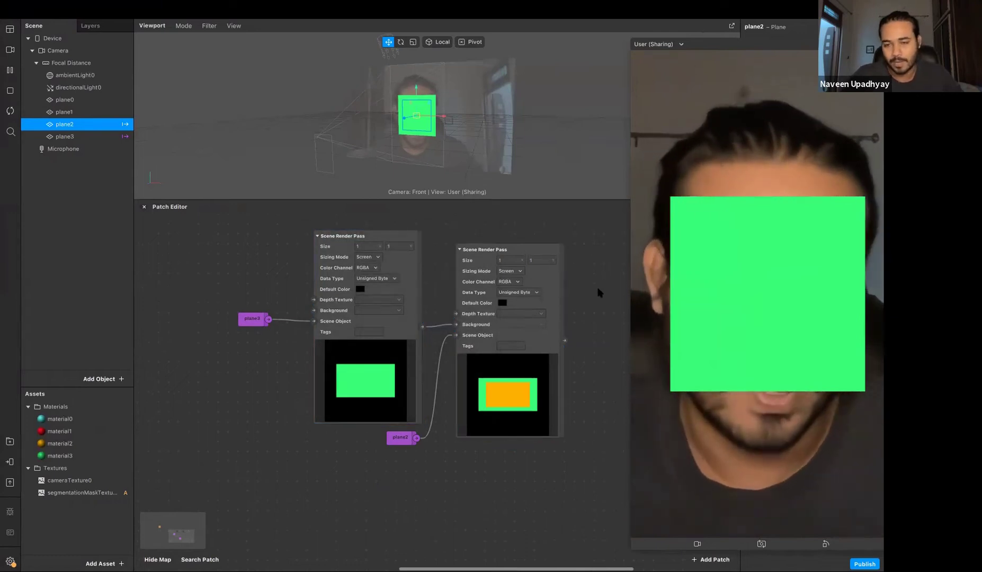
Step: Move the second Scene Render Pass closer to the first and collapse the texture previews of both
{"action": "left_click_drag", "start_coordinate": [497, 325], "coordinate": [488, 314]}
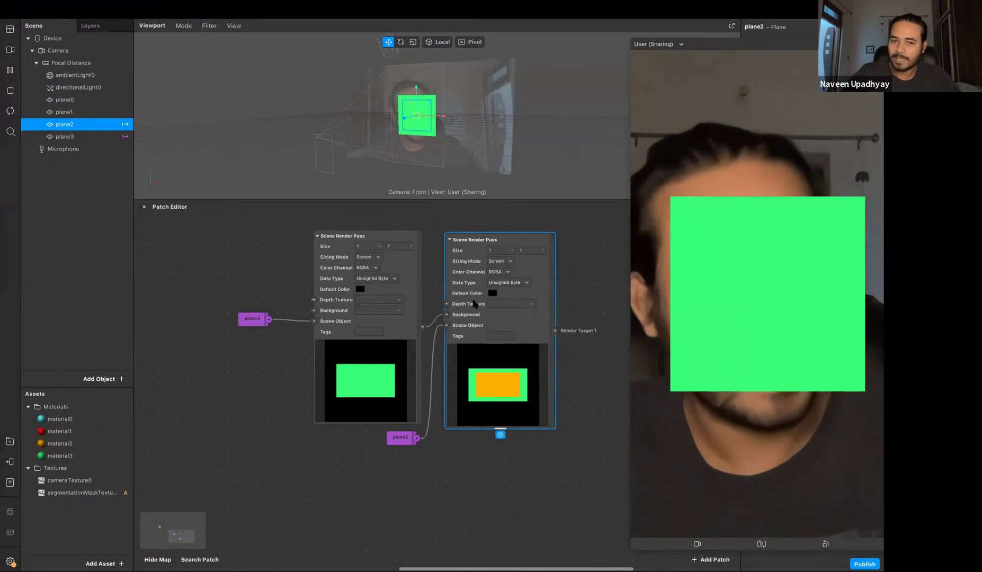
{"action": "left_click", "coordinate": [600, 370]}
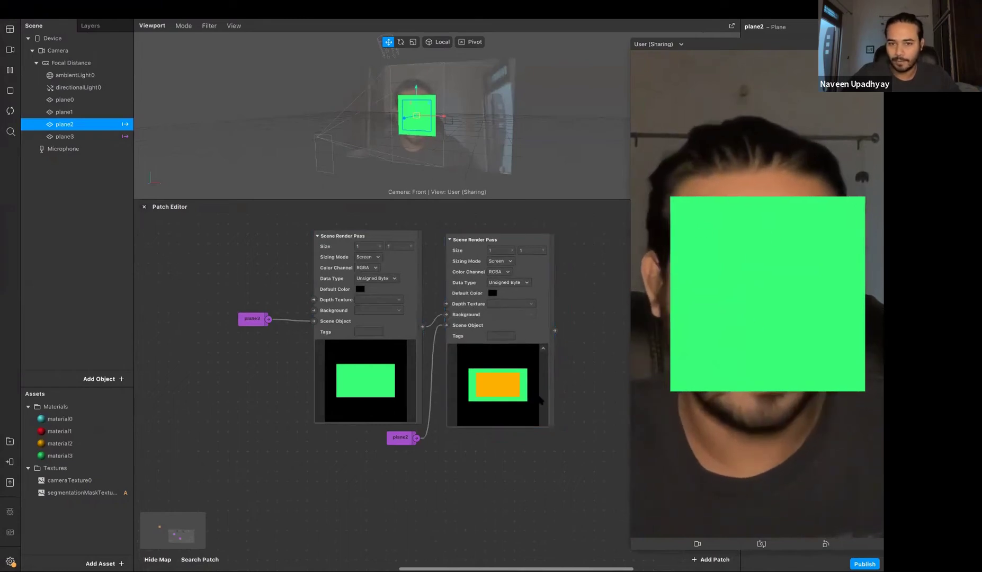
{"action": "scroll", "coordinate": [540, 400], "scroll_direction": "up", "scroll_amount": 2}
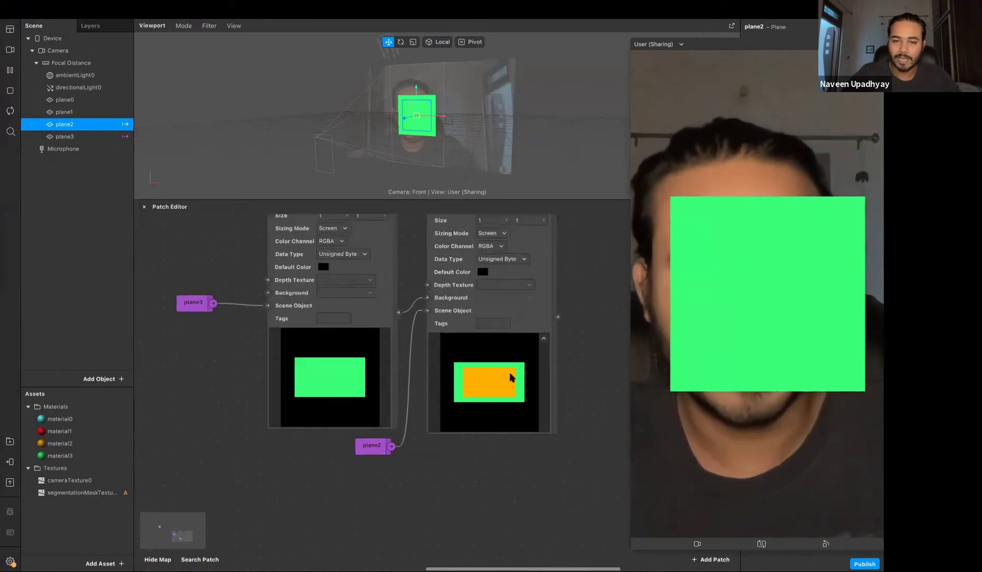
{"action": "scroll", "coordinate": [513, 399], "scroll_direction": "right", "scroll_amount": 4}
{"action": "scroll", "coordinate": [274, 317], "scroll_direction": "down", "scroll_amount": 2}
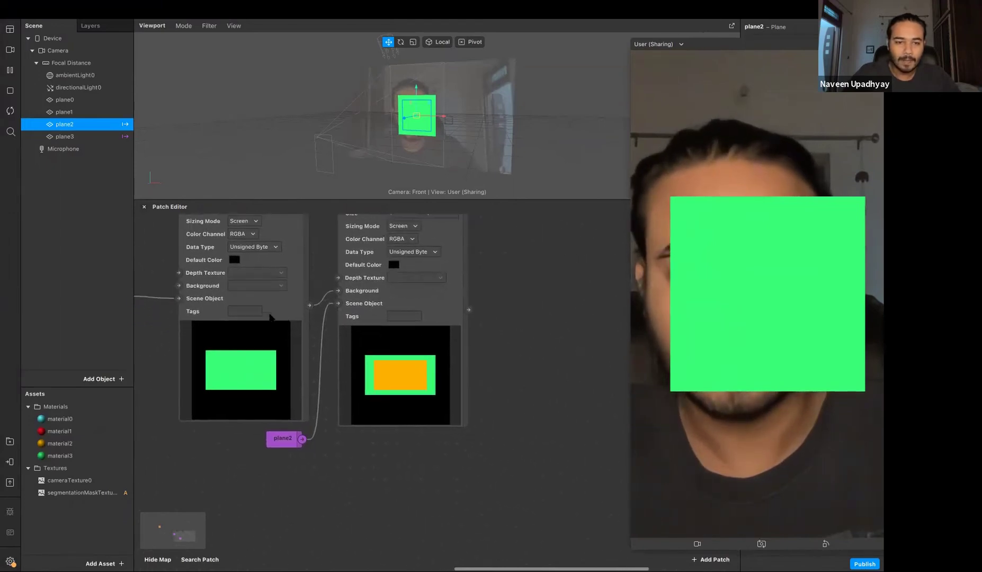
{"action": "left_click", "coordinate": [275, 315]}
{"action": "left_click", "coordinate": [435, 316]}
Step: Reposition the plane2 and plane3 patches above and just before the render passes they feed
{"action": "left_click_drag", "start_coordinate": [279, 423], "coordinate": [280, 332]}
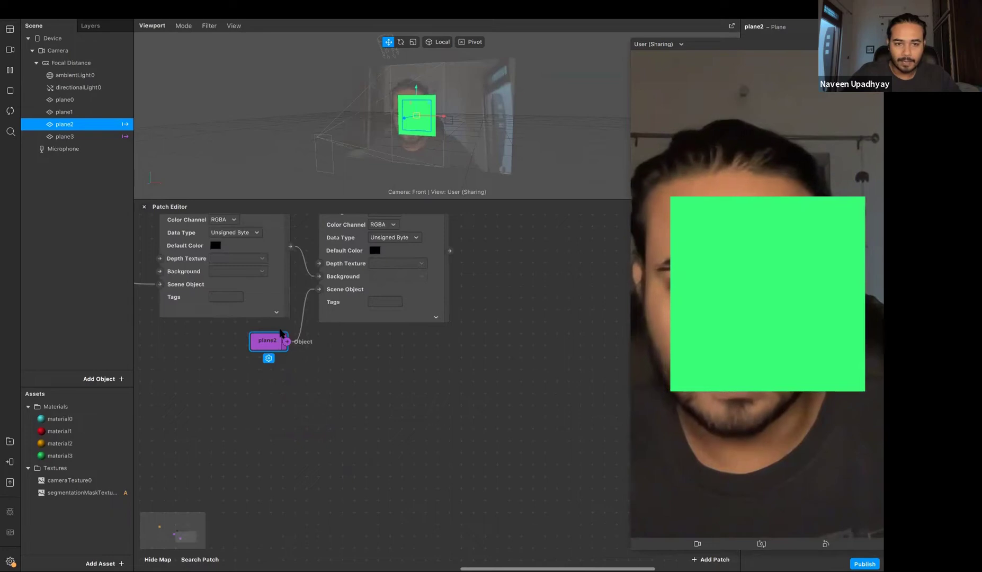
{"action": "scroll", "coordinate": [337, 410], "scroll_direction": "up", "scroll_amount": 3}
{"action": "scroll", "coordinate": [336, 410], "scroll_direction": "left", "scroll_amount": 2}
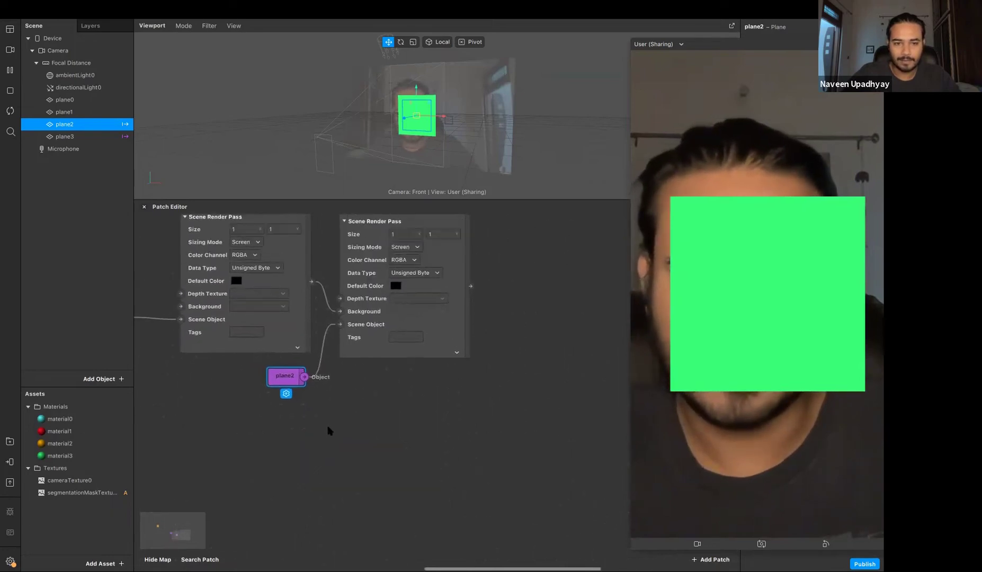
{"action": "left_click_drag", "start_coordinate": [323, 432], "coordinate": [326, 243]}
{"action": "left_click_drag", "start_coordinate": [150, 380], "coordinate": [182, 285]}
Step: Add plane1 as a patch feeding the Scene Object input of a third Scene Render Pass, aligned beside the second one
{"action": "scroll", "coordinate": [461, 440], "scroll_direction": "right", "scroll_amount": 3}
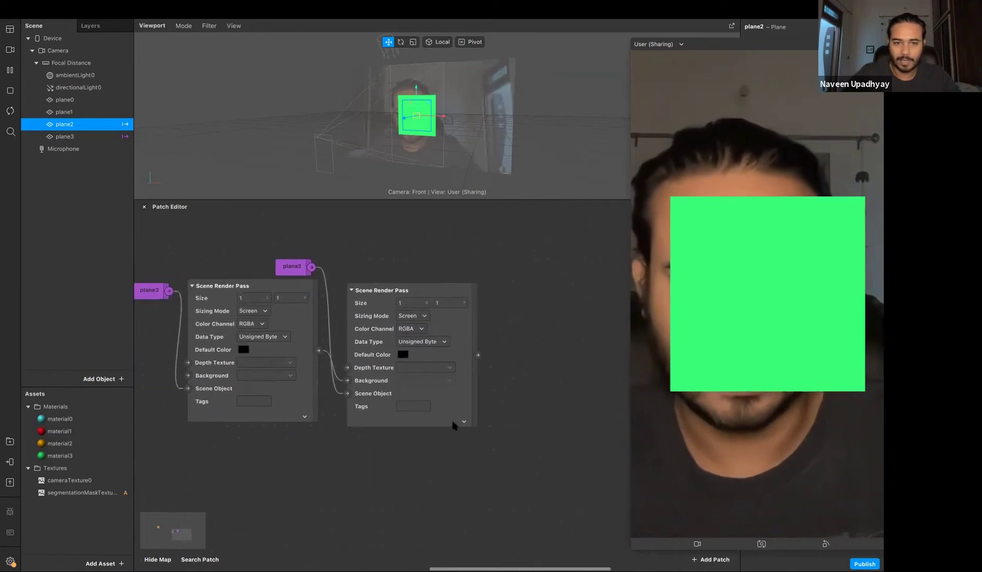
{"action": "left_click_drag", "start_coordinate": [64, 111], "coordinate": [385, 393]}
{"action": "left_click_drag", "start_coordinate": [453, 286], "coordinate": [492, 314]}
{"action": "type", "text": "scene"}
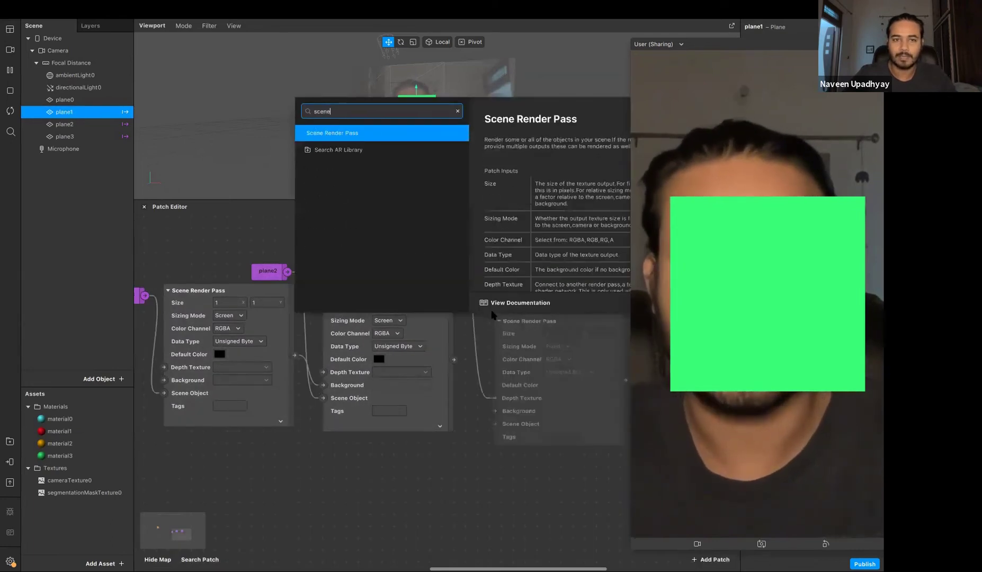
{"action": "key", "text": "Return"}
{"action": "left_click", "coordinate": [495, 381]}
{"action": "left_click_drag", "start_coordinate": [495, 398], "coordinate": [494, 421]}
{"action": "left_click_drag", "start_coordinate": [506, 378], "coordinate": [489, 355]}
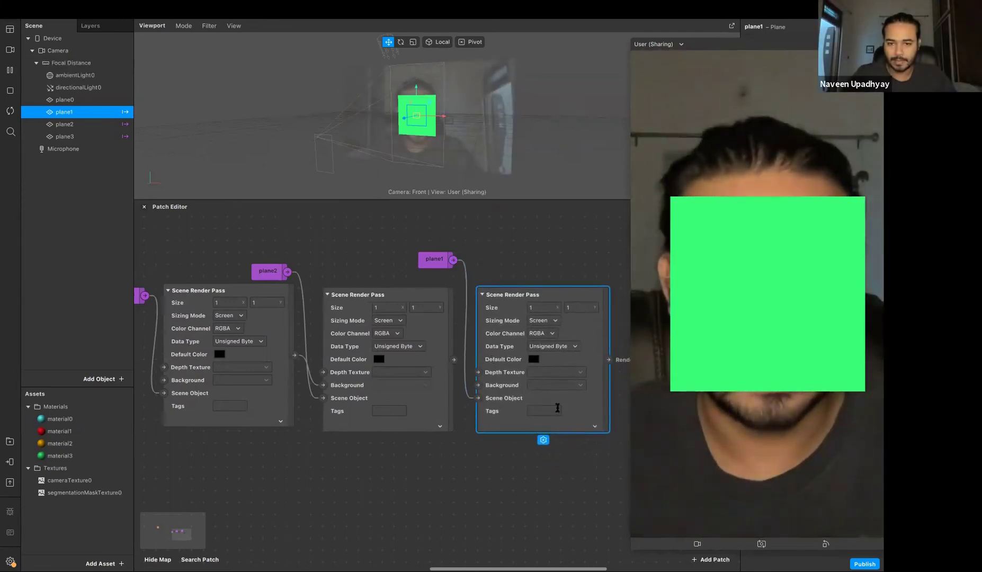
Step: Expand the texture previews of the second and third render passes and connect the second's output to the third's Background input
{"action": "left_click", "coordinate": [595, 426]}
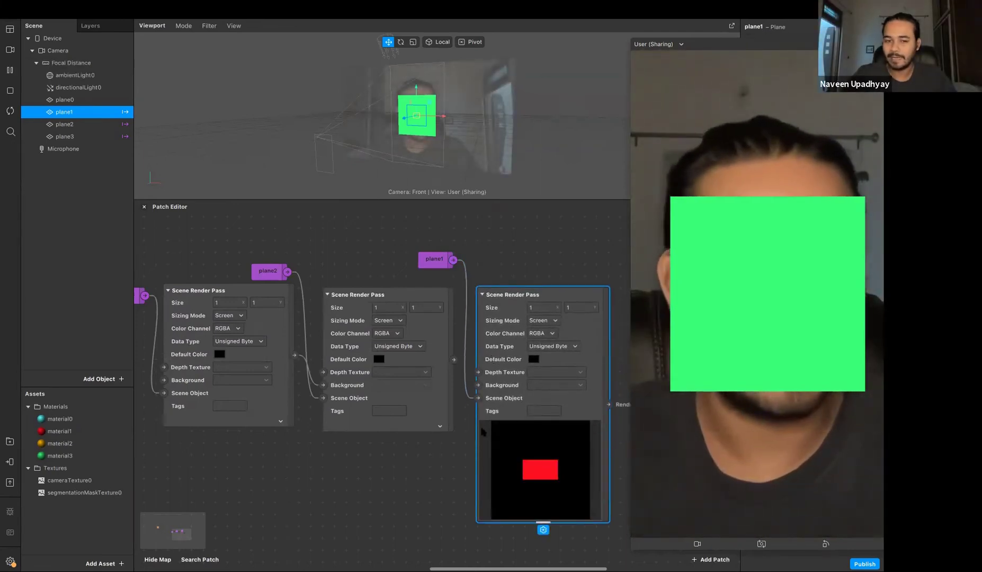
{"action": "left_click", "coordinate": [439, 427]}
{"action": "left_click_drag", "start_coordinate": [454, 404], "coordinate": [479, 385]}
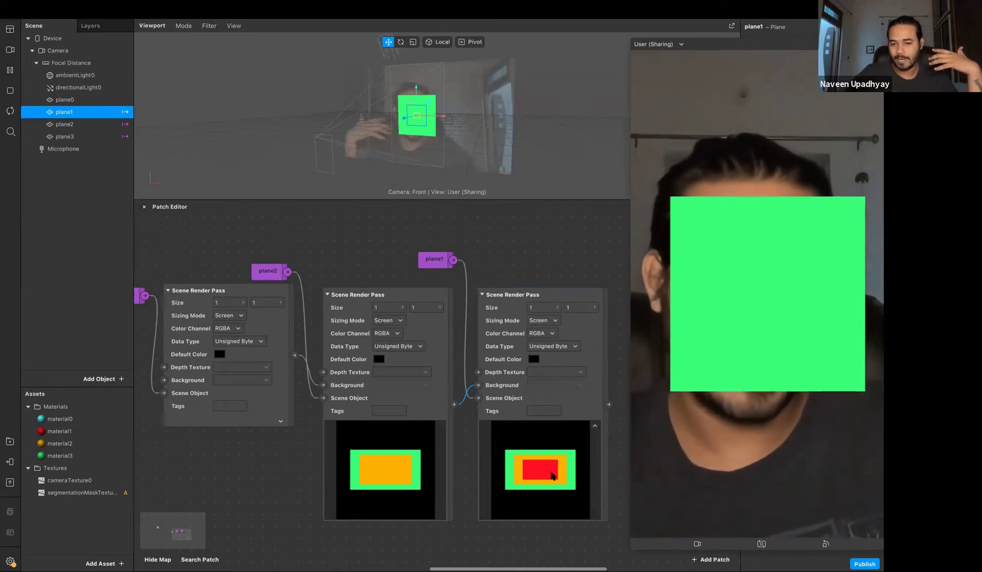
Step: Add plane0 as a patch feeding the Scene Object input of a fourth Scene Render Pass, aligned beside the third one
{"action": "scroll", "coordinate": [529, 461], "scroll_direction": "right", "scroll_amount": 3}
{"action": "scroll", "coordinate": [529, 460], "scroll_direction": "down", "scroll_amount": 1}
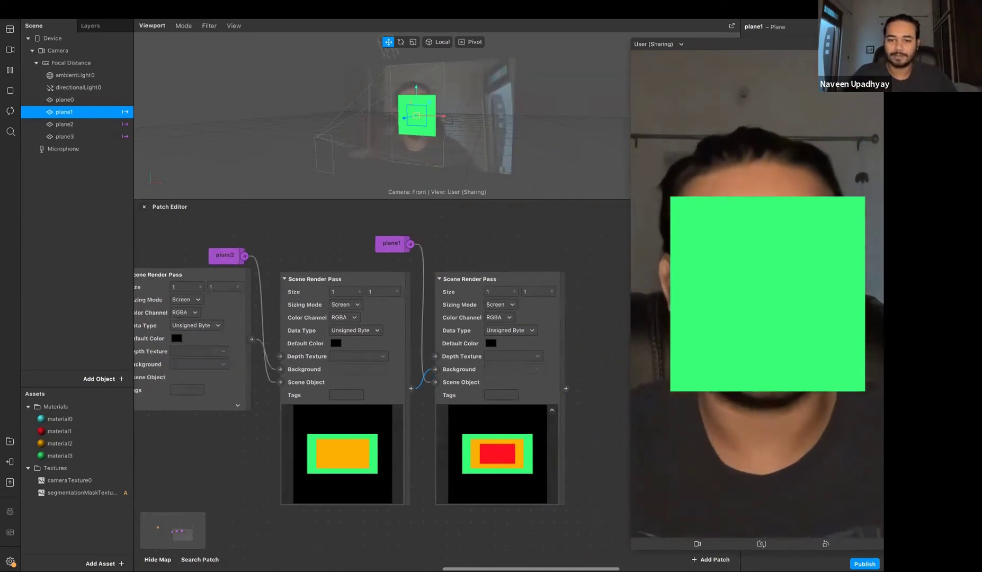
{"action": "scroll", "coordinate": [461, 435], "scroll_direction": "right", "scroll_amount": 3}
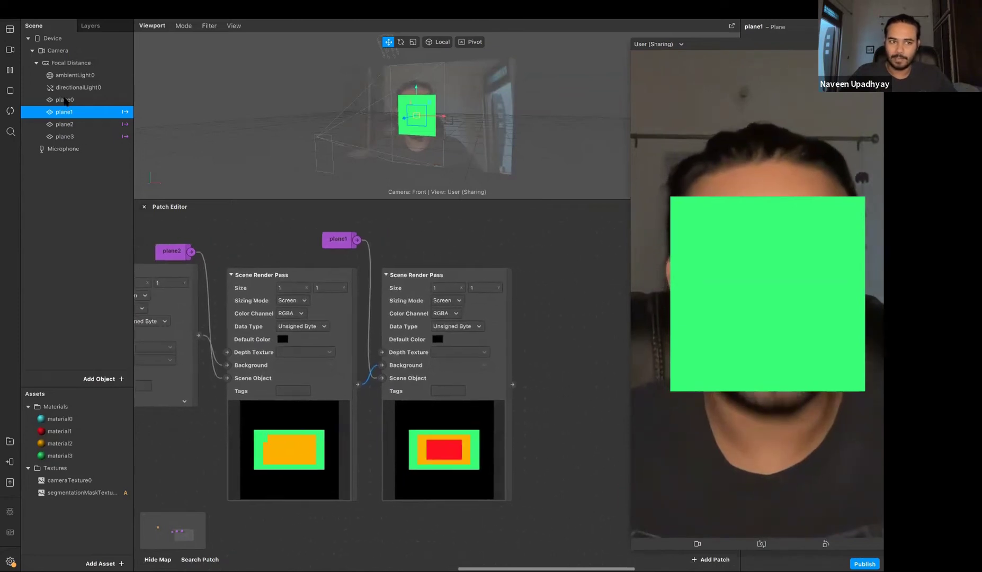
{"action": "scroll", "coordinate": [445, 248], "scroll_direction": "right", "scroll_amount": 3}
{"action": "scroll", "coordinate": [445, 247], "scroll_direction": "up", "scroll_amount": 1}
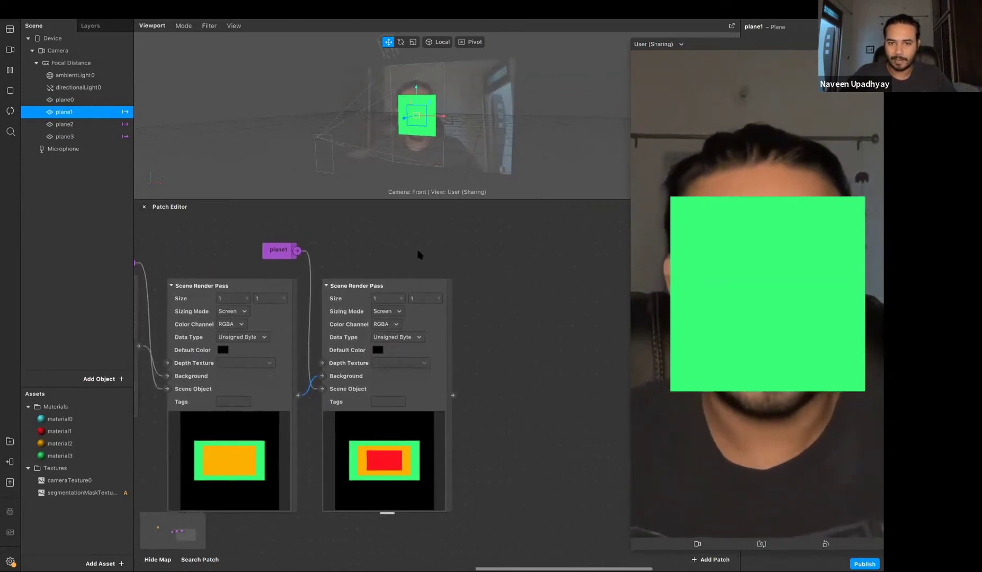
{"action": "left_click_drag", "start_coordinate": [65, 99], "coordinate": [499, 307]}
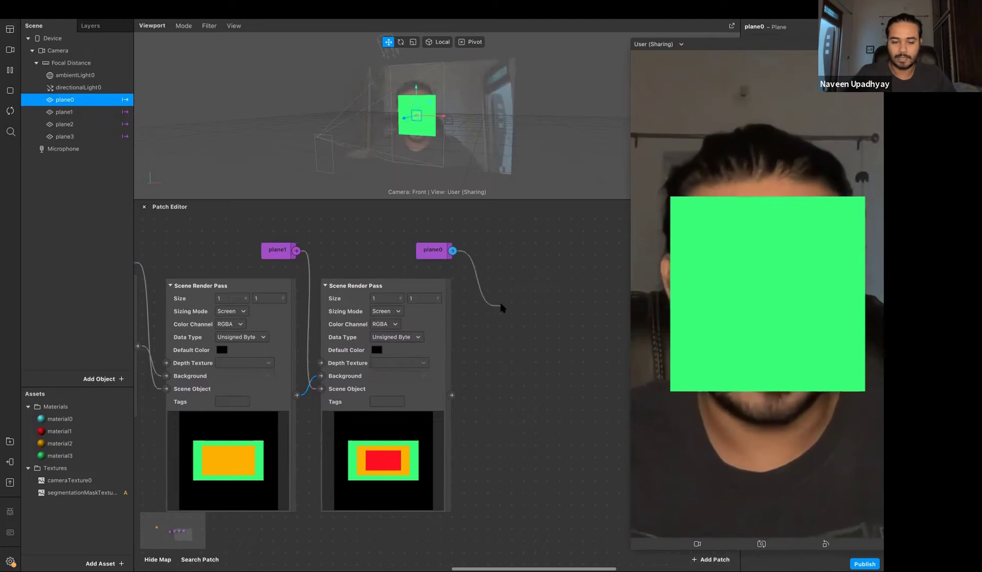
{"action": "type", "text": "scene"}
{"action": "key", "text": "Return"}
{"action": "mouse_move", "coordinate": [504, 393]}
{"action": "left_mouse_down"}
{"action": "mouse_move", "coordinate": [502, 424]}
{"action": "mouse_move", "coordinate": [495, 376]}
{"action": "left_mouse_up"}
Step: Expand the fourth render pass's texture preview and connect the third pass's output to its Background input
{"action": "left_click", "coordinate": [592, 418]}
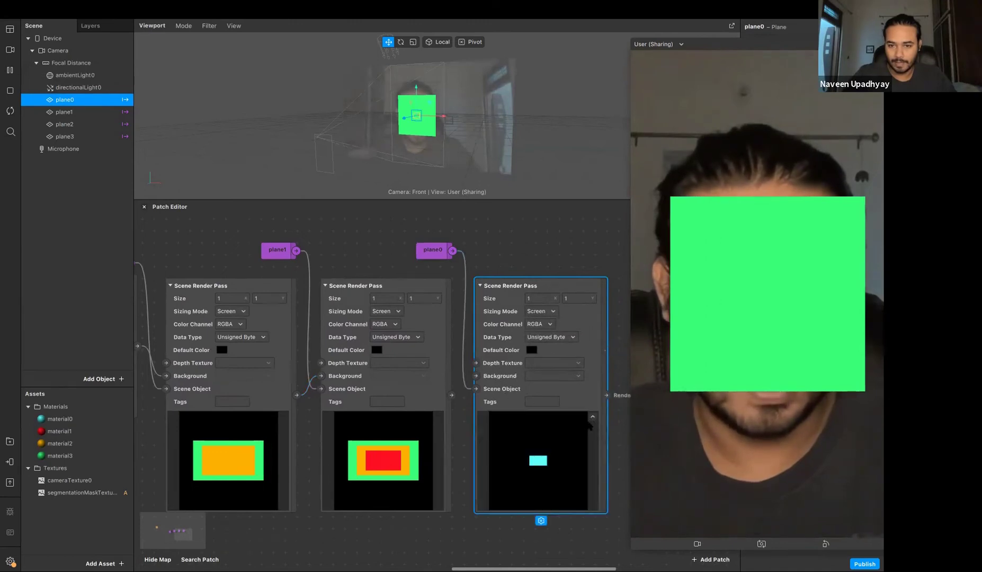
{"action": "left_click_drag", "start_coordinate": [452, 396], "coordinate": [475, 376]}
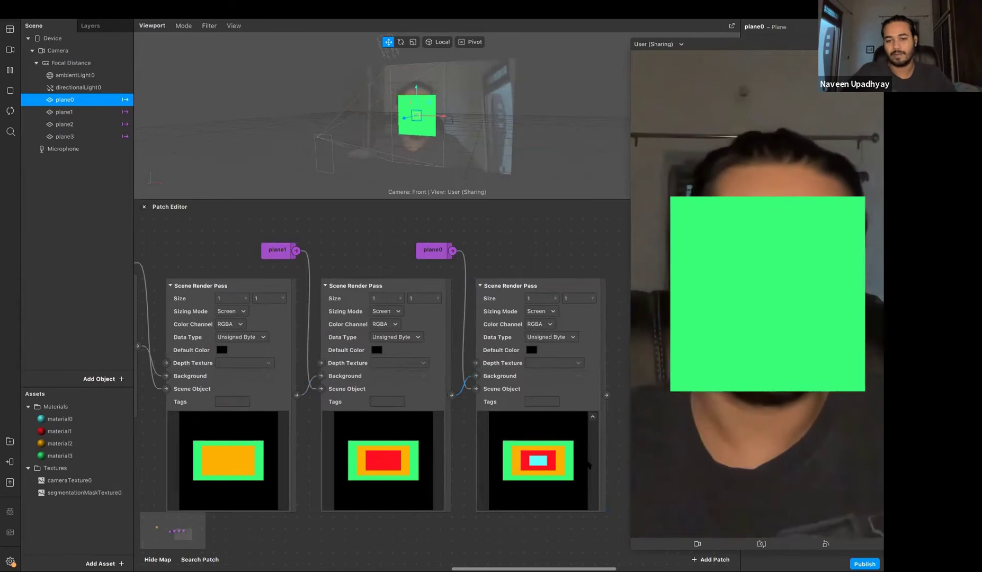
Step: Connect the fourth Scene Render Pass's output to a Device Screen Output patch, and move the preview window back clear of the render passes
{"action": "scroll", "coordinate": [613, 421], "scroll_direction": "right", "scroll_amount": 5}
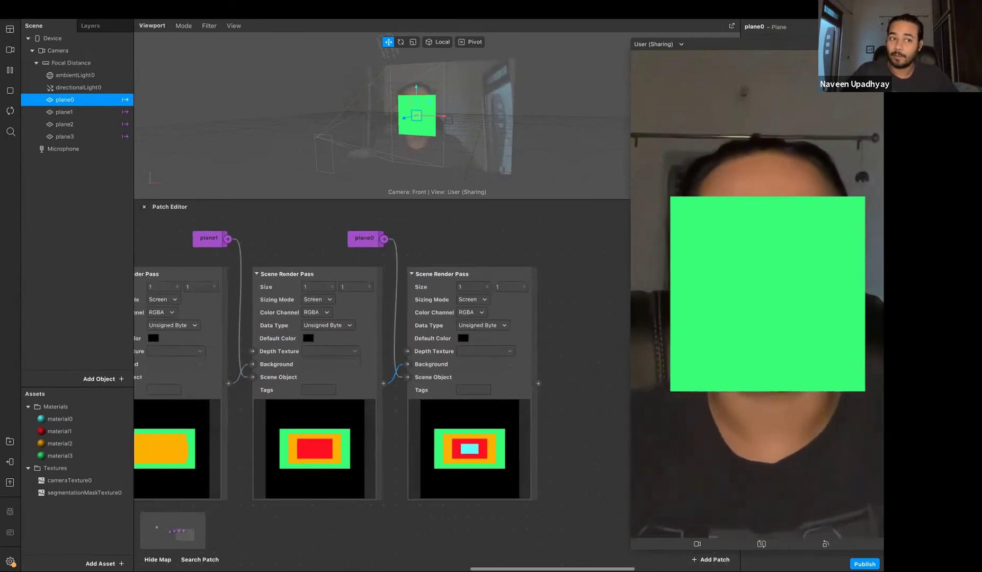
{"action": "scroll", "coordinate": [381, 365], "scroll_direction": "right", "scroll_amount": 2}
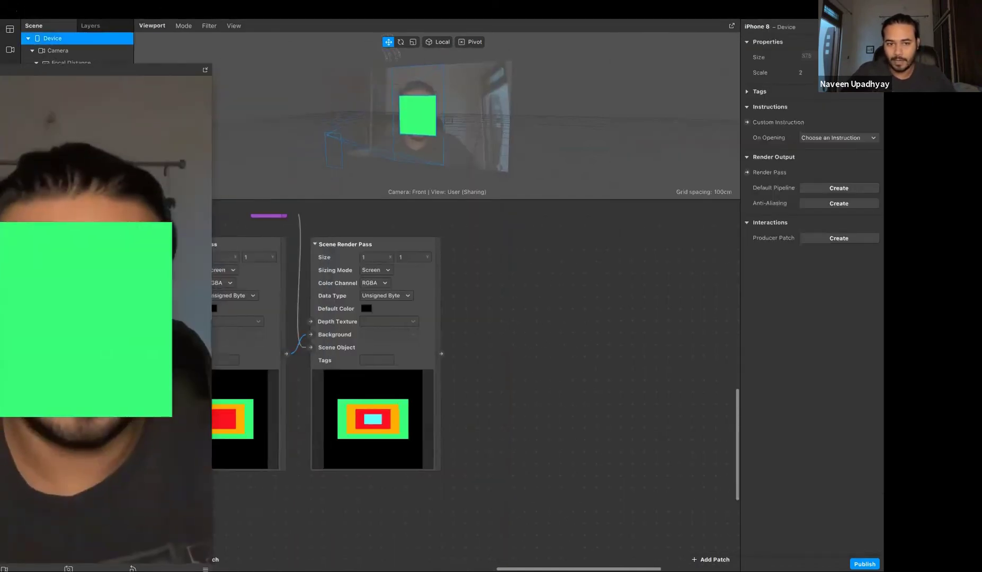
{"action": "scroll", "coordinate": [323, 365], "scroll_direction": "left", "scroll_amount": 5}
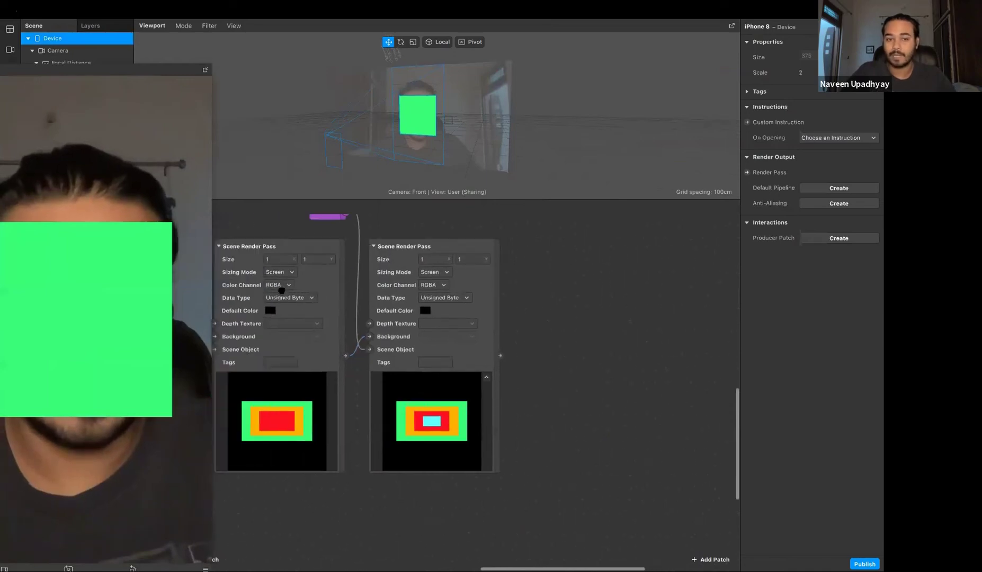
{"action": "scroll", "coordinate": [278, 291], "scroll_direction": "left", "scroll_amount": 10}
{"action": "scroll", "coordinate": [276, 291], "scroll_direction": "down", "scroll_amount": 3}
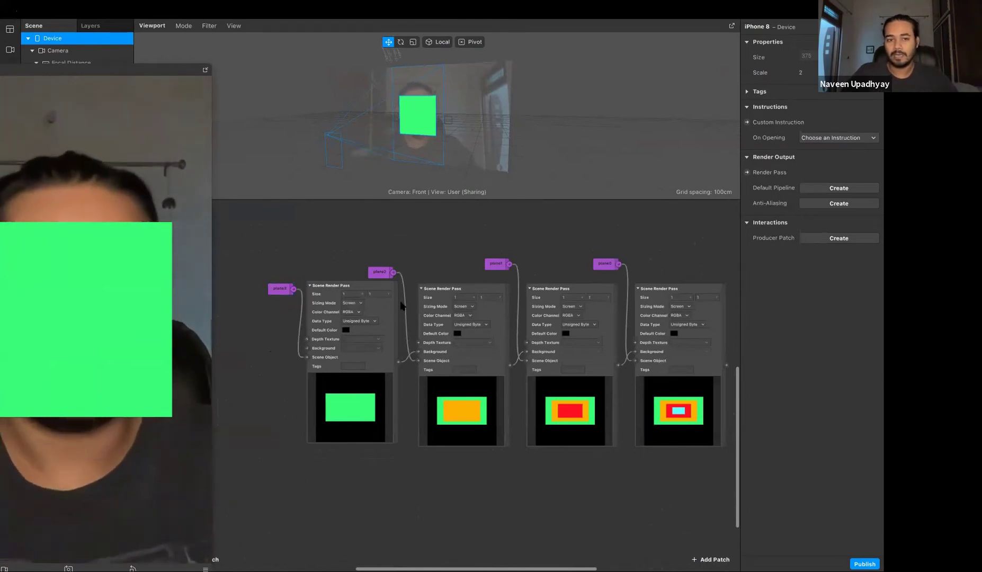
{"action": "scroll", "coordinate": [399, 300], "scroll_direction": "up", "scroll_amount": 3}
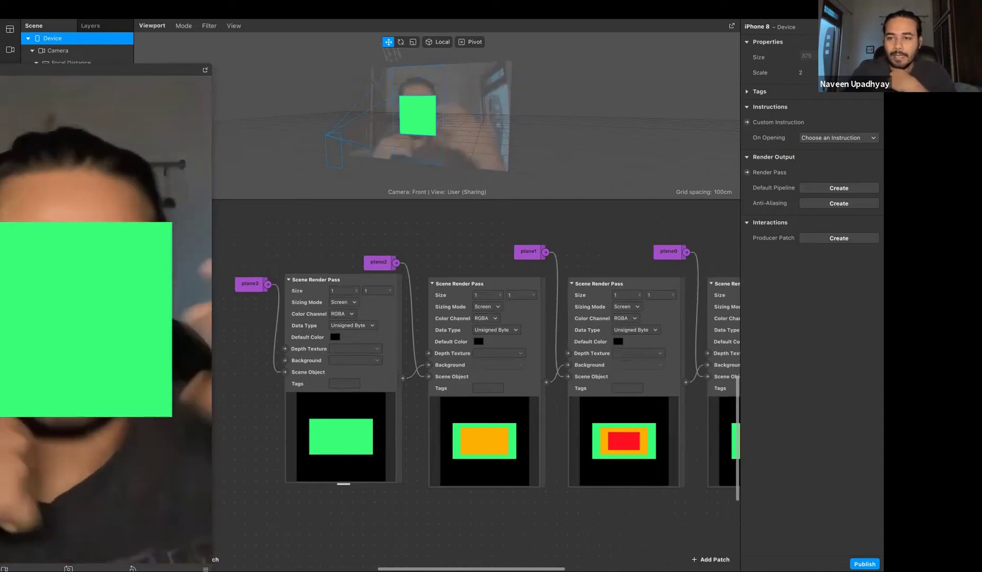
{"action": "scroll", "coordinate": [477, 371], "scroll_direction": "right", "scroll_amount": 3}
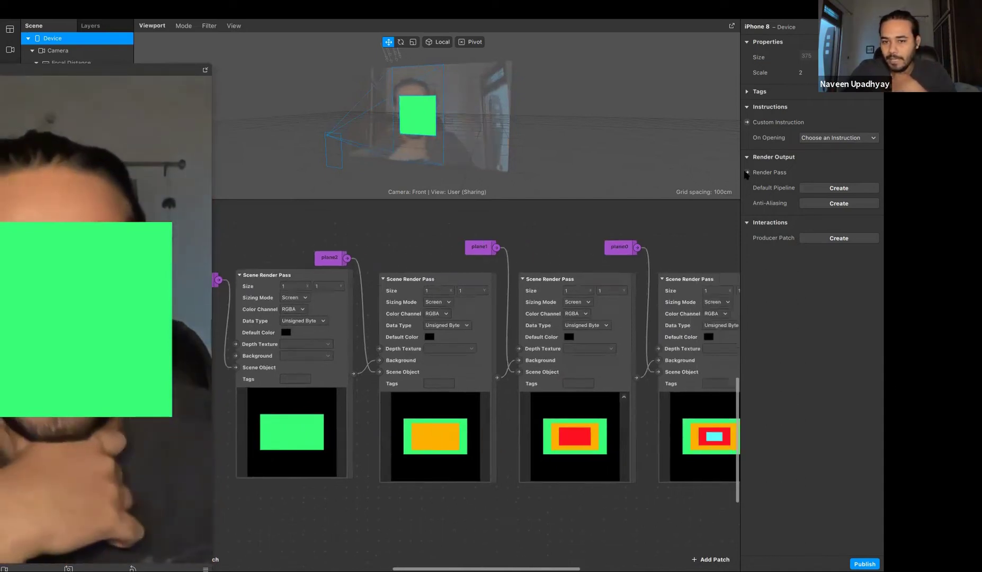
{"action": "scroll", "coordinate": [467, 408], "scroll_direction": "right", "scroll_amount": 5}
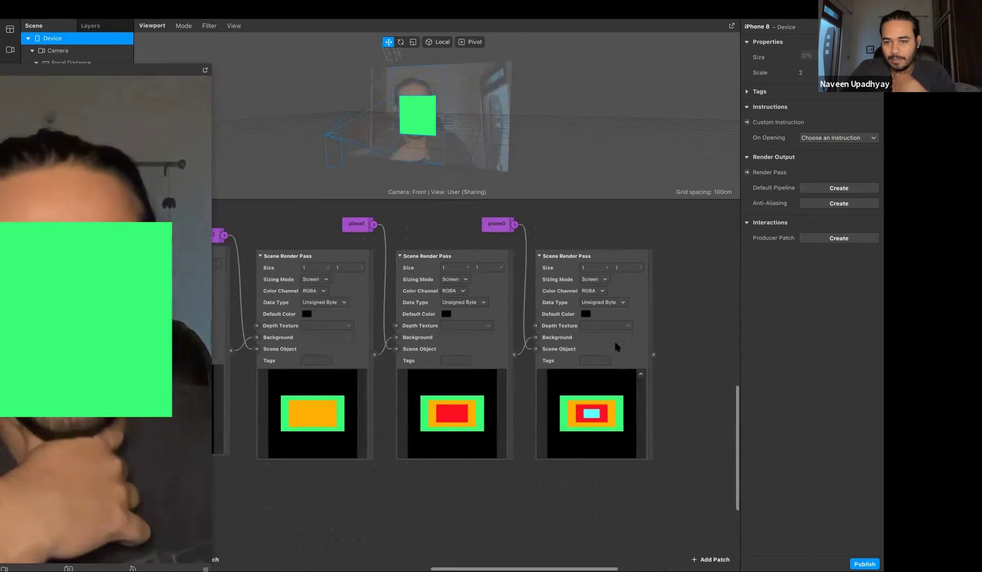
{"action": "scroll", "coordinate": [617, 347], "scroll_direction": "right", "scroll_amount": 2}
{"action": "left_click_drag", "start_coordinate": [623, 340], "coordinate": [666, 319]}
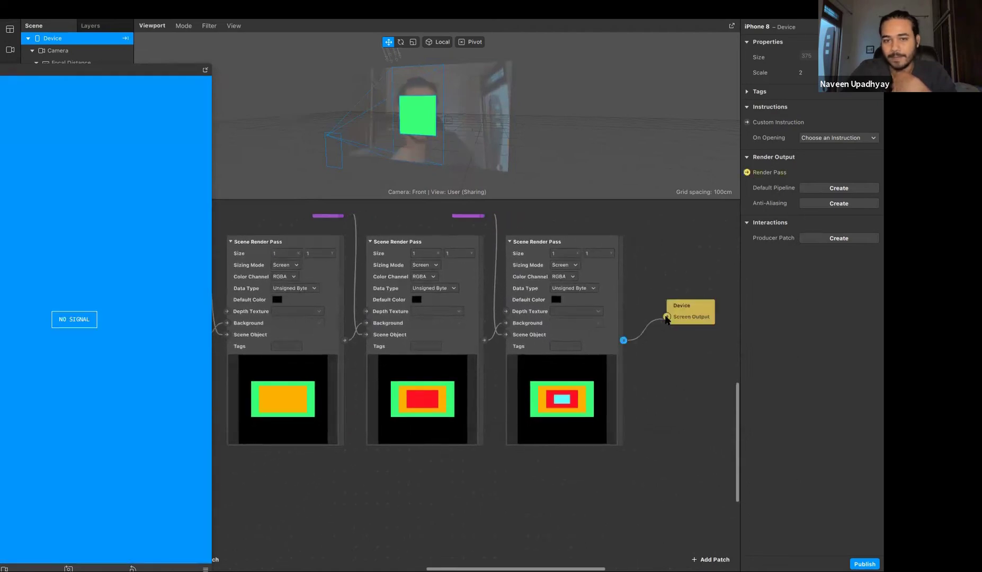
{"action": "left_click_drag", "start_coordinate": [144, 72], "coordinate": [788, 38]}
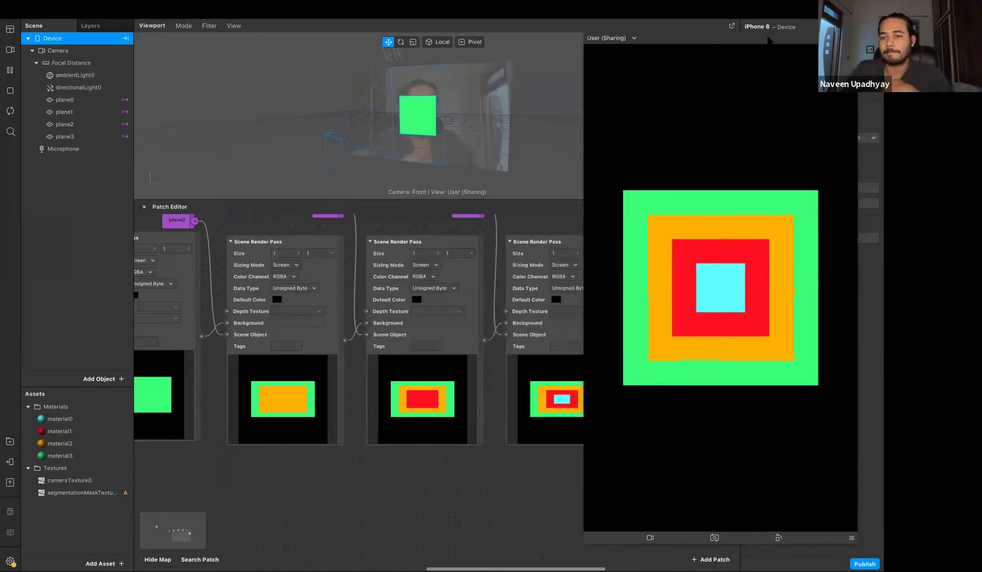
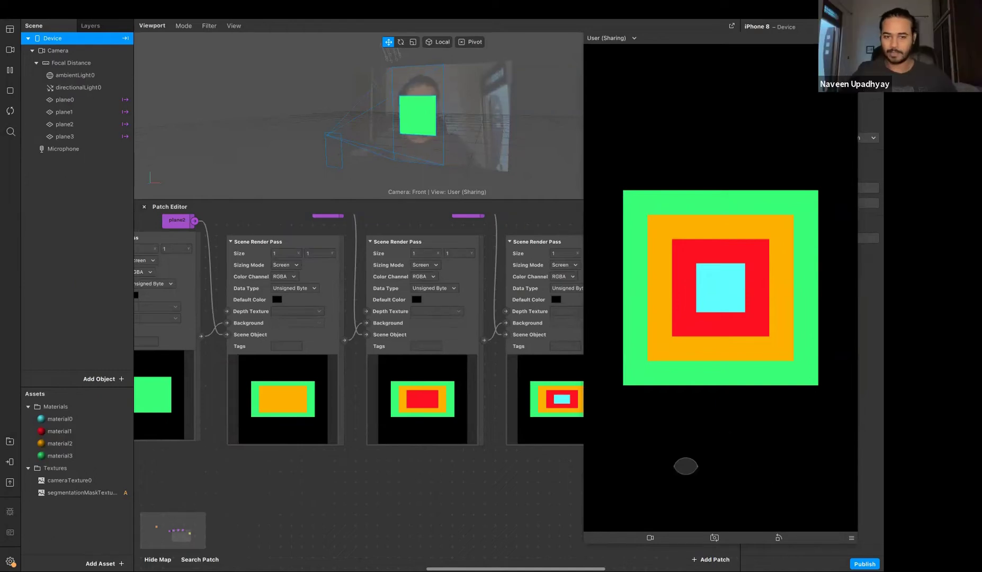
{"action": "left_click_drag", "start_coordinate": [697, 41], "coordinate": [750, 49]}
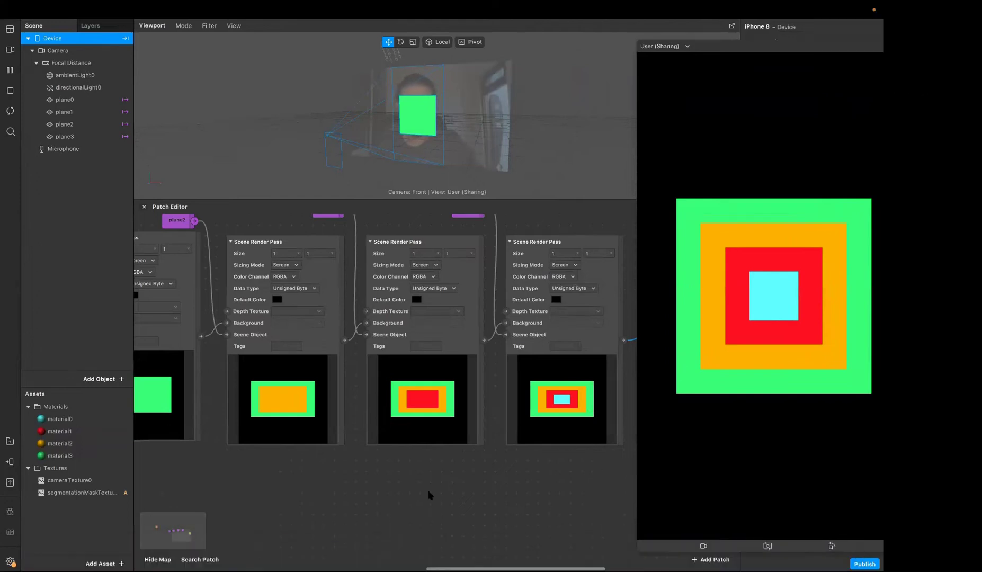
Step: Examine the chain of four Scene Render Passes from the first plane patch through to the Device Screen Output
{"action": "scroll", "coordinate": [418, 498], "scroll_direction": "down", "scroll_amount": 3}
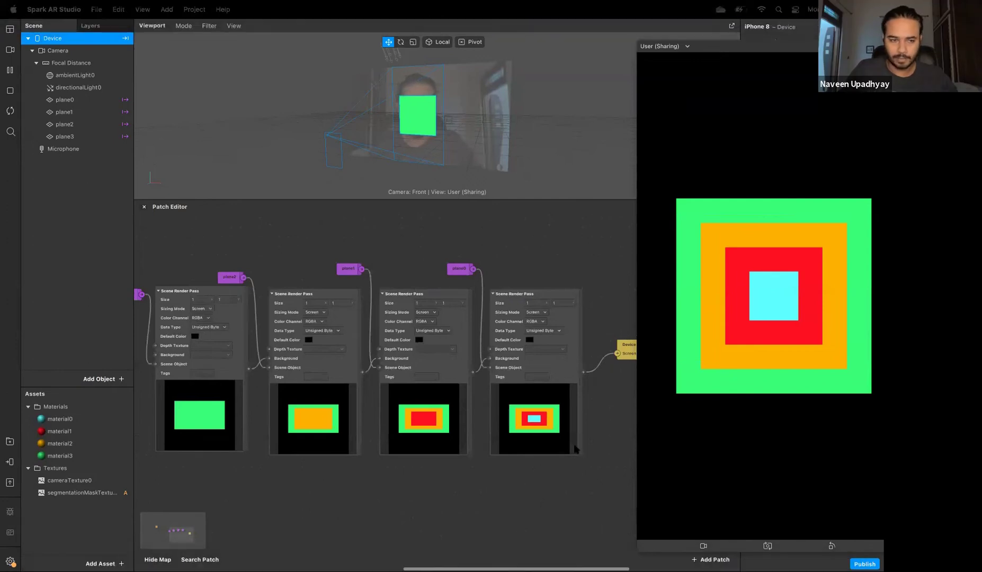
{"action": "key", "text": "ctrl+Right"}
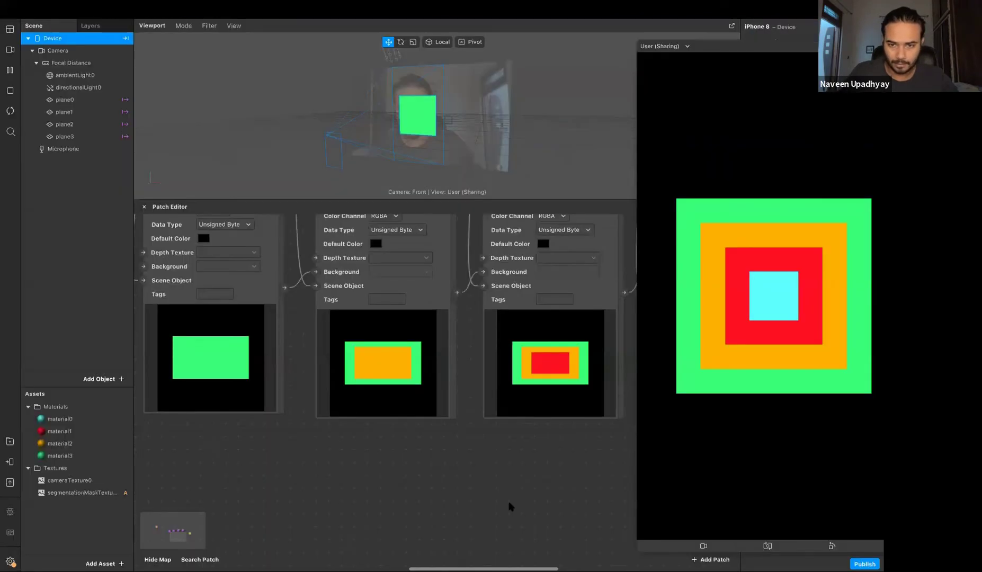
{"action": "scroll", "coordinate": [510, 507], "scroll_direction": "up", "scroll_amount": 3}
{"action": "scroll", "coordinate": [510, 507], "scroll_direction": "left", "scroll_amount": 2}
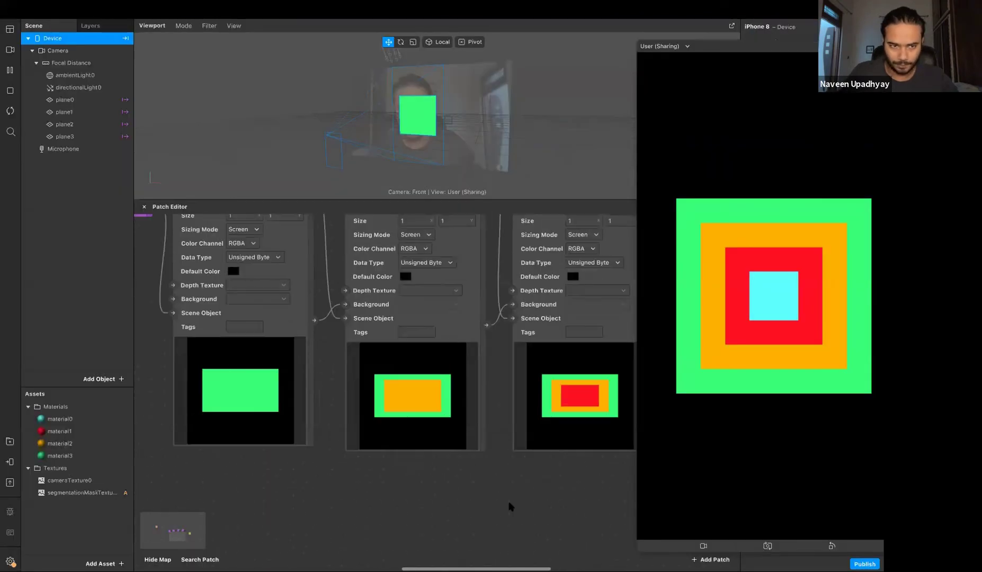
{"action": "scroll", "coordinate": [509, 507], "scroll_direction": "down", "scroll_amount": 5}
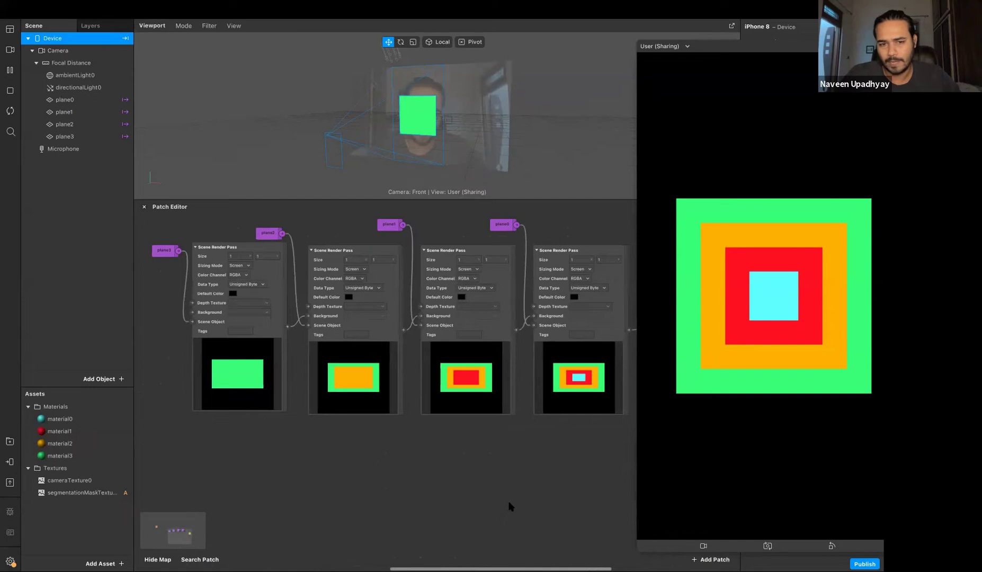
{"action": "scroll", "coordinate": [510, 506], "scroll_direction": "right", "scroll_amount": 2}
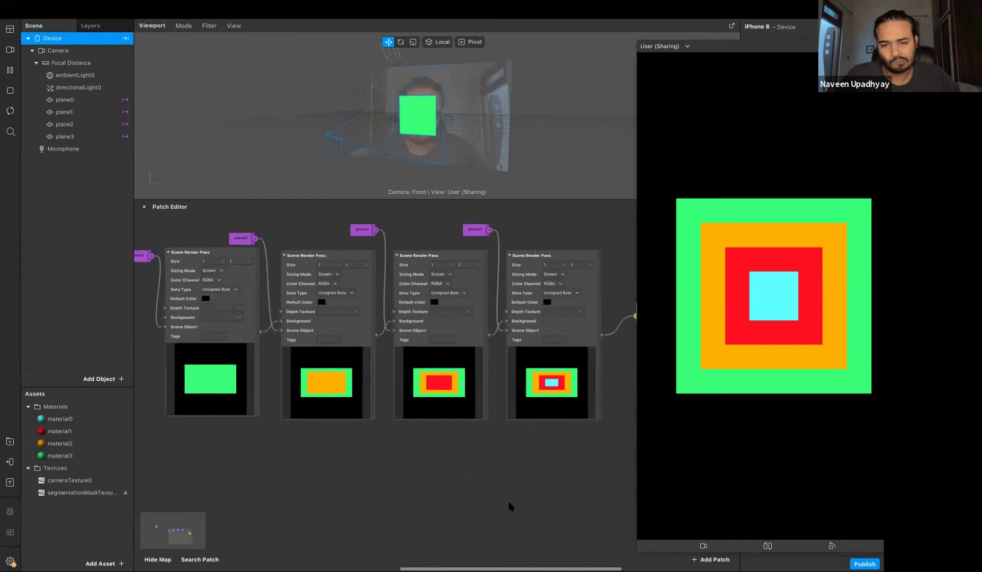
{"action": "scroll", "coordinate": [509, 506], "scroll_direction": "right", "scroll_amount": 4}
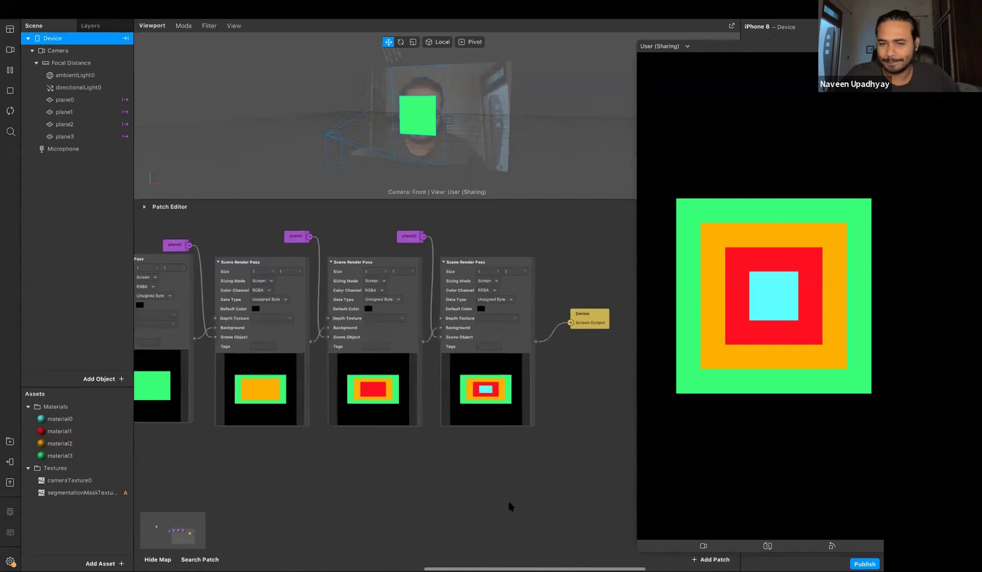
{"action": "scroll", "coordinate": [525, 483], "scroll_direction": "left", "scroll_amount": 4}
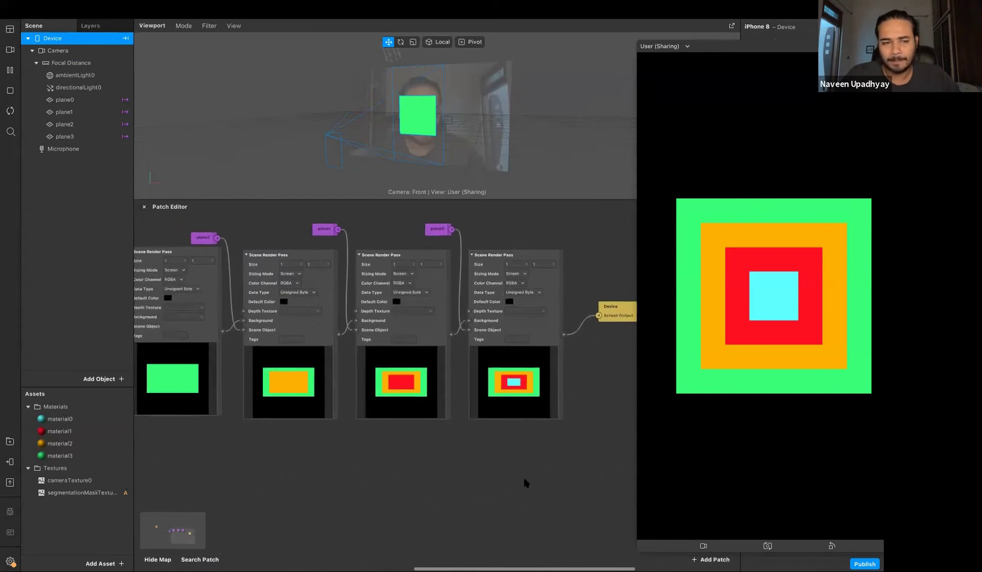
{"action": "scroll", "coordinate": [525, 483], "scroll_direction": "left", "scroll_amount": 4}
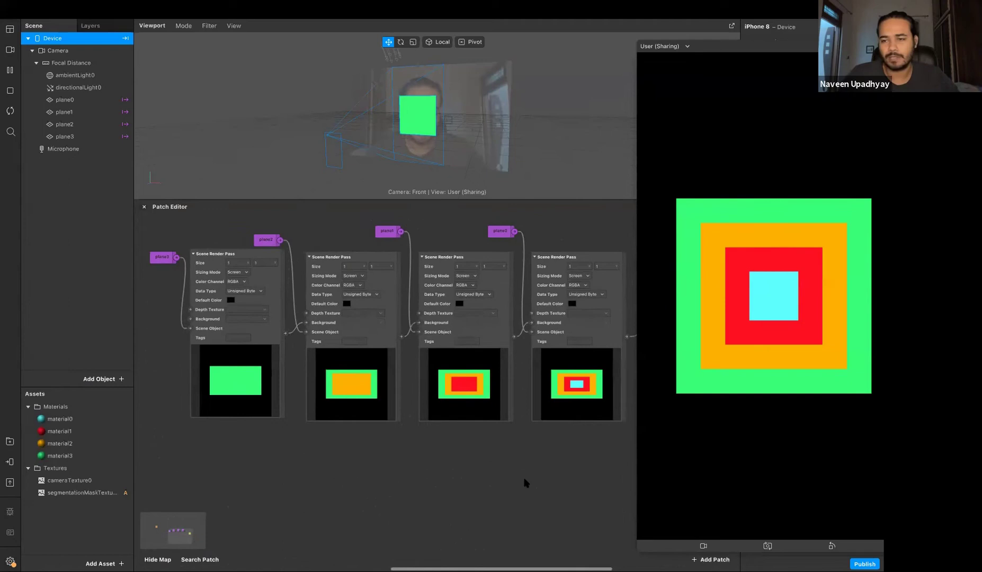
{"action": "scroll", "coordinate": [525, 483], "scroll_direction": "left", "scroll_amount": 1}
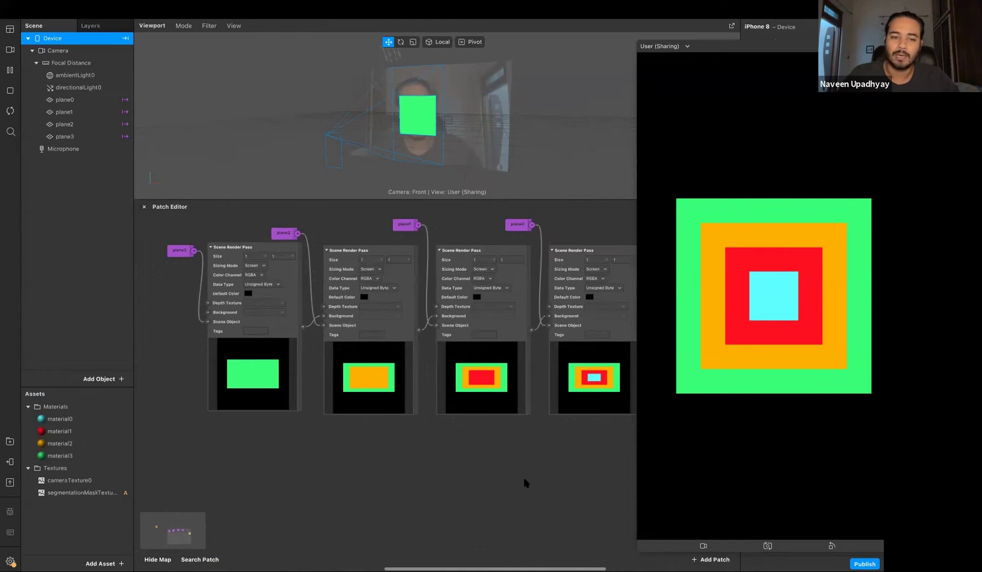
{"action": "scroll", "coordinate": [524, 482], "scroll_direction": "right", "scroll_amount": 2}
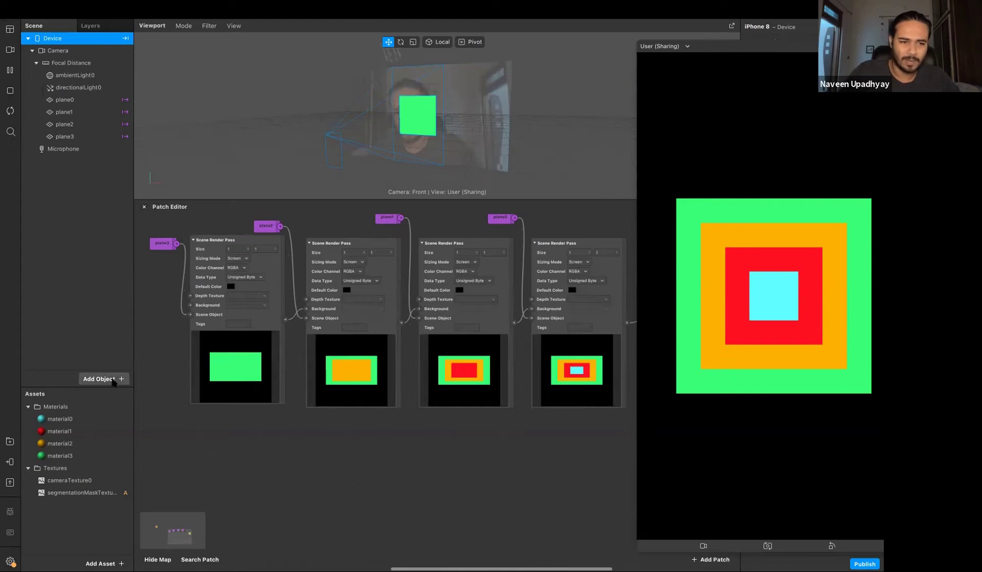
Step: Search the objects that can be added to the scene for "body", and close the list without adding anything
{"action": "left_click", "coordinate": [103, 379]}
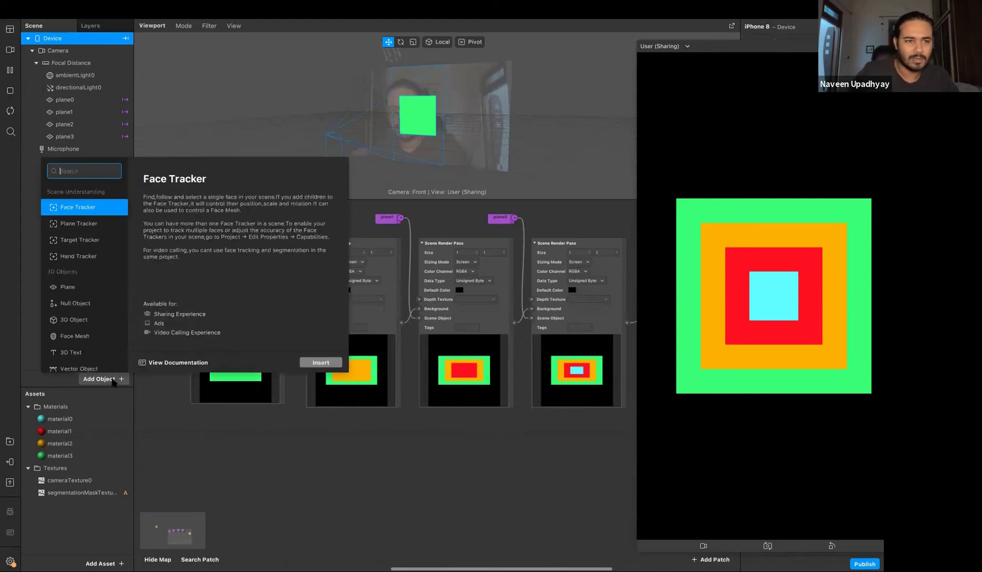
{"action": "type", "text": "bid"}
{"action": "key", "text": "BackSpace"}
{"action": "key", "text": "BackSpace"}
{"action": "type", "text": "od"}
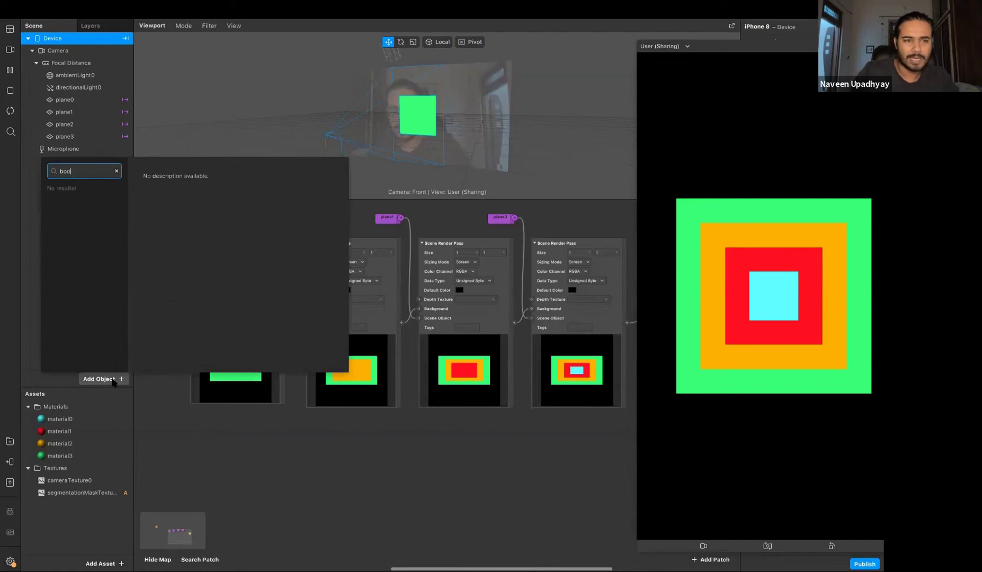
{"action": "type", "text": "y"}
{"action": "key", "text": "BackSpace"}
{"action": "key", "text": "BackSpace"}
{"action": "key", "text": "BackSpace"}
{"action": "left_click", "coordinate": [378, 552]}
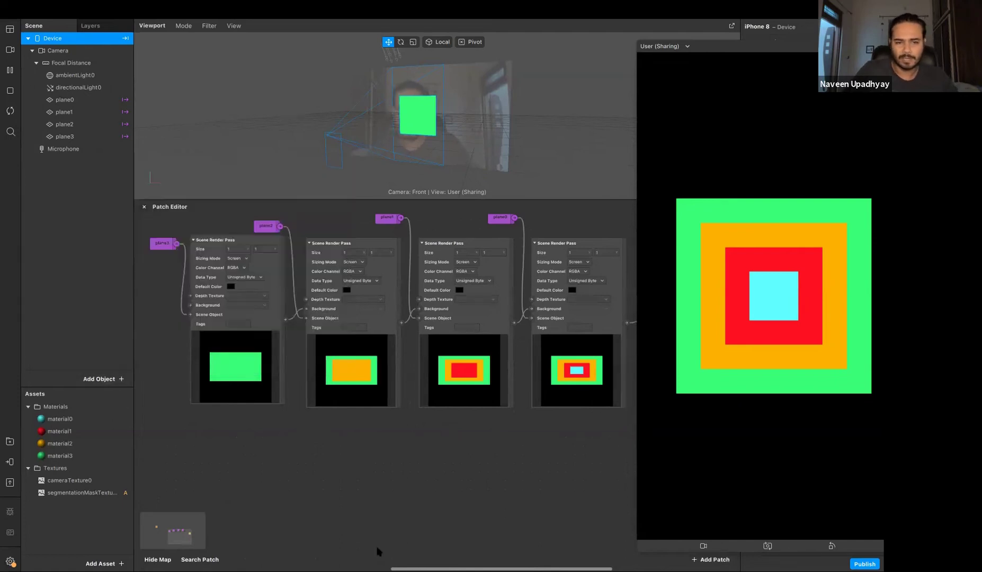
Step: Look through the list of templates available for starting a new project
{"action": "scroll", "coordinate": [362, 511], "scroll_direction": "down", "scroll_amount": 3}
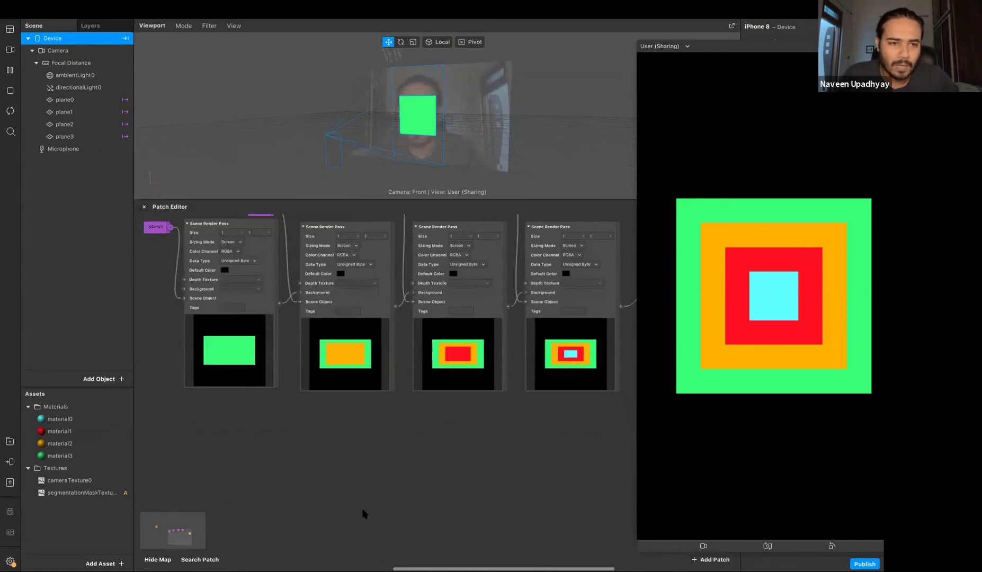
{"action": "scroll", "coordinate": [363, 512], "scroll_direction": "up", "scroll_amount": 4}
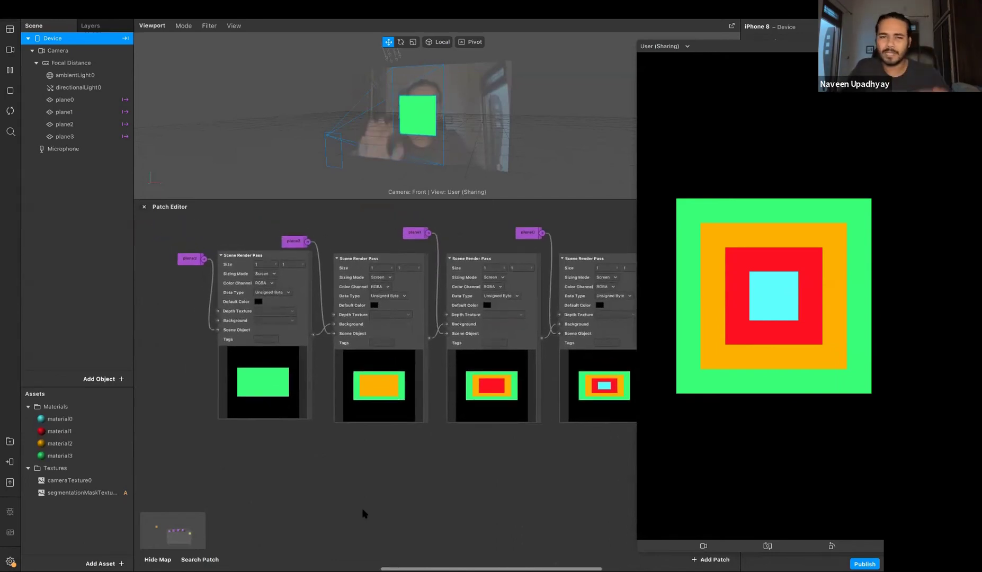
{"action": "mouse_move", "coordinate": [159, 18]}
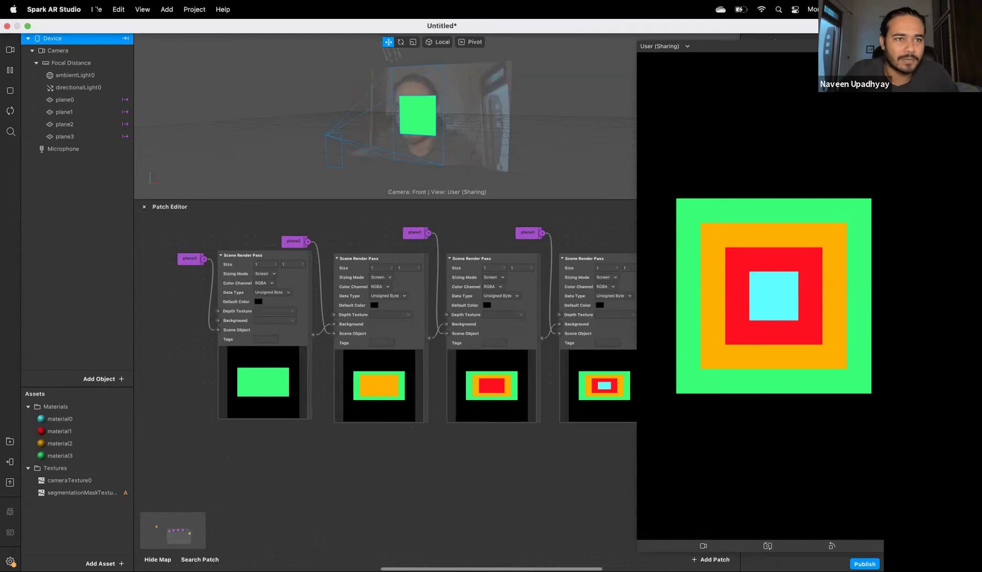
{"action": "left_click", "coordinate": [96, 9]}
{"action": "mouse_move", "coordinate": [208, 39]}
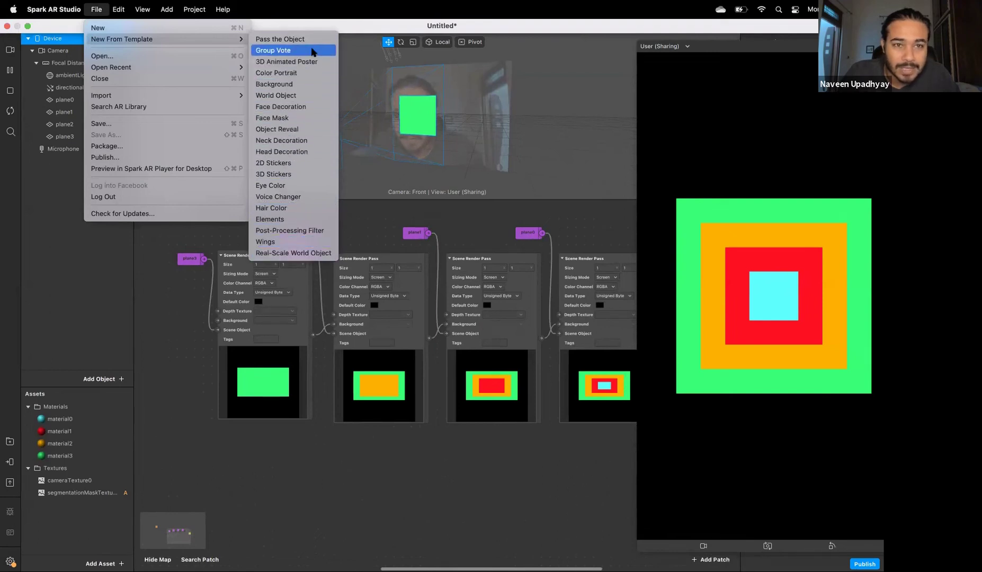
{"action": "left_click", "coordinate": [379, 471]}
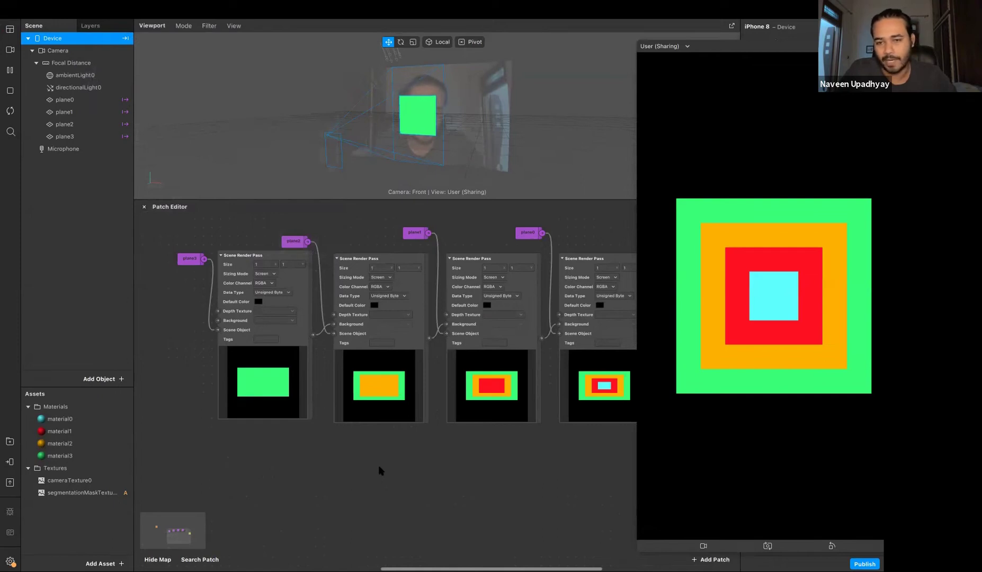
Step: Move the plane1 and plane0 patches together so they line up with the plane2 patch above the render passes
{"action": "scroll", "coordinate": [380, 471], "scroll_direction": "down", "scroll_amount": 2}
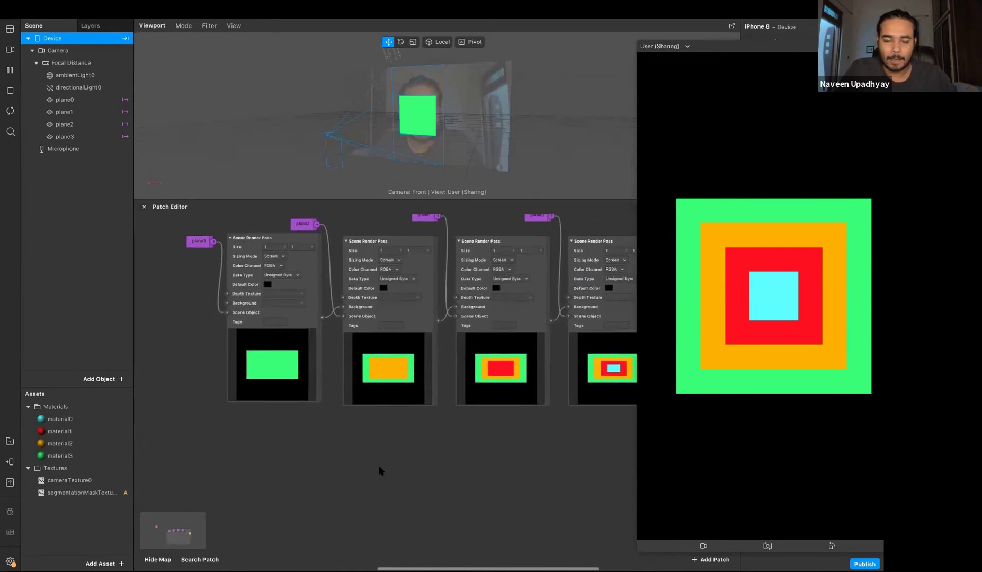
{"action": "scroll", "coordinate": [379, 471], "scroll_direction": "up", "scroll_amount": 2}
{"action": "left_click_drag", "start_coordinate": [371, 228], "coordinate": [521, 247]}
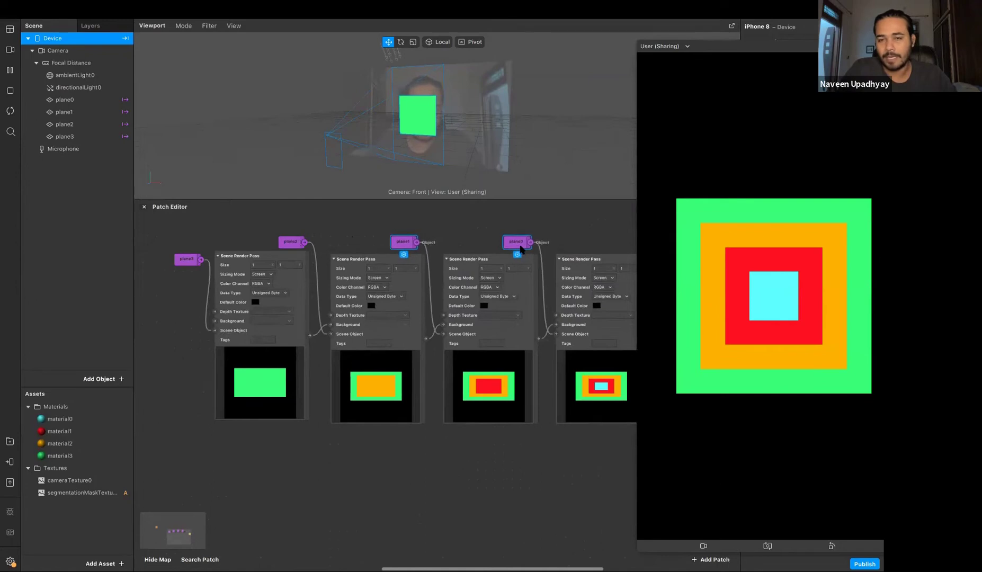
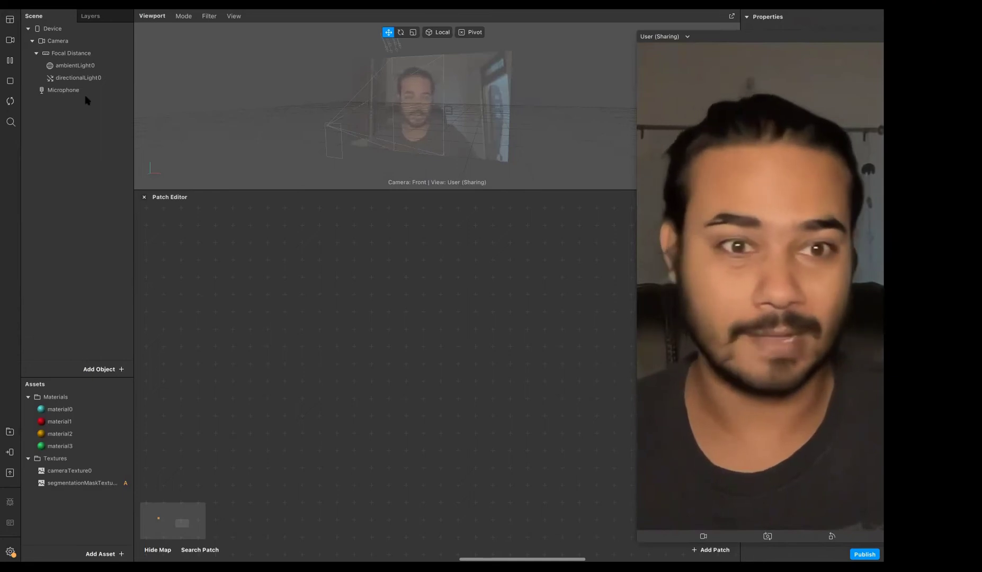
Step: Select the Device and create its default render pipeline in the Patch Editor
{"action": "left_click", "coordinate": [68, 41]}
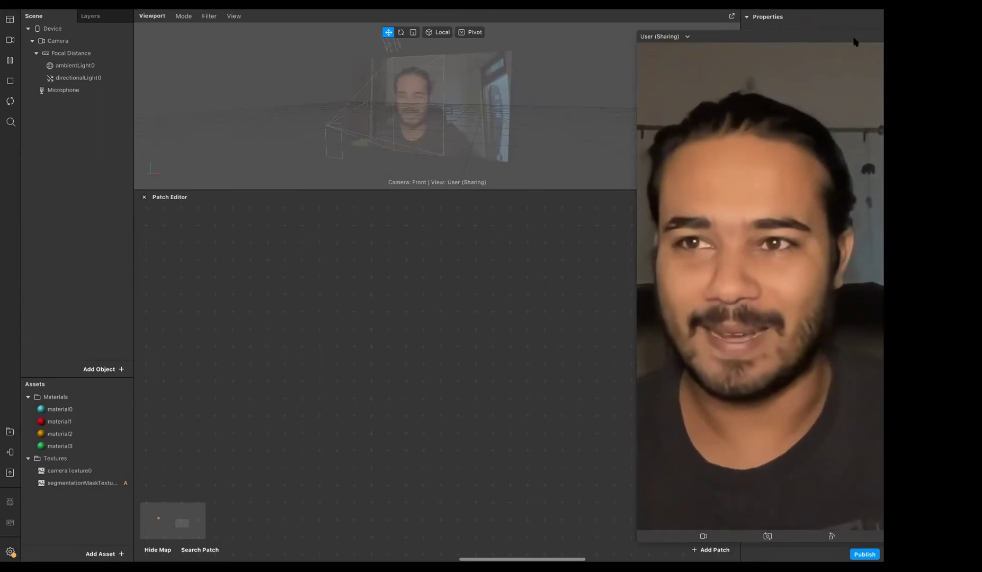
{"action": "key", "text": "Up"}
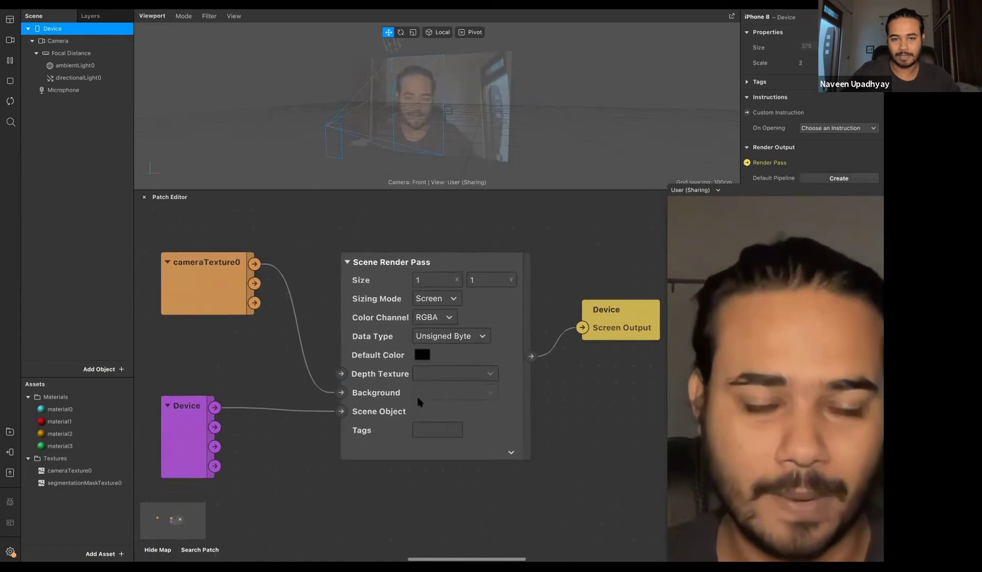
{"action": "scroll", "coordinate": [329, 350], "scroll_direction": "down", "scroll_amount": 3}
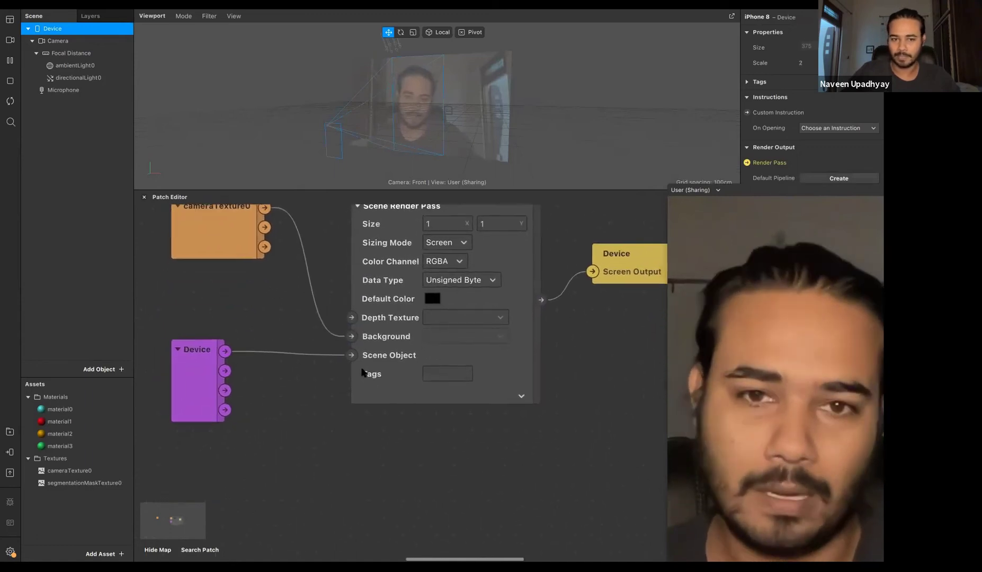
{"action": "left_click", "coordinate": [228, 369]}
{"action": "scroll", "coordinate": [276, 292], "scroll_direction": "down", "scroll_amount": 3}
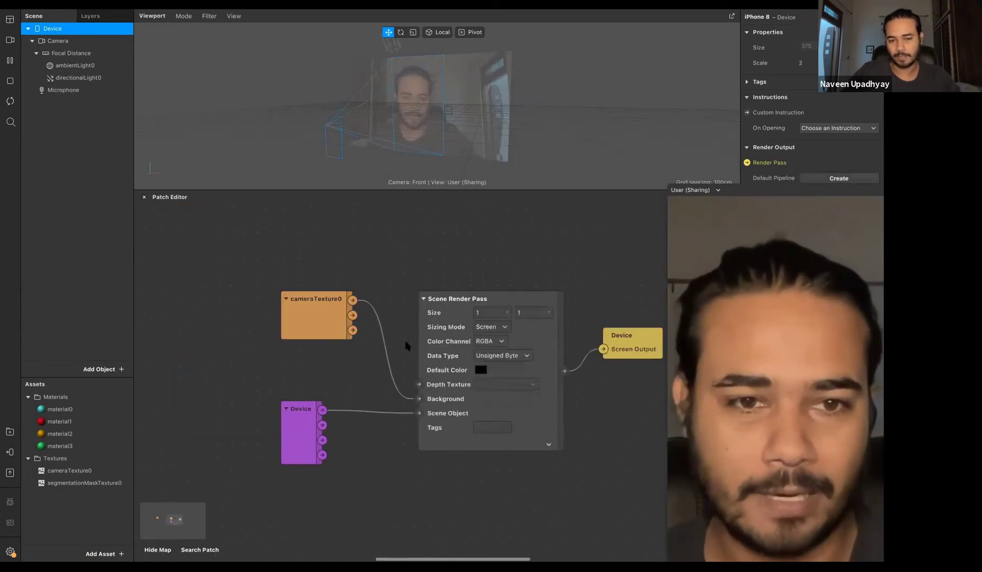
{"action": "left_click", "coordinate": [394, 260]}
{"action": "left_click", "coordinate": [534, 343]}
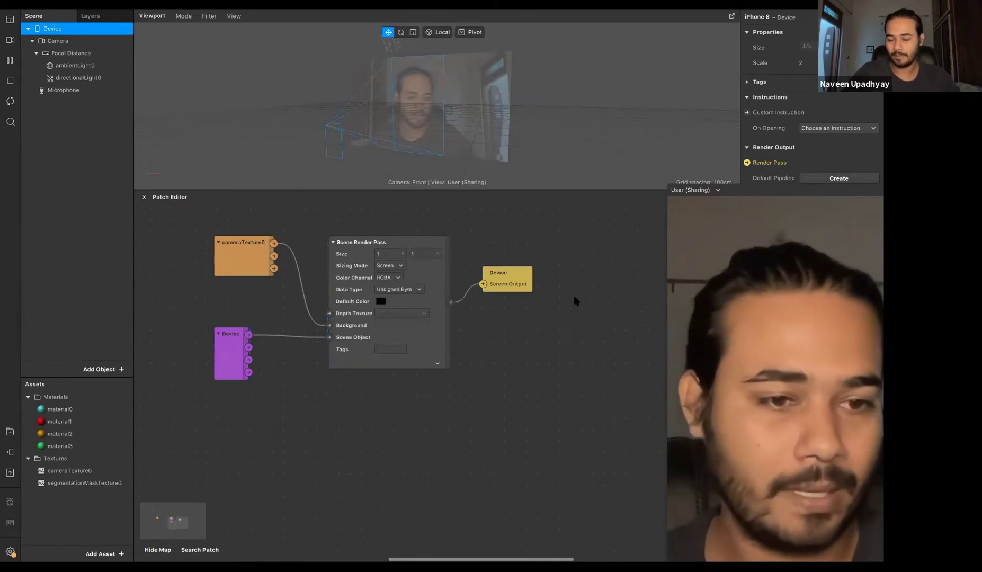
{"action": "scroll", "coordinate": [518, 299], "scroll_direction": "up", "scroll_amount": 3}
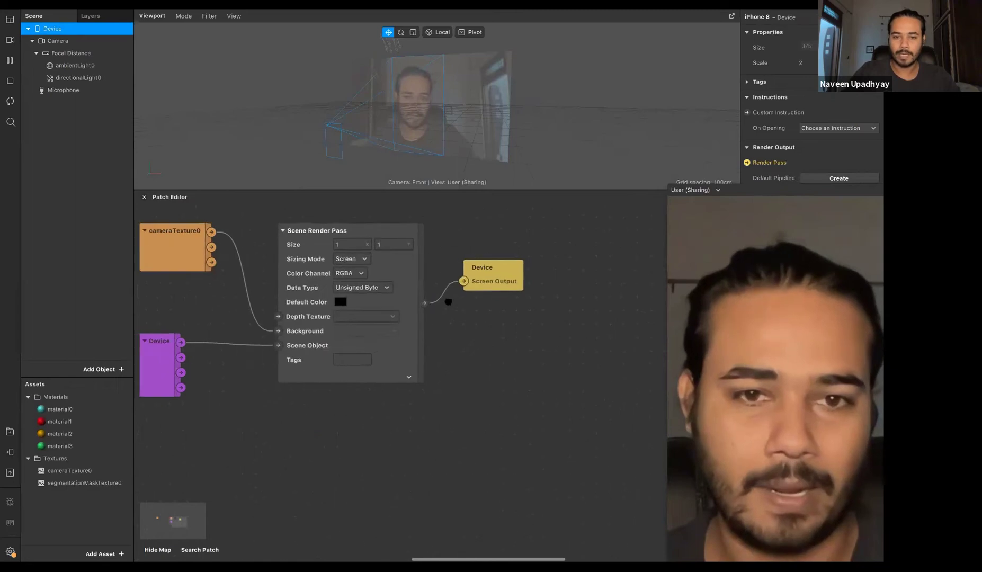
Step: Move the Device Screen Output patch farther away and add a Shader Render Pass with the Scene Render Pass's output connected to its Shader input
{"action": "left_click_drag", "start_coordinate": [490, 284], "coordinate": [625, 286]}
{"action": "left_click", "coordinate": [458, 345]}
{"action": "scroll", "coordinate": [458, 345], "scroll_direction": "right", "scroll_amount": 3}
{"action": "scroll", "coordinate": [459, 346], "scroll_direction": "down", "scroll_amount": 2}
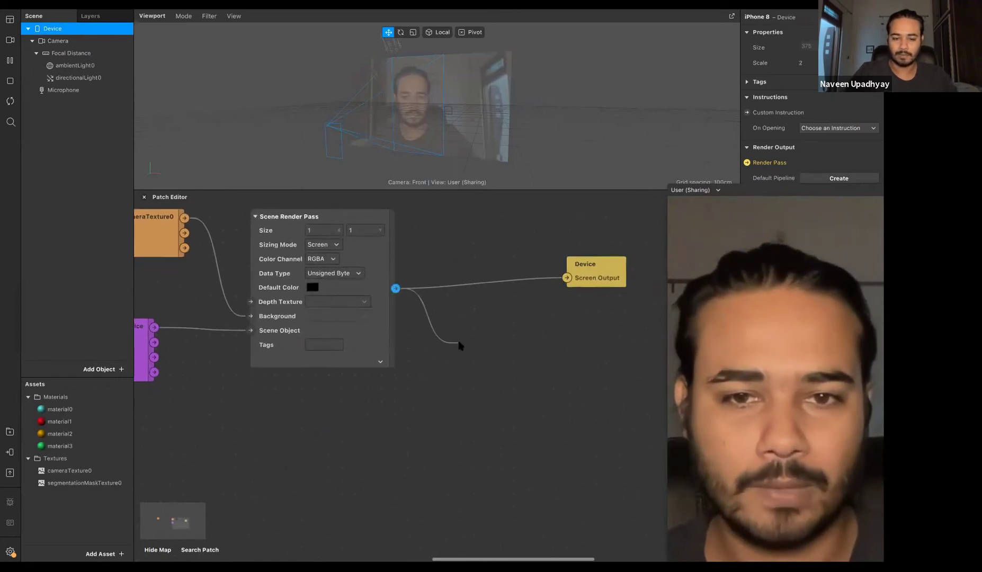
{"action": "left_click_drag", "start_coordinate": [458, 343], "coordinate": [460, 344]}
{"action": "type", "text": "sha"}
{"action": "key", "text": "Down"}
{"action": "key", "text": "Down"}
{"action": "key", "text": "Return"}
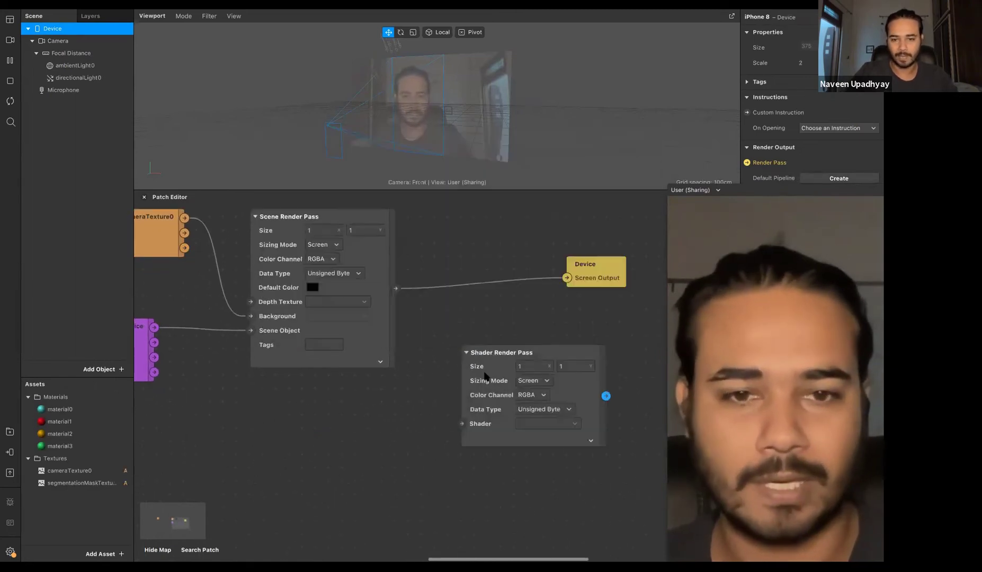
{"action": "scroll", "coordinate": [462, 423], "scroll_direction": "right", "scroll_amount": 4}
{"action": "scroll", "coordinate": [462, 424], "scroll_direction": "down", "scroll_amount": 2}
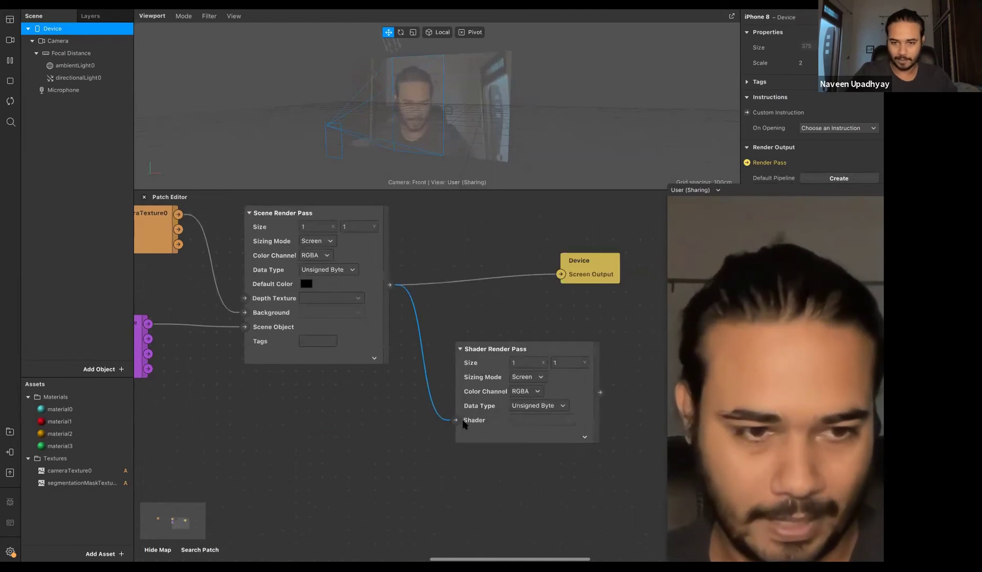
Step: Add a Delay Frame patch with its Render Pass input fed by the Shader Render Pass's output
{"action": "scroll", "coordinate": [509, 345], "scroll_direction": "right", "scroll_amount": 1}
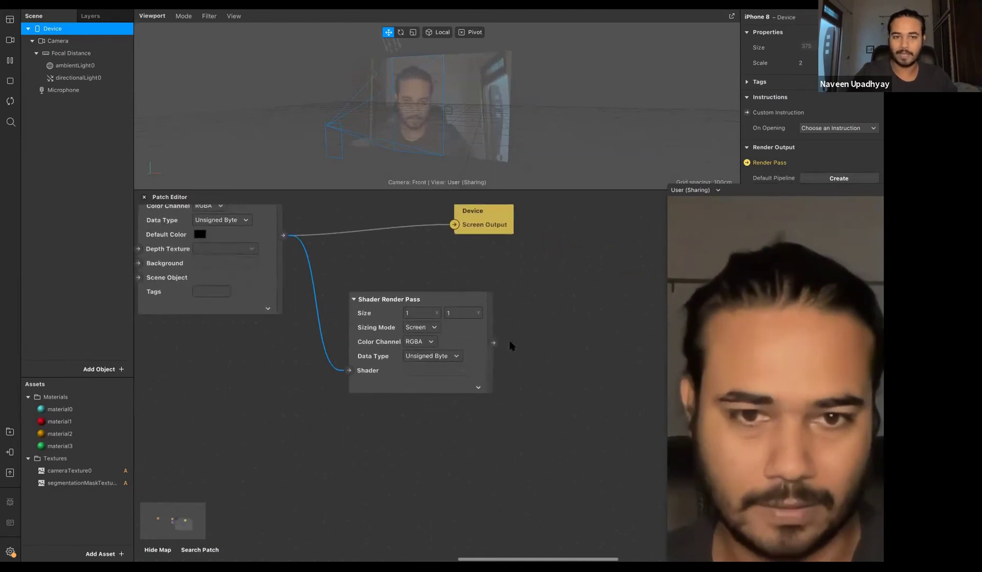
{"action": "left_click_drag", "start_coordinate": [509, 345], "coordinate": [510, 345]}
{"action": "type", "text": "dela"}
{"action": "key", "text": "Down"}
{"action": "key", "text": "Down"}
{"action": "key", "text": "Return"}
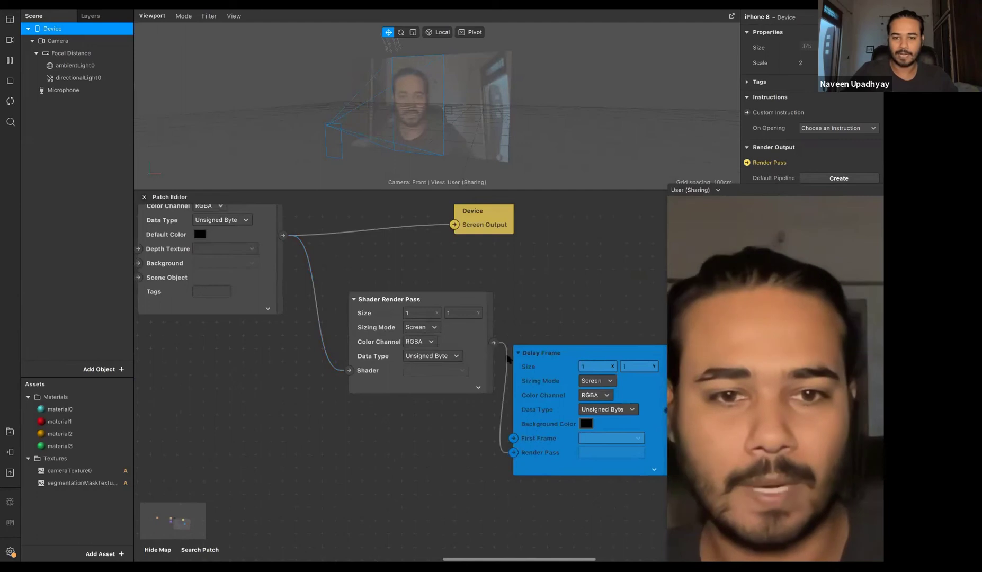
Step: Align the Delay Frame patch beside the Shader Render Pass and place its small texture receiver patch ahead of the Shader Render Pass
{"action": "scroll", "coordinate": [505, 331], "scroll_direction": "right", "scroll_amount": 3}
{"action": "left_click_drag", "start_coordinate": [523, 378], "coordinate": [531, 328]}
{"action": "right_click", "coordinate": [493, 319]}
{"action": "left_click", "coordinate": [507, 374]}
{"action": "left_click_drag", "start_coordinate": [647, 301], "coordinate": [193, 359]}
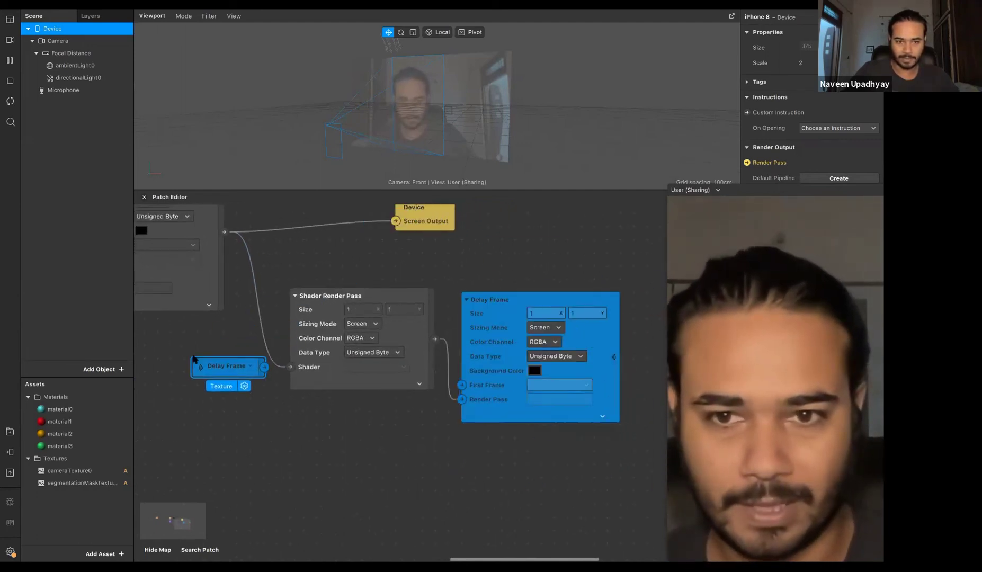
Step: Shift the Shader Render Pass and Delay Frame patches together to open space after the Delay Frame receiver
{"action": "left_click", "coordinate": [322, 375]}
{"action": "left_click_drag", "start_coordinate": [346, 262], "coordinate": [620, 436]}
{"action": "left_click_drag", "start_coordinate": [430, 360], "coordinate": [494, 324]}
{"action": "left_click", "coordinate": [467, 432]}
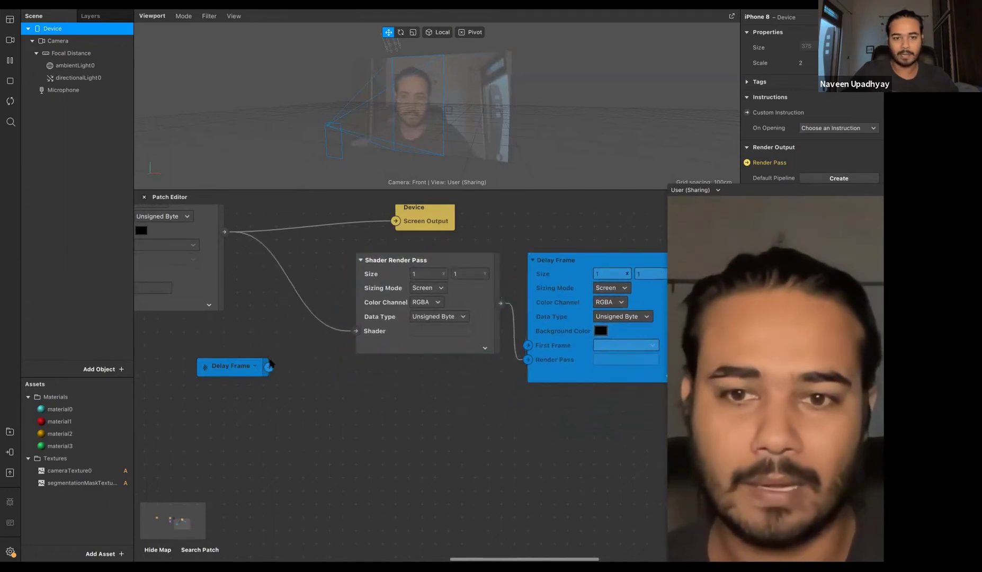
Step: Add a Mix patch with the Delay Frame receiver feeding its first input and the Scene Render Pass feeding its second input
{"action": "left_click_drag", "start_coordinate": [253, 273], "coordinate": [253, 273]}
{"action": "type", "text": "mix"}
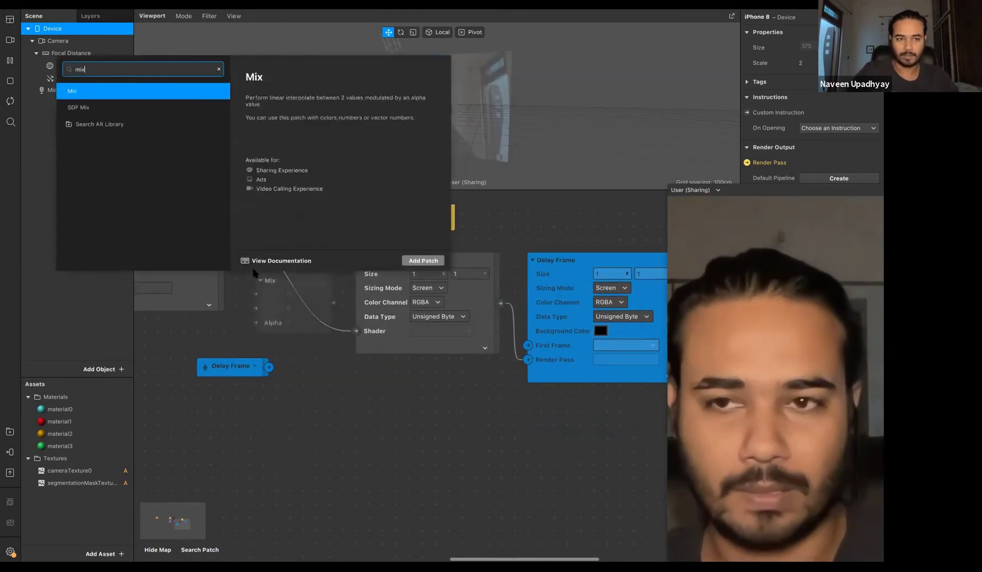
{"action": "key", "text": "Return"}
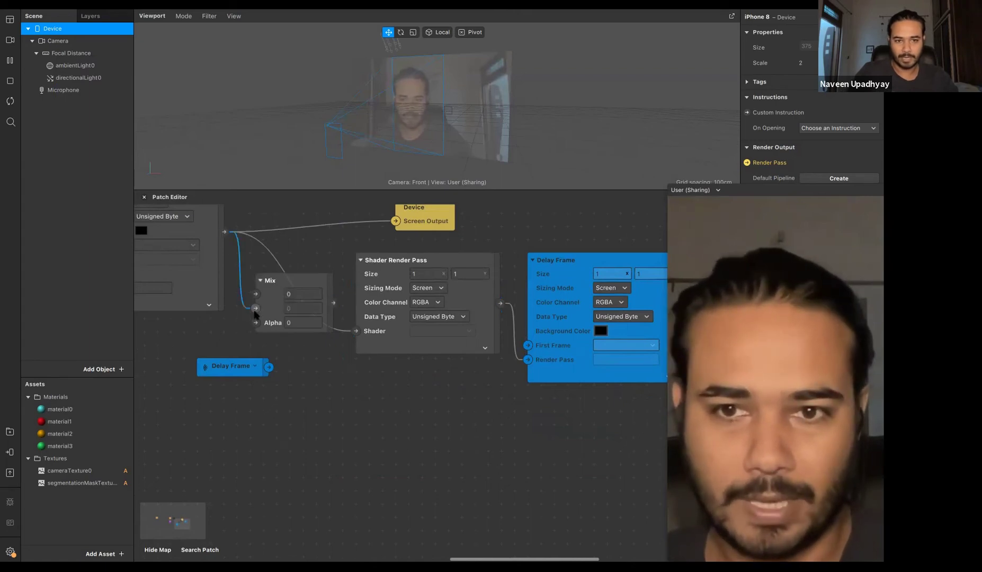
{"action": "left_click_drag", "start_coordinate": [256, 365], "coordinate": [255, 294]}
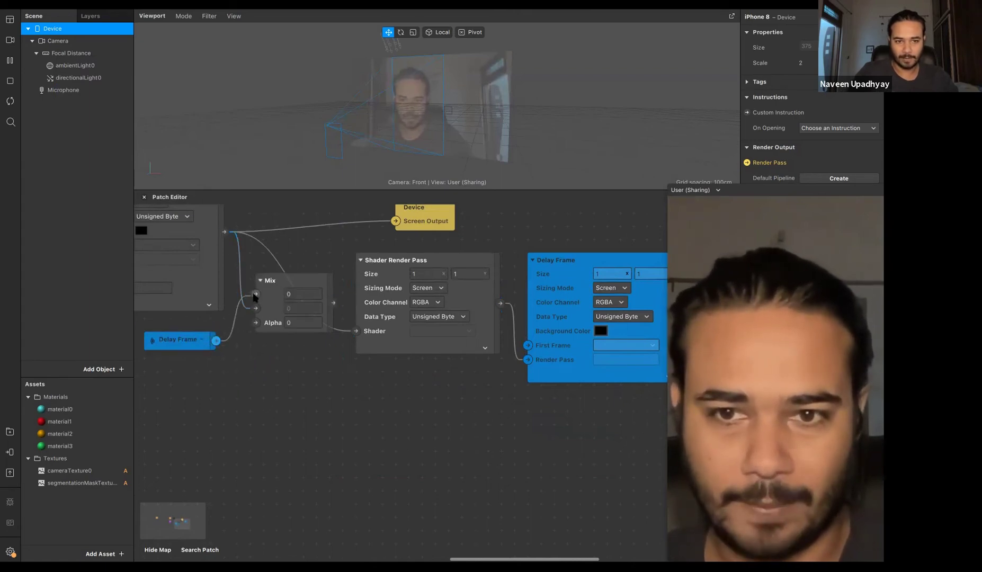
Step: Spread out the output-side patches and route the Mix output through the Shader Render Pass's Shader input to the Device's Screen Output
{"action": "scroll", "coordinate": [305, 367], "scroll_direction": "down", "scroll_amount": 5}
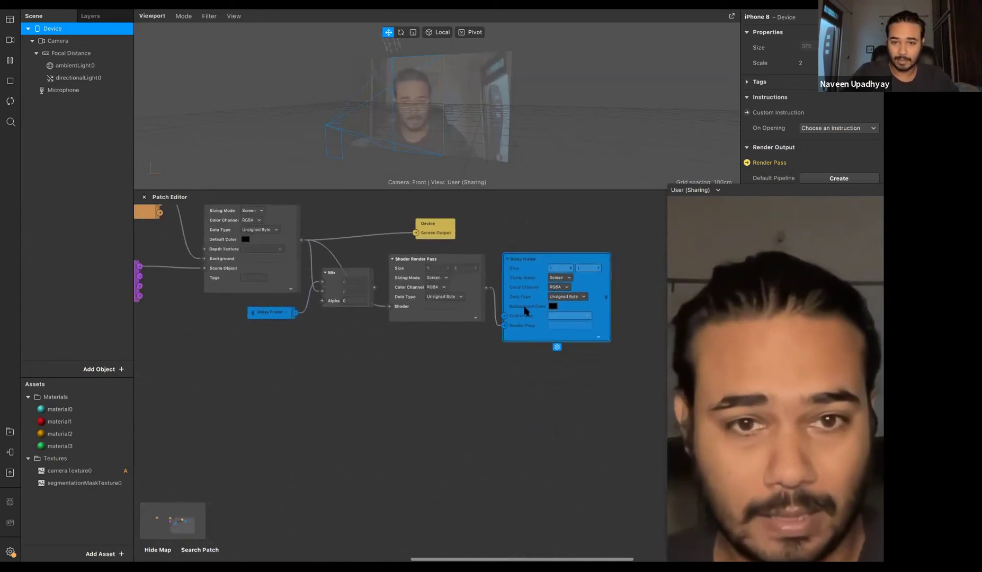
{"action": "left_click_drag", "start_coordinate": [524, 310], "coordinate": [587, 310]}
{"action": "left_click_drag", "start_coordinate": [422, 293], "coordinate": [484, 302]}
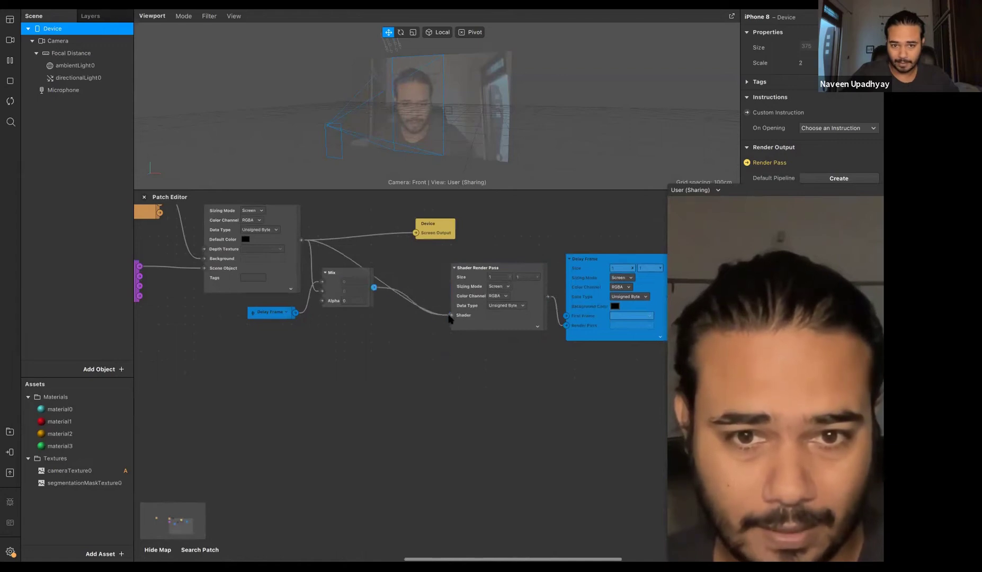
{"action": "left_click_drag", "start_coordinate": [429, 239], "coordinate": [576, 235]}
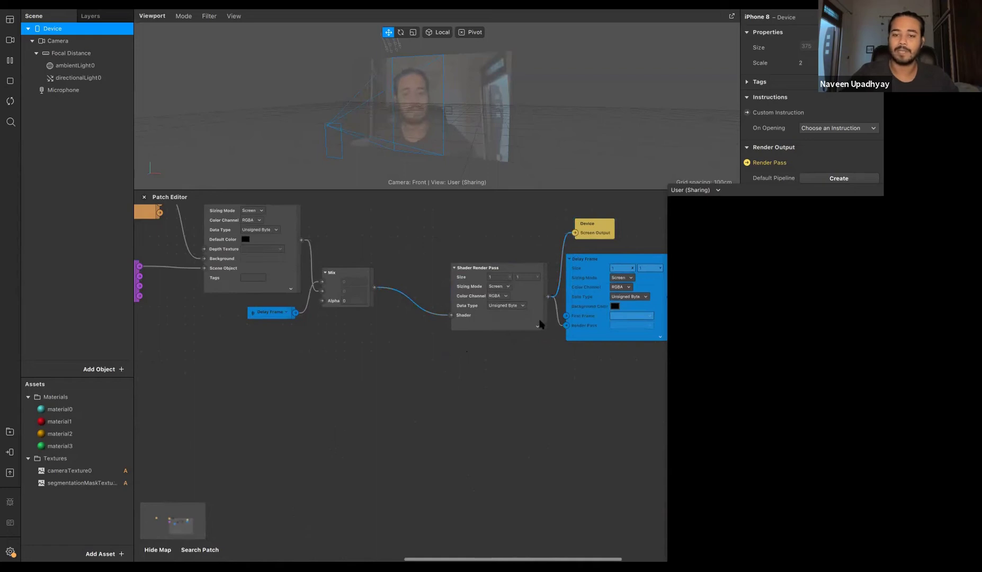
Step: Connect the camera texture's first output to the Delay Frame's First Frame input and set the Mix patch's Alpha to 0.1
{"action": "scroll", "coordinate": [187, 231], "scroll_direction": "up", "scroll_amount": 2}
{"action": "left_click_drag", "start_coordinate": [305, 273], "coordinate": [567, 350]}
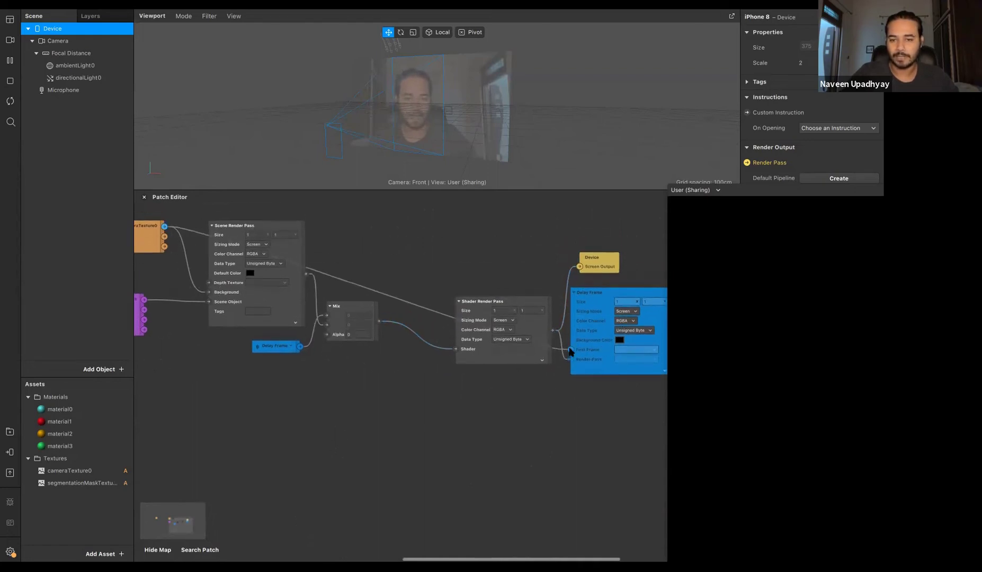
{"action": "scroll", "coordinate": [552, 427], "scroll_direction": "down", "scroll_amount": 3}
{"action": "scroll", "coordinate": [552, 427], "scroll_direction": "right", "scroll_amount": 2}
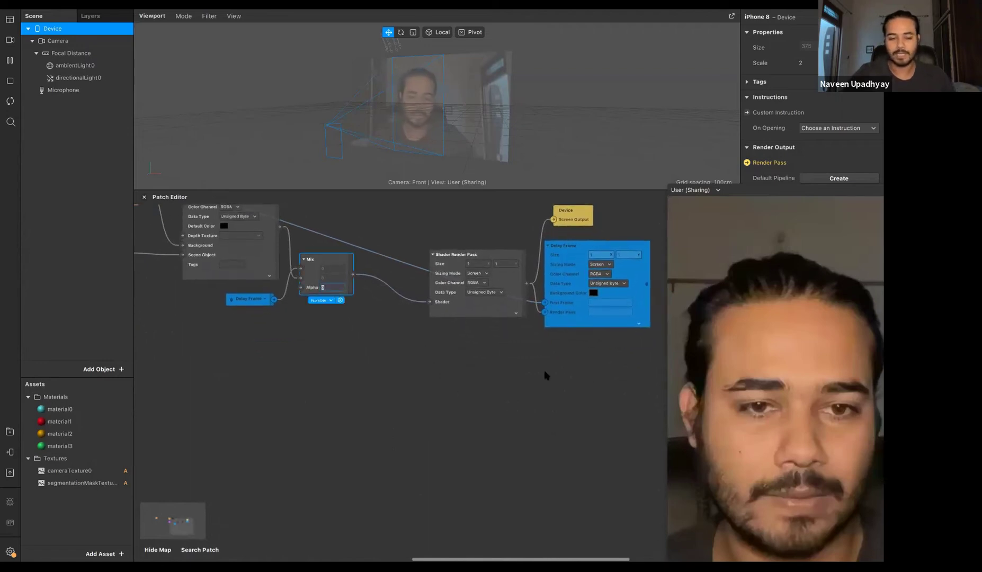
{"action": "type", "text": "0.1"}
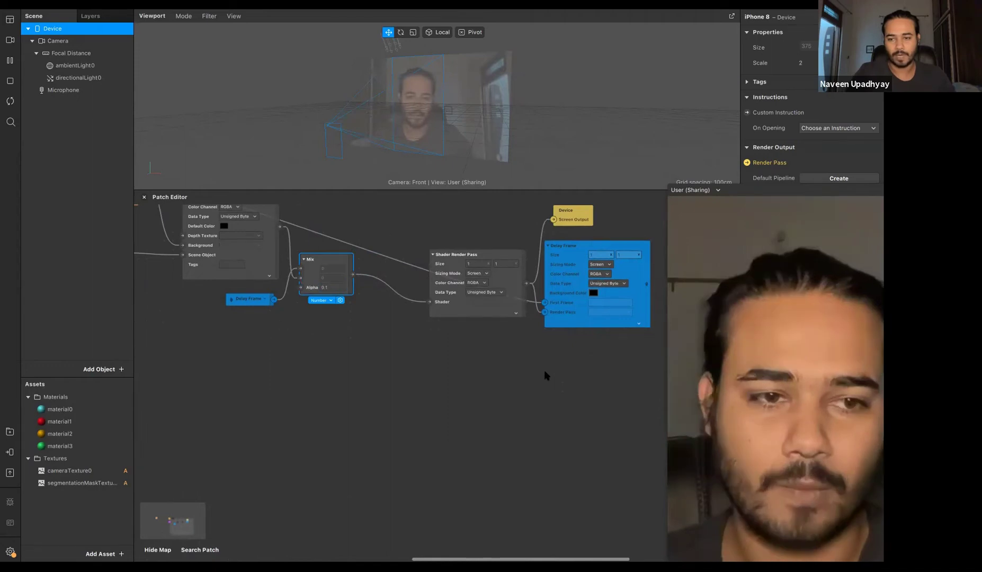
{"action": "key", "text": "Return"}
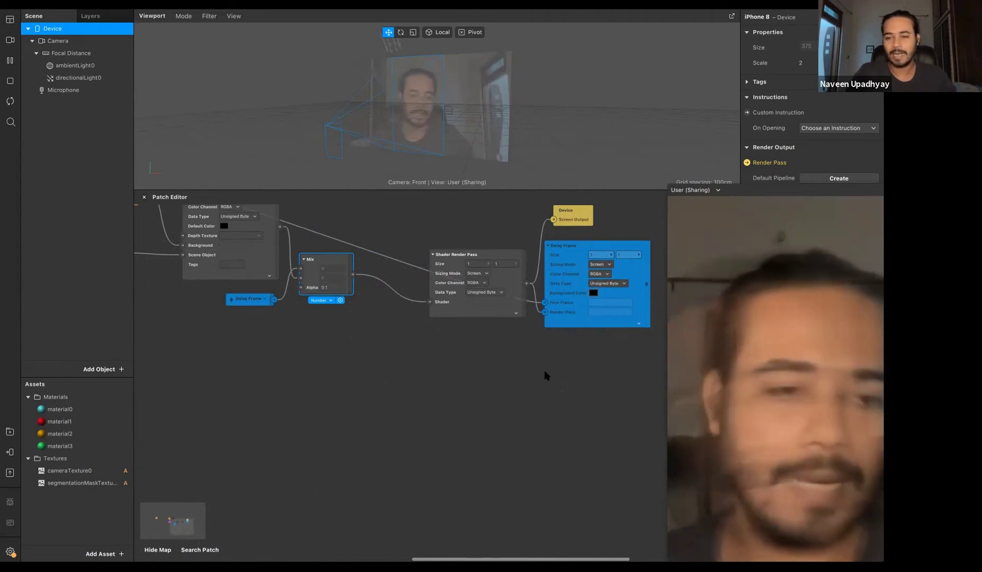
{"action": "left_click", "coordinate": [453, 352]}
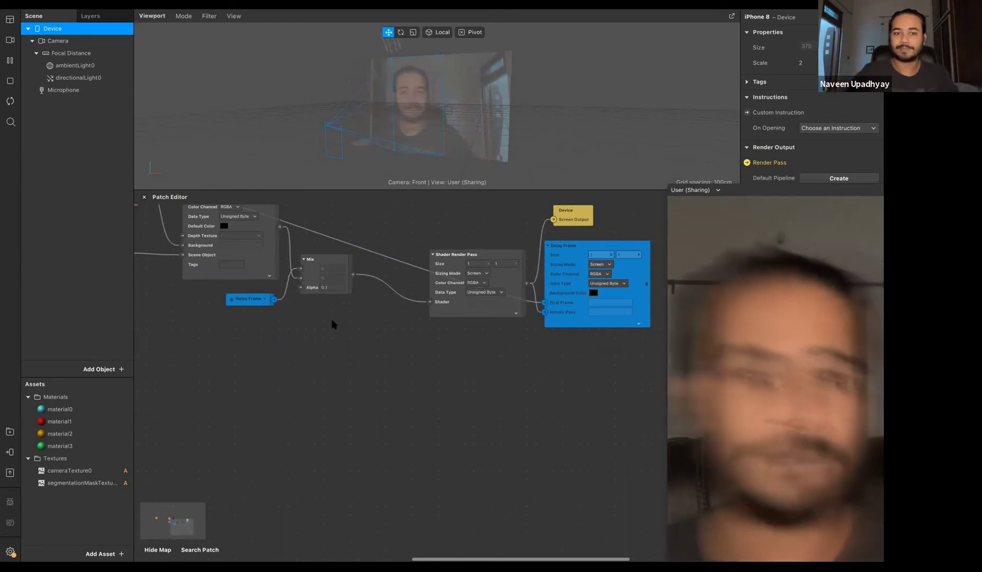
Step: Add a 2D Transform Pack patch and place it in the free space below the Mix patch
{"action": "scroll", "coordinate": [332, 324], "scroll_direction": "up", "scroll_amount": 5}
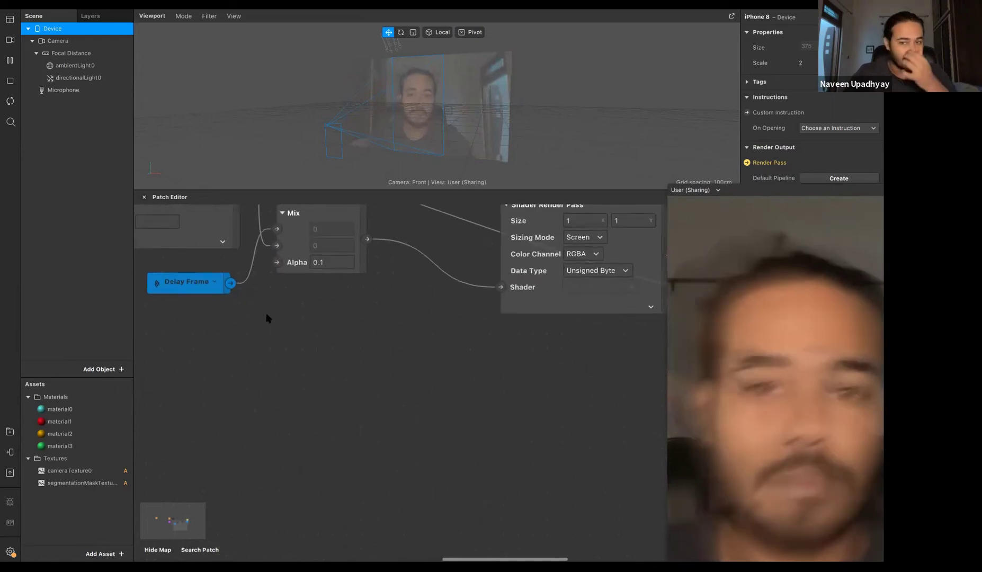
{"action": "scroll", "coordinate": [268, 319], "scroll_direction": "left", "scroll_amount": 5}
{"action": "scroll", "coordinate": [267, 320], "scroll_direction": "up", "scroll_amount": 2}
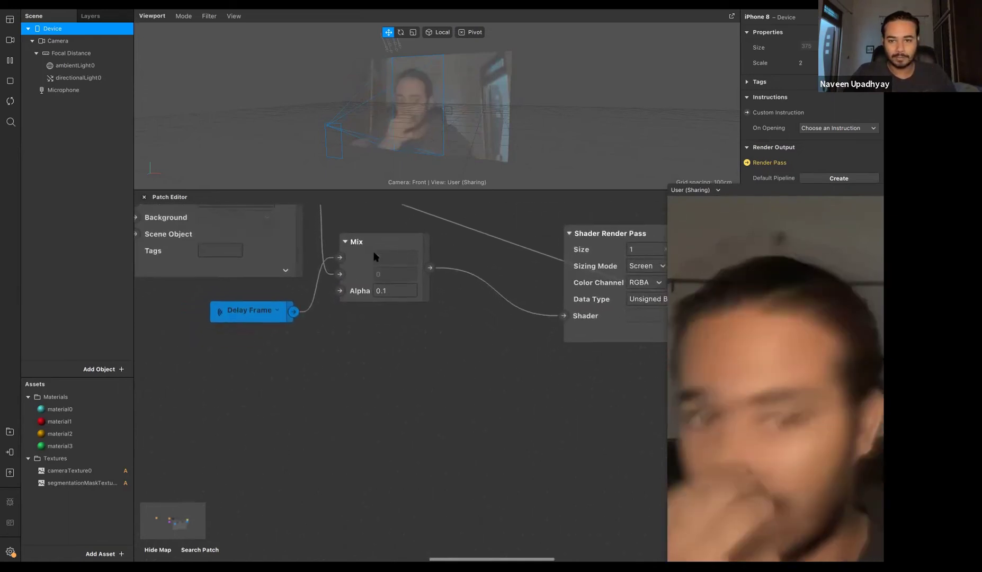
{"action": "scroll", "coordinate": [374, 257], "scroll_direction": "right", "scroll_amount": 5}
{"action": "scroll", "coordinate": [374, 257], "scroll_direction": "down", "scroll_amount": 1}
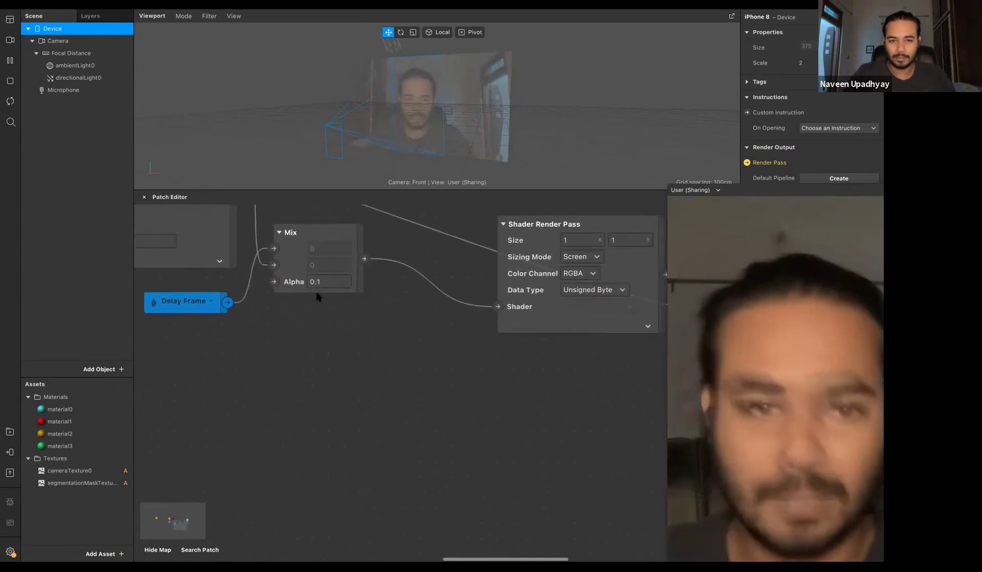
{"action": "scroll", "coordinate": [317, 297], "scroll_direction": "right", "scroll_amount": 3}
{"action": "double_click", "coordinate": [280, 390]}
{"action": "type", "text": "2"}
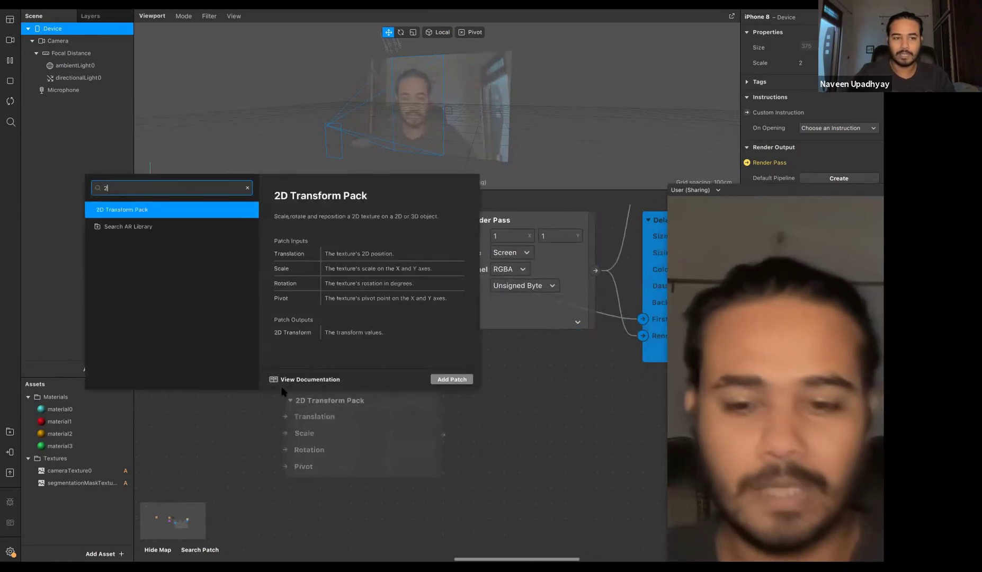
{"action": "type", "text": "d"}
{"action": "key", "text": "Return"}
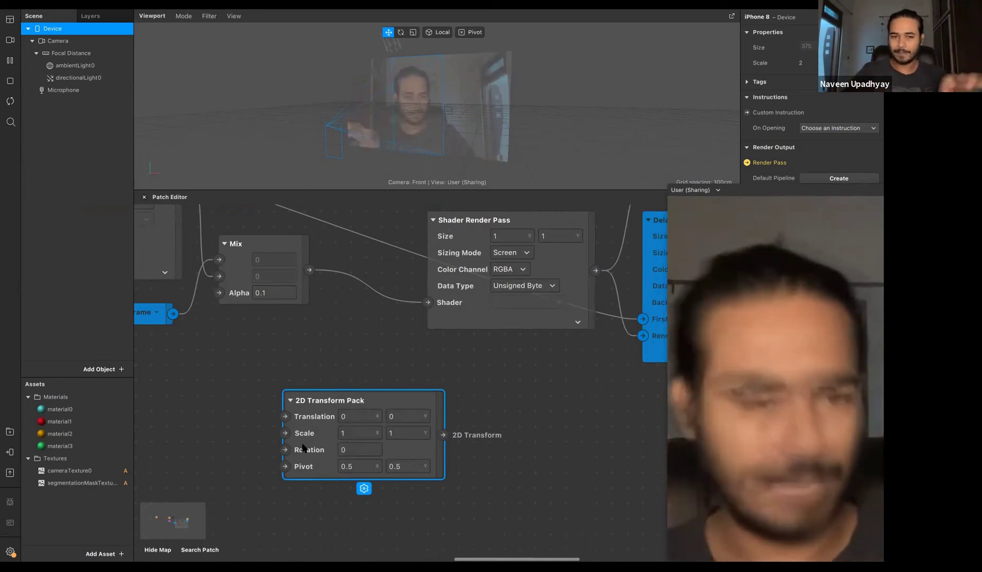
{"action": "left_click", "coordinate": [379, 338]}
{"action": "left_click_drag", "start_coordinate": [396, 407], "coordinate": [349, 435]}
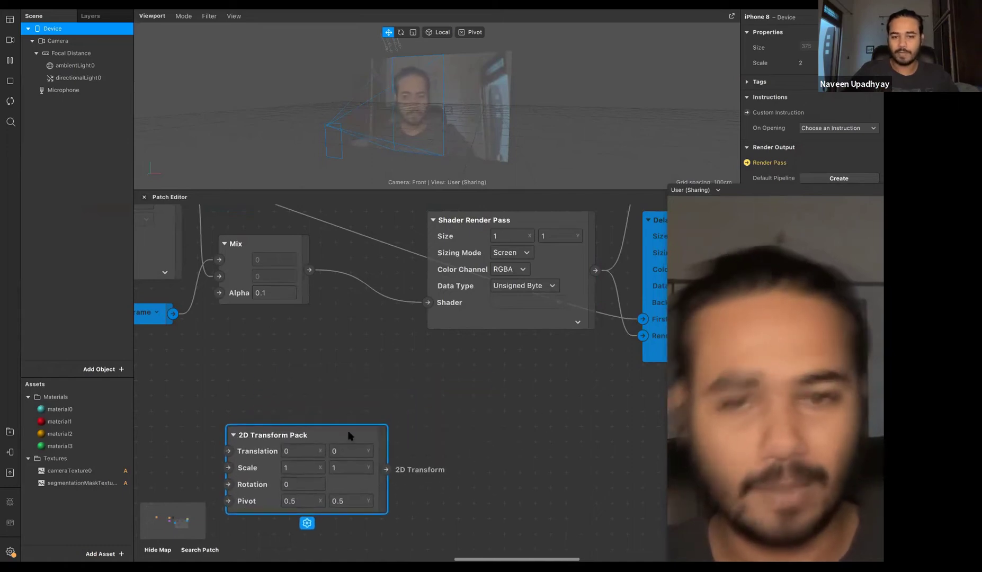
Step: Add a Texture Transform patch below the Shader Render Pass and feed its Transform input from the 2D Transform Pack
{"action": "double_click", "coordinate": [422, 393]}
{"action": "type", "text": "tex"}
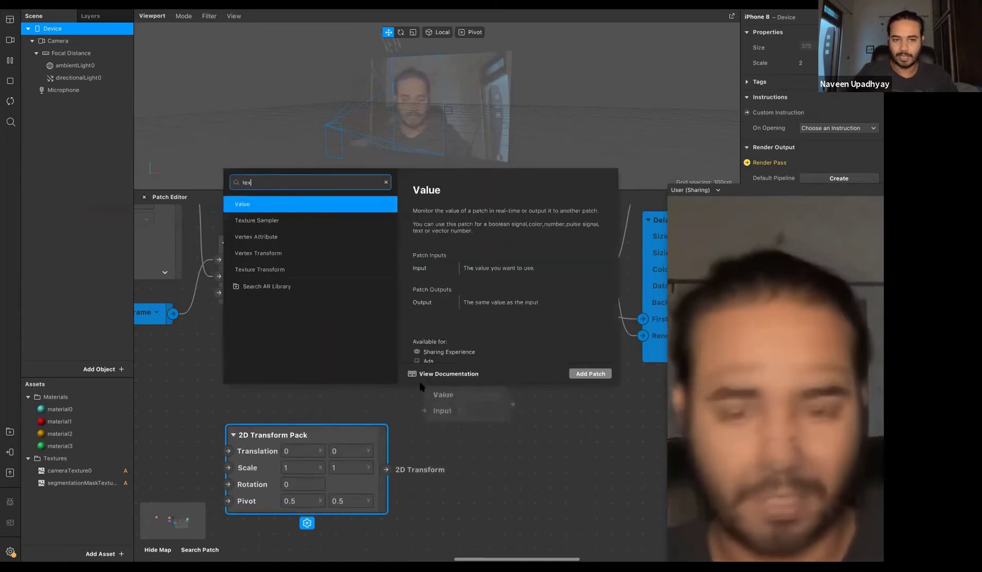
{"action": "key", "text": "Down"}
{"action": "key", "text": "Down"}
{"action": "key", "text": "Return"}
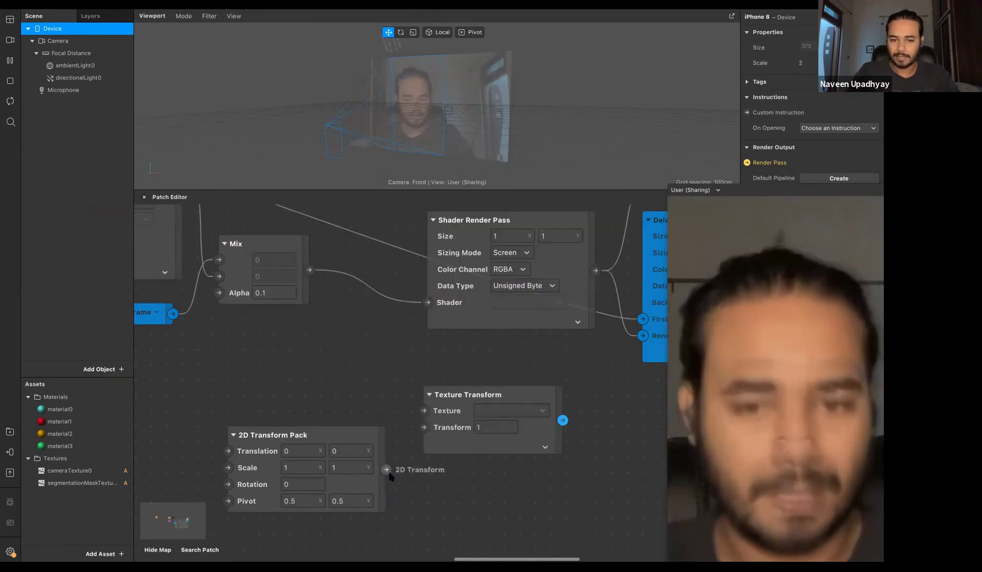
{"action": "left_click_drag", "start_coordinate": [338, 441], "coordinate": [353, 456]}
{"action": "left_click", "coordinate": [438, 413]}
{"action": "left_click_drag", "start_coordinate": [439, 413], "coordinate": [442, 407]}
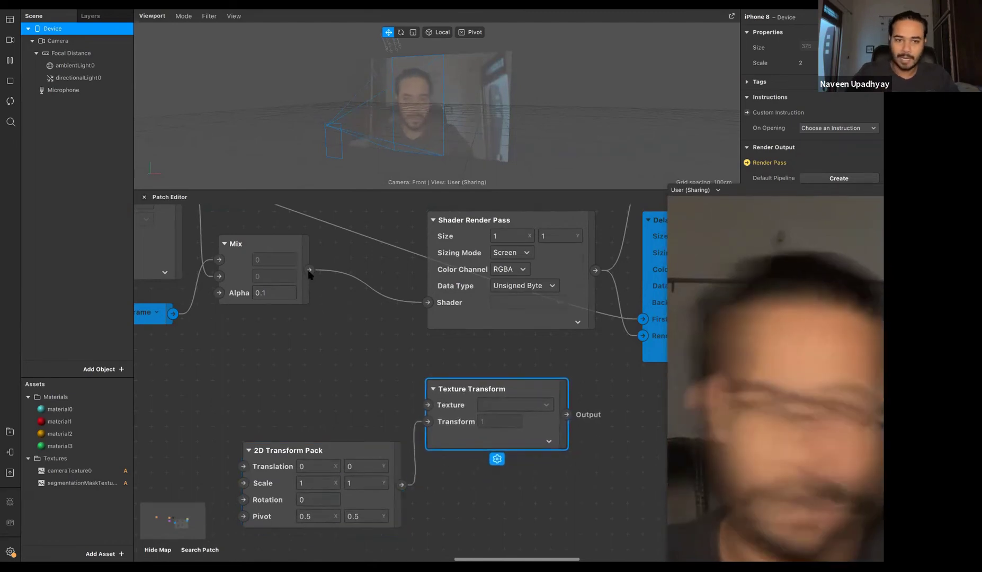
Step: Connect the Mix output to the Texture Transform's Texture input and the Texture Transform's output to the Shader Render Pass's Shader input
{"action": "left_click", "coordinate": [386, 391]}
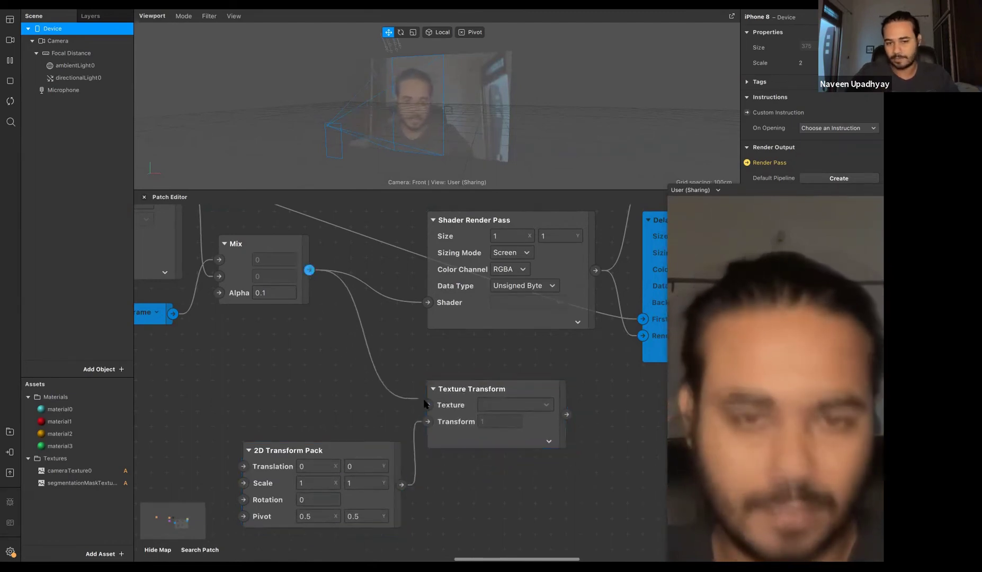
{"action": "left_click_drag", "start_coordinate": [423, 404], "coordinate": [428, 404]}
{"action": "left_click_drag", "start_coordinate": [383, 452], "coordinate": [322, 452]}
{"action": "left_click_drag", "start_coordinate": [429, 437], "coordinate": [393, 437]}
{"action": "left_click_drag", "start_coordinate": [482, 439], "coordinate": [490, 439]}
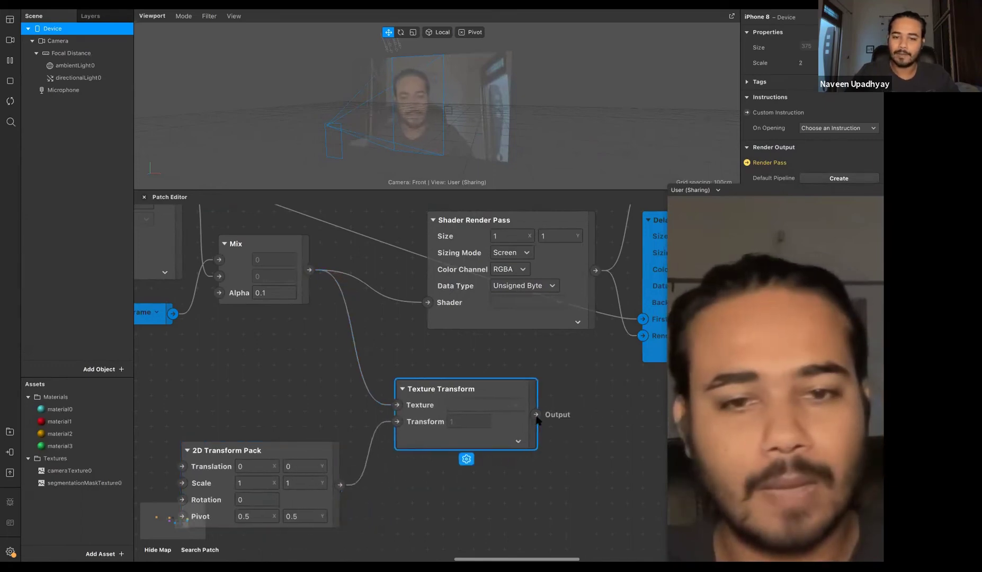
{"action": "left_click_drag", "start_coordinate": [536, 414], "coordinate": [434, 310]}
Step: Shift the Scene Render Pass, Delay Frame receiver and Mix patches away as a group, and raise the Shader Render Pass, Device and Delay Frame patches
{"action": "scroll", "coordinate": [450, 361], "scroll_direction": "left", "scroll_amount": 2}
{"action": "scroll", "coordinate": [450, 362], "scroll_direction": "down", "scroll_amount": 1}
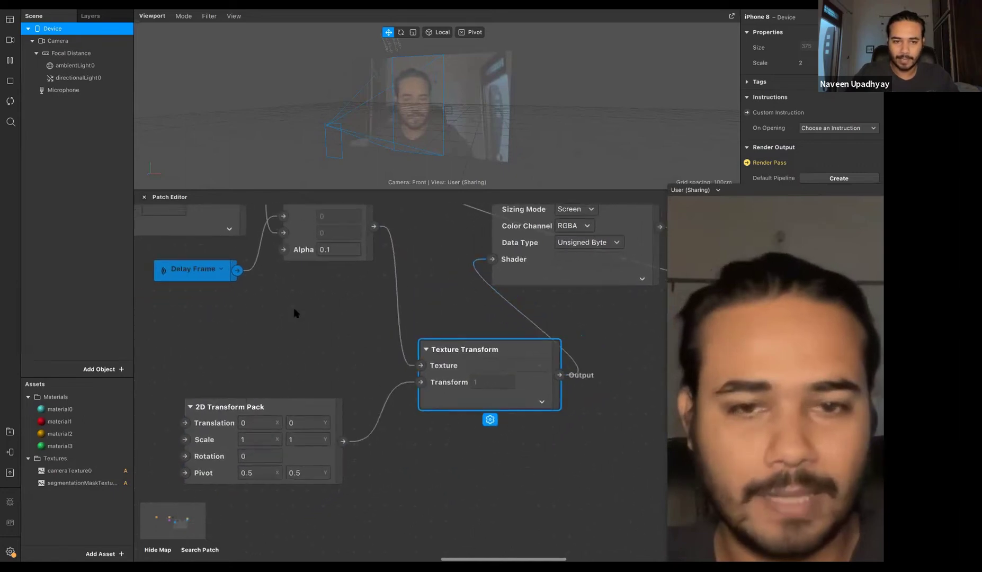
{"action": "scroll", "coordinate": [191, 233], "scroll_direction": "down", "scroll_amount": 3}
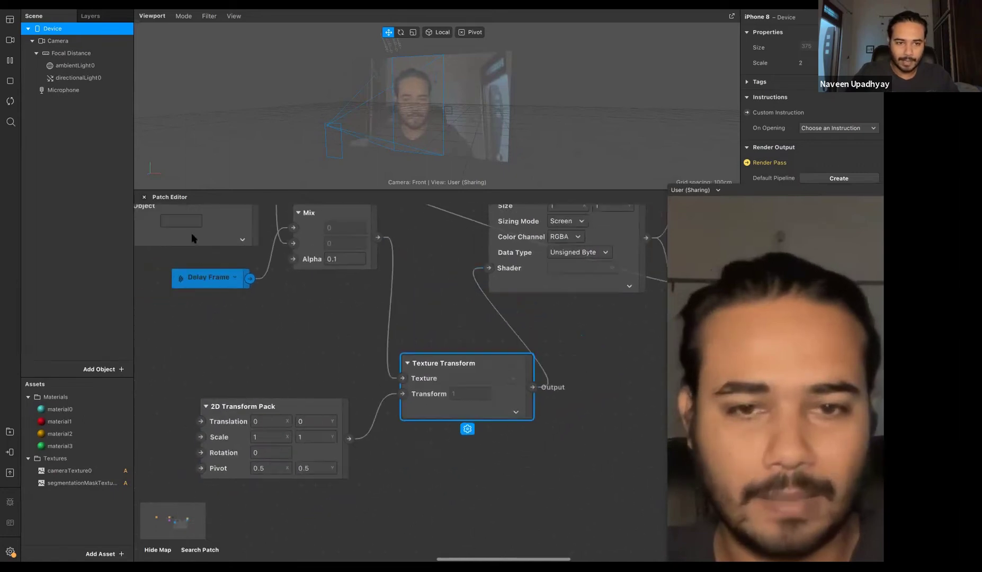
{"action": "scroll", "coordinate": [369, 346], "scroll_direction": "down", "scroll_amount": 2}
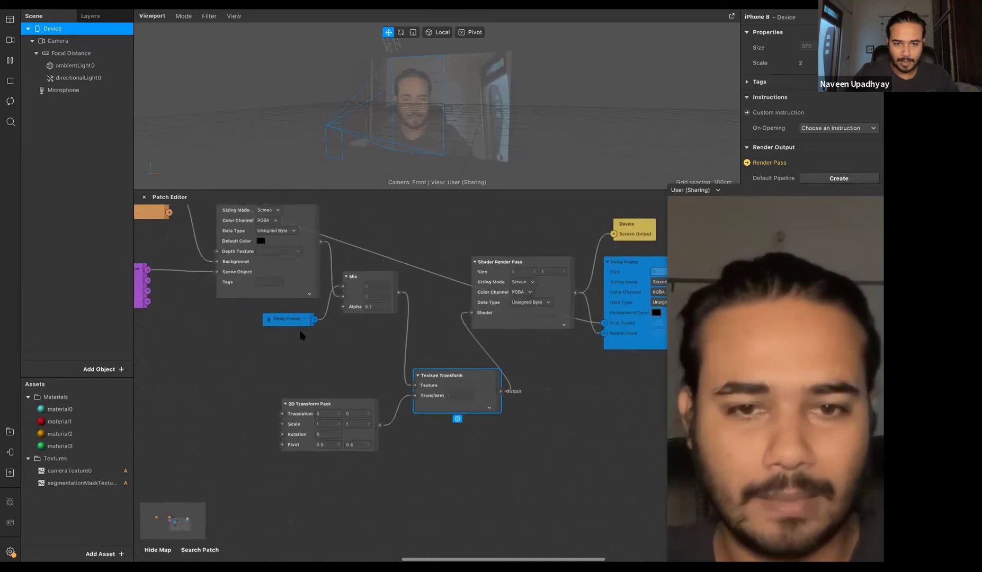
{"action": "scroll", "coordinate": [302, 333], "scroll_direction": "down", "scroll_amount": 4}
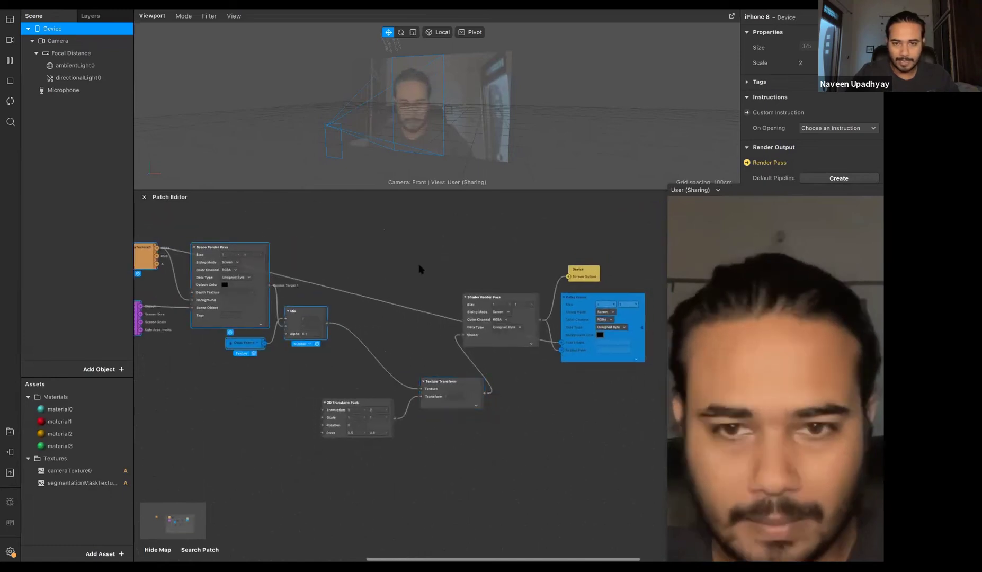
{"action": "left_click_drag", "start_coordinate": [233, 249], "coordinate": [217, 243]}
{"action": "left_click", "coordinate": [479, 254]}
{"action": "left_click_drag", "start_coordinate": [485, 317], "coordinate": [479, 289]}
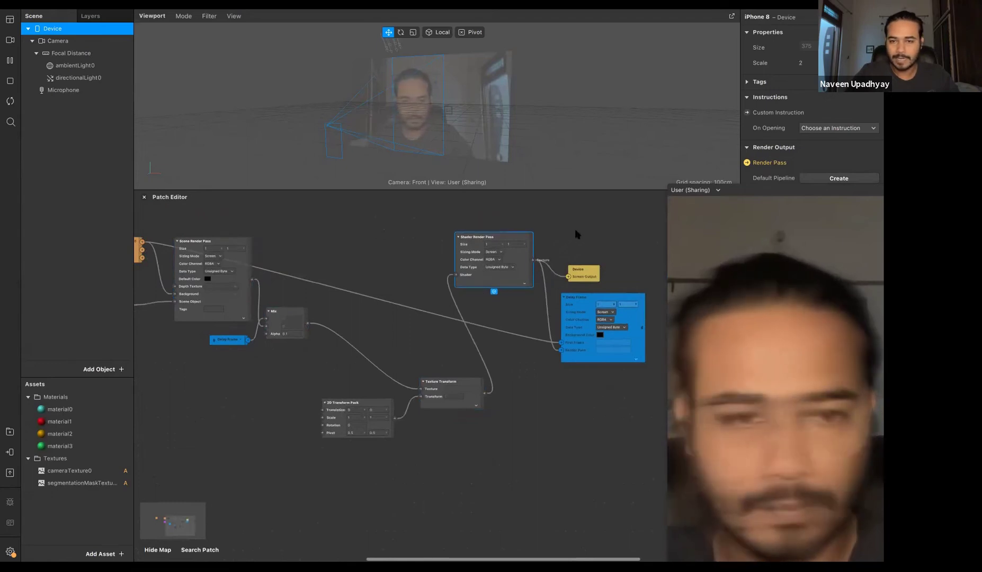
{"action": "left_click_drag", "start_coordinate": [580, 275], "coordinate": [582, 240]}
{"action": "left_click_drag", "start_coordinate": [572, 297], "coordinate": [571, 269]}
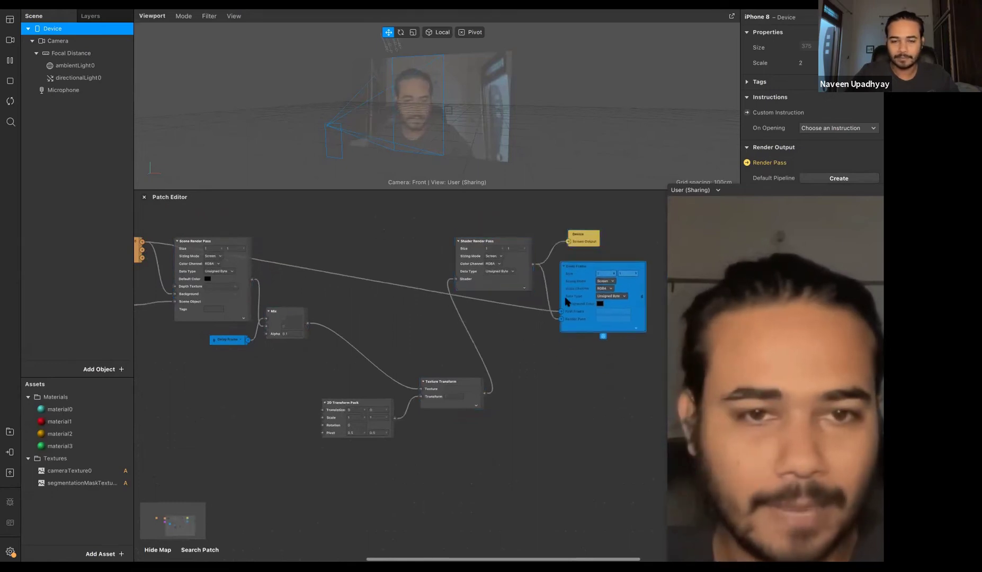
Step: Move the Texture Transform and 2D Transform Pack patches up into the gap between the Mix patch and the Shader Render Pass
{"action": "left_click", "coordinate": [460, 390]}
{"action": "left_click_drag", "start_coordinate": [445, 384], "coordinate": [396, 335]}
{"action": "left_click_drag", "start_coordinate": [347, 414], "coordinate": [296, 379]}
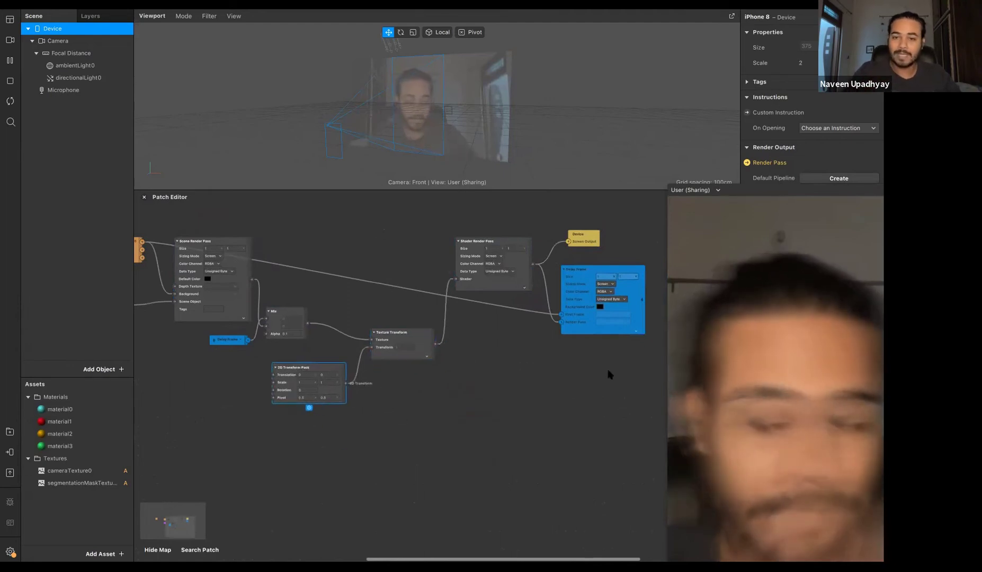
Step: Set the 2D Transform Pack's X scale to 1.1
{"action": "scroll", "coordinate": [314, 345], "scroll_direction": "left", "scroll_amount": 3}
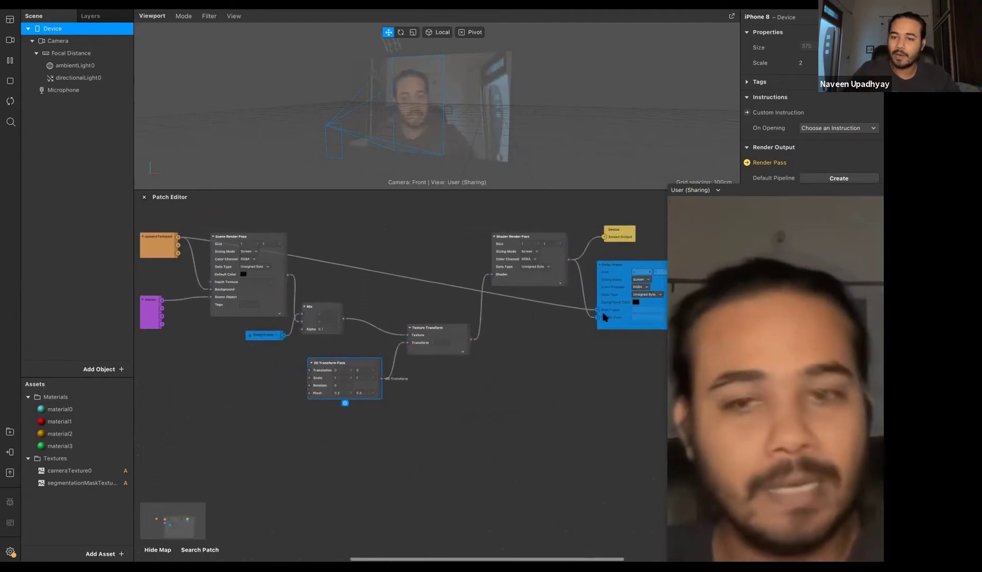
{"action": "scroll", "coordinate": [613, 323], "scroll_direction": "up", "scroll_amount": 5}
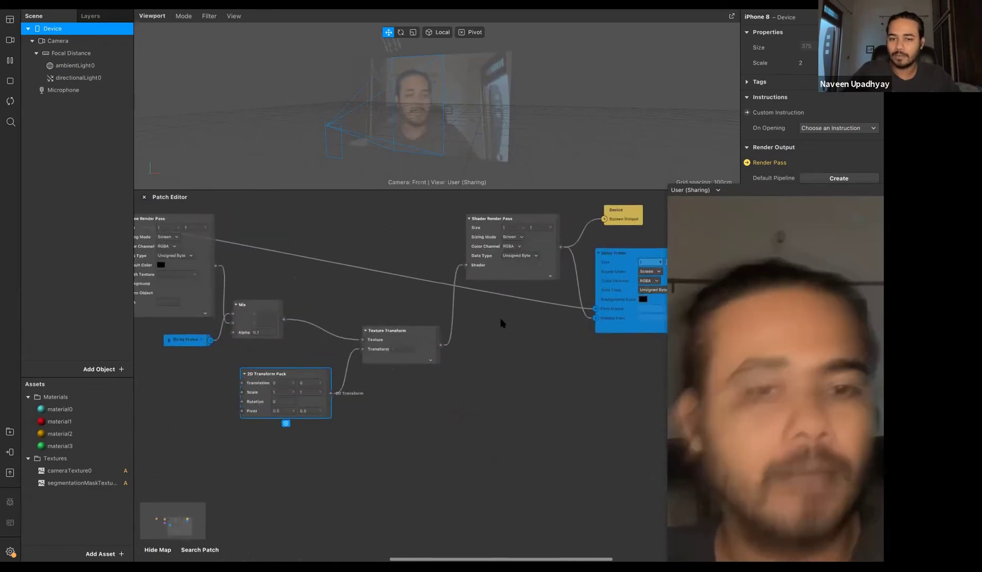
{"action": "scroll", "coordinate": [513, 326], "scroll_direction": "up", "scroll_amount": 3}
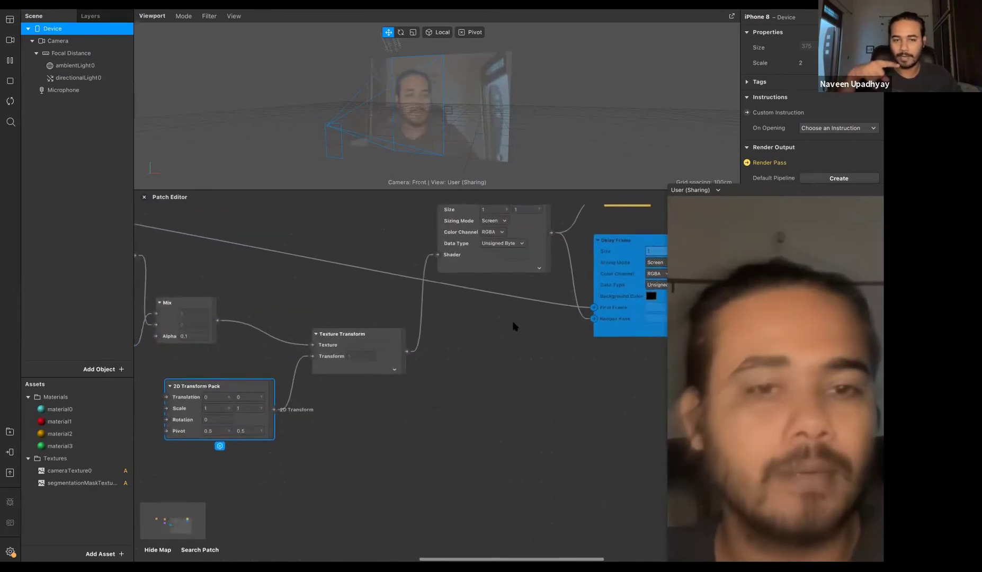
{"action": "scroll", "coordinate": [513, 326], "scroll_direction": "left", "scroll_amount": 5}
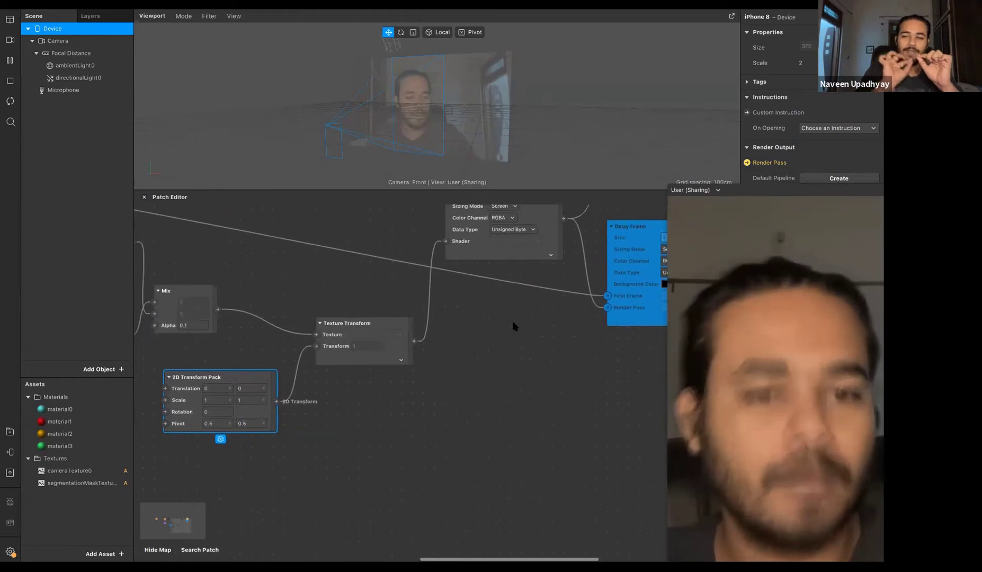
{"action": "scroll", "coordinate": [513, 325], "scroll_direction": "up", "scroll_amount": 3}
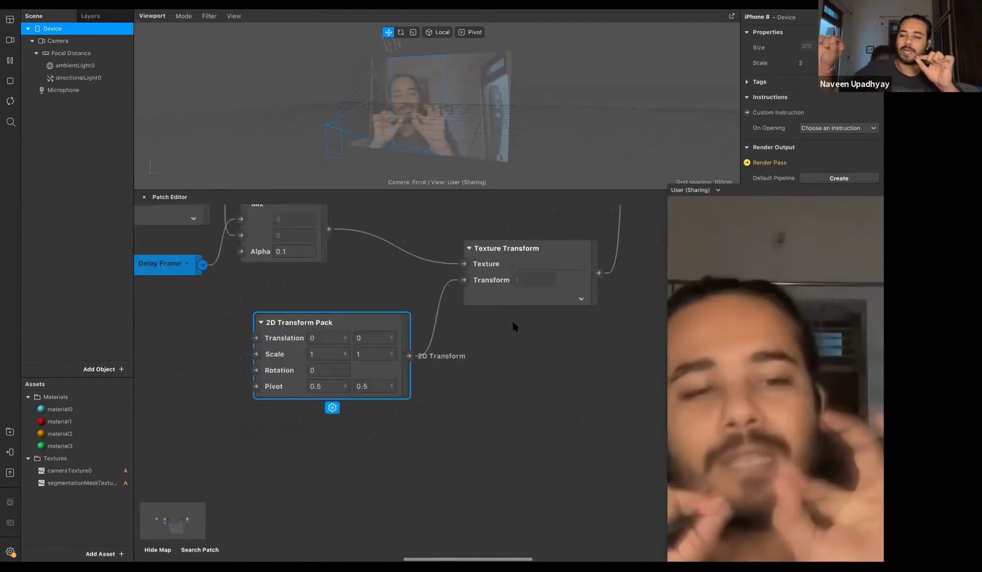
{"action": "left_click", "coordinate": [329, 352]}
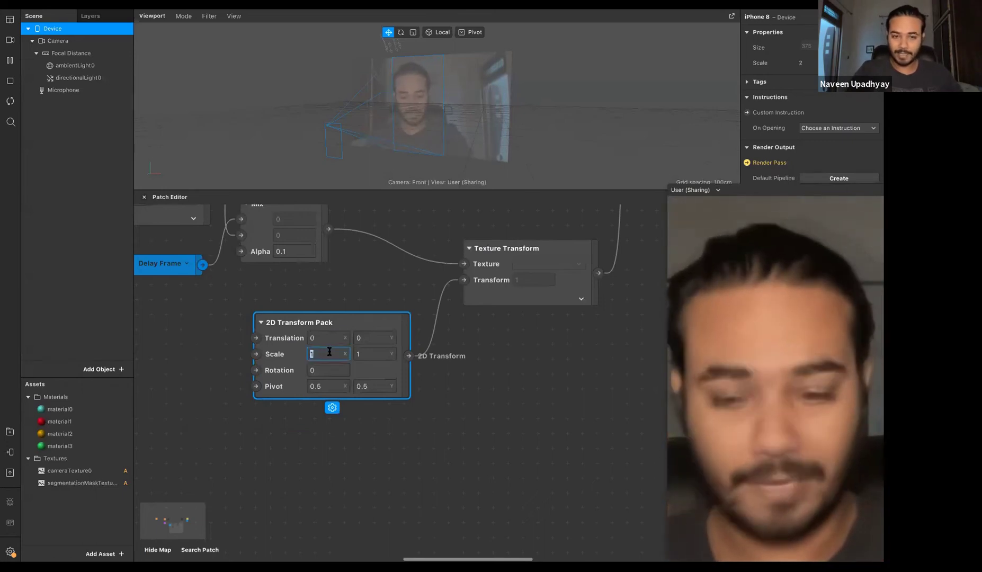
{"action": "type", "text": "1.1"}
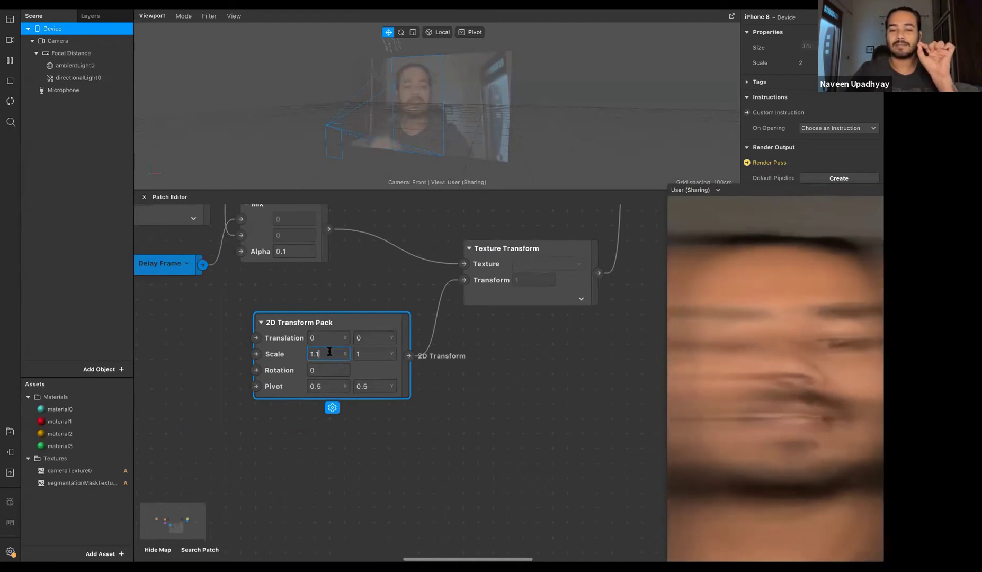
{"action": "left_click", "coordinate": [324, 286]}
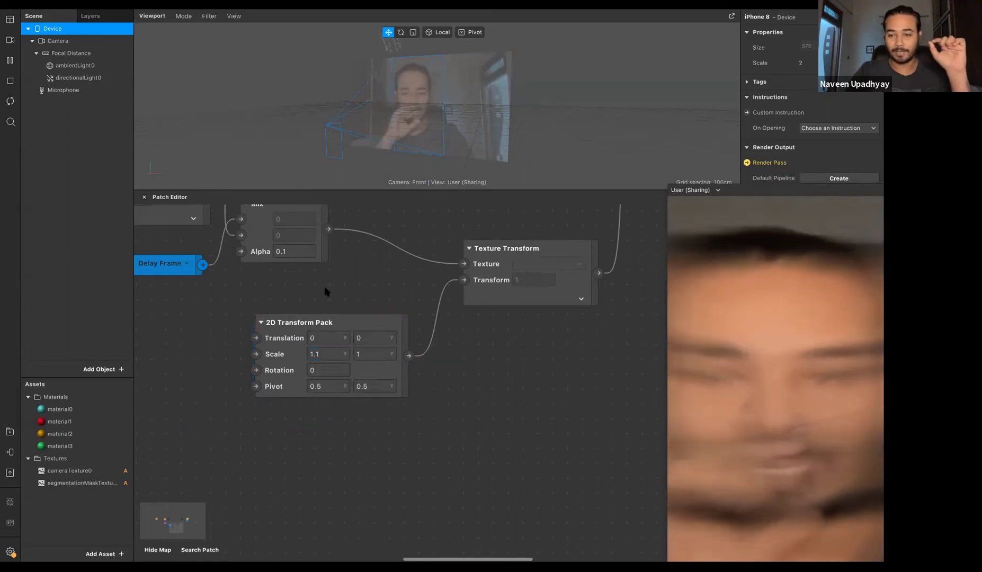
Step: Set the 2D Transform Pack's Y scale to 1.1 and enlarge the simulator preview
{"action": "scroll", "coordinate": [324, 286], "scroll_direction": "down", "scroll_amount": 1}
{"action": "scroll", "coordinate": [325, 286], "scroll_direction": "down", "scroll_amount": 3}
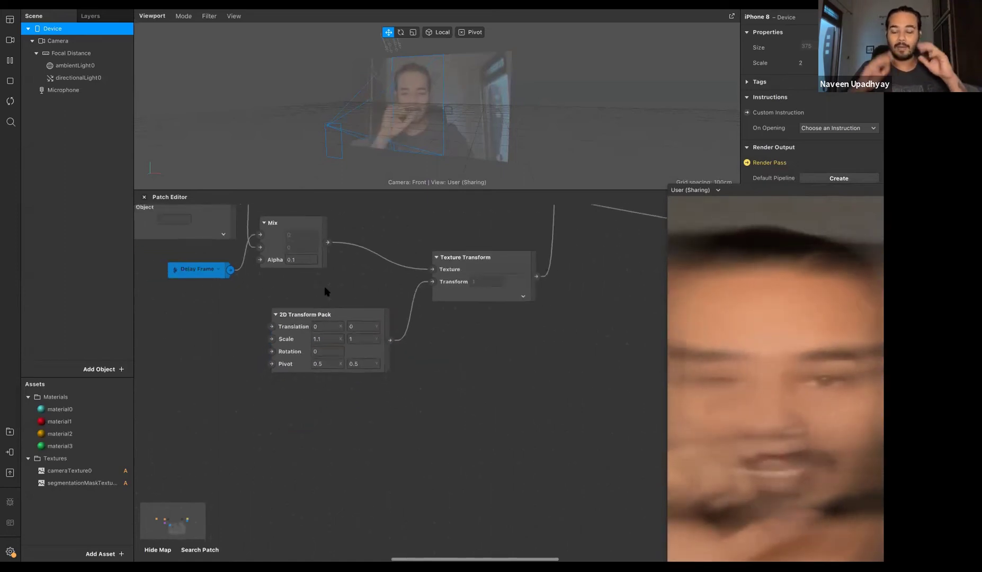
{"action": "scroll", "coordinate": [325, 289], "scroll_direction": "down", "scroll_amount": 4}
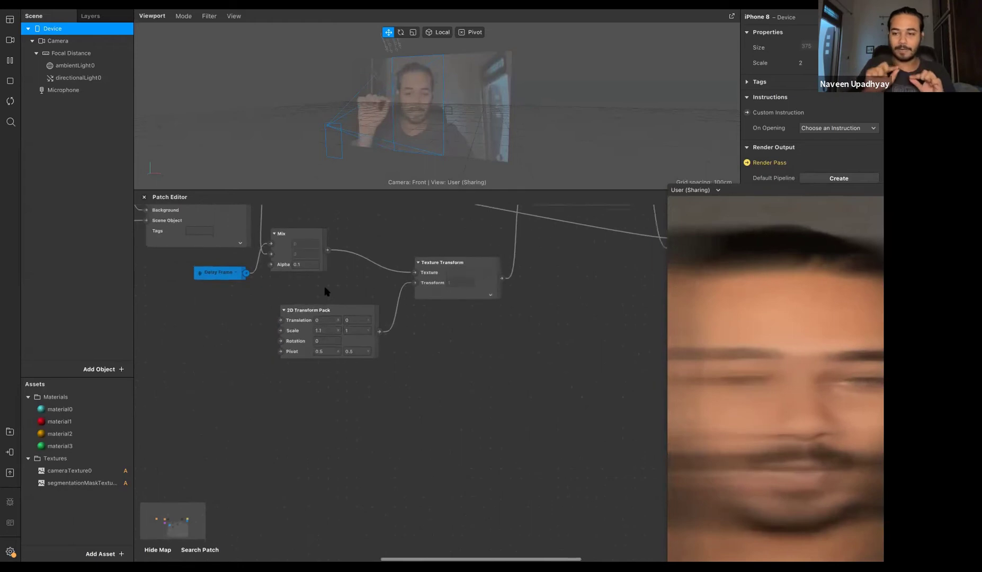
{"action": "scroll", "coordinate": [325, 290], "scroll_direction": "up", "scroll_amount": 2}
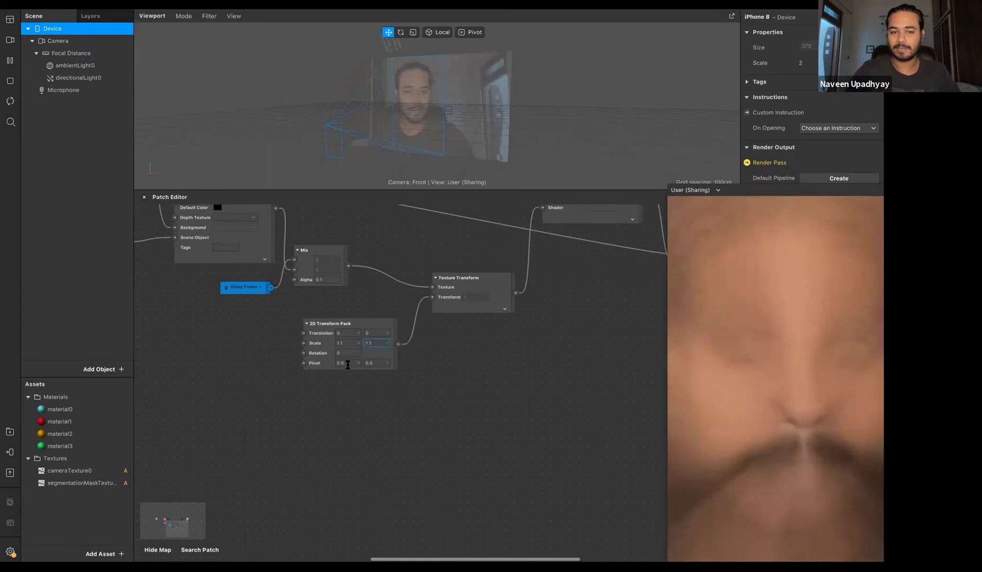
{"action": "left_click", "coordinate": [347, 363]}
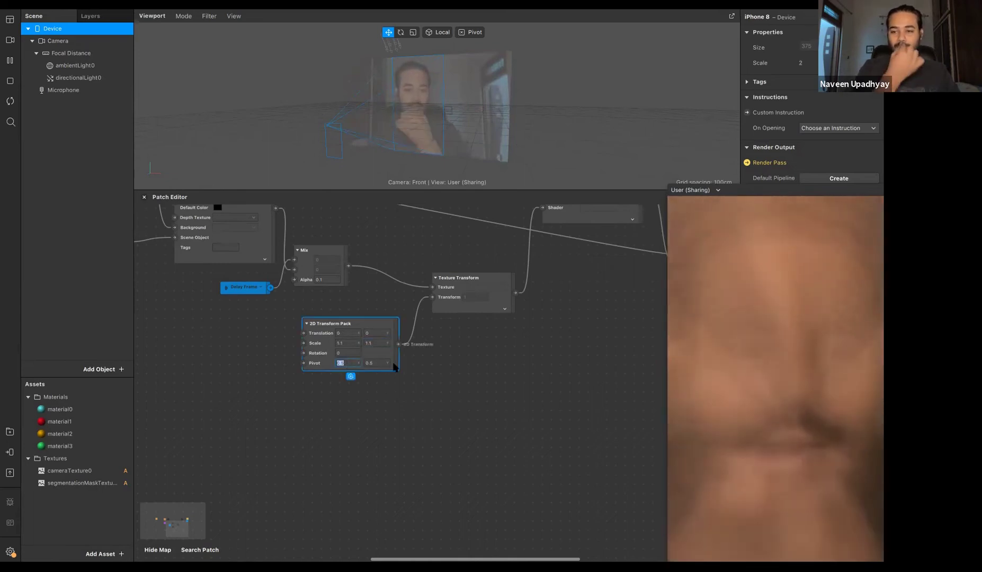
{"action": "double_click", "coordinate": [758, 192]}
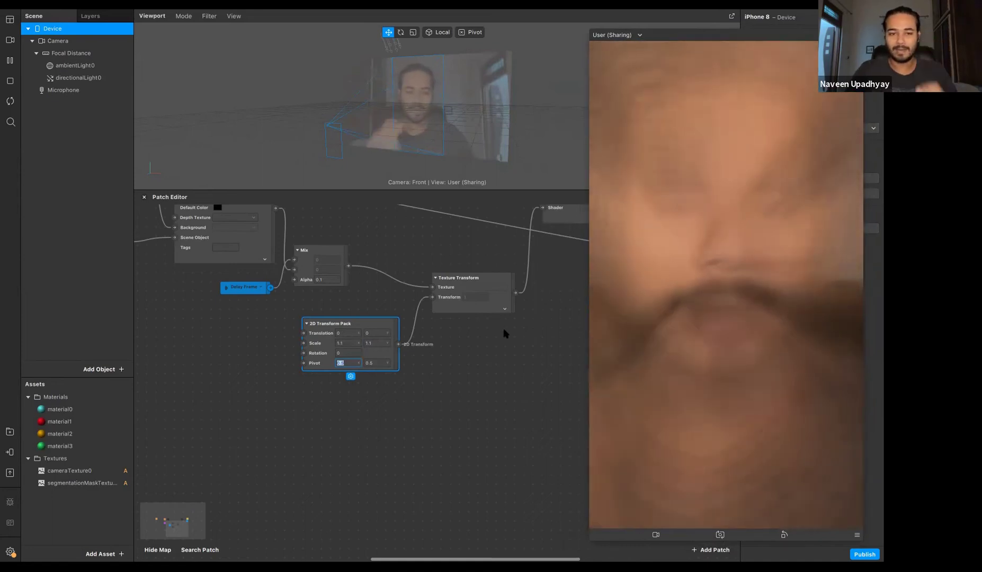
{"action": "left_click", "coordinate": [411, 391]}
Step: Try Rotation values of 1, 2, 45 and 180 in the 2D Transform Pack
{"action": "scroll", "coordinate": [355, 365], "scroll_direction": "up", "scroll_amount": 5}
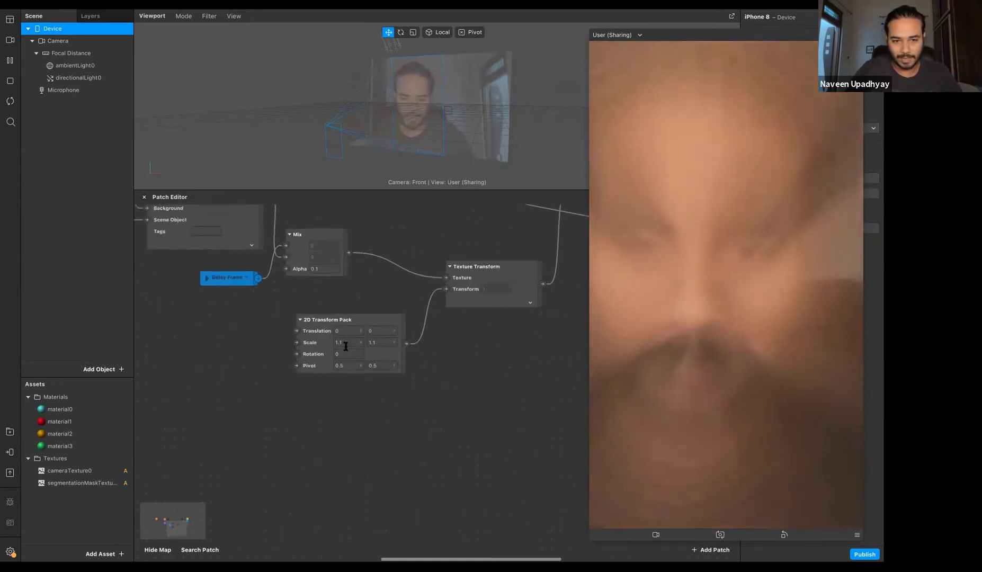
{"action": "scroll", "coordinate": [354, 371], "scroll_direction": "up", "scroll_amount": 5}
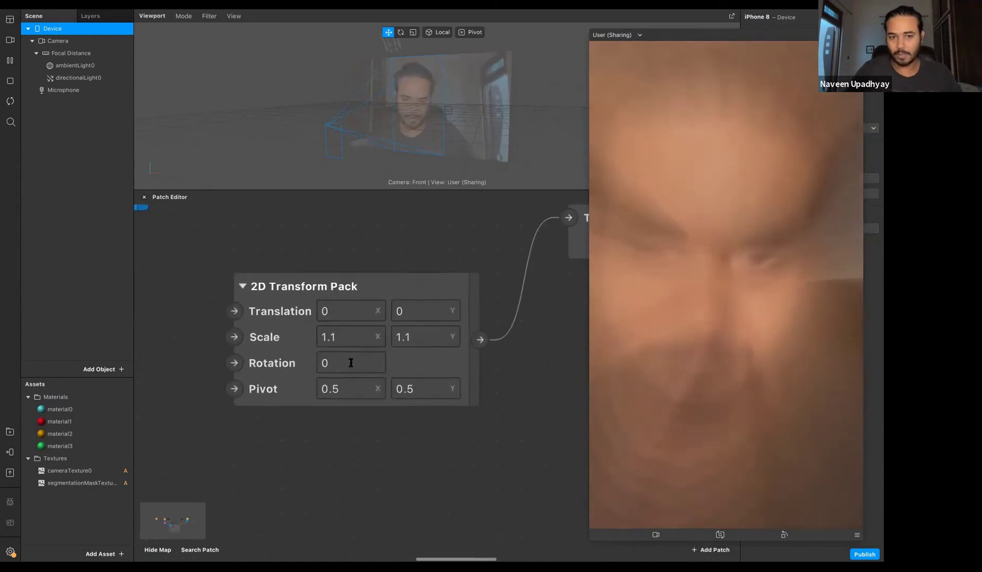
{"action": "scroll", "coordinate": [350, 362], "scroll_direction": "down", "scroll_amount": 4}
{"action": "left_click", "coordinate": [349, 356]}
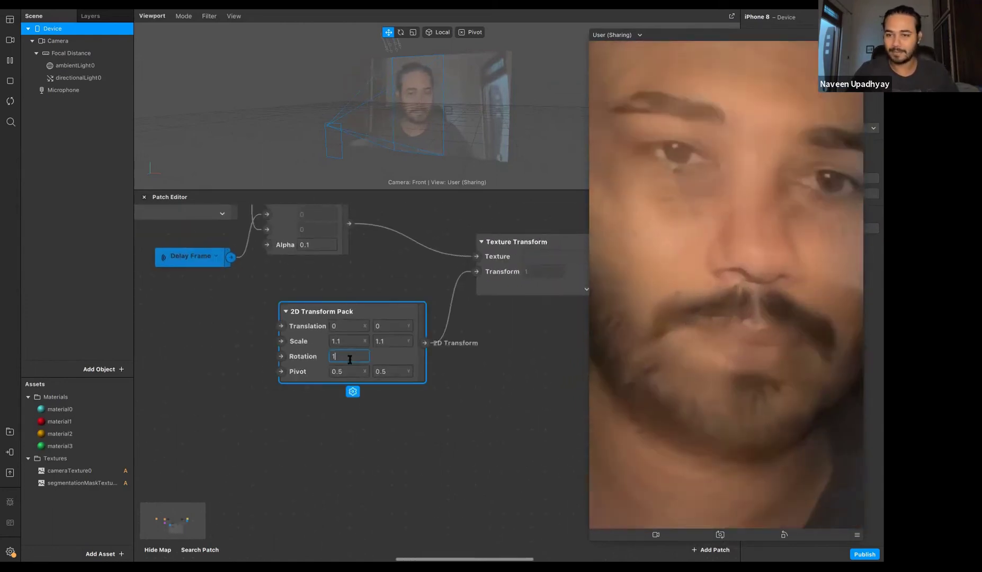
{"action": "type", "text": "2"}
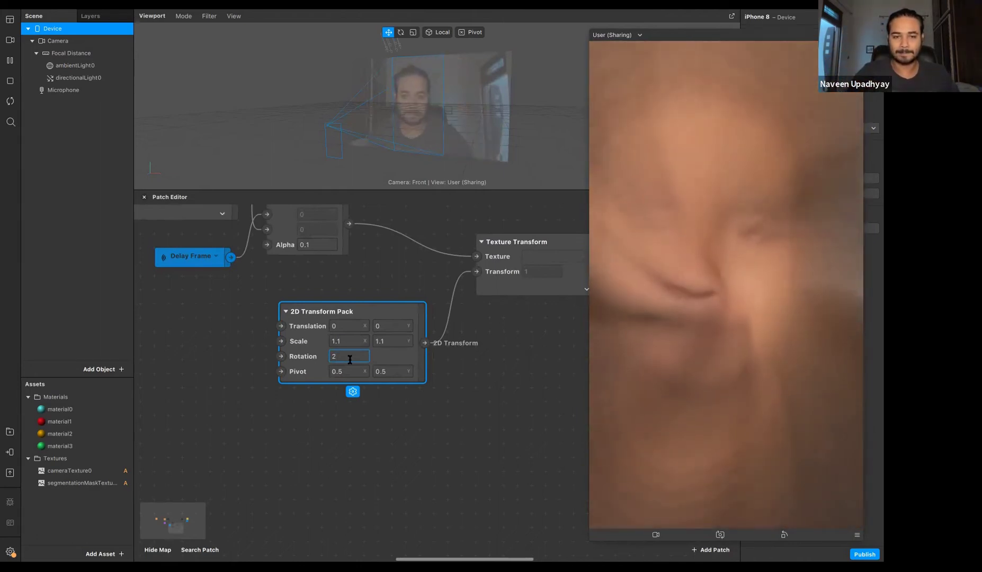
{"action": "type", "text": "45"}
{"action": "key", "text": "Return"}
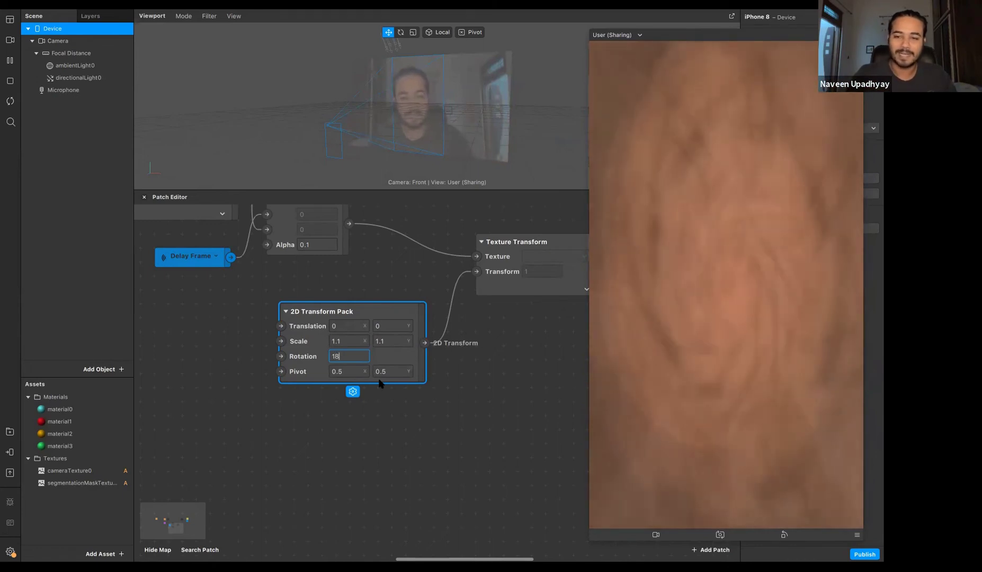
{"action": "type", "text": "0"}
{"action": "key", "text": "Return"}
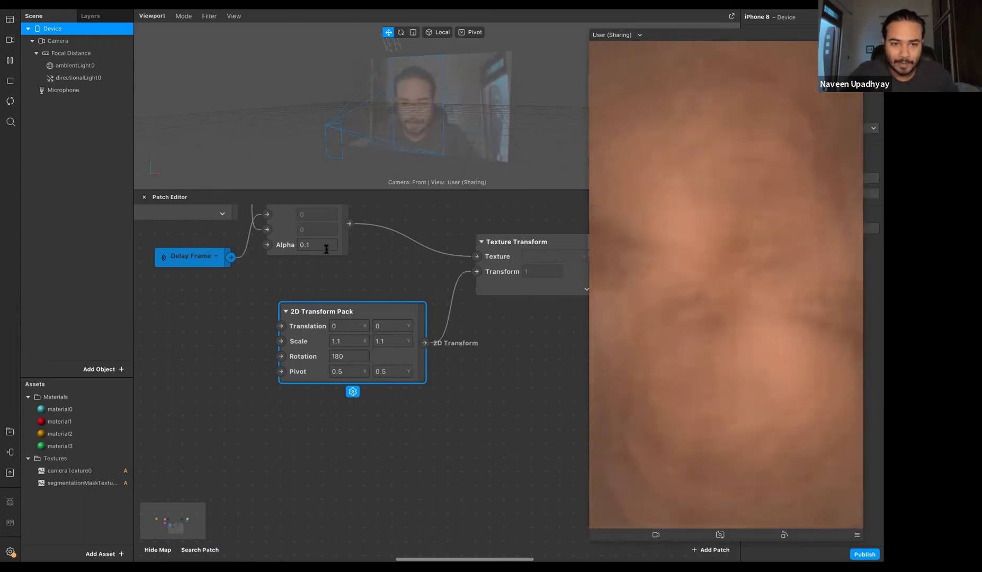
Step: Try a Mix Alpha of 0.01 before setting it to 0.5, and reset the 2D Transform Pack's Rotation to 0
{"action": "type", "text": "0.01"}
{"action": "key", "text": "Return"}
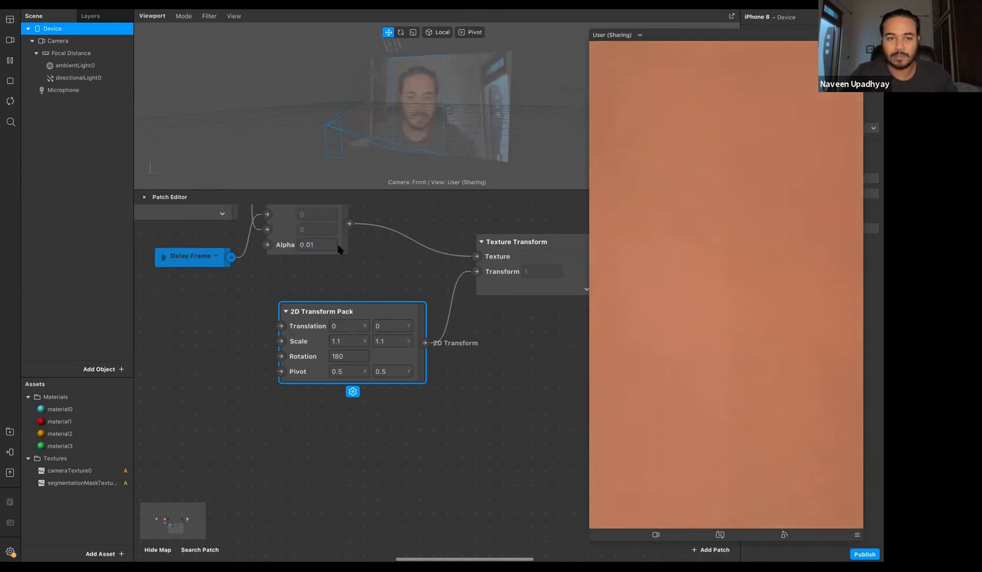
{"action": "type", "text": ".5"}
{"action": "key", "text": "Return"}
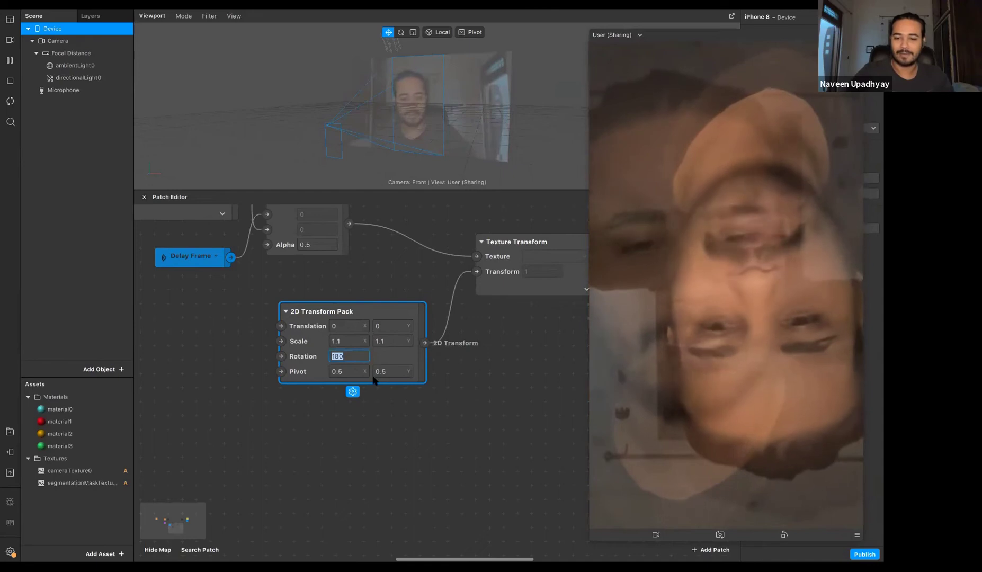
{"action": "type", "text": "0"}
{"action": "key", "text": "Return"}
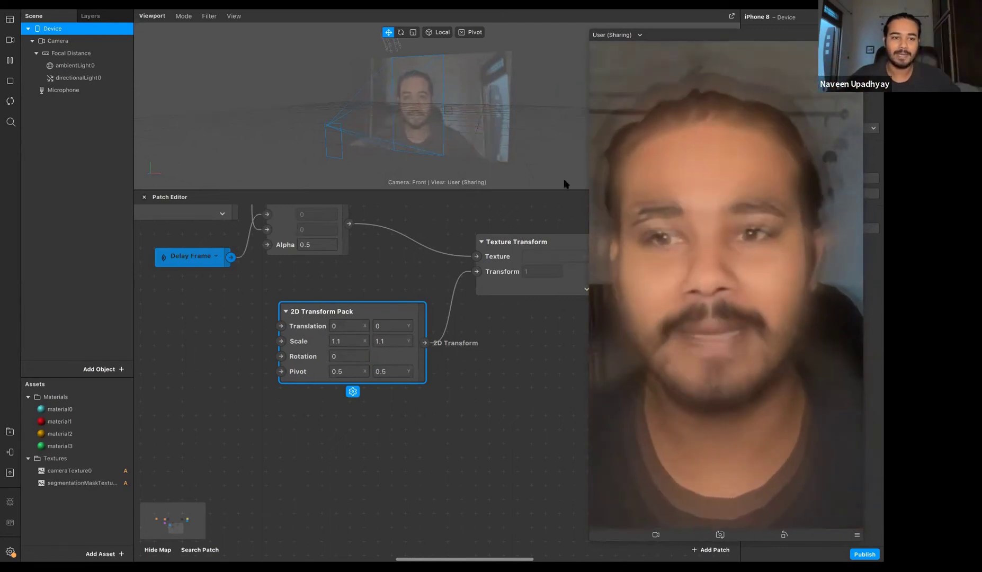
Step: Shift the cameraTexture0, Device and Scene Render Pass patches away from the Mix patch as a group, and expand the Scene Render Pass's output preview
{"action": "scroll", "coordinate": [267, 328], "scroll_direction": "up", "scroll_amount": 3}
{"action": "scroll", "coordinate": [344, 330], "scroll_direction": "down", "scroll_amount": 3, "text": "ctrl"}
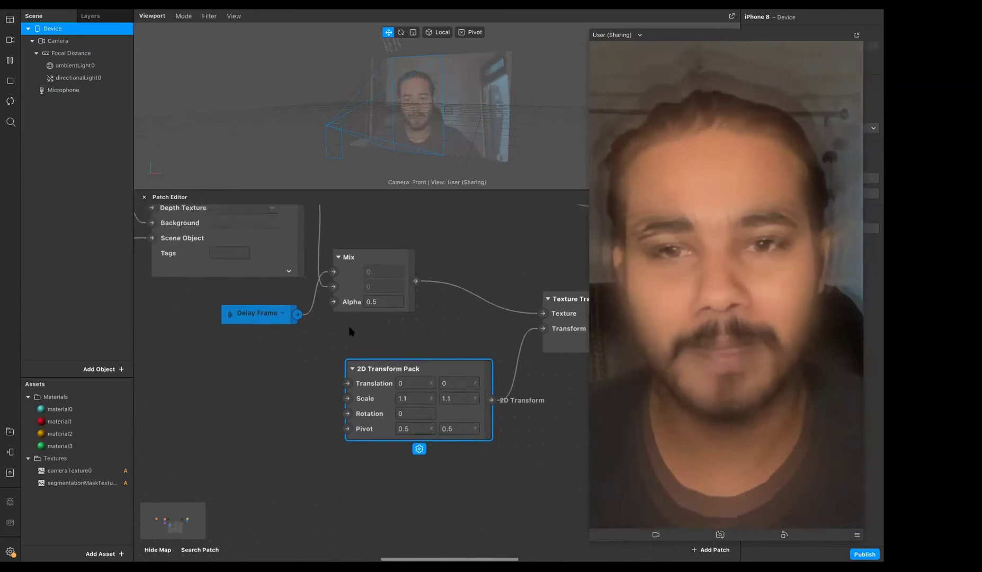
{"action": "scroll", "coordinate": [413, 331], "scroll_direction": "up", "scroll_amount": 3, "text": "ctrl"}
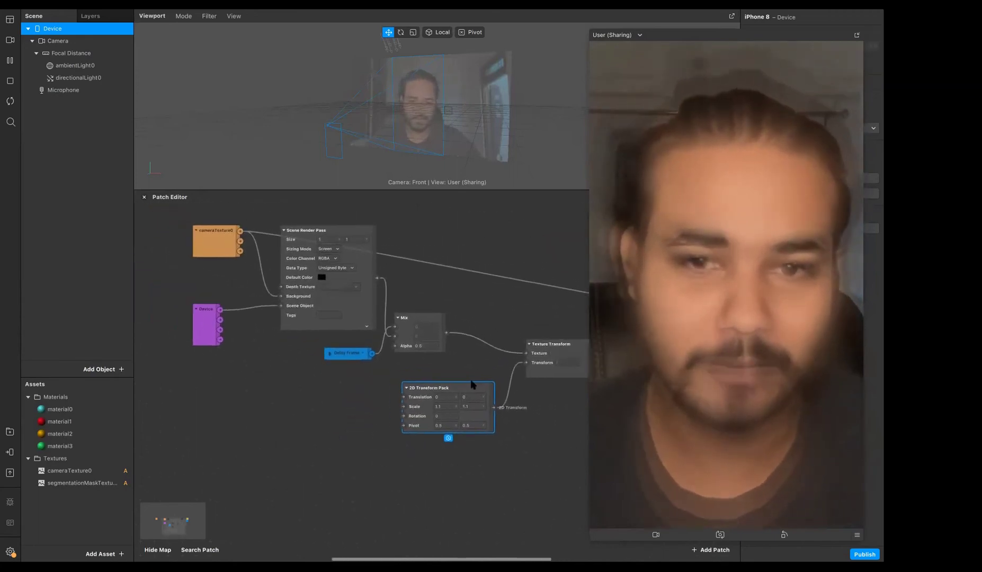
{"action": "left_click", "coordinate": [356, 314]}
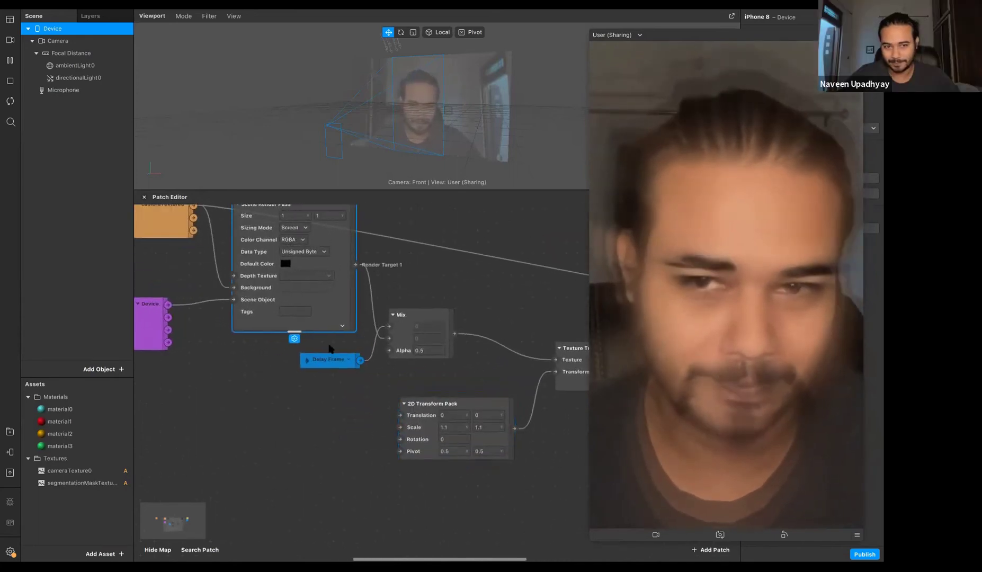
{"action": "scroll", "coordinate": [392, 345], "scroll_direction": "up", "scroll_amount": 3}
{"action": "left_click_drag", "start_coordinate": [160, 240], "coordinate": [253, 351]}
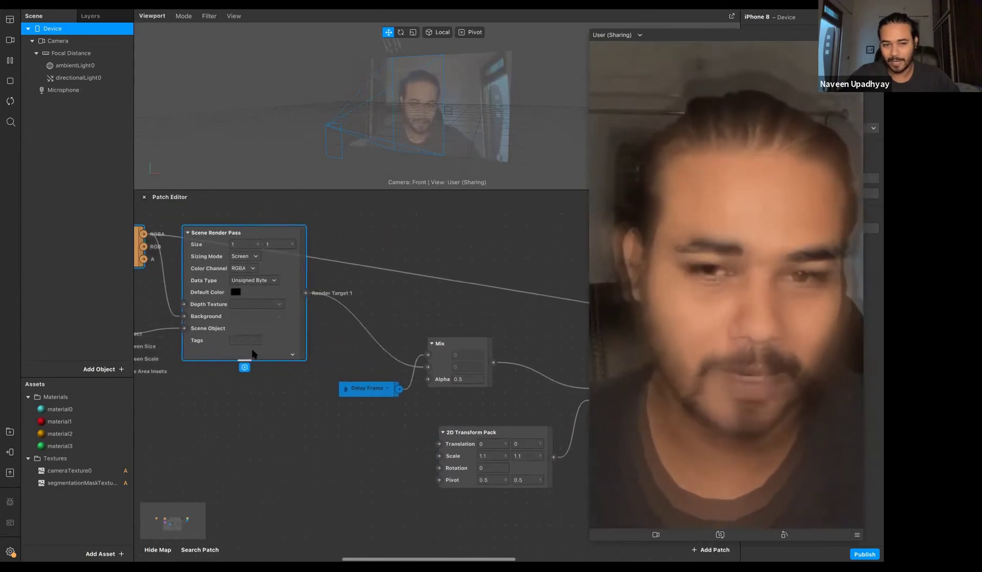
{"action": "left_click", "coordinate": [291, 355]}
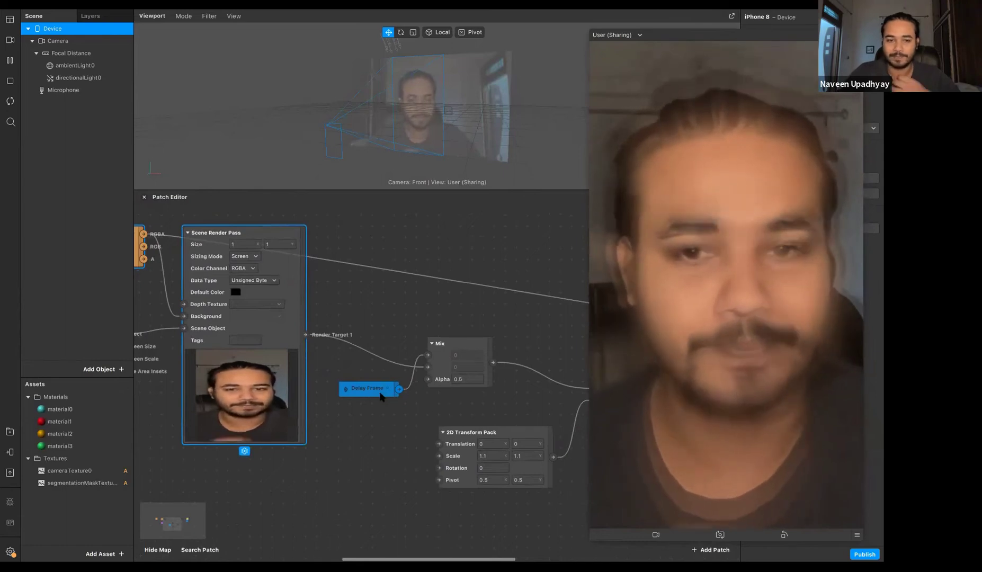
{"action": "left_click", "coordinate": [365, 422]}
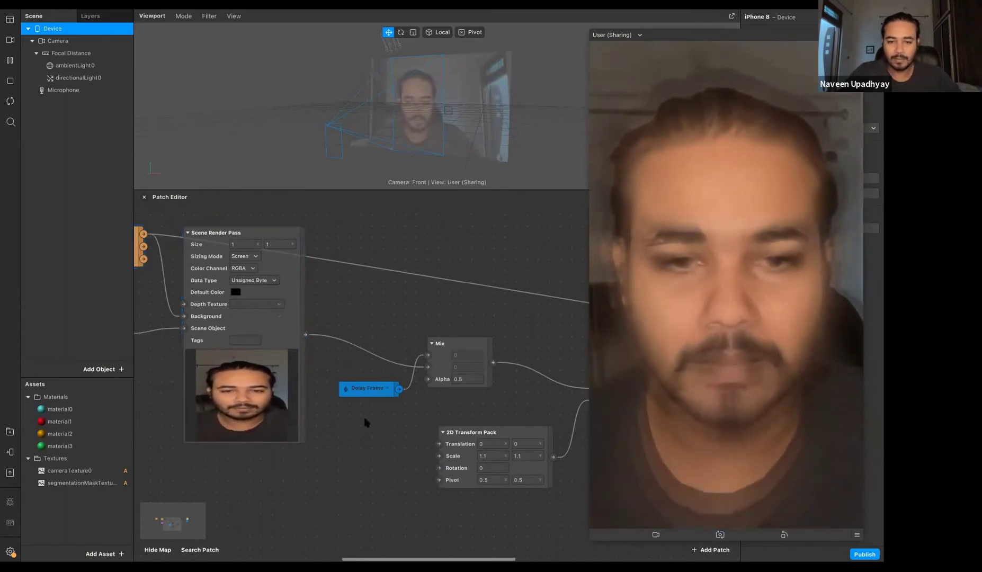
Step: Move the purple Device patch slightly up and closer to the Scene Render Pass
{"action": "scroll", "coordinate": [365, 422], "scroll_direction": "up", "scroll_amount": 3}
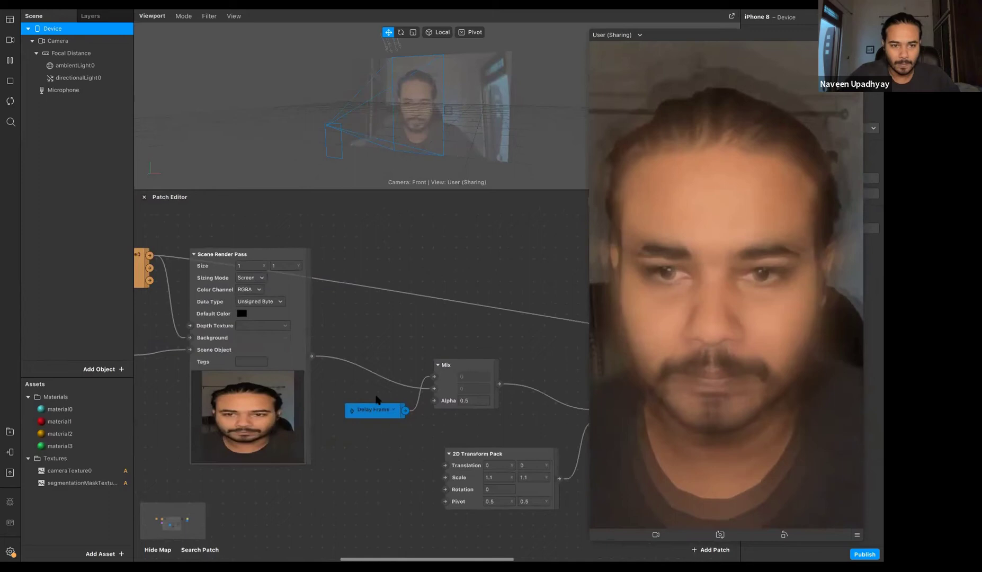
{"action": "scroll", "coordinate": [377, 400], "scroll_direction": "left", "scroll_amount": 5}
{"action": "scroll", "coordinate": [377, 400], "scroll_direction": "up", "scroll_amount": 2}
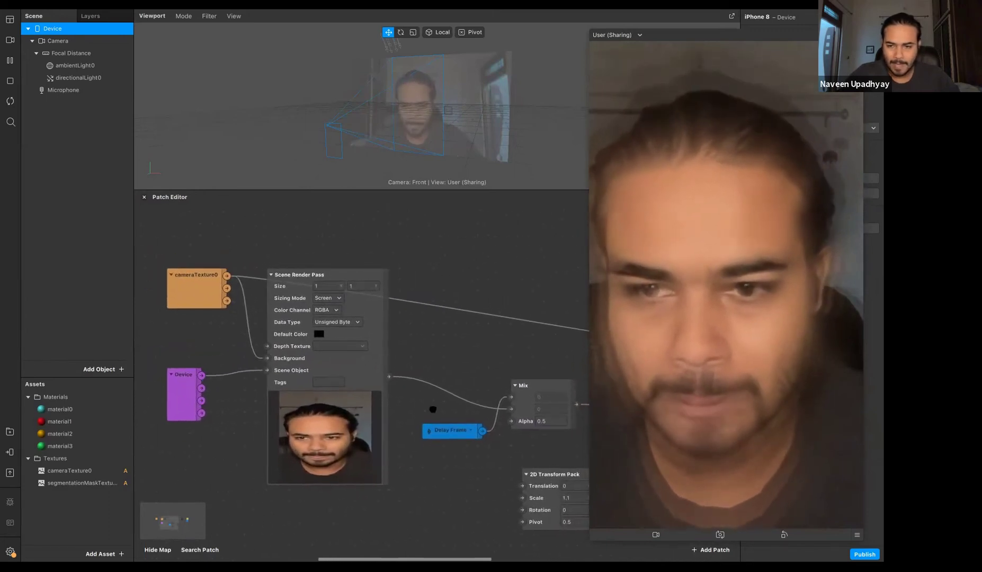
{"action": "scroll", "coordinate": [433, 409], "scroll_direction": "down", "scroll_amount": 3}
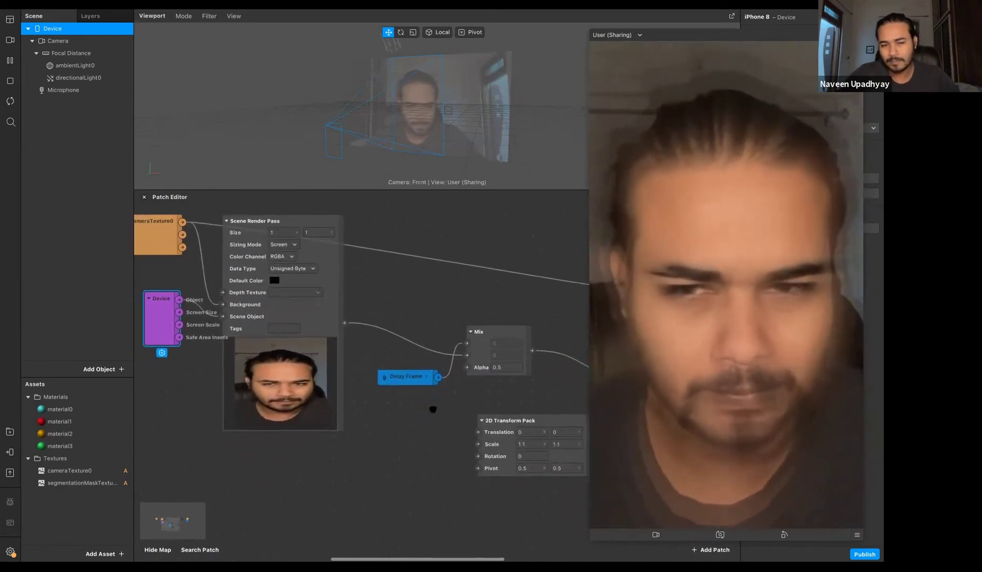
Step: Move the segmentationMaskTexture0 patch up and farther away from the cameraTexture0 patch
{"action": "scroll", "coordinate": [432, 408], "scroll_direction": "down", "scroll_amount": 3}
{"action": "scroll", "coordinate": [433, 409], "scroll_direction": "left", "scroll_amount": 3}
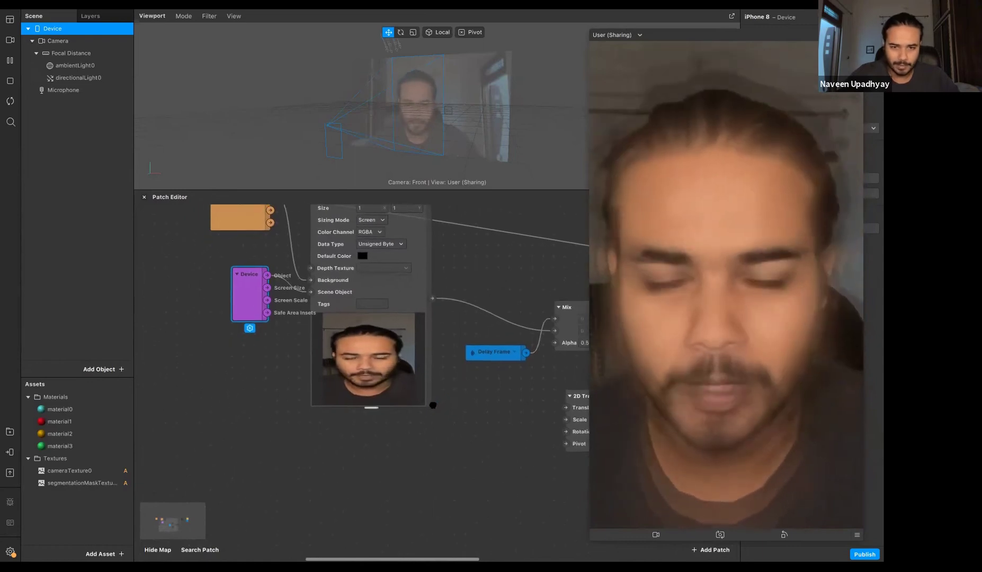
{"action": "scroll", "coordinate": [432, 405], "scroll_direction": "down", "scroll_amount": 2}
{"action": "scroll", "coordinate": [432, 405], "scroll_direction": "left", "scroll_amount": 5}
{"action": "scroll", "coordinate": [433, 405], "scroll_direction": "up", "scroll_amount": 4}
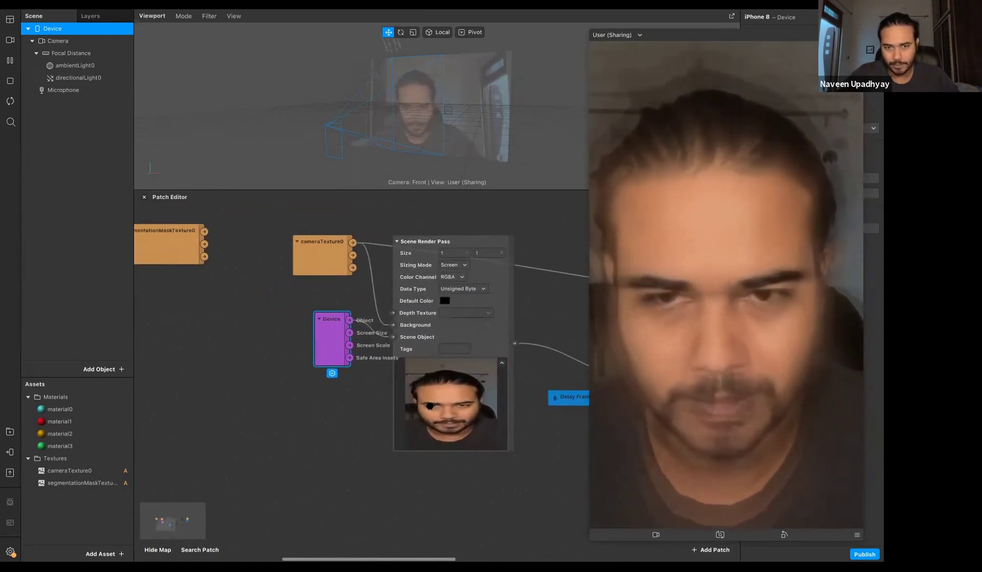
{"action": "scroll", "coordinate": [302, 315], "scroll_direction": "up", "scroll_amount": 5}
{"action": "scroll", "coordinate": [302, 316], "scroll_direction": "left", "scroll_amount": 7}
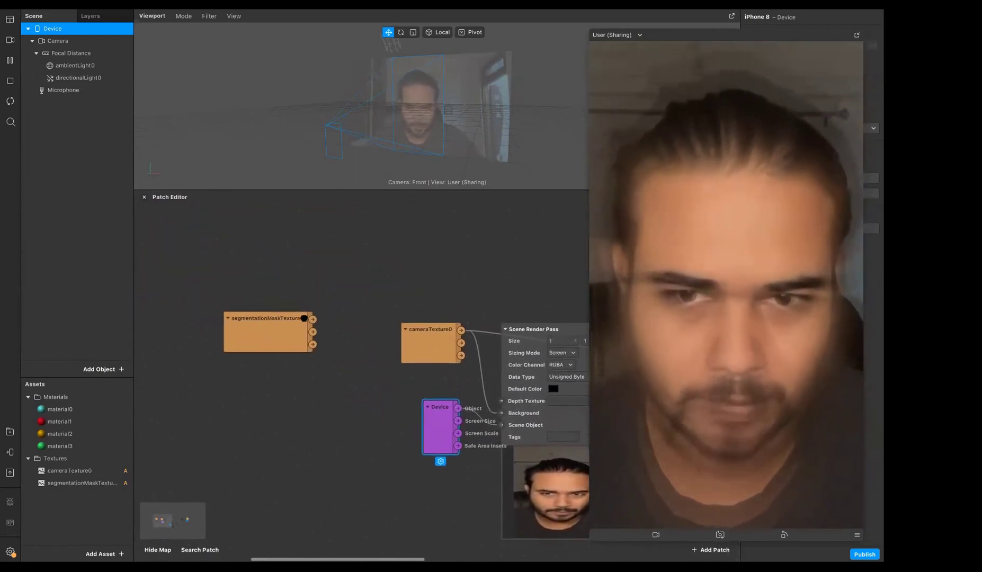
{"action": "scroll", "coordinate": [304, 318], "scroll_direction": "up", "scroll_amount": 1}
{"action": "scroll", "coordinate": [304, 318], "scroll_direction": "left", "scroll_amount": 1}
{"action": "left_click_drag", "start_coordinate": [299, 342], "coordinate": [221, 265]}
{"action": "scroll", "coordinate": [276, 335], "scroll_direction": "up", "scroll_amount": 3}
{"action": "scroll", "coordinate": [276, 335], "scroll_direction": "left", "scroll_amount": 2}
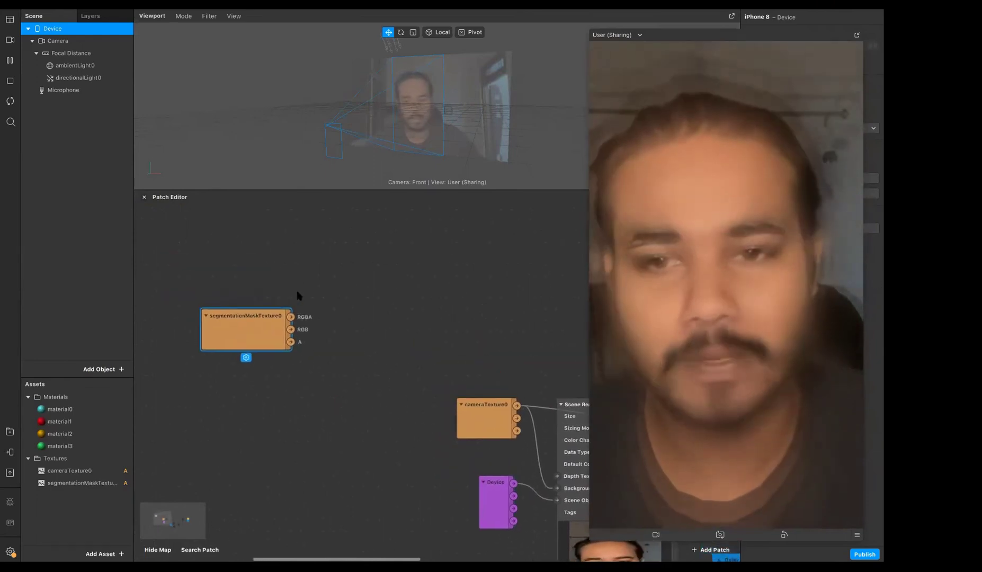
Step: Add a Scene Render Pass patch beside the segmentationMaskTexture0 patch and expand its output preview
{"action": "double_click", "coordinate": [298, 295]}
{"action": "type", "text": "sce"}
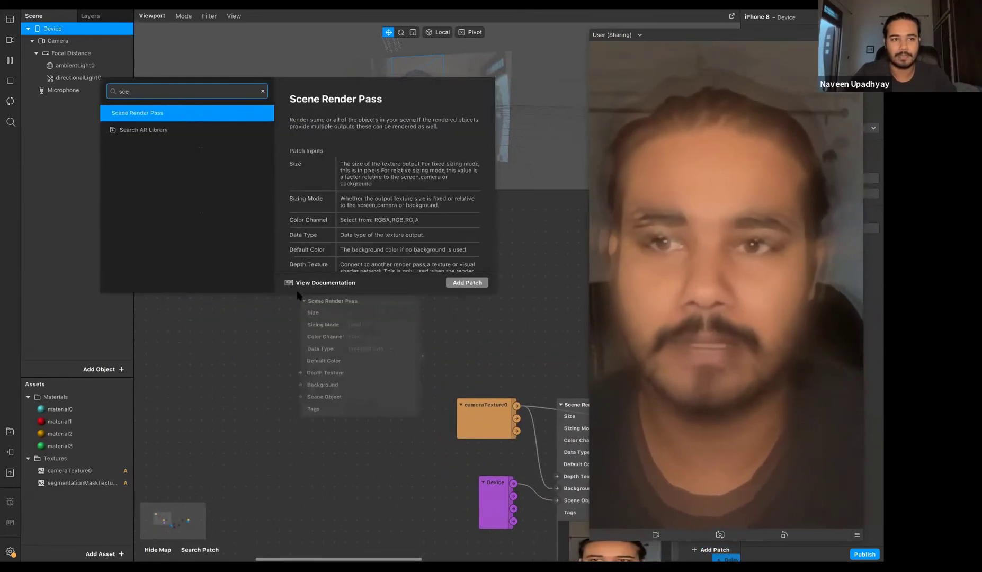
{"action": "key", "text": "Return"}
{"action": "left_click_drag", "start_coordinate": [334, 335], "coordinate": [341, 234]}
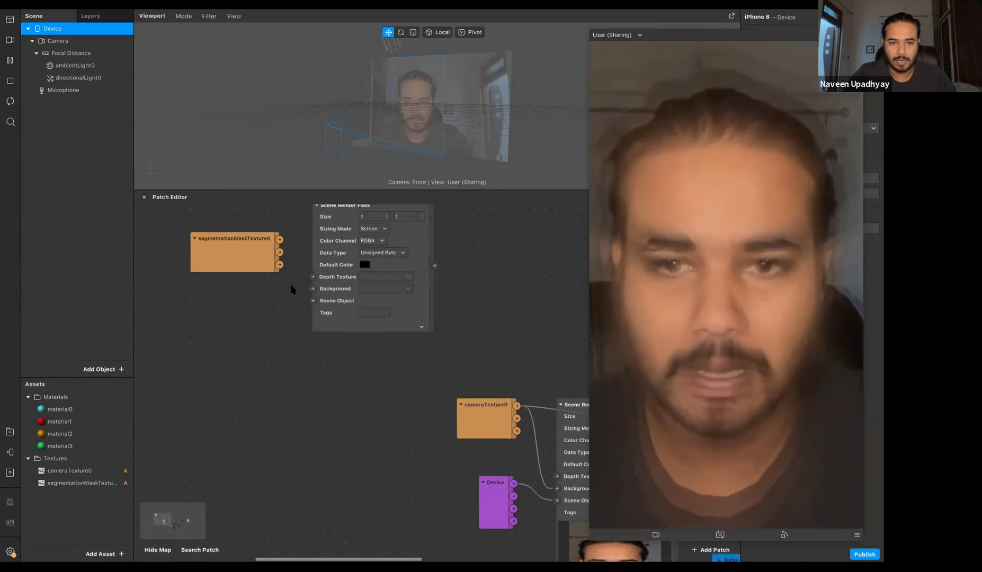
{"action": "left_click_drag", "start_coordinate": [327, 290], "coordinate": [338, 295]}
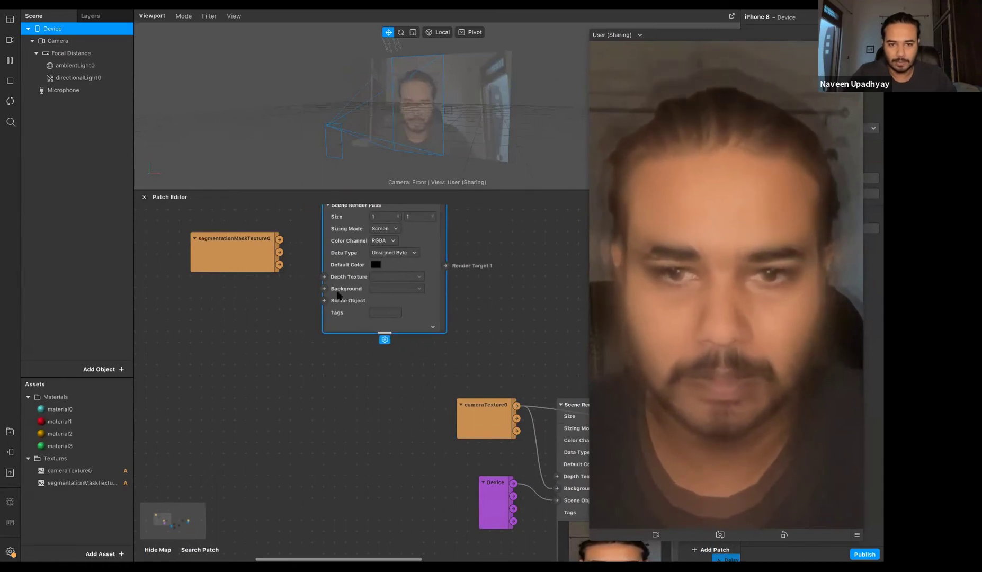
{"action": "left_click", "coordinate": [433, 327]}
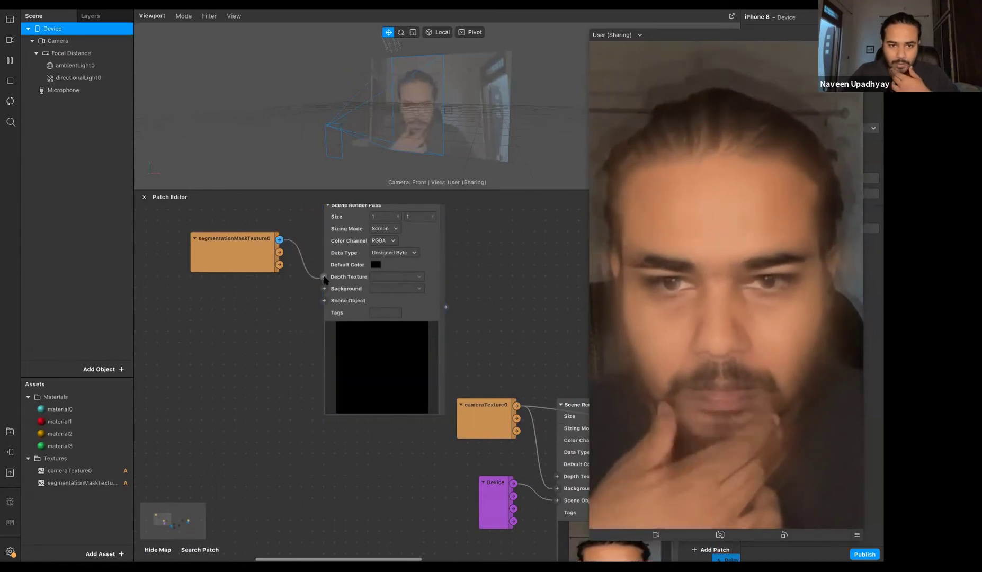
Step: Try to connect segmentationMaskTexture0's RGBA output to the new Scene Render Pass's Depth Texture, and delete that render pass
{"action": "left_click_drag", "start_coordinate": [324, 279], "coordinate": [324, 280]}
{"action": "left_click_drag", "start_coordinate": [281, 308], "coordinate": [282, 305]}
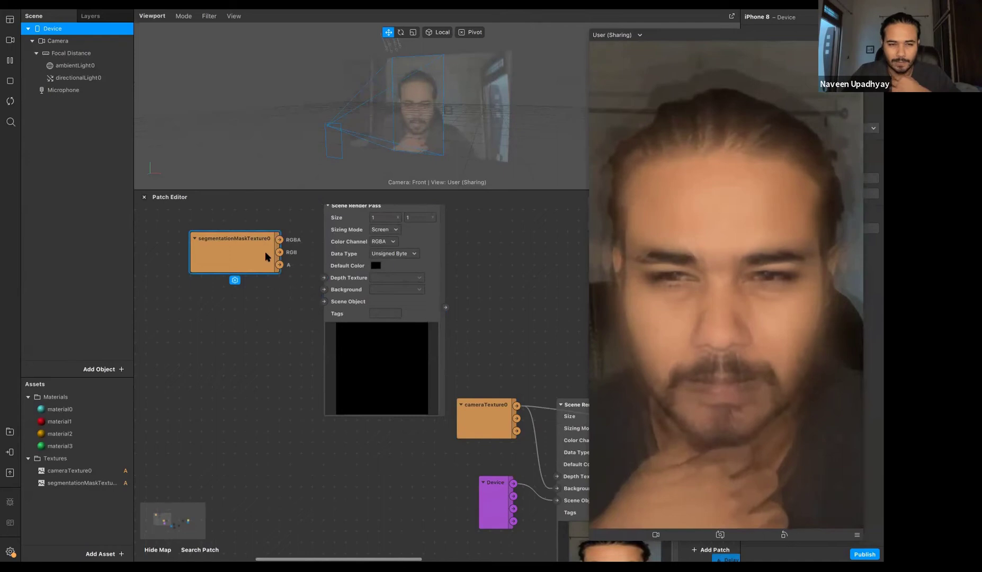
{"action": "left_click", "coordinate": [333, 262]}
{"action": "key", "text": "Delete"}
Step: Add a Shader Render Pass patch fed by the RGBA output of the segmentationMaskTexture0 patch
{"action": "scroll", "coordinate": [332, 261], "scroll_direction": "up", "scroll_amount": 1}
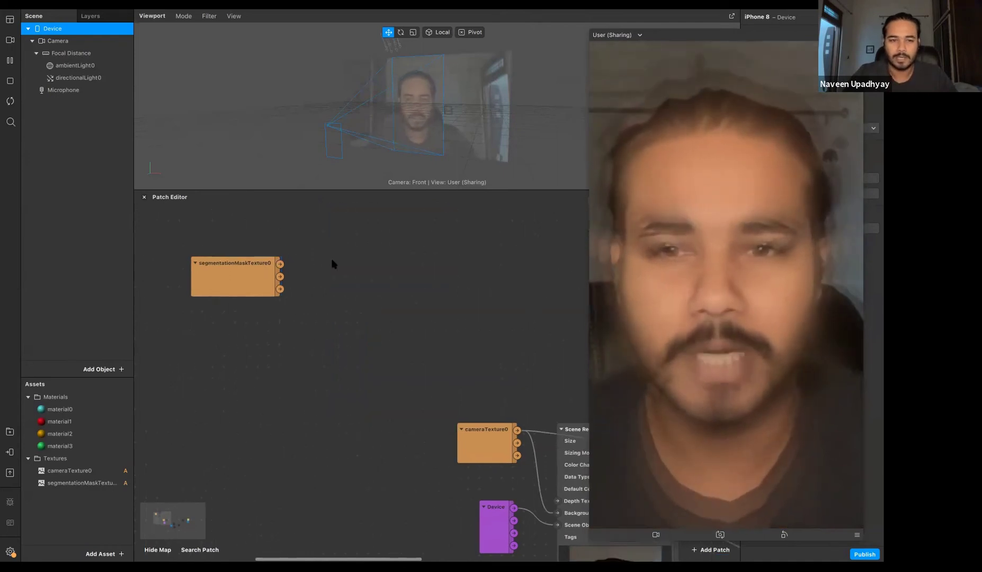
{"action": "scroll", "coordinate": [333, 263], "scroll_direction": "up", "scroll_amount": 2}
{"action": "left_click_drag", "start_coordinate": [260, 302], "coordinate": [304, 312]}
{"action": "type", "text": "sha"}
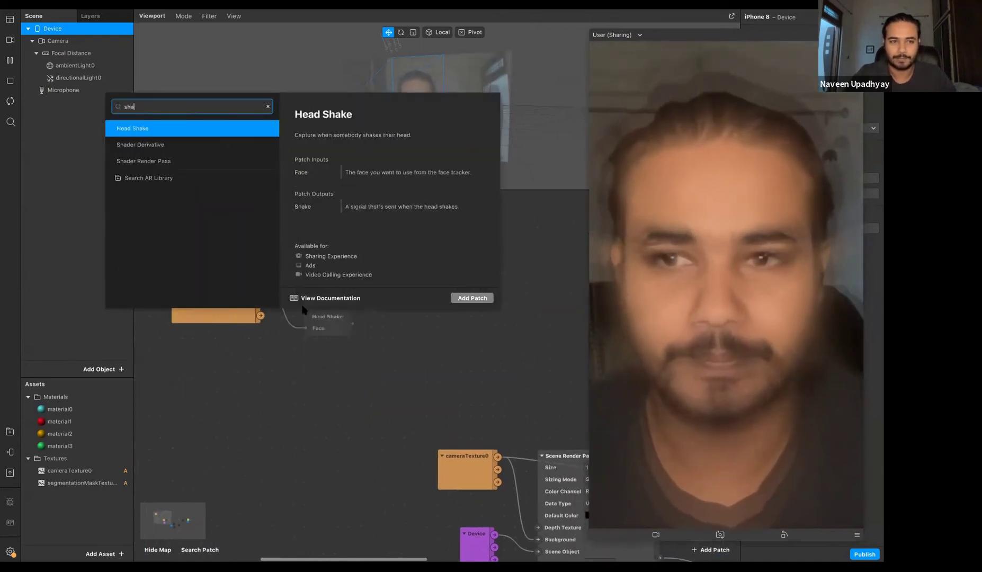
{"action": "key", "text": "Down"}
{"action": "key", "text": "Down"}
{"action": "key", "text": "Return"}
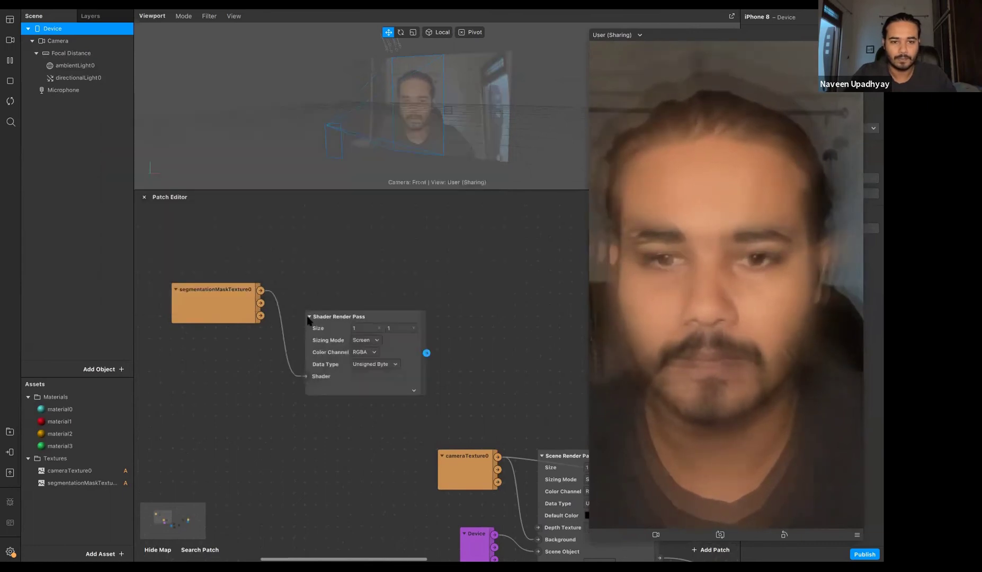
Step: Arrange the segmentationMaskTexture0 and new Shader Render Pass patches close together, and expand the render pass's output preview
{"action": "left_click_drag", "start_coordinate": [308, 320], "coordinate": [306, 248]}
{"action": "left_click_drag", "start_coordinate": [214, 285], "coordinate": [196, 258]}
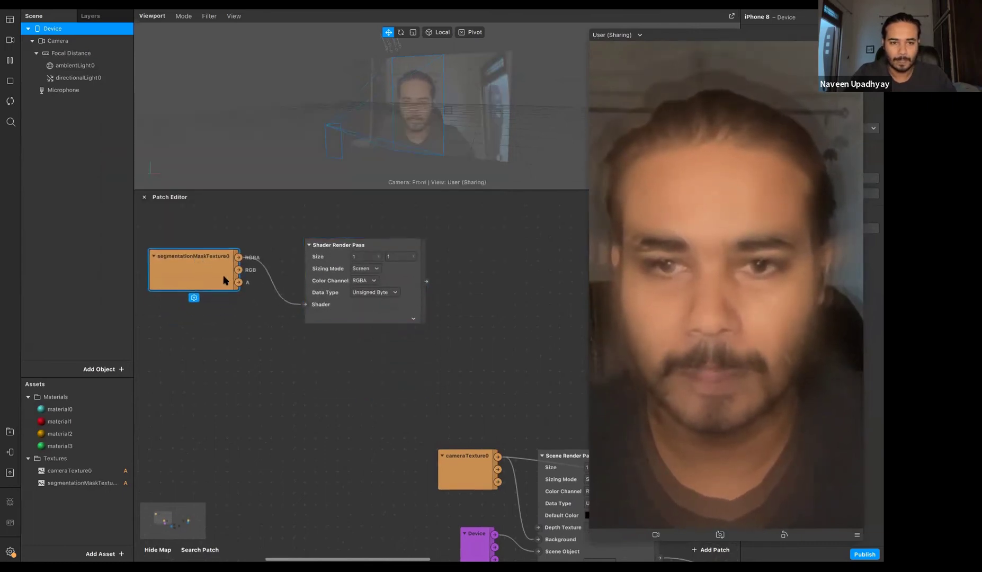
{"action": "left_click_drag", "start_coordinate": [324, 286], "coordinate": [279, 286]}
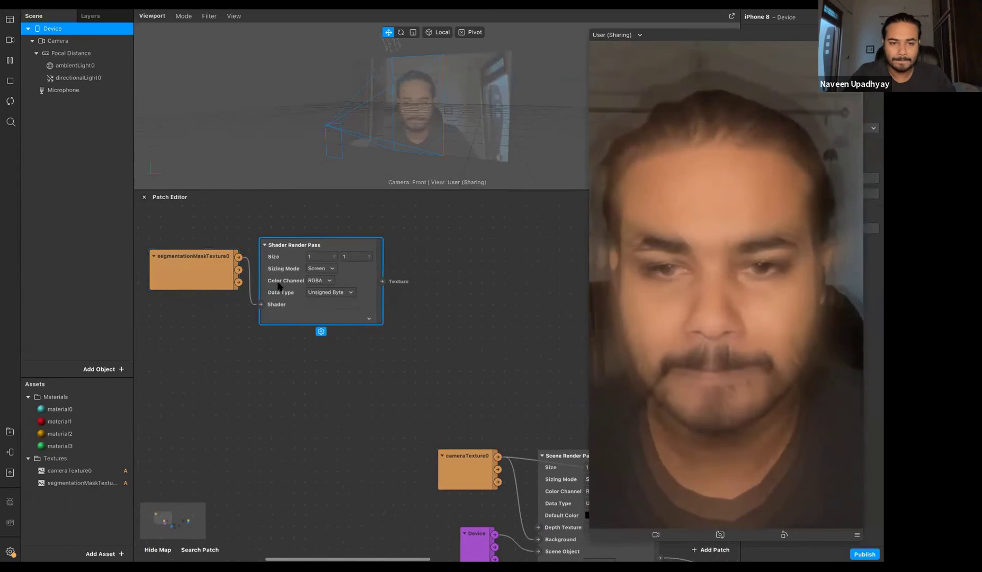
{"action": "left_click", "coordinate": [369, 318]}
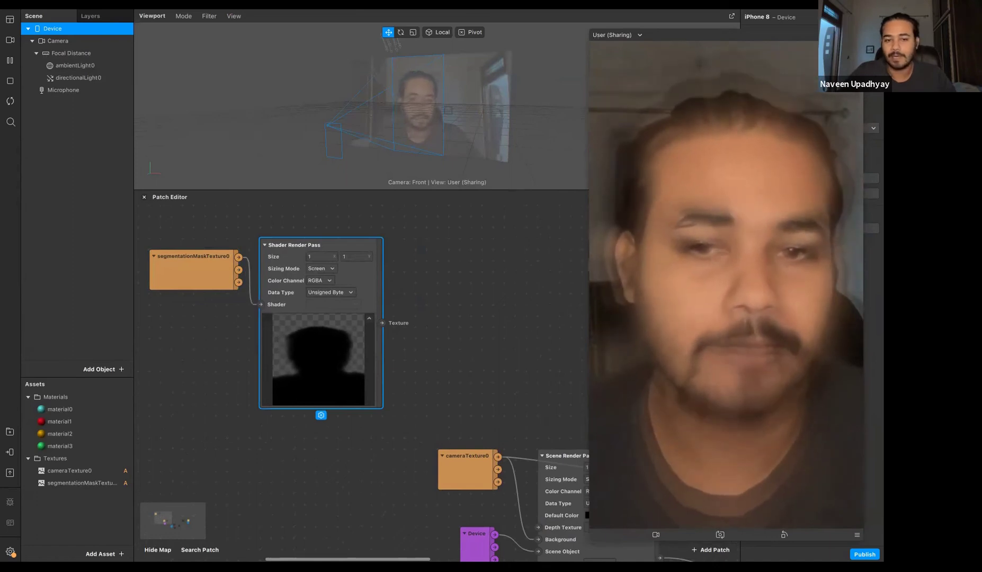
Step: Move the floating User (Sharing) simulator window aside to uncover more of the Patch Editor
{"action": "left_click", "coordinate": [206, 273]}
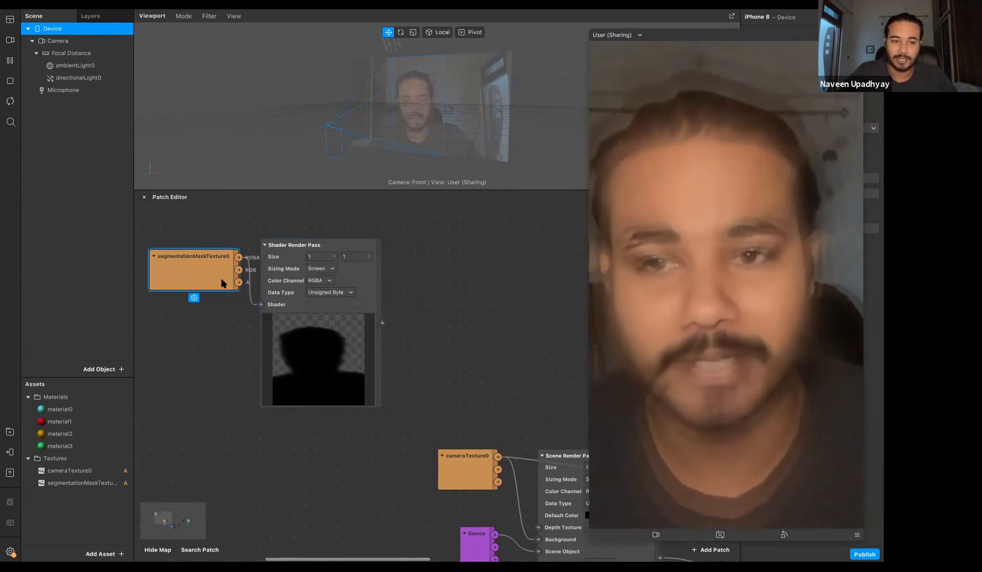
{"action": "scroll", "coordinate": [222, 283], "scroll_direction": "up", "scroll_amount": 2}
{"action": "left_click_drag", "start_coordinate": [780, 46], "coordinate": [790, 81]}
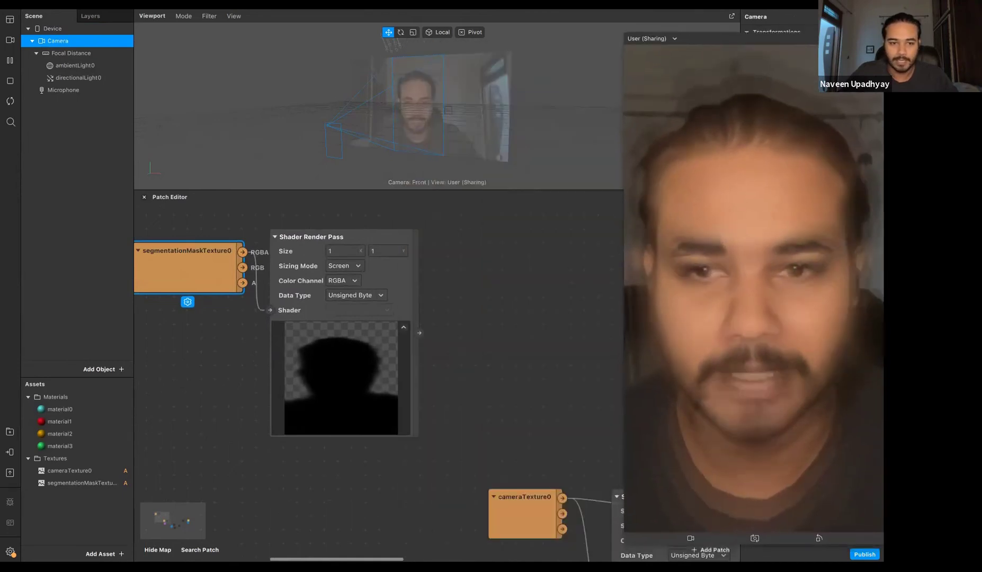
Step: Connect segmentationMaskTexture0's A output to the Shader Render Pass's Shader input in place of the RGBA output
{"action": "scroll", "coordinate": [324, 352], "scroll_direction": "left", "scroll_amount": 3}
{"action": "scroll", "coordinate": [324, 352], "scroll_direction": "down", "scroll_amount": 1}
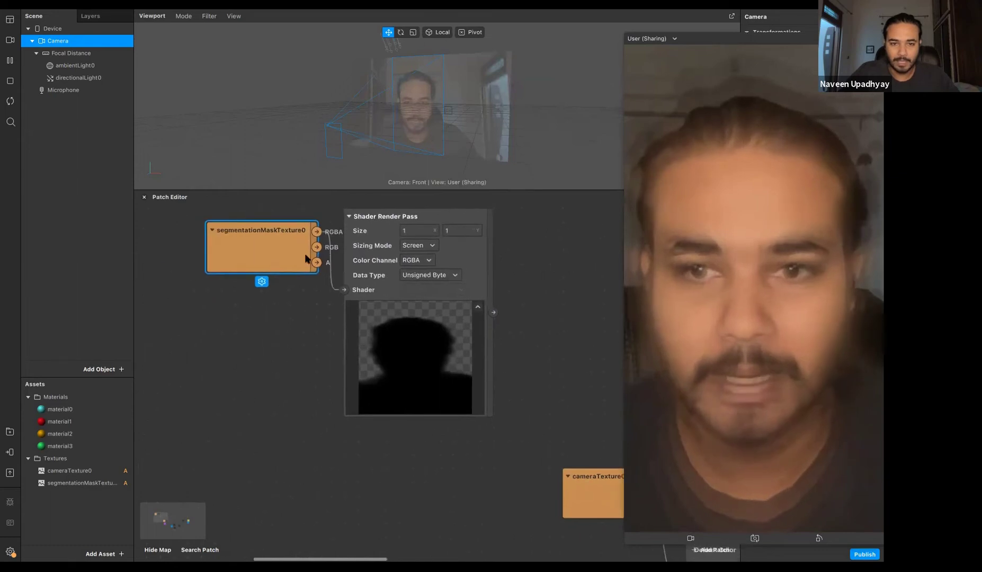
{"action": "scroll", "coordinate": [339, 264], "scroll_direction": "left", "scroll_amount": 5}
{"action": "scroll", "coordinate": [339, 265], "scroll_direction": "up", "scroll_amount": 1}
{"action": "left_click", "coordinate": [385, 277]}
{"action": "scroll", "coordinate": [414, 296], "scroll_direction": "right", "scroll_amount": 1}
{"action": "scroll", "coordinate": [414, 296], "scroll_direction": "down", "scroll_amount": 1}
{"action": "scroll", "coordinate": [425, 338], "scroll_direction": "right", "scroll_amount": 2}
{"action": "scroll", "coordinate": [425, 338], "scroll_direction": "down", "scroll_amount": 1}
{"action": "left_click_drag", "start_coordinate": [331, 254], "coordinate": [413, 291]}
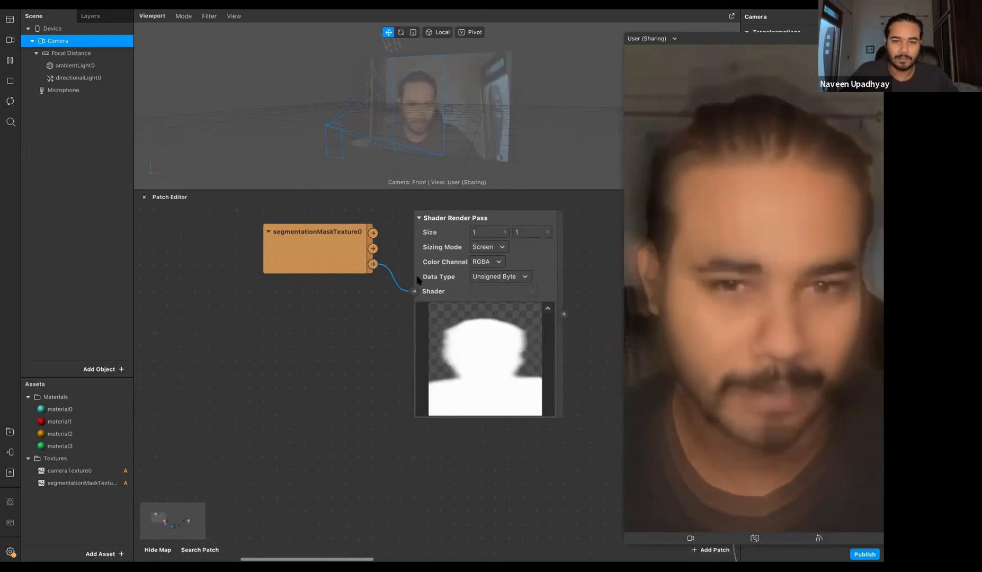
{"action": "left_click", "coordinate": [412, 331]}
{"action": "scroll", "coordinate": [412, 331], "scroll_direction": "up", "scroll_amount": 1}
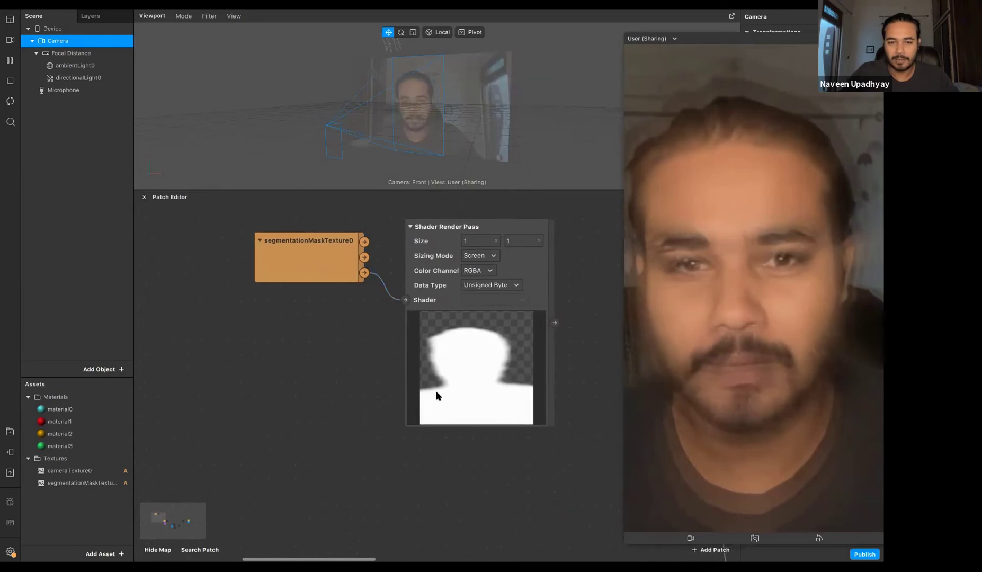
{"action": "scroll", "coordinate": [424, 387], "scroll_direction": "up", "scroll_amount": 2}
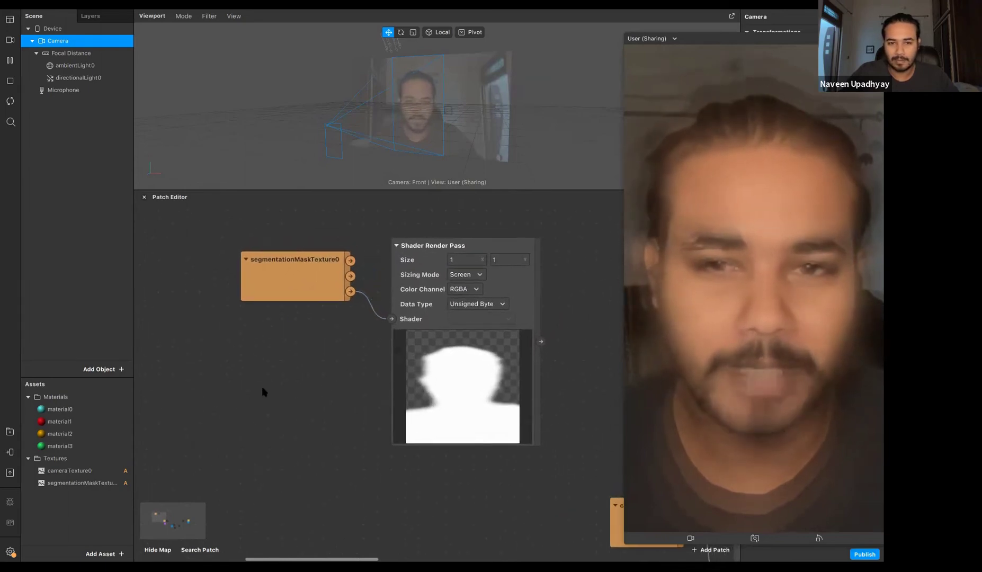
{"action": "scroll", "coordinate": [263, 392], "scroll_direction": "right", "scroll_amount": 3}
{"action": "scroll", "coordinate": [276, 395], "scroll_direction": "down", "scroll_amount": 3}
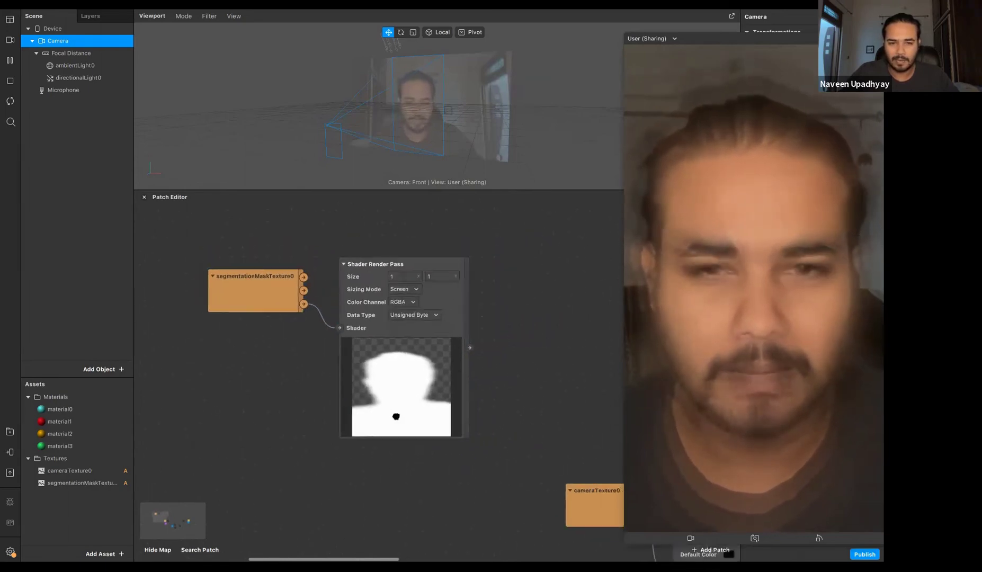
{"action": "scroll", "coordinate": [361, 365], "scroll_direction": "left", "scroll_amount": 4}
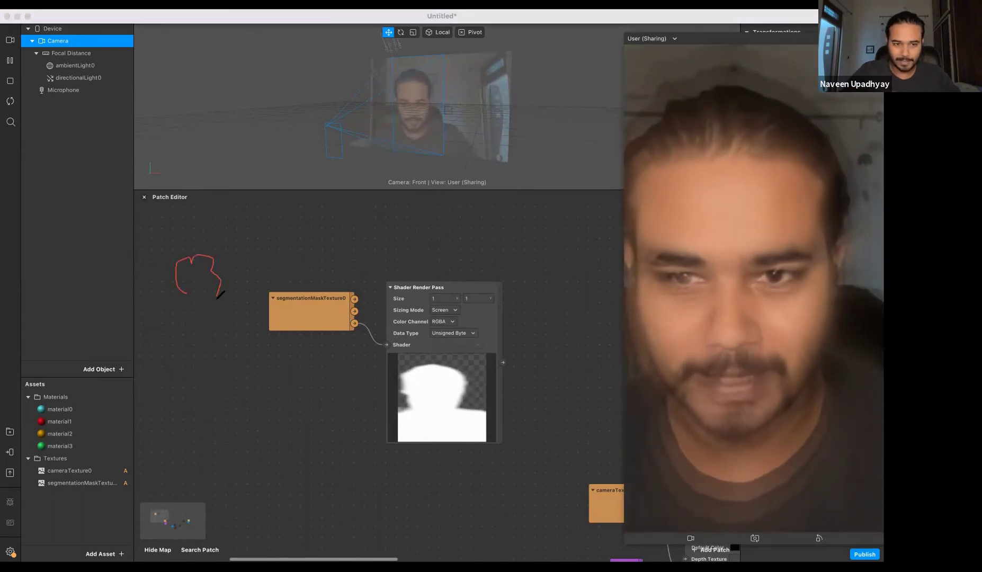
{"action": "left_click_drag", "start_coordinate": [186, 292], "coordinate": [190, 382]}
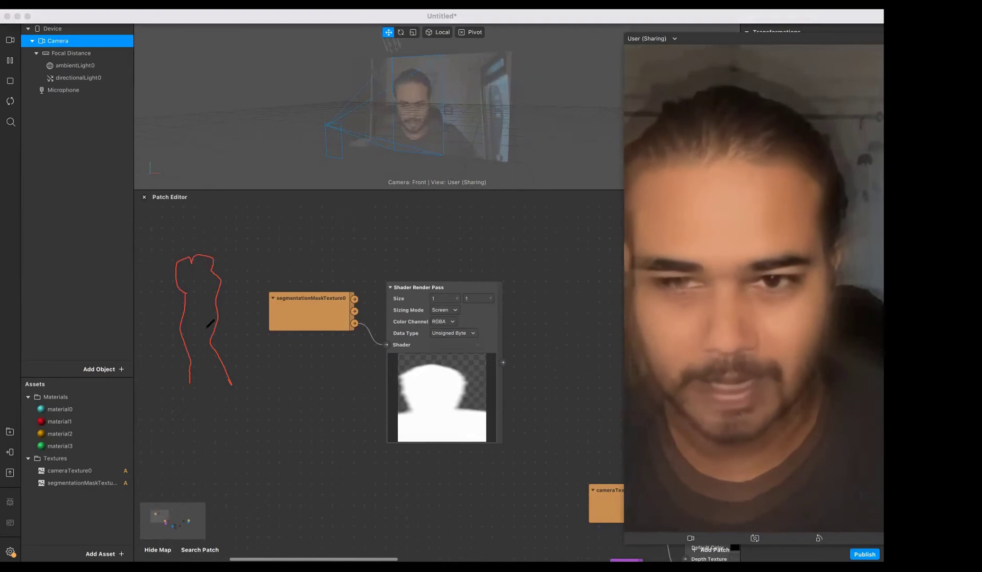
{"action": "left_click_drag", "start_coordinate": [187, 283], "coordinate": [167, 267]}
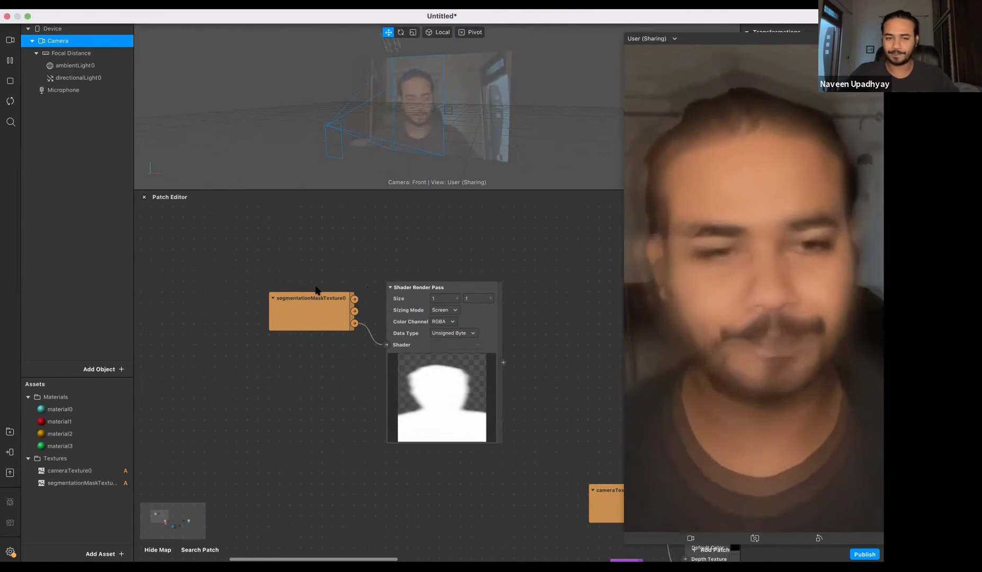
{"action": "scroll", "coordinate": [308, 362], "scroll_direction": "up", "scroll_amount": 2}
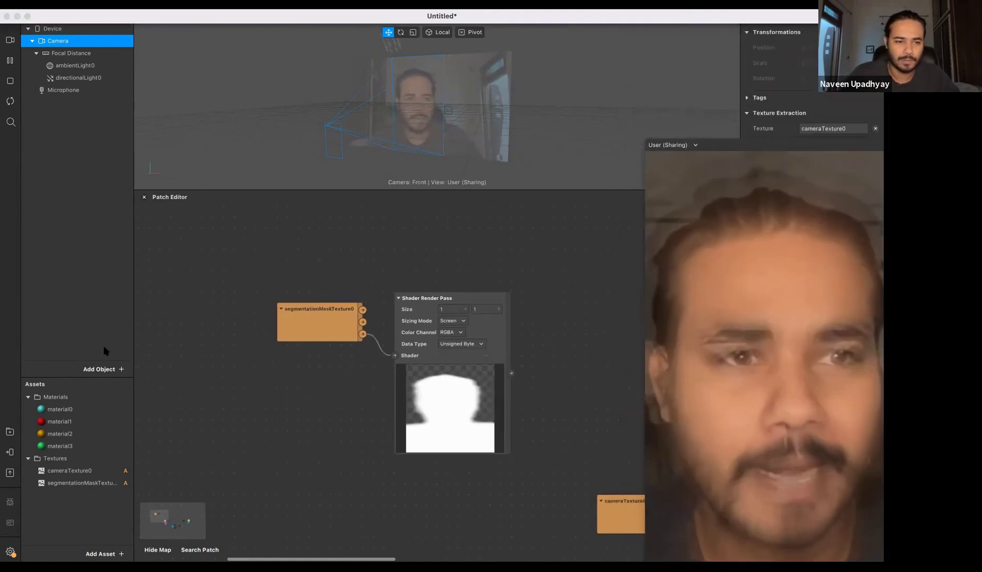
{"action": "left_click", "coordinate": [102, 372]}
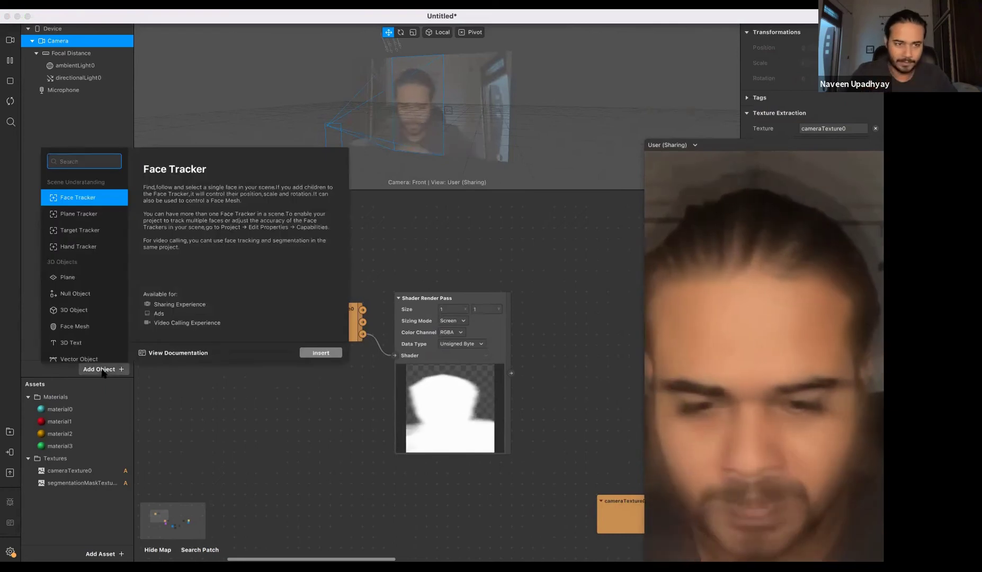
{"action": "type", "text": "canv"}
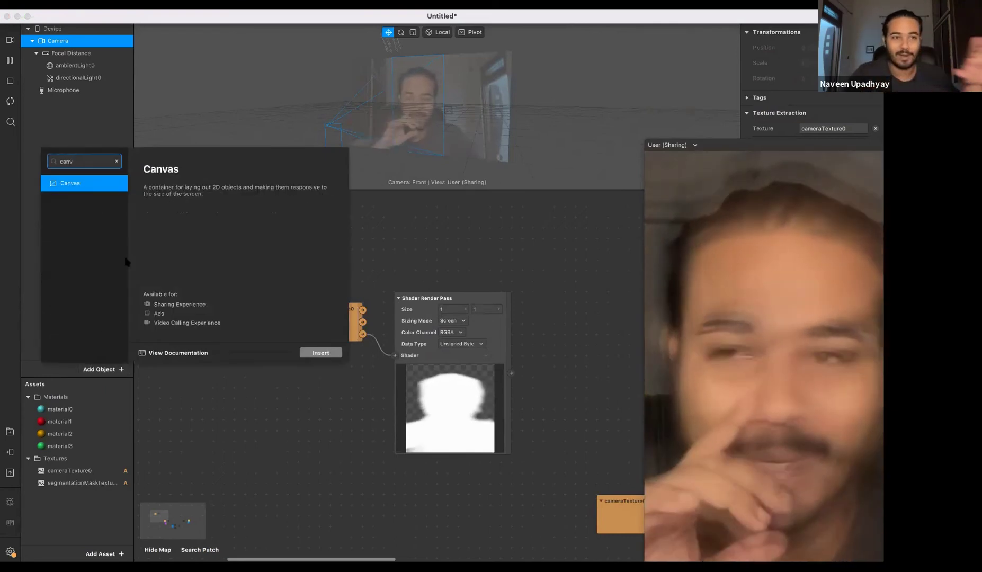
{"action": "left_click", "coordinate": [78, 83]}
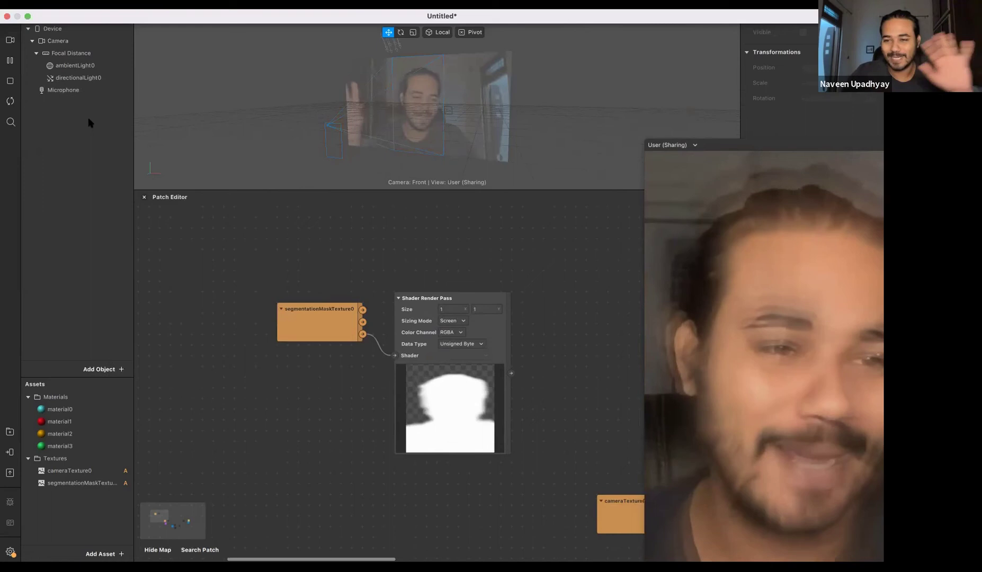
Step: Reposition the preview window and add a canvas object to the scene
{"action": "left_click", "coordinate": [764, 146]}
{"action": "left_click_drag", "start_coordinate": [764, 147], "coordinate": [667, 85]}
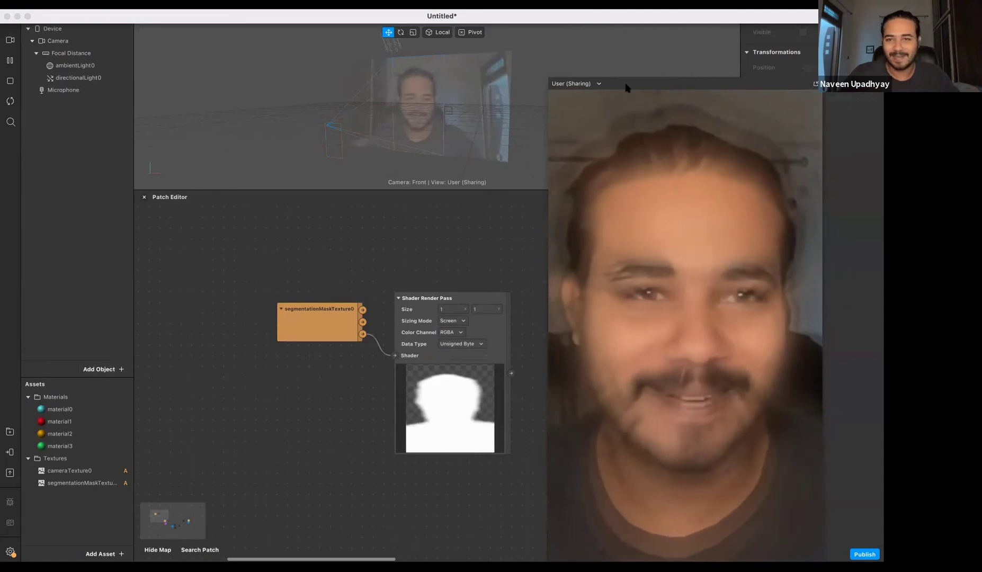
{"action": "left_click_drag", "start_coordinate": [624, 85], "coordinate": [727, 77]}
{"action": "left_click", "coordinate": [119, 369]}
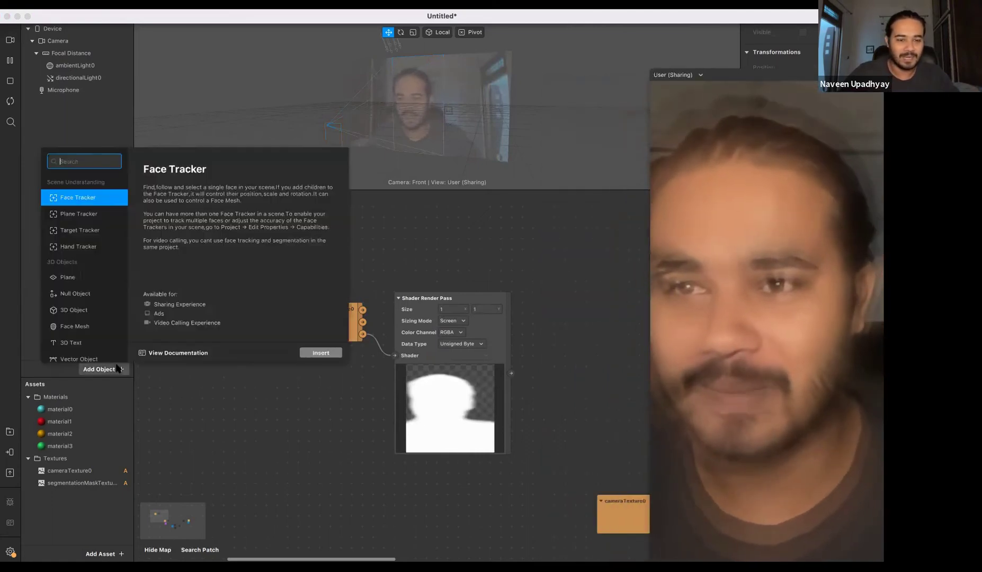
{"action": "type", "text": "canv"}
{"action": "key", "text": "Return"}
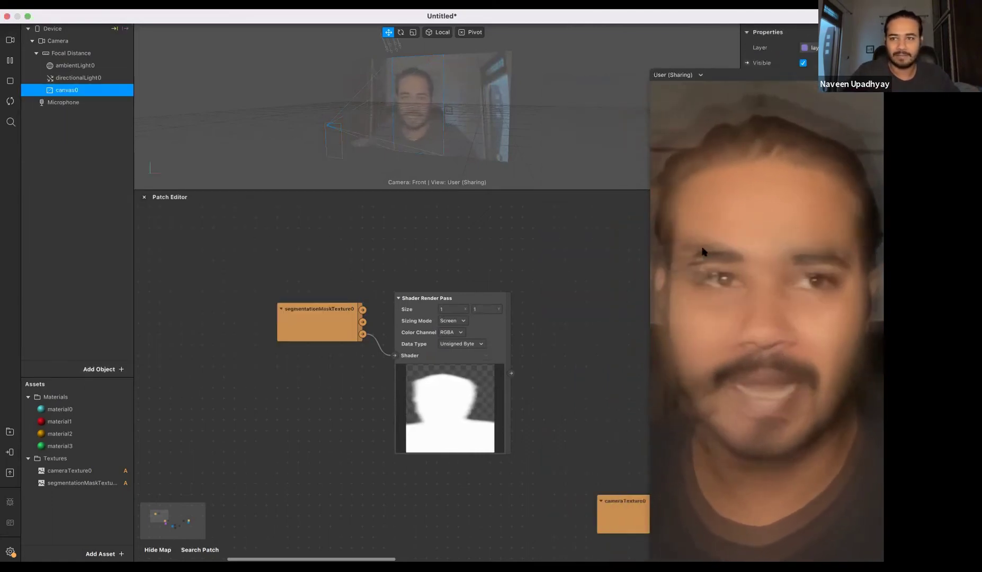
Step: Move the preview window off the properties and add a rectangle as a child of canvas0
{"action": "left_click_drag", "start_coordinate": [762, 78], "coordinate": [551, 114]}
{"action": "right_click", "coordinate": [108, 93]}
{"action": "mouse_move", "coordinate": [132, 101]}
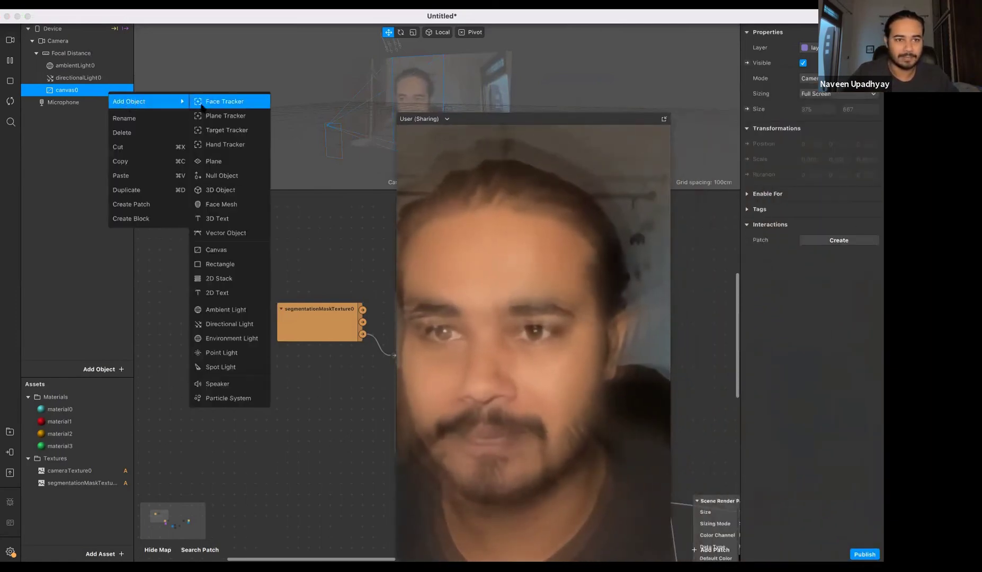
{"action": "left_click", "coordinate": [220, 264]}
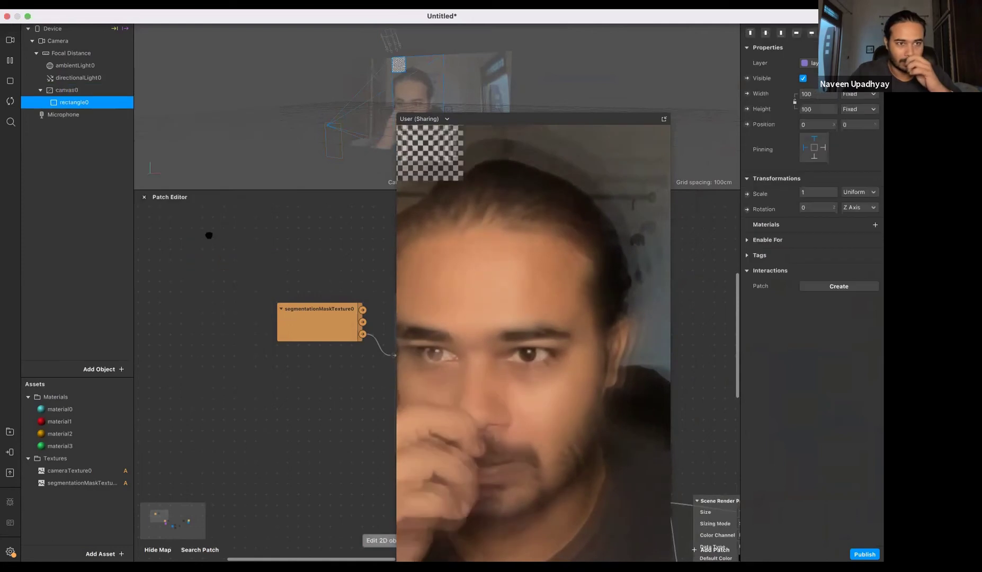
Step: Create a new material for rectangle0 and set its shader type to Flat
{"action": "left_click", "coordinate": [875, 224]}
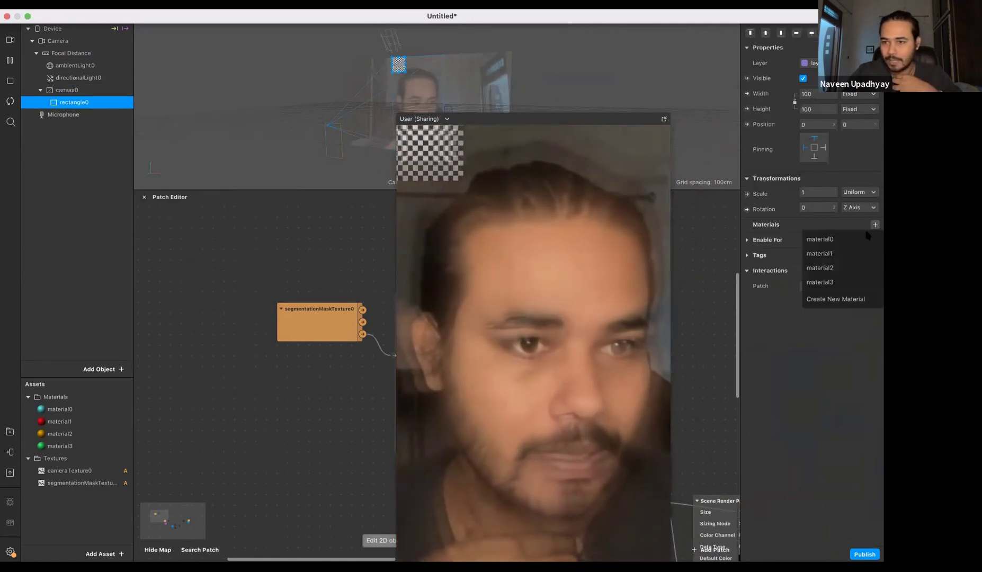
{"action": "left_click", "coordinate": [830, 298]}
{"action": "left_click", "coordinate": [821, 240]}
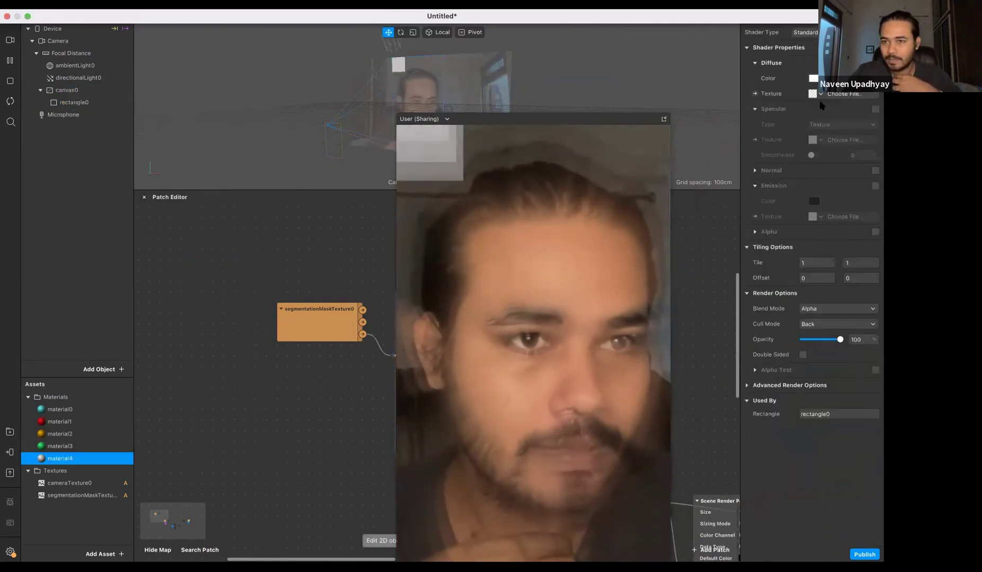
{"action": "left_click", "coordinate": [833, 33]}
{"action": "left_click", "coordinate": [832, 35]}
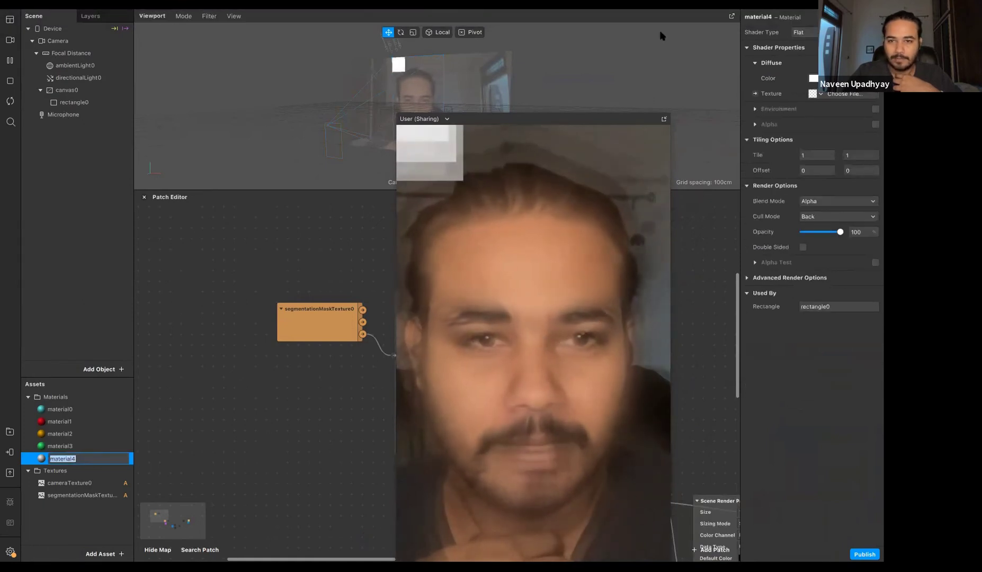
Step: Connect the Scene Render Pass output to the Device patch's screen output, with the preview window moved aside
{"action": "left_click_drag", "start_coordinate": [611, 115], "coordinate": [908, 37]}
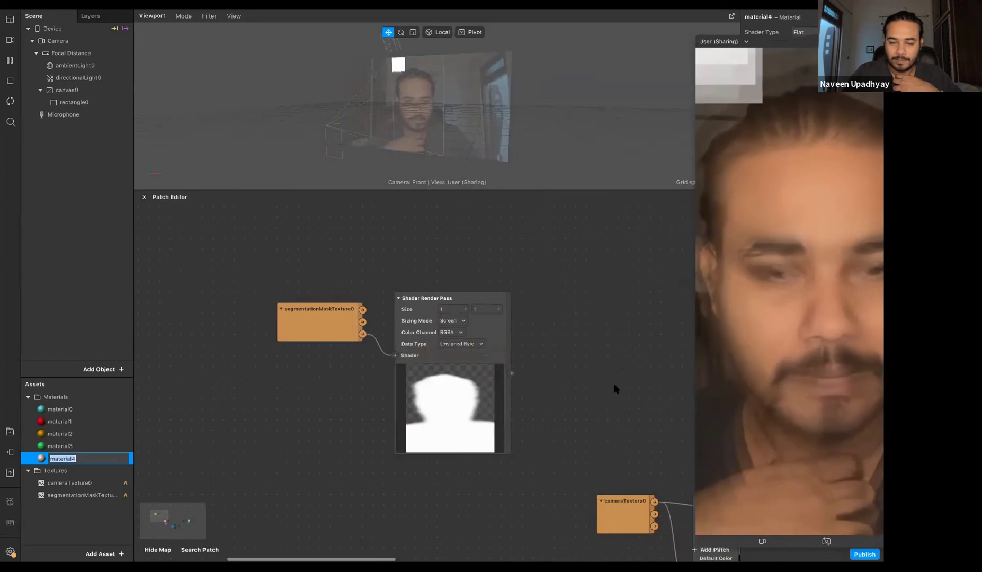
{"action": "scroll", "coordinate": [614, 385], "scroll_direction": "right", "scroll_amount": 2}
{"action": "scroll", "coordinate": [614, 385], "scroll_direction": "down", "scroll_amount": 2}
{"action": "scroll", "coordinate": [615, 389], "scroll_direction": "up", "scroll_amount": 2}
{"action": "scroll", "coordinate": [614, 389], "scroll_direction": "left", "scroll_amount": 2}
{"action": "scroll", "coordinate": [614, 390], "scroll_direction": "down", "scroll_amount": 3}
{"action": "scroll", "coordinate": [614, 389], "scroll_direction": "right", "scroll_amount": 3}
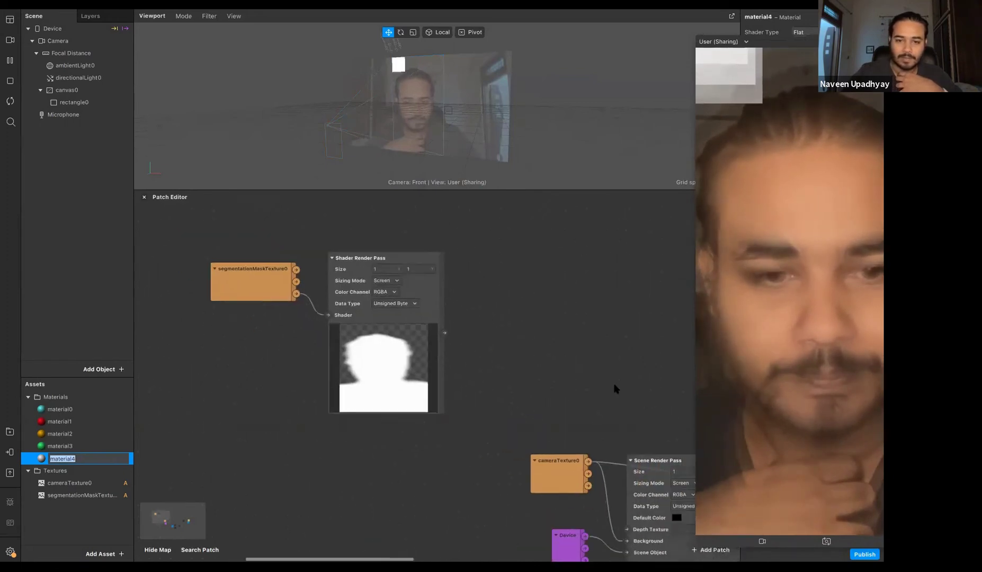
{"action": "scroll", "coordinate": [614, 389], "scroll_direction": "right", "scroll_amount": 5}
{"action": "scroll", "coordinate": [614, 389], "scroll_direction": "down", "scroll_amount": 2}
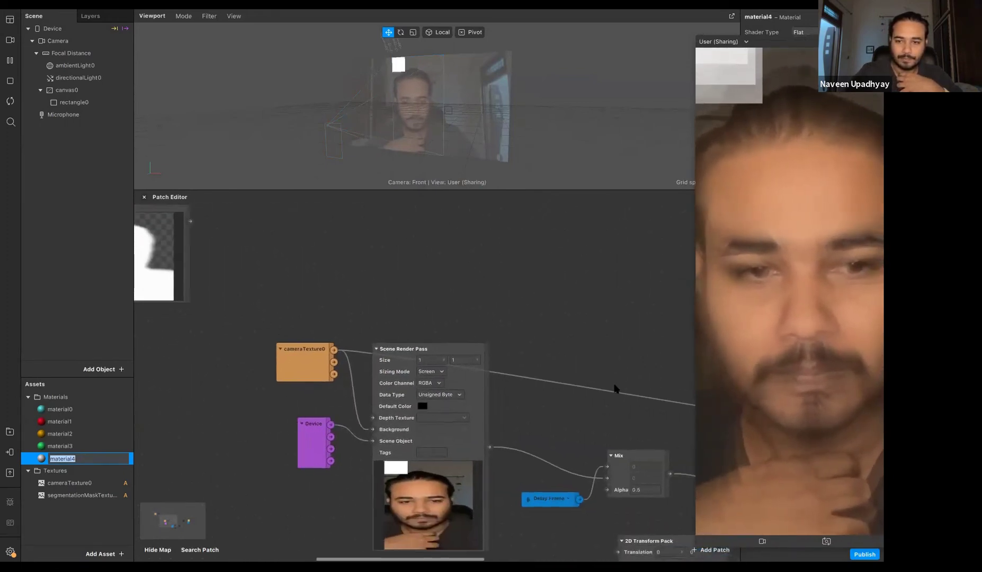
{"action": "scroll", "coordinate": [427, 324], "scroll_direction": "right", "scroll_amount": 5}
{"action": "scroll", "coordinate": [428, 324], "scroll_direction": "down", "scroll_amount": 2}
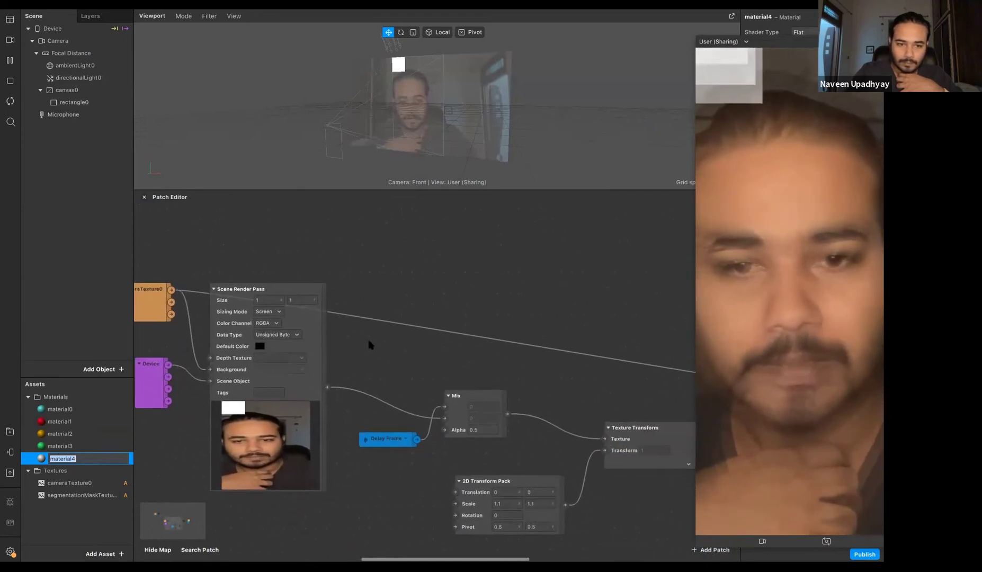
{"action": "scroll", "coordinate": [366, 333], "scroll_direction": "right", "scroll_amount": 4}
{"action": "scroll", "coordinate": [366, 333], "scroll_direction": "up", "scroll_amount": 1}
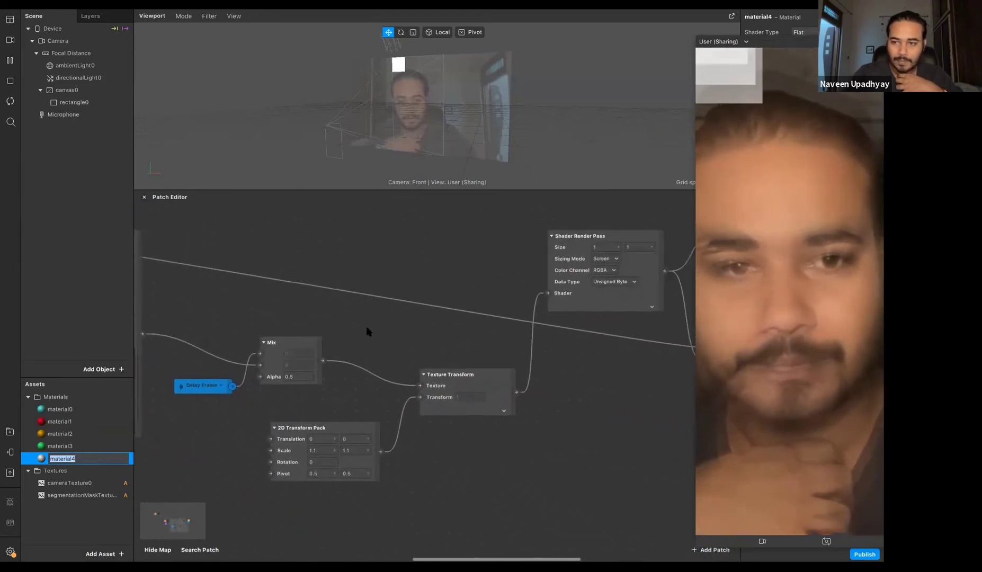
{"action": "scroll", "coordinate": [468, 365], "scroll_direction": "right", "scroll_amount": 10}
{"action": "scroll", "coordinate": [469, 366], "scroll_direction": "down", "scroll_amount": 2}
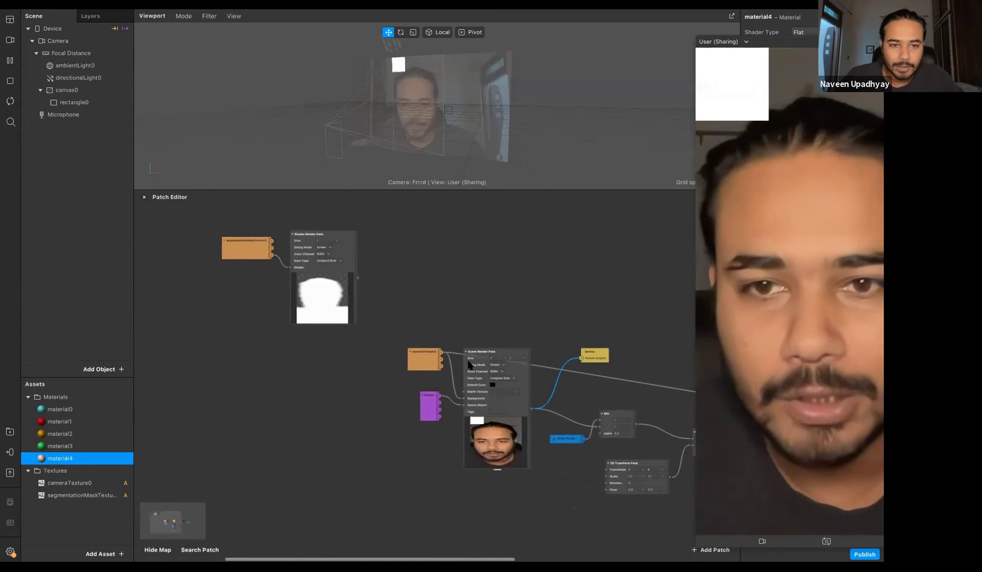
Step: Delete the Shader Render Pass fed by segmentationMaskTexture0 and move the mask texture patch close to cameraTexture0
{"action": "scroll", "coordinate": [489, 353], "scroll_direction": "left", "scroll_amount": 10}
{"action": "scroll", "coordinate": [489, 354], "scroll_direction": "up", "scroll_amount": 6}
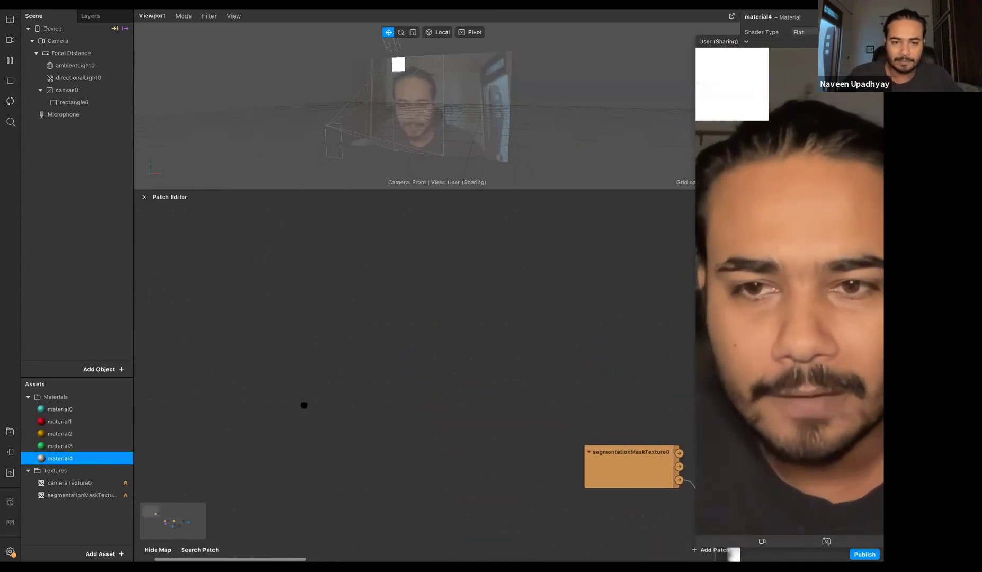
{"action": "scroll", "coordinate": [312, 403], "scroll_direction": "right", "scroll_amount": 5}
{"action": "scroll", "coordinate": [311, 403], "scroll_direction": "down", "scroll_amount": 3}
{"action": "scroll", "coordinate": [401, 399], "scroll_direction": "up", "scroll_amount": 4}
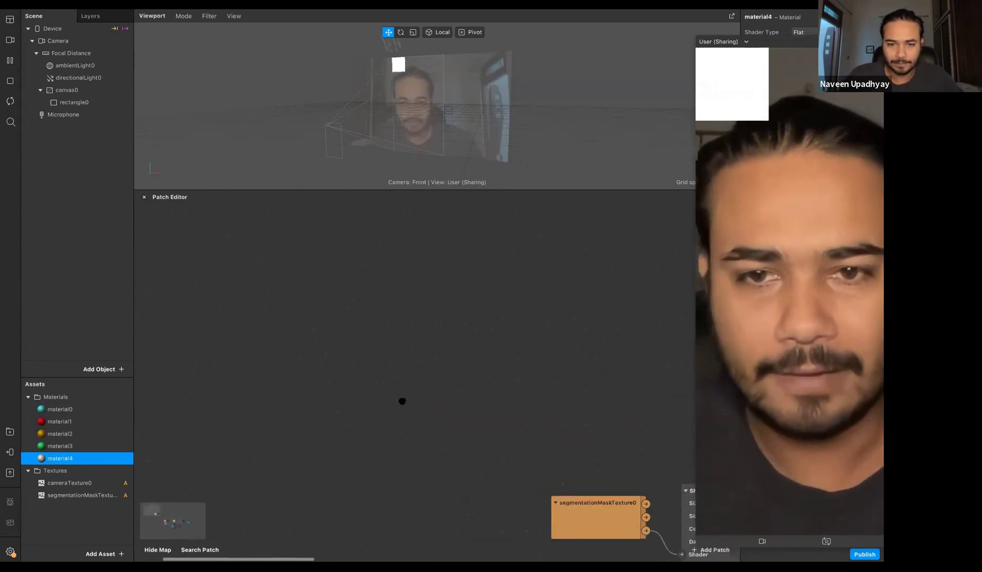
{"action": "scroll", "coordinate": [482, 399], "scroll_direction": "right", "scroll_amount": 3}
{"action": "scroll", "coordinate": [482, 399], "scroll_direction": "down", "scroll_amount": 2}
{"action": "scroll", "coordinate": [483, 399], "scroll_direction": "right", "scroll_amount": 10}
{"action": "scroll", "coordinate": [482, 398], "scroll_direction": "down", "scroll_amount": 8}
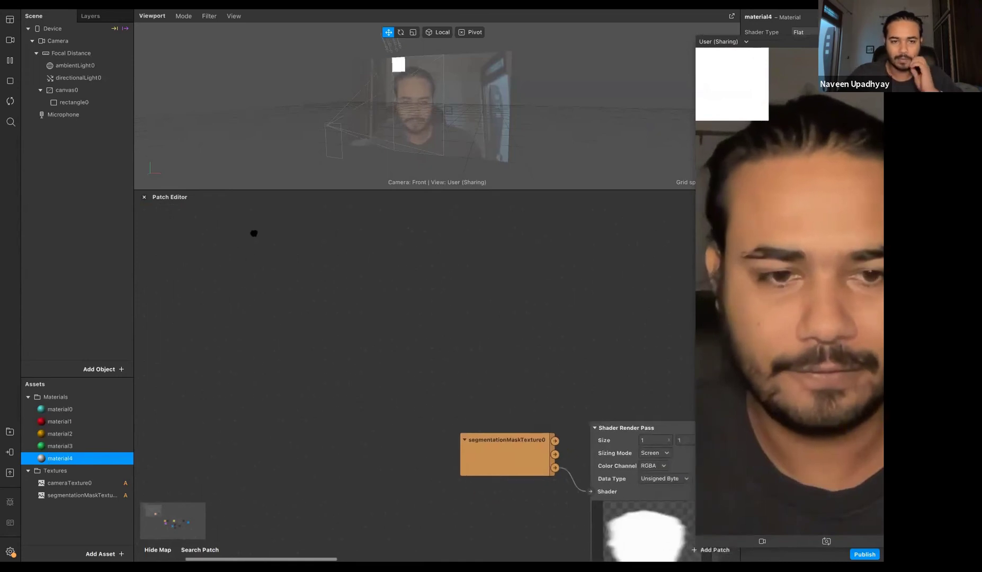
{"action": "left_click", "coordinate": [402, 249]}
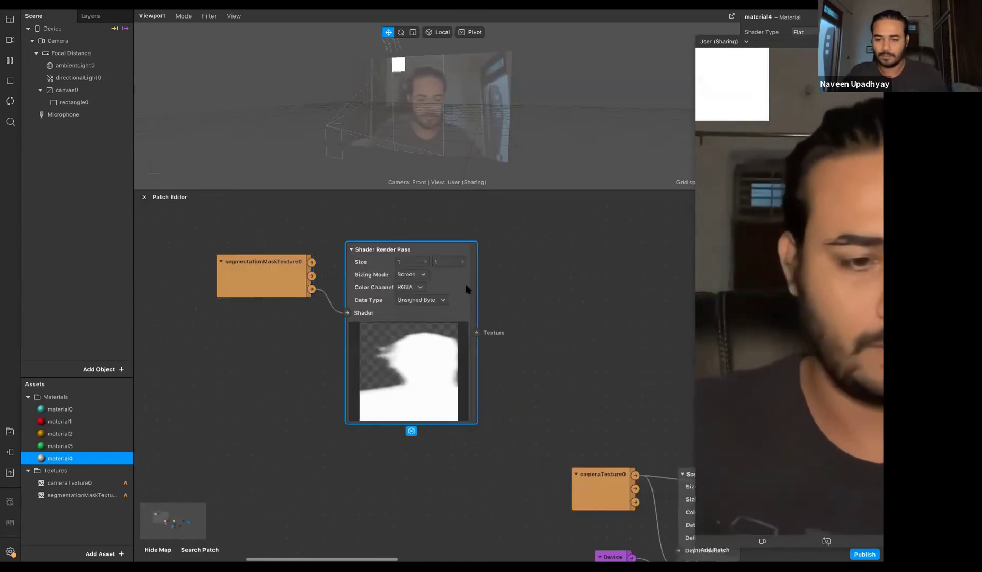
{"action": "key", "text": "Delete"}
{"action": "left_click_drag", "start_coordinate": [220, 265], "coordinate": [423, 526]}
{"action": "left_click", "coordinate": [314, 285]}
Step: Add rectangle0 from the scene as a patch in an empty area of the patch graph
{"action": "scroll", "coordinate": [314, 285], "scroll_direction": "up", "scroll_amount": 3}
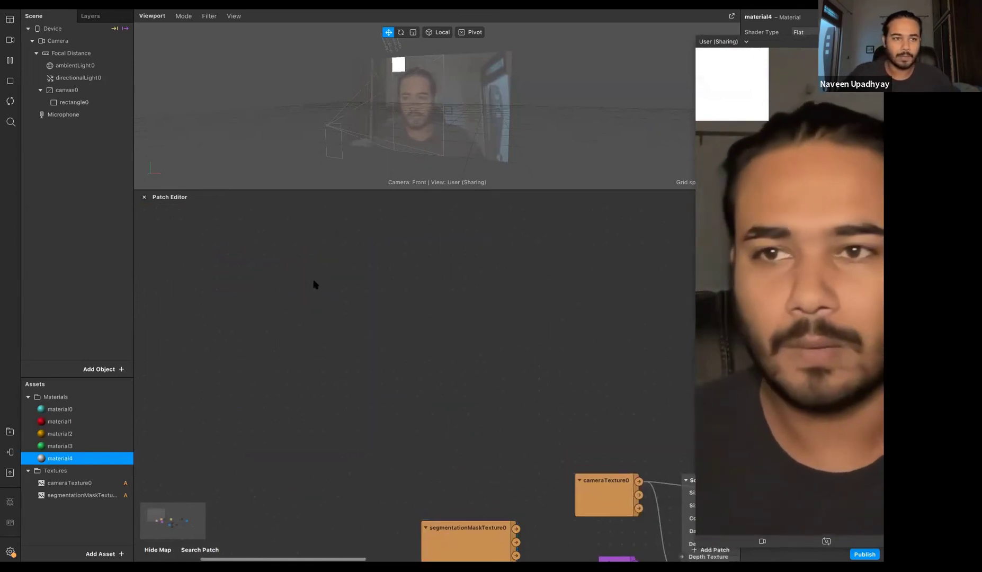
{"action": "scroll", "coordinate": [313, 284], "scroll_direction": "left", "scroll_amount": 2}
{"action": "left_click_drag", "start_coordinate": [87, 107], "coordinate": [275, 302]}
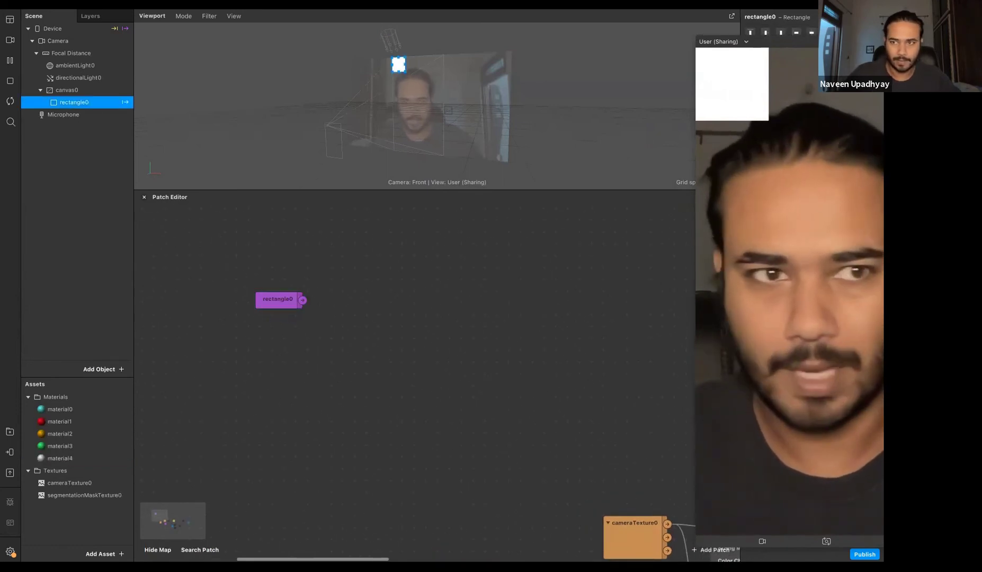
Step: Set the sizing of rectangle0's width and height to Relative
{"action": "left_click_drag", "start_coordinate": [797, 42], "coordinate": [360, 47]}
{"action": "left_click", "coordinate": [858, 94]}
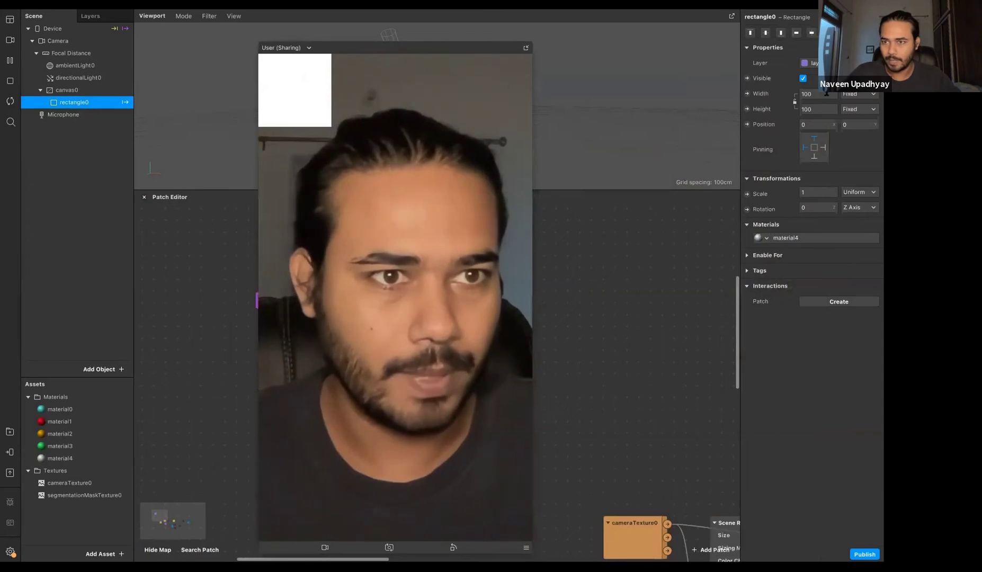
{"action": "left_click", "coordinate": [818, 108]}
{"action": "left_click", "coordinate": [817, 124]}
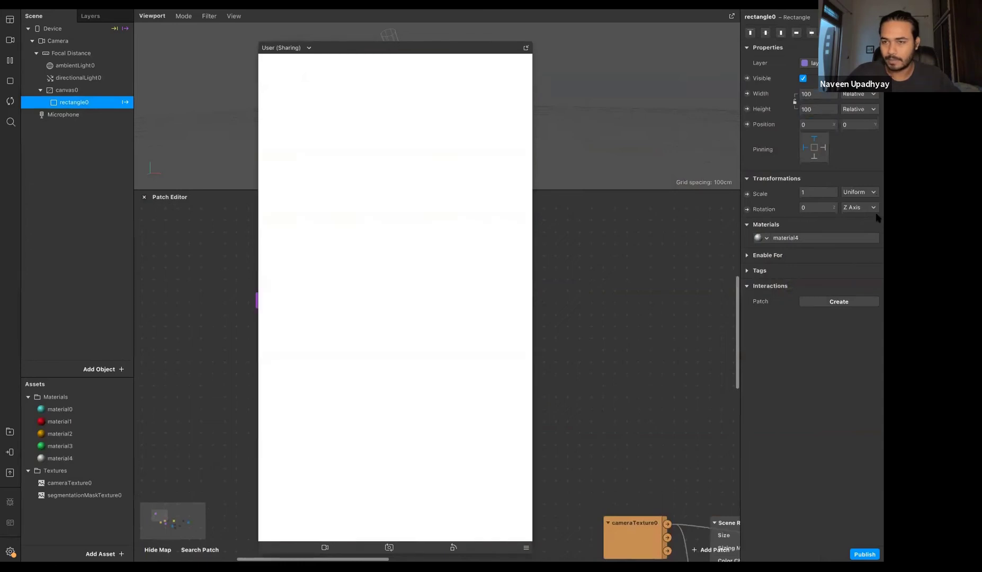
Step: Assign segmentationMaskTexture0 as the diffuse texture of rectangle0's material4
{"action": "left_click", "coordinate": [785, 238]}
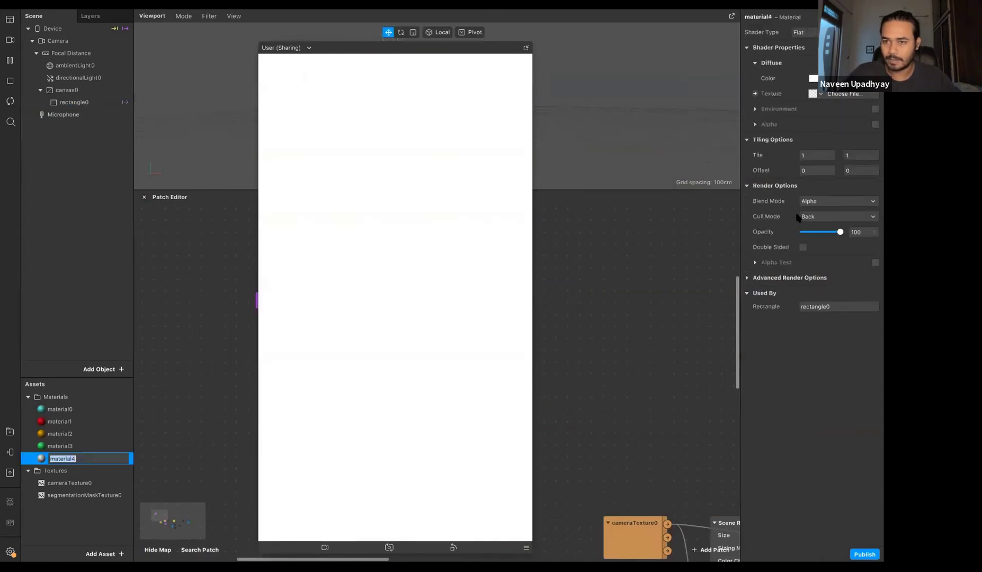
{"action": "left_click", "coordinate": [823, 95]}
{"action": "left_click", "coordinate": [826, 124]}
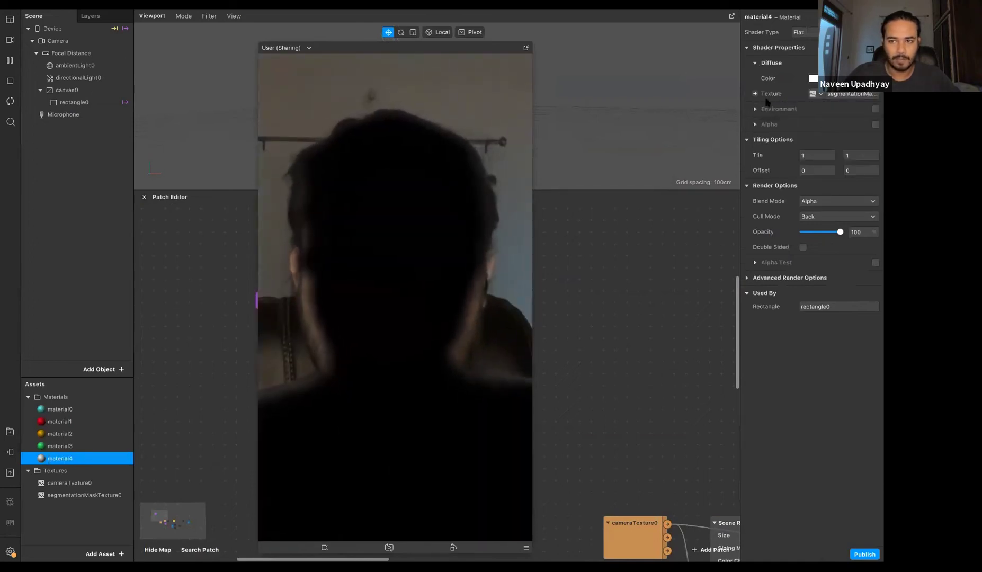
Step: Create a patch for material4's diffuse texture, with the preview window moved aside
{"action": "left_click_drag", "start_coordinate": [429, 49], "coordinate": [877, 127]}
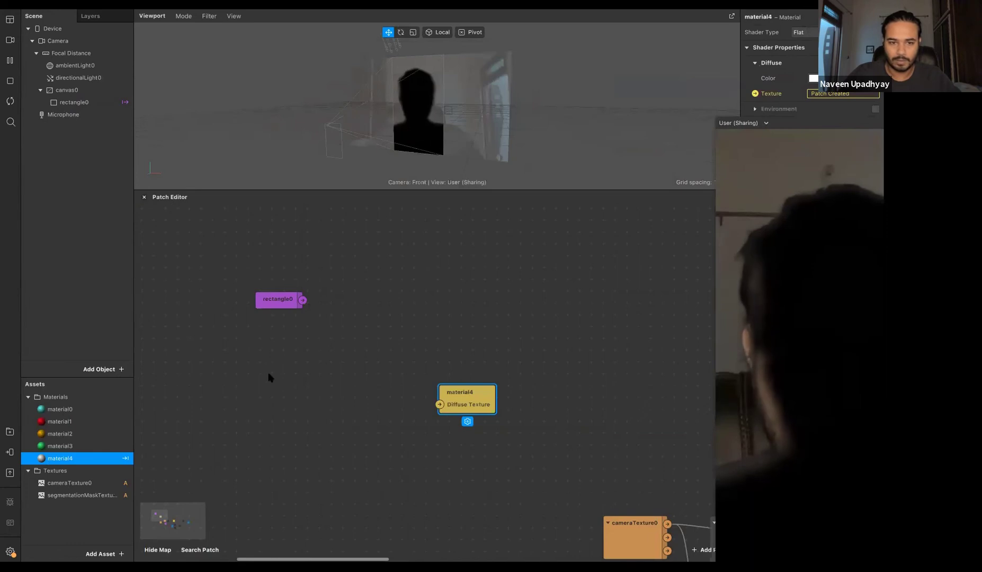
{"action": "left_click_drag", "start_coordinate": [443, 416], "coordinate": [443, 416]}
{"action": "left_click", "coordinate": [340, 439]}
Step: Move segmentationMaskTexture0 beside the material4 patch and connect its alpha output to Diffuse Texture
{"action": "left_click_drag", "start_coordinate": [74, 495], "coordinate": [311, 436]}
{"action": "scroll", "coordinate": [528, 425], "scroll_direction": "down", "scroll_amount": 5}
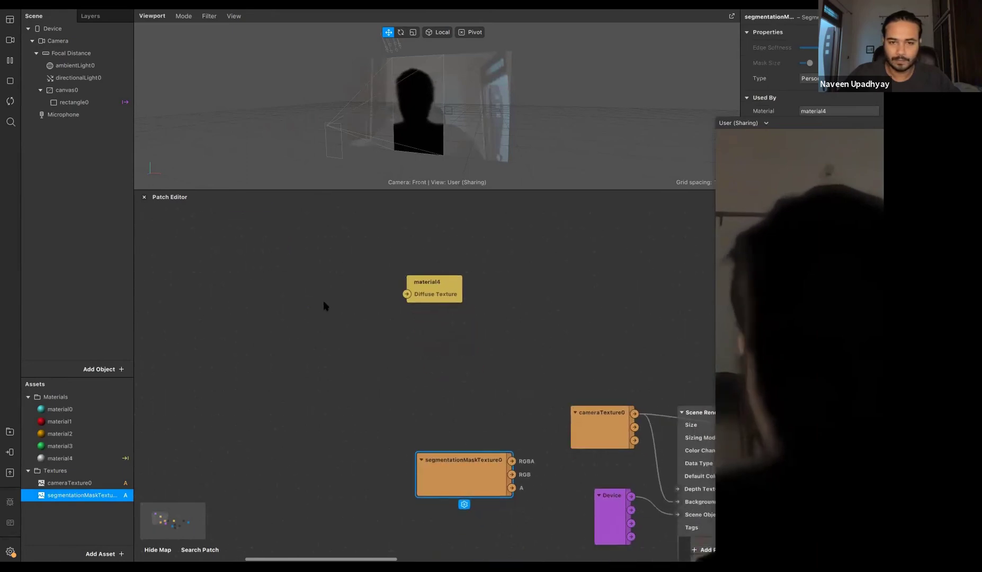
{"action": "scroll", "coordinate": [451, 360], "scroll_direction": "down", "scroll_amount": 2}
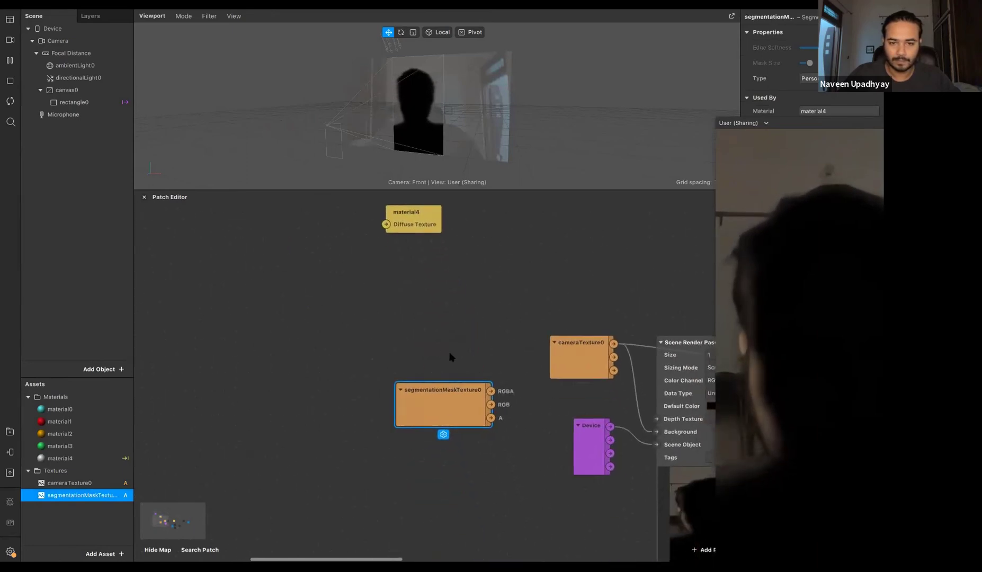
{"action": "left_click_drag", "start_coordinate": [452, 376], "coordinate": [333, 282]}
{"action": "scroll", "coordinate": [473, 341], "scroll_direction": "up", "scroll_amount": 5}
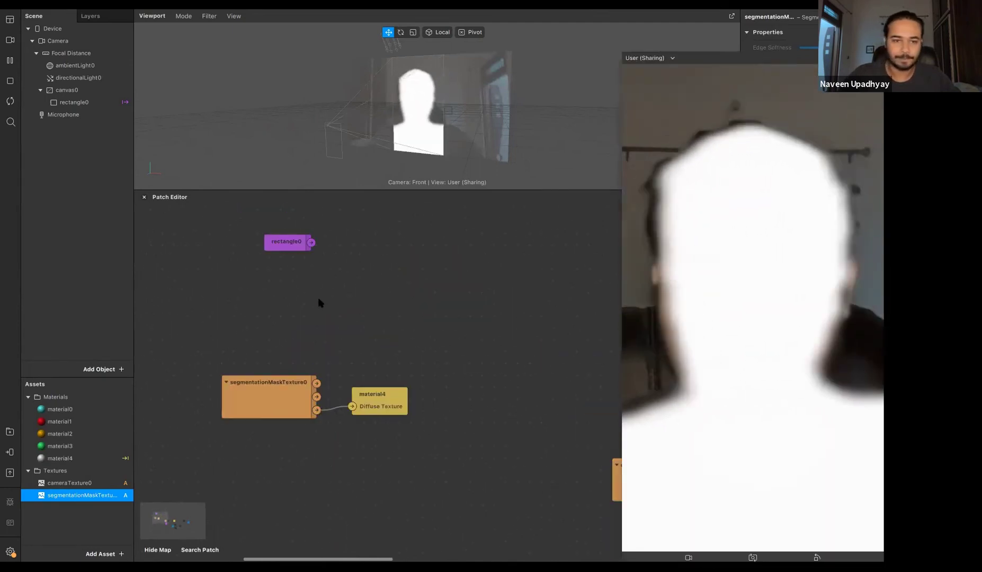
Step: Move the rectangle0 patch directly above the segmentationMaskTexture0 patch
{"action": "scroll", "coordinate": [320, 302], "scroll_direction": "up", "scroll_amount": 3}
{"action": "scroll", "coordinate": [317, 328], "scroll_direction": "up", "scroll_amount": 3}
{"action": "left_click_drag", "start_coordinate": [327, 299], "coordinate": [281, 420]}
Step: Add a Scene Render Pass patch and place it above the rectangle0 and material4 patches
{"action": "left_click", "coordinate": [267, 271]}
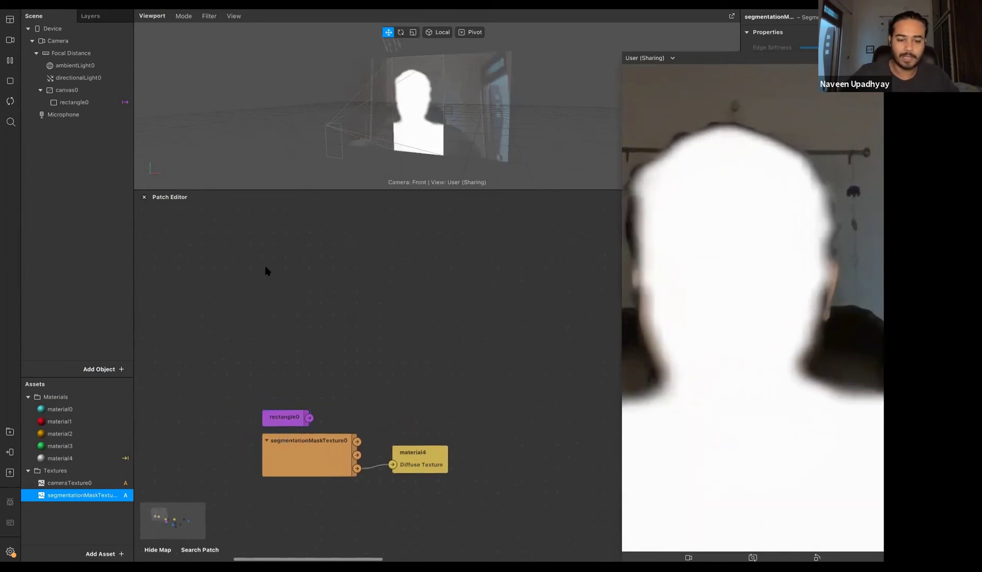
{"action": "double_click", "coordinate": [266, 271]}
{"action": "type", "text": "sce"}
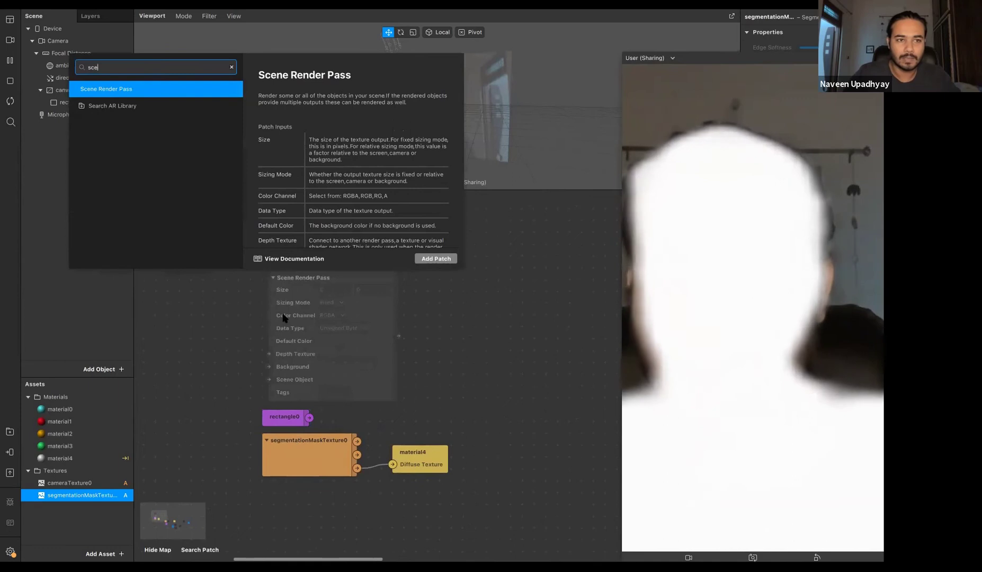
{"action": "key", "text": "Return"}
{"action": "left_click_drag", "start_coordinate": [303, 338], "coordinate": [382, 266]}
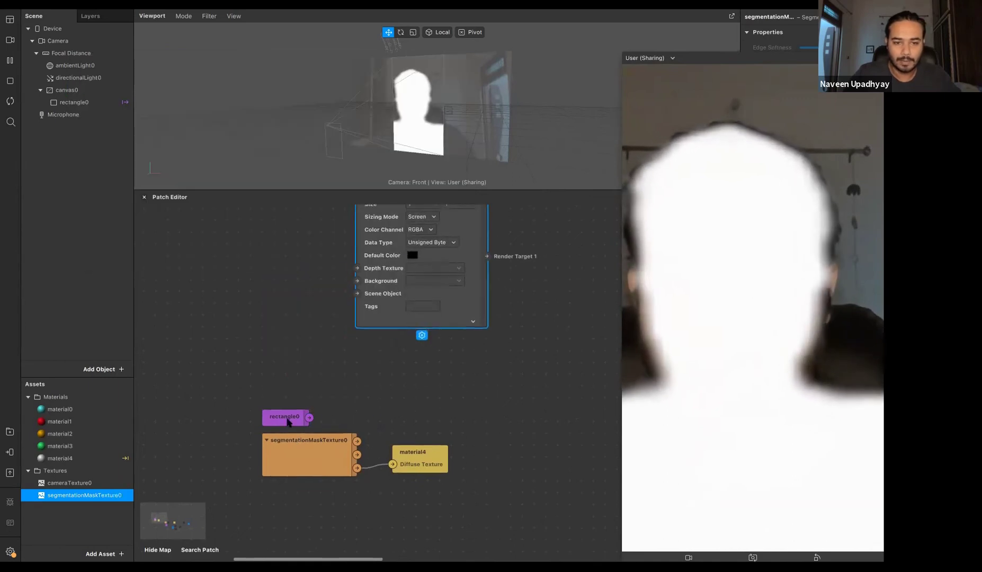
Step: Move the rectangle0 patch beside the Scene Render Pass, connect it to Scene Object, and expand the pass's texture preview
{"action": "left_click_drag", "start_coordinate": [286, 422], "coordinate": [287, 307]}
{"action": "scroll", "coordinate": [287, 305], "scroll_direction": "up", "scroll_amount": 3}
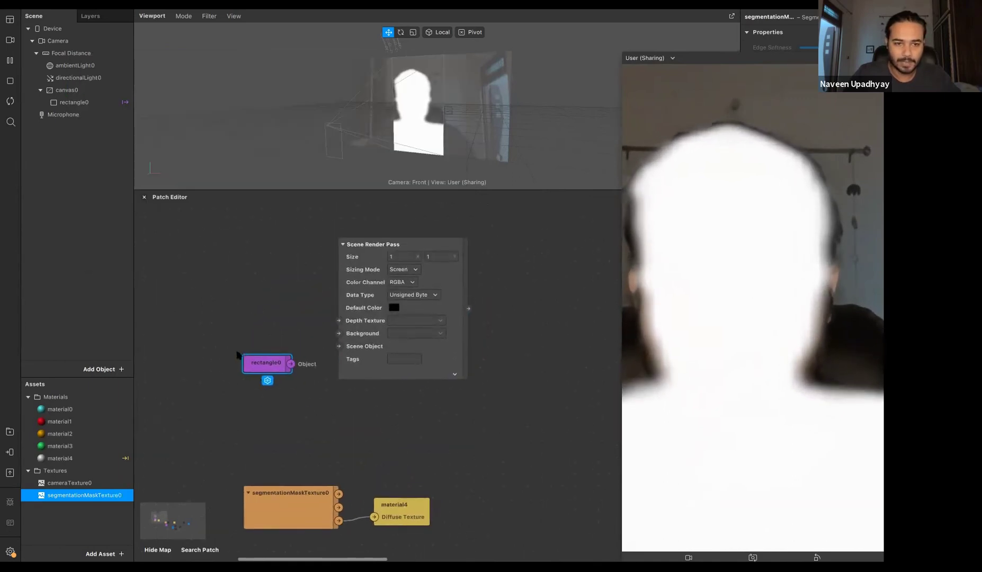
{"action": "scroll", "coordinate": [238, 355], "scroll_direction": "up", "scroll_amount": 2}
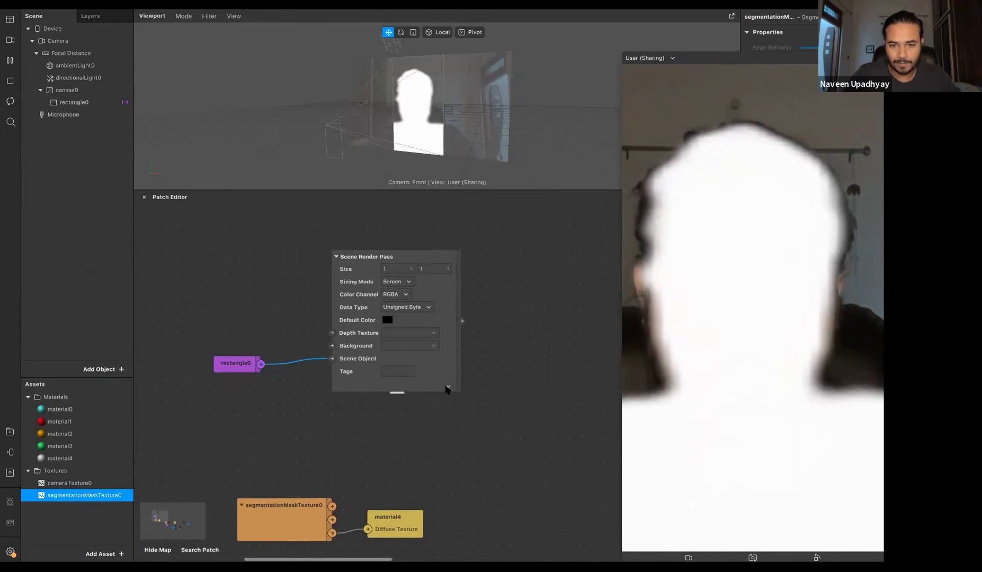
{"action": "left_click", "coordinate": [447, 387]}
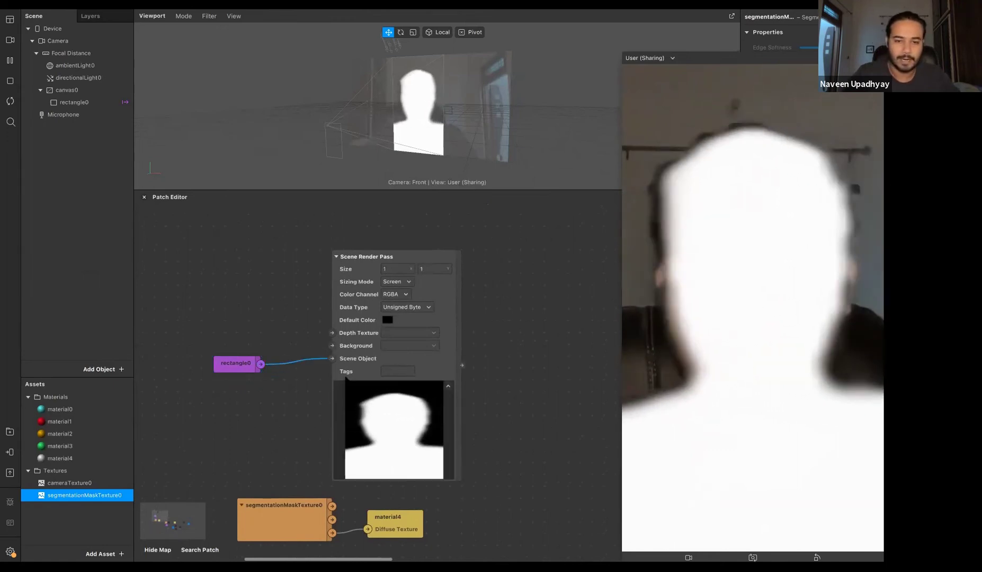
{"action": "scroll", "coordinate": [228, 269], "scroll_direction": "up", "scroll_amount": 3}
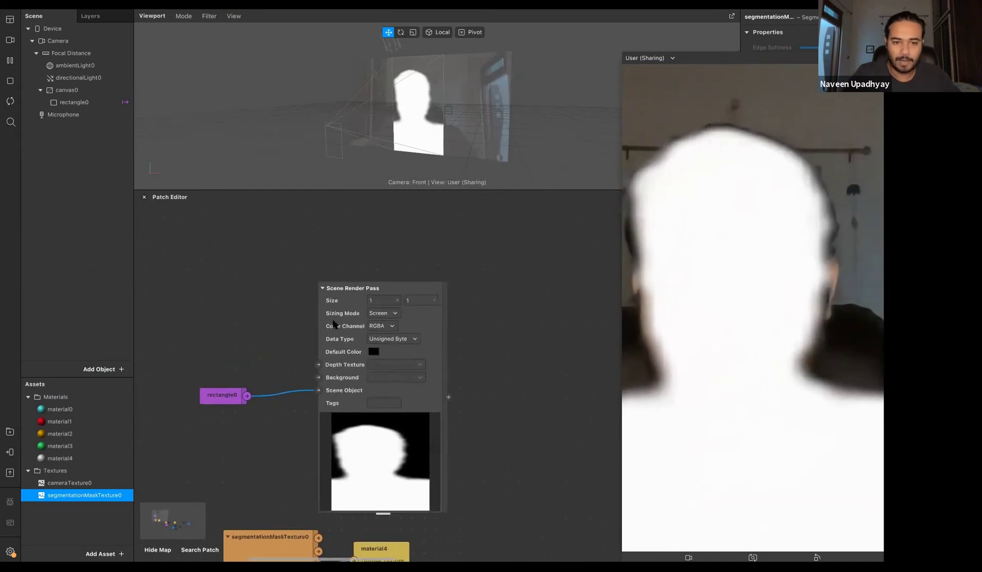
Step: Reposition the rectangle0 and Scene Render Pass patches and set the pass's Default Color to 0% opacity
{"action": "left_click_drag", "start_coordinate": [220, 395], "coordinate": [220, 277]}
{"action": "left_click_drag", "start_coordinate": [365, 288], "coordinate": [318, 217]}
{"action": "scroll", "coordinate": [319, 218], "scroll_direction": "right", "scroll_amount": 1}
{"action": "scroll", "coordinate": [314, 324], "scroll_direction": "right", "scroll_amount": 3}
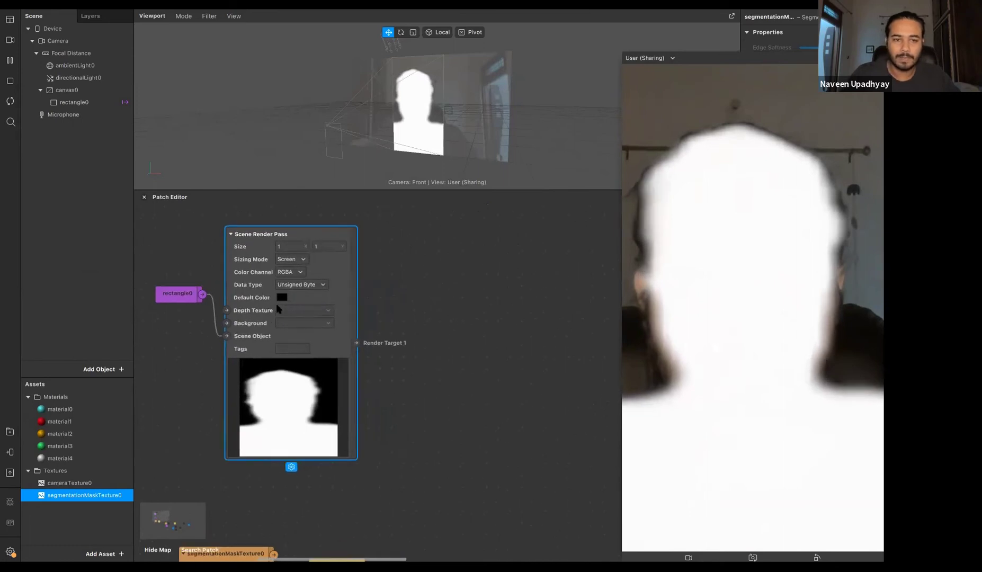
{"action": "scroll", "coordinate": [288, 236], "scroll_direction": "right", "scroll_amount": 1}
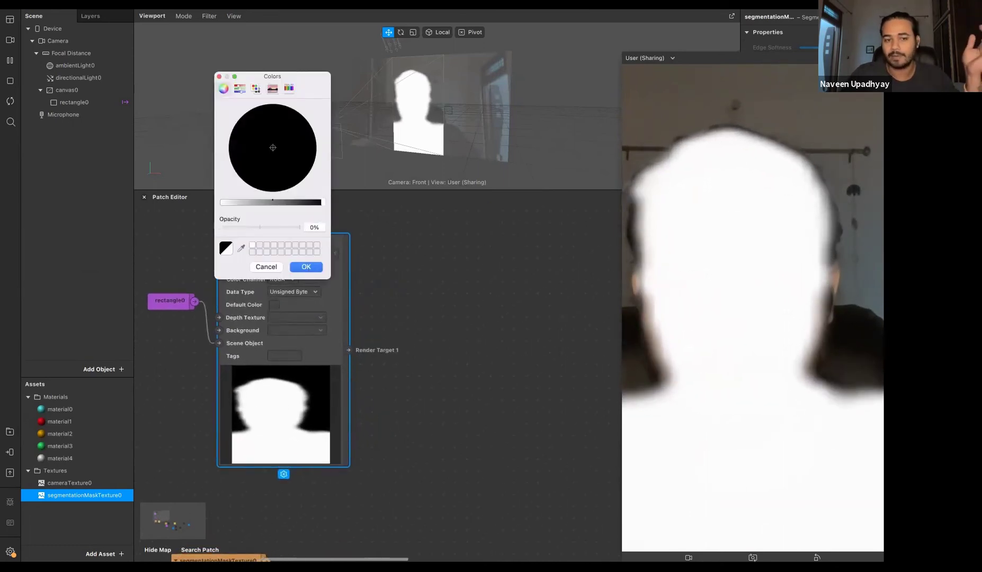
{"action": "key", "text": "Return"}
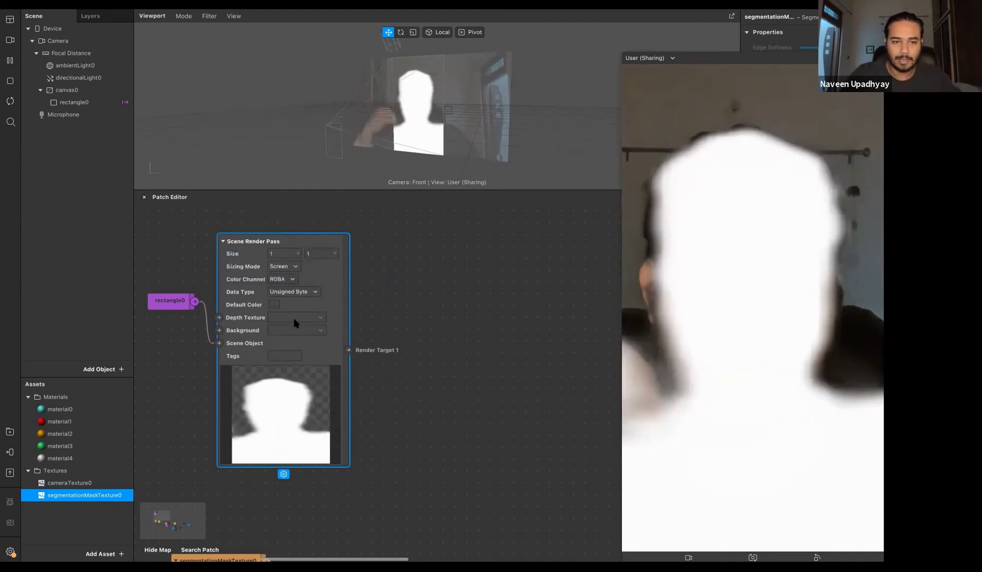
Step: Shift the Scene Render Pass up to line up with rectangle0 and add a Mix patch beside it
{"action": "left_click_drag", "start_coordinate": [301, 307], "coordinate": [300, 271]}
{"action": "left_click", "coordinate": [419, 361]}
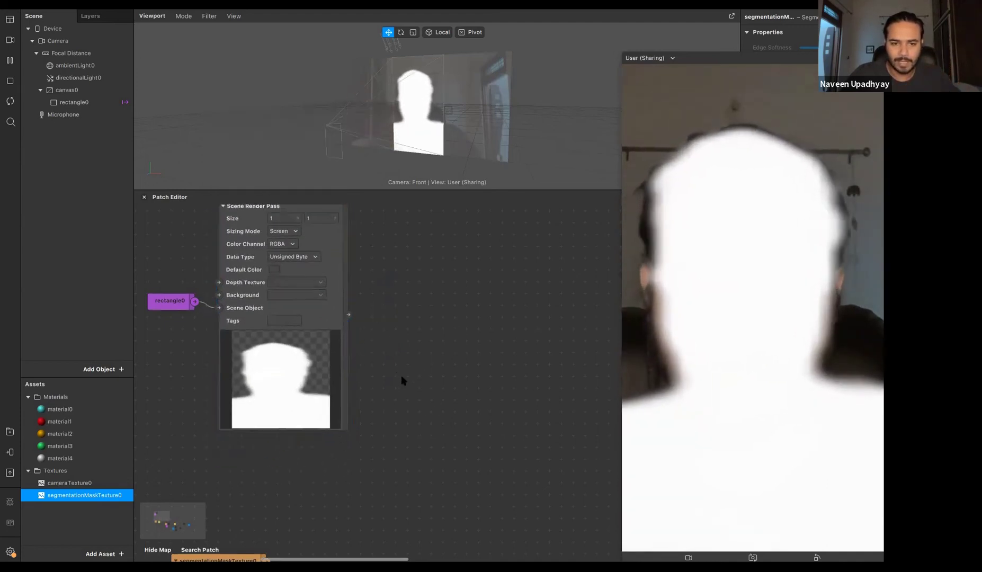
{"action": "scroll", "coordinate": [286, 381], "scroll_direction": "up", "scroll_amount": 3}
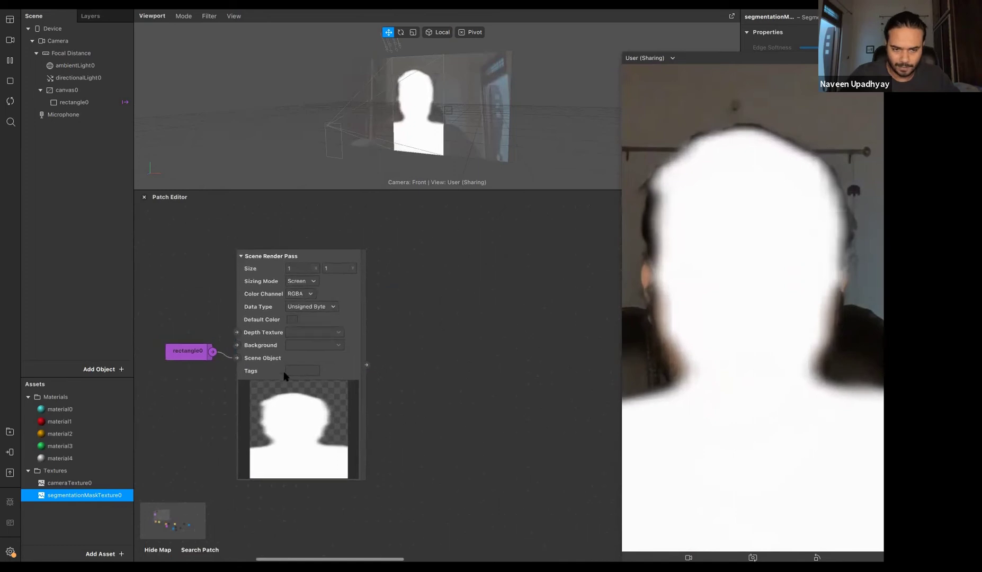
{"action": "scroll", "coordinate": [274, 385], "scroll_direction": "down", "scroll_amount": 5}
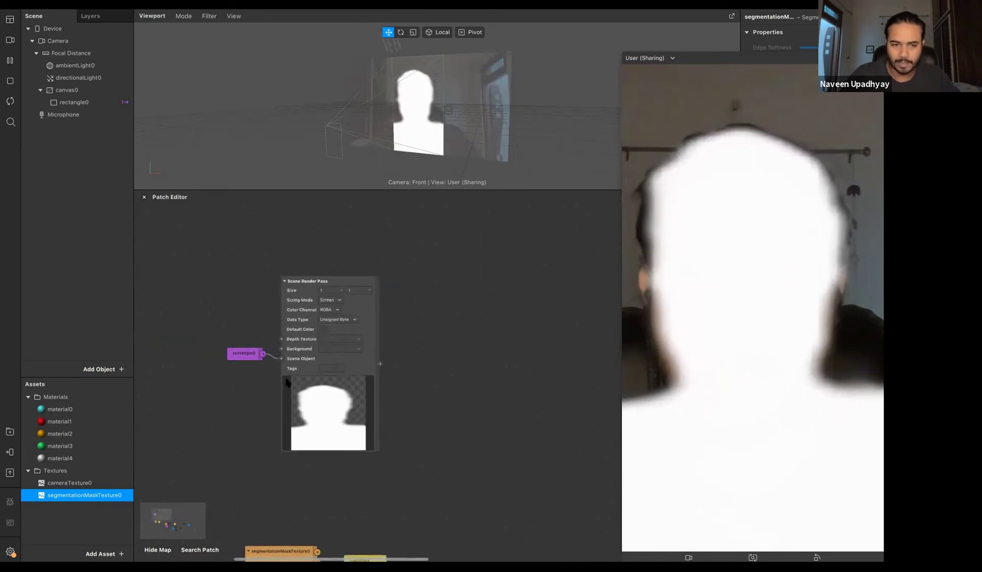
{"action": "scroll", "coordinate": [329, 336], "scroll_direction": "right", "scroll_amount": 3}
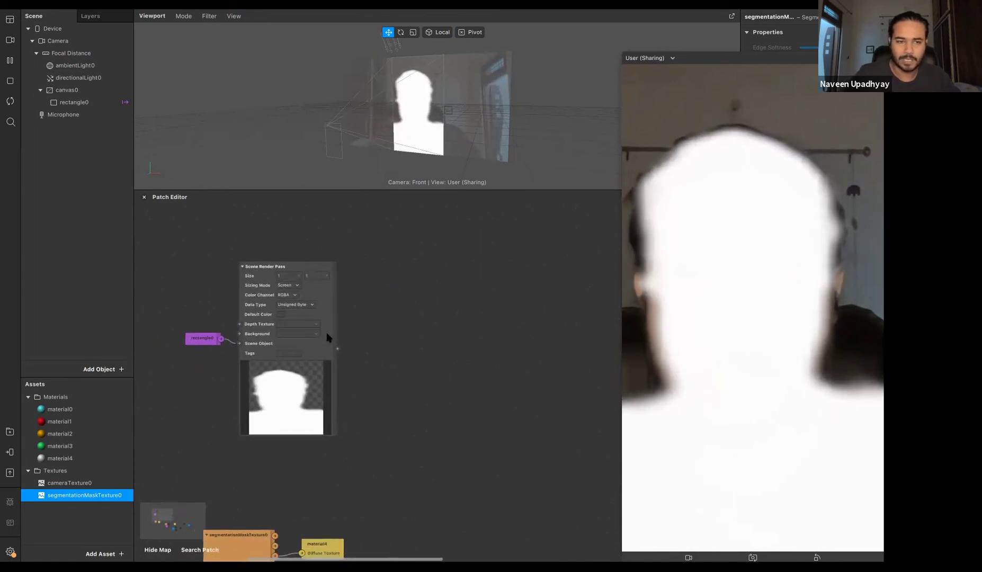
{"action": "left_click", "coordinate": [327, 337]}
{"action": "type", "text": "mix"}
{"action": "key", "text": "Return"}
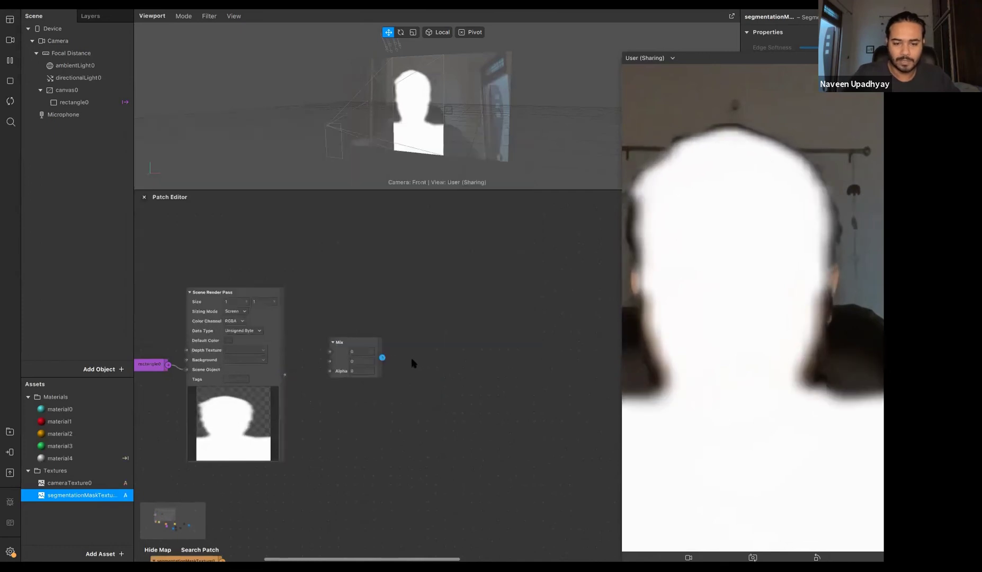
Step: Add a Shader Render Pass patch driven by the Mix patch's output
{"action": "left_click_drag", "start_coordinate": [413, 363], "coordinate": [413, 363]}
{"action": "type", "text": "sha"}
{"action": "key", "text": "Down"}
{"action": "key", "text": "Down"}
{"action": "key", "text": "Return"}
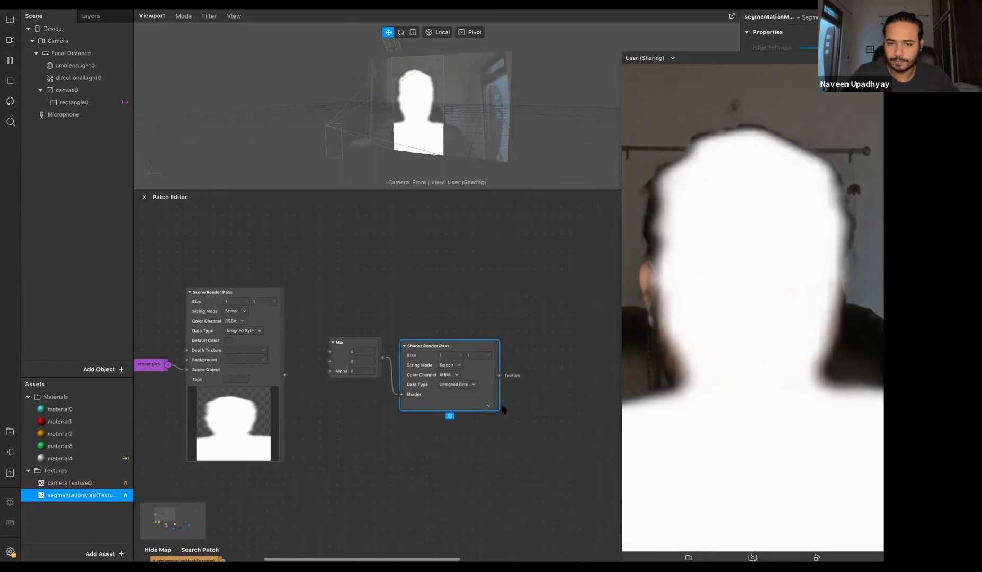
Step: Add a Delay Frame patch fed by the Shader Render Pass, move it closer, and expand its texture preview
{"action": "left_click_drag", "start_coordinate": [537, 361], "coordinate": [536, 361]}
{"action": "type", "text": "del"}
{"action": "key", "text": "Down"}
{"action": "key", "text": "Down"}
{"action": "key", "text": "Return"}
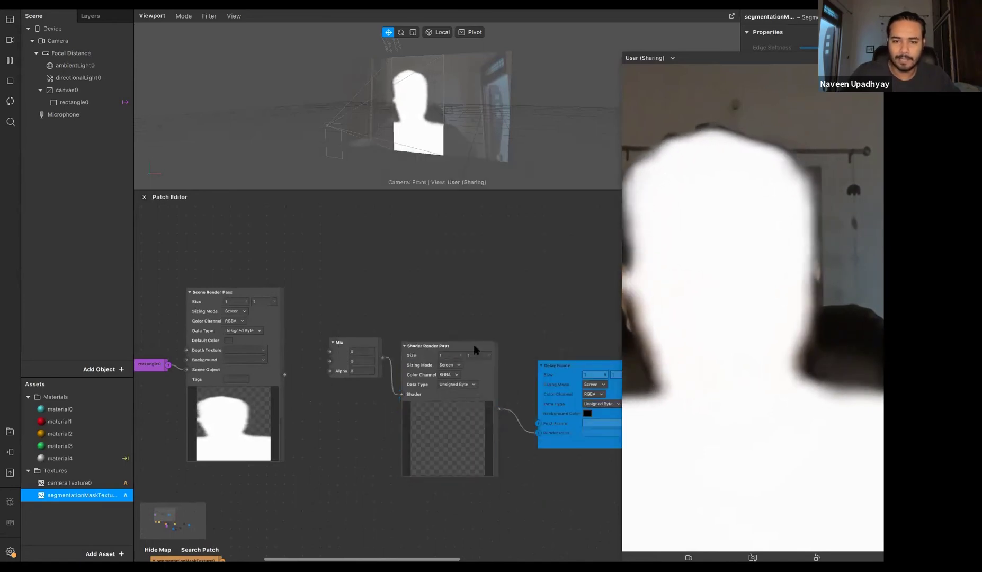
{"action": "scroll", "coordinate": [561, 414], "scroll_direction": "right", "scroll_amount": 2}
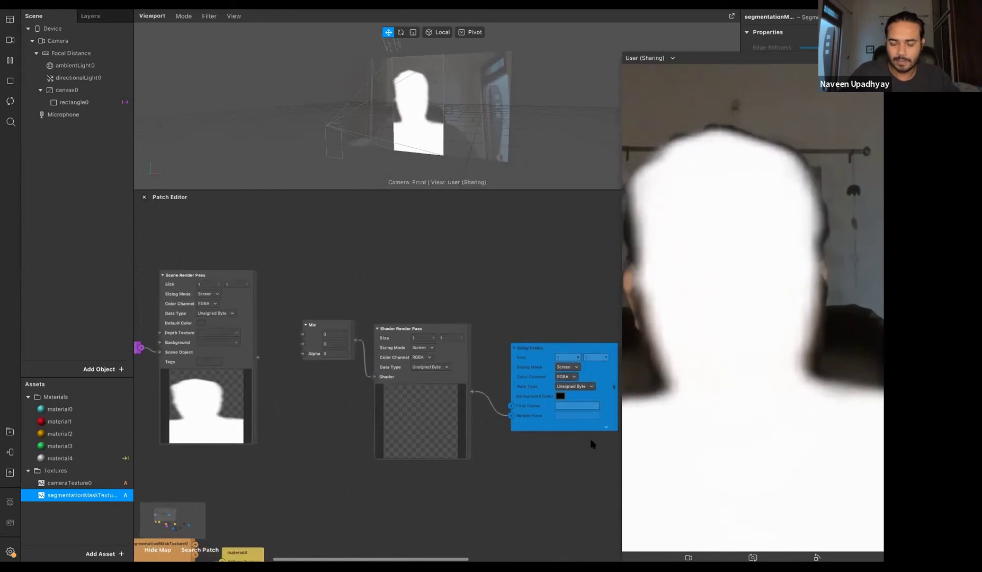
{"action": "left_click_drag", "start_coordinate": [525, 386], "coordinate": [496, 362]}
{"action": "left_click", "coordinate": [558, 400]}
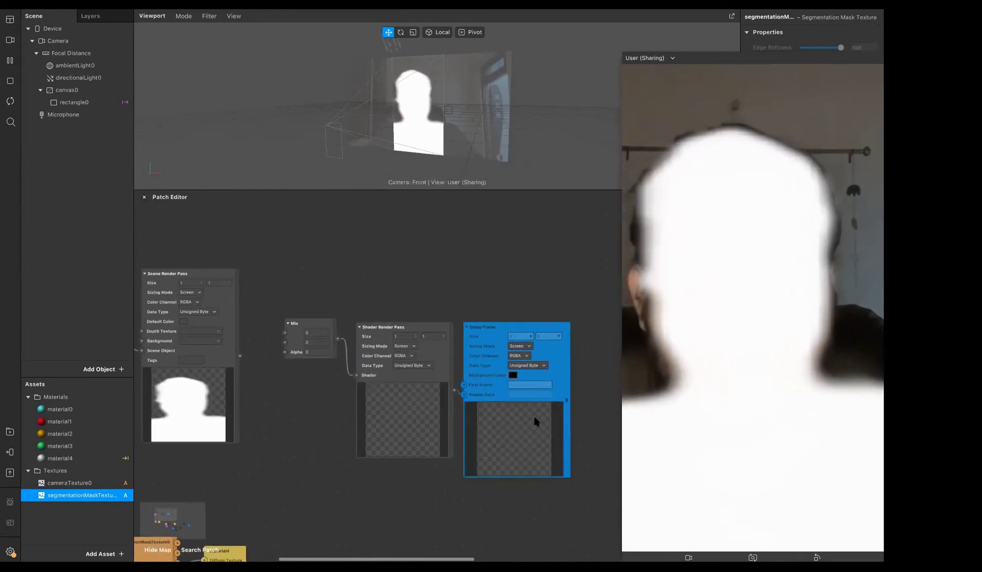
Step: Create a receiver for Delay Frame and connect it to Mix's first input, with the Scene Render Pass in the second
{"action": "right_click", "coordinate": [536, 421]}
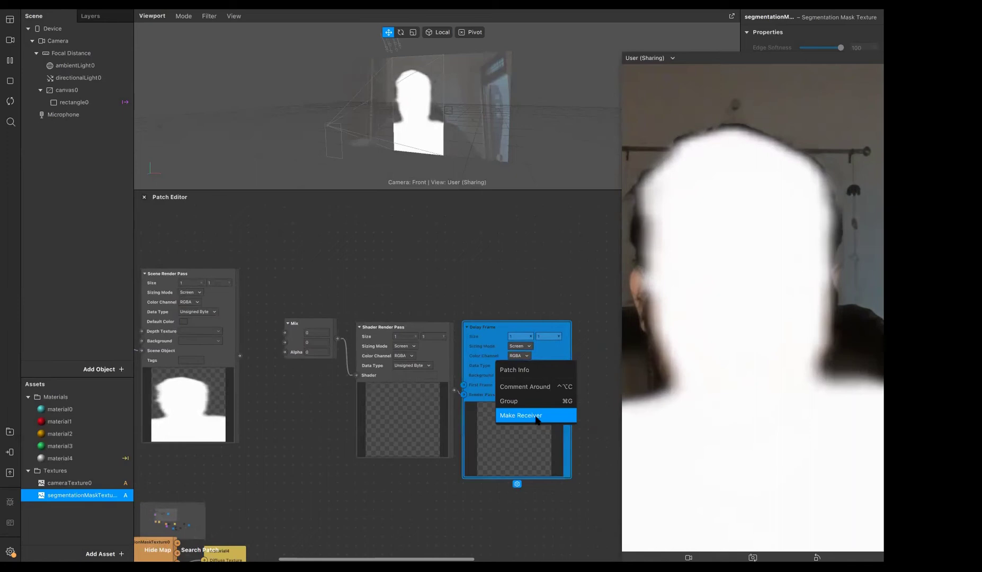
{"action": "left_click", "coordinate": [538, 419]}
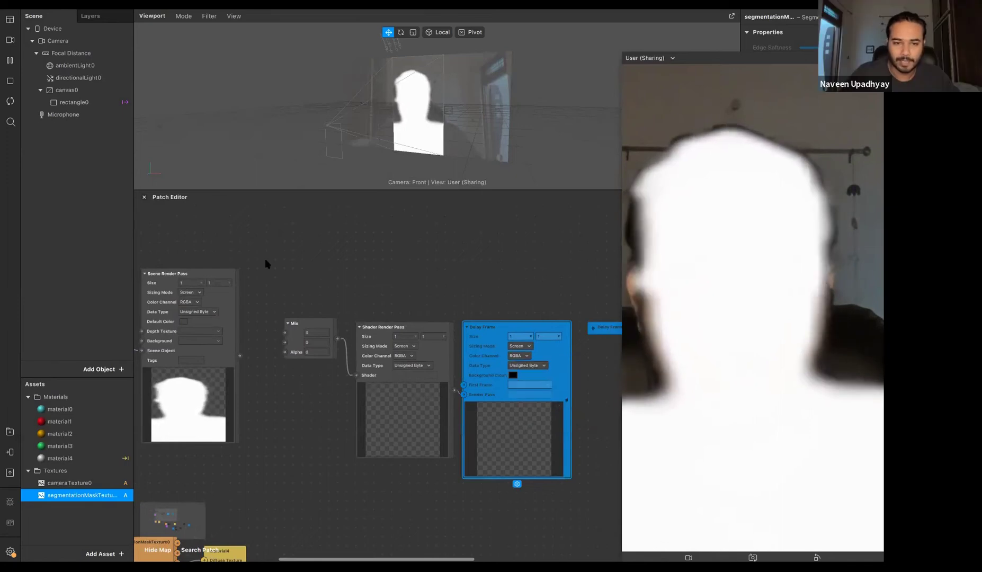
{"action": "left_click_drag", "start_coordinate": [240, 356], "coordinate": [277, 344]}
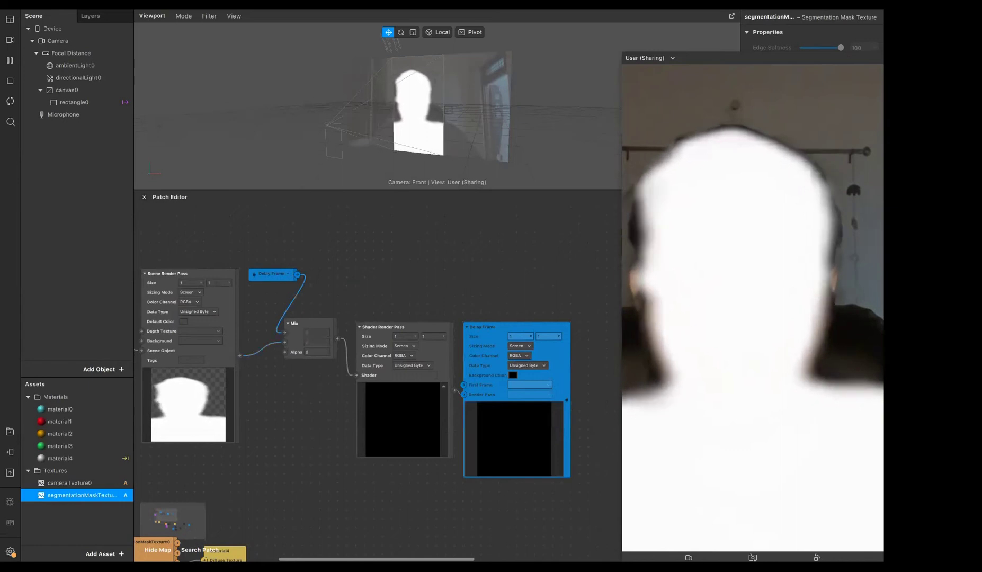
Step: Set the Mix patch's Alpha to 0.1
{"action": "scroll", "coordinate": [389, 329], "scroll_direction": "left", "scroll_amount": 5}
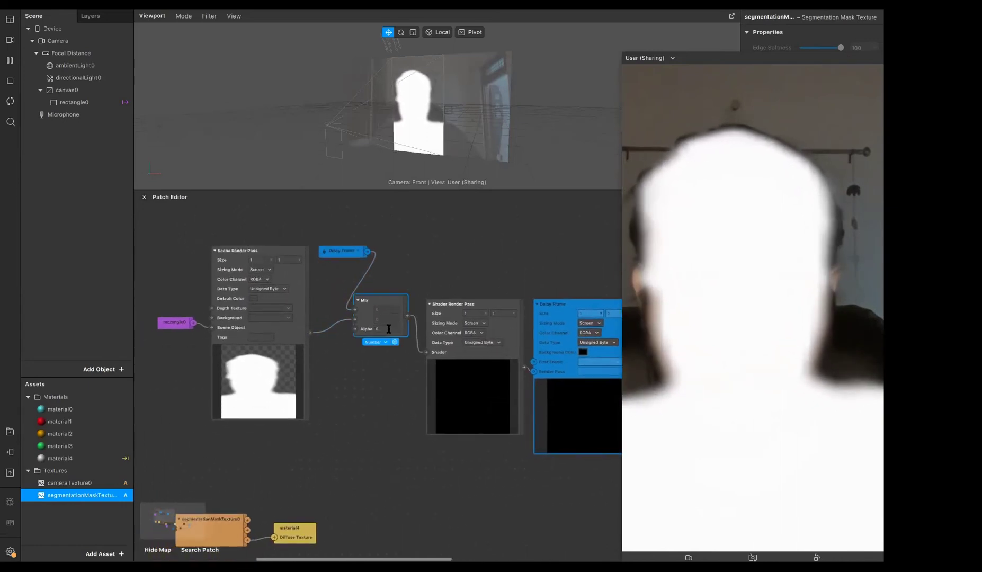
{"action": "left_click", "coordinate": [389, 329]}
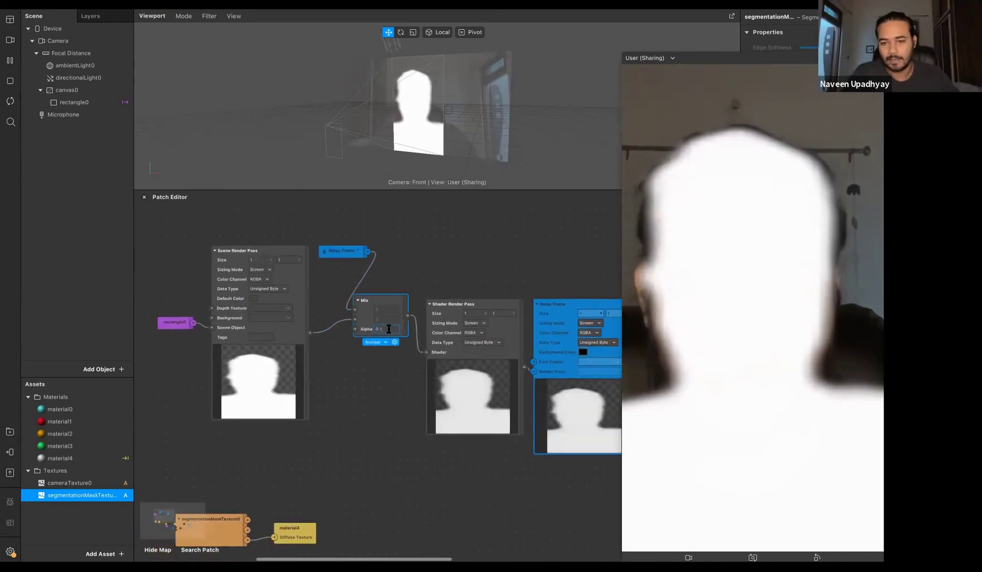
{"action": "scroll", "coordinate": [369, 416], "scroll_direction": "right", "scroll_amount": 3}
{"action": "scroll", "coordinate": [369, 415], "scroll_direction": "down", "scroll_amount": 3}
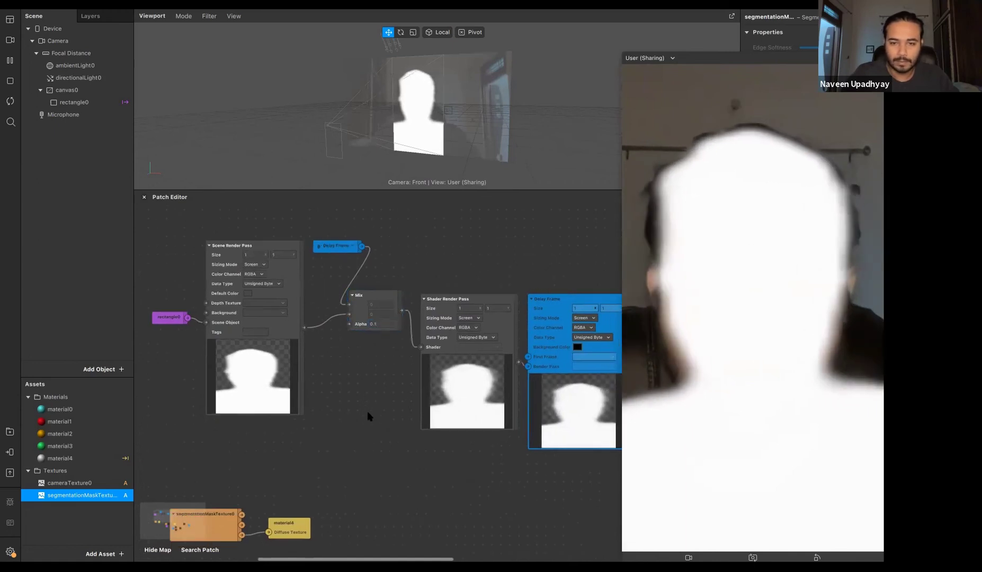
Step: Move the Shader Render Pass and Delay Frame patches up and add a Subtract patch below, with Mix as its First Value
{"action": "scroll", "coordinate": [523, 350], "scroll_direction": "right", "scroll_amount": 1}
{"action": "scroll", "coordinate": [522, 351], "scroll_direction": "down", "scroll_amount": 1}
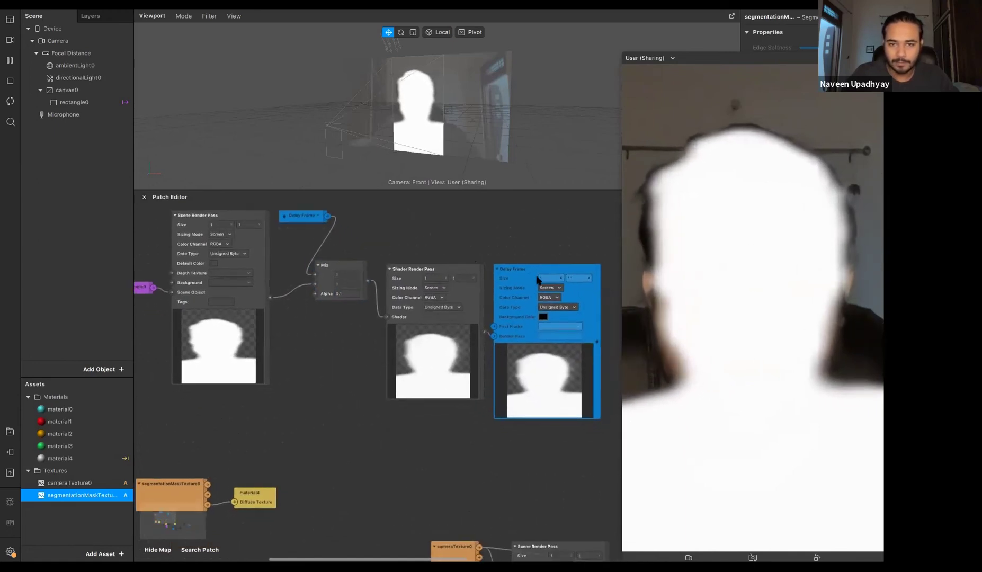
{"action": "key", "text": "super+z"}
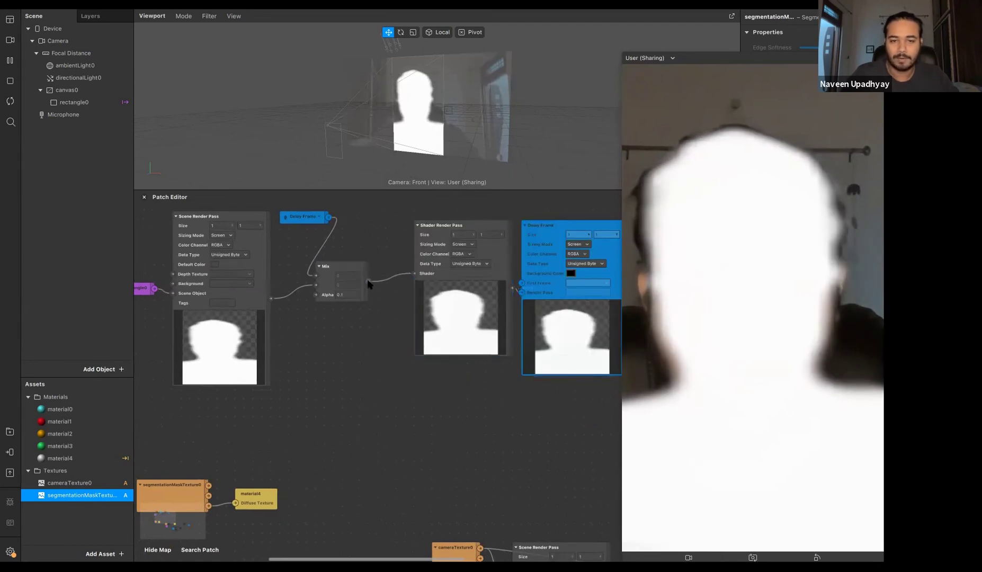
{"action": "left_click_drag", "start_coordinate": [428, 427], "coordinate": [427, 426]}
{"action": "type", "text": "sub"}
{"action": "key", "text": "Return"}
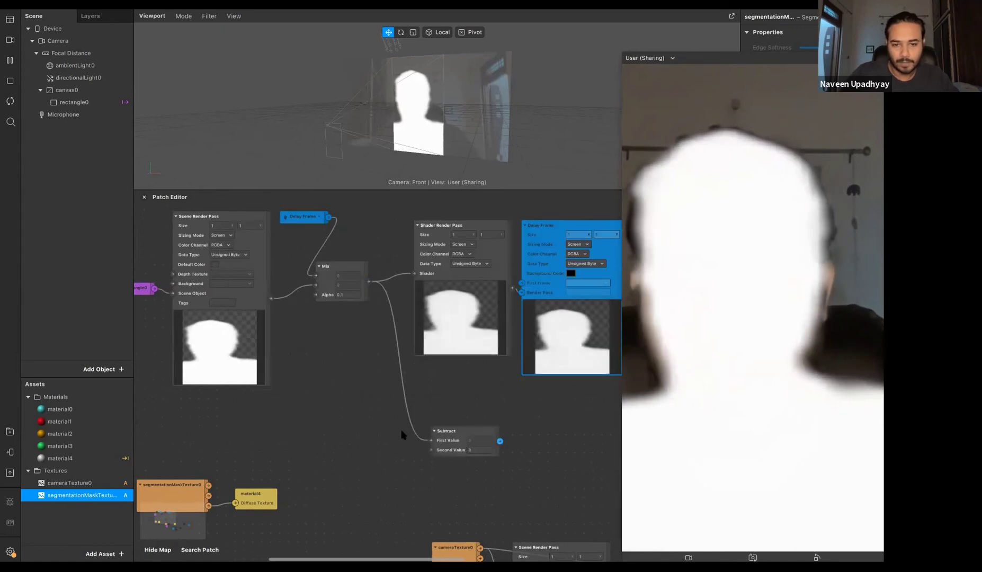
Step: Connect the Scene Render Pass to Subtract's Second Value and add a Shader Render Pass on the Subtract output
{"action": "left_click_drag", "start_coordinate": [423, 452], "coordinate": [525, 404]}
{"action": "type", "text": "sha"}
{"action": "key", "text": "Down"}
{"action": "key", "text": "Down"}
{"action": "scroll", "coordinate": [560, 409], "scroll_direction": "down", "scroll_amount": 1}
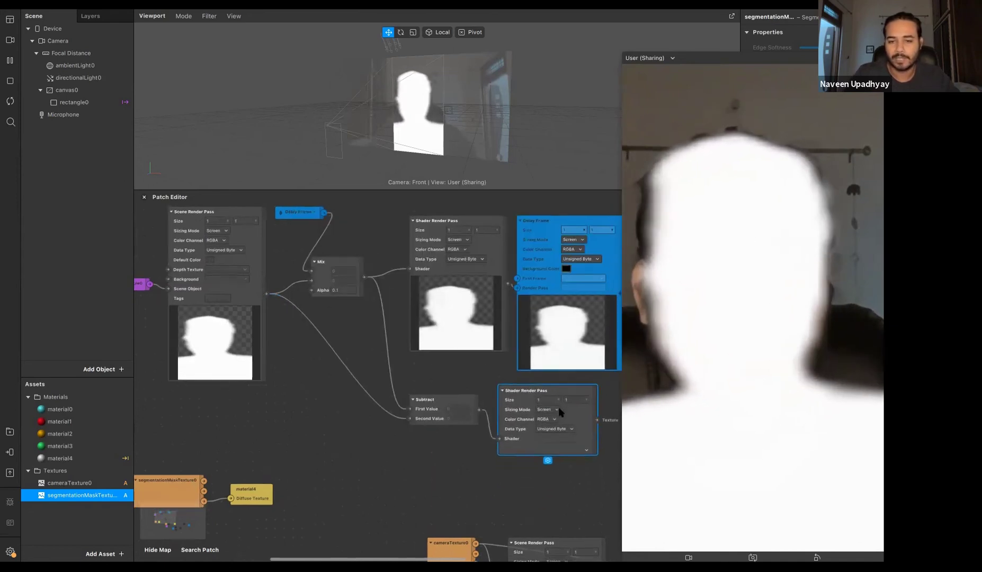
Step: Set Mix as Subtract's First Value and the Scene Render Pass as its Second, and route the new Shader Render Pass to Screen Output
{"action": "scroll", "coordinate": [548, 436], "scroll_direction": "down", "scroll_amount": 3}
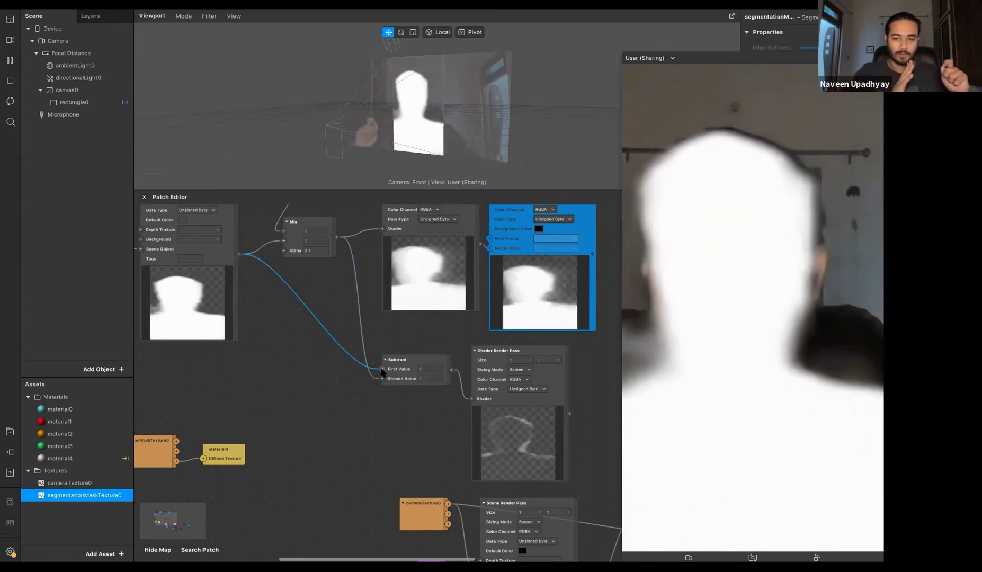
{"action": "mouse_move", "coordinate": [380, 370]}
{"action": "left_mouse_down"}
{"action": "mouse_move", "coordinate": [377, 390]}
{"action": "mouse_move", "coordinate": [380, 379]}
{"action": "left_mouse_up"}
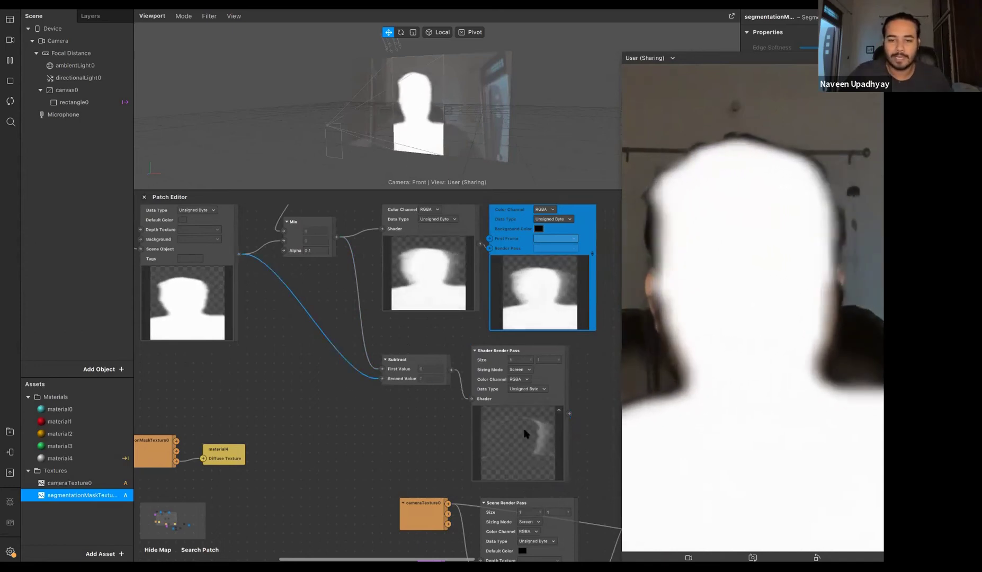
{"action": "scroll", "coordinate": [526, 433], "scroll_direction": "down", "scroll_amount": 5}
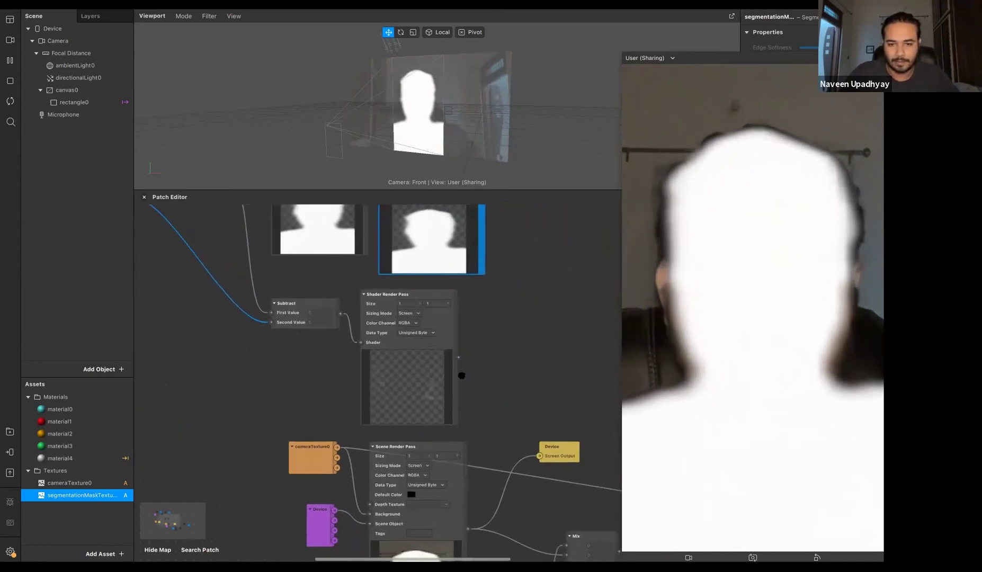
{"action": "left_click_drag", "start_coordinate": [433, 336], "coordinate": [514, 436]}
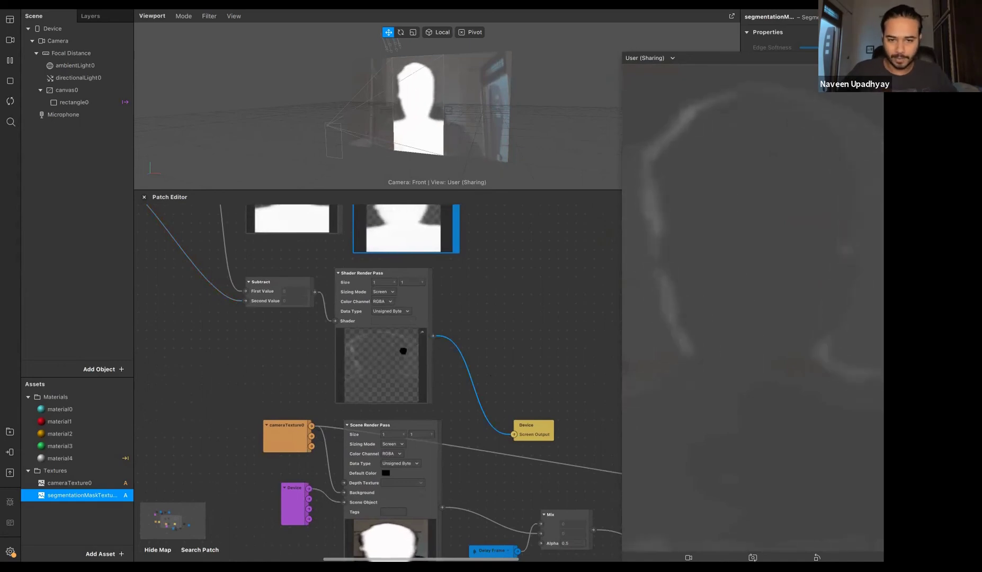
Step: Add a Blend patch between the Subtract branch's Shader Render Pass and the Device output patch
{"action": "scroll", "coordinate": [397, 346], "scroll_direction": "right", "scroll_amount": 3}
{"action": "scroll", "coordinate": [397, 345], "scroll_direction": "down", "scroll_amount": 1}
{"action": "left_click_drag", "start_coordinate": [369, 315], "coordinate": [401, 303]}
{"action": "type", "text": "blend"}
{"action": "key", "text": "Return"}
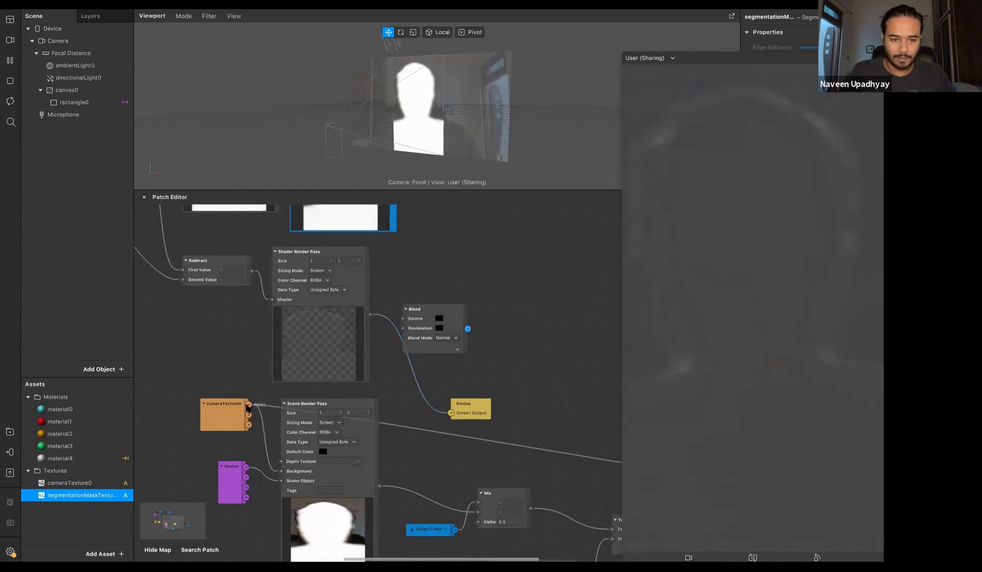
Step: Connect the Shader Render Pass to Blend's Source, cameraTexture0 to its Destination, and Blend's output to the device's Screen Output
{"action": "left_click_drag", "start_coordinate": [371, 315], "coordinate": [402, 328]}
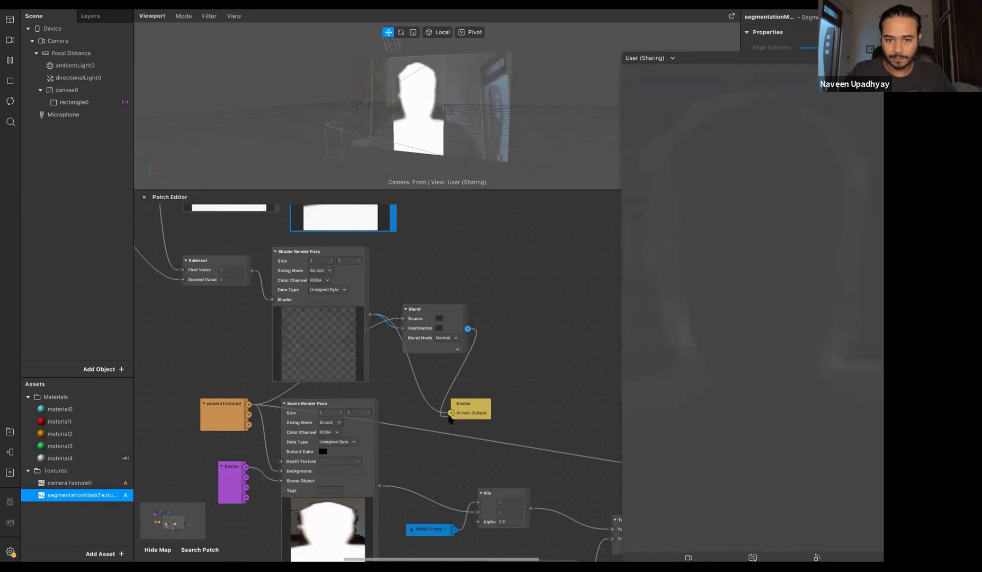
{"action": "left_click_drag", "start_coordinate": [449, 418], "coordinate": [450, 413]}
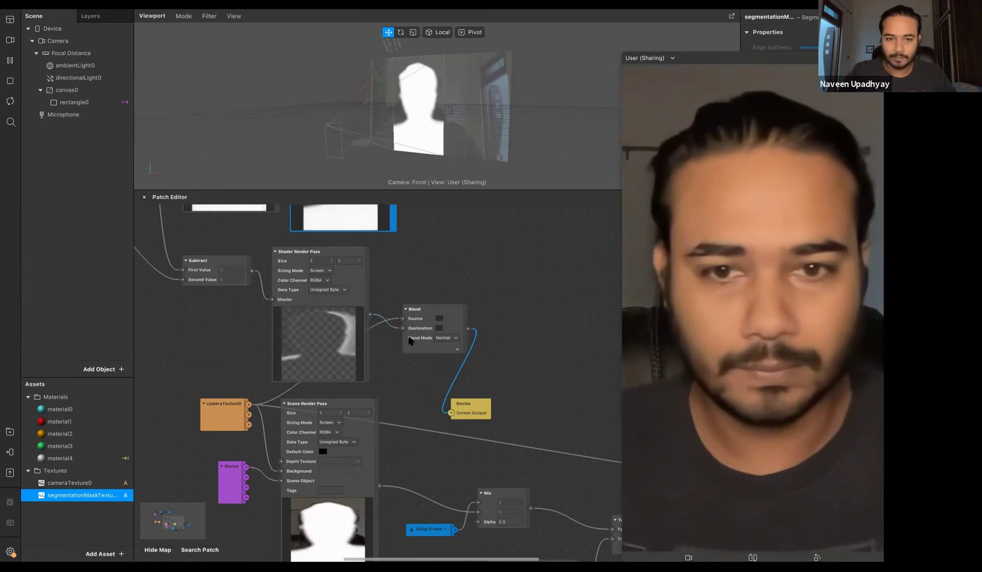
{"action": "left_click_drag", "start_coordinate": [403, 327], "coordinate": [383, 384]}
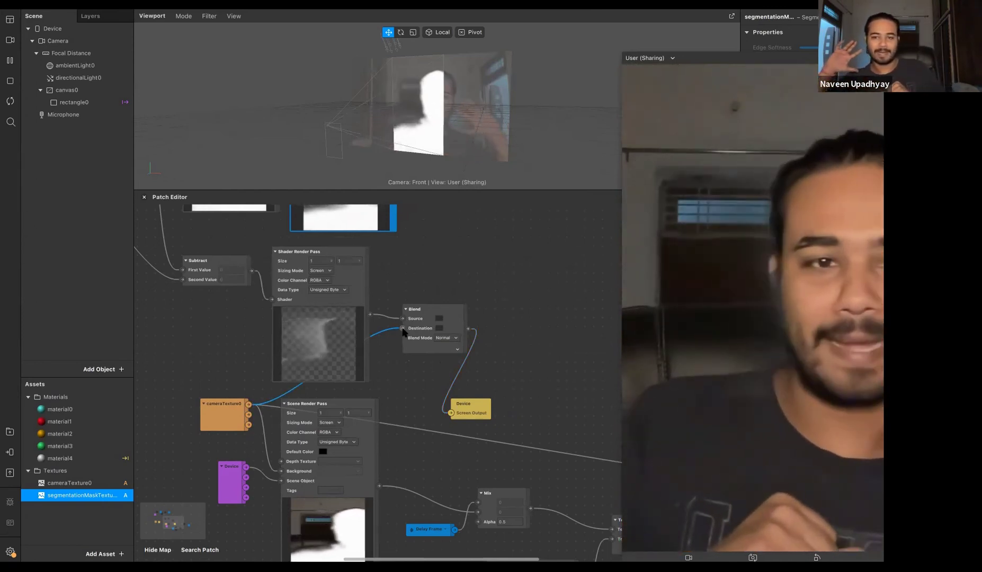
Step: Add a Multiply patch on the Shader Render Pass output, place it above Blend, and set its value type to color
{"action": "double_click", "coordinate": [400, 287]}
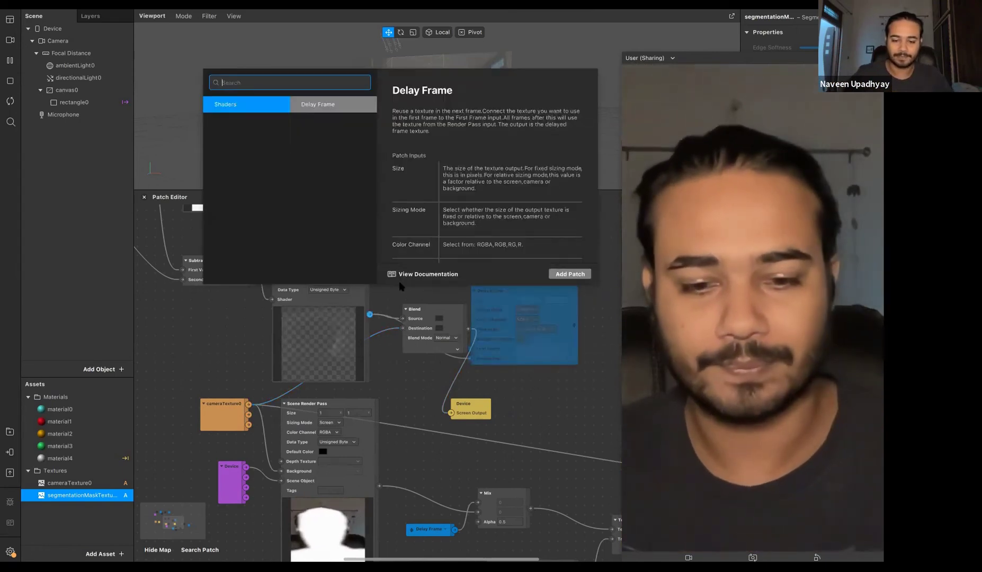
{"action": "type", "text": "mul"}
{"action": "key", "text": "Return"}
{"action": "left_click_drag", "start_coordinate": [486, 292], "coordinate": [408, 279]}
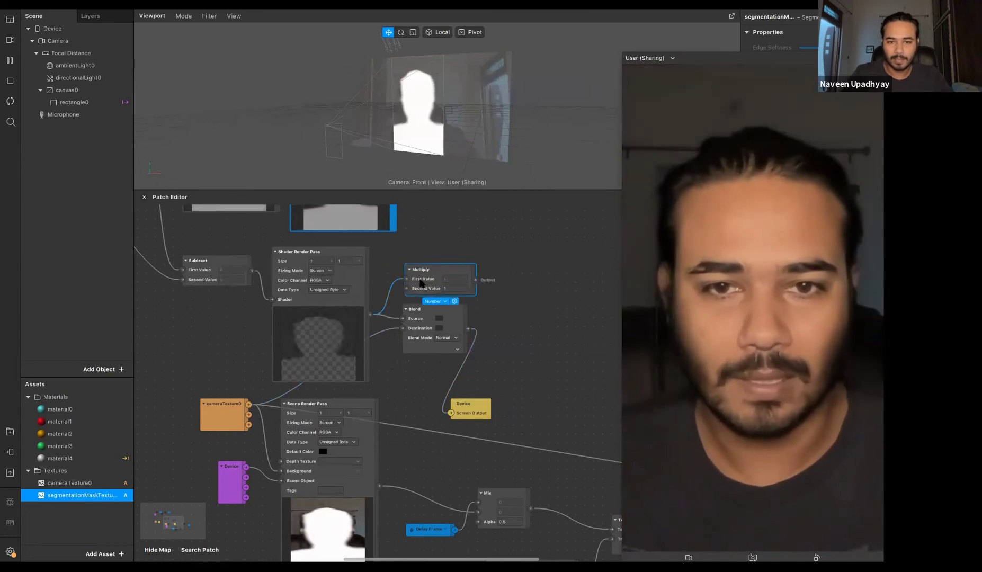
{"action": "right_click", "coordinate": [421, 297]}
{"action": "left_click", "coordinate": [457, 318]}
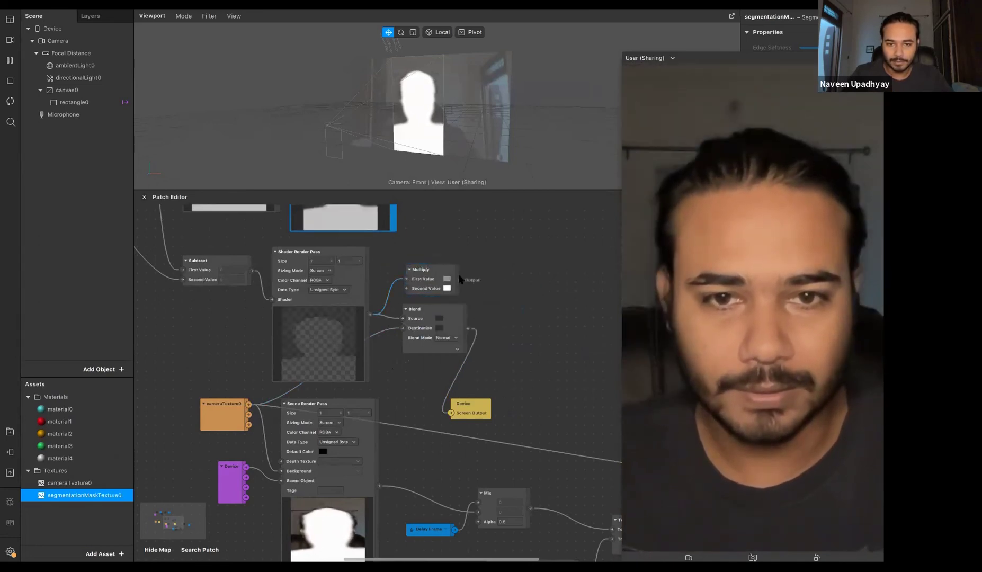
Step: Connect Multiply's output to Blend's Source and set Multiply's Second Value to light blue
{"action": "left_click_drag", "start_coordinate": [405, 323], "coordinate": [402, 319]}
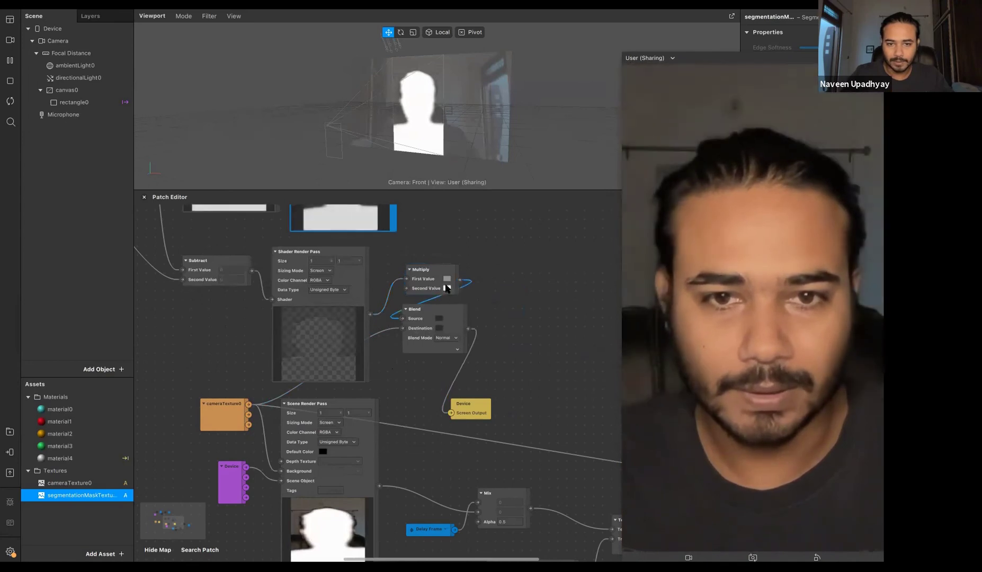
{"action": "left_click", "coordinate": [447, 279]}
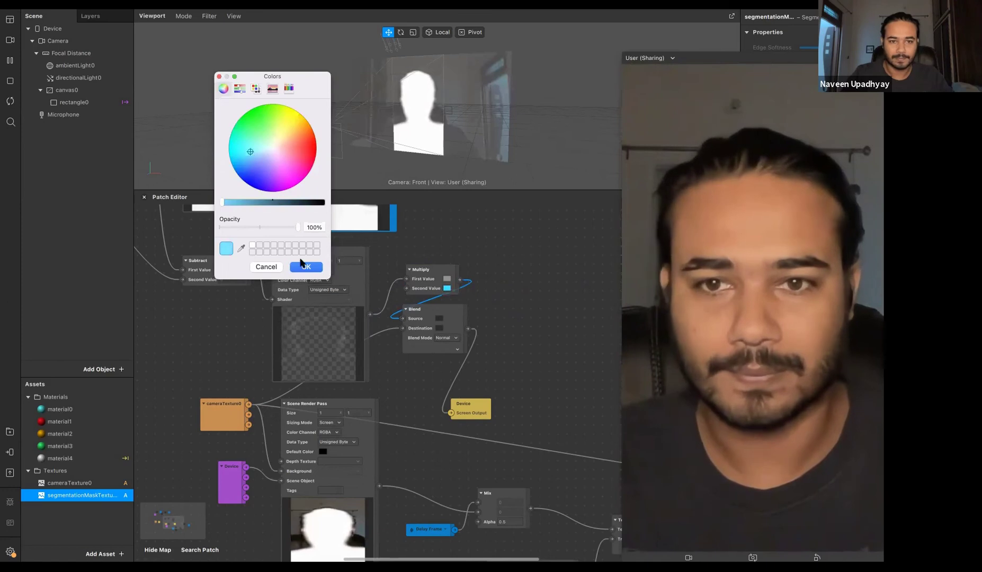
{"action": "left_click", "coordinate": [305, 267]}
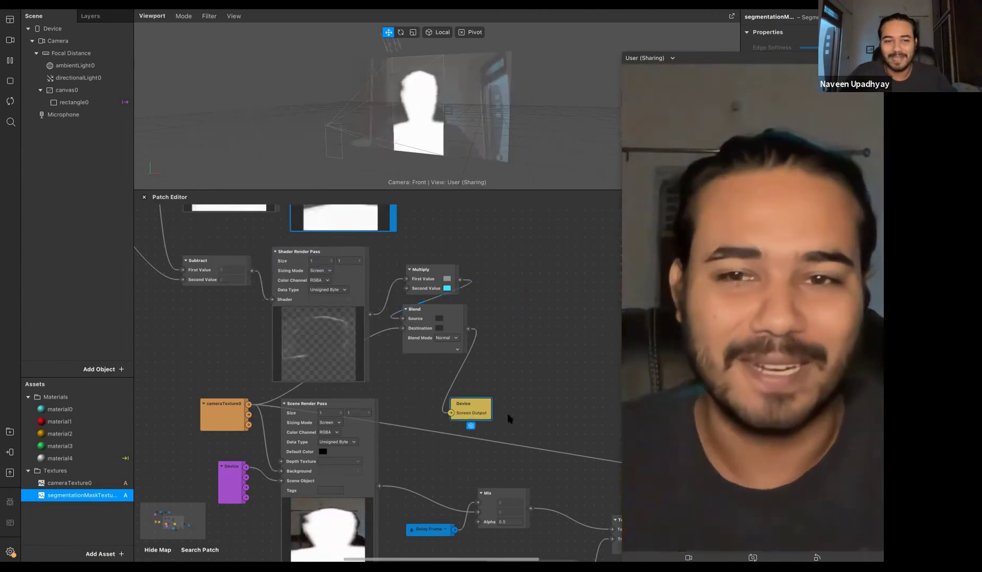
Step: Spread out the mask branch by repositioning rectangle0 with its Scene Render Pass, the Shader Render Pass, Mix, and the Delay Frame patches
{"action": "scroll", "coordinate": [508, 418], "scroll_direction": "down", "scroll_amount": 5}
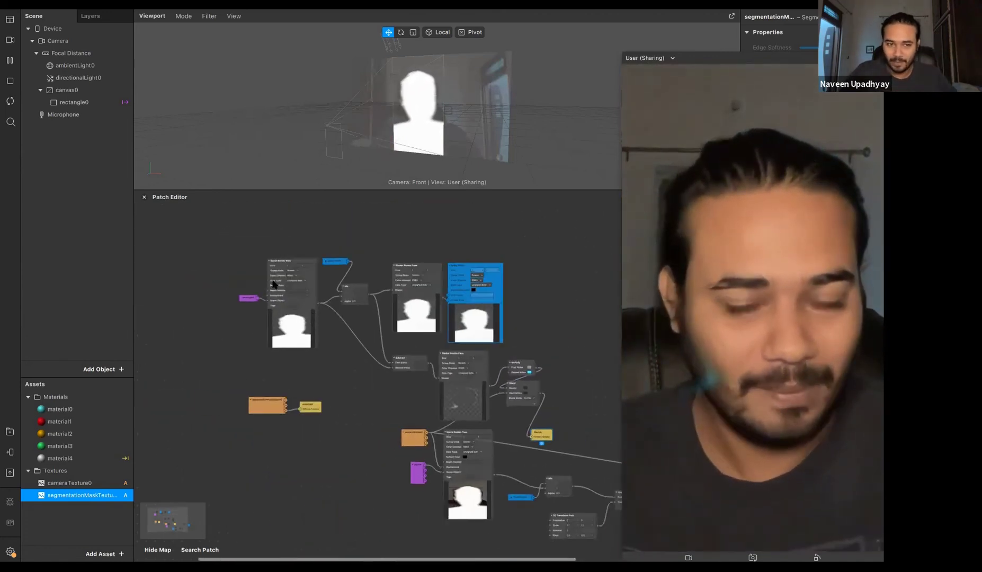
{"action": "left_click_drag", "start_coordinate": [282, 284], "coordinate": [251, 257]}
{"action": "left_click", "coordinate": [288, 383]}
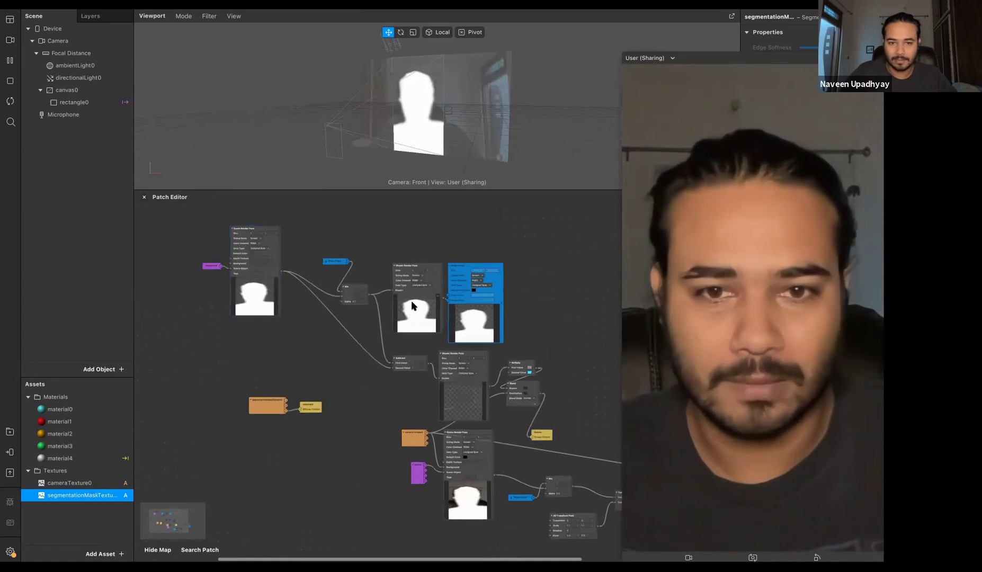
{"action": "scroll", "coordinate": [474, 295], "scroll_direction": "down", "scroll_amount": 2}
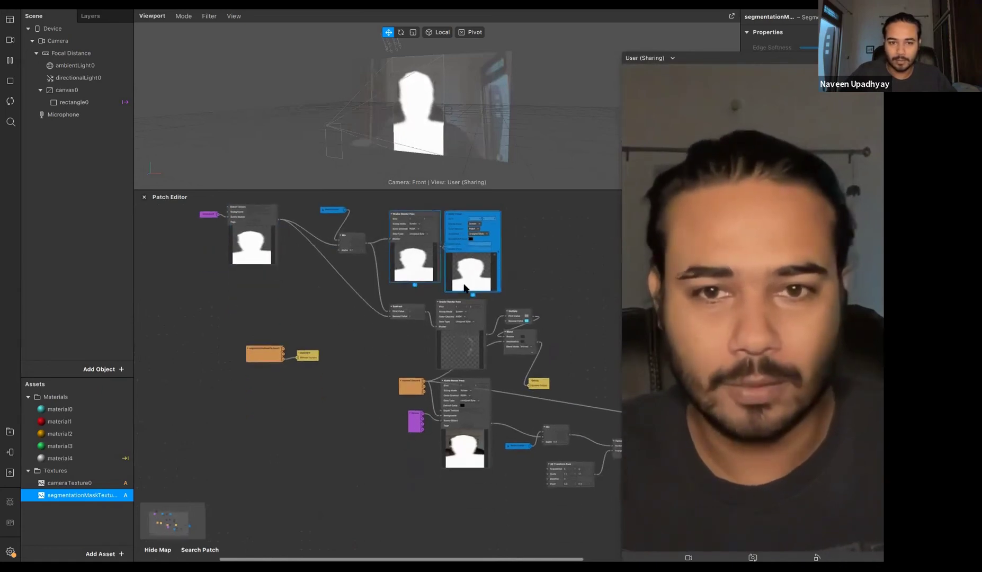
{"action": "scroll", "coordinate": [473, 293], "scroll_direction": "up", "scroll_amount": 3}
{"action": "left_click_drag", "start_coordinate": [408, 308], "coordinate": [413, 265]}
{"action": "scroll", "coordinate": [423, 280], "scroll_direction": "up", "scroll_amount": 5}
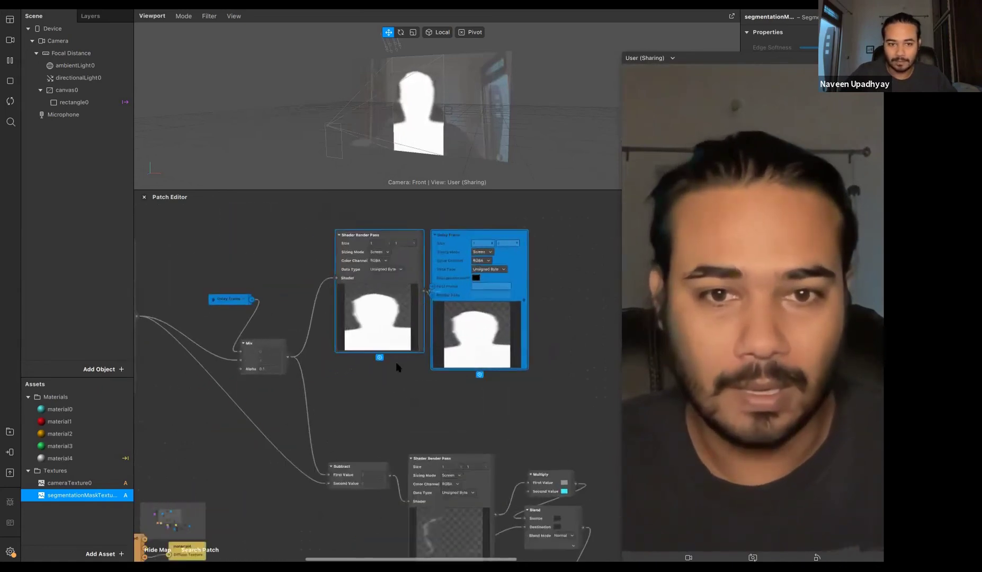
{"action": "scroll", "coordinate": [365, 280], "scroll_direction": "left", "scroll_amount": 6}
{"action": "scroll", "coordinate": [365, 281], "scroll_direction": "down", "scroll_amount": 2}
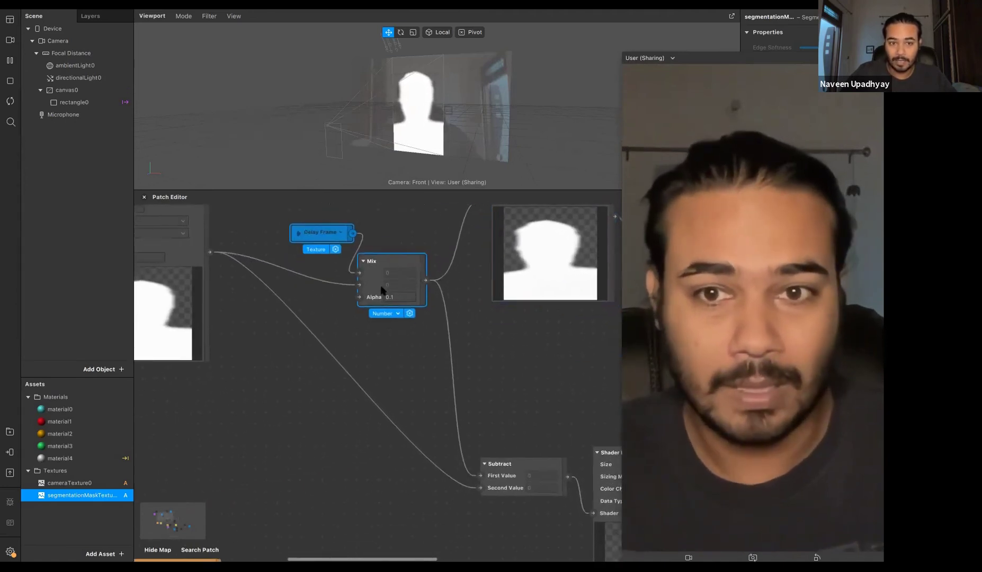
Step: Trace the Mix input back to rectangle0 and open the properties of its material4
{"action": "scroll", "coordinate": [395, 377], "scroll_direction": "left", "scroll_amount": 3}
{"action": "scroll", "coordinate": [395, 377], "scroll_direction": "up", "scroll_amount": 1}
{"action": "scroll", "coordinate": [393, 373], "scroll_direction": "up", "scroll_amount": 5, "text": "ctrl"}
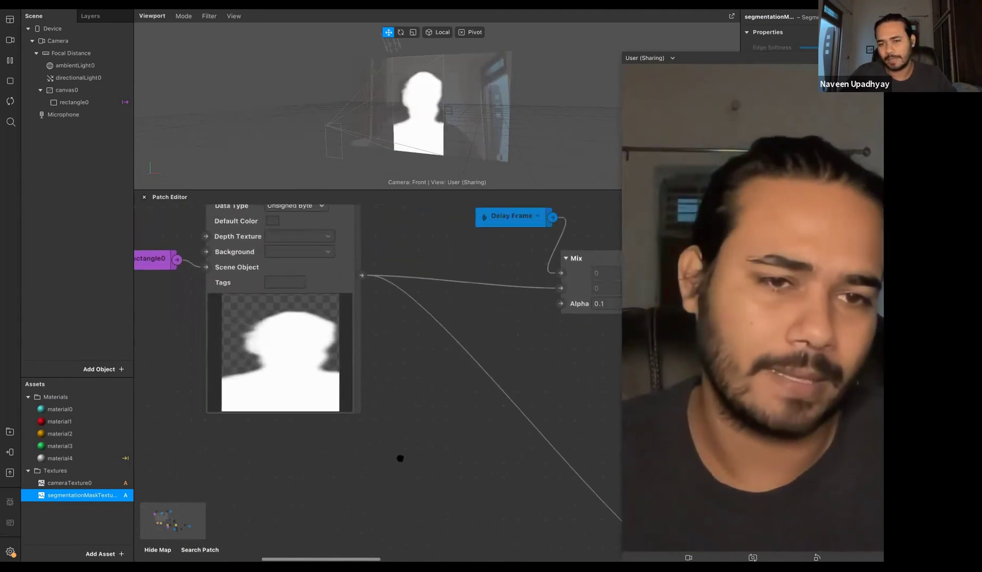
{"action": "scroll", "coordinate": [400, 458], "scroll_direction": "left", "scroll_amount": 3}
{"action": "scroll", "coordinate": [399, 458], "scroll_direction": "up", "scroll_amount": 1}
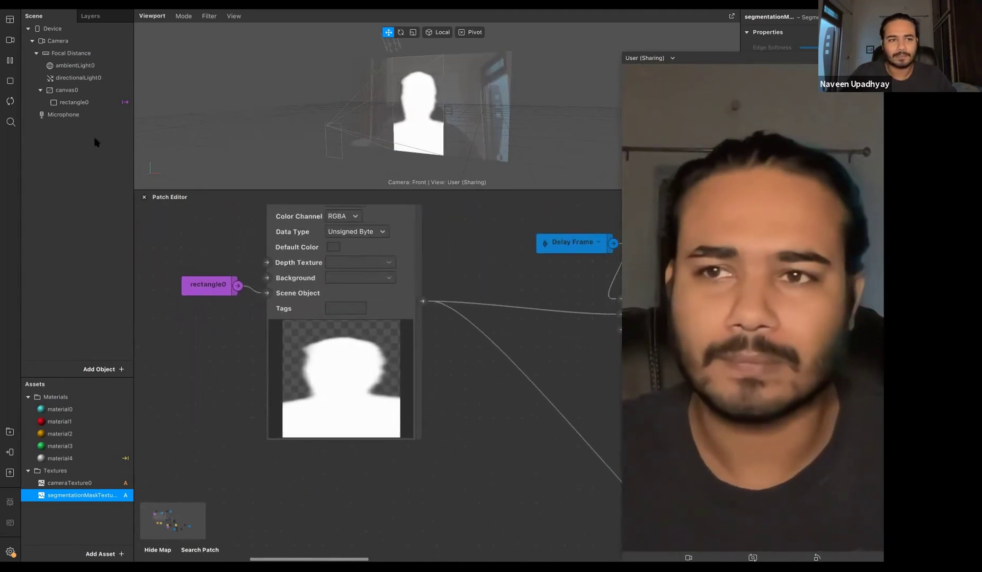
{"action": "left_click", "coordinate": [77, 107]}
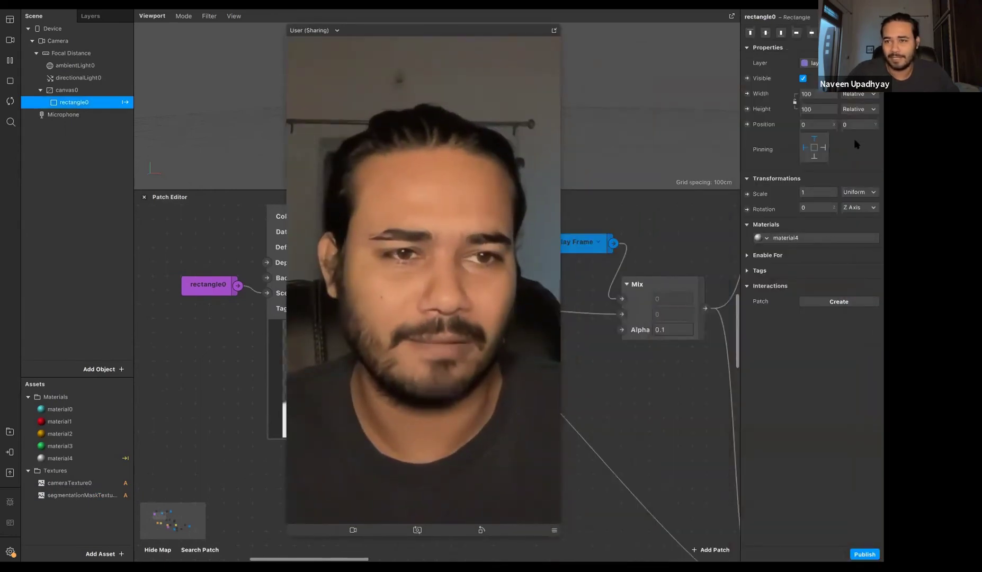
{"action": "left_click", "coordinate": [830, 241]}
{"action": "scroll", "coordinate": [659, 336], "scroll_direction": "down", "scroll_amount": 6}
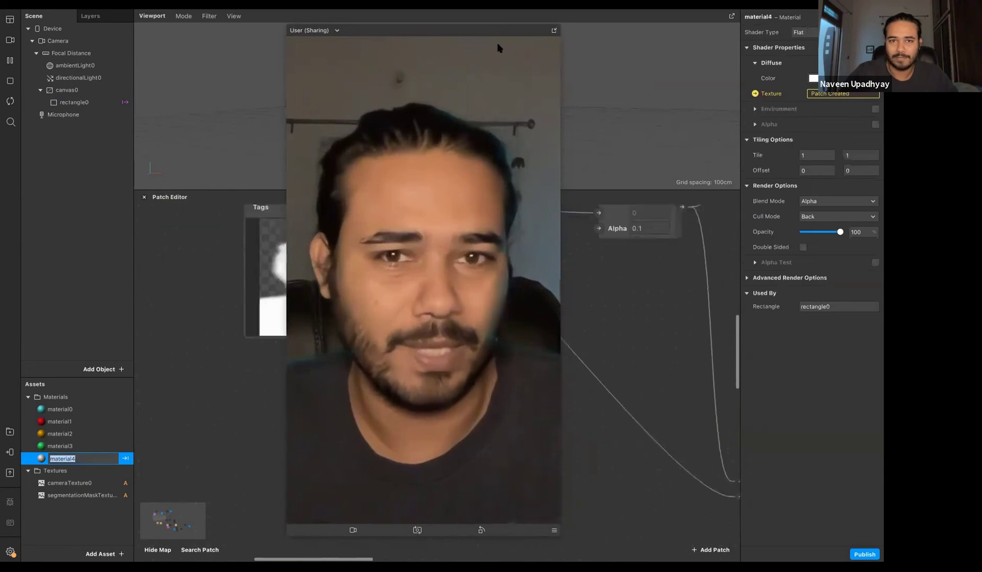
Step: Move the material4 patch near cameraTexture0 and connect cameraTexture0 to its Diffuse Texture in place of the segmentation mask
{"action": "left_click_drag", "start_coordinate": [354, 450], "coordinate": [377, 458]}
{"action": "scroll", "coordinate": [406, 448], "scroll_direction": "right", "scroll_amount": 5}
{"action": "scroll", "coordinate": [498, 441], "scroll_direction": "down", "scroll_amount": 5}
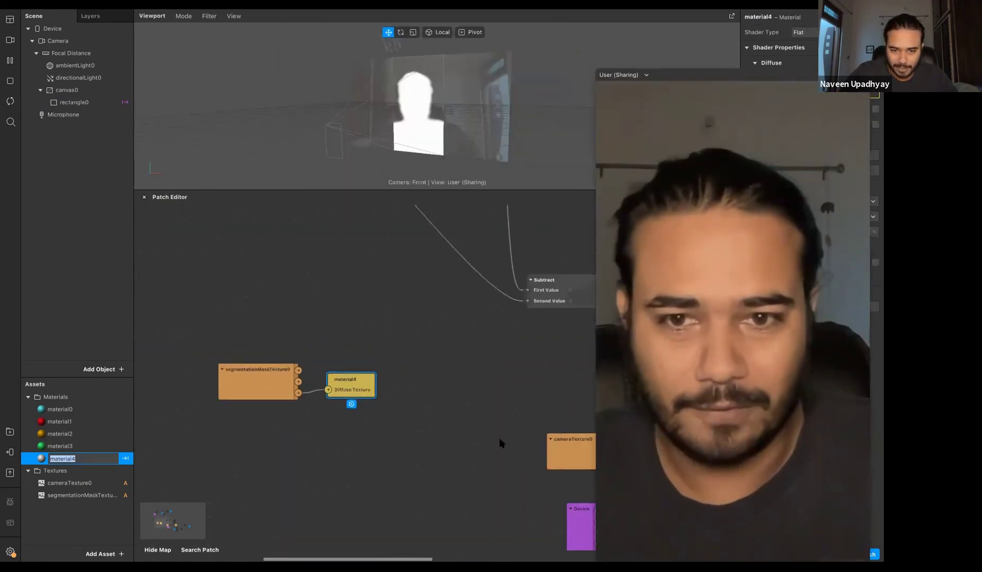
{"action": "left_click_drag", "start_coordinate": [331, 379], "coordinate": [460, 386]}
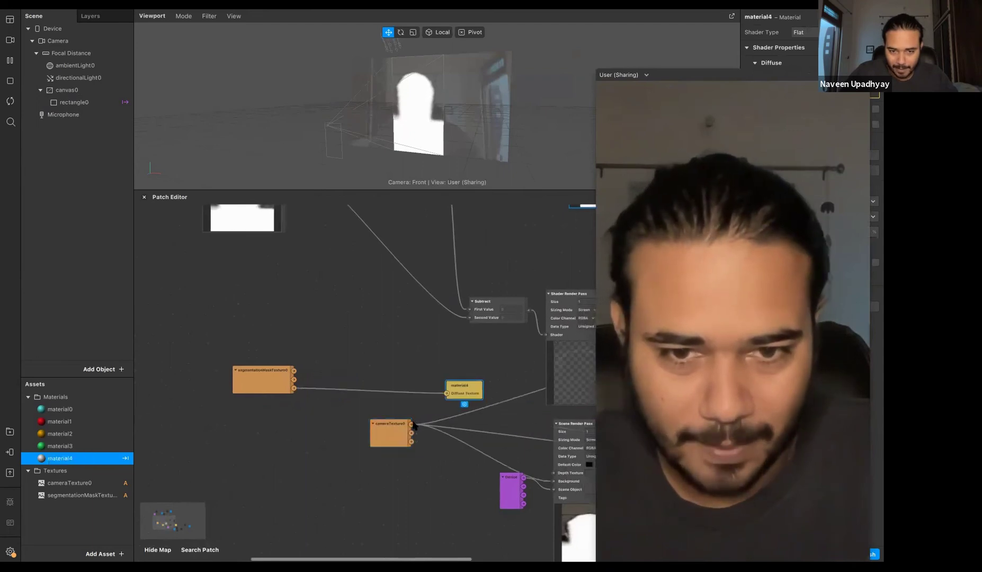
{"action": "scroll", "coordinate": [377, 416], "scroll_direction": "up", "scroll_amount": 5}
{"action": "scroll", "coordinate": [377, 416], "scroll_direction": "left", "scroll_amount": 3}
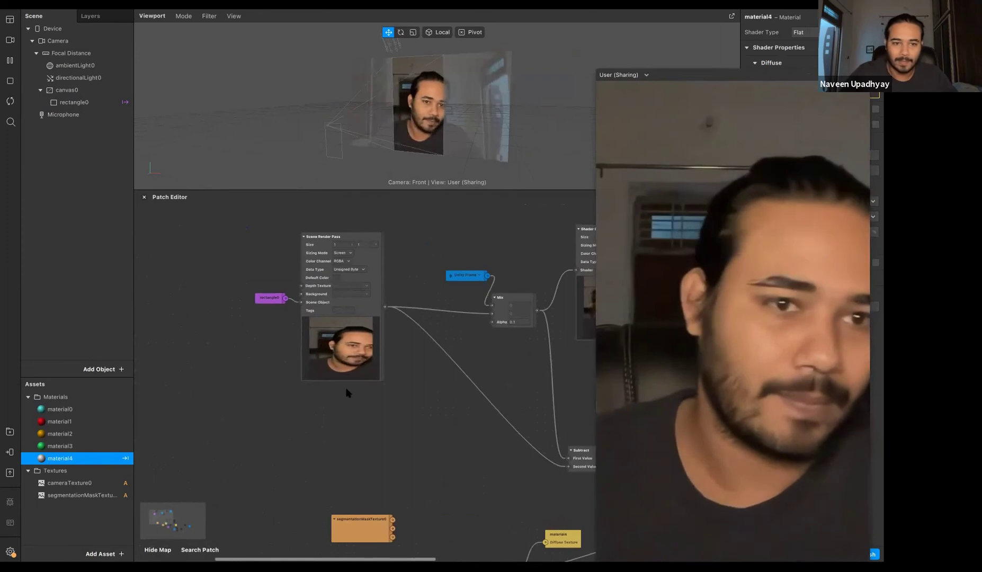
Step: Shift rectangle0 and its Scene Render Pass away from Mix to make room between them
{"action": "scroll", "coordinate": [357, 399], "scroll_direction": "up", "scroll_amount": 2}
{"action": "scroll", "coordinate": [357, 399], "scroll_direction": "left", "scroll_amount": 2}
{"action": "scroll", "coordinate": [395, 366], "scroll_direction": "up", "scroll_amount": 4, "text": "ctrl"}
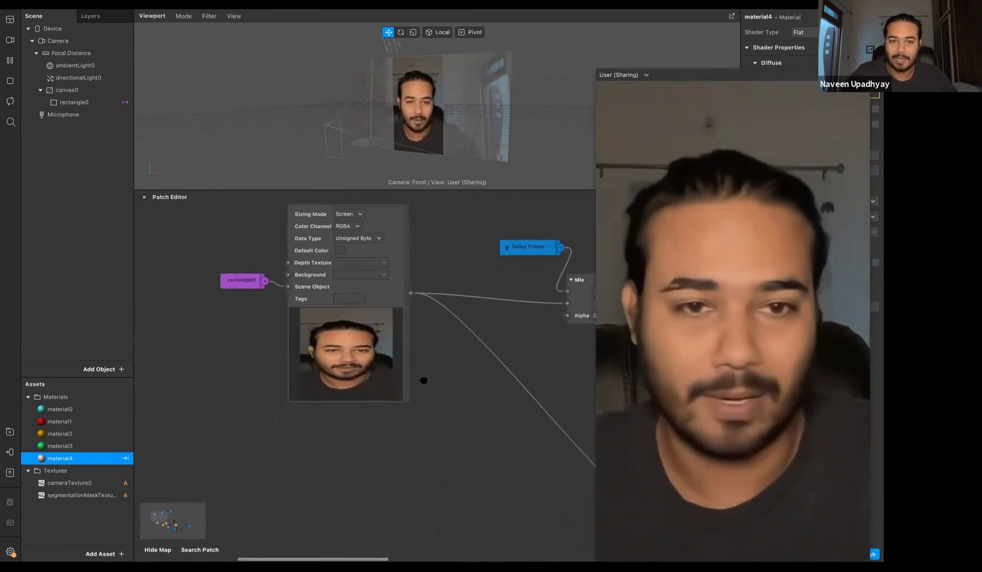
{"action": "scroll", "coordinate": [261, 322], "scroll_direction": "right", "scroll_amount": 3}
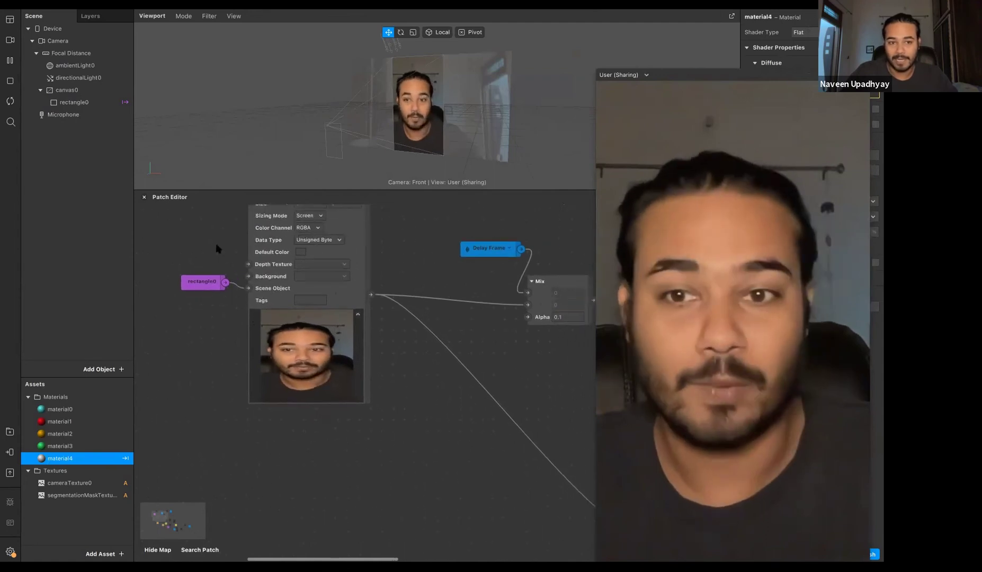
{"action": "scroll", "coordinate": [395, 344], "scroll_direction": "up", "scroll_amount": 2}
{"action": "scroll", "coordinate": [374, 353], "scroll_direction": "up", "scroll_amount": 1}
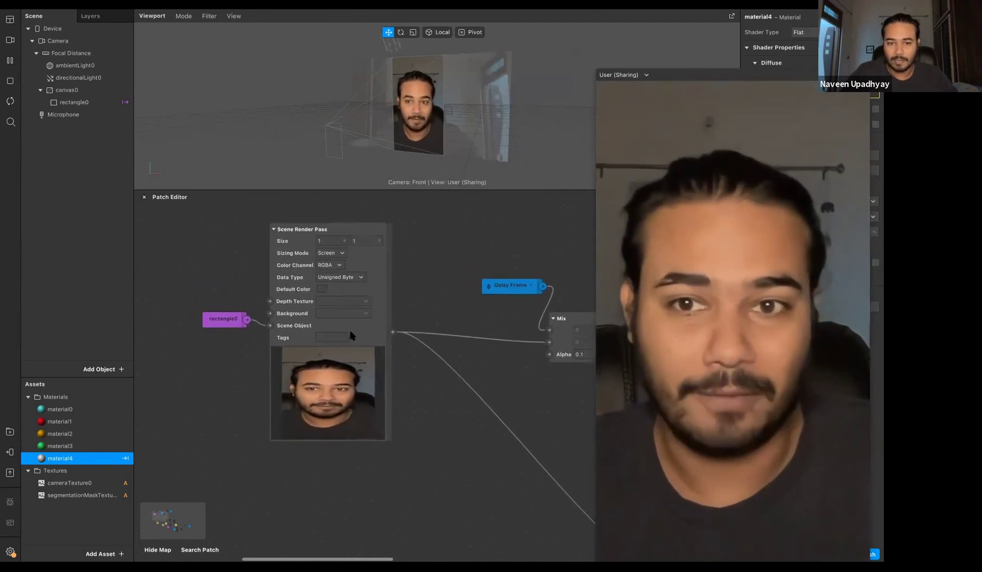
{"action": "left_click_drag", "start_coordinate": [214, 246], "coordinate": [350, 395]}
{"action": "left_click_drag", "start_coordinate": [350, 331], "coordinate": [305, 331]}
Step: Add a Swizzle patch beside the Scene Render Pass and move it unconnected into the empty area above
{"action": "left_click", "coordinate": [374, 300]}
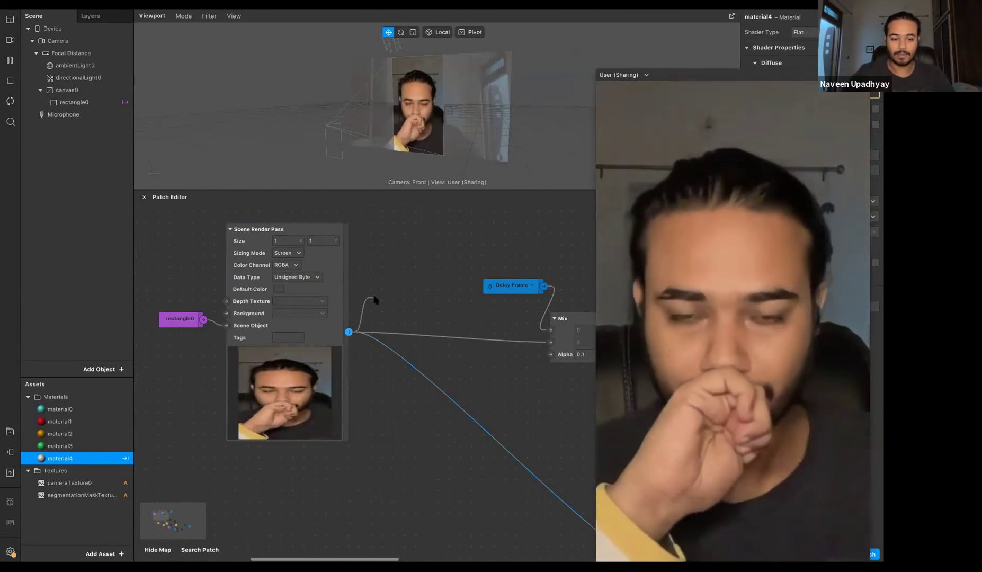
{"action": "left_click", "coordinate": [374, 300]}
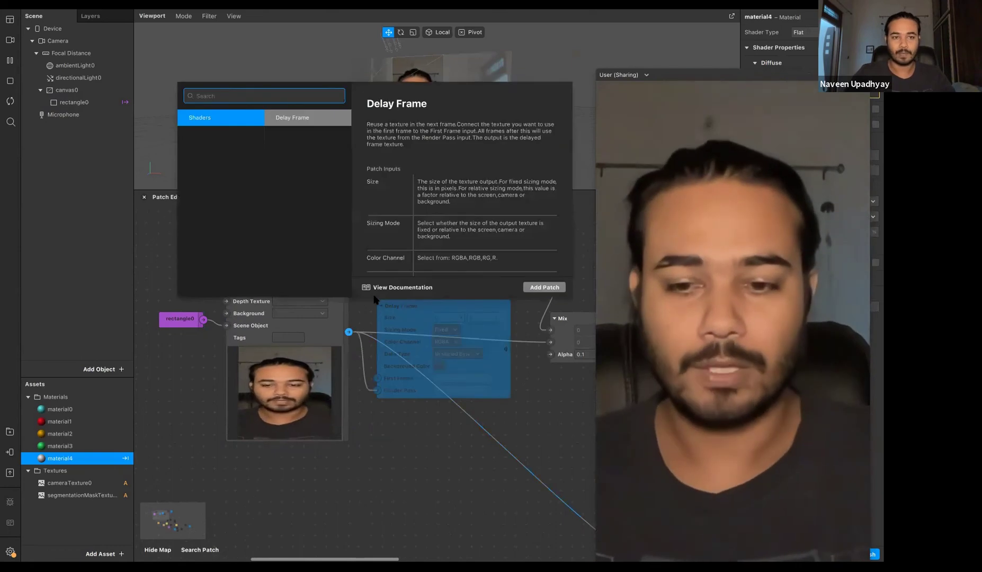
{"action": "type", "text": "sw"}
{"action": "key", "text": "Down"}
{"action": "key", "text": "Return"}
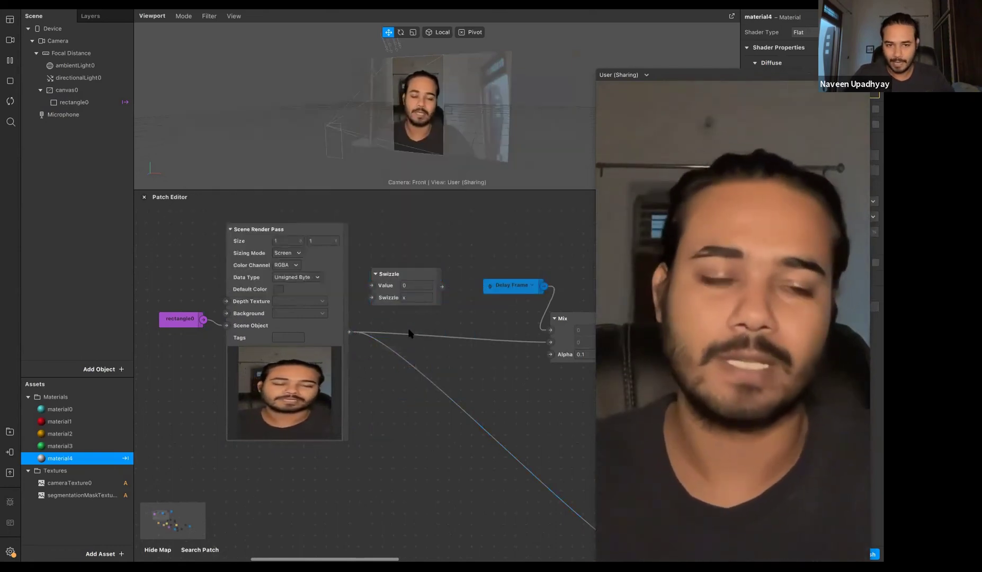
{"action": "scroll", "coordinate": [408, 333], "scroll_direction": "up", "scroll_amount": 3}
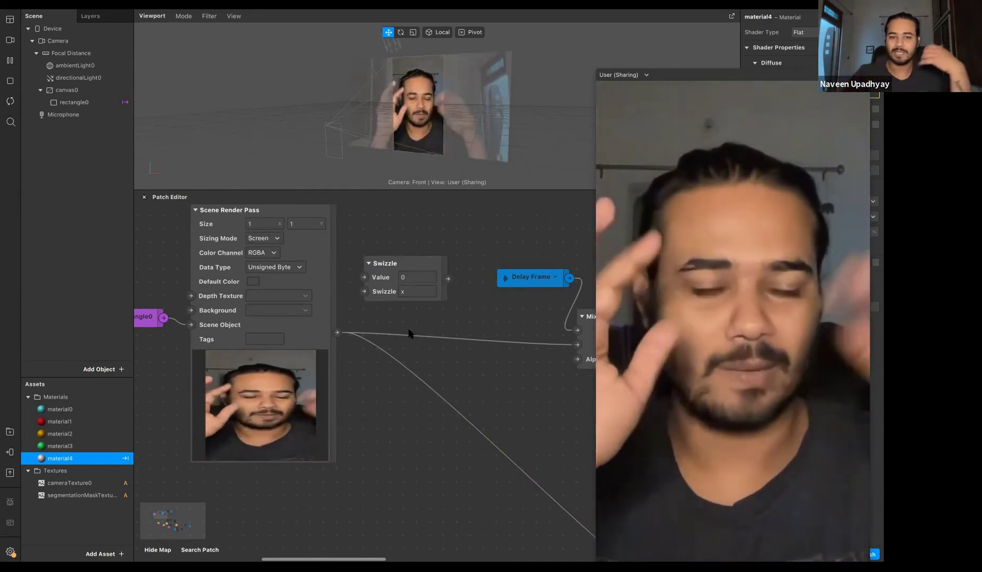
{"action": "left_click", "coordinate": [393, 279]}
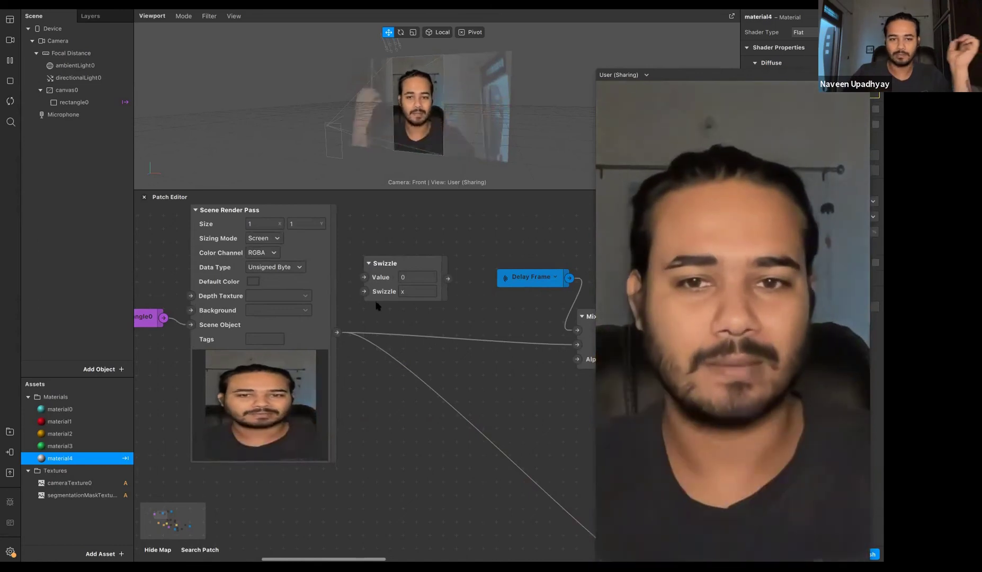
{"action": "scroll", "coordinate": [389, 260], "scroll_direction": "up", "scroll_amount": 5}
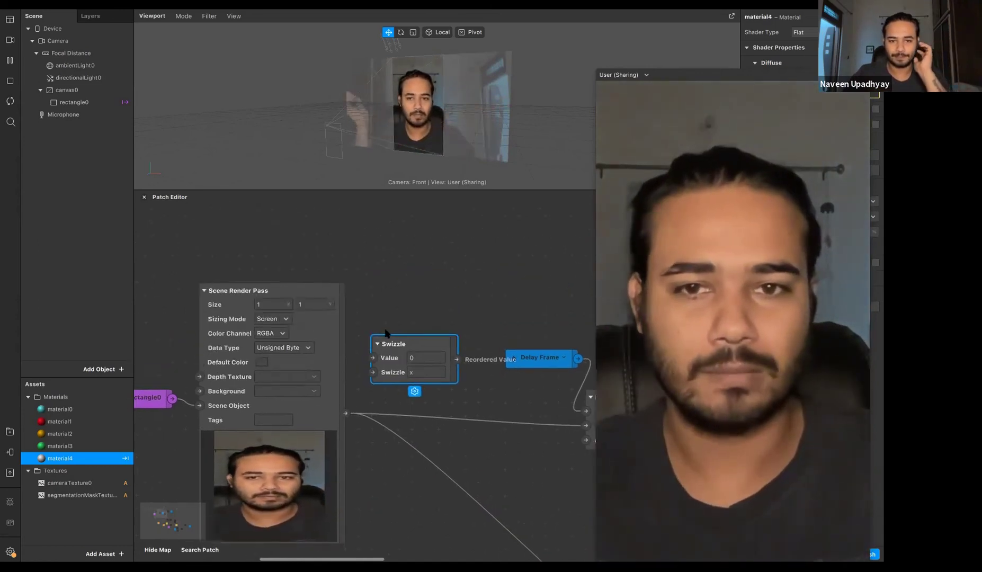
{"action": "scroll", "coordinate": [344, 277], "scroll_direction": "up", "scroll_amount": 4}
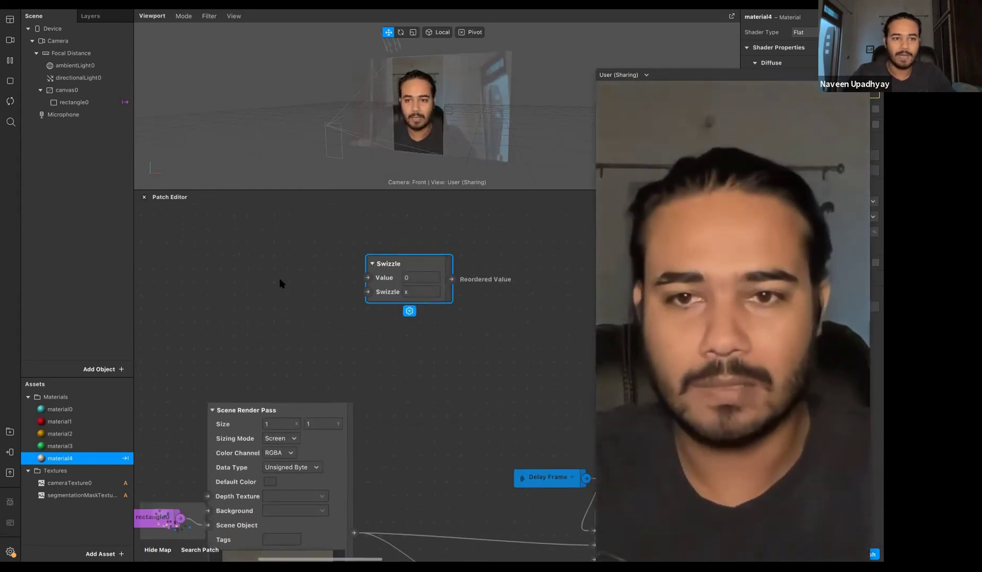
Step: Add a Value patch beside Swizzle and set its Input to 2
{"action": "double_click", "coordinate": [281, 283]}
{"action": "type", "text": "val"}
{"action": "key", "text": "Return"}
{"action": "left_click", "coordinate": [325, 303]}
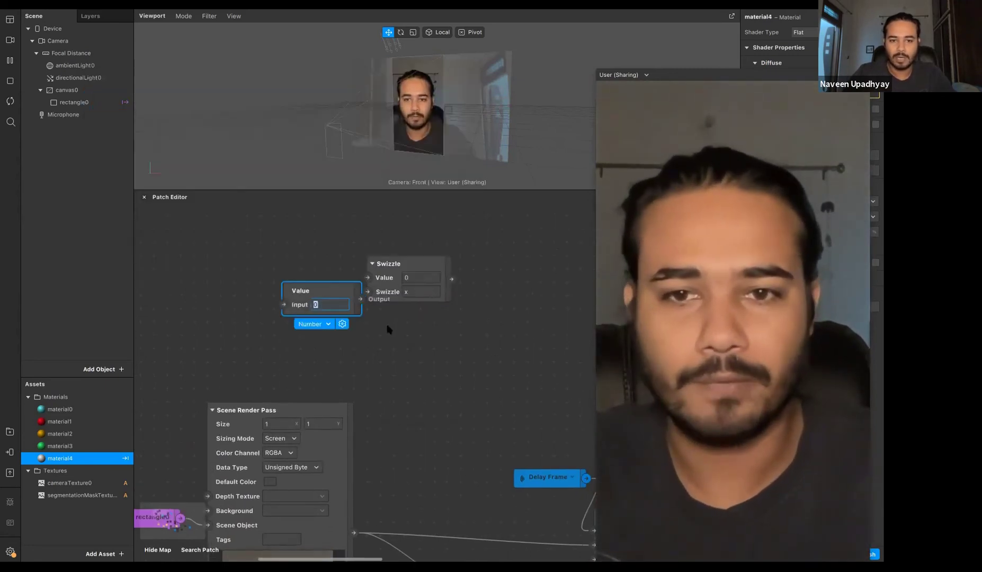
{"action": "double_click", "coordinate": [391, 335]}
{"action": "key", "text": "Escape"}
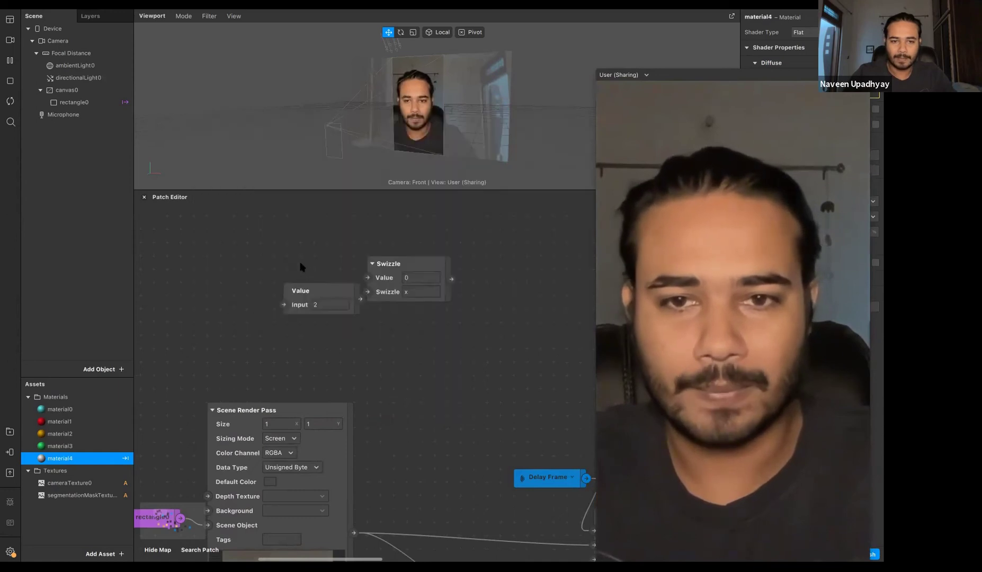
Step: Connect the Value patch to Swizzle's Value and set the Swizzle string to xxx
{"action": "scroll", "coordinate": [300, 267], "scroll_direction": "down", "scroll_amount": 2}
{"action": "left_click", "coordinate": [303, 259]}
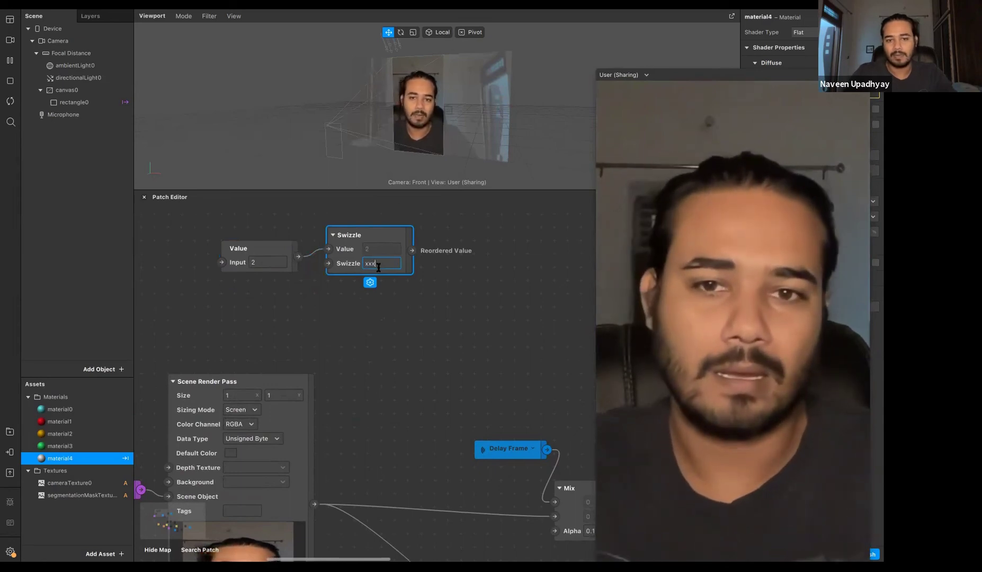
{"action": "left_click", "coordinate": [430, 297]}
Step: Add a Value patch on Swizzle's output, set its type to Vector 3, and place it beside Swizzle
{"action": "left_click_drag", "start_coordinate": [444, 251], "coordinate": [443, 251]}
{"action": "type", "text": "va"}
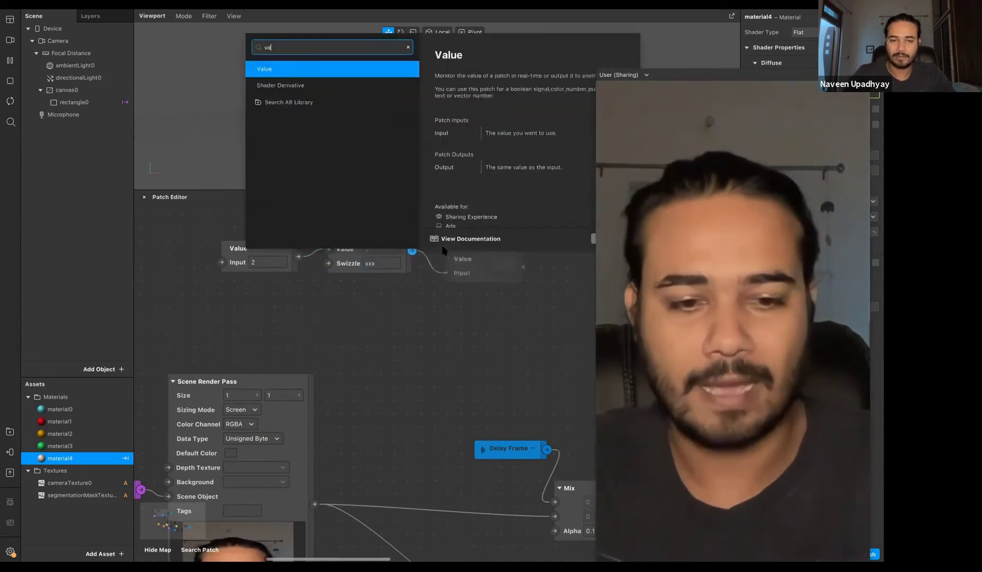
{"action": "type", "text": "l"}
{"action": "key", "text": "Return"}
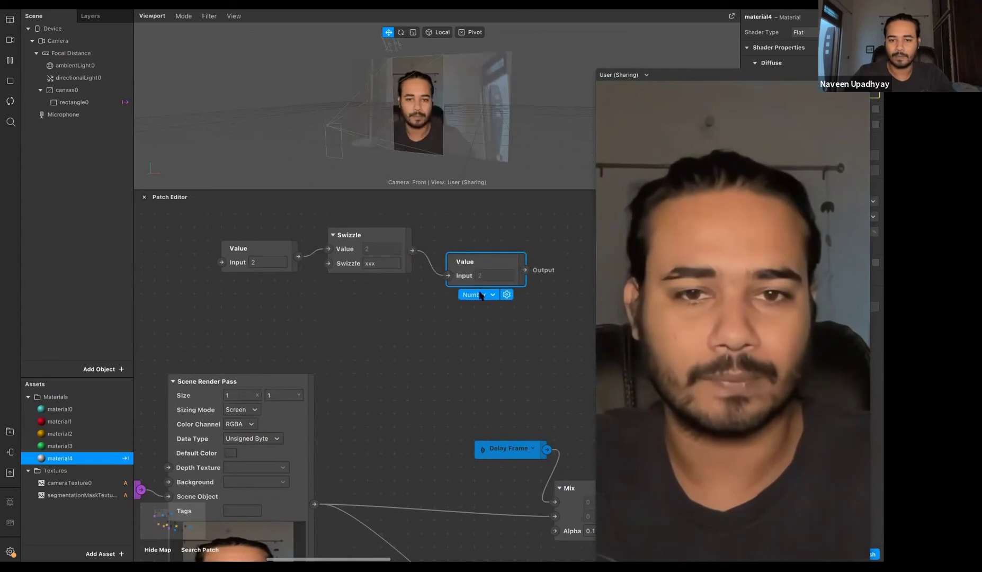
{"action": "left_click", "coordinate": [480, 294]}
{"action": "left_click", "coordinate": [485, 380]}
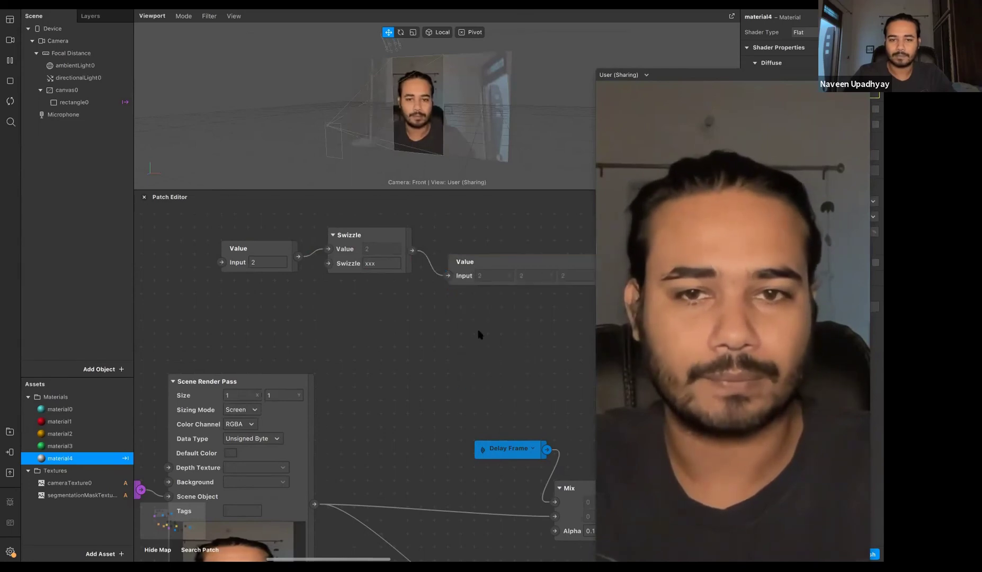
{"action": "scroll", "coordinate": [478, 334], "scroll_direction": "right", "scroll_amount": 5}
{"action": "left_click_drag", "start_coordinate": [455, 275], "coordinate": [440, 247]}
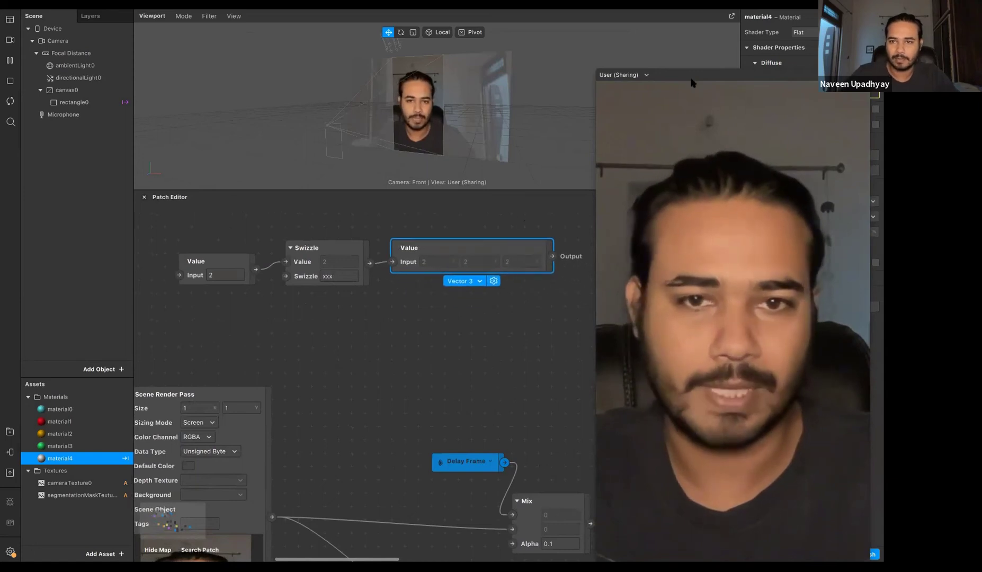
Step: Set the Swizzle string to 00x and move the input Value patch up level with Swizzle
{"action": "scroll", "coordinate": [254, 312], "scroll_direction": "left", "scroll_amount": 2}
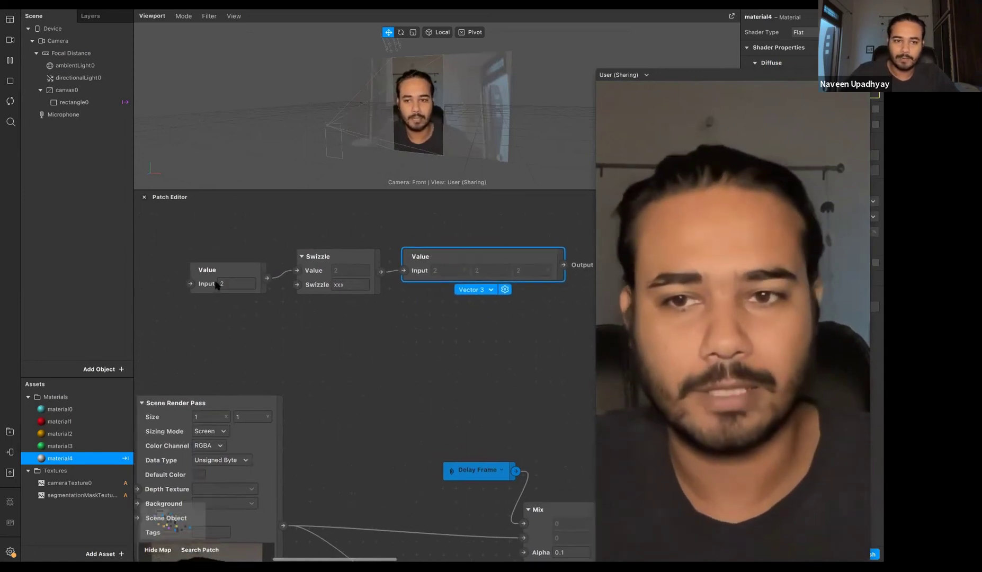
{"action": "scroll", "coordinate": [327, 283], "scroll_direction": "up", "scroll_amount": 2}
{"action": "scroll", "coordinate": [345, 283], "scroll_direction": "up", "scroll_amount": 2}
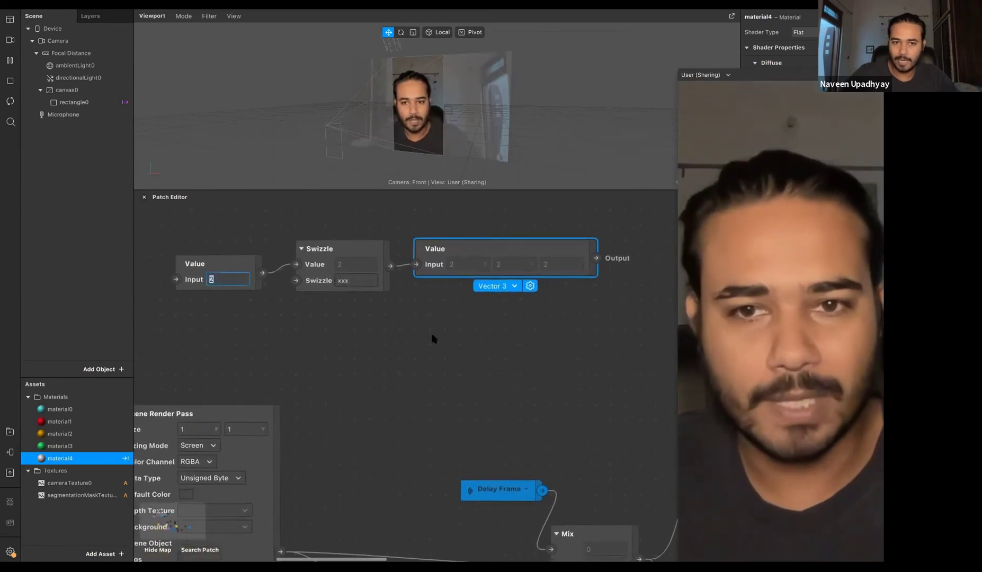
{"action": "left_click", "coordinate": [432, 338]}
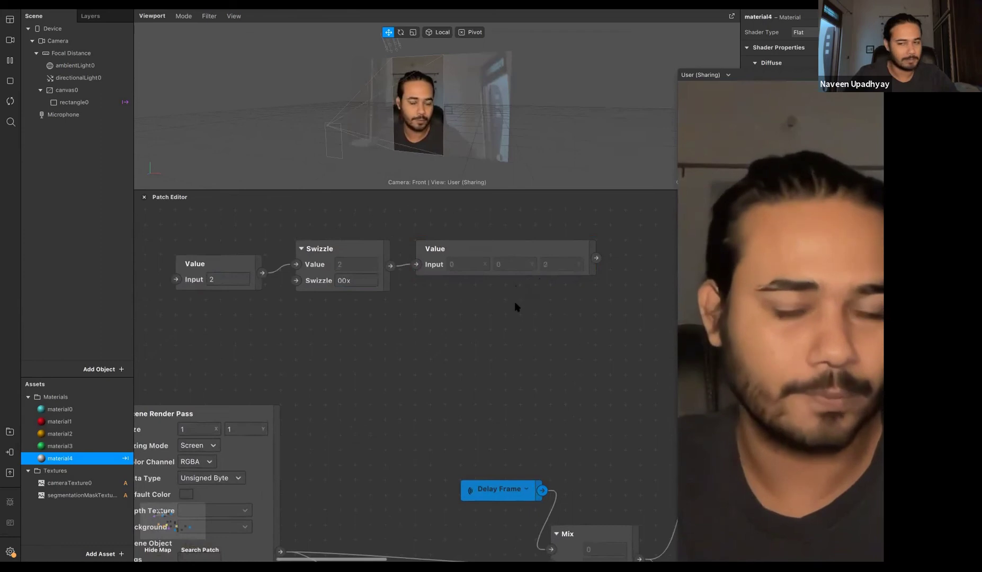
{"action": "scroll", "coordinate": [477, 315], "scroll_direction": "left", "scroll_amount": 1}
{"action": "scroll", "coordinate": [270, 343], "scroll_direction": "left", "scroll_amount": 1}
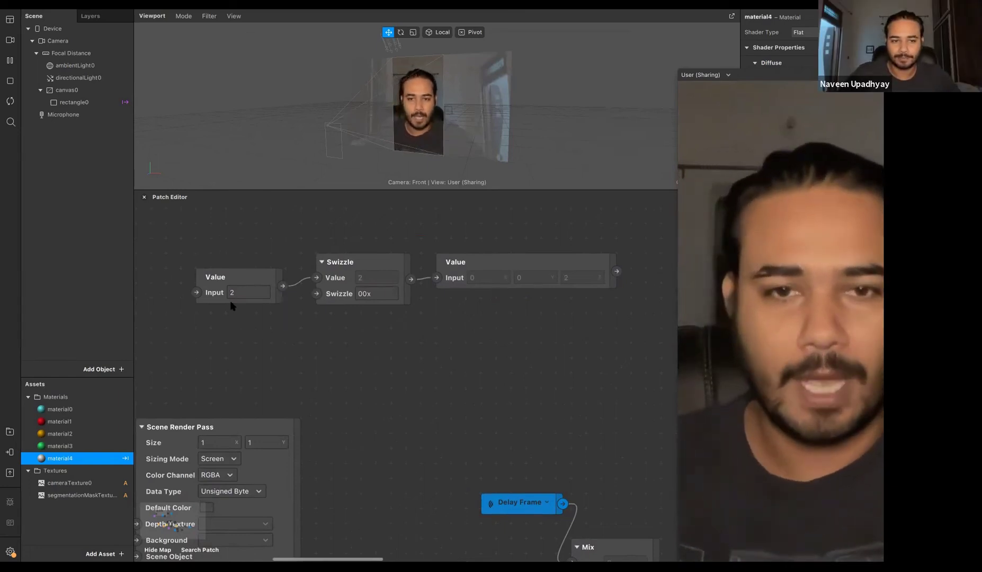
{"action": "left_click_drag", "start_coordinate": [247, 275], "coordinate": [247, 259]}
{"action": "left_click", "coordinate": [398, 359]}
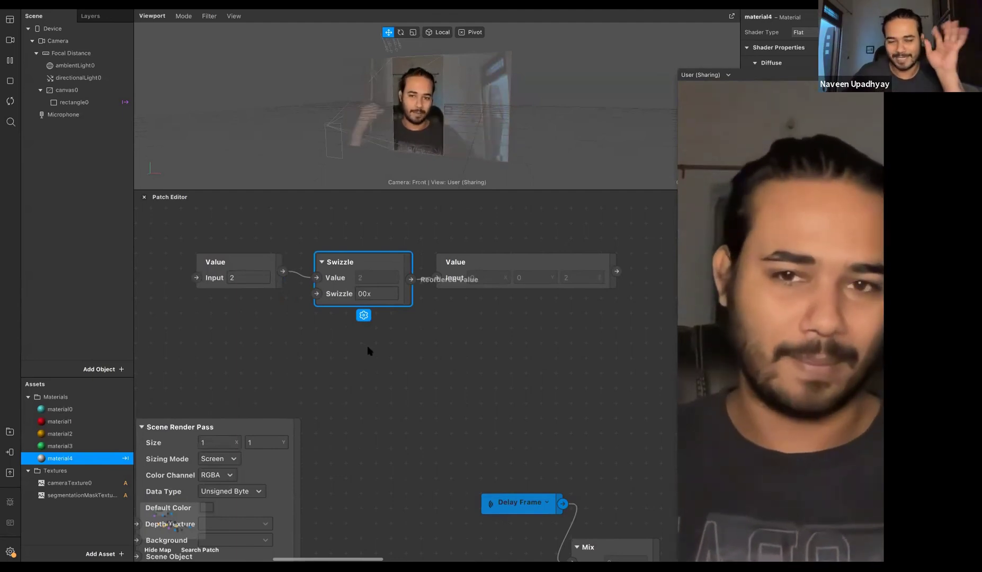
Step: Add a second Swizzle patch below the first, fed by the input Value patch's output
{"action": "left_click", "coordinate": [291, 276]}
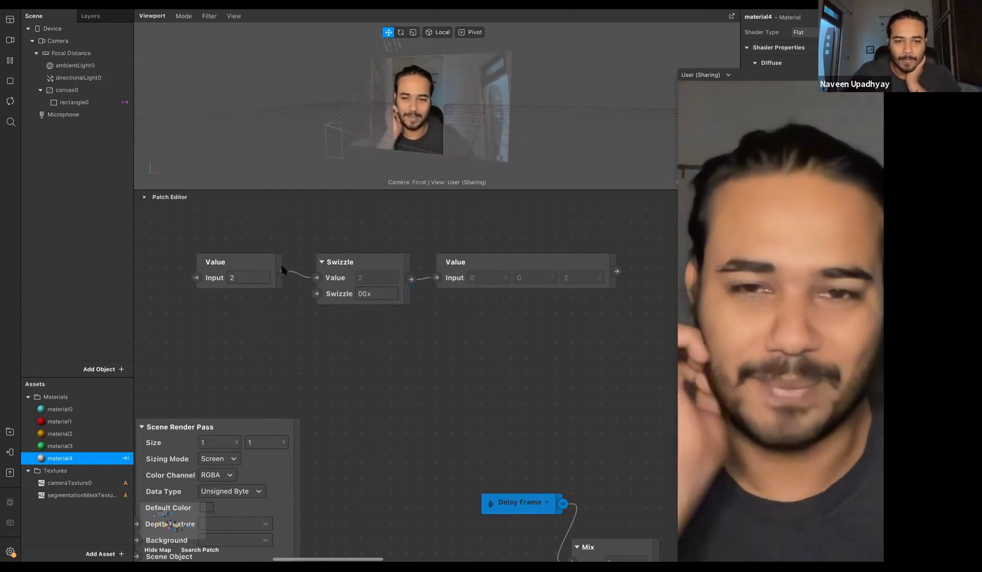
{"action": "left_click_drag", "start_coordinate": [312, 313], "coordinate": [312, 315]}
{"action": "type", "text": "swiz"}
{"action": "key", "text": "Return"}
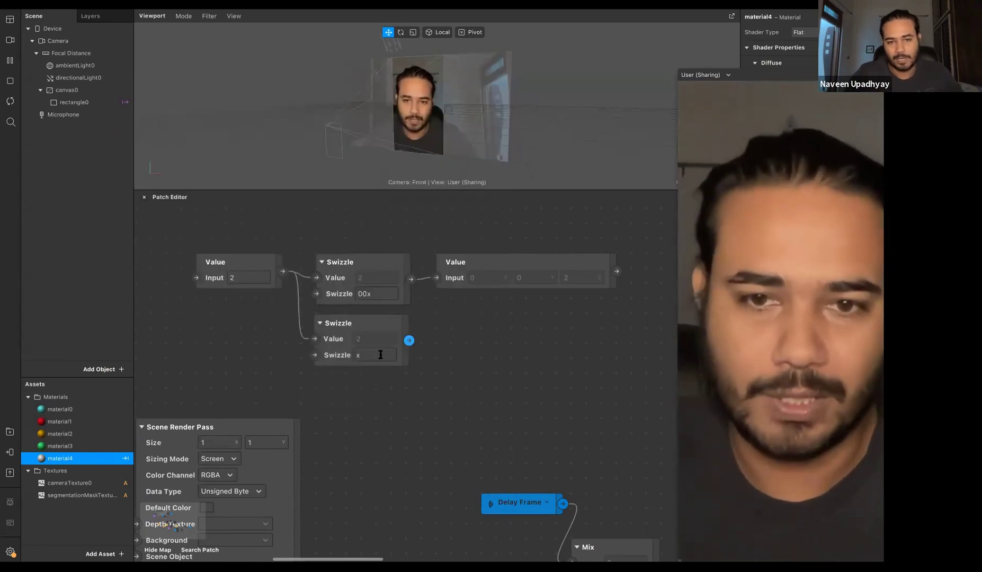
Step: Add a Swizzle patch connected to the Device patch's Screen Size output
{"action": "scroll", "coordinate": [331, 316], "scroll_direction": "up", "scroll_amount": 3}
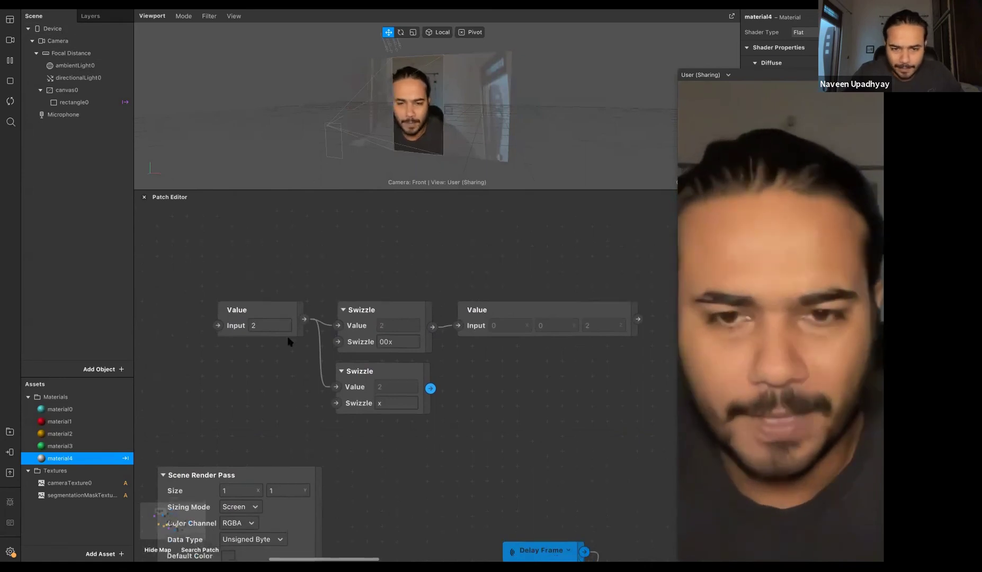
{"action": "scroll", "coordinate": [289, 342], "scroll_direction": "down", "scroll_amount": 5}
{"action": "scroll", "coordinate": [289, 341], "scroll_direction": "up", "scroll_amount": 5}
{"action": "scroll", "coordinate": [356, 375], "scroll_direction": "down", "scroll_amount": 2}
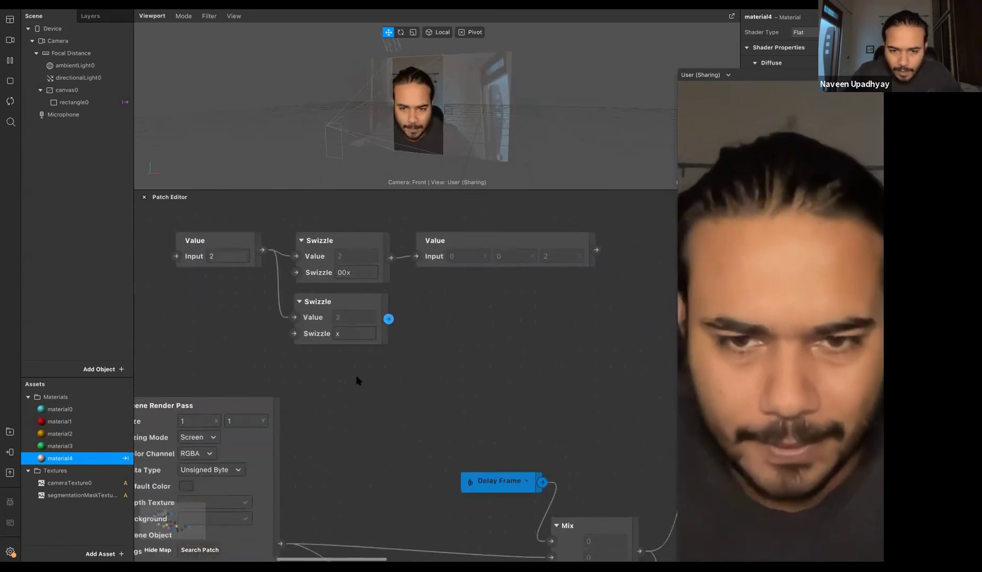
{"action": "scroll", "coordinate": [398, 454], "scroll_direction": "up", "scroll_amount": 1}
{"action": "scroll", "coordinate": [316, 517], "scroll_direction": "down", "scroll_amount": 10}
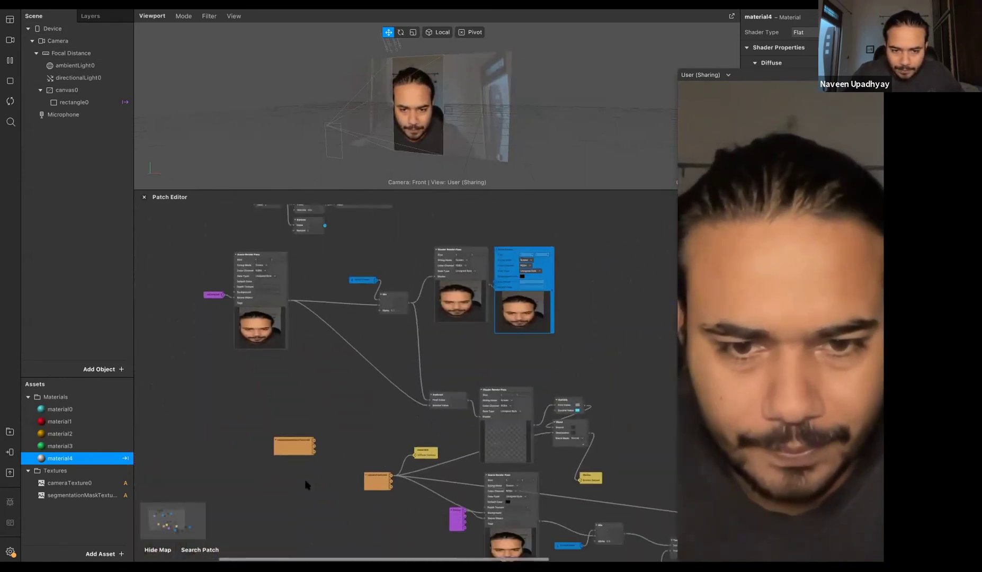
{"action": "scroll", "coordinate": [273, 395], "scroll_direction": "up", "scroll_amount": 10}
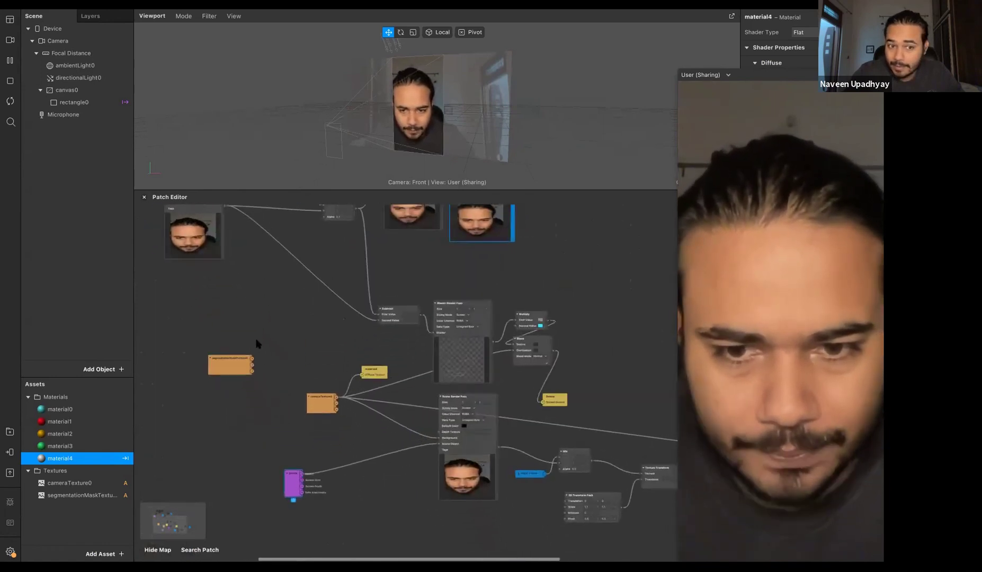
{"action": "scroll", "coordinate": [239, 344], "scroll_direction": "down", "scroll_amount": 5}
{"action": "scroll", "coordinate": [239, 344], "scroll_direction": "right", "scroll_amount": 4}
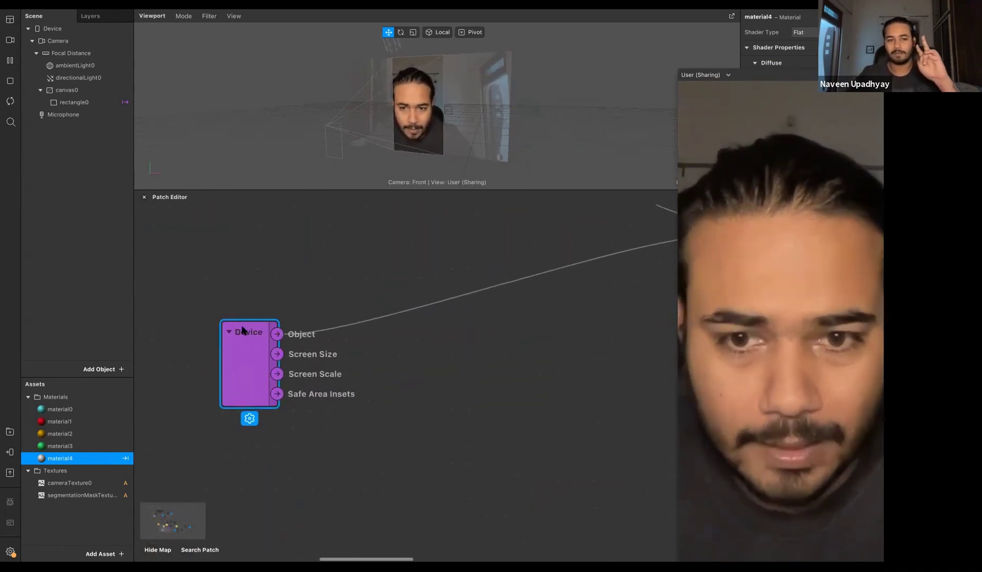
{"action": "left_click", "coordinate": [304, 327]}
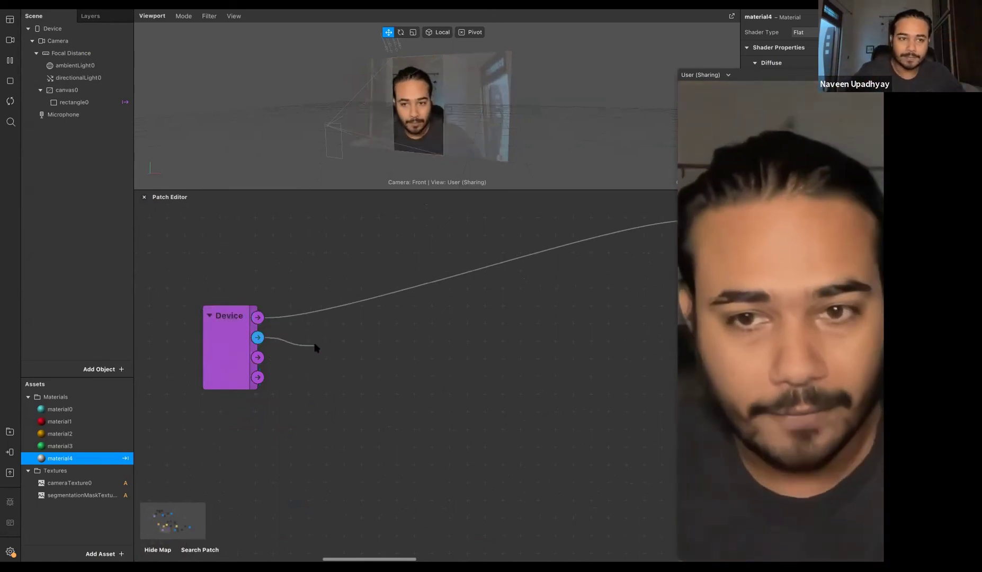
{"action": "left_click_drag", "start_coordinate": [315, 347], "coordinate": [315, 347]}
{"action": "type", "text": "swi"}
{"action": "key", "text": "Down"}
{"action": "key", "text": "Return"}
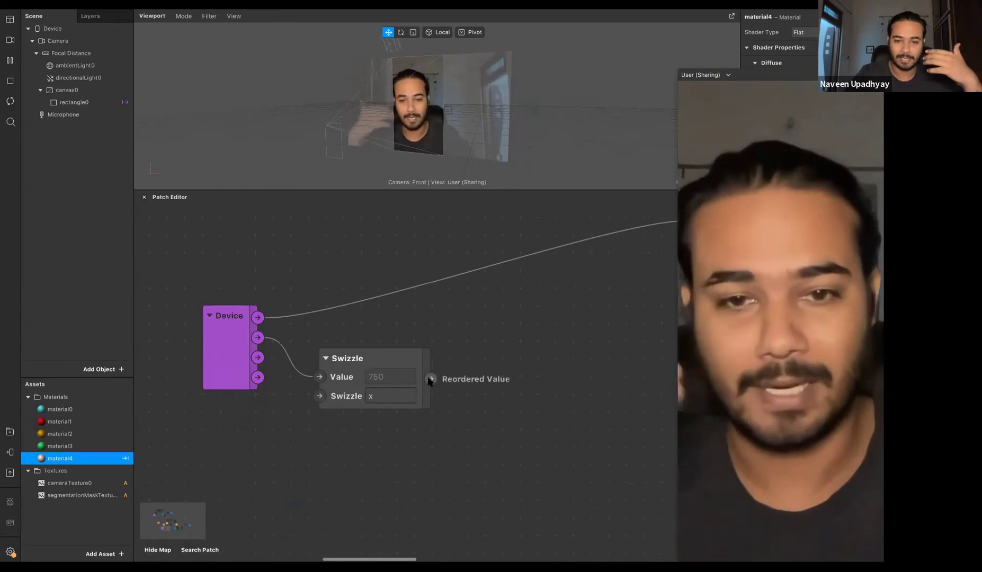
Step: Add a Value patch on the output of Device's Swizzle and set the Swizzle string to y
{"action": "left_click_drag", "start_coordinate": [430, 379], "coordinate": [468, 367]}
{"action": "type", "text": "val"}
{"action": "key", "text": "Return"}
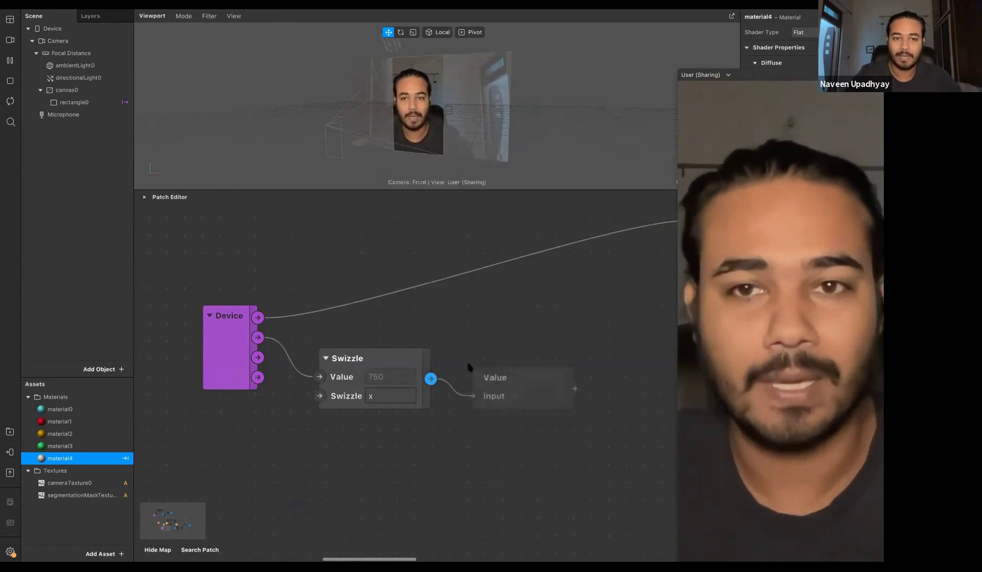
{"action": "scroll", "coordinate": [498, 392], "scroll_direction": "up", "scroll_amount": 3}
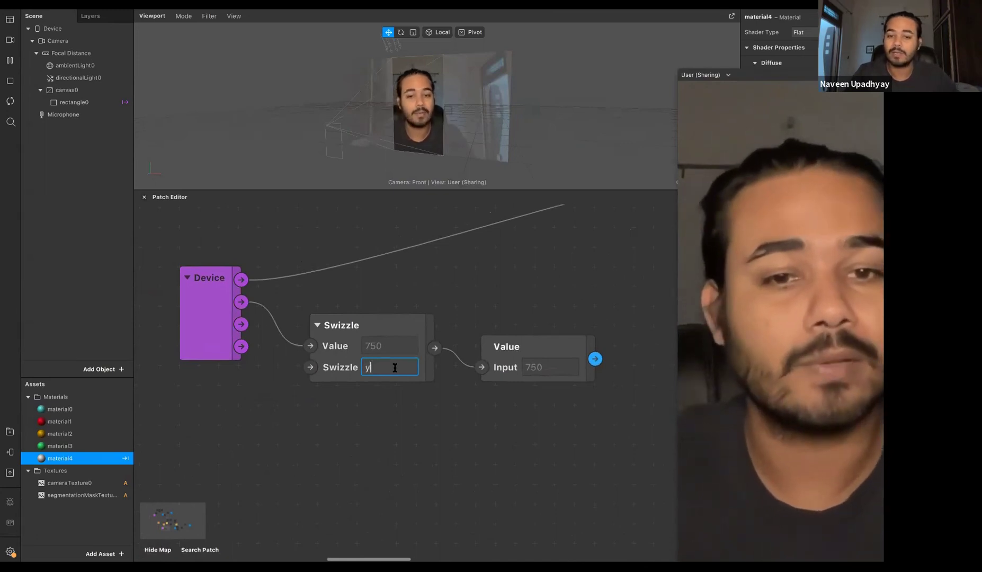
{"action": "key", "text": "Return"}
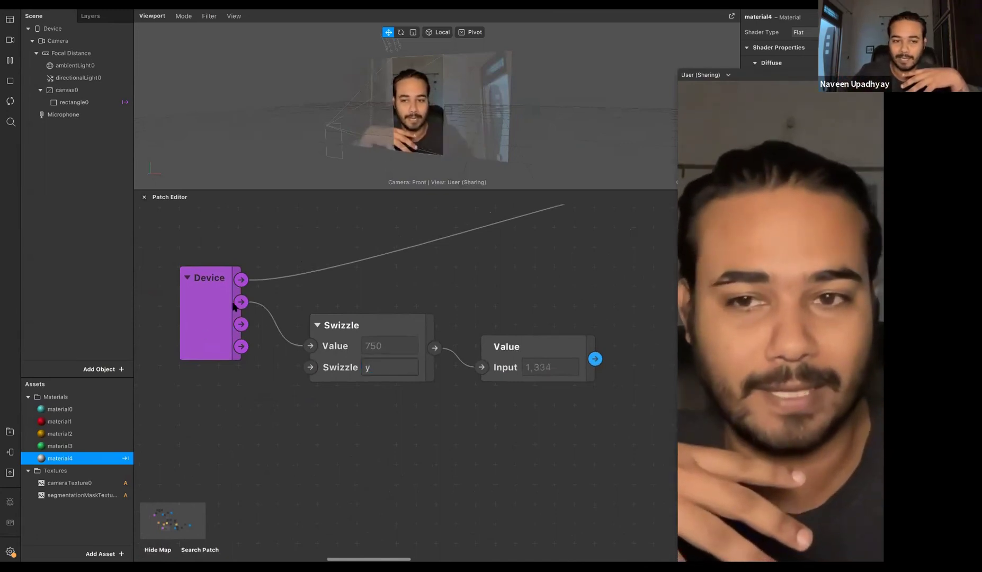
Step: Add an Unpack patch connected to Device's Screen Size output, below the Swizzle patch
{"action": "mouse_move", "coordinate": [238, 303]}
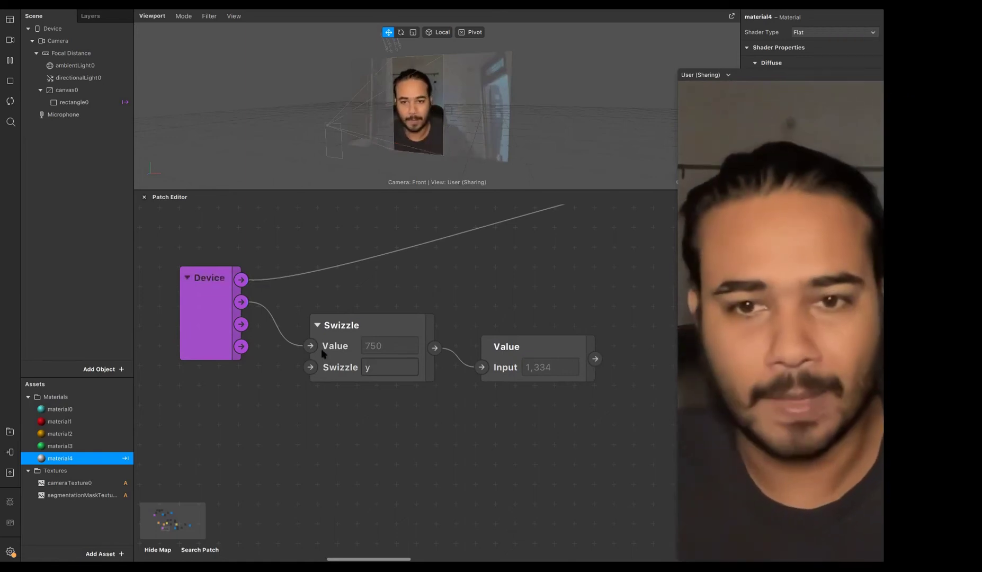
{"action": "left_click", "coordinate": [326, 328]}
{"action": "left_click_drag", "start_coordinate": [405, 303], "coordinate": [594, 401]}
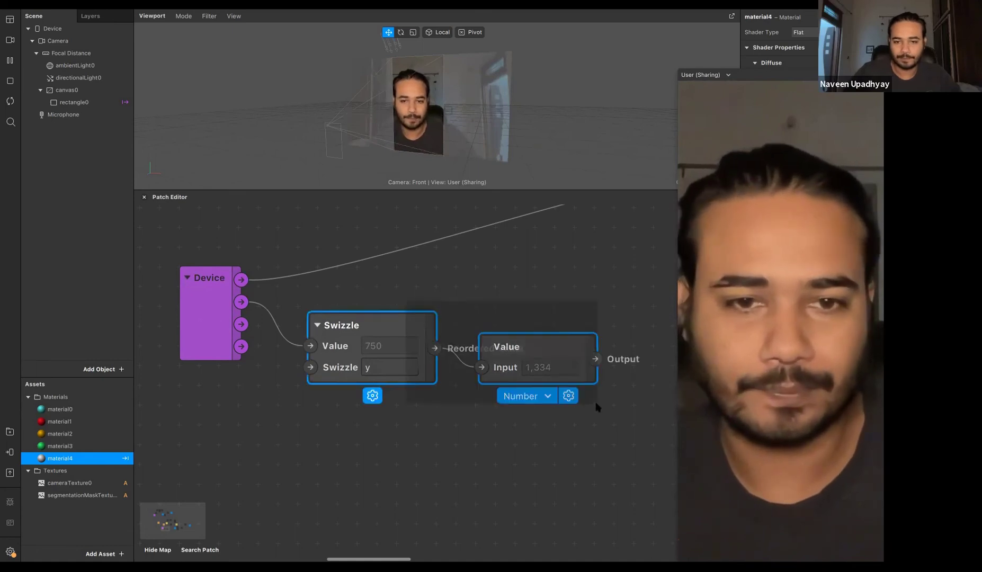
{"action": "left_click", "coordinate": [419, 406]}
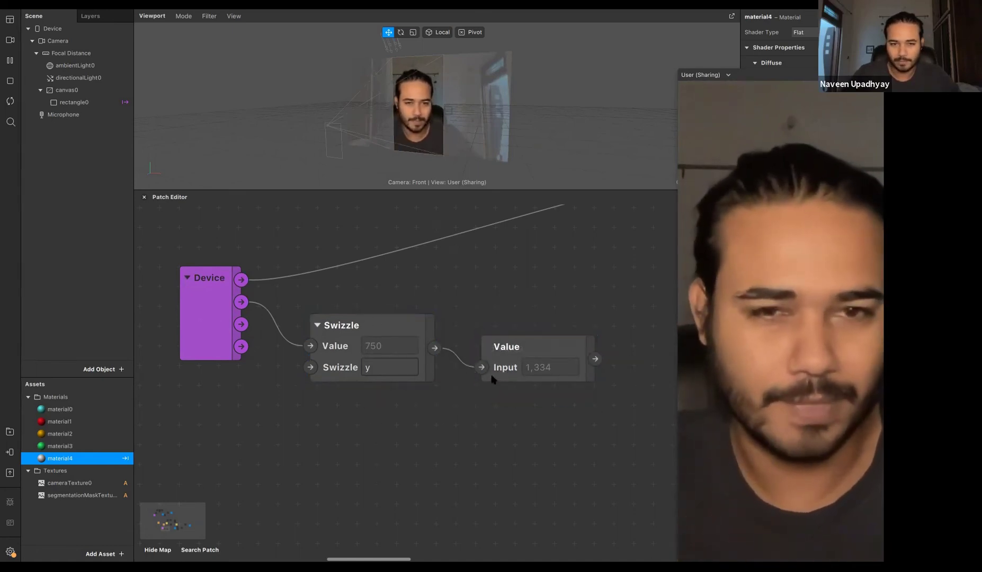
{"action": "scroll", "coordinate": [491, 377], "scroll_direction": "down", "scroll_amount": 3}
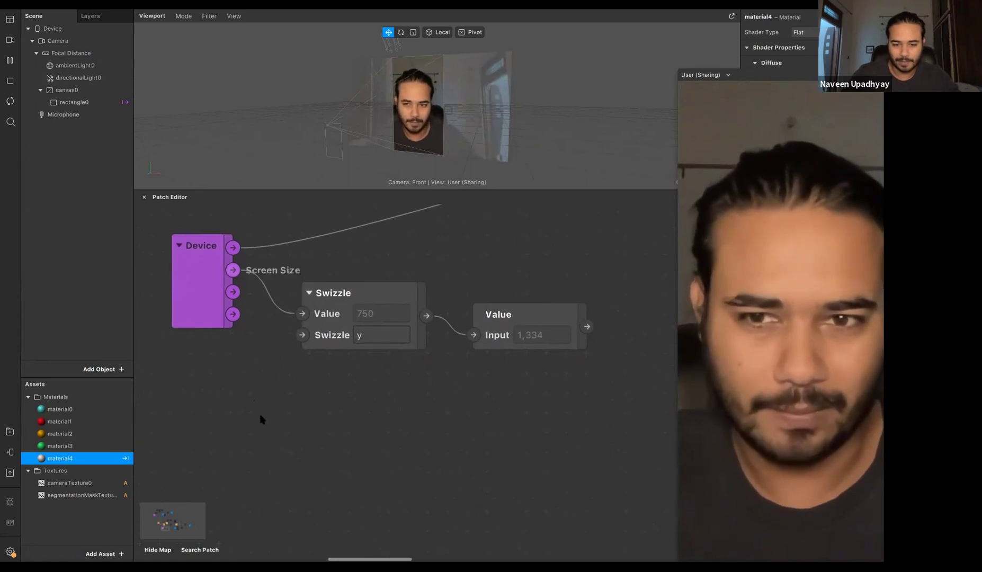
{"action": "left_click_drag", "start_coordinate": [261, 419], "coordinate": [261, 419]}
{"action": "type", "text": "unp"}
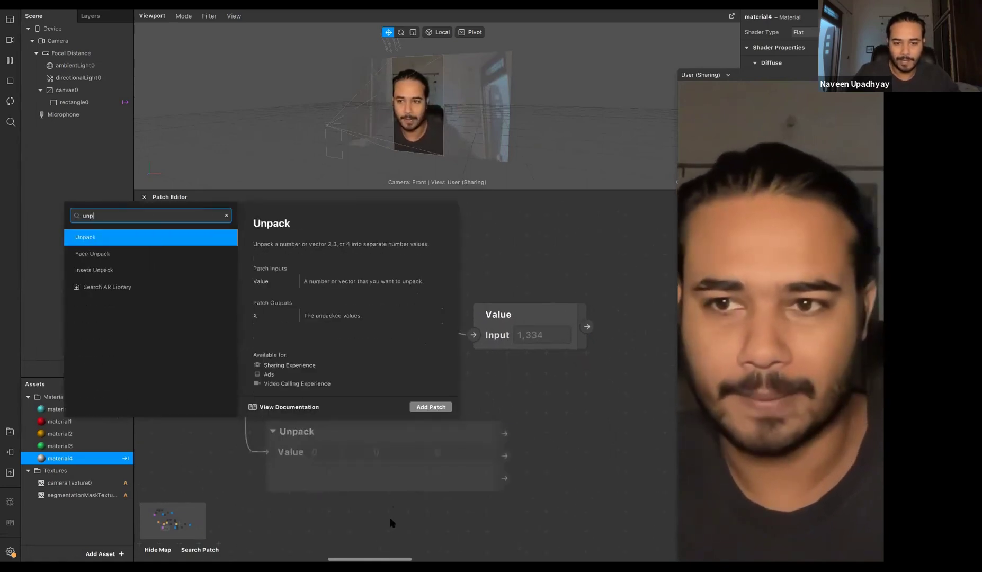
{"action": "key", "text": "Return"}
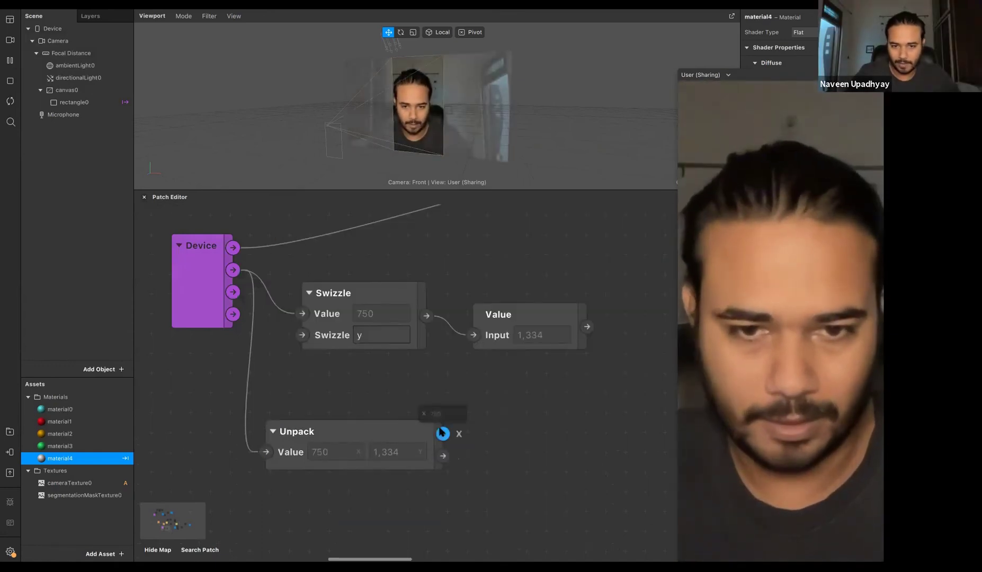
Step: Add a second Swizzle on Device's Screen Size, set the two strings to x and y, and place the Value patch beside the x one
{"action": "left_click_drag", "start_coordinate": [327, 313], "coordinate": [288, 346]}
{"action": "type", "text": "swi"}
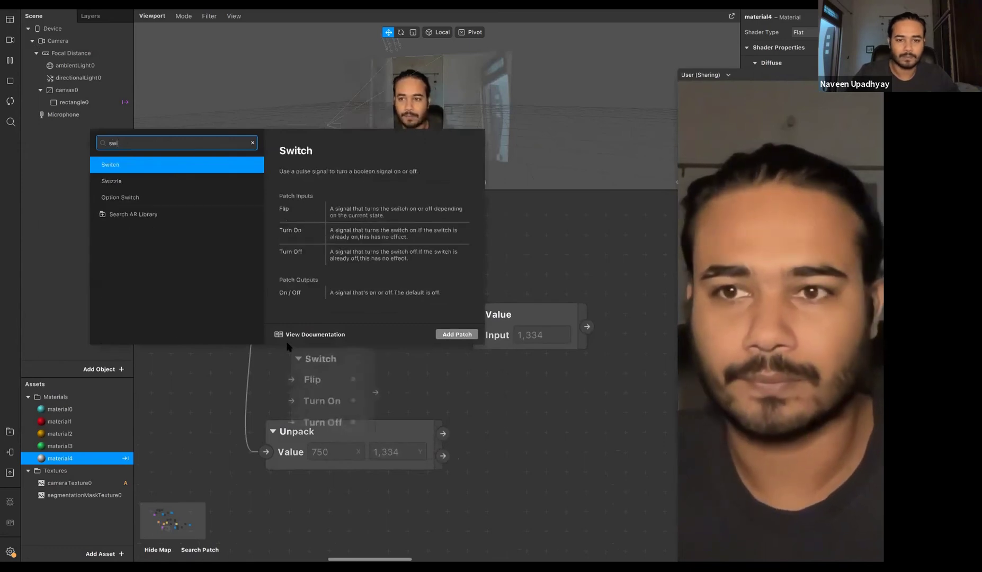
{"action": "key", "text": "Down"}
{"action": "key", "text": "Return"}
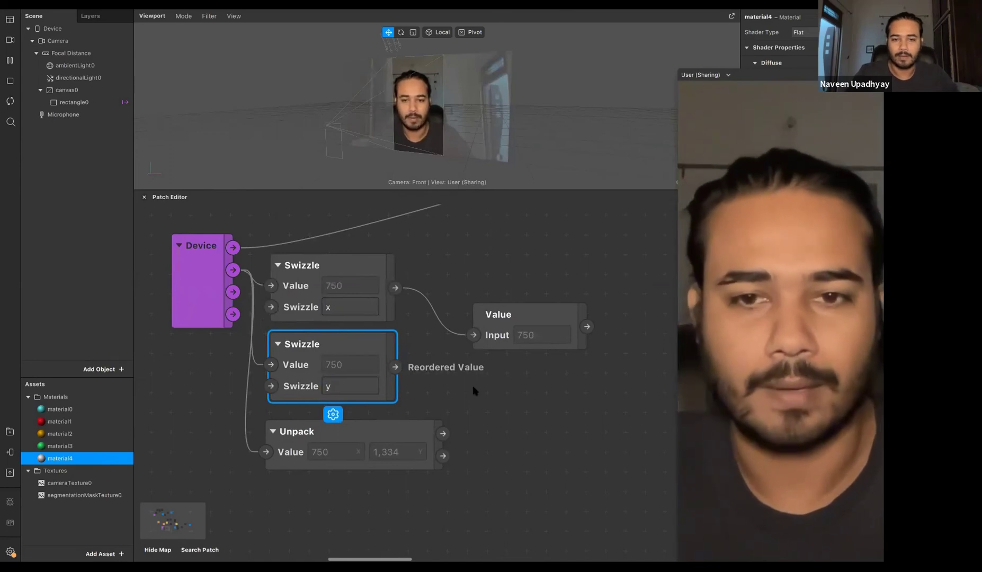
{"action": "left_click_drag", "start_coordinate": [487, 315], "coordinate": [459, 285]}
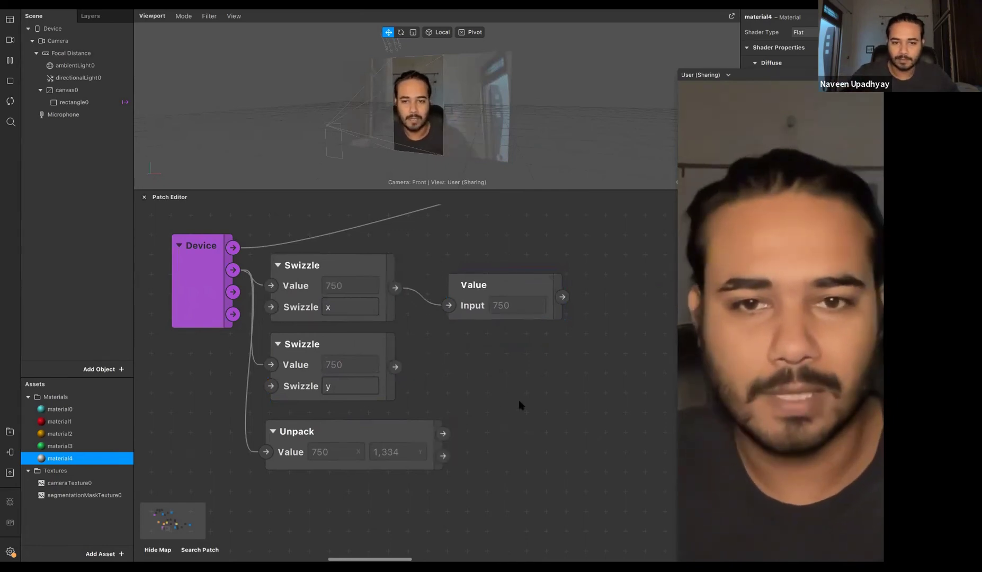
Step: Delete the two Swizzle patches, the Value patch and the Unpack patch attached to Device
{"action": "left_click", "coordinate": [271, 285]}
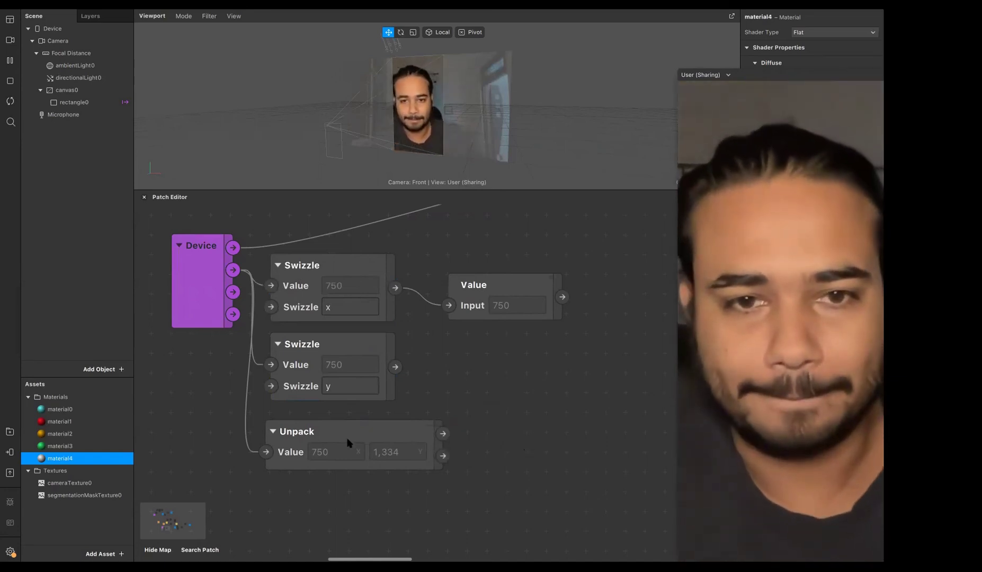
{"action": "key", "text": "ctrl+a"}
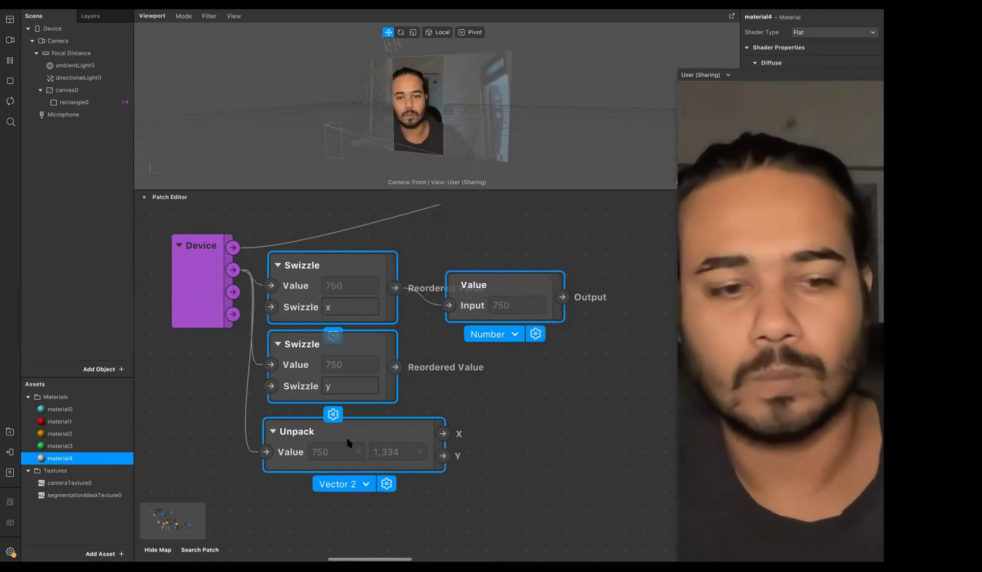
{"action": "key", "text": "Delete"}
Step: Add a Swizzle patch beside the output of the Scene Render Pass fed by rectangle0
{"action": "scroll", "coordinate": [348, 442], "scroll_direction": "up", "scroll_amount": 5}
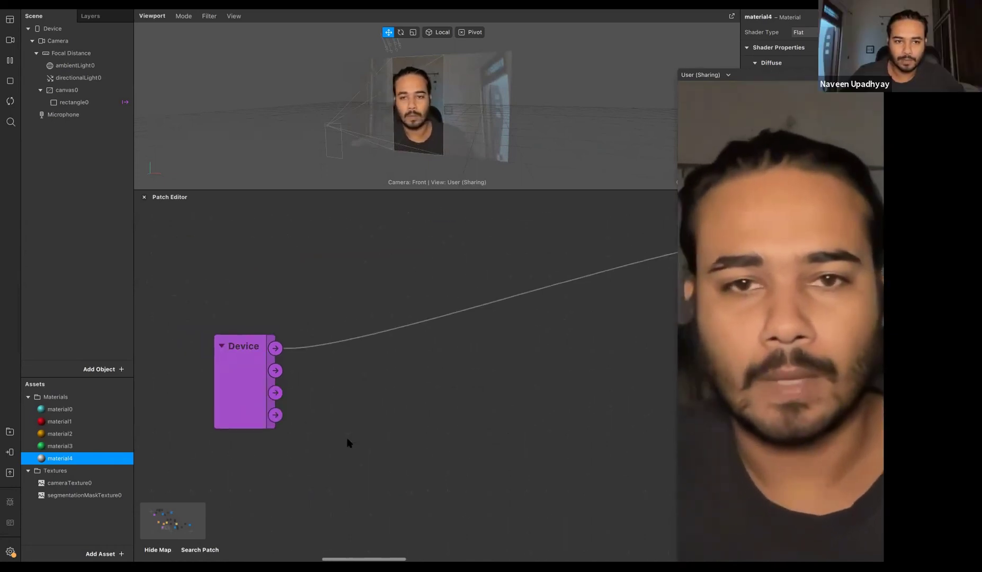
{"action": "scroll", "coordinate": [335, 431], "scroll_direction": "down", "scroll_amount": 5}
{"action": "scroll", "coordinate": [336, 429], "scroll_direction": "down", "scroll_amount": 4}
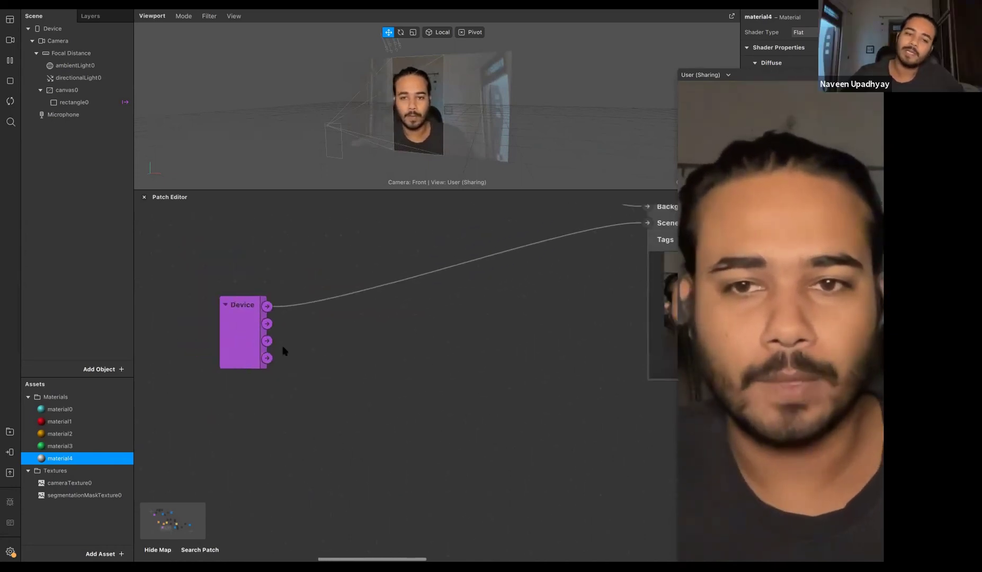
{"action": "scroll", "coordinate": [332, 355], "scroll_direction": "down", "scroll_amount": 4}
{"action": "scroll", "coordinate": [334, 359], "scroll_direction": "down", "scroll_amount": 3}
{"action": "scroll", "coordinate": [334, 360], "scroll_direction": "up", "scroll_amount": 3}
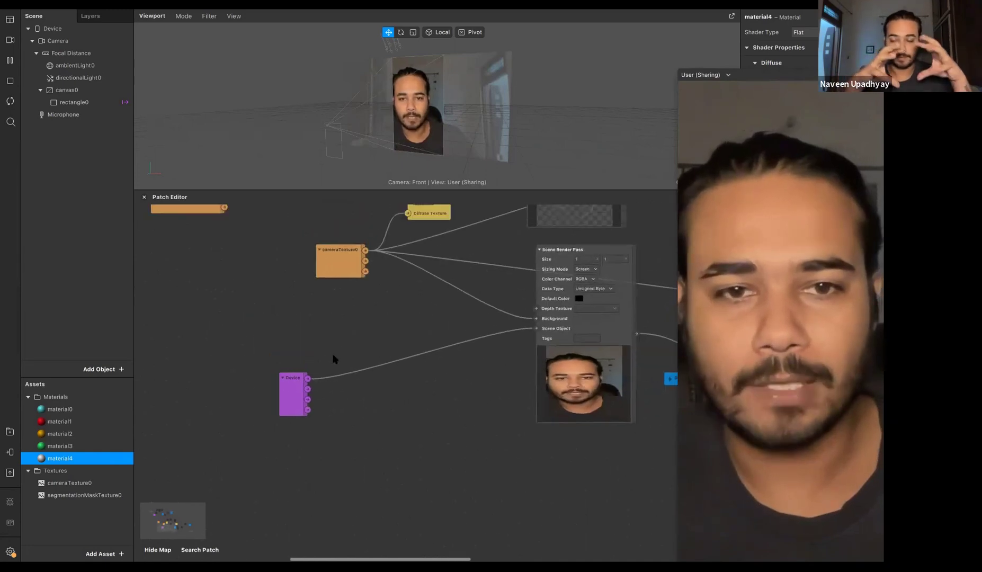
{"action": "scroll", "coordinate": [333, 360], "scroll_direction": "up", "scroll_amount": 5}
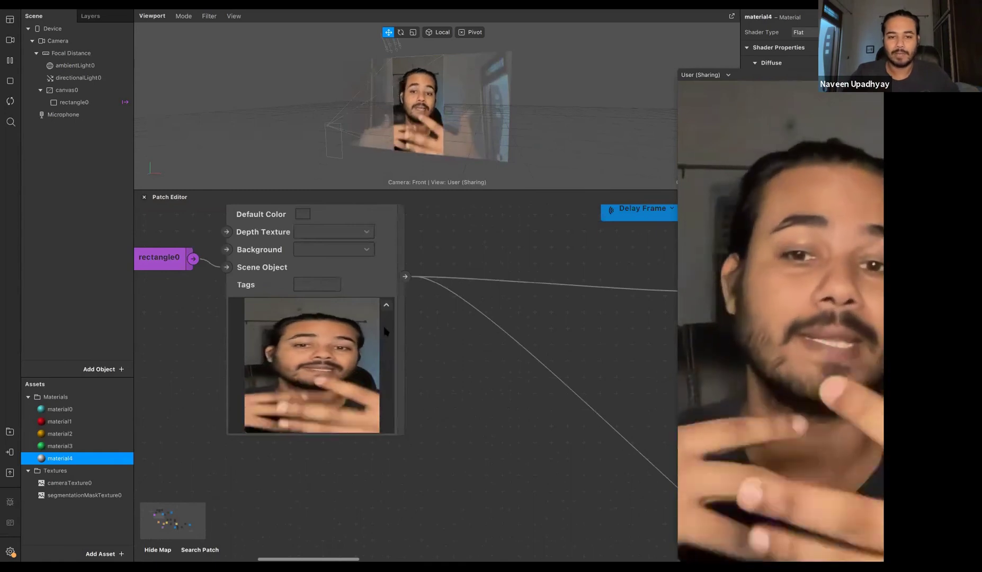
{"action": "scroll", "coordinate": [387, 303], "scroll_direction": "up", "scroll_amount": 3}
{"action": "scroll", "coordinate": [387, 303], "scroll_direction": "right", "scroll_amount": 3}
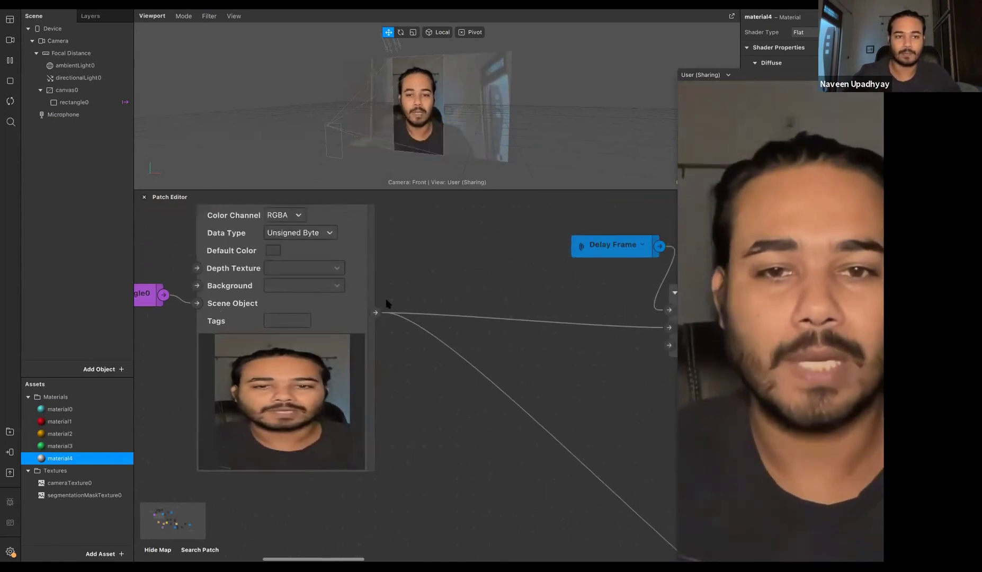
{"action": "double_click", "coordinate": [430, 315]}
{"action": "type", "text": "swi"}
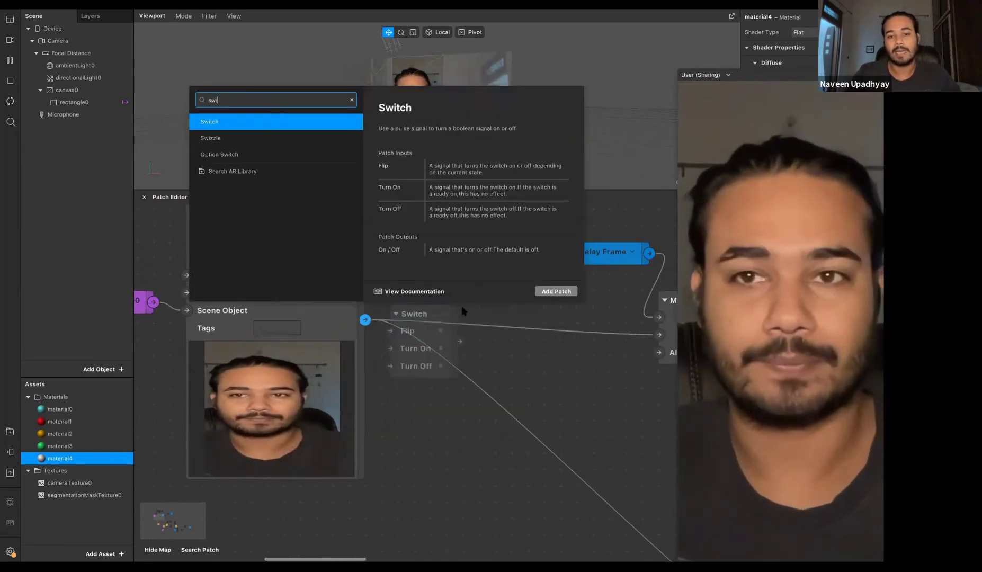
{"action": "key", "text": "Down"}
{"action": "key", "text": "Return"}
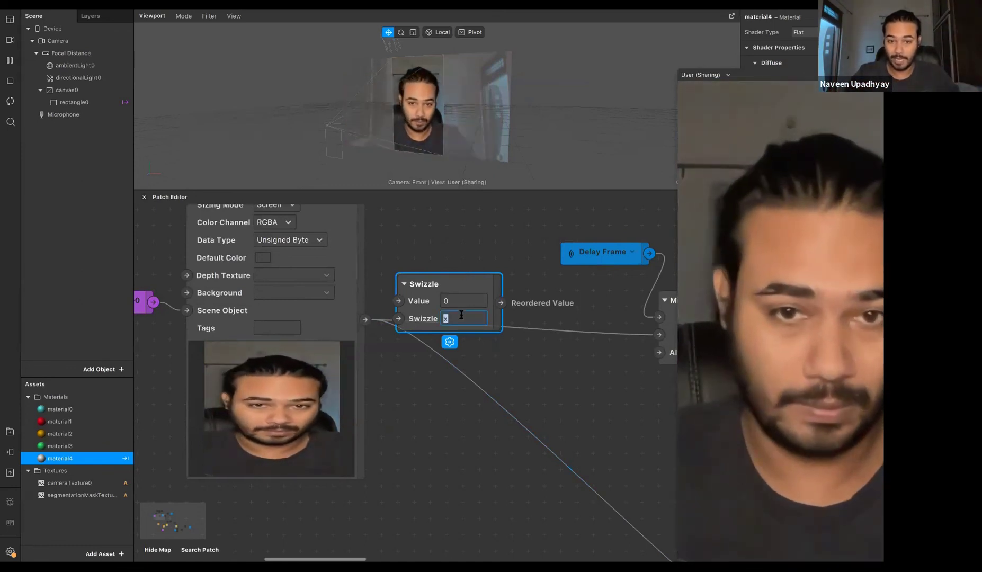
Step: Set the Swizzle string to a, feed its Value from the Scene Render Pass output, and place the patch below that connection
{"action": "left_click_drag", "start_coordinate": [425, 321], "coordinate": [398, 270]}
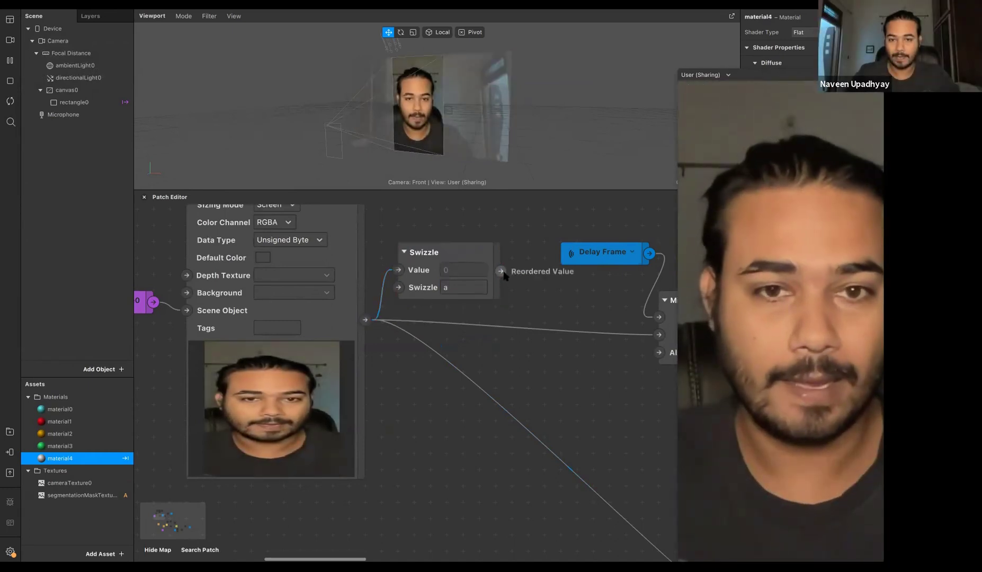
{"action": "left_click_drag", "start_coordinate": [419, 273], "coordinate": [421, 500]}
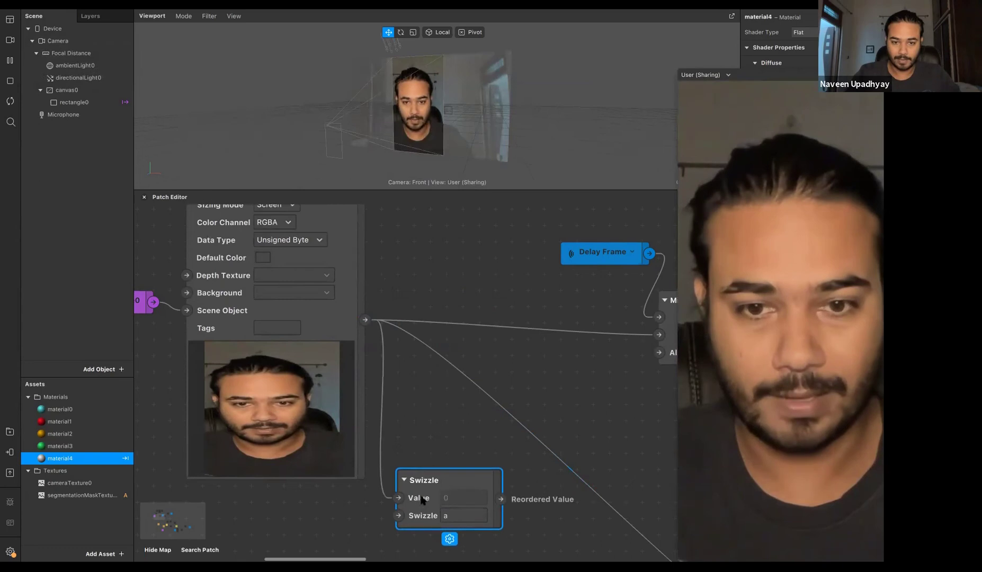
{"action": "scroll", "coordinate": [421, 500], "scroll_direction": "down", "scroll_amount": 5}
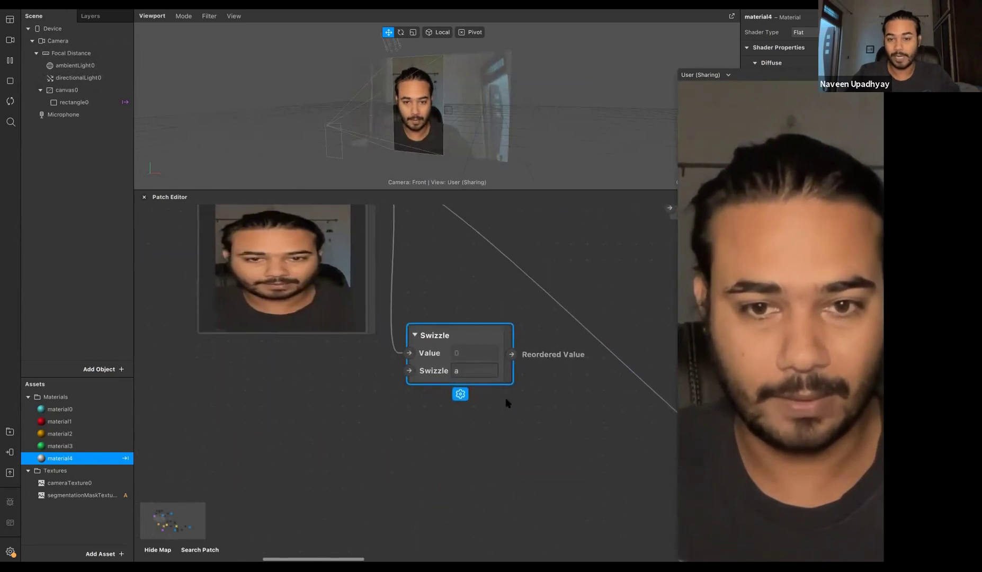
{"action": "left_click_drag", "start_coordinate": [506, 367], "coordinate": [507, 399]}
Step: Add a Shader Render Pass patch fed by the Swizzle patch's output
{"action": "scroll", "coordinate": [448, 363], "scroll_direction": "right", "scroll_amount": 3}
{"action": "scroll", "coordinate": [448, 363], "scroll_direction": "down", "scroll_amount": 1}
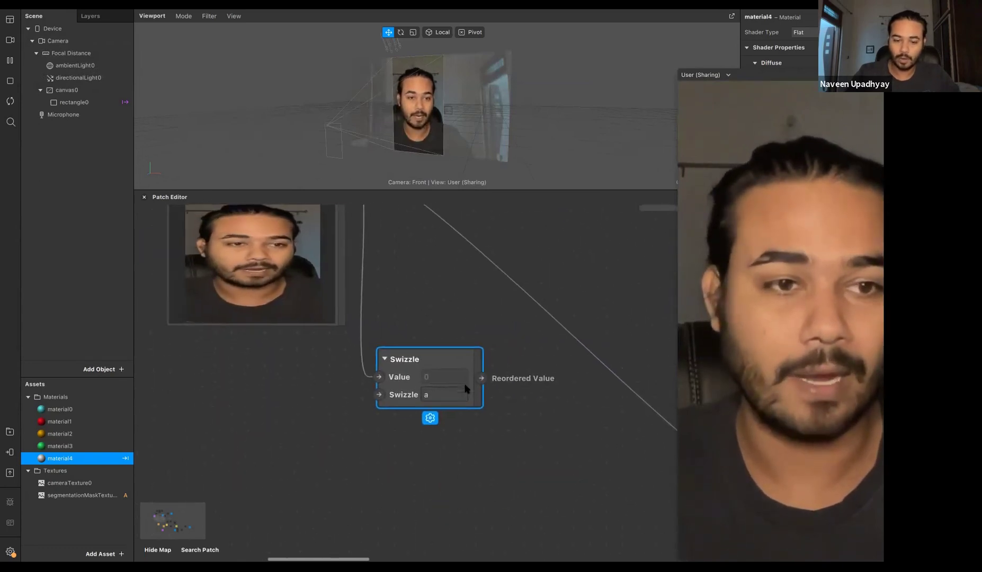
{"action": "double_click", "coordinate": [465, 388]}
{"action": "type", "text": "sha"}
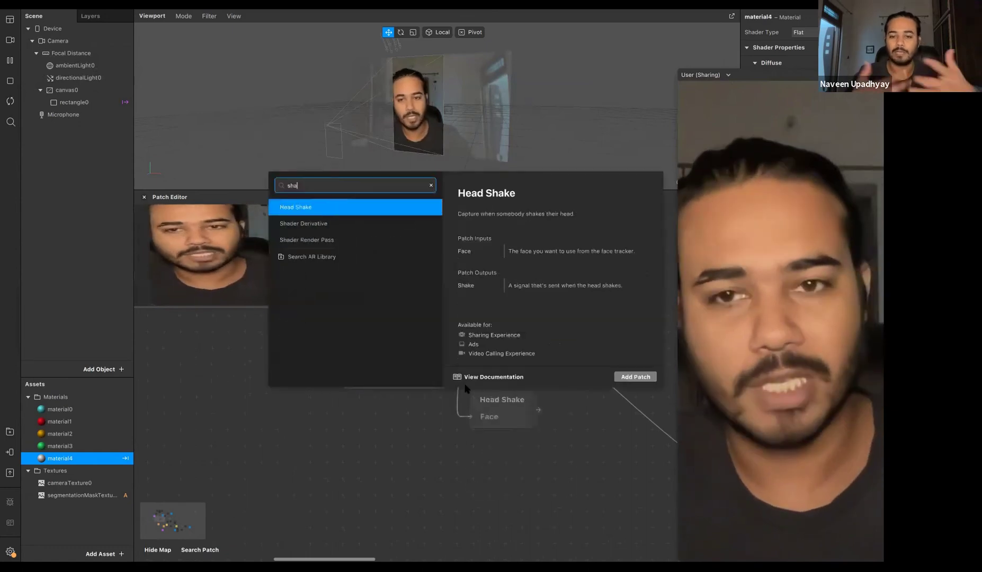
{"action": "key", "text": "Down"}
{"action": "key", "text": "Down"}
{"action": "key", "text": "Return"}
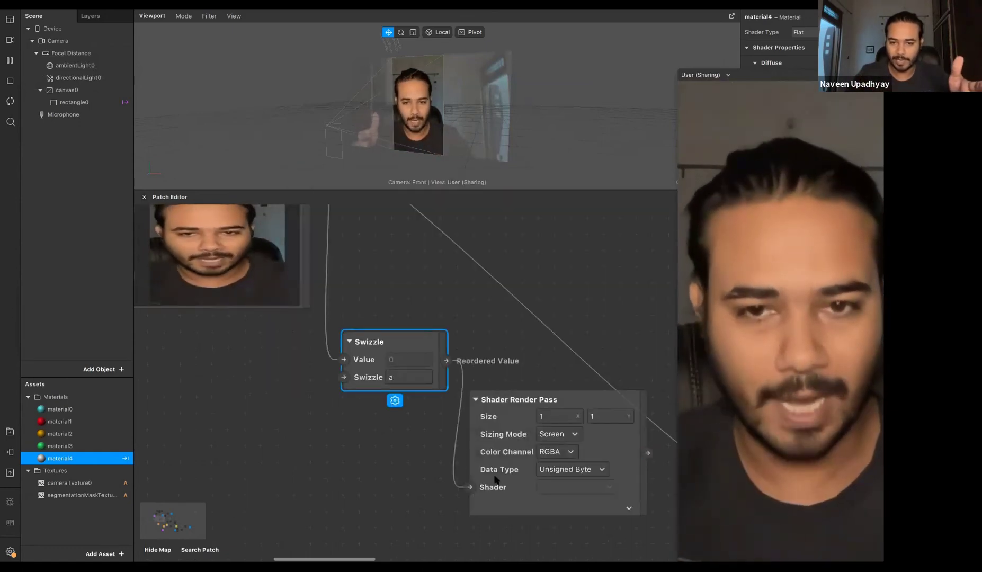
Step: Expand the new Shader Render Pass preview and move the patch up beside the Swizzle patch
{"action": "left_click_drag", "start_coordinate": [628, 517], "coordinate": [633, 517]}
{"action": "left_click", "coordinate": [631, 514]}
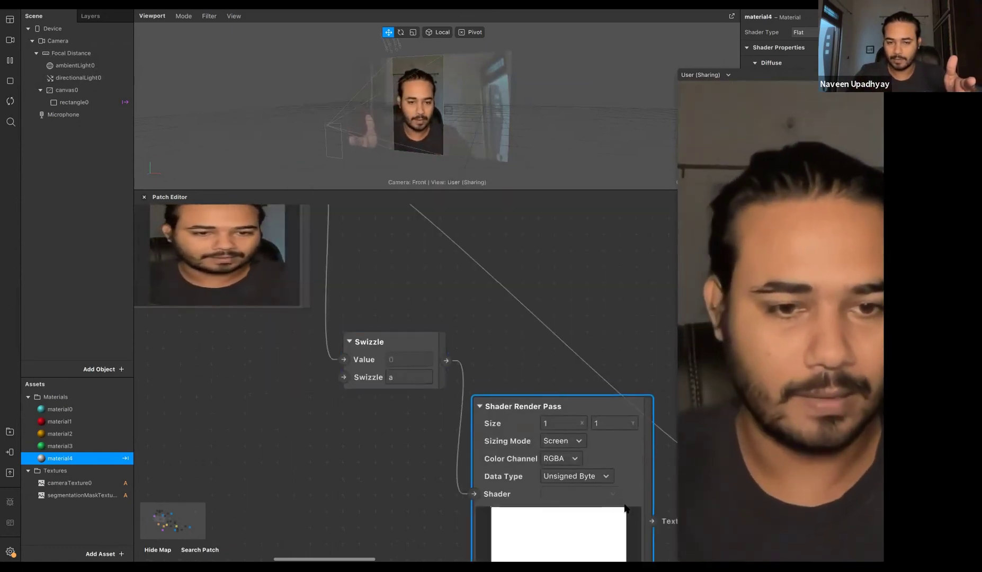
{"action": "scroll", "coordinate": [550, 424], "scroll_direction": "down", "scroll_amount": 3}
{"action": "scroll", "coordinate": [552, 373], "scroll_direction": "up", "scroll_amount": 2}
{"action": "scroll", "coordinate": [593, 476], "scroll_direction": "down", "scroll_amount": 1}
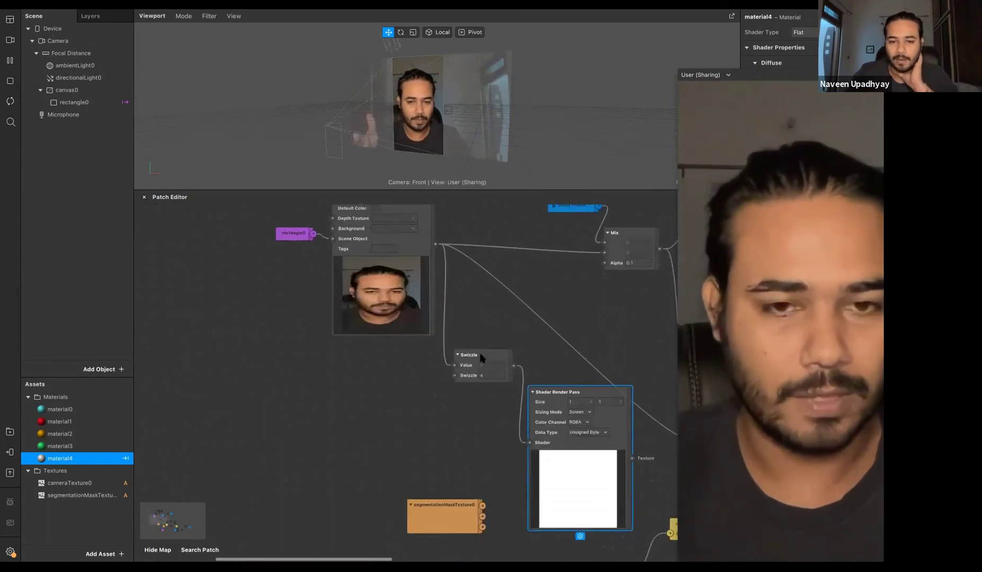
{"action": "left_click_drag", "start_coordinate": [533, 465], "coordinate": [533, 409]}
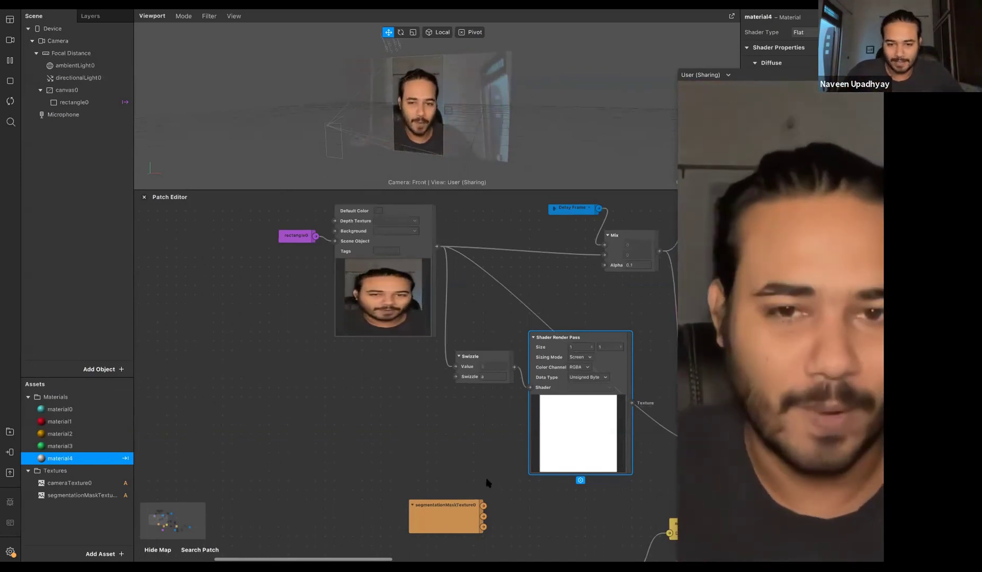
Step: Move segmentationMaskTexture0 close to cameraTexture0 and add a Multiply patch at the camera texture's RGBA output
{"action": "scroll", "coordinate": [486, 482], "scroll_direction": "down", "scroll_amount": 5}
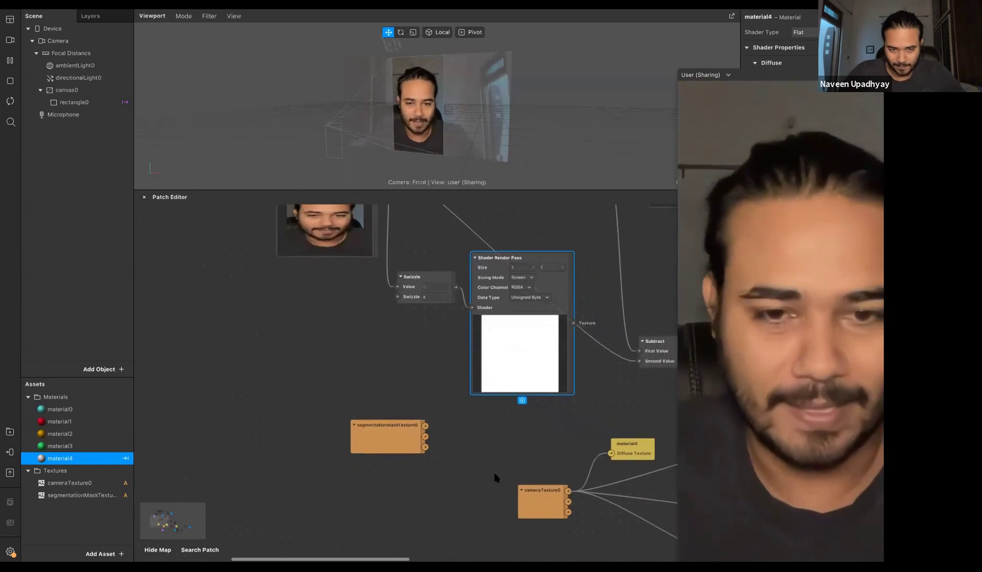
{"action": "scroll", "coordinate": [496, 477], "scroll_direction": "down", "scroll_amount": 5}
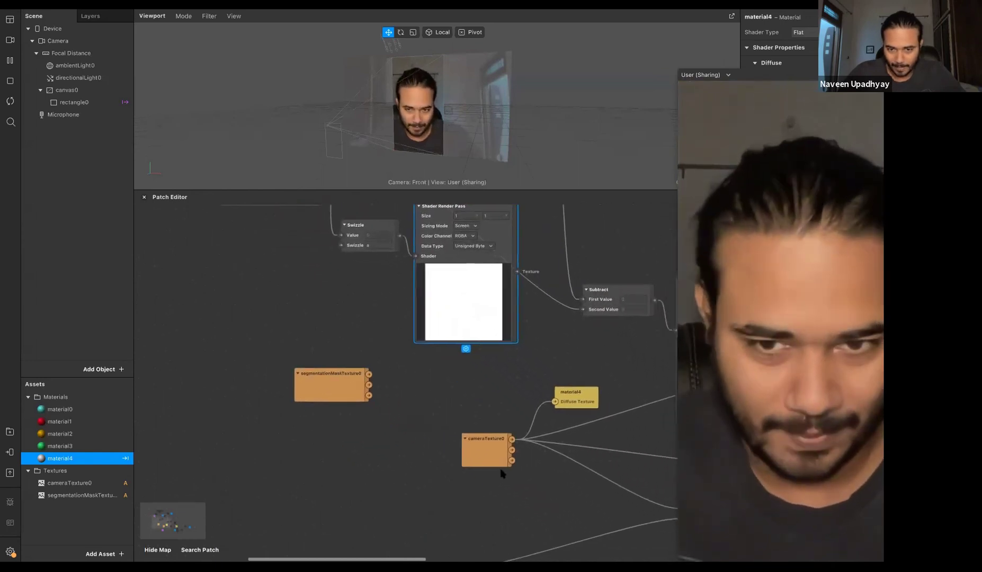
{"action": "scroll", "coordinate": [502, 474], "scroll_direction": "down", "scroll_amount": 3}
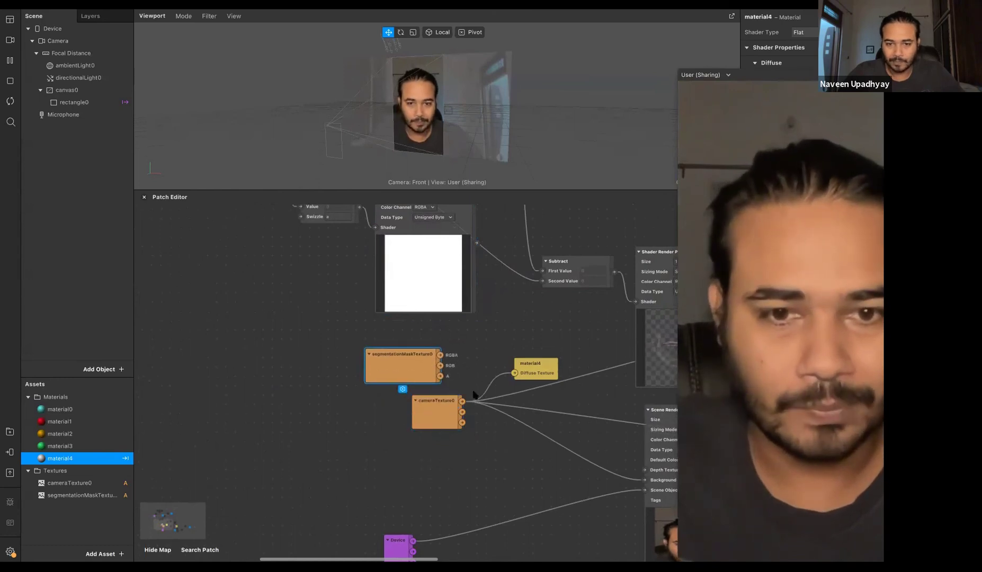
{"action": "double_click", "coordinate": [473, 383]}
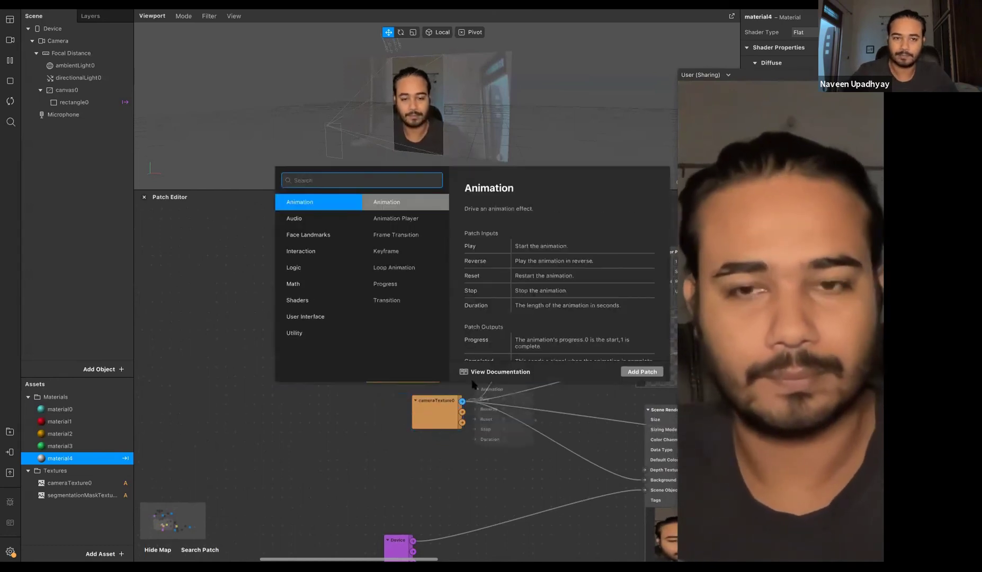
{"action": "type", "text": "mu"}
{"action": "key", "text": "Return"}
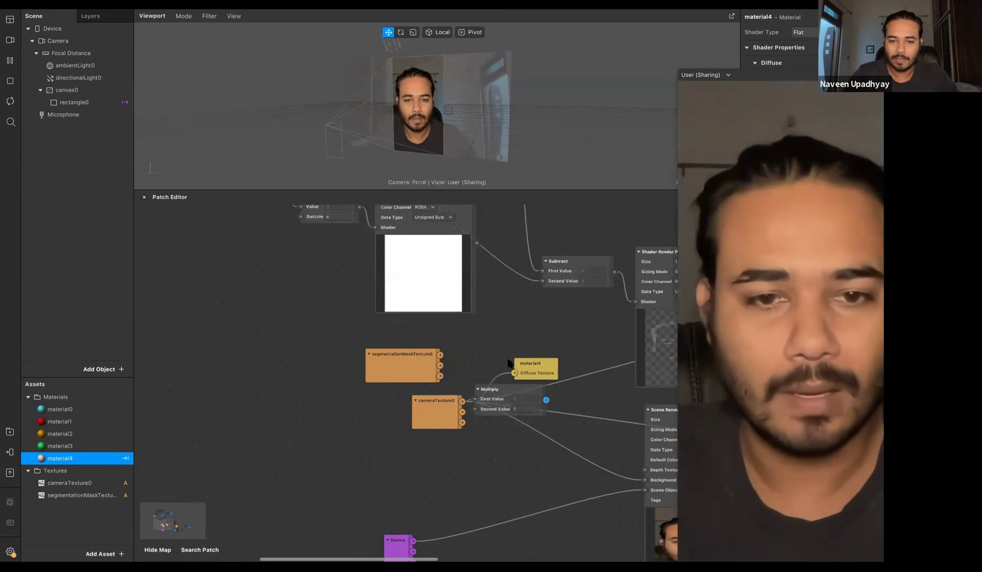
Step: Move Multiply above cameraTexture0, connect segmentationMaskTexture0's A output to its Second Value, and feed its output into material4's Diffuse Texture
{"action": "scroll", "coordinate": [509, 365], "scroll_direction": "down", "scroll_amount": 1}
{"action": "scroll", "coordinate": [478, 351], "scroll_direction": "up", "scroll_amount": 1}
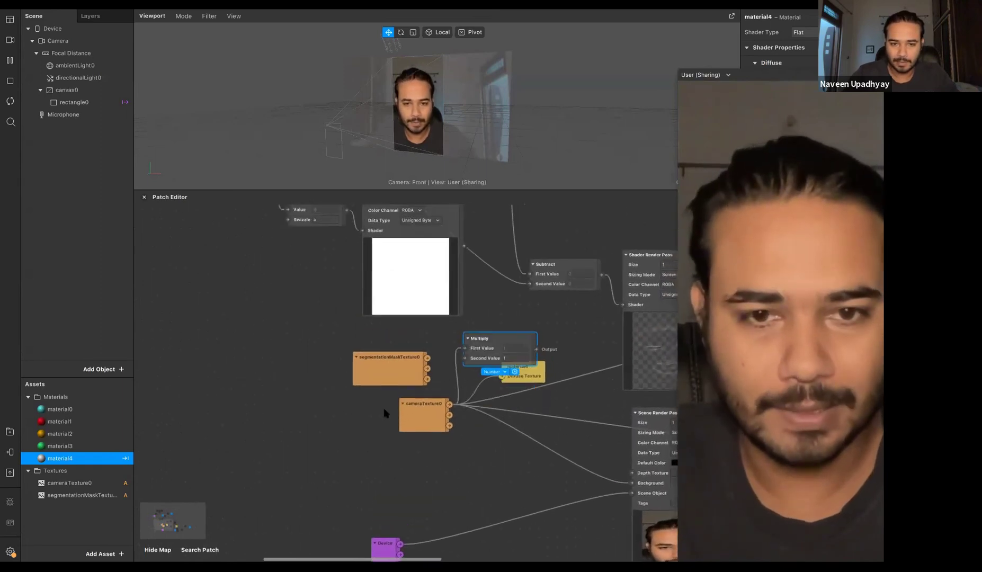
{"action": "scroll", "coordinate": [385, 413], "scroll_direction": "up", "scroll_amount": 5}
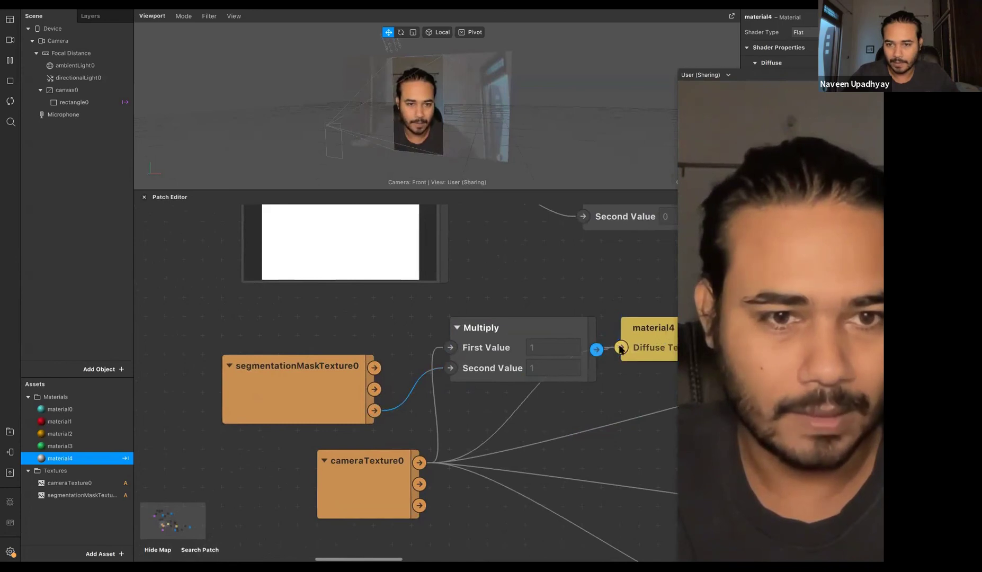
{"action": "scroll", "coordinate": [465, 385], "scroll_direction": "down", "scroll_amount": 5}
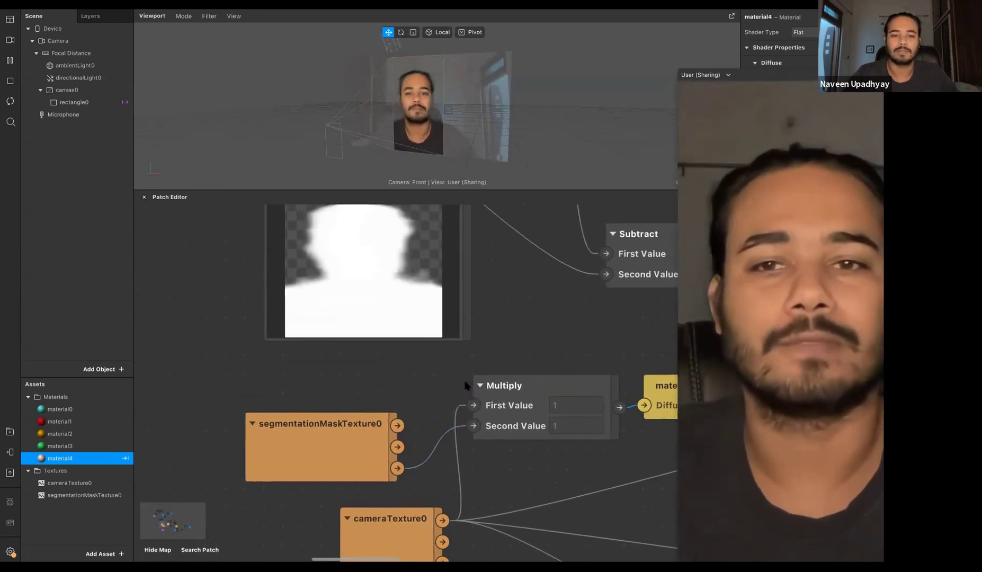
Step: Compare the Scene Render Pass preview with the alpha mask in the Shader Render Pass fed by Swizzle
{"action": "scroll", "coordinate": [465, 385], "scroll_direction": "up", "scroll_amount": 5}
{"action": "scroll", "coordinate": [465, 385], "scroll_direction": "left", "scroll_amount": 5}
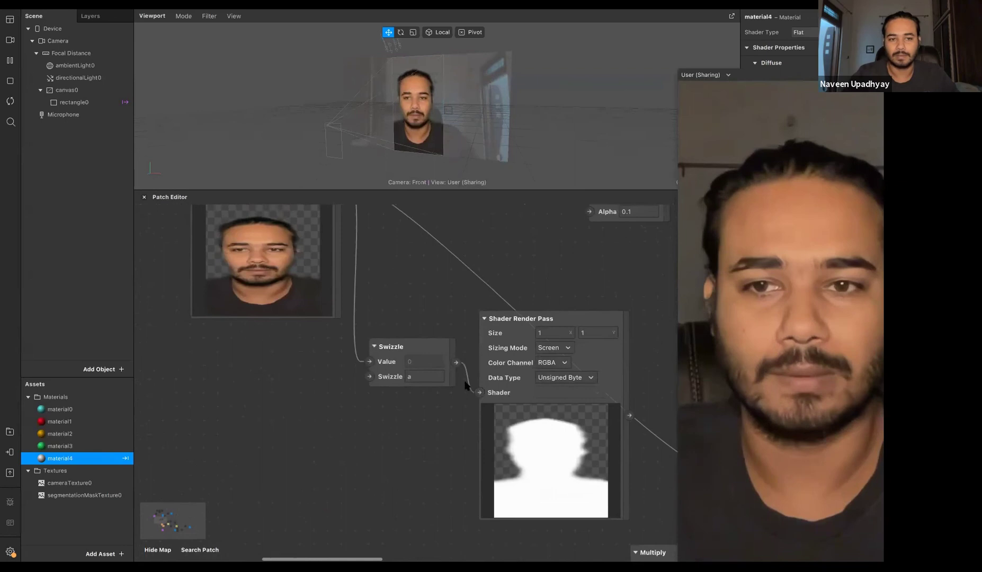
{"action": "scroll", "coordinate": [346, 306], "scroll_direction": "down", "scroll_amount": 1}
{"action": "scroll", "coordinate": [345, 306], "scroll_direction": "right", "scroll_amount": 1}
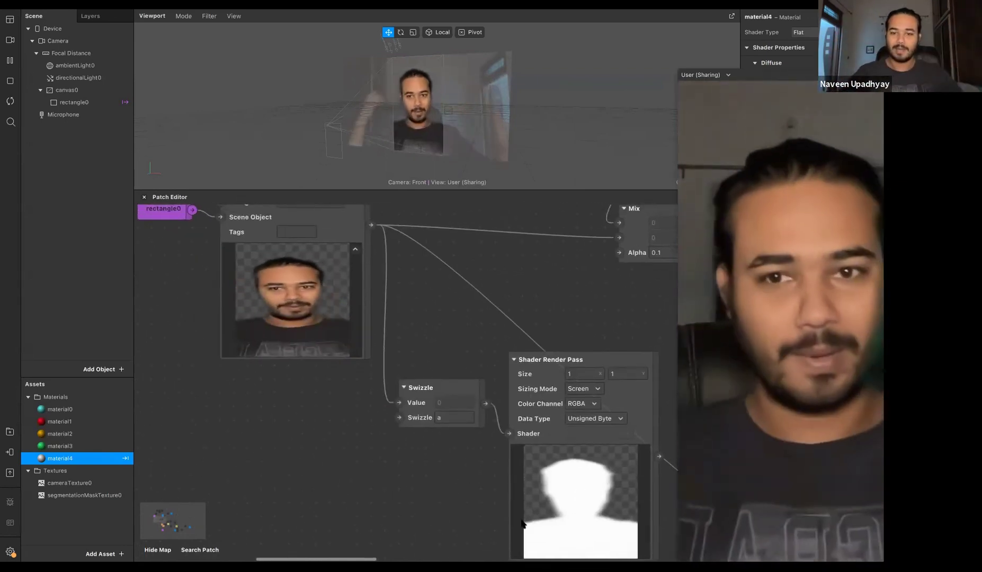
{"action": "scroll", "coordinate": [345, 306], "scroll_direction": "down", "scroll_amount": 3}
{"action": "scroll", "coordinate": [345, 307], "scroll_direction": "right", "scroll_amount": 2}
{"action": "scroll", "coordinate": [508, 483], "scroll_direction": "down", "scroll_amount": 4}
{"action": "scroll", "coordinate": [508, 482], "scroll_direction": "right", "scroll_amount": 3}
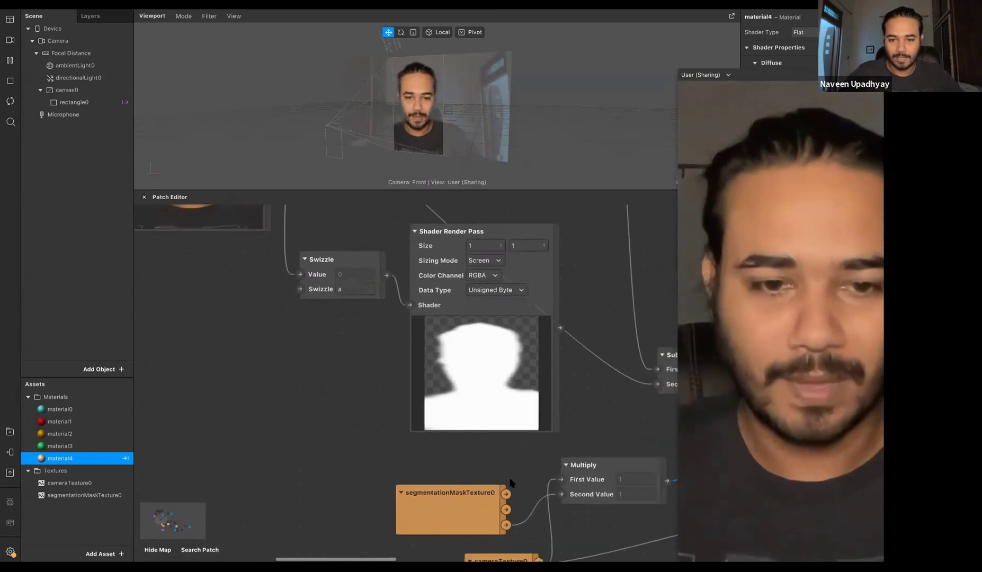
{"action": "scroll", "coordinate": [418, 475], "scroll_direction": "up", "scroll_amount": 7}
{"action": "scroll", "coordinate": [418, 475], "scroll_direction": "left", "scroll_amount": 4}
{"action": "scroll", "coordinate": [418, 475], "scroll_direction": "down", "scroll_amount": 5}
{"action": "scroll", "coordinate": [419, 475], "scroll_direction": "right", "scroll_amount": 4}
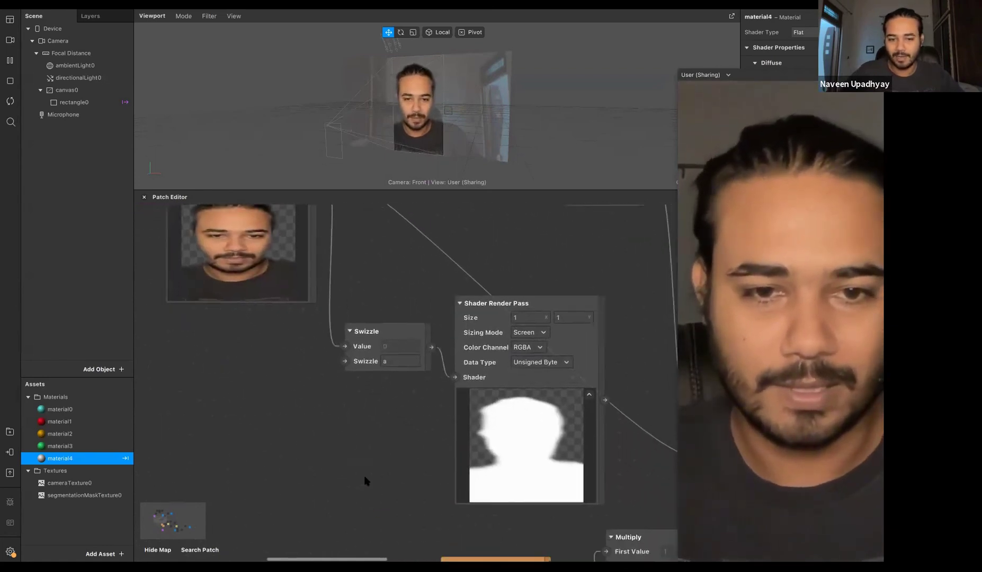
Step: Place the segmentationMaskTexture0 patch directly below cameraTexture0 and select it to check its alpha connection to Multiply
{"action": "scroll", "coordinate": [338, 542], "scroll_direction": "down", "scroll_amount": 2}
{"action": "scroll", "coordinate": [339, 542], "scroll_direction": "right", "scroll_amount": 1}
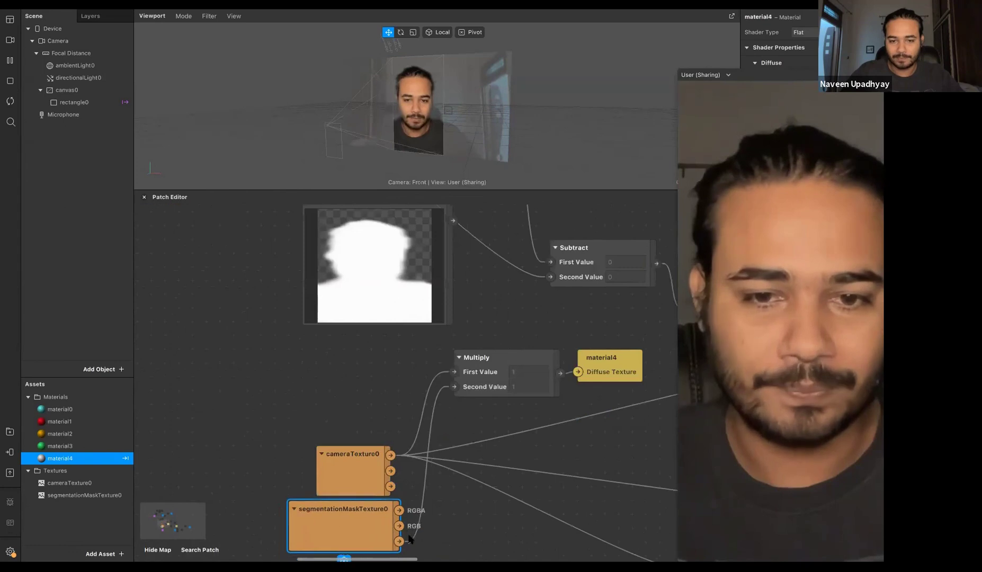
{"action": "left_click", "coordinate": [404, 539]}
{"action": "scroll", "coordinate": [348, 438], "scroll_direction": "down", "scroll_amount": 1}
{"action": "scroll", "coordinate": [348, 438], "scroll_direction": "right", "scroll_amount": 1}
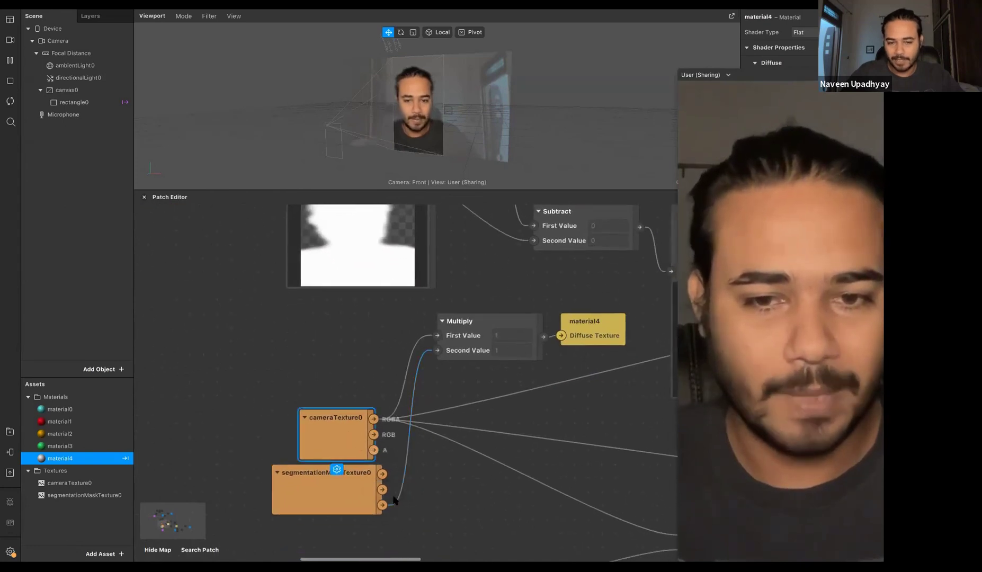
{"action": "left_click", "coordinate": [348, 489]}
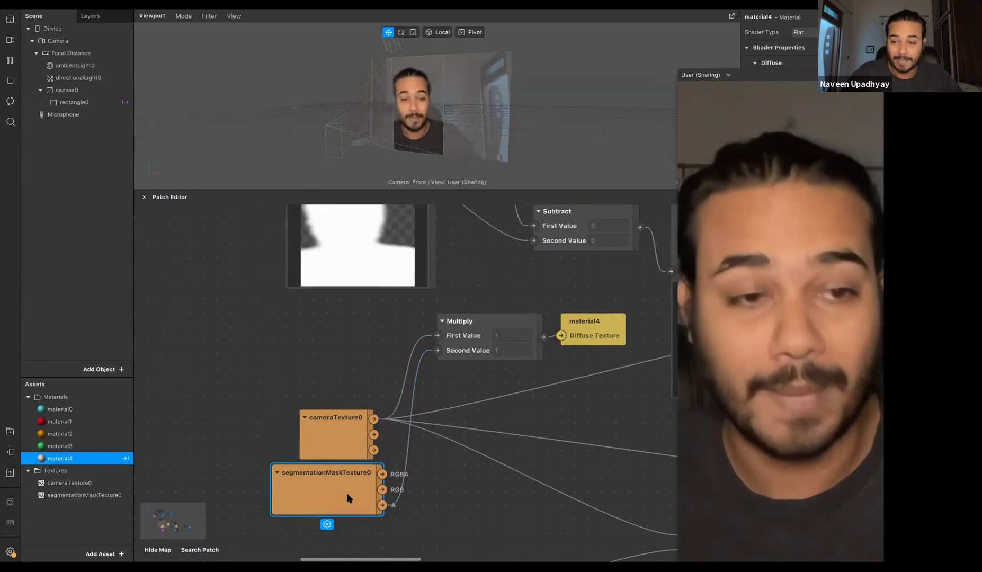
Step: Trace the masked camera texture from Multiply and material4 through rectangle0 to the Scene Render Pass preview
{"action": "scroll", "coordinate": [347, 498], "scroll_direction": "up", "scroll_amount": 5}
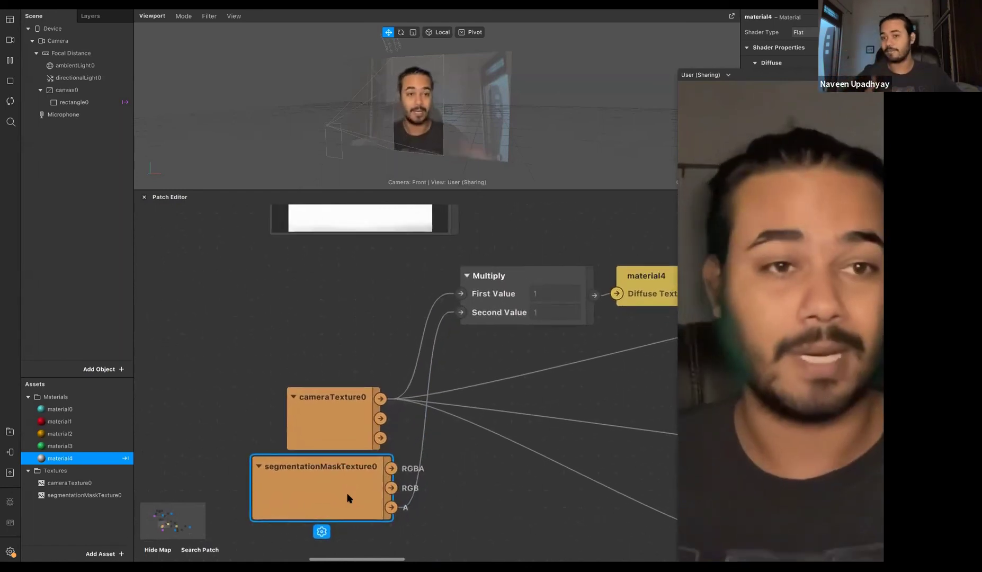
{"action": "scroll", "coordinate": [564, 249], "scroll_direction": "down", "scroll_amount": 2}
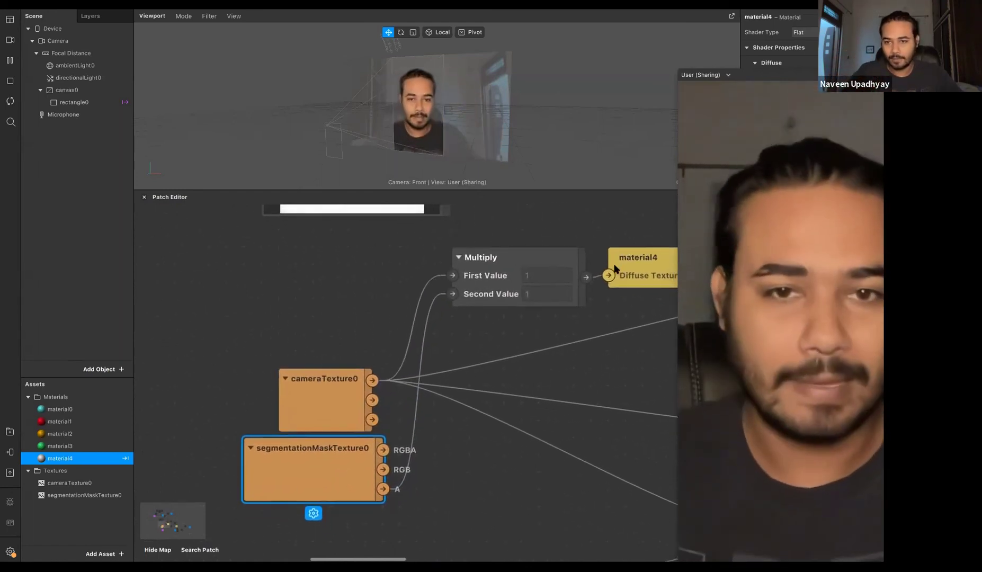
{"action": "scroll", "coordinate": [347, 409], "scroll_direction": "up", "scroll_amount": 10}
{"action": "scroll", "coordinate": [347, 408], "scroll_direction": "left", "scroll_amount": 8}
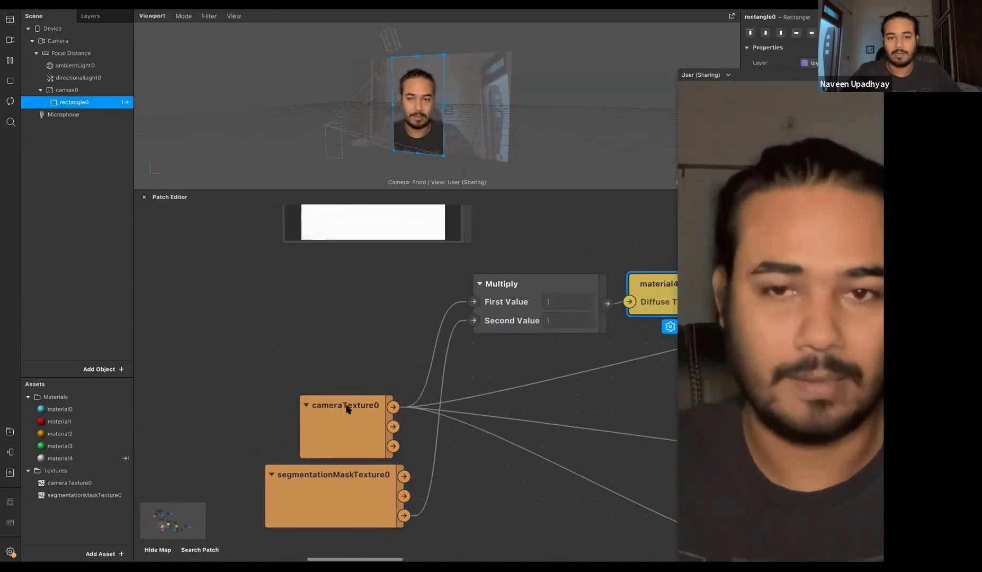
{"action": "scroll", "coordinate": [347, 409], "scroll_direction": "up", "scroll_amount": 10}
{"action": "scroll", "coordinate": [347, 409], "scroll_direction": "left", "scroll_amount": 9}
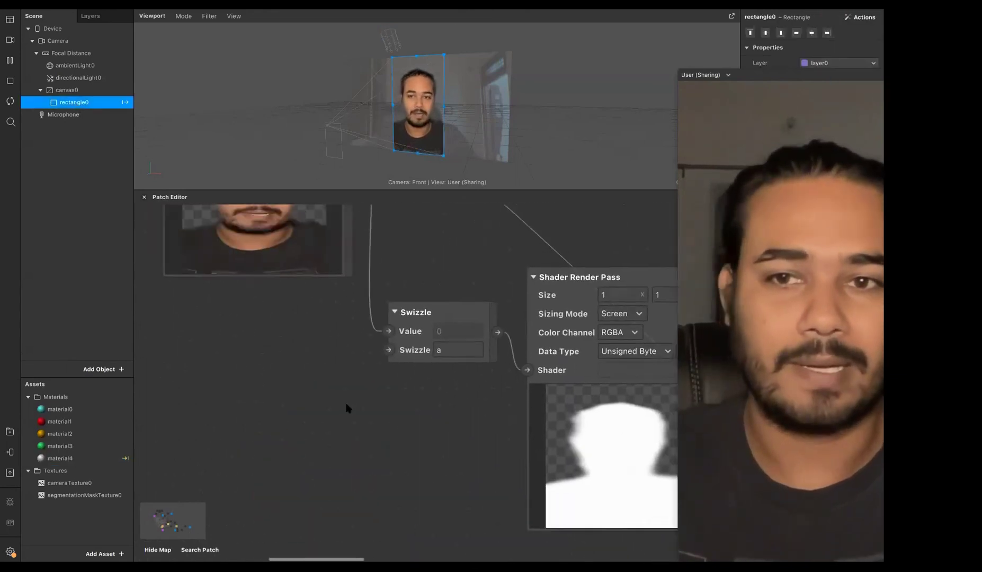
{"action": "scroll", "coordinate": [266, 353], "scroll_direction": "up", "scroll_amount": 8}
{"action": "scroll", "coordinate": [267, 352], "scroll_direction": "left", "scroll_amount": 4}
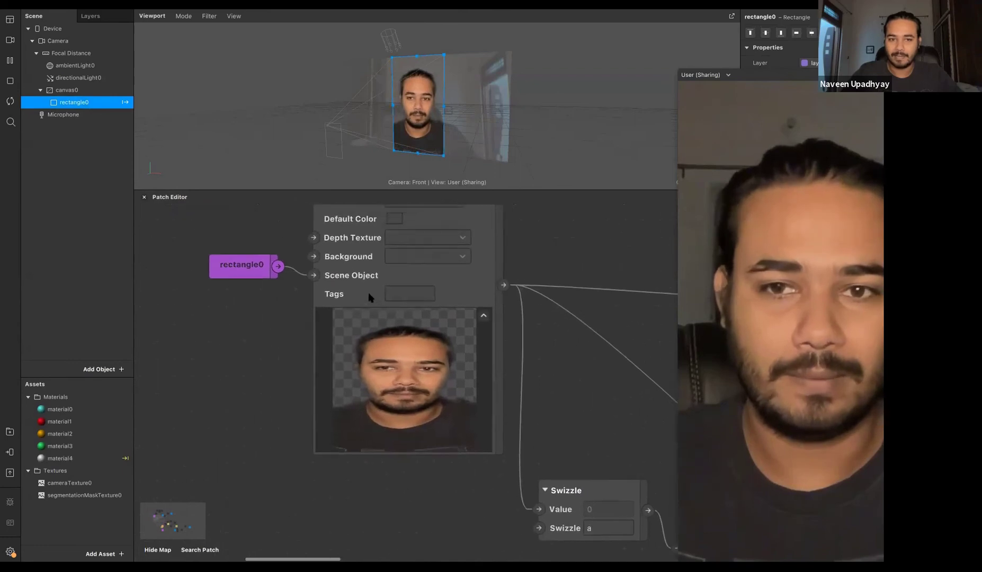
Step: Move the rectangle0 patch slightly up and away from the Scene Render Pass it feeds
{"action": "left_click_drag", "start_coordinate": [273, 365], "coordinate": [256, 331]}
{"action": "scroll", "coordinate": [400, 457], "scroll_direction": "down", "scroll_amount": 3}
{"action": "scroll", "coordinate": [400, 457], "scroll_direction": "right", "scroll_amount": 3}
{"action": "scroll", "coordinate": [401, 457], "scroll_direction": "down", "scroll_amount": 1}
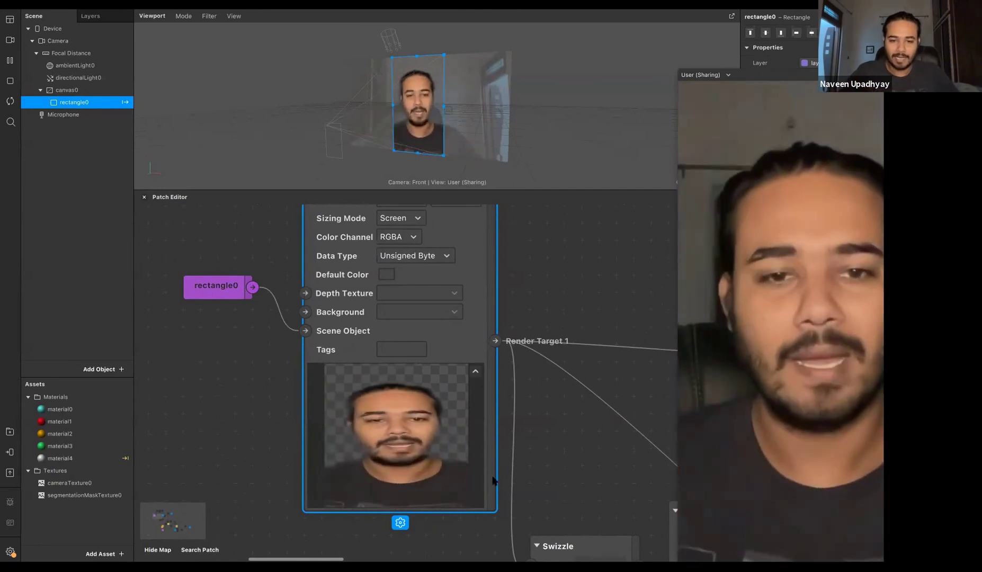
Step: Follow the render pass texture through the Swizzle set to a and inspect the resulting Shader Render Pass preview
{"action": "scroll", "coordinate": [493, 477], "scroll_direction": "down", "scroll_amount": 5}
{"action": "scroll", "coordinate": [493, 477], "scroll_direction": "right", "scroll_amount": 4}
{"action": "scroll", "coordinate": [310, 321], "scroll_direction": "down", "scroll_amount": 3}
{"action": "scroll", "coordinate": [310, 321], "scroll_direction": "right", "scroll_amount": 3}
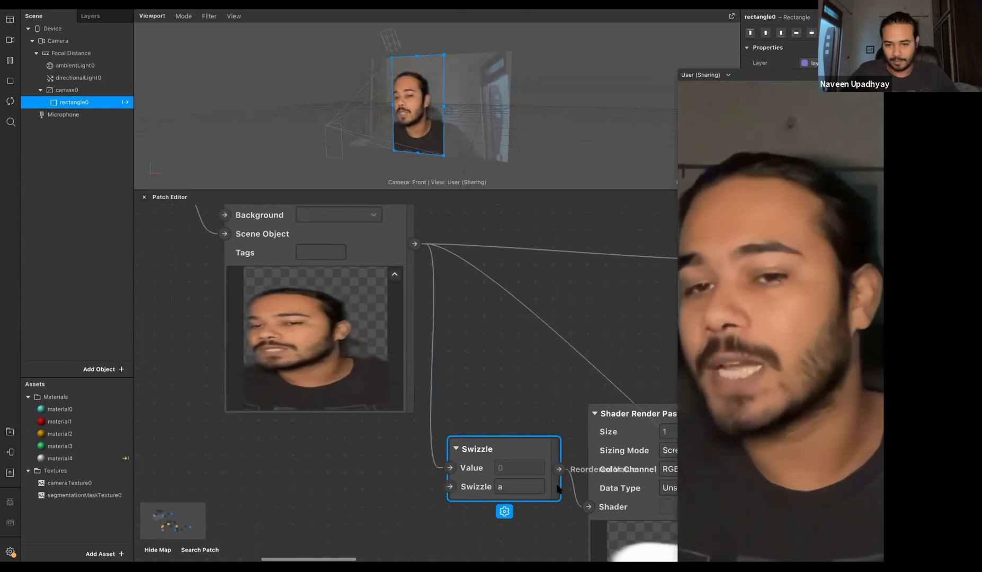
{"action": "scroll", "coordinate": [563, 502], "scroll_direction": "down", "scroll_amount": 5}
{"action": "scroll", "coordinate": [563, 501], "scroll_direction": "right", "scroll_amount": 6}
{"action": "scroll", "coordinate": [222, 279], "scroll_direction": "down", "scroll_amount": 7}
{"action": "scroll", "coordinate": [222, 279], "scroll_direction": "right", "scroll_amount": 7}
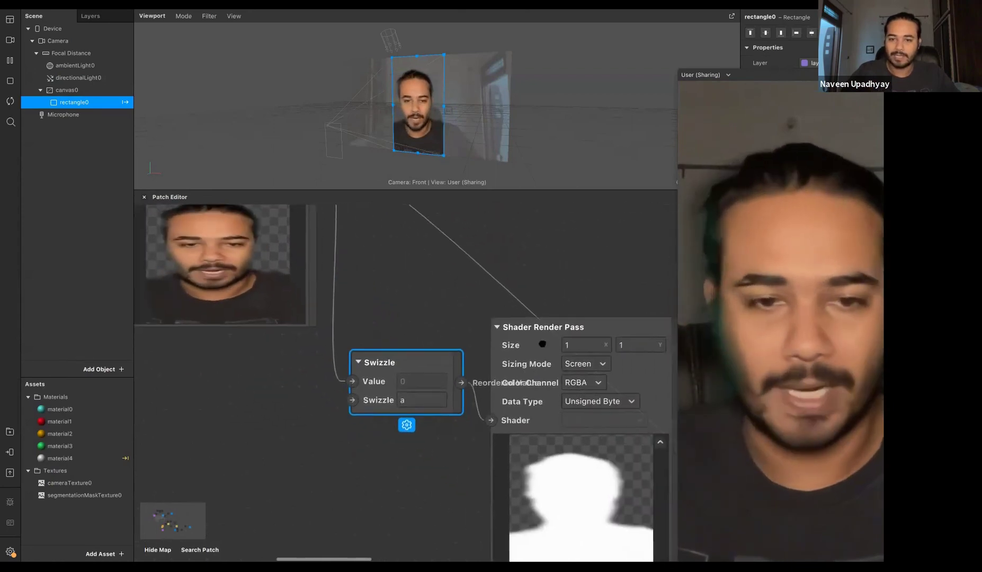
{"action": "scroll", "coordinate": [222, 279], "scroll_direction": "down", "scroll_amount": 8}
{"action": "scroll", "coordinate": [222, 279], "scroll_direction": "right", "scroll_amount": 15}
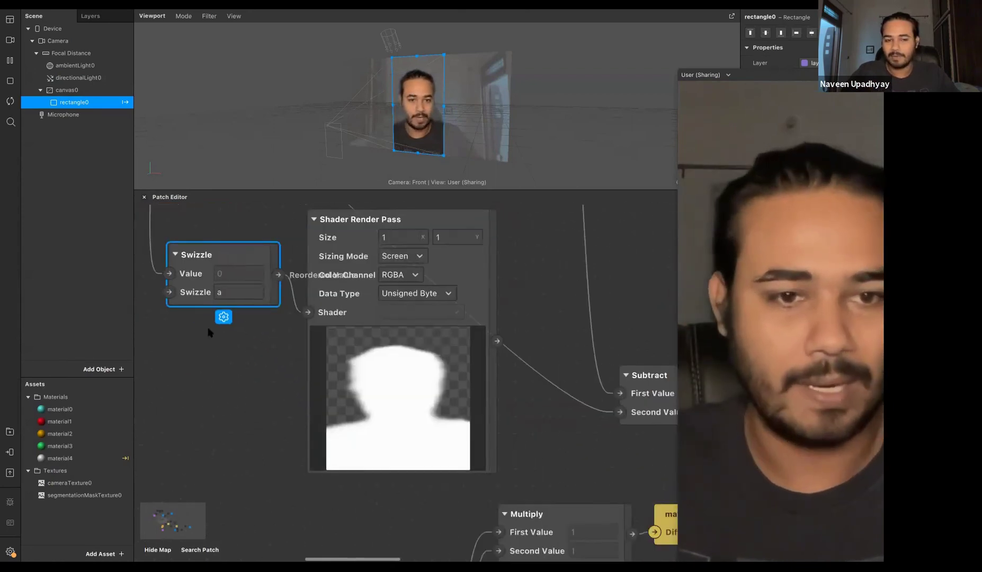
Step: Connect the Texture output of the Swizzle-fed Shader Render Pass to the second input of the Mix patch
{"action": "scroll", "coordinate": [443, 457], "scroll_direction": "down", "scroll_amount": 3, "text": "ctrl"}
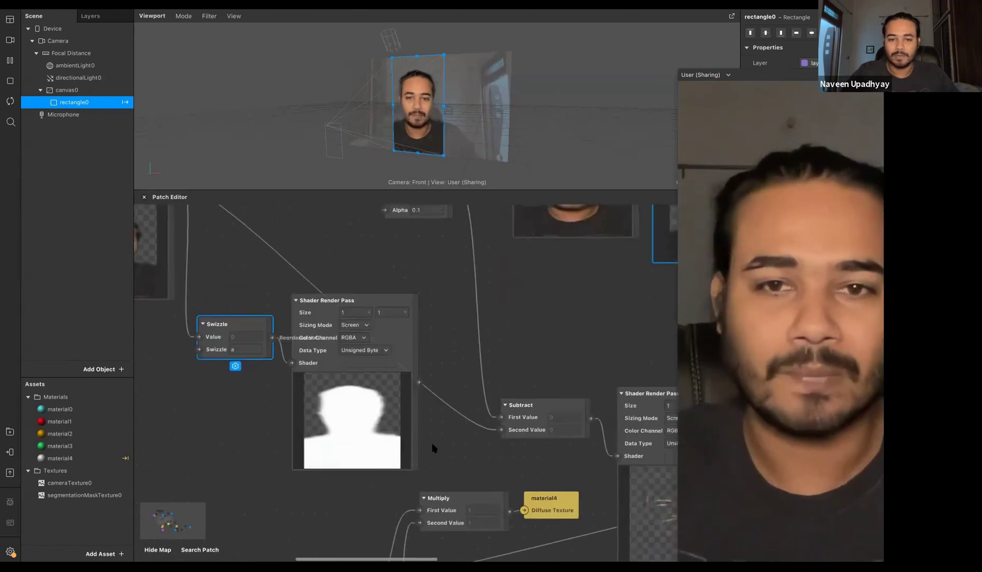
{"action": "scroll", "coordinate": [429, 447], "scroll_direction": "up", "scroll_amount": 5}
{"action": "scroll", "coordinate": [429, 448], "scroll_direction": "left", "scroll_amount": 2}
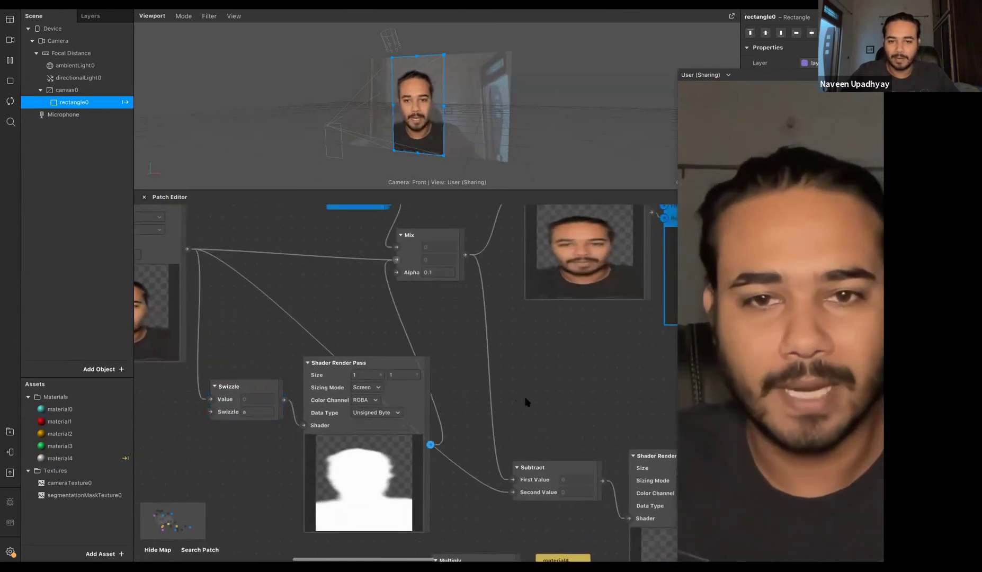
Step: Trace the alpha mask through Subtract, the Shader Render Pass, Multiply and Blend to the Device's Screen Output
{"action": "scroll", "coordinate": [550, 404], "scroll_direction": "down", "scroll_amount": 6}
{"action": "scroll", "coordinate": [550, 404], "scroll_direction": "right", "scroll_amount": 4}
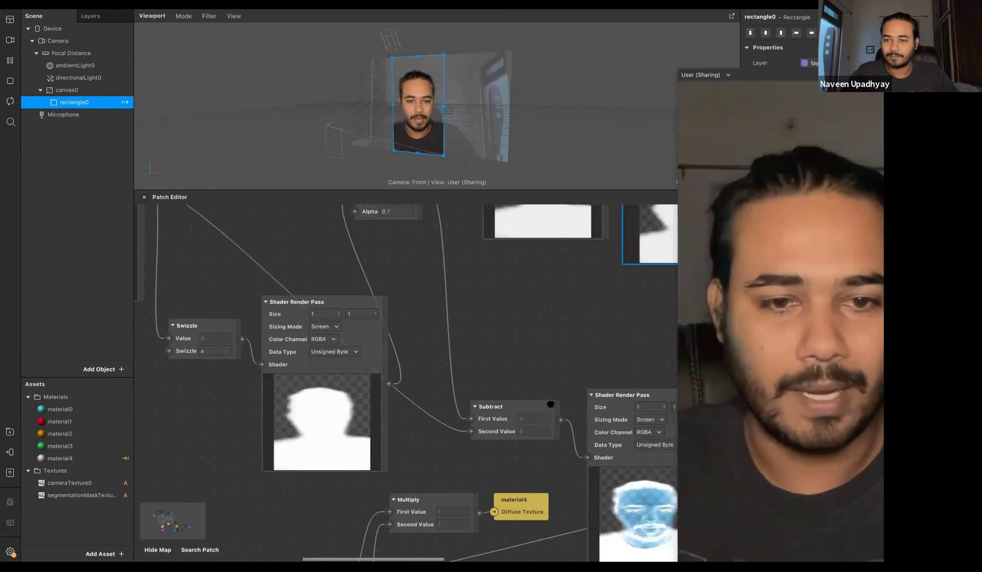
{"action": "scroll", "coordinate": [550, 404], "scroll_direction": "down", "scroll_amount": 2}
{"action": "scroll", "coordinate": [550, 404], "scroll_direction": "right", "scroll_amount": 7}
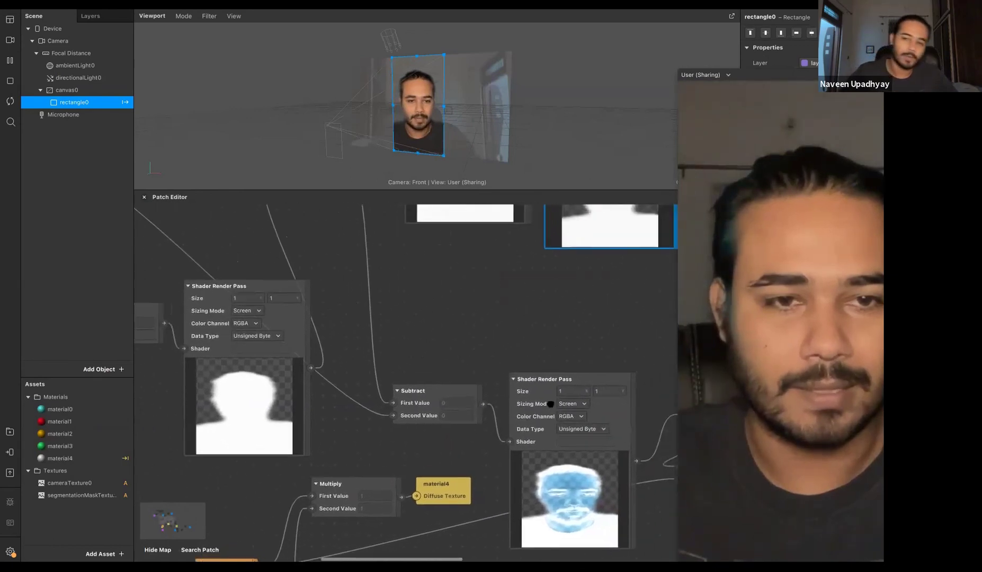
{"action": "scroll", "coordinate": [551, 404], "scroll_direction": "up", "scroll_amount": 4}
{"action": "scroll", "coordinate": [550, 404], "scroll_direction": "right", "scroll_amount": 4}
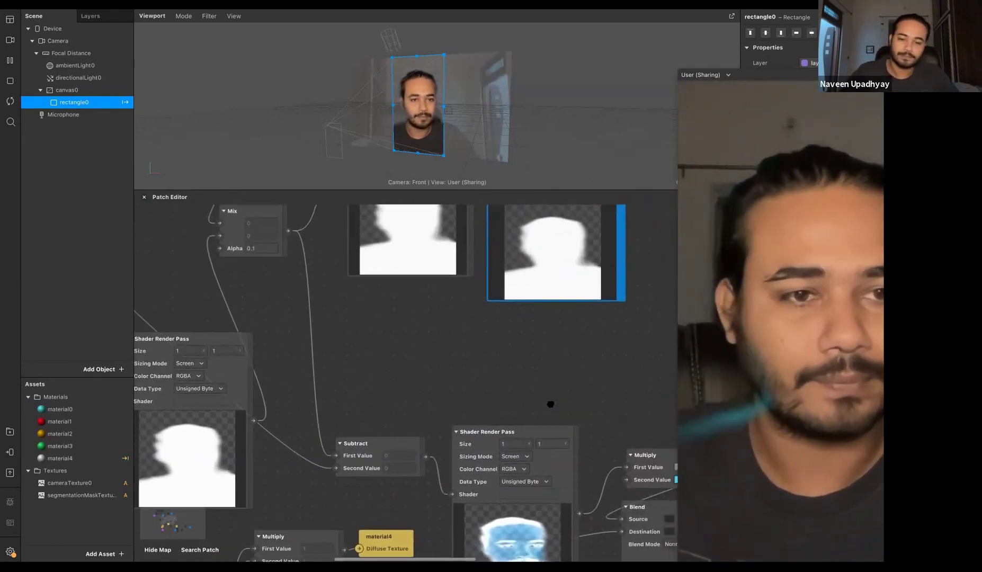
{"action": "scroll", "coordinate": [550, 404], "scroll_direction": "down", "scroll_amount": 10}
{"action": "scroll", "coordinate": [550, 404], "scroll_direction": "right", "scroll_amount": 7}
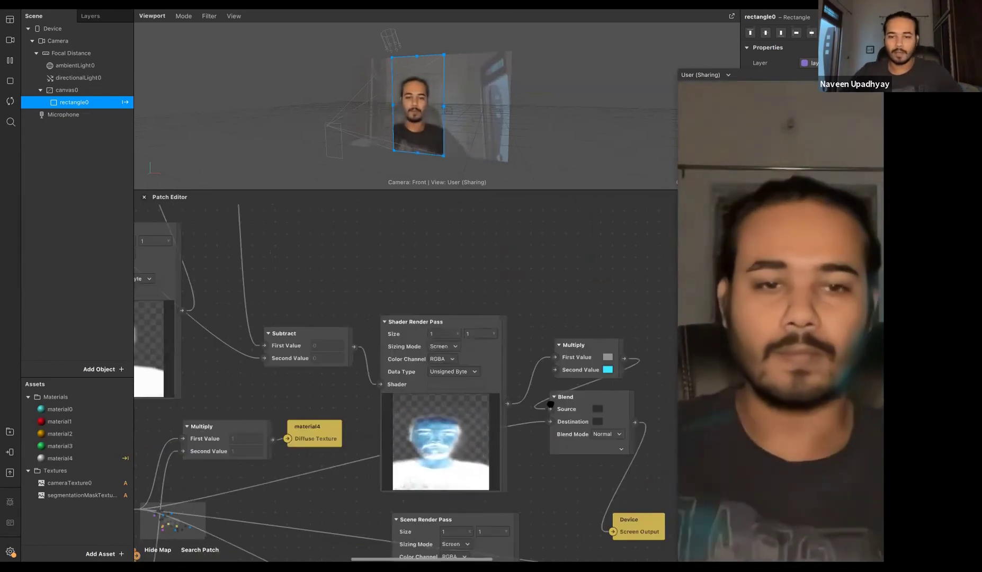
{"action": "scroll", "coordinate": [504, 435], "scroll_direction": "down", "scroll_amount": 7}
{"action": "scroll", "coordinate": [505, 435], "scroll_direction": "right", "scroll_amount": 1}
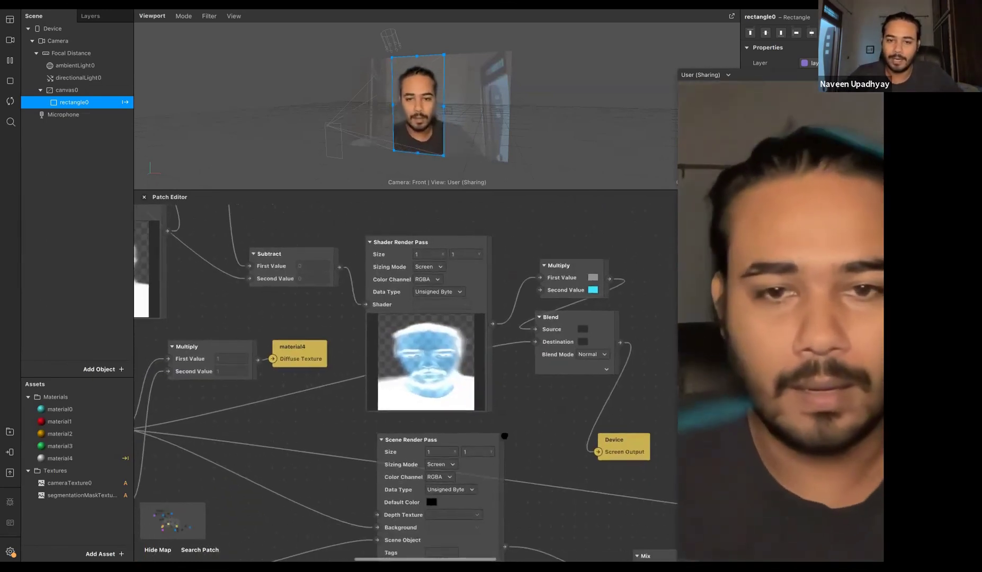
{"action": "scroll", "coordinate": [504, 436], "scroll_direction": "down", "scroll_amount": 5, "text": "ctrl"}
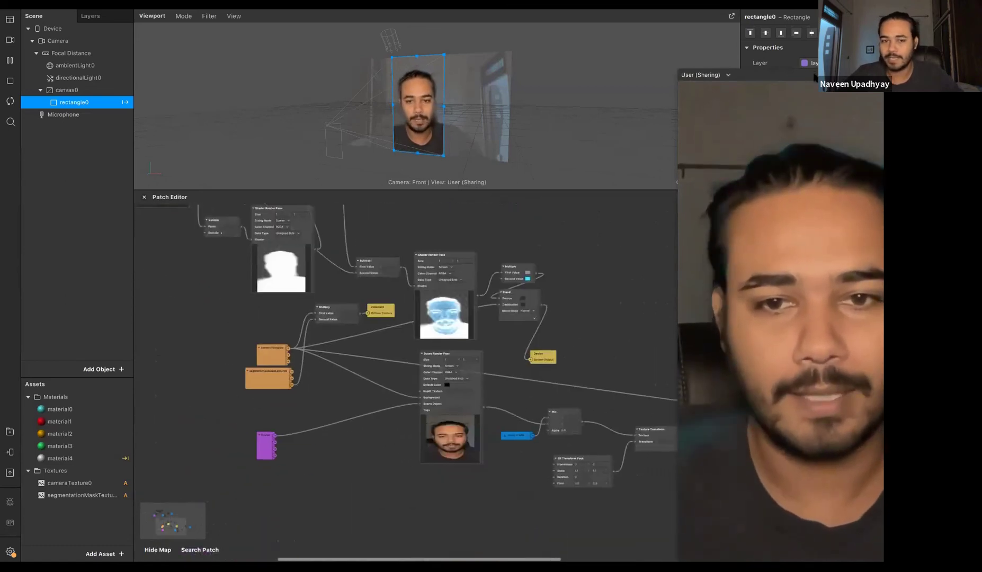
{"action": "scroll", "coordinate": [405, 381], "scroll_direction": "down", "scroll_amount": 1}
{"action": "scroll", "coordinate": [406, 382], "scroll_direction": "right", "scroll_amount": 1}
Step: Move the camera preview window over the patch graph to inspect the cyan trail, and return it beside the graph
{"action": "left_click_drag", "start_coordinate": [785, 74], "coordinate": [557, 20]}
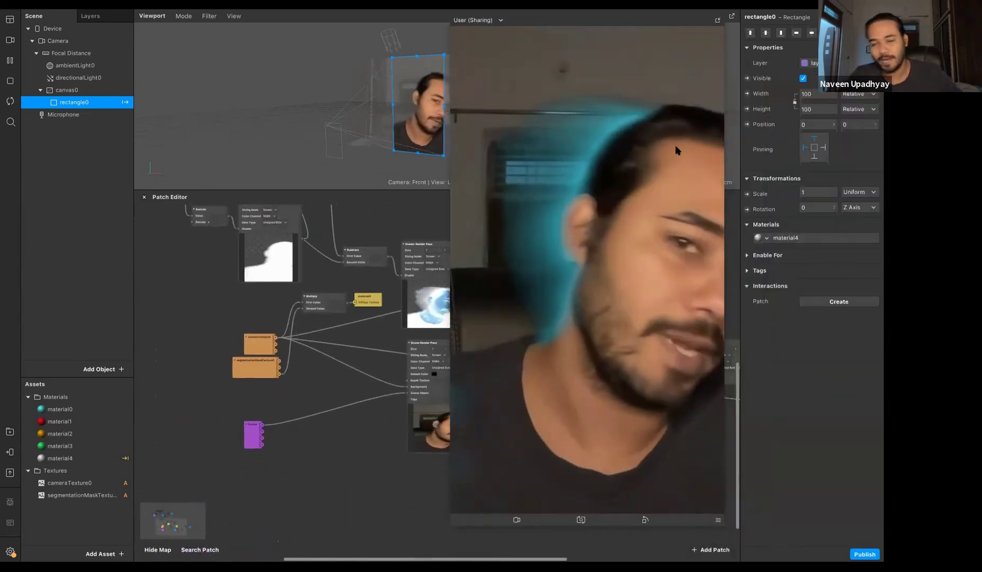
{"action": "left_click_drag", "start_coordinate": [633, 22], "coordinate": [848, 53]}
{"action": "scroll", "coordinate": [506, 345], "scroll_direction": "up", "scroll_amount": 2}
{"action": "scroll", "coordinate": [505, 344], "scroll_direction": "left", "scroll_amount": 1}
{"action": "scroll", "coordinate": [505, 345], "scroll_direction": "up", "scroll_amount": 10}
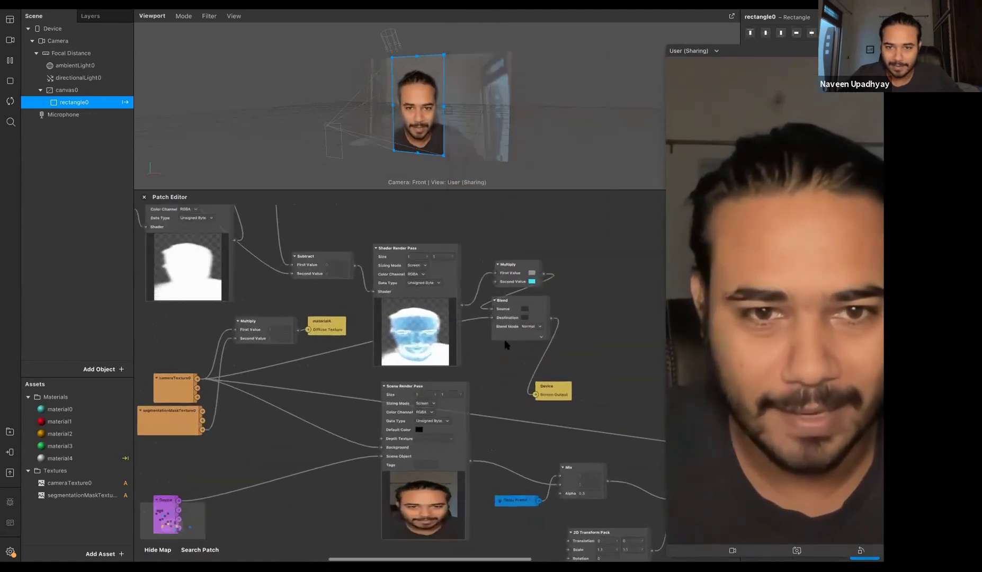
Step: Review the Value and Swizzle example and compare the mask previews of the Shader Render Pass and Delay Frame patches
{"action": "scroll", "coordinate": [505, 345], "scroll_direction": "up", "scroll_amount": 2}
{"action": "scroll", "coordinate": [490, 364], "scroll_direction": "left", "scroll_amount": 10}
{"action": "scroll", "coordinate": [490, 364], "scroll_direction": "up", "scroll_amount": 2}
{"action": "scroll", "coordinate": [490, 365], "scroll_direction": "right", "scroll_amount": 1}
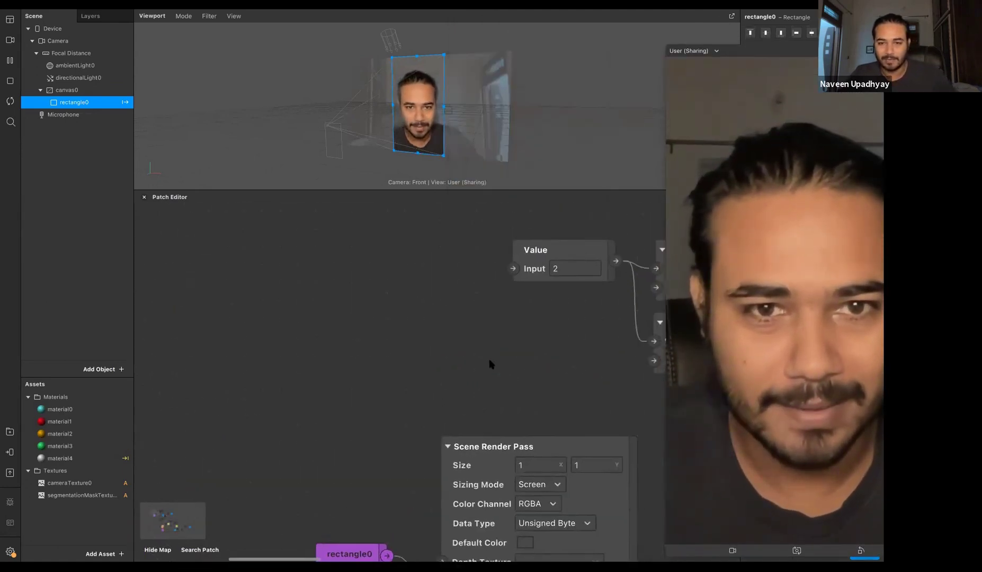
{"action": "scroll", "coordinate": [490, 365], "scroll_direction": "left", "scroll_amount": 1}
{"action": "scroll", "coordinate": [489, 363], "scroll_direction": "right", "scroll_amount": 8}
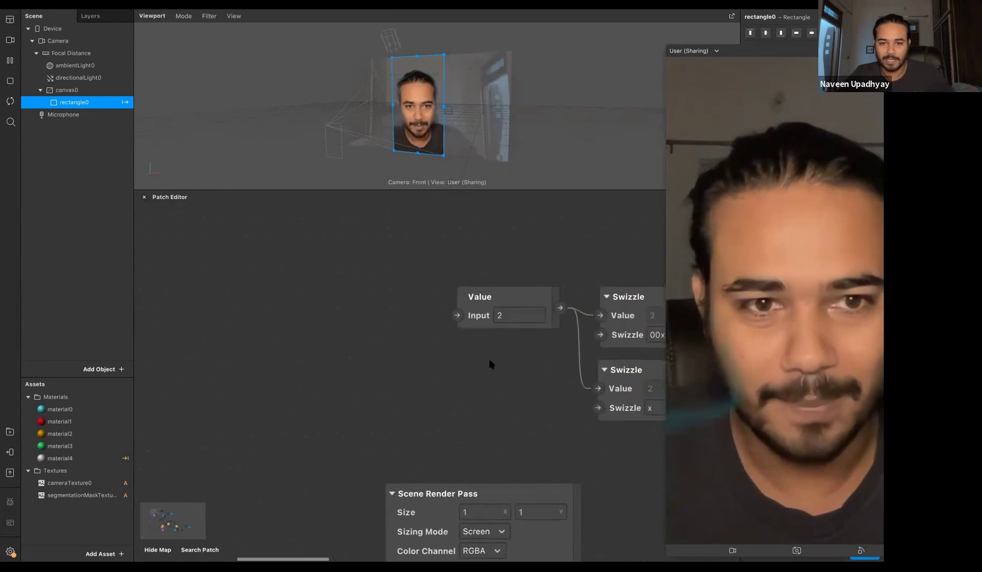
{"action": "scroll", "coordinate": [489, 364], "scroll_direction": "left", "scroll_amount": 3}
{"action": "scroll", "coordinate": [489, 364], "scroll_direction": "right", "scroll_amount": 8}
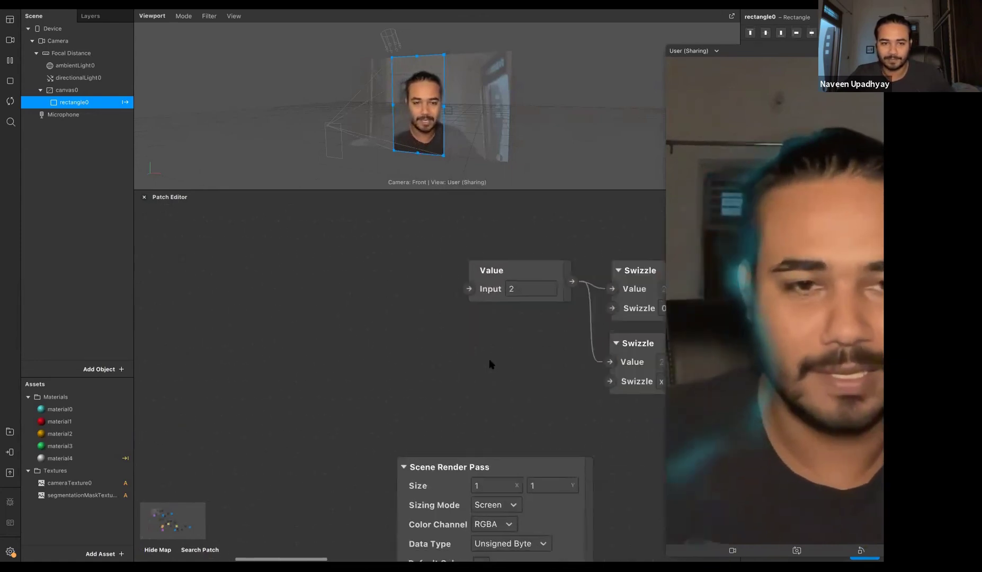
{"action": "scroll", "coordinate": [490, 364], "scroll_direction": "down", "scroll_amount": 3}
{"action": "scroll", "coordinate": [490, 365], "scroll_direction": "down", "scroll_amount": 1}
{"action": "scroll", "coordinate": [490, 364], "scroll_direction": "down", "scroll_amount": 4}
{"action": "scroll", "coordinate": [489, 364], "scroll_direction": "left", "scroll_amount": 3}
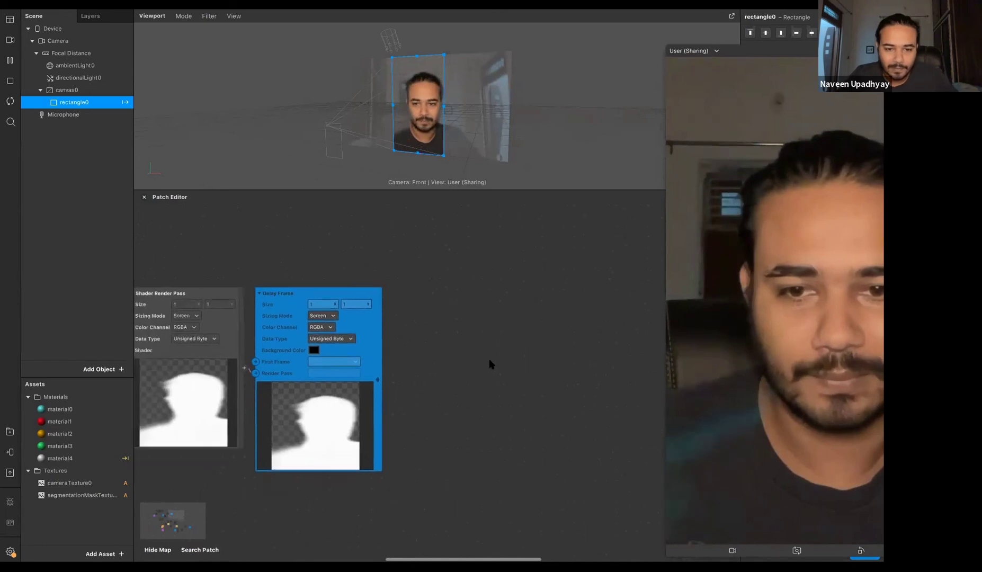
{"action": "scroll", "coordinate": [490, 364], "scroll_direction": "up", "scroll_amount": 4}
{"action": "scroll", "coordinate": [490, 365], "scroll_direction": "right", "scroll_amount": 3}
{"action": "scroll", "coordinate": [489, 360], "scroll_direction": "down", "scroll_amount": 10}
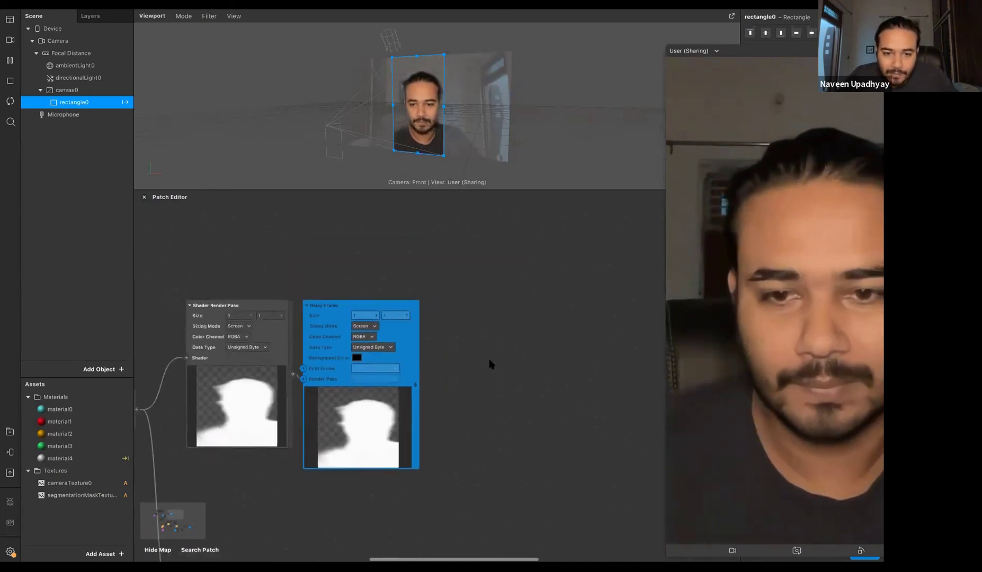
{"action": "scroll", "coordinate": [490, 364], "scroll_direction": "up", "scroll_amount": 10}
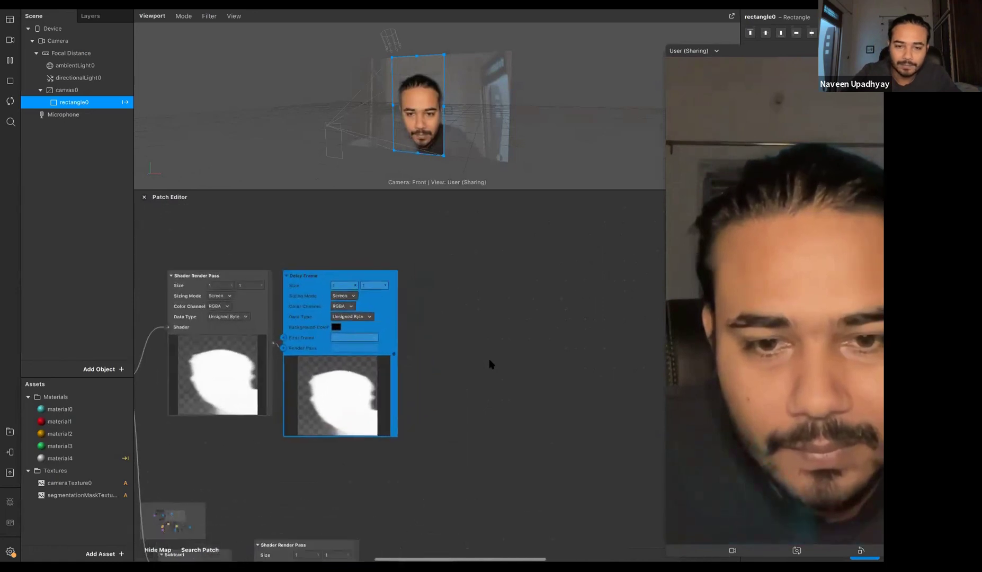
Step: Place the Color Cycle patch asset above Multiply and connect its Color output to Multiply's Second Value
{"action": "scroll", "coordinate": [490, 363], "scroll_direction": "down", "scroll_amount": 10}
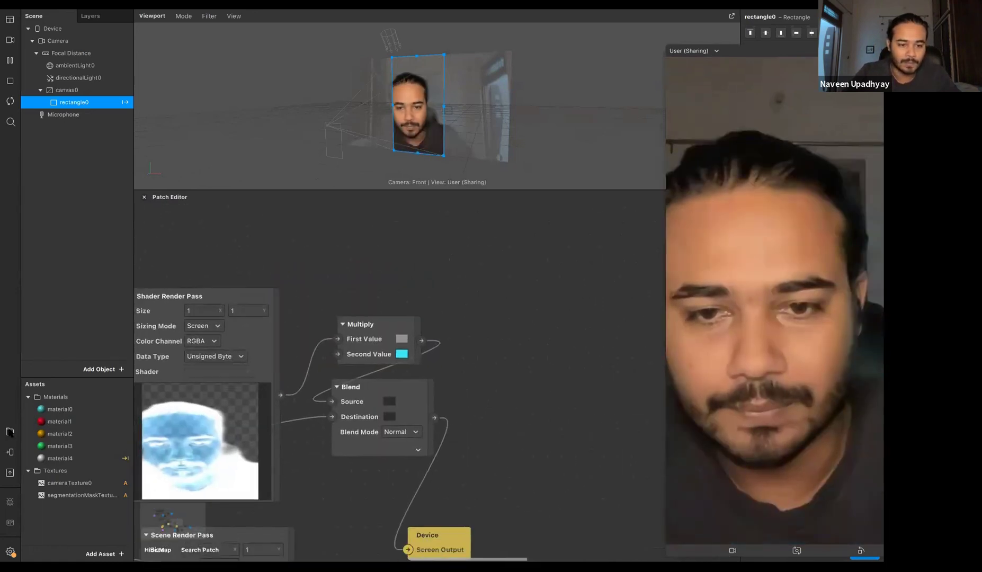
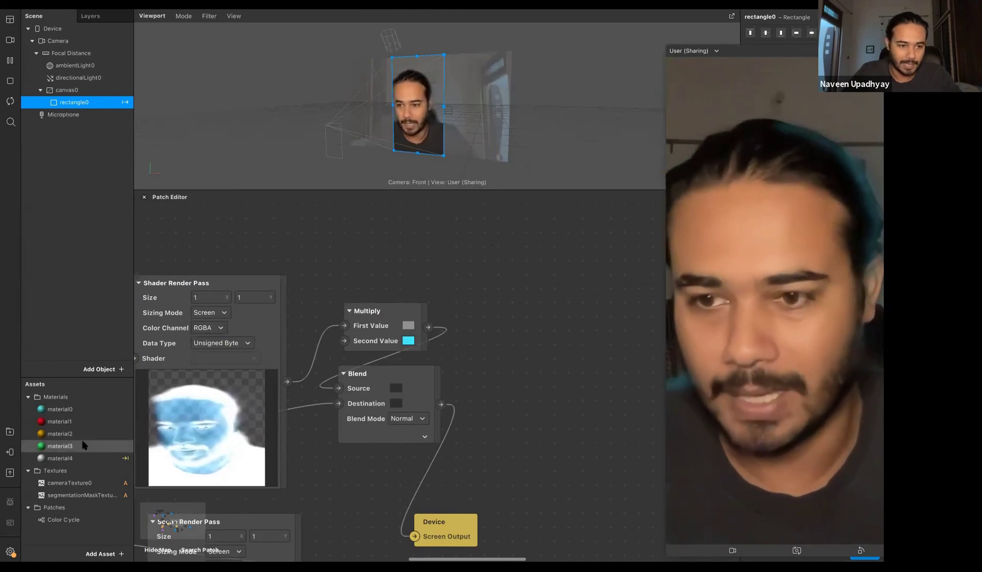
{"action": "left_click_drag", "start_coordinate": [63, 520], "coordinate": [273, 256]}
{"action": "scroll", "coordinate": [385, 316], "scroll_direction": "up", "scroll_amount": 2}
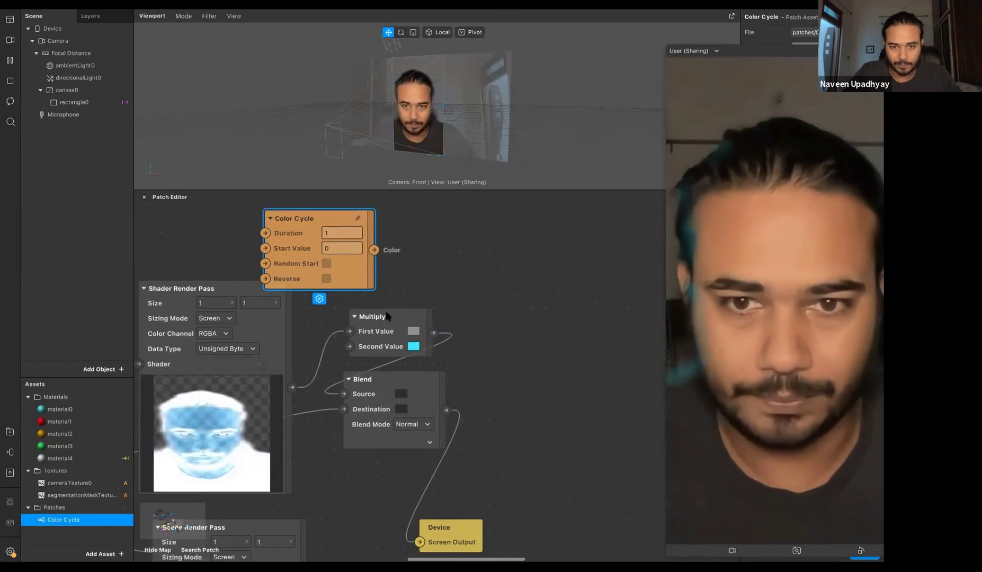
{"action": "scroll", "coordinate": [408, 328], "scroll_direction": "up", "scroll_amount": 1}
{"action": "left_click_drag", "start_coordinate": [400, 287], "coordinate": [376, 383]}
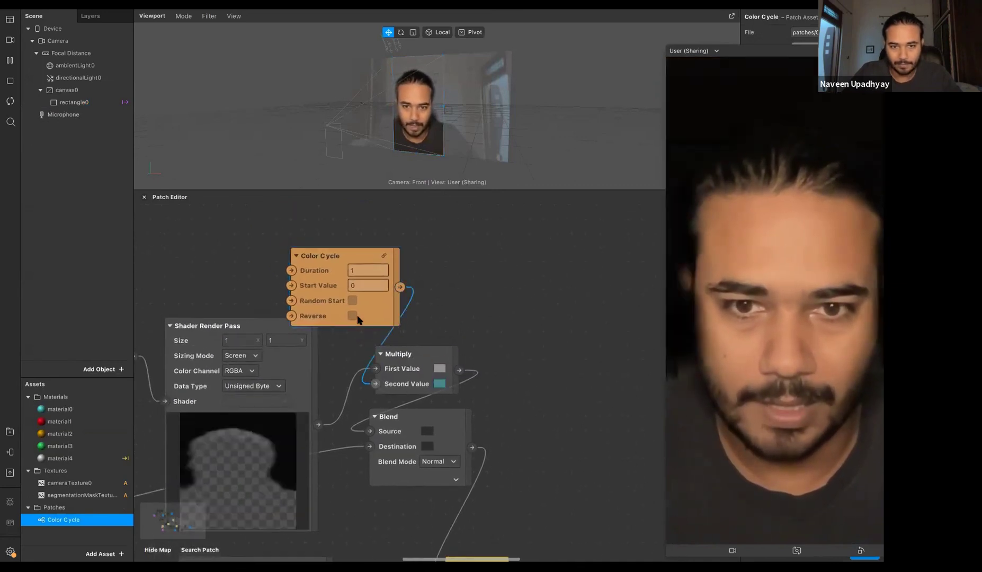
{"action": "left_click_drag", "start_coordinate": [340, 301], "coordinate": [325, 287]}
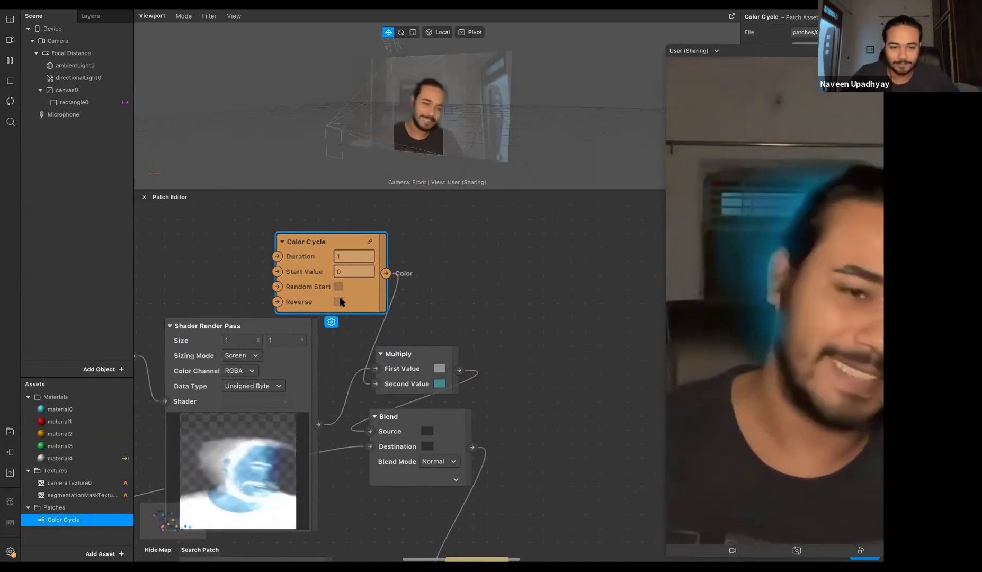
{"action": "left_click", "coordinate": [526, 410]}
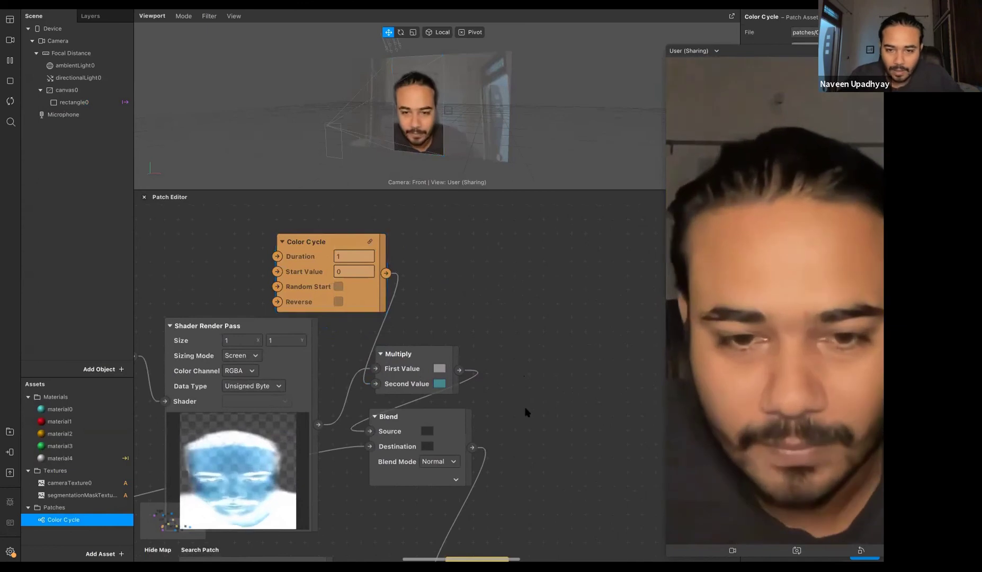
Step: Examine the complete patch graph with the color-cycling trail, and select all of its patches
{"action": "scroll", "coordinate": [526, 412], "scroll_direction": "down", "scroll_amount": 5}
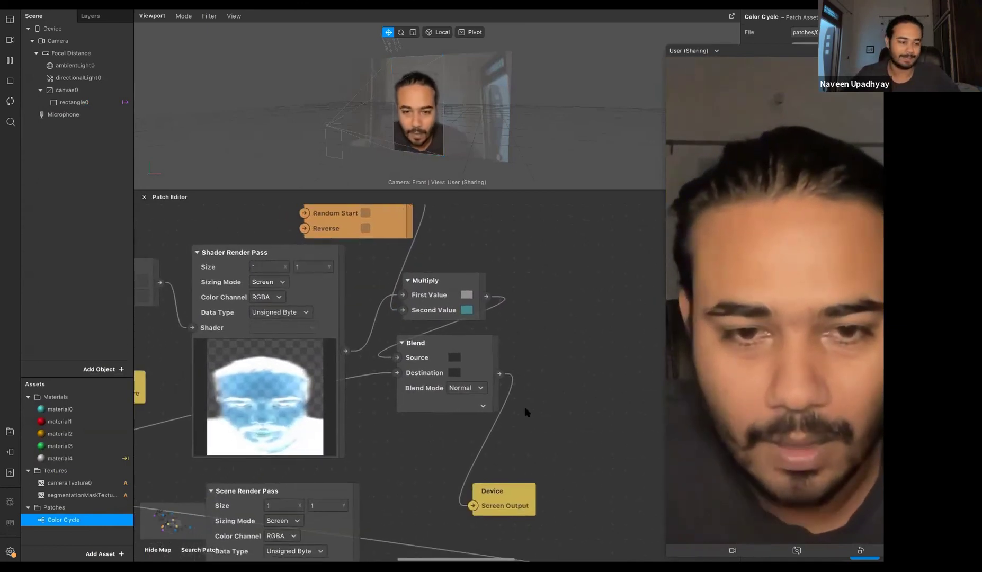
{"action": "scroll", "coordinate": [527, 410], "scroll_direction": "down", "scroll_amount": 6, "text": "ctrl"}
{"action": "scroll", "coordinate": [604, 304], "scroll_direction": "down", "scroll_amount": 5}
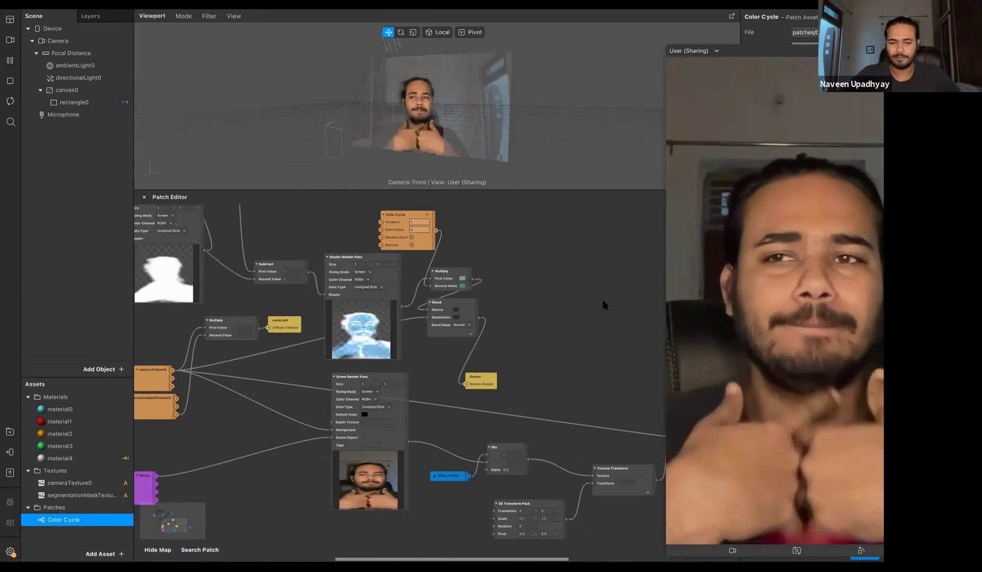
{"action": "scroll", "coordinate": [604, 306], "scroll_direction": "down", "scroll_amount": 10}
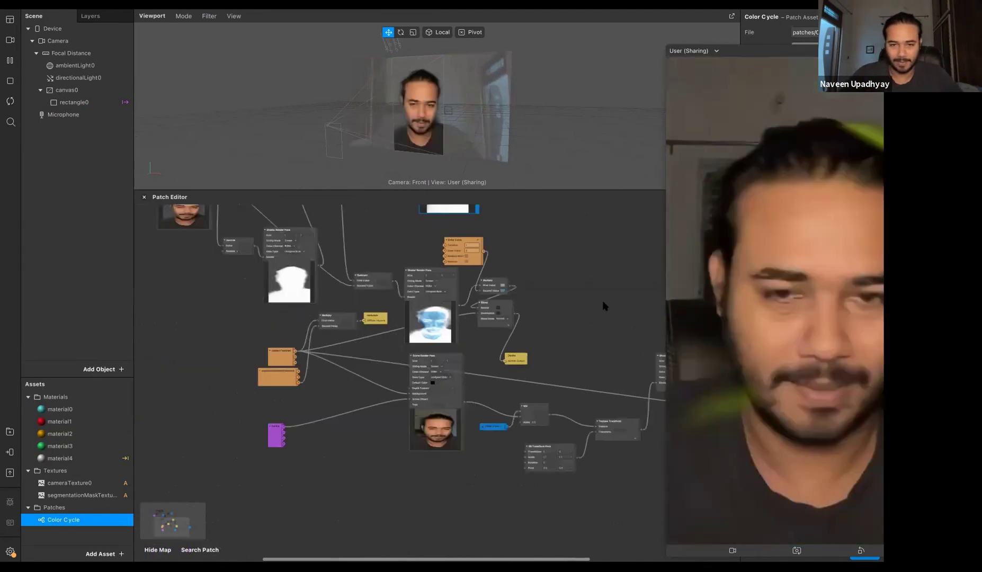
{"action": "scroll", "coordinate": [602, 432], "scroll_direction": "right", "scroll_amount": 5}
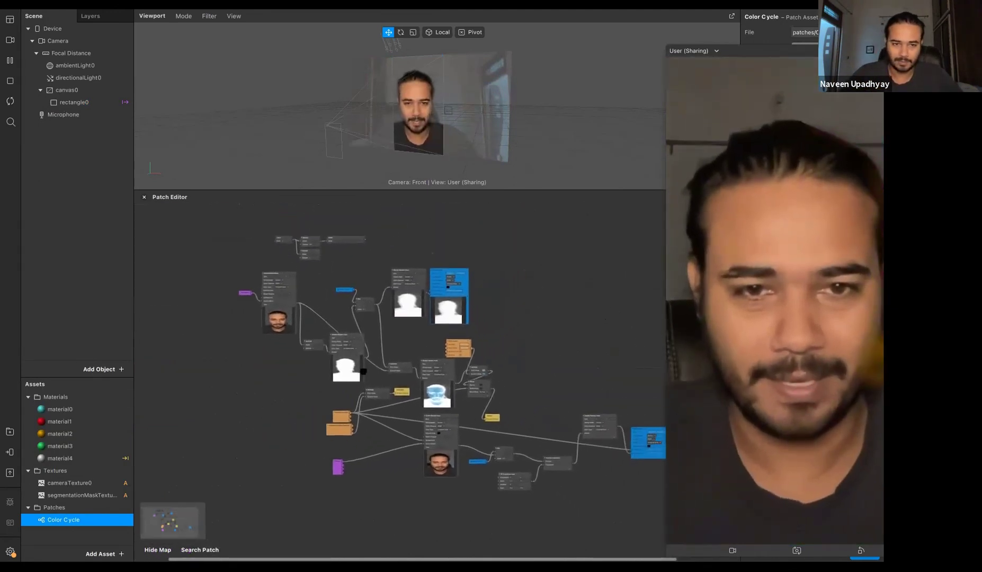
{"action": "scroll", "coordinate": [268, 316], "scroll_direction": "up", "scroll_amount": 2}
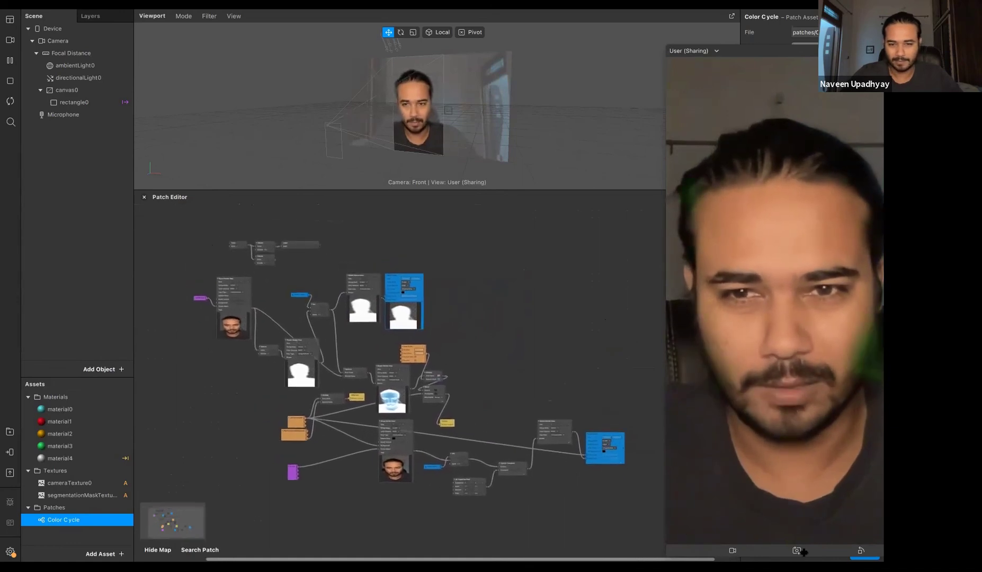
{"action": "left_click_drag", "start_coordinate": [642, 528], "coordinate": [213, 242]}
{"action": "scroll", "coordinate": [408, 438], "scroll_direction": "right", "scroll_amount": 2}
{"action": "scroll", "coordinate": [410, 435], "scroll_direction": "up", "scroll_amount": 5}
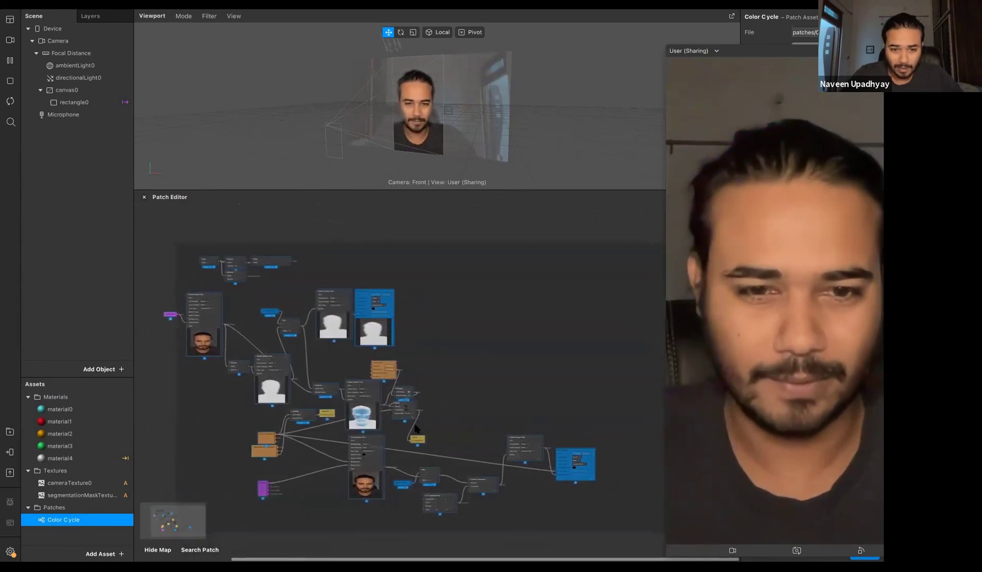
Step: Inspect the texture transform branch, the Color Cycle connection and the mask branch of the patch graph
{"action": "scroll", "coordinate": [439, 420], "scroll_direction": "up", "scroll_amount": 6}
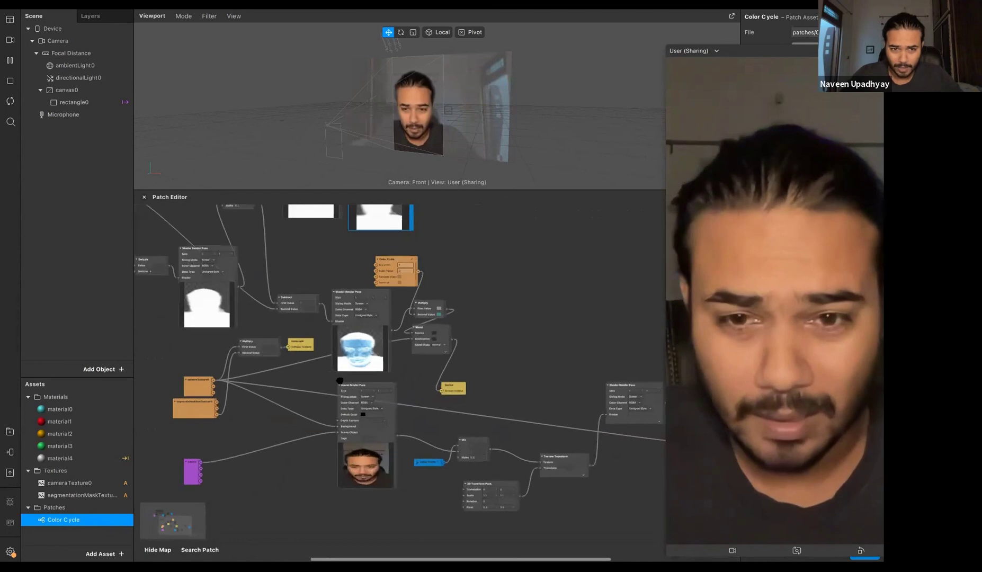
{"action": "scroll", "coordinate": [340, 380], "scroll_direction": "right", "scroll_amount": 2}
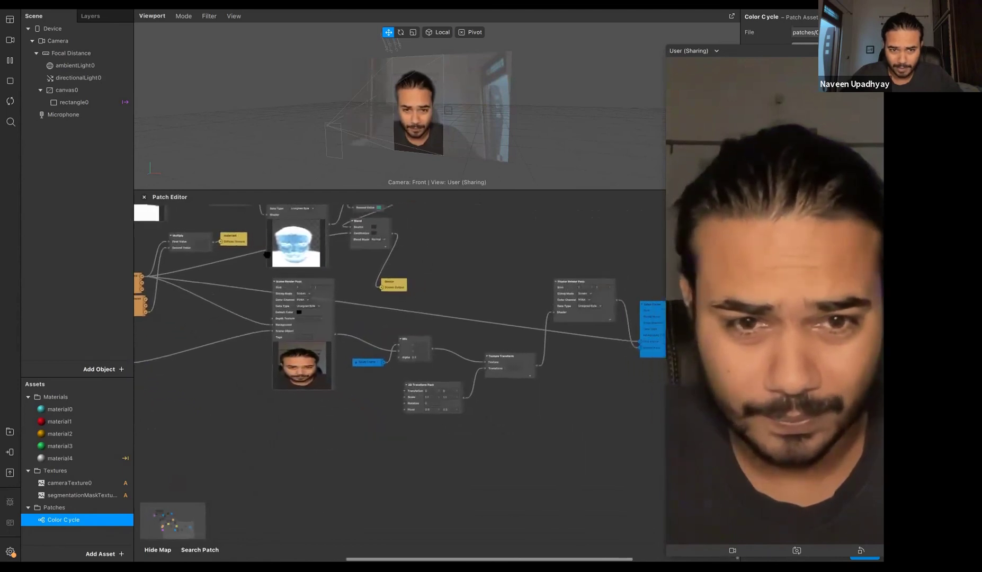
{"action": "scroll", "coordinate": [398, 288], "scroll_direction": "left", "scroll_amount": 2}
{"action": "scroll", "coordinate": [399, 287], "scroll_direction": "up", "scroll_amount": 1}
{"action": "scroll", "coordinate": [397, 288], "scroll_direction": "up", "scroll_amount": 5}
{"action": "scroll", "coordinate": [397, 287], "scroll_direction": "left", "scroll_amount": 5}
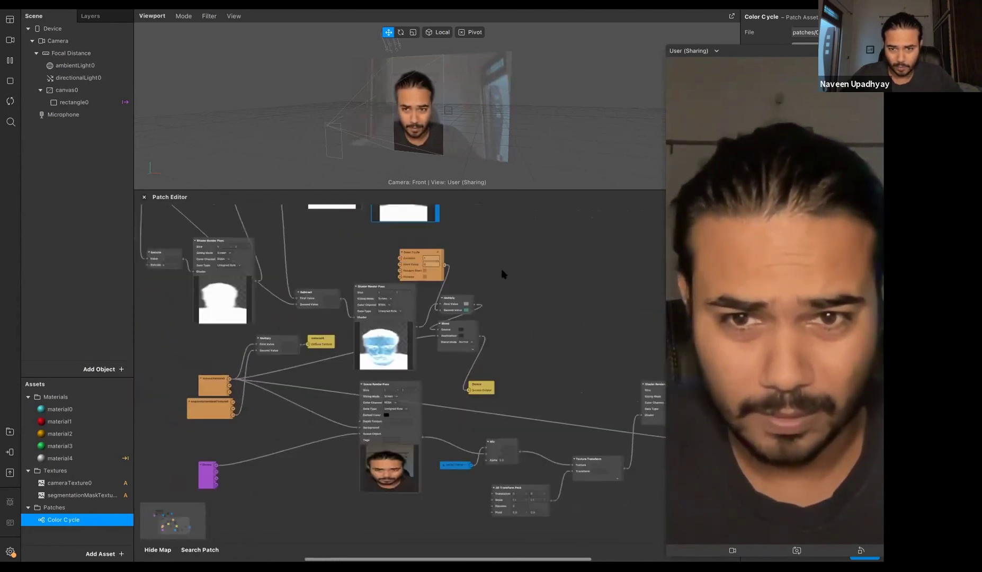
{"action": "scroll", "coordinate": [471, 313], "scroll_direction": "up", "scroll_amount": 1}
{"action": "scroll", "coordinate": [472, 313], "scroll_direction": "left", "scroll_amount": 1}
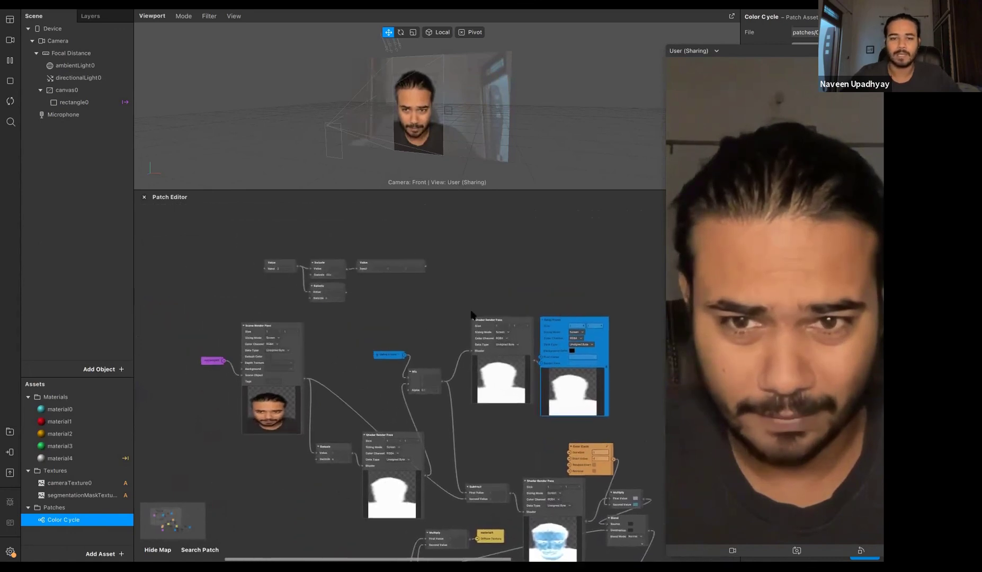
{"action": "scroll", "coordinate": [269, 274], "scroll_direction": "up", "scroll_amount": 3}
{"action": "scroll", "coordinate": [269, 274], "scroll_direction": "left", "scroll_amount": 2}
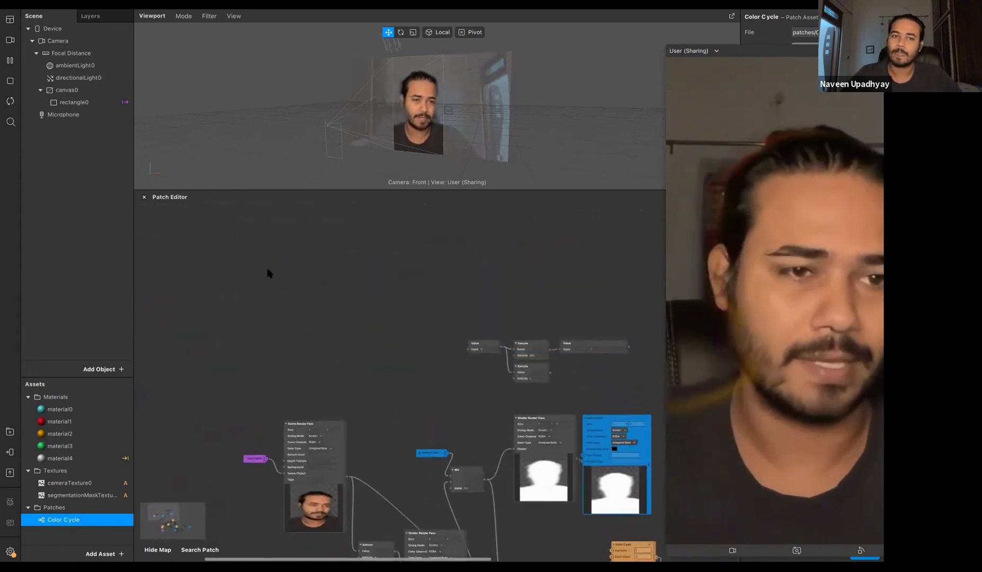
{"action": "scroll", "coordinate": [269, 273], "scroll_direction": "up", "scroll_amount": 3}
{"action": "scroll", "coordinate": [269, 273], "scroll_direction": "up", "scroll_amount": 3}
{"action": "scroll", "coordinate": [269, 273], "scroll_direction": "left", "scroll_amount": 1}
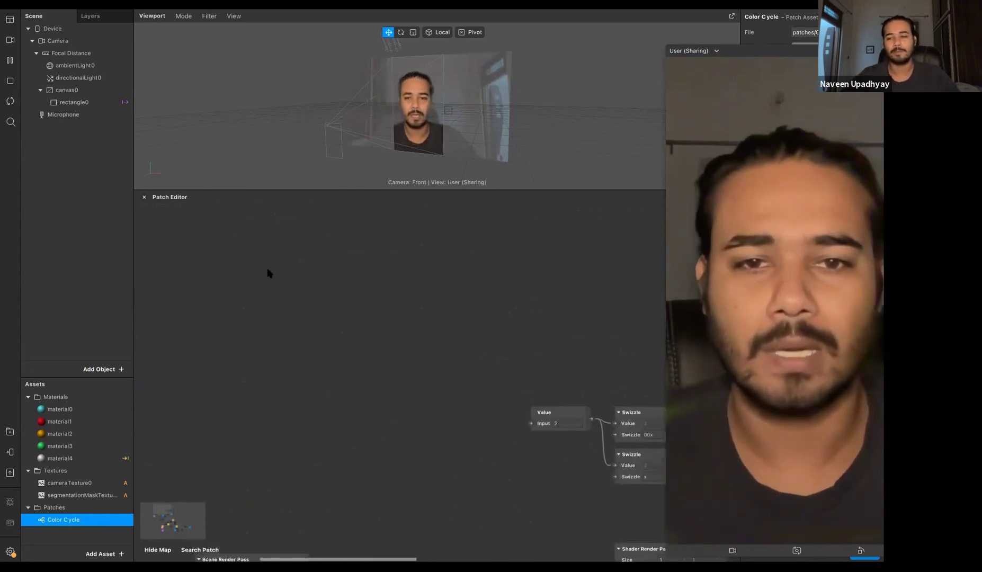
{"action": "scroll", "coordinate": [269, 273], "scroll_direction": "left", "scroll_amount": 1}
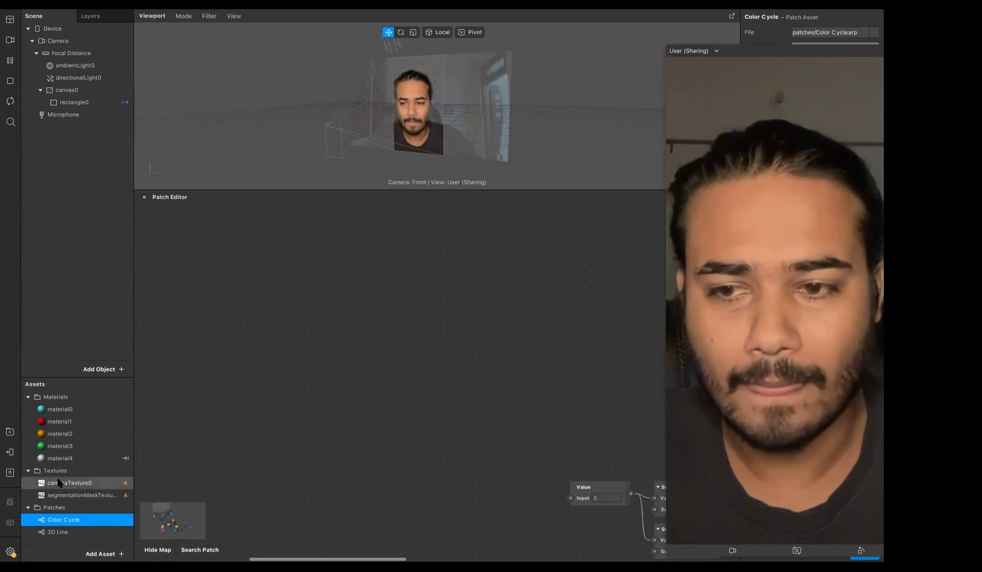
{"action": "scroll", "coordinate": [228, 423], "scroll_direction": "down", "scroll_amount": 5}
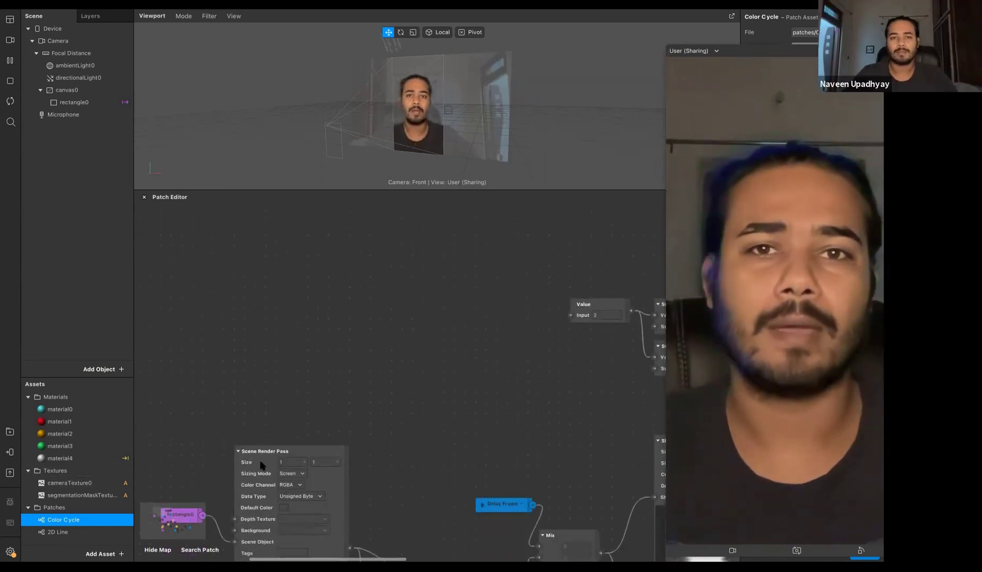
{"action": "scroll", "coordinate": [279, 418], "scroll_direction": "down", "scroll_amount": 1}
{"action": "scroll", "coordinate": [346, 214], "scroll_direction": "up", "scroll_amount": 2}
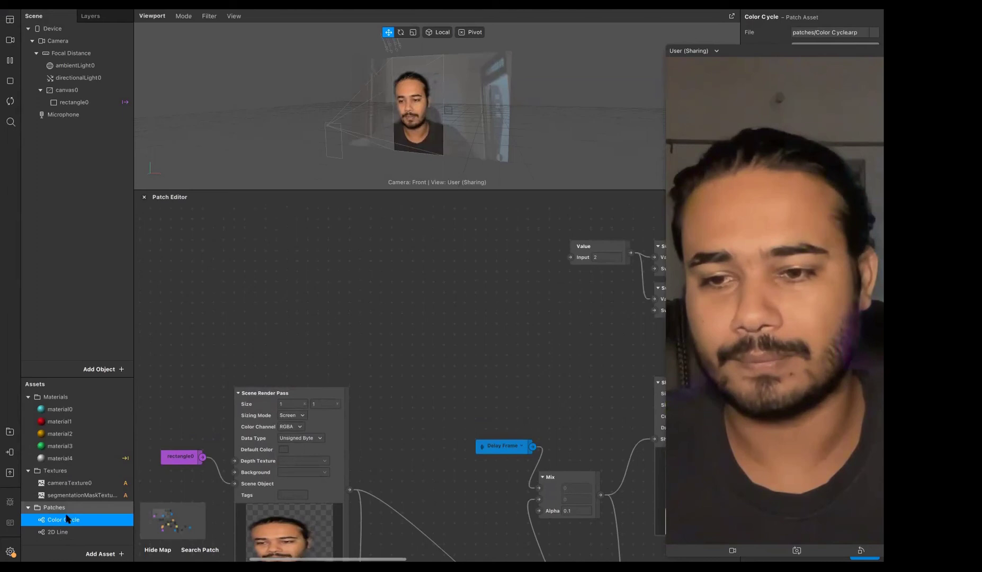
Step: Place the 2D Line patch asset in an empty area of the graph above the Scene Render Pass branch
{"action": "left_click", "coordinate": [59, 533]}
{"action": "left_click_drag", "start_coordinate": [67, 535], "coordinate": [327, 265]}
{"action": "left_click", "coordinate": [318, 345]}
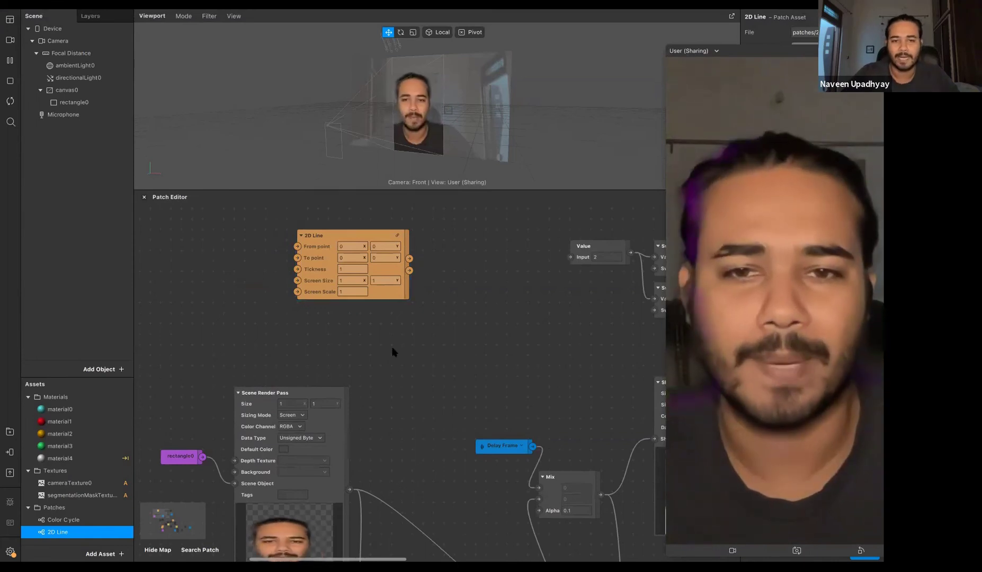
{"action": "scroll", "coordinate": [395, 350], "scroll_direction": "up", "scroll_amount": 3}
{"action": "scroll", "coordinate": [394, 350], "scroll_direction": "left", "scroll_amount": 2}
{"action": "left_click_drag", "start_coordinate": [317, 261], "coordinate": [367, 323]}
{"action": "left_click_drag", "start_coordinate": [410, 340], "coordinate": [337, 246]}
{"action": "scroll", "coordinate": [352, 300], "scroll_direction": "up", "scroll_amount": 5}
{"action": "scroll", "coordinate": [352, 300], "scroll_direction": "left", "scroll_amount": 3}
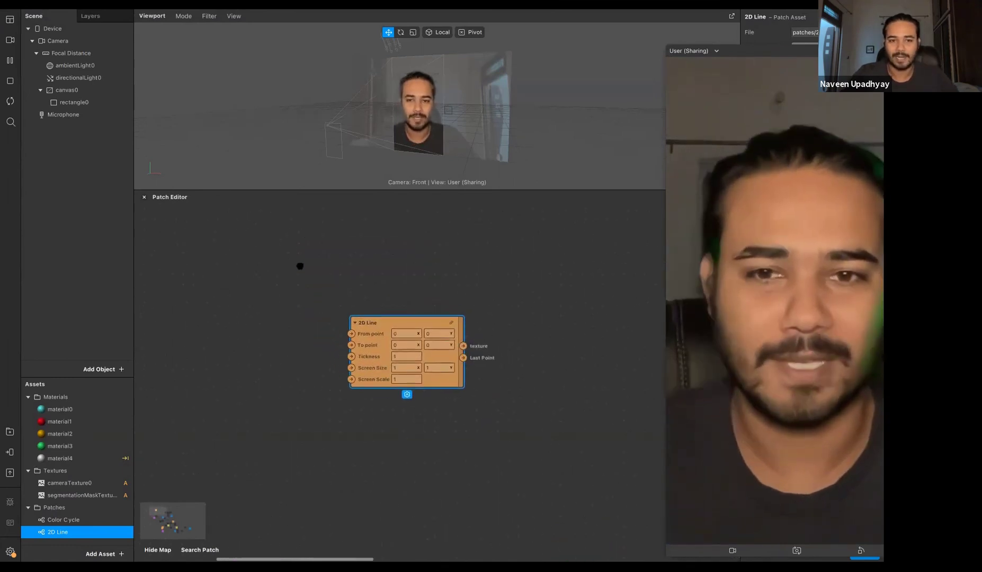
Step: Examine the inputs and the texture and Last Point outputs of the 2D Line patch
{"action": "scroll", "coordinate": [300, 266], "scroll_direction": "down", "scroll_amount": 6}
{"action": "scroll", "coordinate": [300, 265], "scroll_direction": "right", "scroll_amount": 5}
{"action": "scroll", "coordinate": [300, 266], "scroll_direction": "down", "scroll_amount": 1}
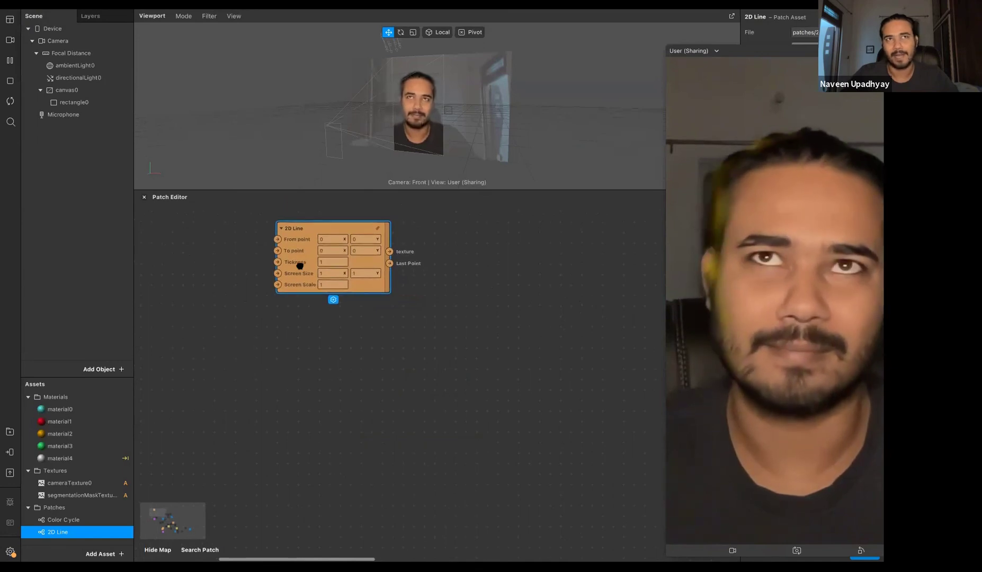
{"action": "scroll", "coordinate": [300, 266], "scroll_direction": "up", "scroll_amount": 4}
{"action": "scroll", "coordinate": [300, 266], "scroll_direction": "left", "scroll_amount": 3}
{"action": "scroll", "coordinate": [330, 302], "scroll_direction": "up", "scroll_amount": 2}
{"action": "scroll", "coordinate": [330, 302], "scroll_direction": "left", "scroll_amount": 2}
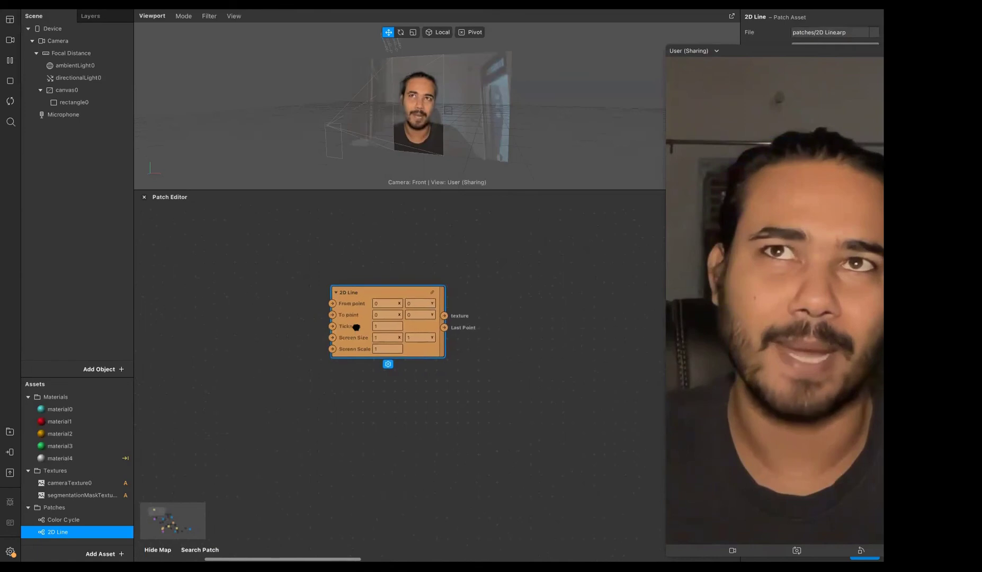
{"action": "left_click_drag", "start_coordinate": [356, 327], "coordinate": [358, 331]}
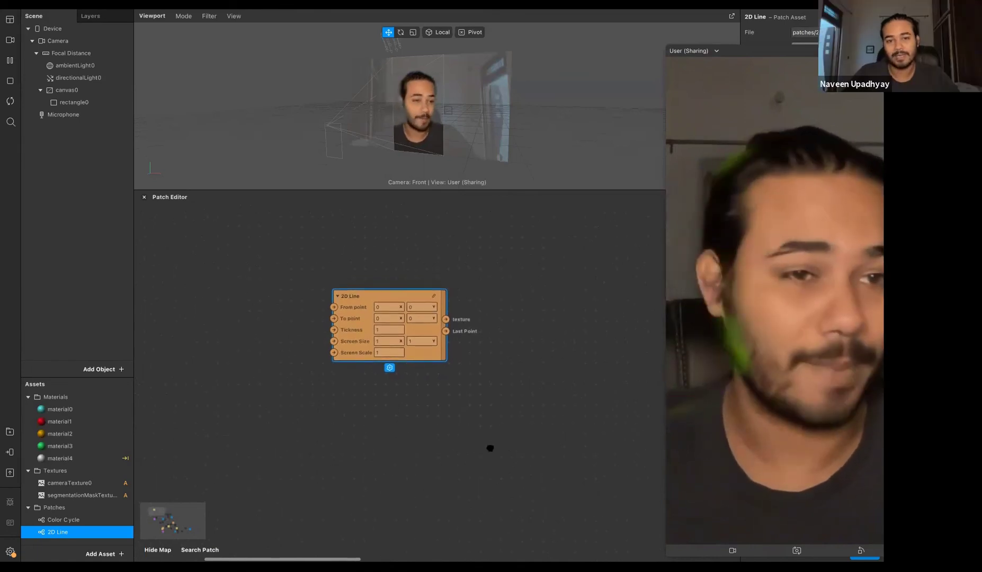
{"action": "scroll", "coordinate": [490, 448], "scroll_direction": "up", "scroll_amount": 2}
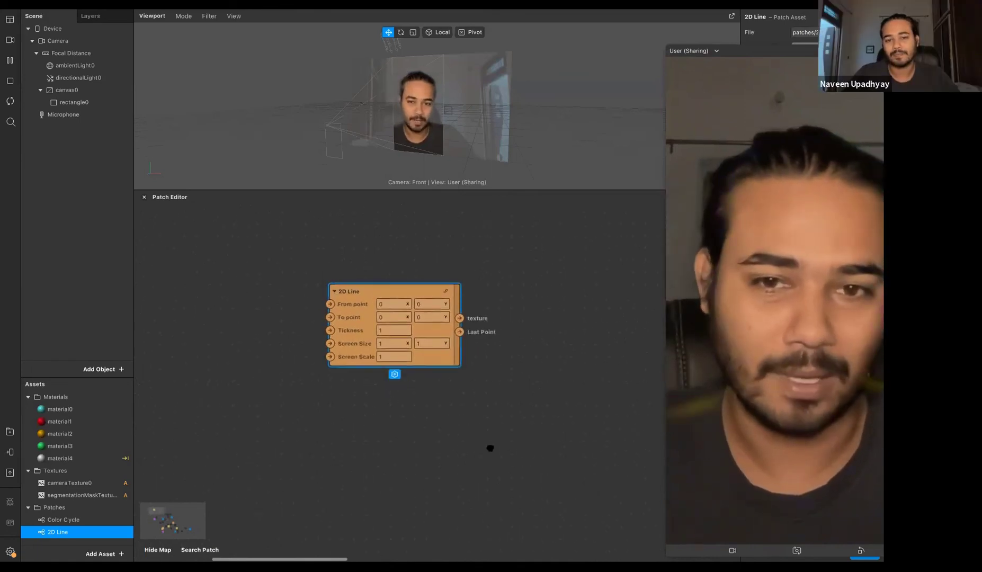
{"action": "scroll", "coordinate": [490, 448], "scroll_direction": "up", "scroll_amount": 6}
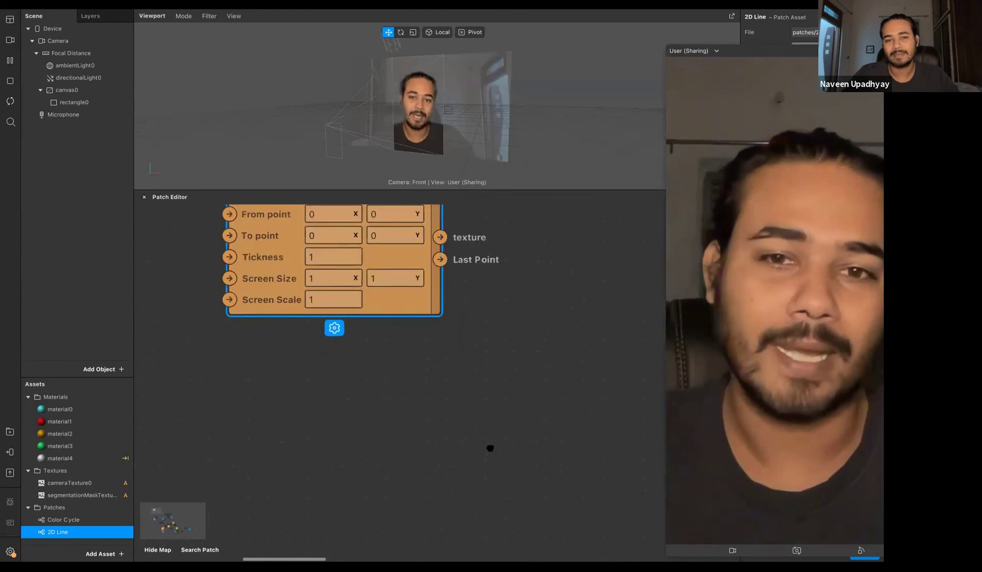
{"action": "scroll", "coordinate": [490, 448], "scroll_direction": "up", "scroll_amount": 3}
{"action": "scroll", "coordinate": [490, 448], "scroll_direction": "left", "scroll_amount": 3}
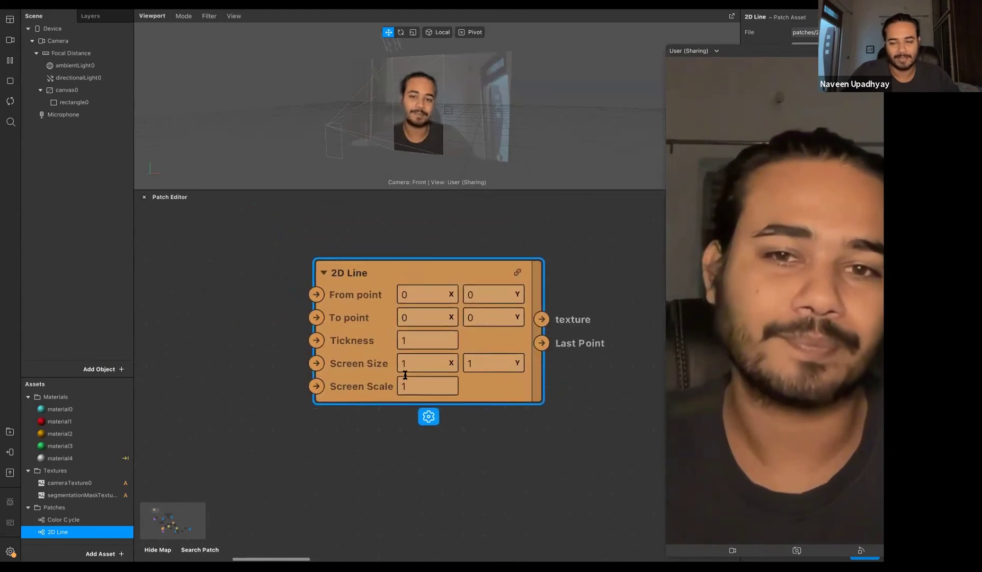
{"action": "scroll", "coordinate": [403, 373], "scroll_direction": "down", "scroll_amount": 2}
{"action": "scroll", "coordinate": [303, 339], "scroll_direction": "down", "scroll_amount": 3}
{"action": "left_click", "coordinate": [247, 336]}
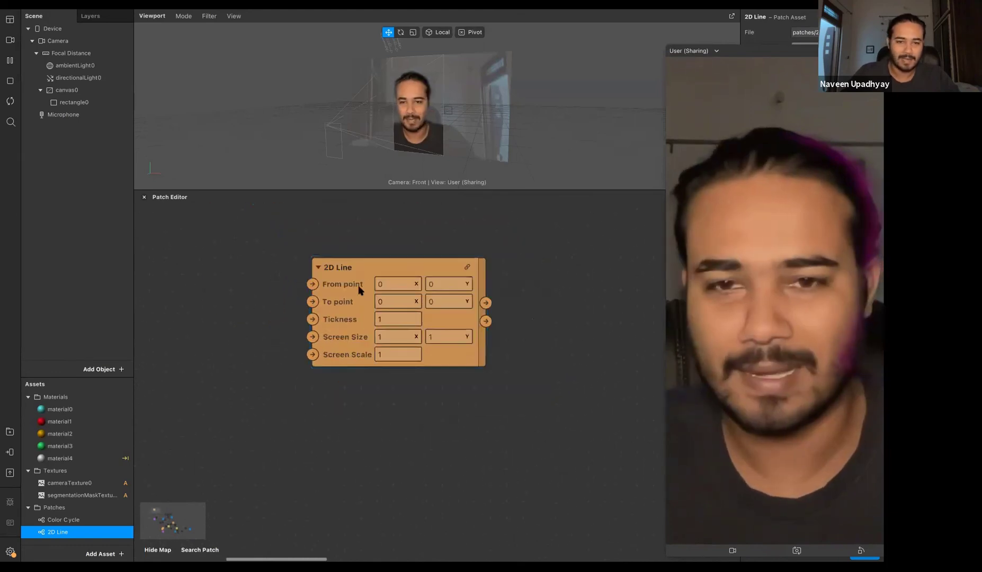
Step: Set the 2D Line patch's To point to X 50 and Y 50
{"action": "left_click", "coordinate": [390, 284]}
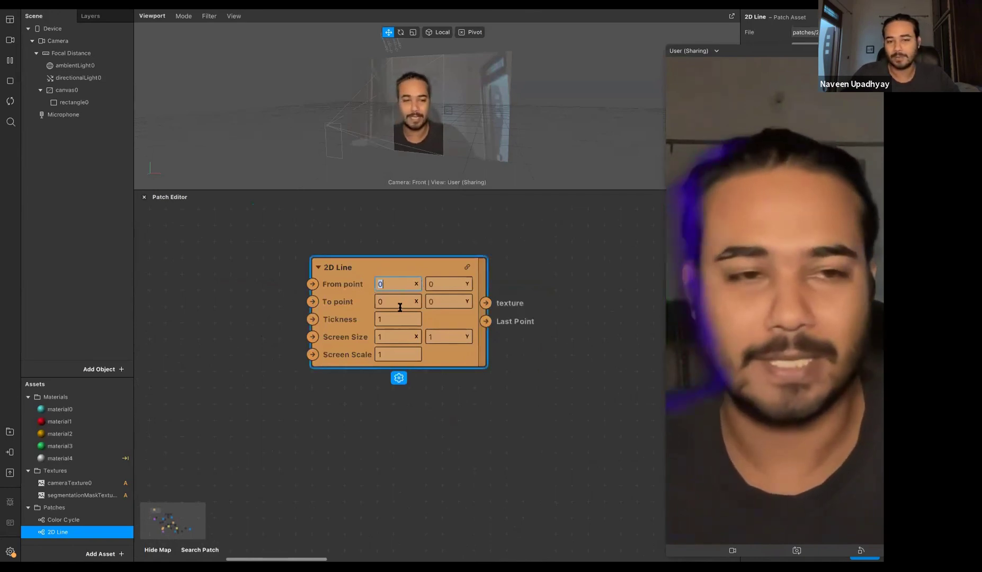
{"action": "key", "text": "Tab"}
{"action": "key", "text": "Tab"}
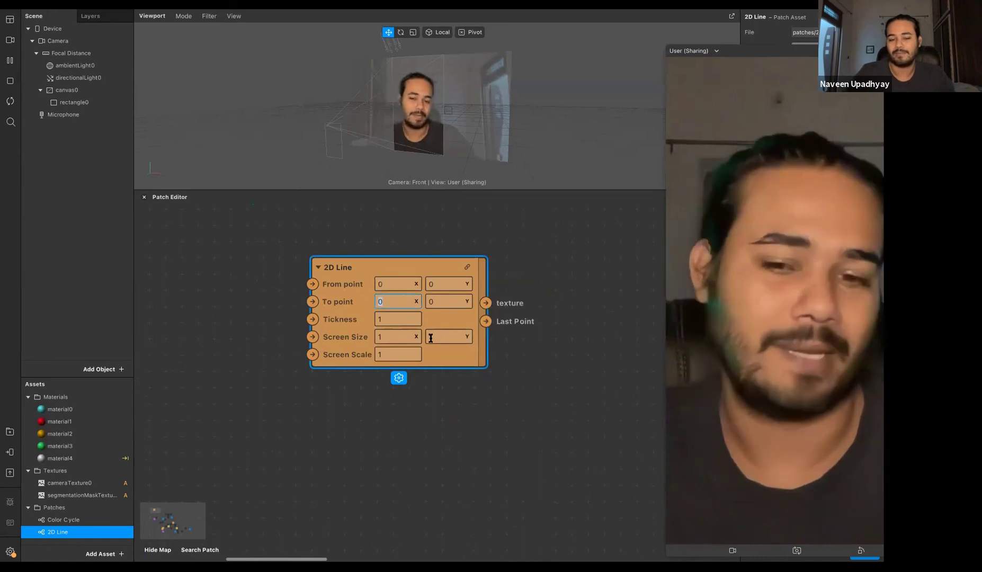
{"action": "type", "text": "50"}
{"action": "key", "text": "Tab"}
{"action": "type", "text": "50"}
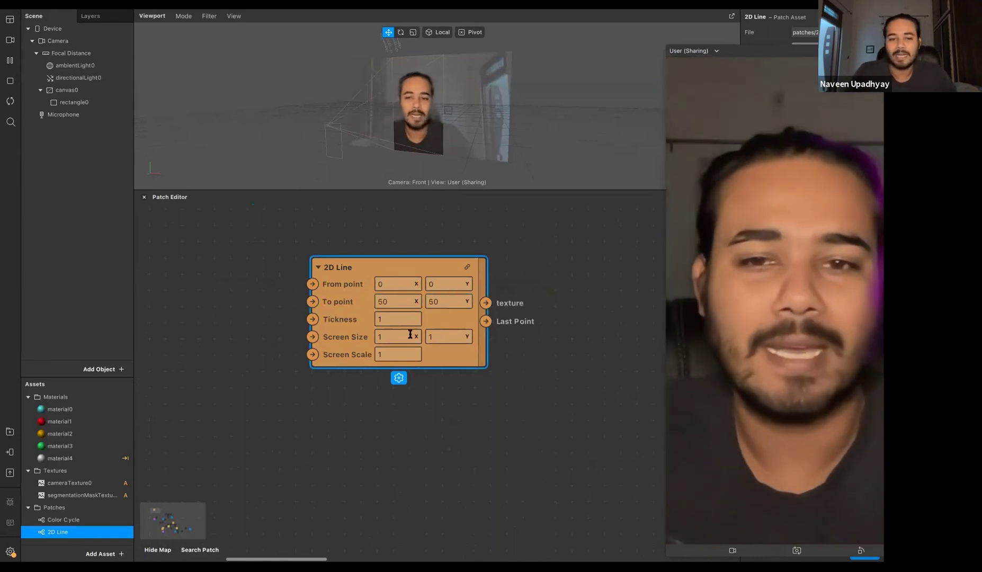
{"action": "key", "text": "Tab"}
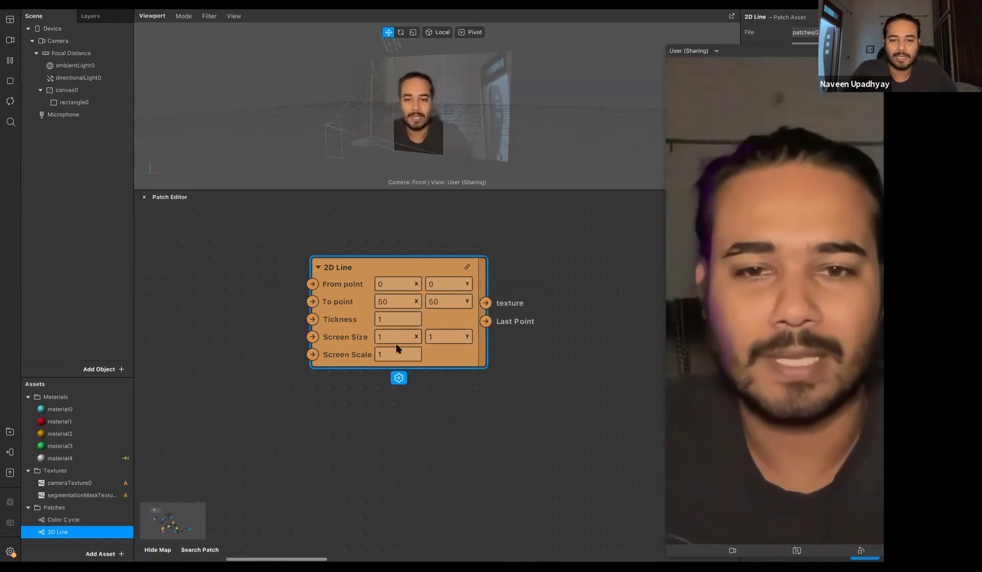
Step: Add a Divide patch beside the Device patch, with Screen Size as First Value and Screen Scale as Second Value
{"action": "scroll", "coordinate": [403, 439], "scroll_direction": "down", "scroll_amount": 3}
{"action": "scroll", "coordinate": [403, 439], "scroll_direction": "down", "scroll_amount": 5, "text": "ctrl"}
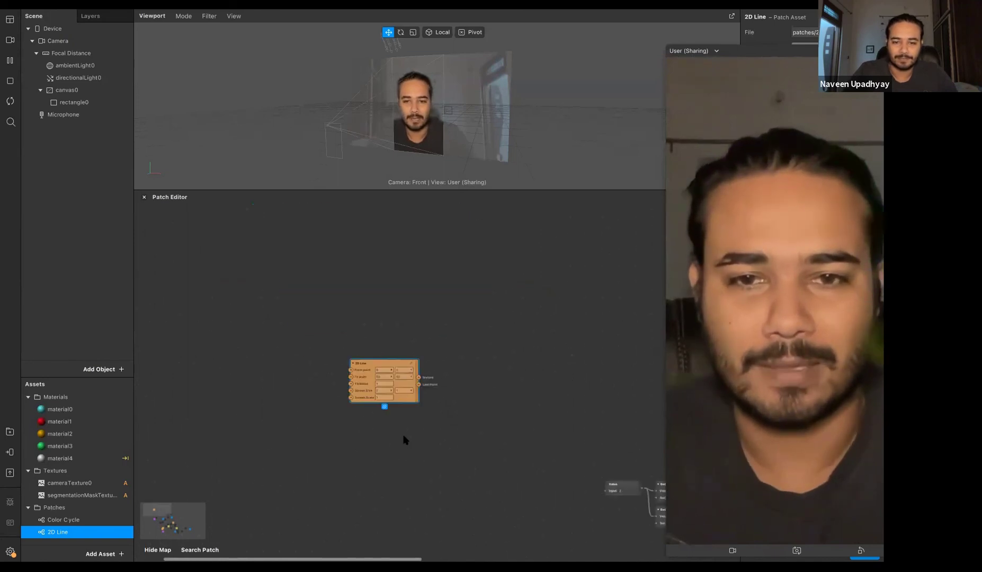
{"action": "scroll", "coordinate": [403, 439], "scroll_direction": "down", "scroll_amount": 5}
{"action": "scroll", "coordinate": [403, 439], "scroll_direction": "down", "scroll_amount": 5}
{"action": "scroll", "coordinate": [404, 439], "scroll_direction": "right", "scroll_amount": 2}
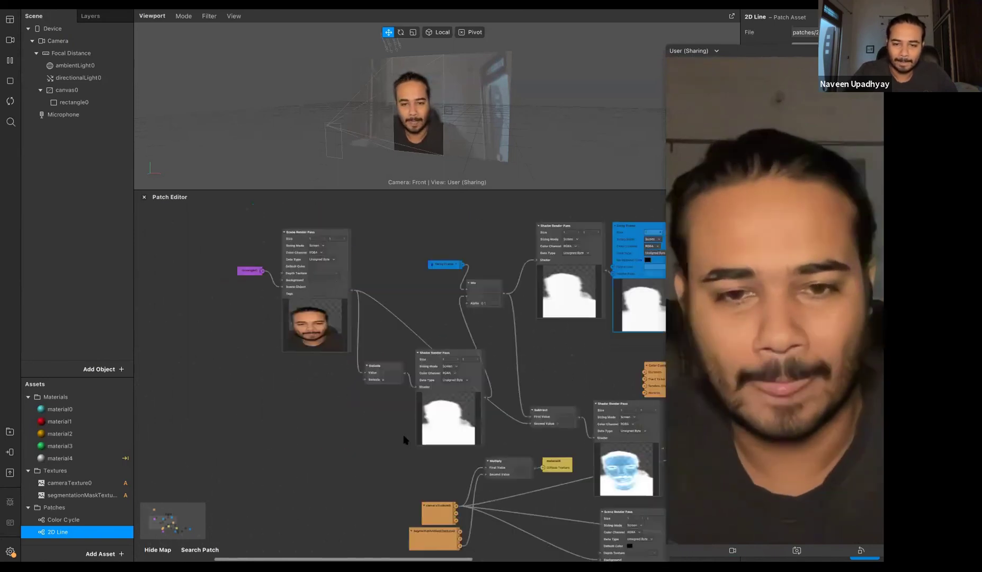
{"action": "scroll", "coordinate": [404, 439], "scroll_direction": "down", "scroll_amount": 4}
{"action": "scroll", "coordinate": [403, 439], "scroll_direction": "right", "scroll_amount": 4}
{"action": "scroll", "coordinate": [312, 415], "scroll_direction": "down", "scroll_amount": 2}
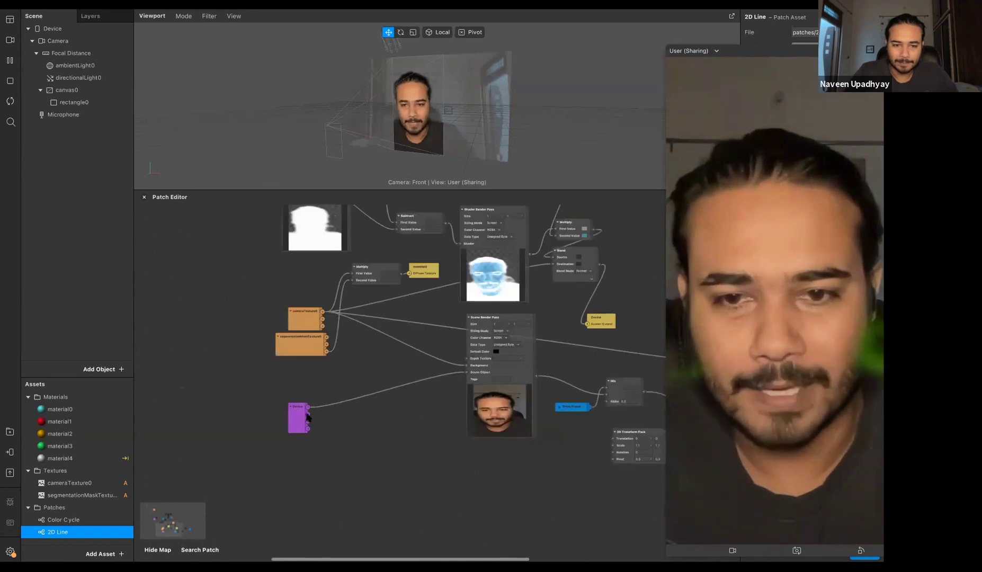
{"action": "scroll", "coordinate": [307, 418], "scroll_direction": "up", "scroll_amount": 6, "text": "ctrl"}
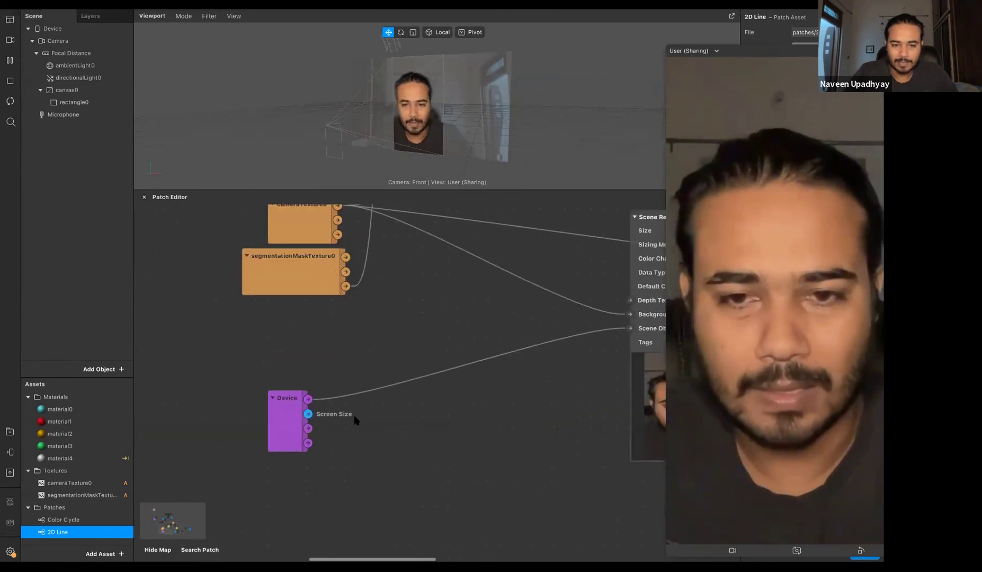
{"action": "scroll", "coordinate": [354, 419], "scroll_direction": "up", "scroll_amount": 2, "text": "ctrl"}
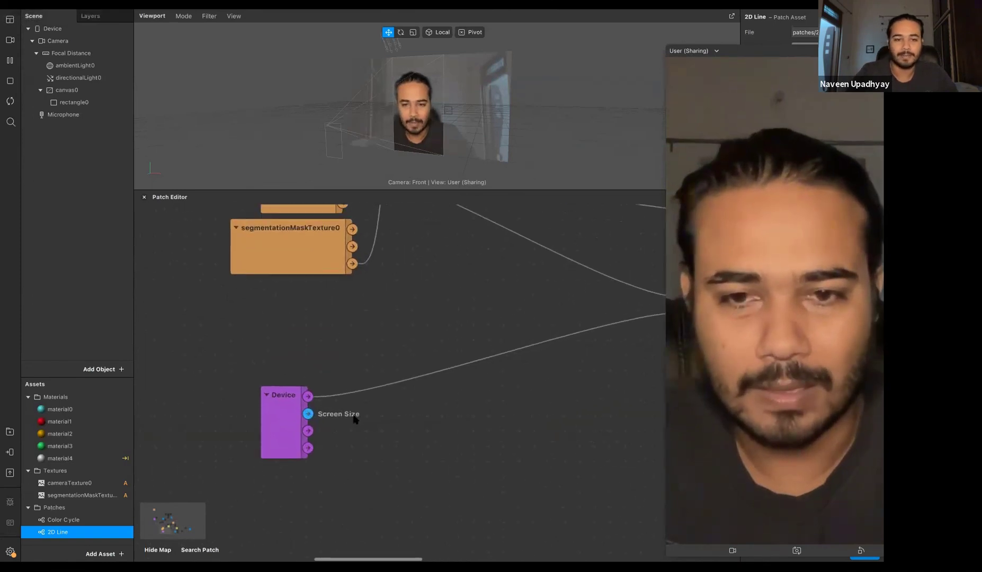
{"action": "scroll", "coordinate": [316, 436], "scroll_direction": "up", "scroll_amount": 1, "text": "ctrl"}
{"action": "left_click_drag", "start_coordinate": [307, 414], "coordinate": [370, 423]}
{"action": "type", "text": "divi"}
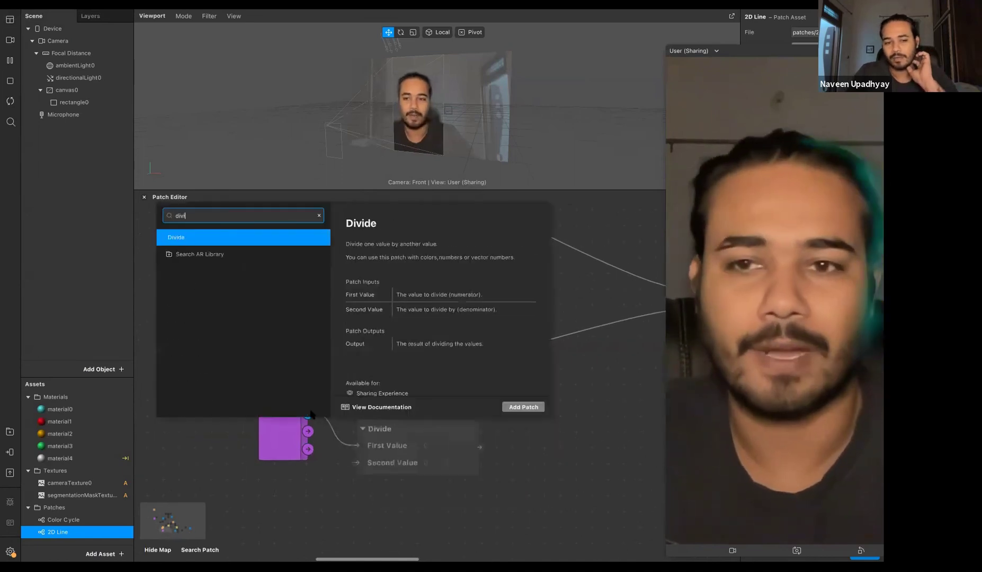
{"action": "key", "text": "Return"}
{"action": "left_click_drag", "start_coordinate": [308, 431], "coordinate": [357, 462]}
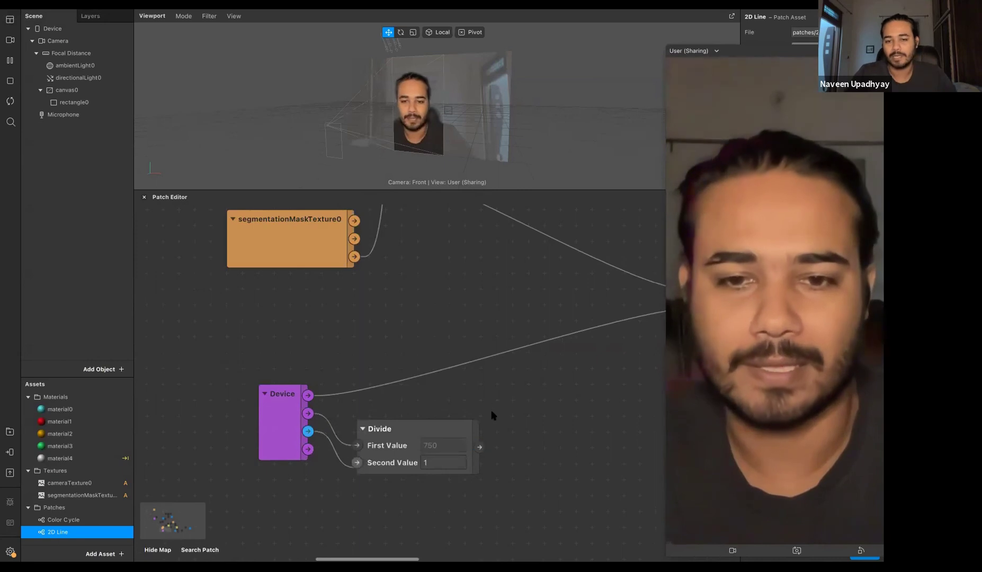
{"action": "left_click_drag", "start_coordinate": [473, 428], "coordinate": [479, 409]}
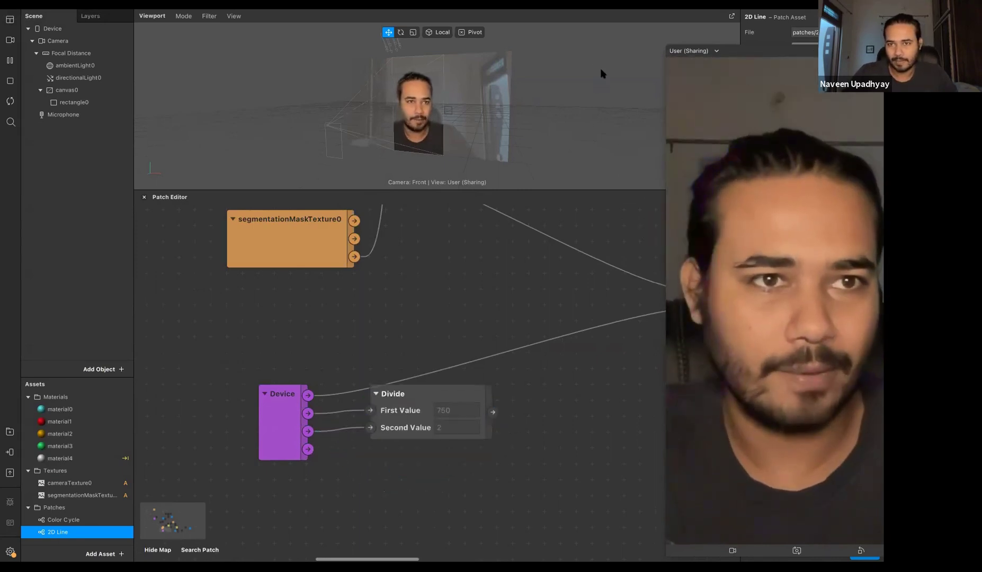
{"action": "left_click_drag", "start_coordinate": [834, 51], "coordinate": [766, 53]}
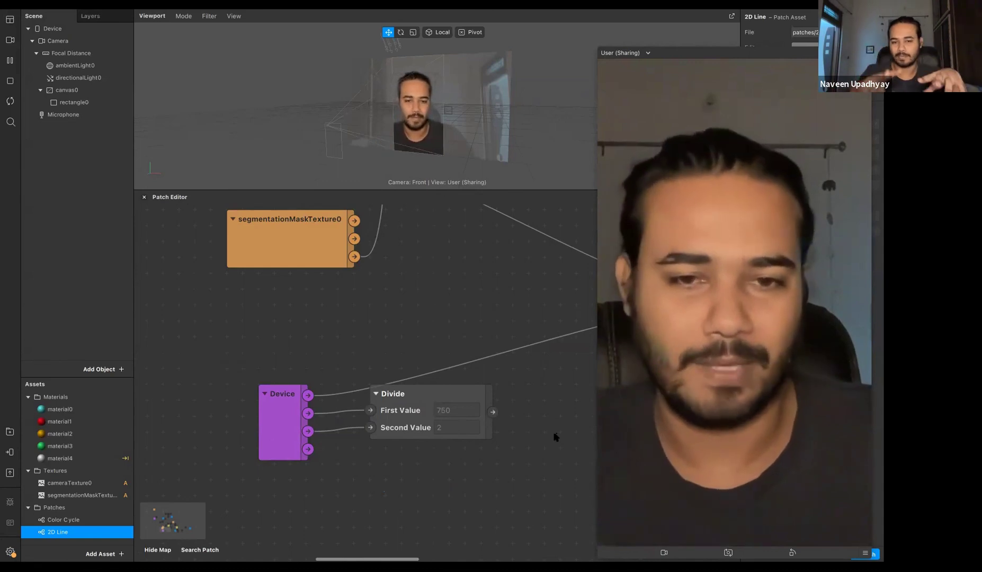
{"action": "left_click_drag", "start_coordinate": [463, 416], "coordinate": [463, 431]}
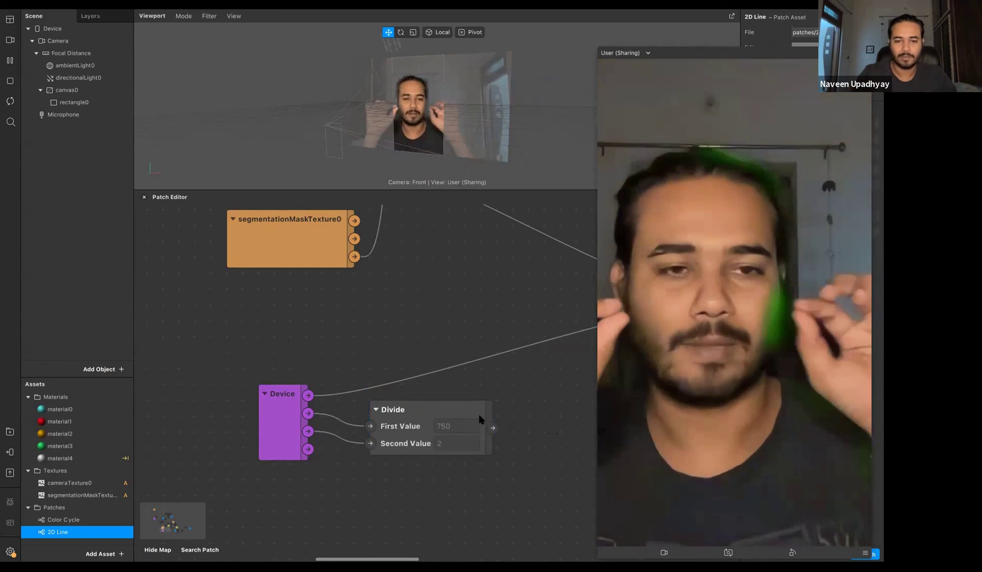
Step: Connect Divide's output to a new Sender named res and set the sender's type to Vector 2
{"action": "left_click_drag", "start_coordinate": [492, 427], "coordinate": [524, 430]}
{"action": "type", "text": "sae"}
{"action": "key", "text": "BackSpace"}
{"action": "key", "text": "BackSpace"}
{"action": "type", "text": "end"}
{"action": "key", "text": "Return"}
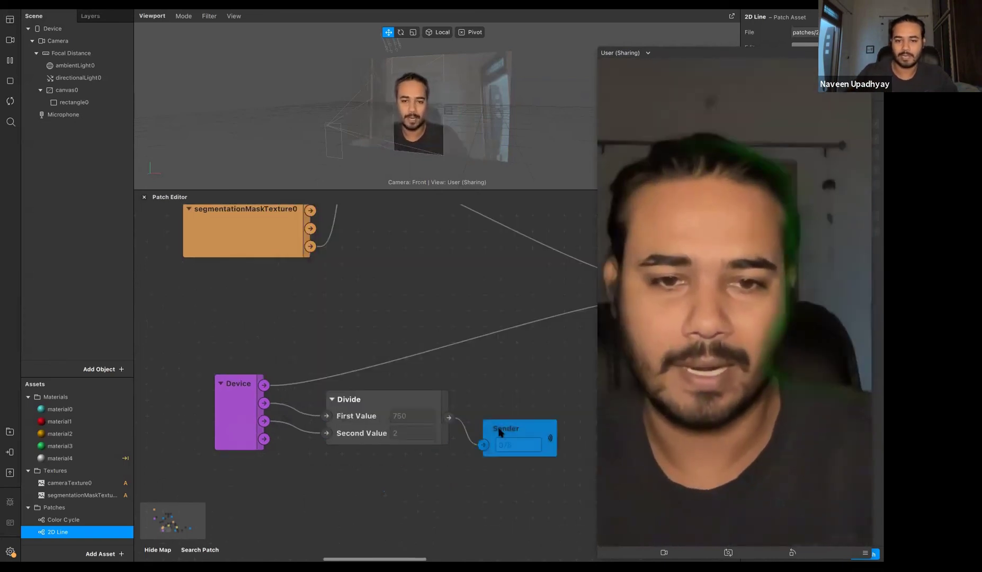
{"action": "type", "text": "s"}
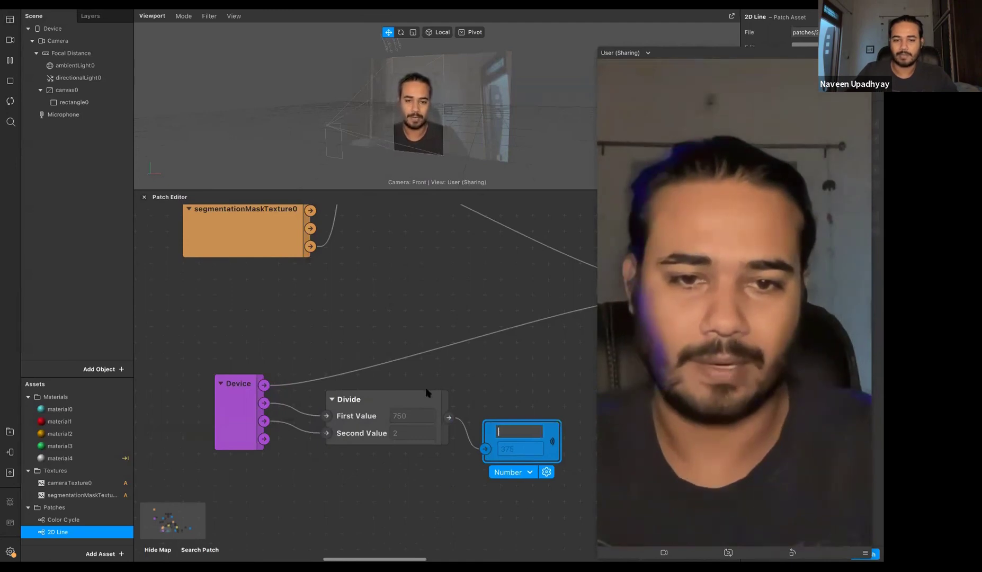
{"action": "key", "text": "Return"}
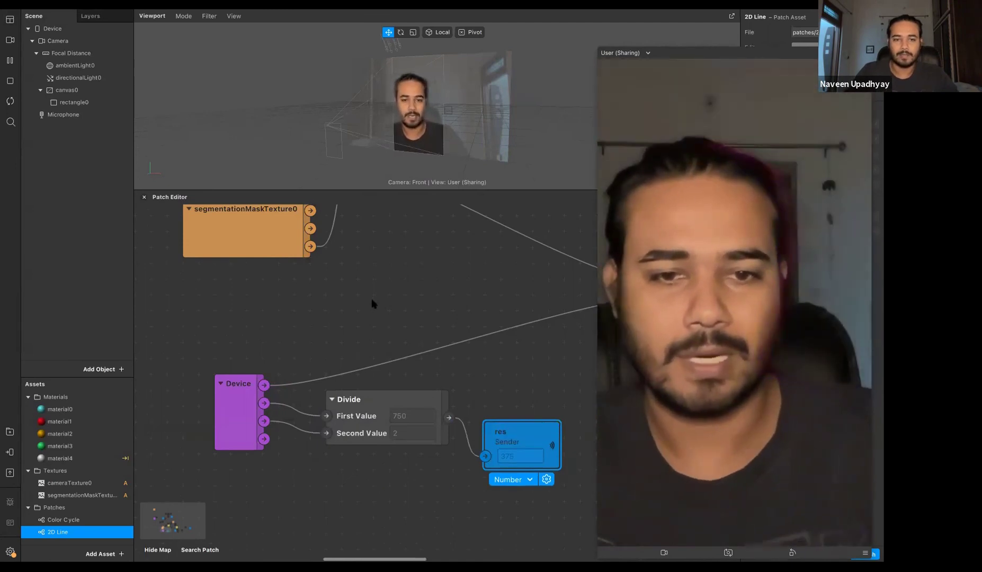
{"action": "left_click", "coordinate": [513, 479]}
{"action": "left_click", "coordinate": [511, 524]}
{"action": "left_click", "coordinate": [379, 400]}
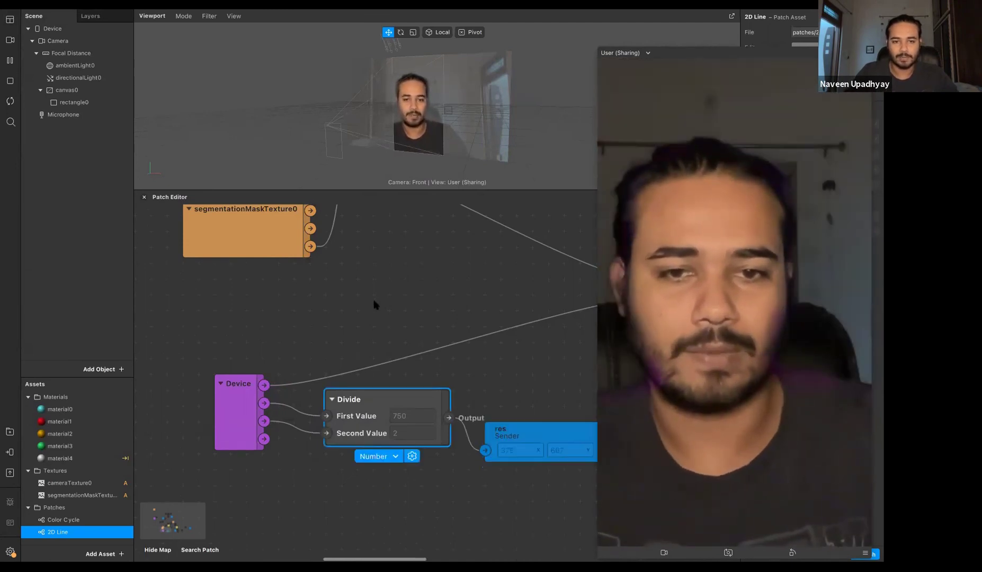
Step: Add a Receiver for res beside the 2D Line patch and connect it to the Screen Size input
{"action": "scroll", "coordinate": [374, 306], "scroll_direction": "up", "scroll_amount": 3}
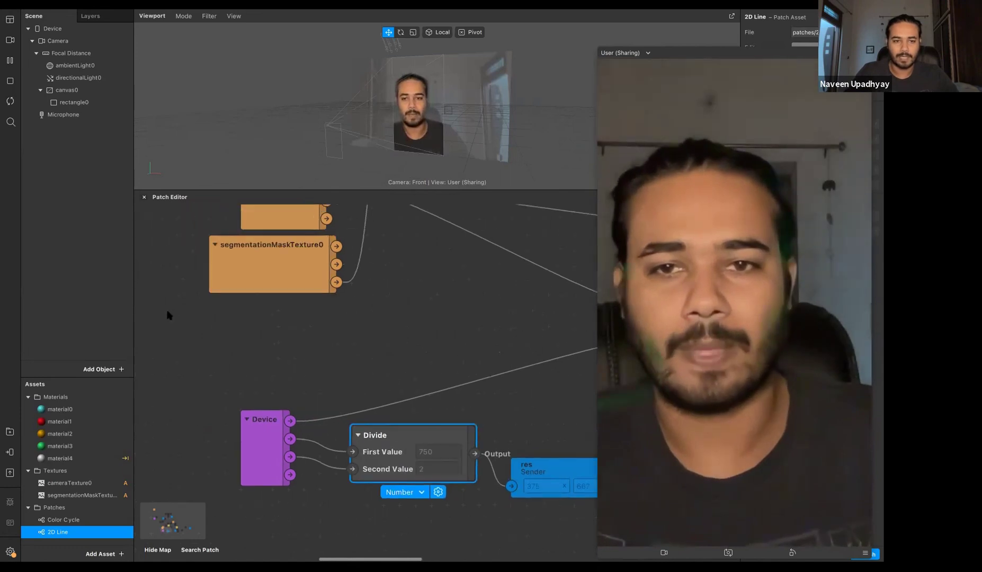
{"action": "scroll", "coordinate": [282, 345], "scroll_direction": "left", "scroll_amount": 5}
{"action": "double_click", "coordinate": [286, 347]}
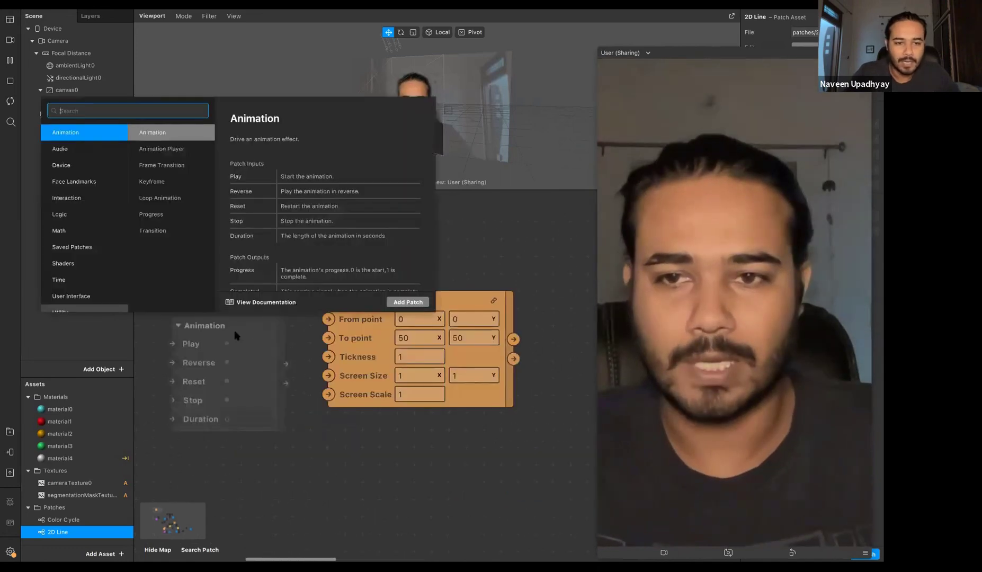
{"action": "left_click", "coordinate": [273, 374]}
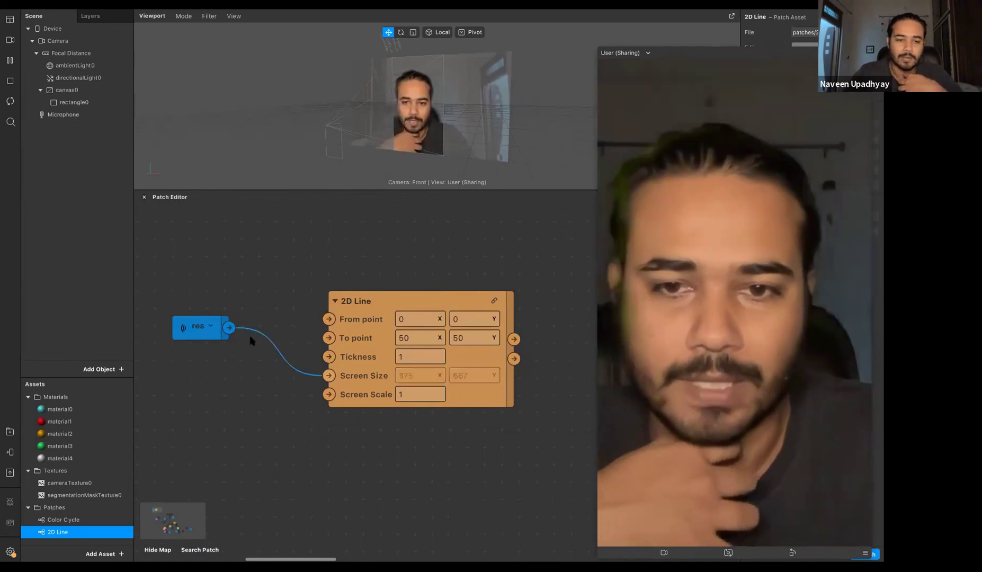
{"action": "left_click_drag", "start_coordinate": [217, 322], "coordinate": [251, 340]}
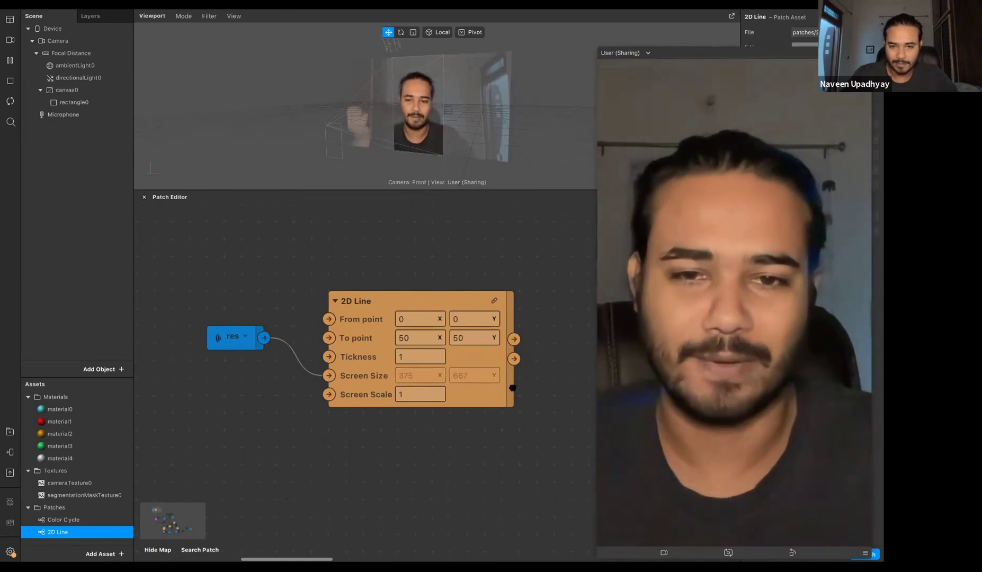
Step: Replace the Divide branch with a Vector 2 Sender named screenScale fed directly by the Device's Screen Size output
{"action": "scroll", "coordinate": [366, 328], "scroll_direction": "right", "scroll_amount": 10}
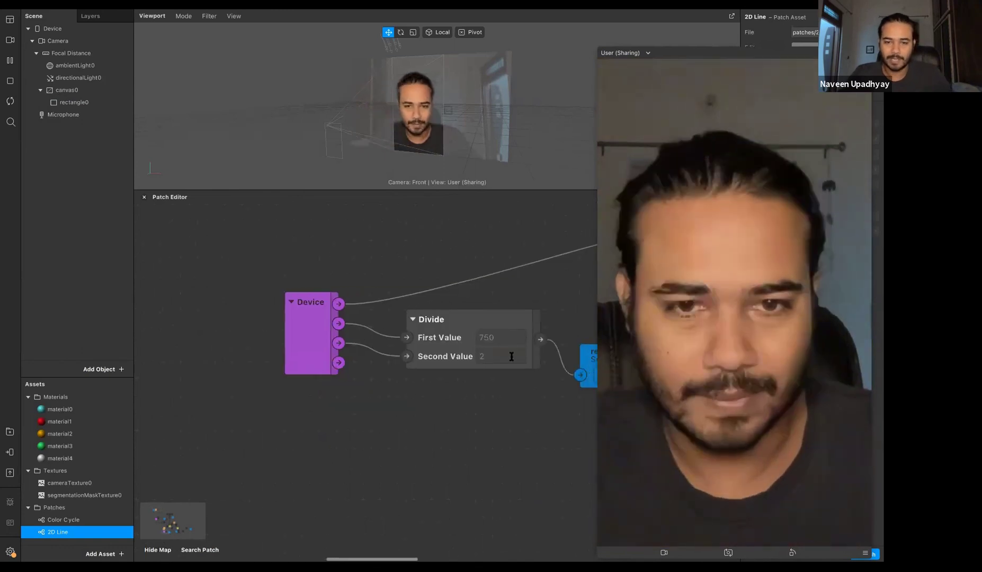
{"action": "scroll", "coordinate": [309, 306], "scroll_direction": "right", "scroll_amount": 4}
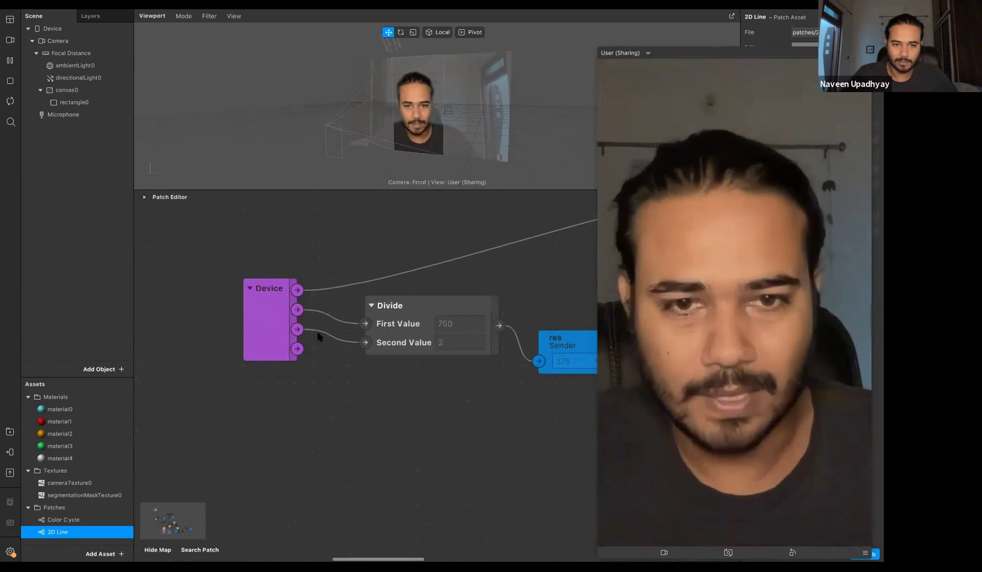
{"action": "scroll", "coordinate": [342, 310], "scroll_direction": "right", "scroll_amount": 6}
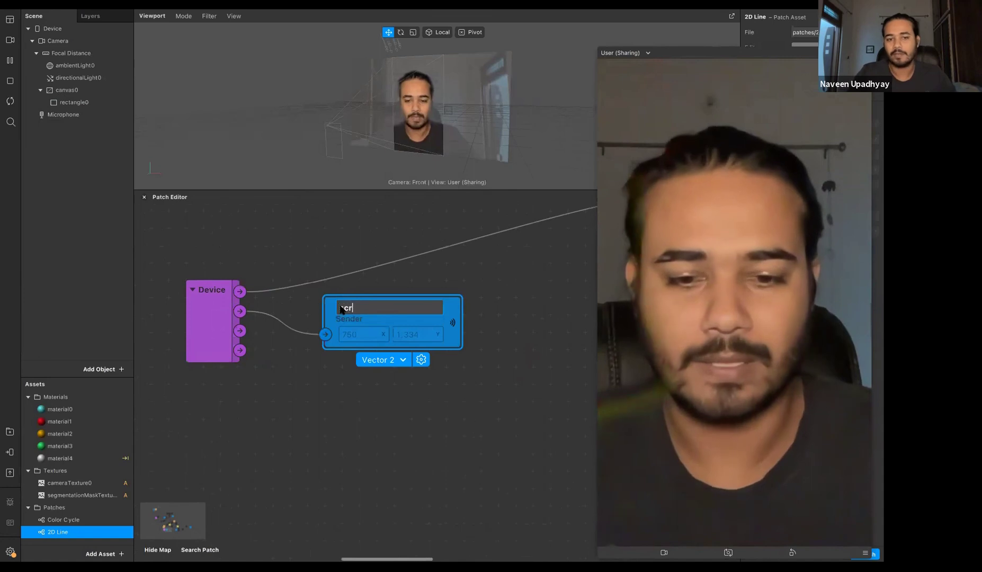
{"action": "key", "text": "Return"}
{"action": "left_click_drag", "start_coordinate": [368, 319], "coordinate": [437, 301]}
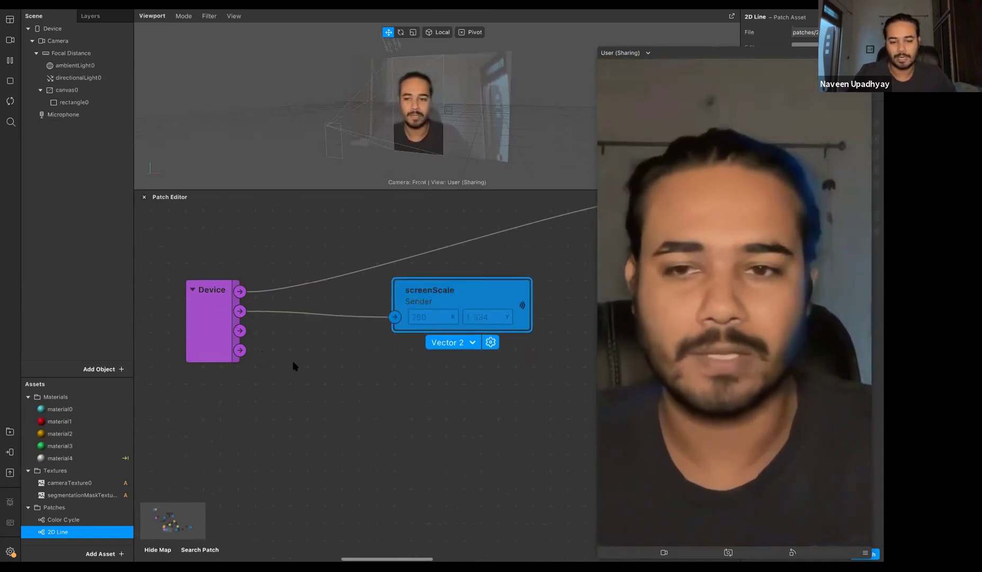
Step: Add a Sender named screenscale to the Device patch's Screen Scale output
{"action": "left_click_drag", "start_coordinate": [321, 380], "coordinate": [321, 380]}
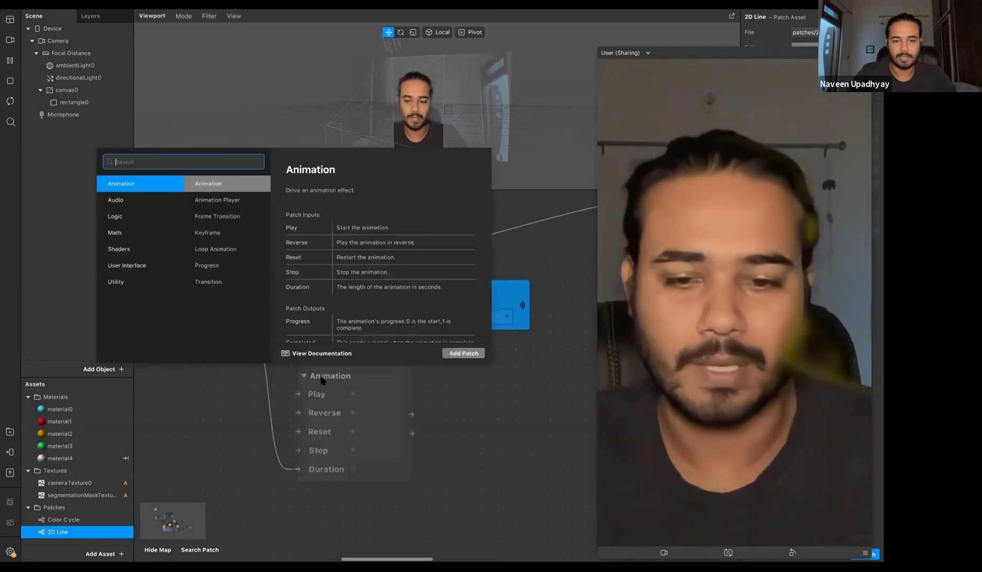
{"action": "type", "text": "sender"}
{"action": "key", "text": "Return"}
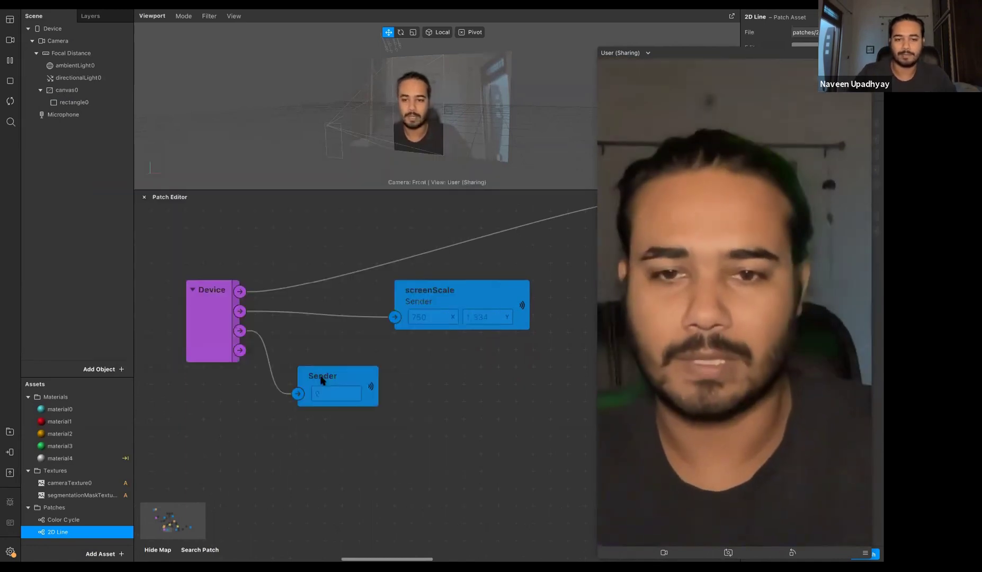
{"action": "type", "text": "screenscale"}
{"action": "key", "text": "Return"}
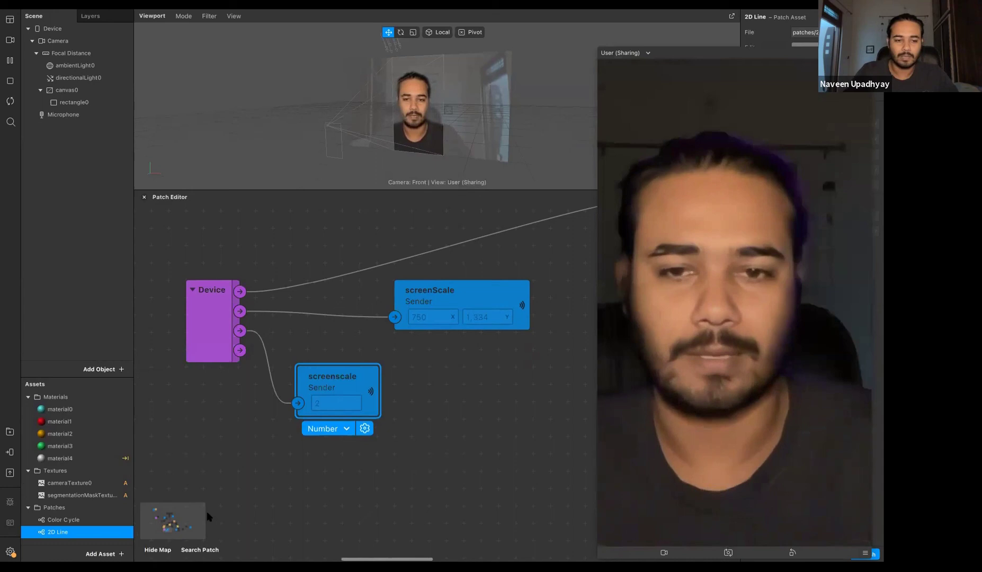
Step: Switch the res Receiver feeding 2D Line's Screen Size input to screenScale and move it farther from the patch
{"action": "scroll", "coordinate": [226, 340], "scroll_direction": "down", "scroll_amount": 5}
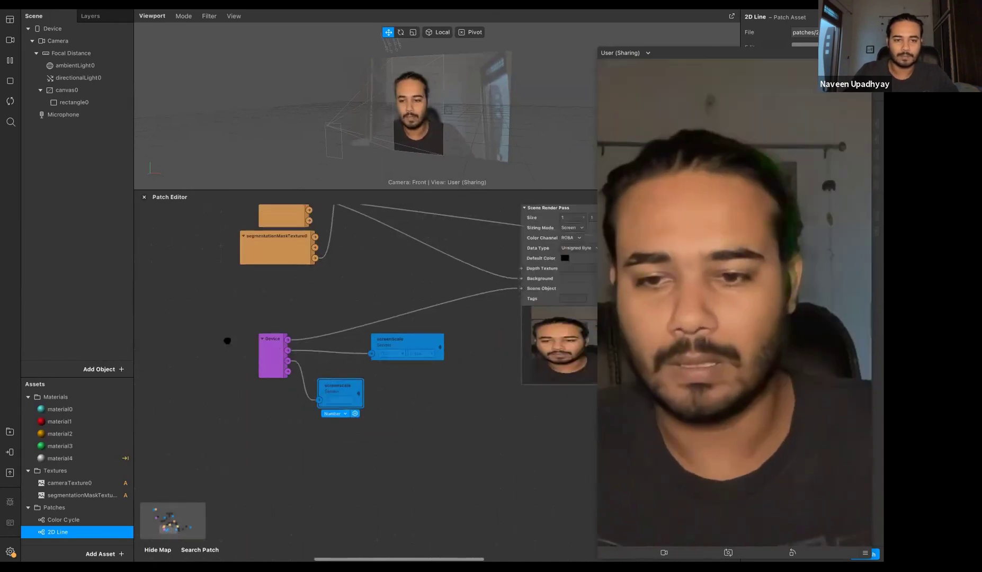
{"action": "scroll", "coordinate": [227, 340], "scroll_direction": "right", "scroll_amount": 5}
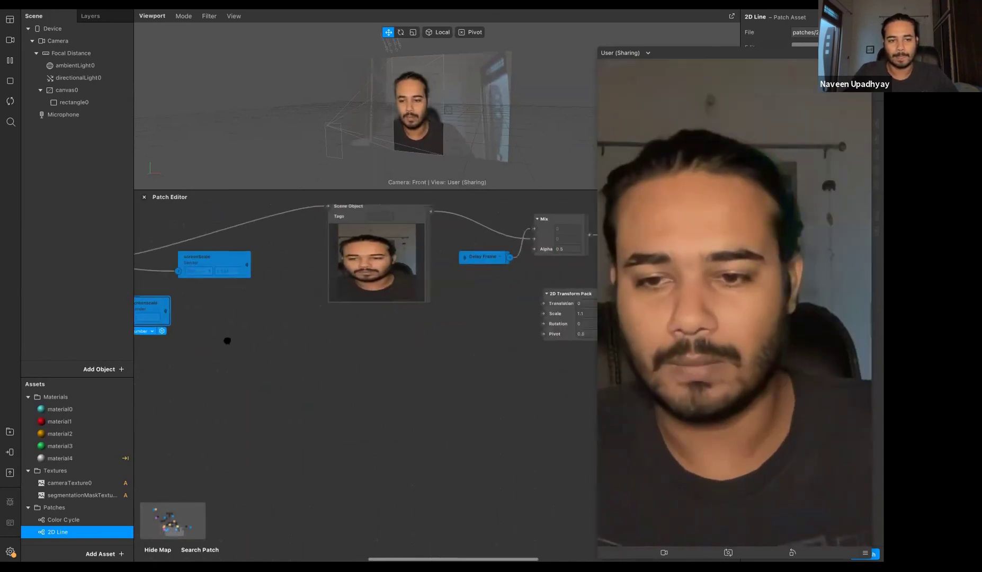
{"action": "scroll", "coordinate": [227, 341], "scroll_direction": "right", "scroll_amount": 2}
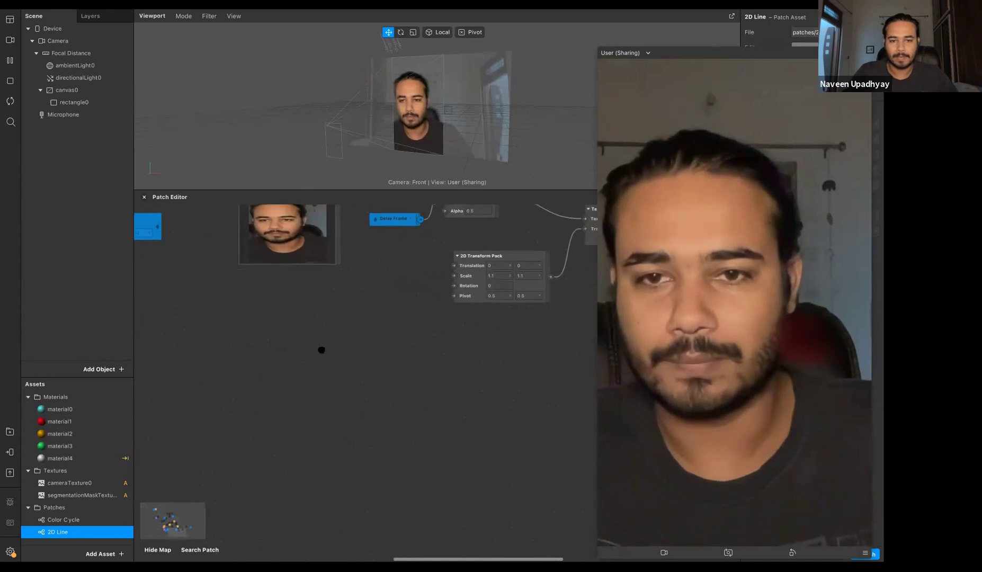
{"action": "scroll", "coordinate": [290, 321], "scroll_direction": "up", "scroll_amount": 5}
{"action": "scroll", "coordinate": [289, 320], "scroll_direction": "right", "scroll_amount": 3}
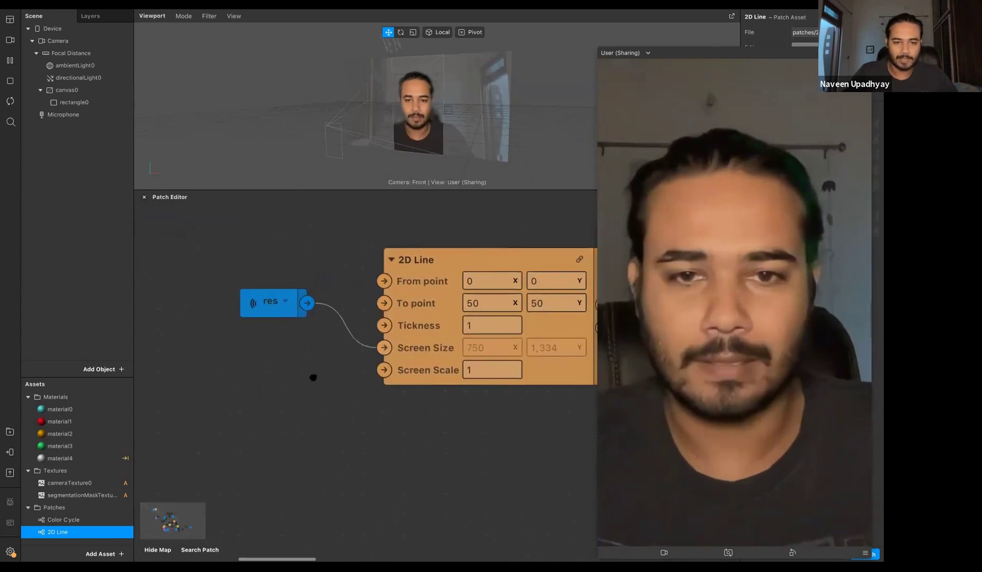
{"action": "left_click", "coordinate": [269, 302]}
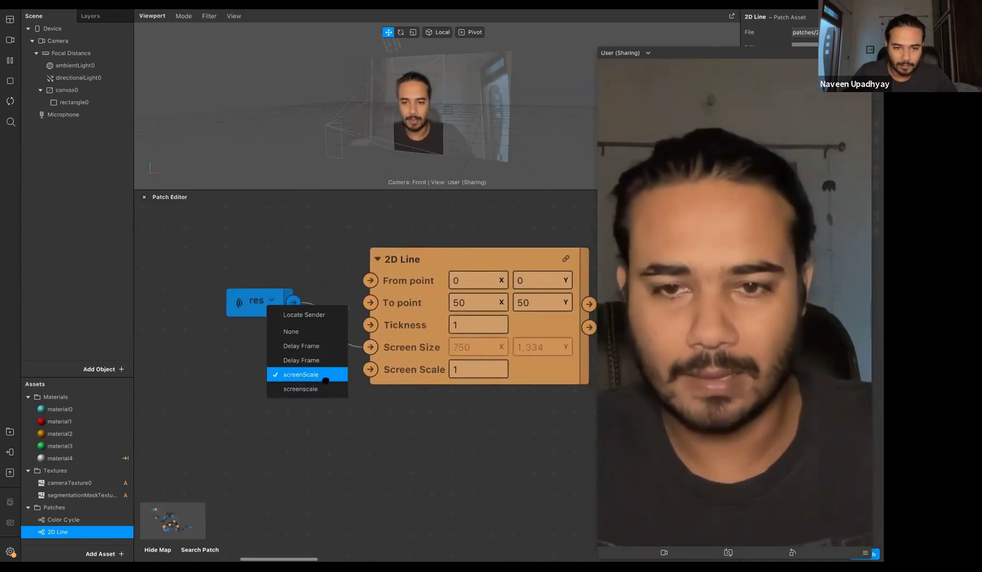
{"action": "left_click", "coordinate": [268, 353]}
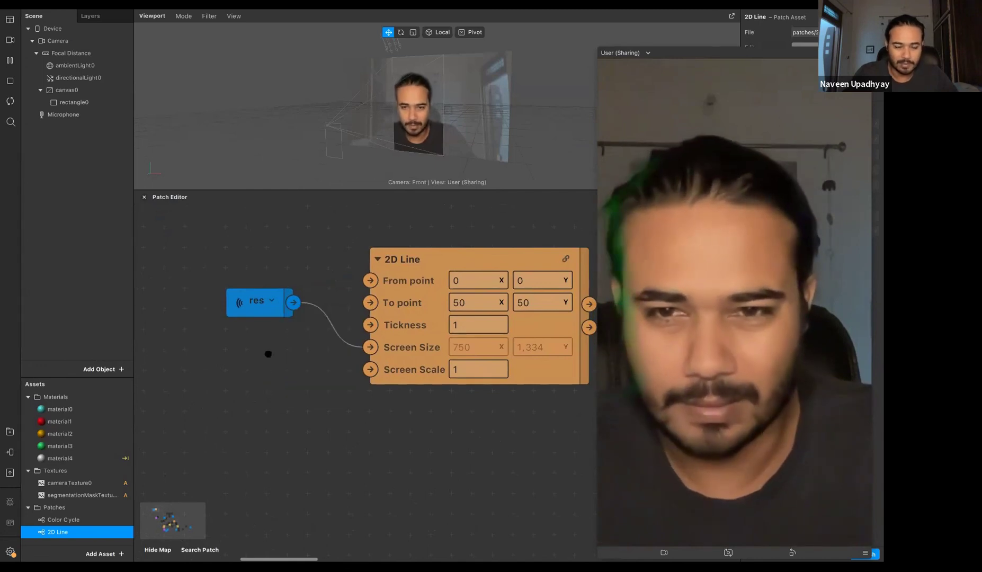
{"action": "left_click", "coordinate": [271, 301]}
{"action": "left_click", "coordinate": [281, 376]}
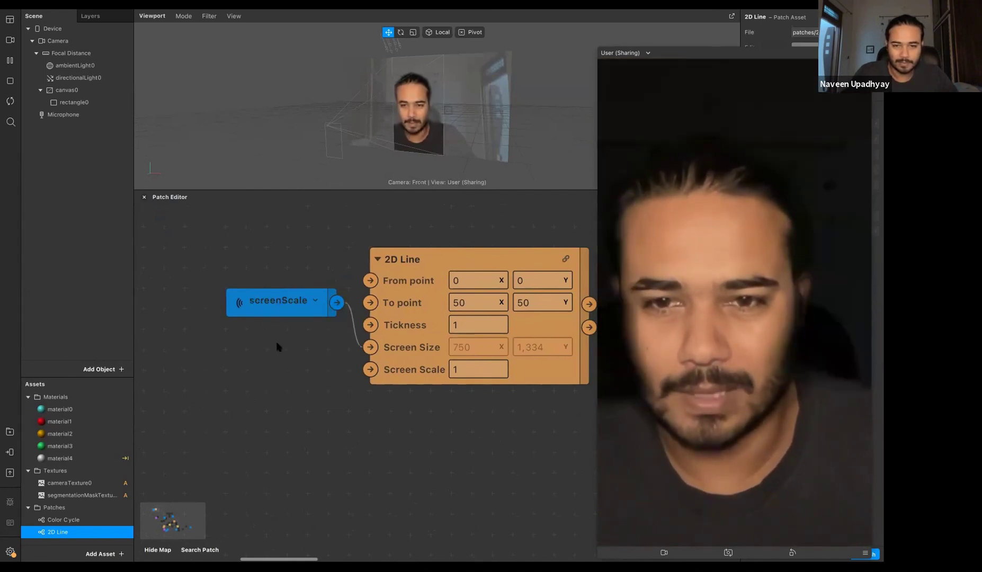
{"action": "left_click_drag", "start_coordinate": [281, 307], "coordinate": [220, 307]}
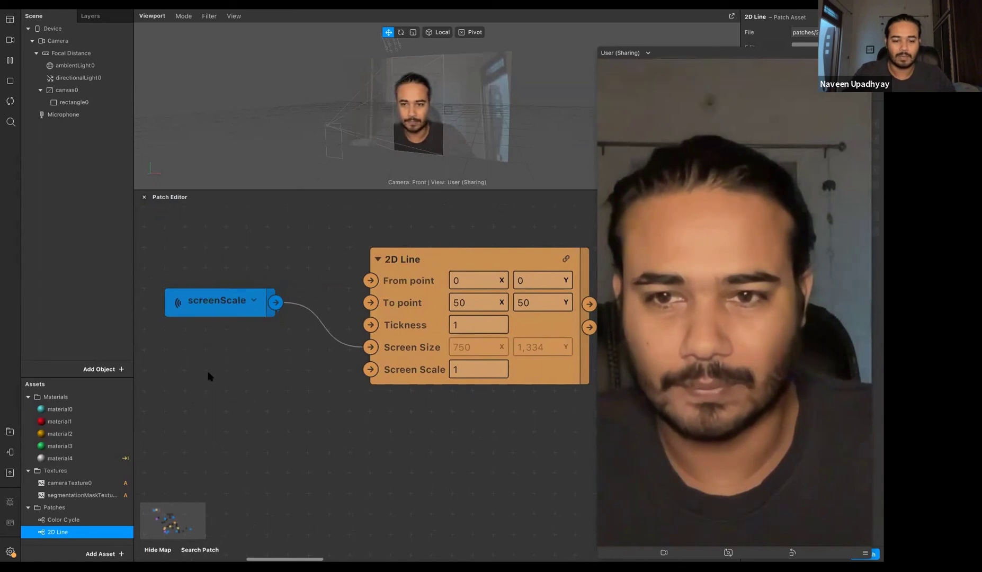
Step: Add a Receiver for screenscale below the existing receiver and connect it to 2D Line's Screen Scale input
{"action": "double_click", "coordinate": [208, 376]}
{"action": "type", "text": "rec"}
{"action": "key", "text": "Return"}
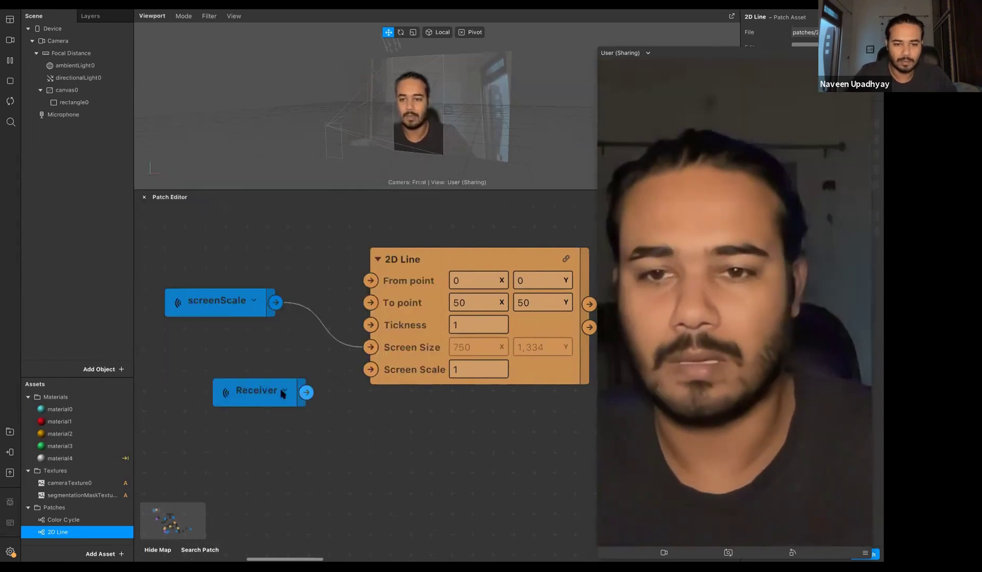
{"action": "left_click", "coordinate": [280, 392]}
{"action": "left_click", "coordinate": [314, 461]}
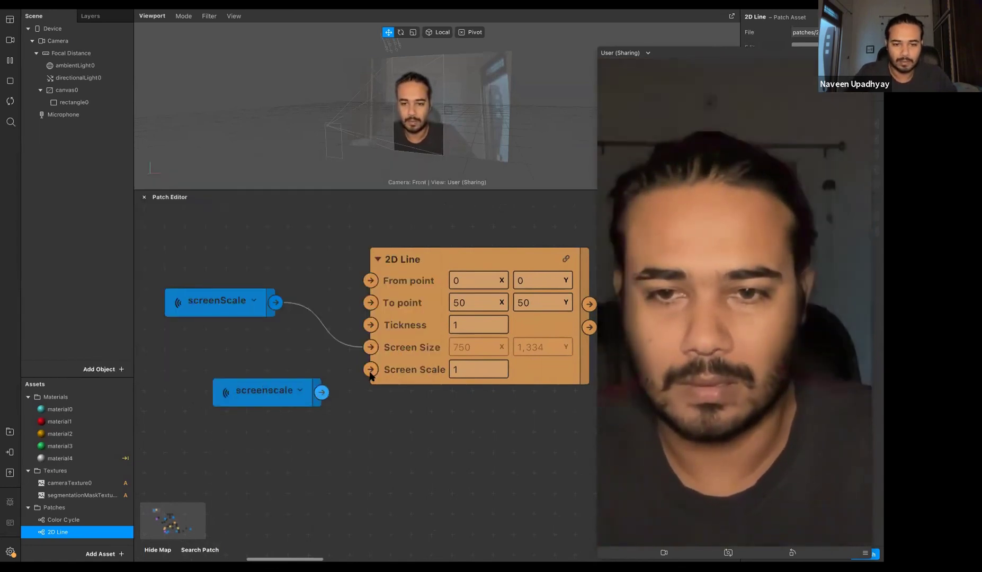
{"action": "left_click_drag", "start_coordinate": [322, 391], "coordinate": [370, 369]}
Step: Locate the senders beside the Device patch and rename the Vector 2 screenScale sender as screenSize
{"action": "left_click", "coordinate": [300, 390]}
{"action": "left_click", "coordinate": [332, 405]}
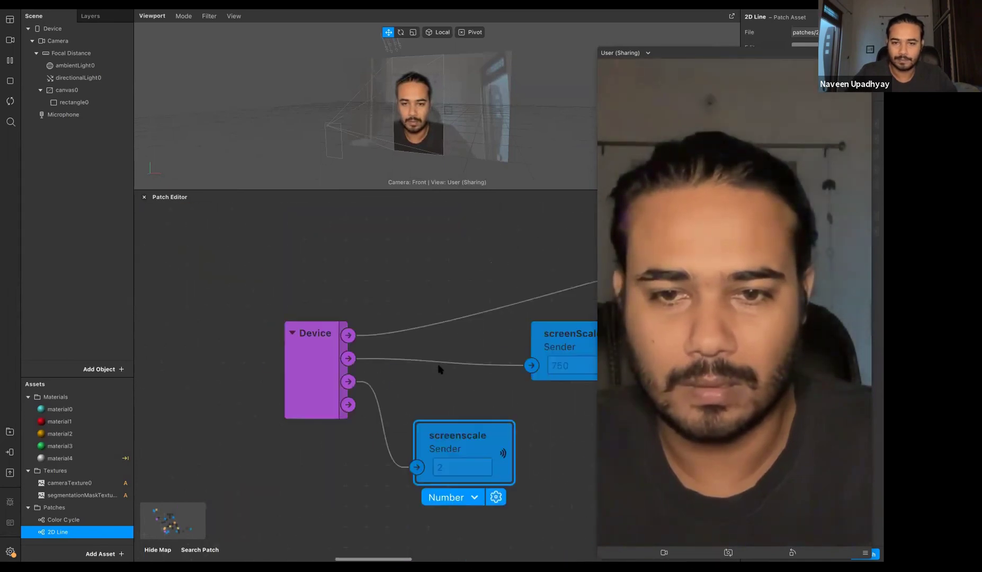
{"action": "left_click", "coordinate": [560, 267]}
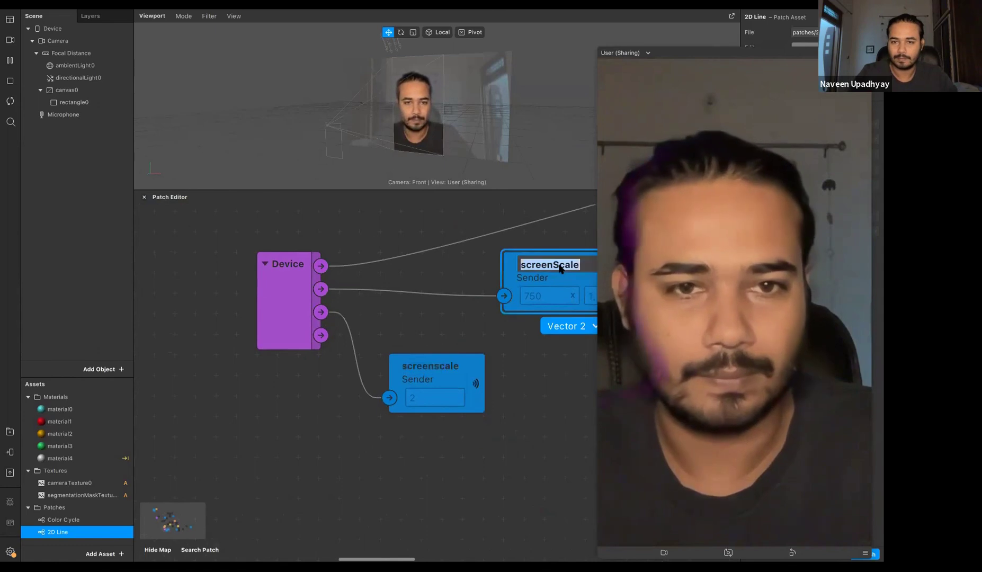
{"action": "type", "text": "screenSize"}
{"action": "key", "text": "Return"}
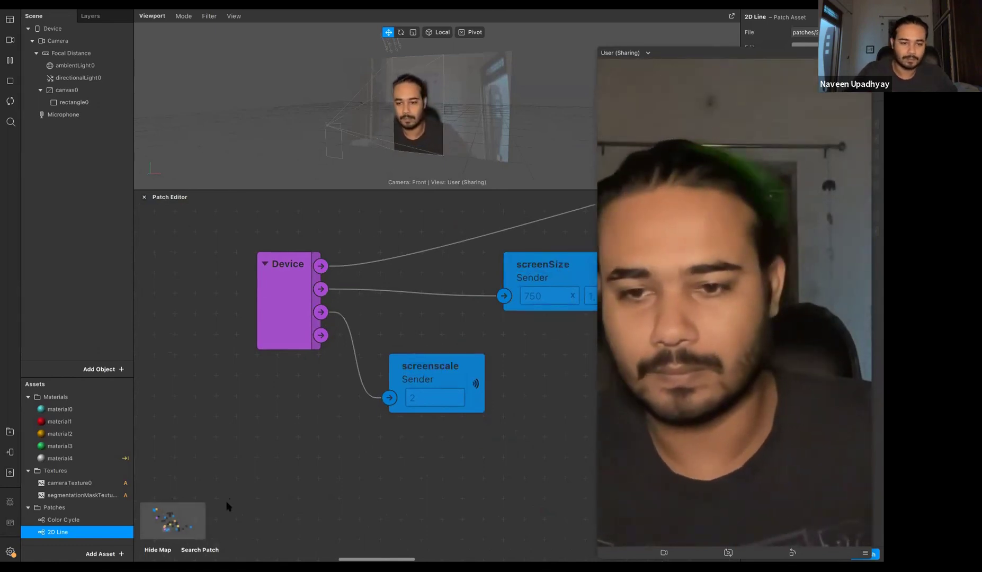
Step: Review the 2D Line patch and the receivers feeding its Screen Size and Screen Scale inputs
{"action": "left_click", "coordinate": [161, 518]}
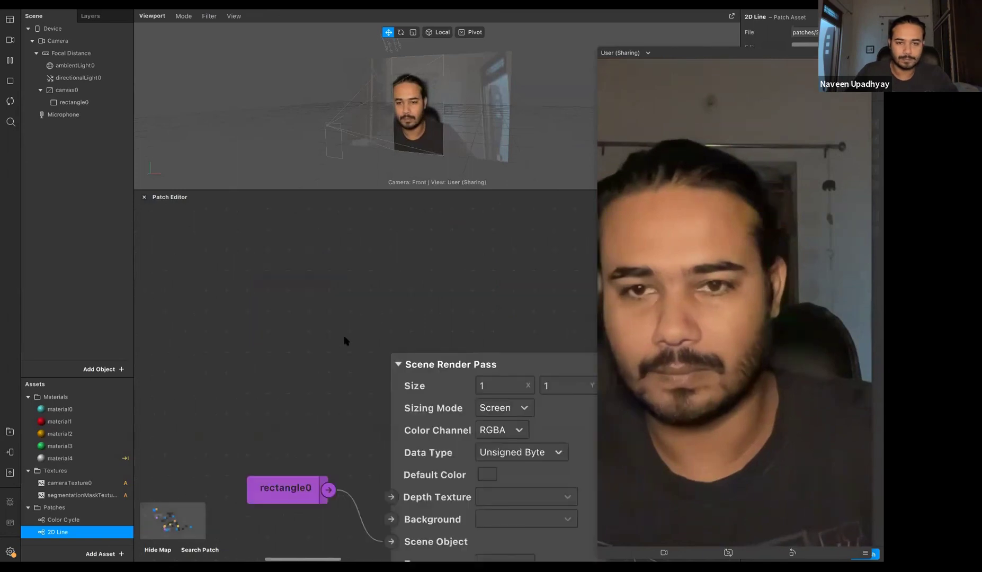
{"action": "scroll", "coordinate": [509, 290], "scroll_direction": "up", "scroll_amount": 10}
{"action": "scroll", "coordinate": [484, 326], "scroll_direction": "up", "scroll_amount": 4}
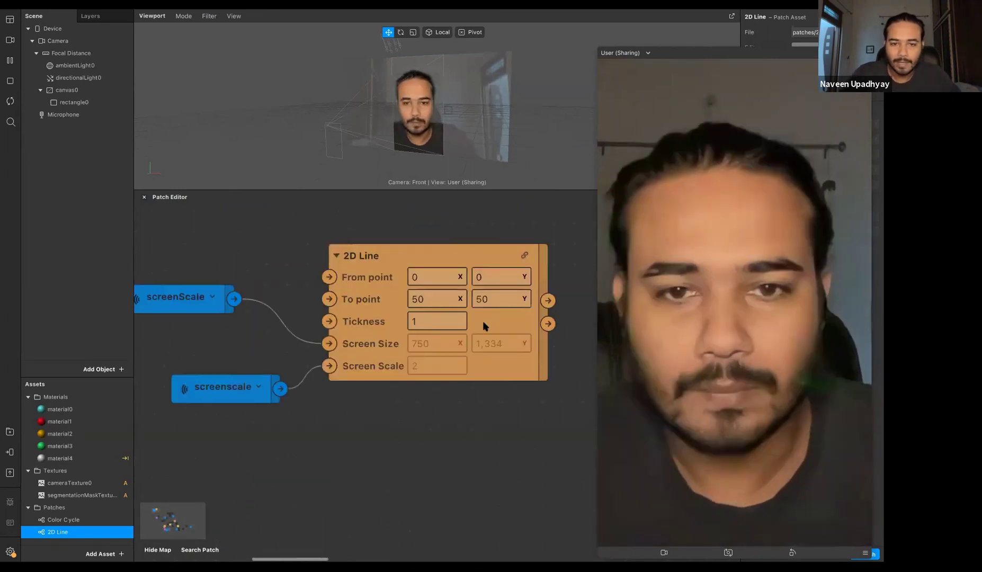
{"action": "scroll", "coordinate": [463, 398], "scroll_direction": "left", "scroll_amount": 2}
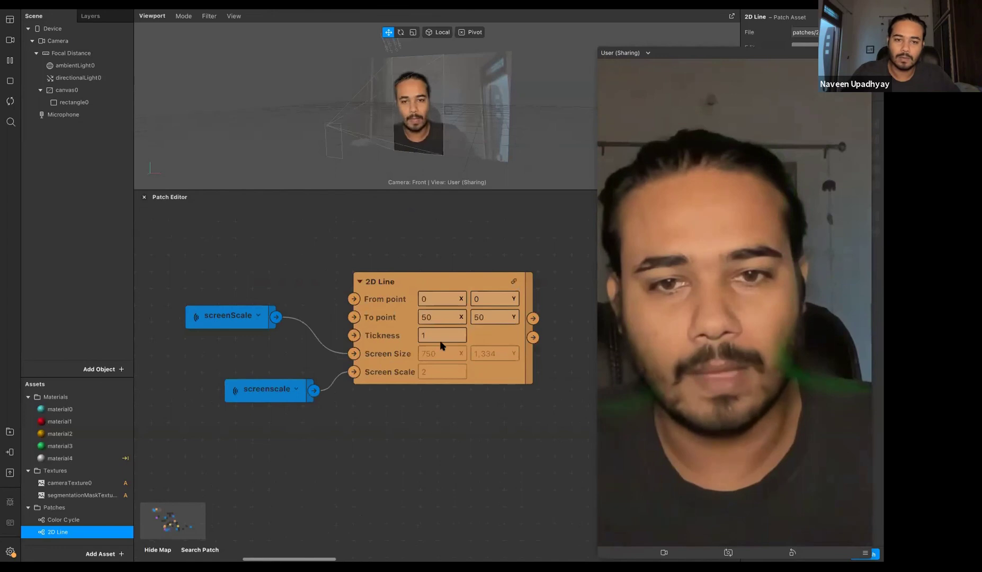
{"action": "scroll", "coordinate": [322, 248], "scroll_direction": "down", "scroll_amount": 3, "text": "ctrl"}
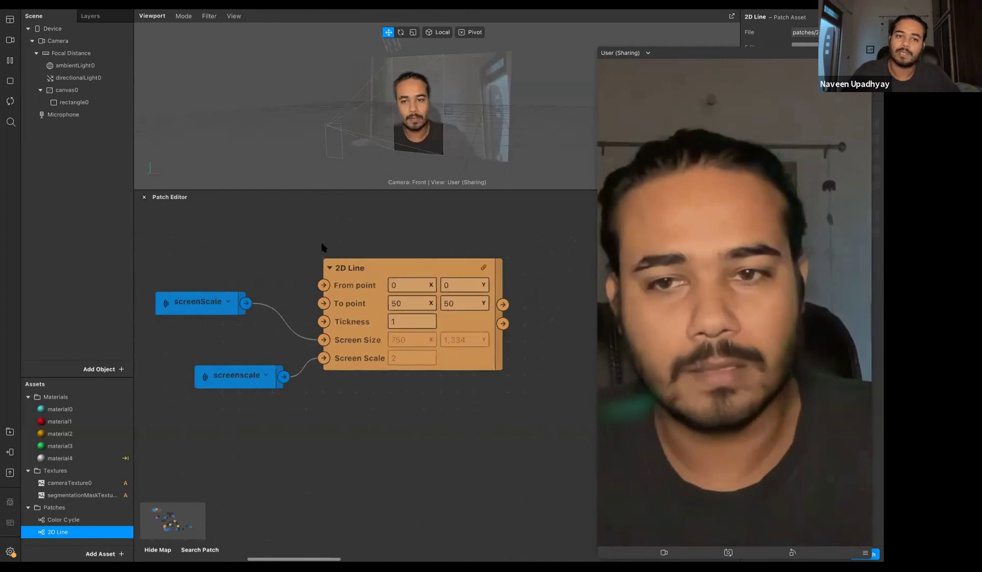
{"action": "left_click", "coordinate": [390, 448]}
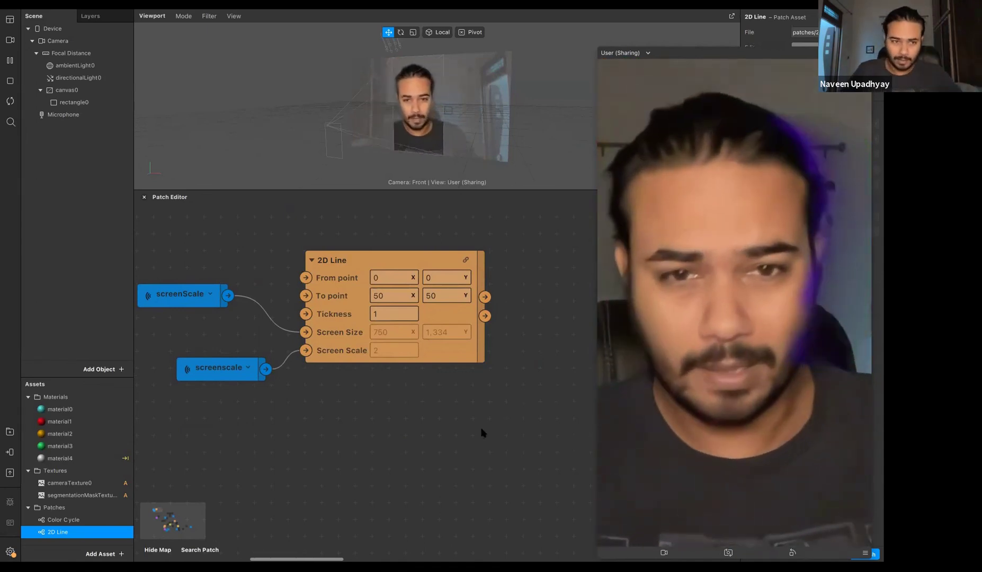
Step: Uncover material4's properties from behind the preview window, disconnect its Diffuse Texture patch from Multiply, and delete that patch
{"action": "left_click", "coordinate": [74, 102]}
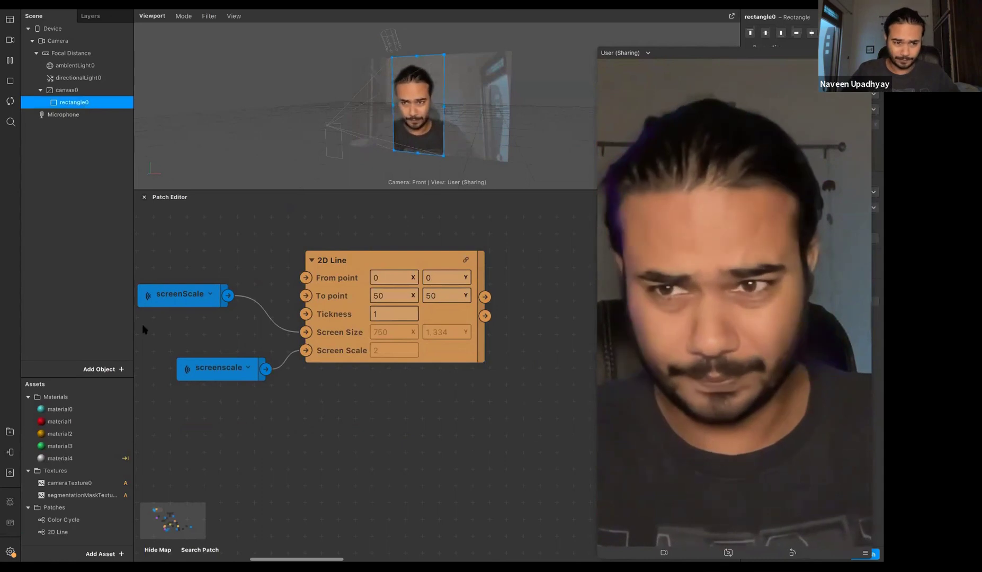
{"action": "double_click", "coordinate": [61, 458]}
{"action": "left_click_drag", "start_coordinate": [757, 53], "coordinate": [766, 198]}
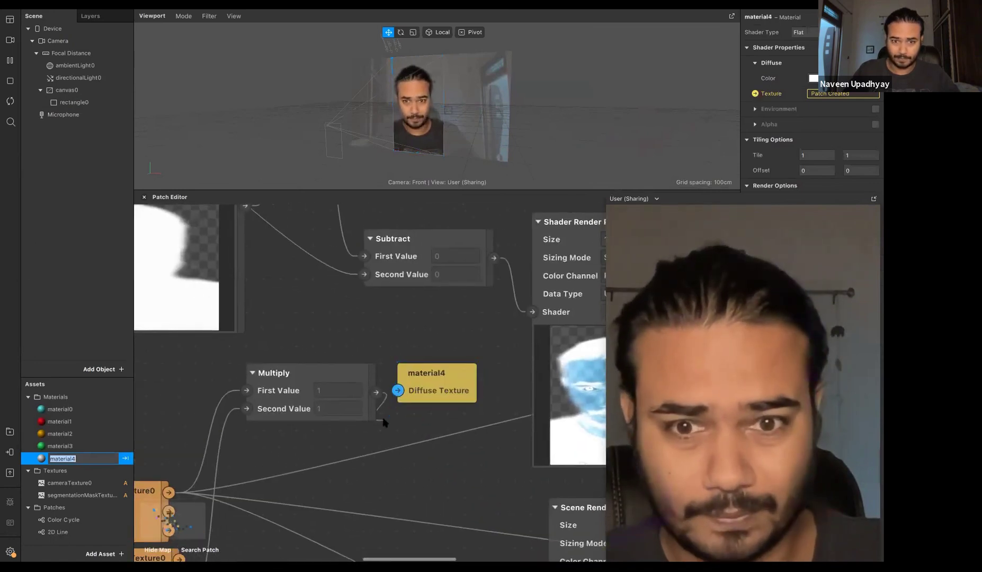
{"action": "left_click_drag", "start_coordinate": [383, 420], "coordinate": [384, 422]}
{"action": "middle_click_drag", "start_coordinate": [429, 388], "coordinate": [476, 421]}
{"action": "left_click", "coordinate": [470, 409]}
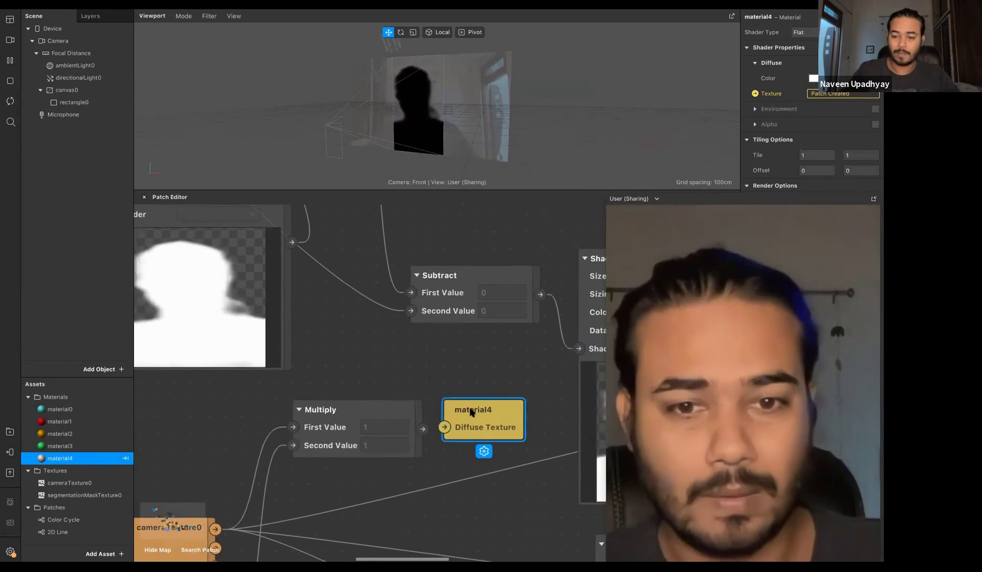
{"action": "key", "text": "Delete"}
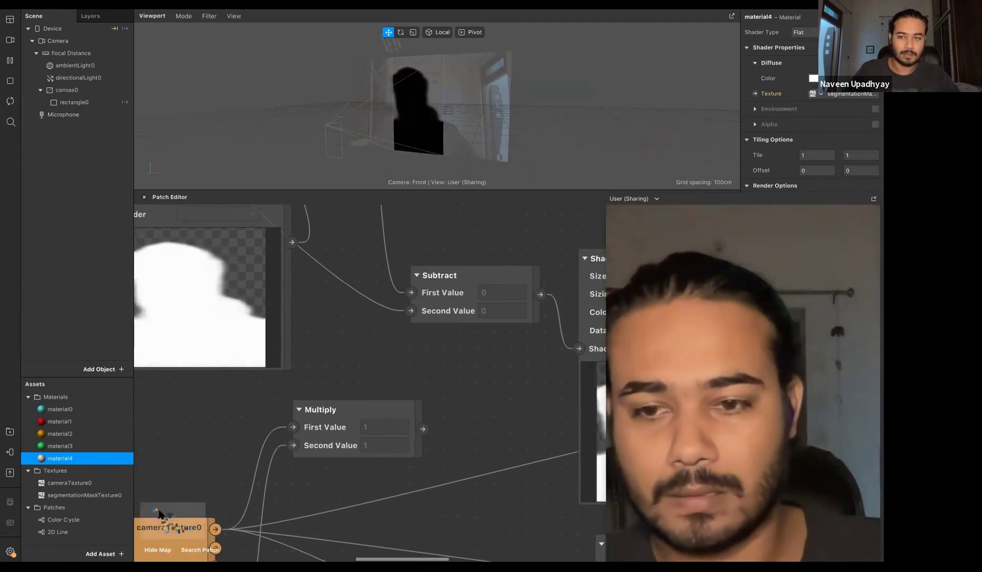
Step: Create a new material4 Diffuse Texture patch beside the 2D Line patch and connect 2D Line's first output to it
{"action": "left_click", "coordinate": [159, 512]}
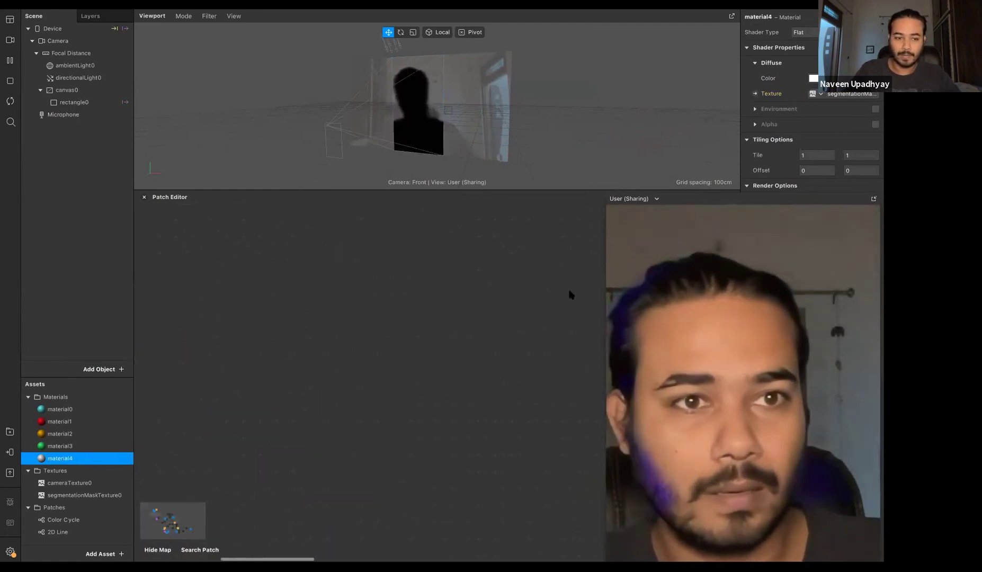
{"action": "scroll", "coordinate": [476, 392], "scroll_direction": "left", "scroll_amount": 2}
{"action": "scroll", "coordinate": [495, 407], "scroll_direction": "down", "scroll_amount": 4, "text": "ctrl"}
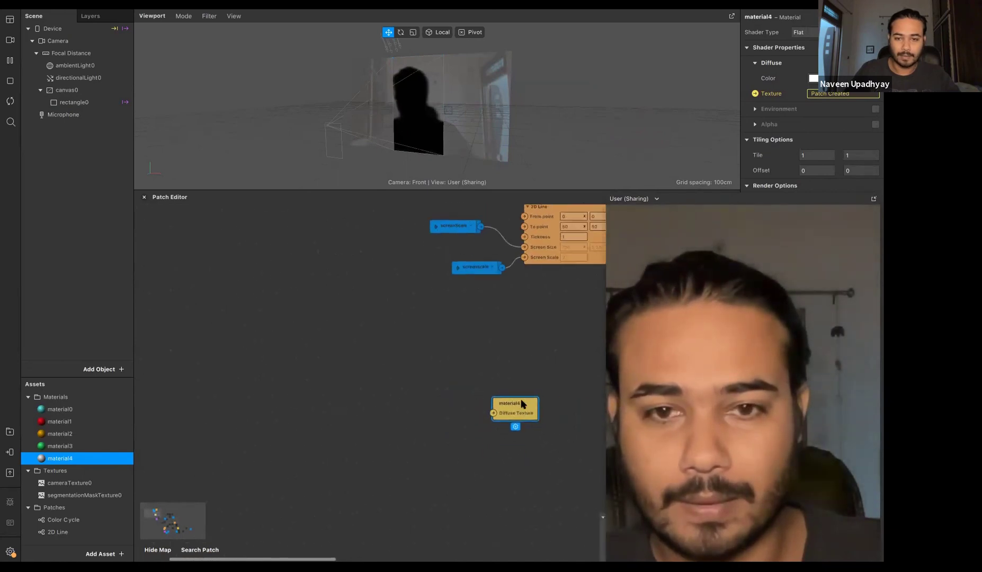
{"action": "left_click_drag", "start_coordinate": [523, 404], "coordinate": [561, 355]}
{"action": "scroll", "coordinate": [584, 325], "scroll_direction": "down", "scroll_amount": 1, "text": "ctrl"}
{"action": "scroll", "coordinate": [525, 341], "scroll_direction": "right", "scroll_amount": 5}
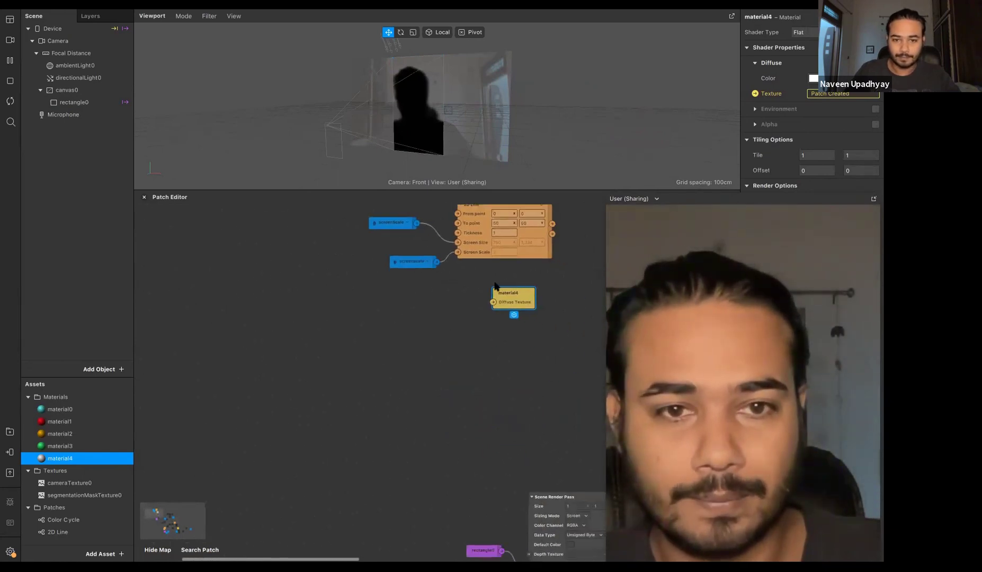
{"action": "scroll", "coordinate": [487, 279], "scroll_direction": "right", "scroll_amount": 4}
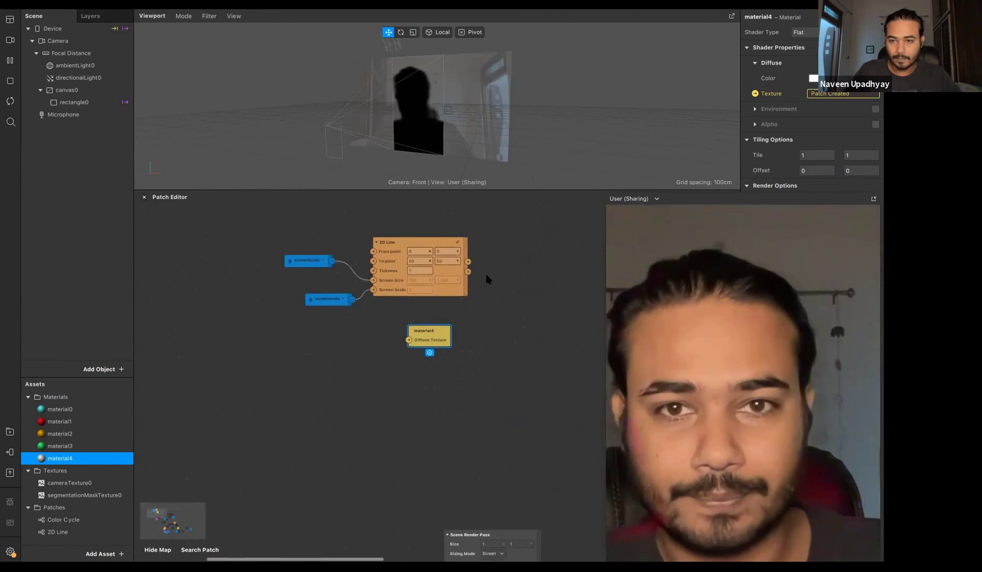
{"action": "left_click_drag", "start_coordinate": [394, 347], "coordinate": [509, 268]}
{"action": "left_click_drag", "start_coordinate": [432, 277], "coordinate": [488, 276]}
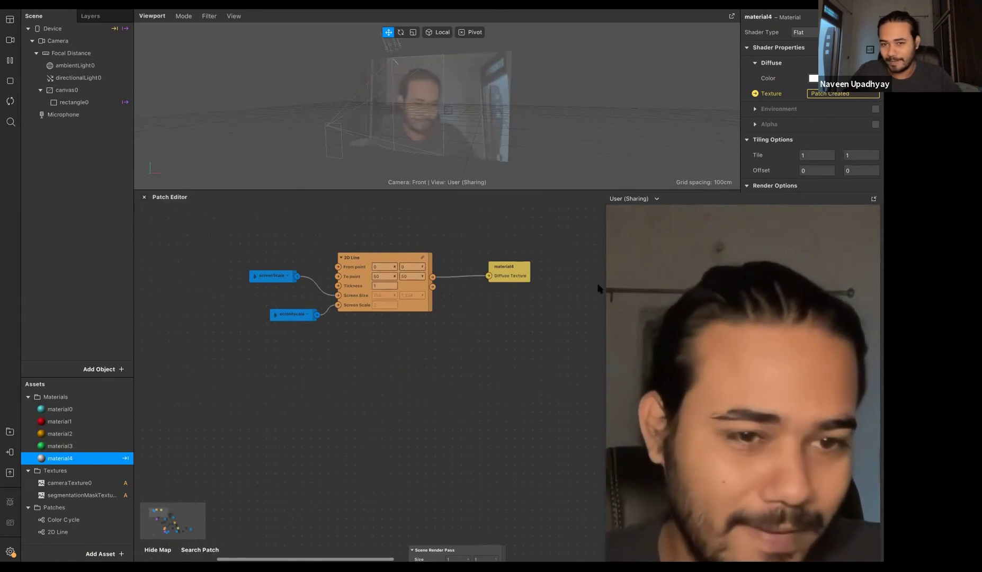
Step: Enlarge the viewport and examine the line rendered on the rectangle from closer and different angles
{"action": "left_click_drag", "start_coordinate": [460, 190], "coordinate": [462, 413]}
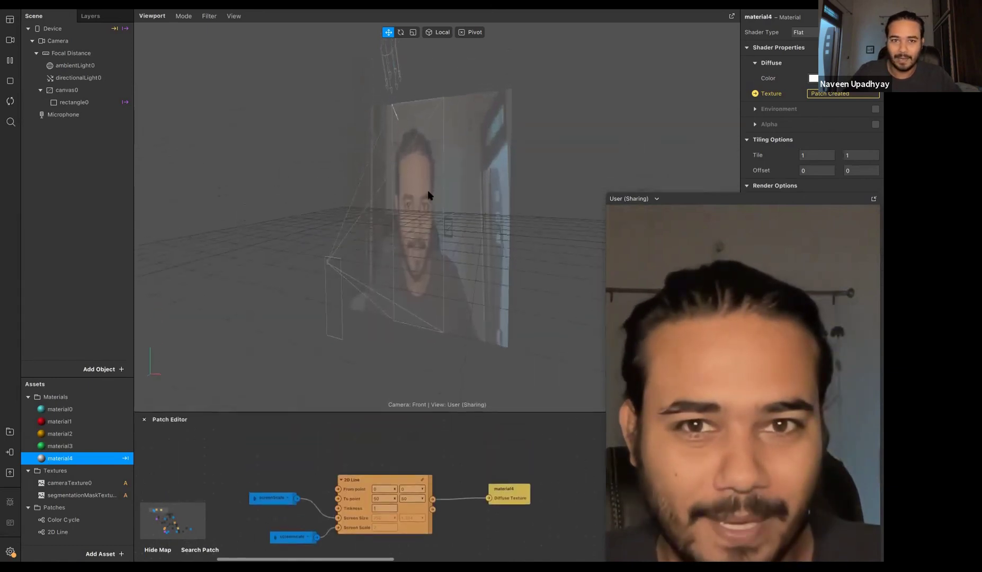
{"action": "left_click_drag", "start_coordinate": [428, 193], "coordinate": [368, 179], "text": "alt"}
{"action": "scroll", "coordinate": [348, 192], "scroll_direction": "up", "scroll_amount": 4}
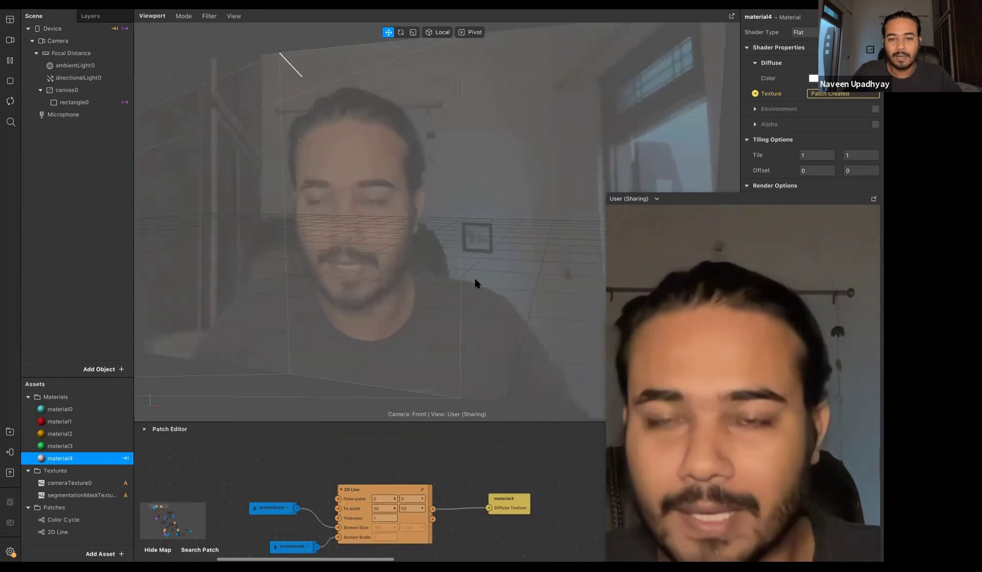
{"action": "scroll", "coordinate": [475, 280], "scroll_direction": "up", "scroll_amount": 5}
{"action": "scroll", "coordinate": [434, 270], "scroll_direction": "down", "scroll_amount": 4}
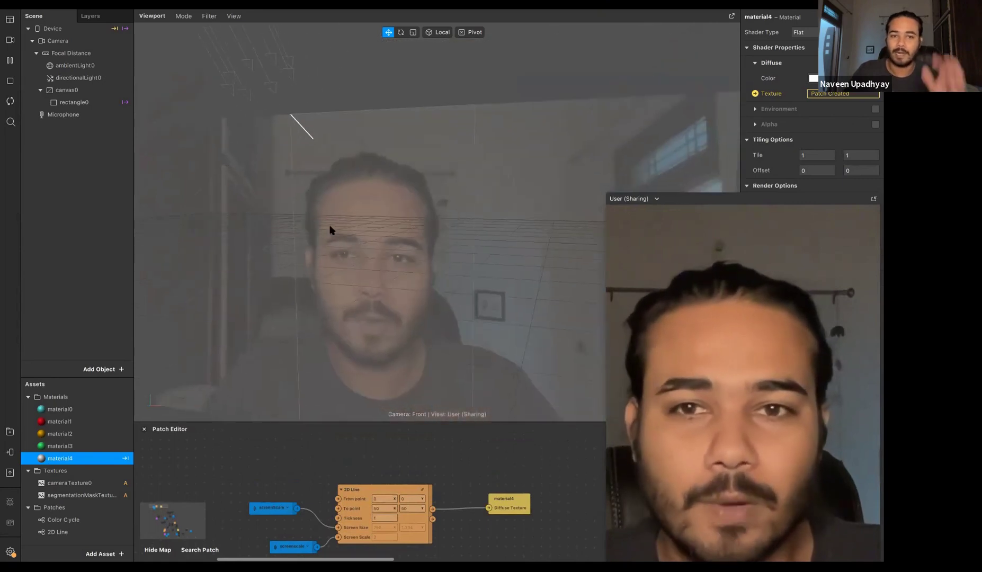
{"action": "scroll", "coordinate": [302, 152], "scroll_direction": "up", "scroll_amount": 4}
{"action": "scroll", "coordinate": [303, 145], "scroll_direction": "down", "scroll_amount": 4}
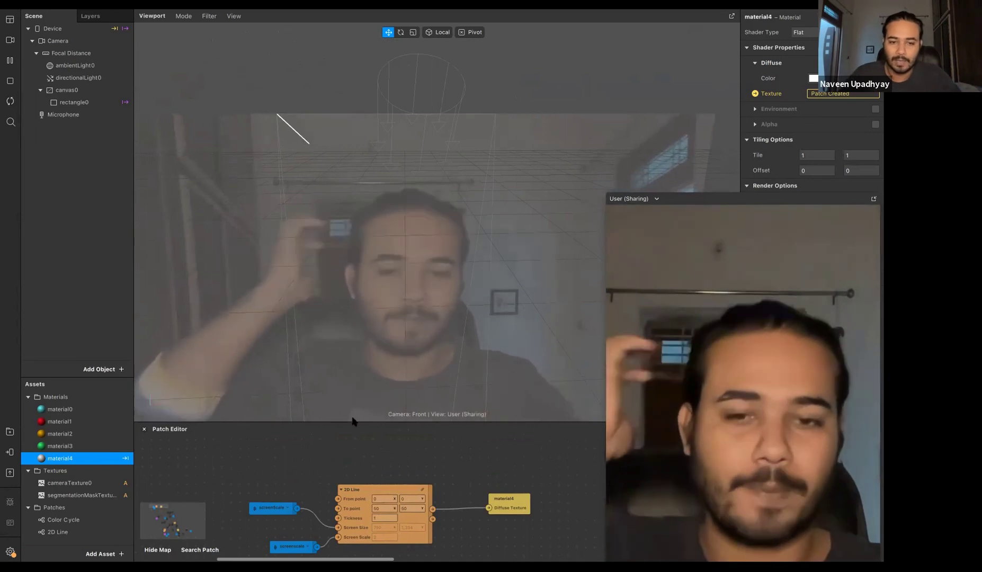
{"action": "scroll", "coordinate": [354, 389], "scroll_direction": "down", "scroll_amount": 2}
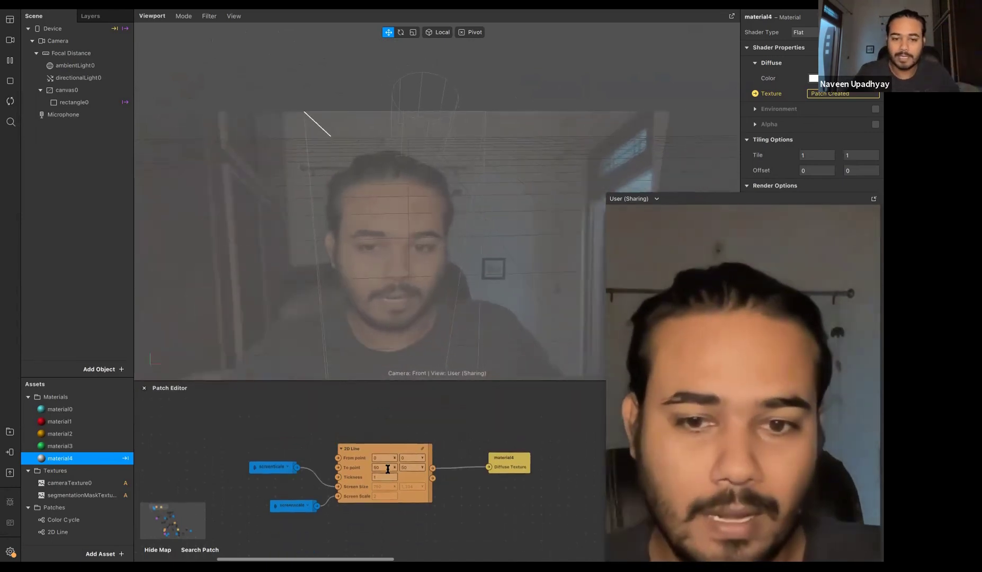
Step: Set the 2D Line patch's To point to X 100 and Y 100
{"action": "key", "text": "Tab"}
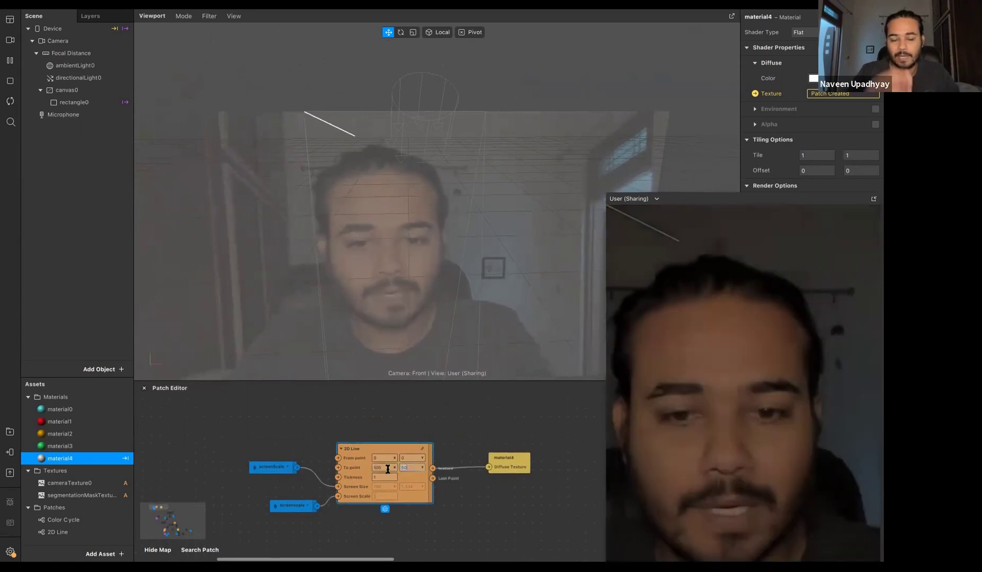
{"action": "type", "text": "100"}
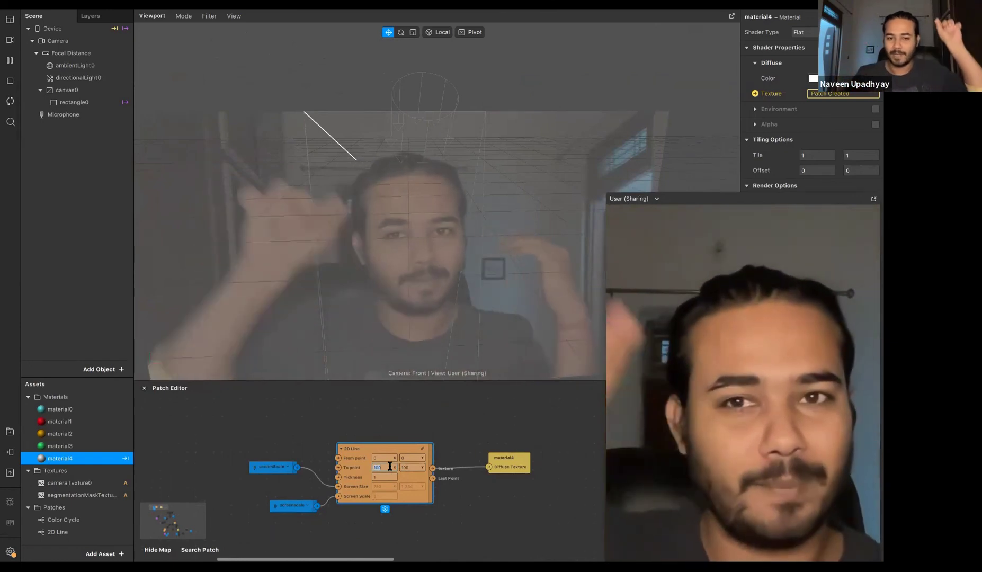
{"action": "scroll", "coordinate": [375, 455], "scroll_direction": "up", "scroll_amount": 5}
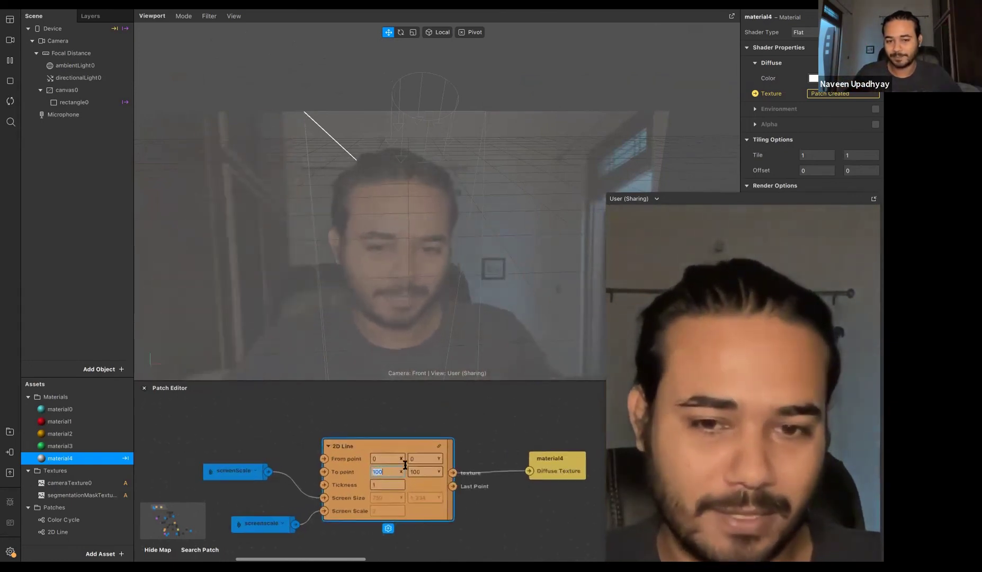
{"action": "left_click", "coordinate": [456, 488]}
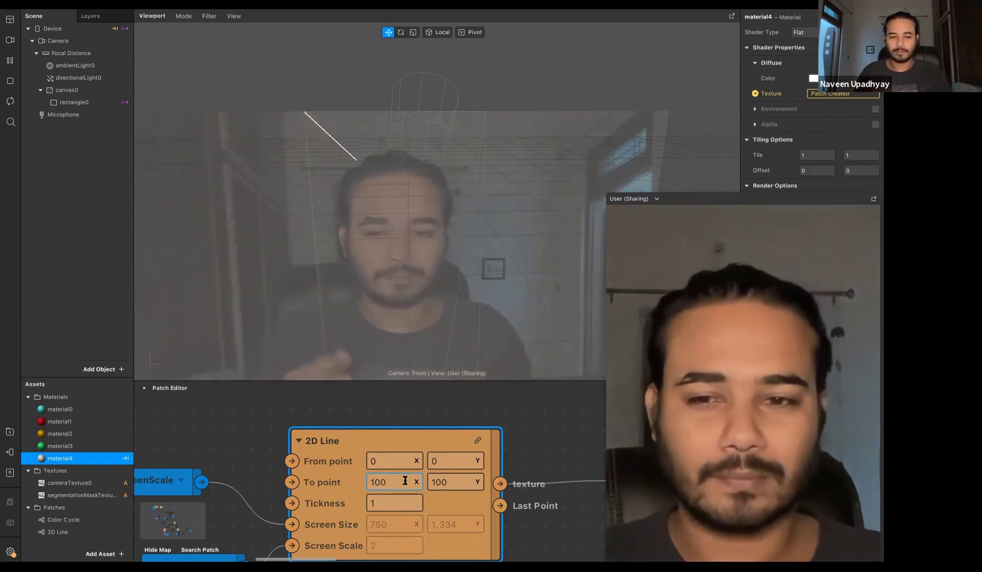
Step: Set the 2D Line patch's To point to X 187.5 and Y 333.5, using the Screen Size input as reference
{"action": "scroll", "coordinate": [405, 480], "scroll_direction": "down", "scroll_amount": 3}
{"action": "scroll", "coordinate": [405, 480], "scroll_direction": "left", "scroll_amount": 2}
{"action": "scroll", "coordinate": [405, 481], "scroll_direction": "down", "scroll_amount": 2}
{"action": "scroll", "coordinate": [418, 474], "scroll_direction": "left", "scroll_amount": 1}
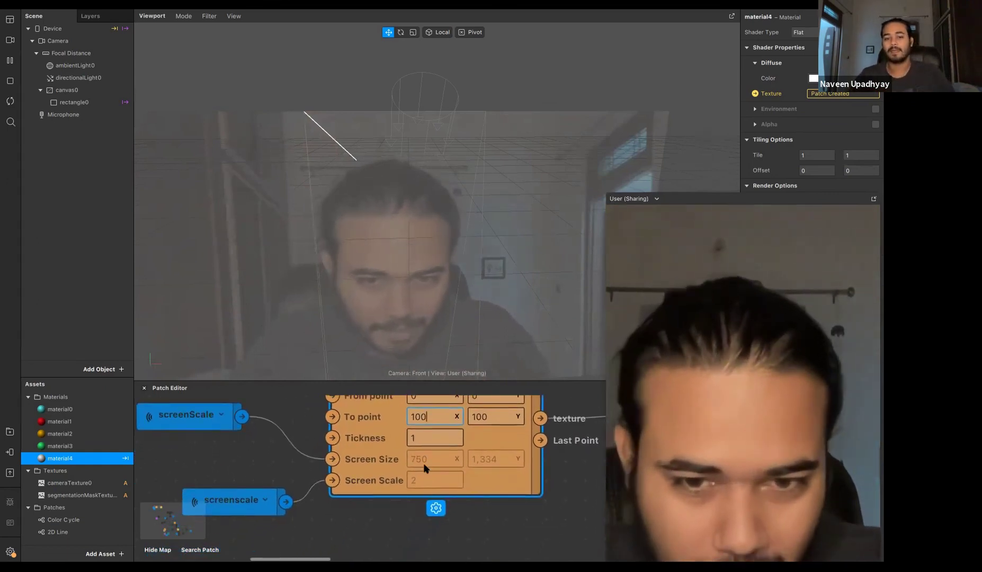
{"action": "scroll", "coordinate": [424, 463], "scroll_direction": "up", "scroll_amount": 1}
{"action": "scroll", "coordinate": [423, 462], "scroll_direction": "right", "scroll_amount": 1}
{"action": "scroll", "coordinate": [424, 463], "scroll_direction": "up", "scroll_amount": 2}
{"action": "scroll", "coordinate": [423, 462], "scroll_direction": "right", "scroll_amount": 1}
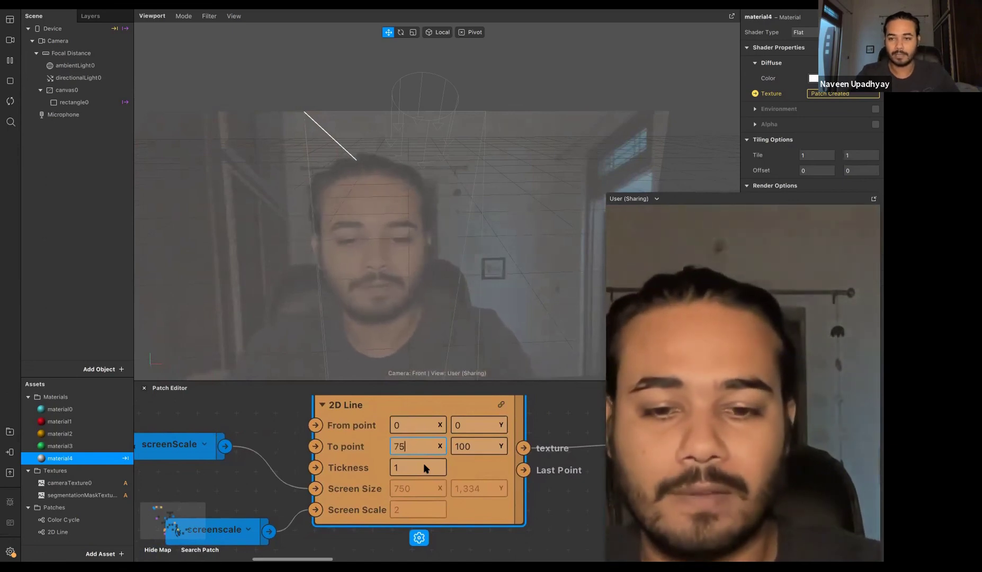
{"action": "key", "text": "Return"}
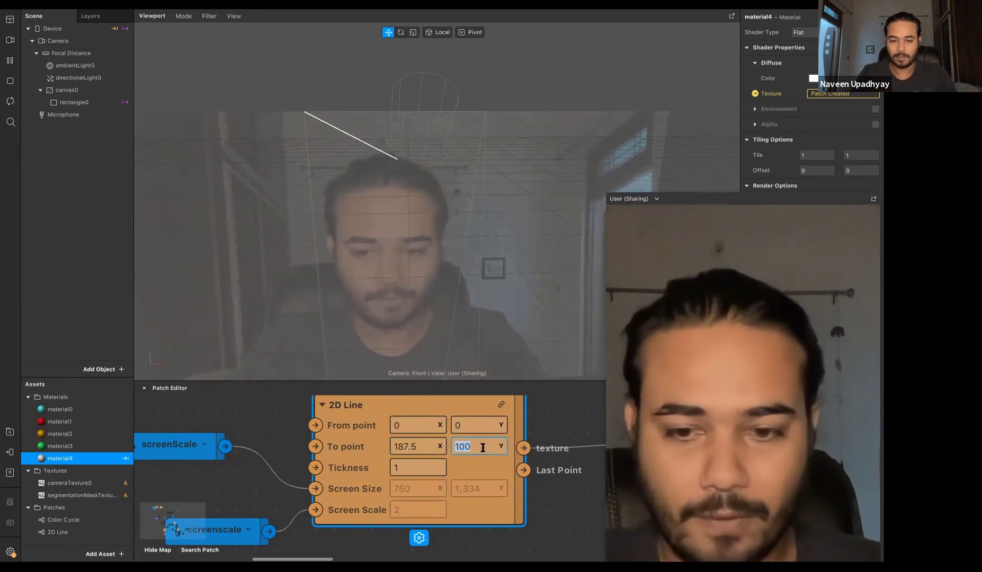
{"action": "key", "text": "Return"}
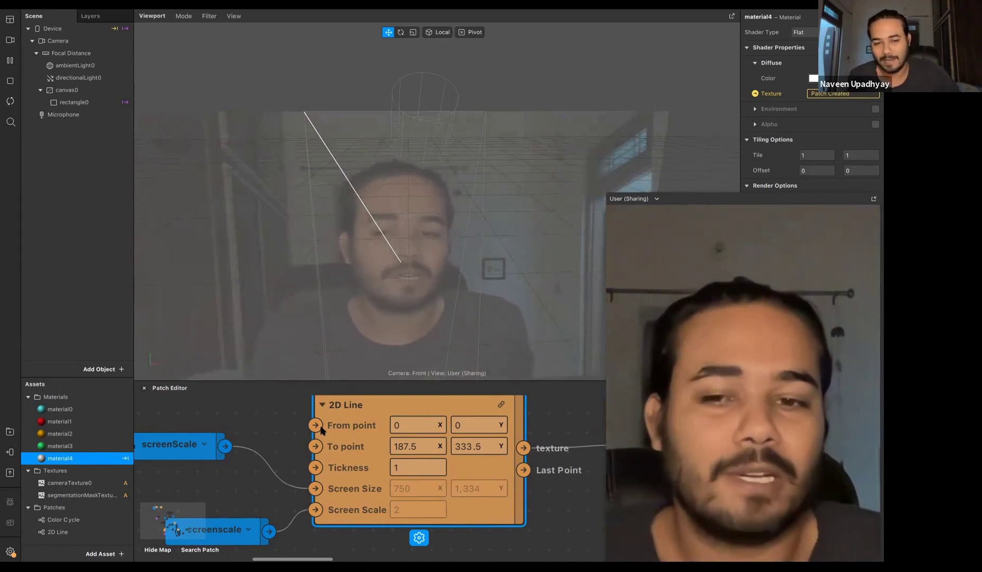
Step: Enlarge the patch editor, add the World to Focal patch asset to the graph, and place it above the 2D Line patch
{"action": "left_click_drag", "start_coordinate": [328, 380], "coordinate": [328, 192]}
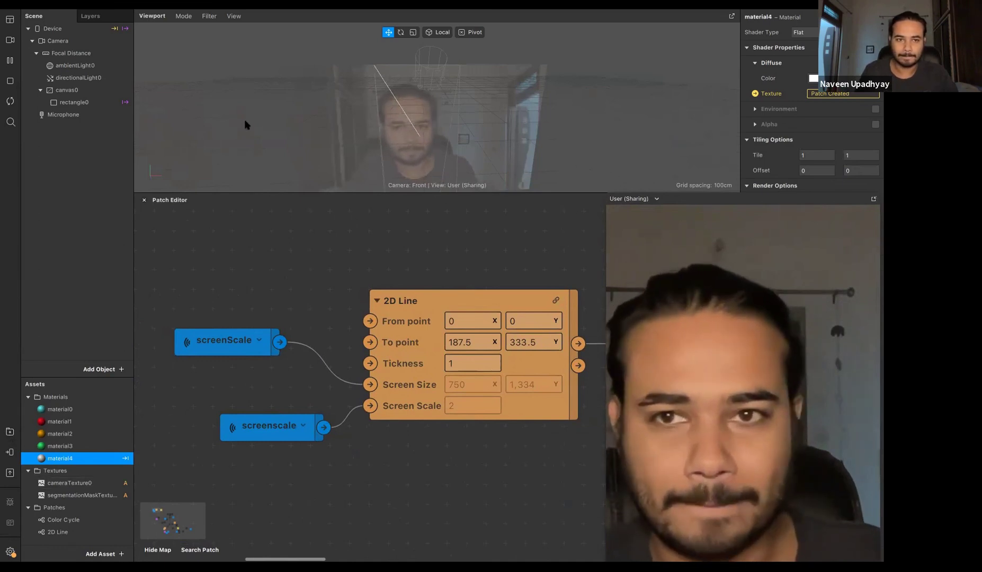
{"action": "scroll", "coordinate": [84, 498], "scroll_direction": "down", "scroll_amount": 1}
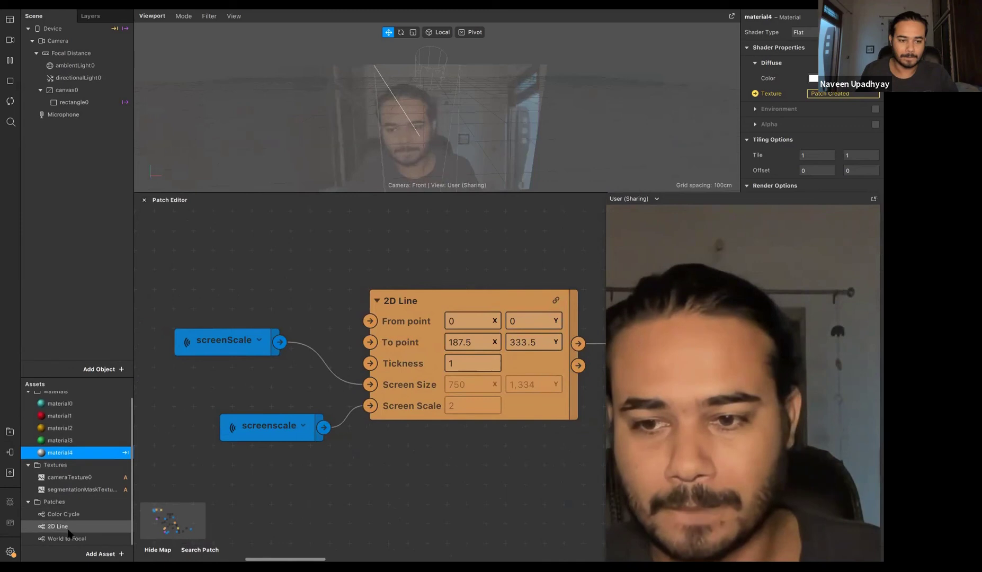
{"action": "left_click", "coordinate": [74, 538]}
{"action": "left_click_drag", "start_coordinate": [264, 400], "coordinate": [344, 285]}
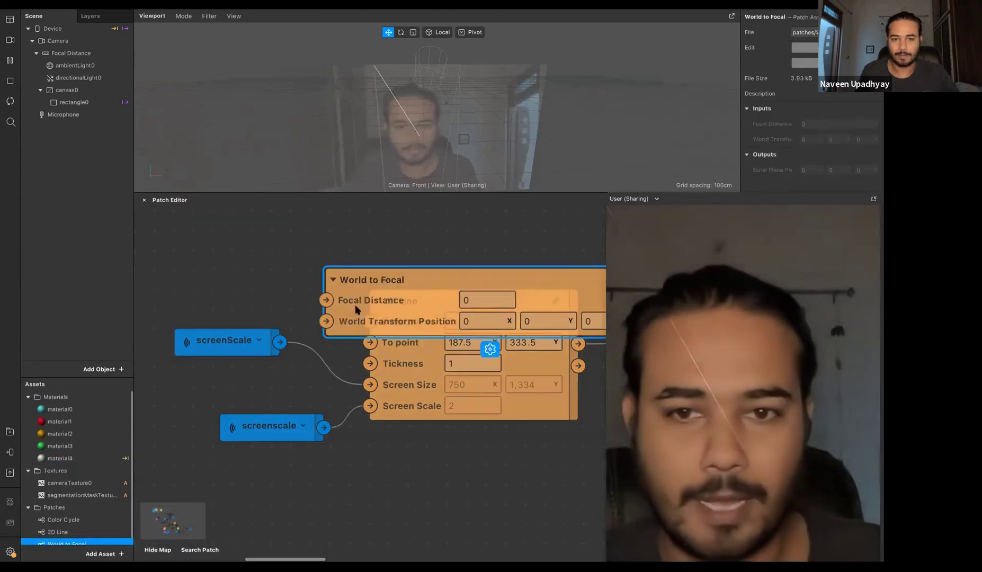
{"action": "scroll", "coordinate": [354, 363], "scroll_direction": "up", "scroll_amount": 3}
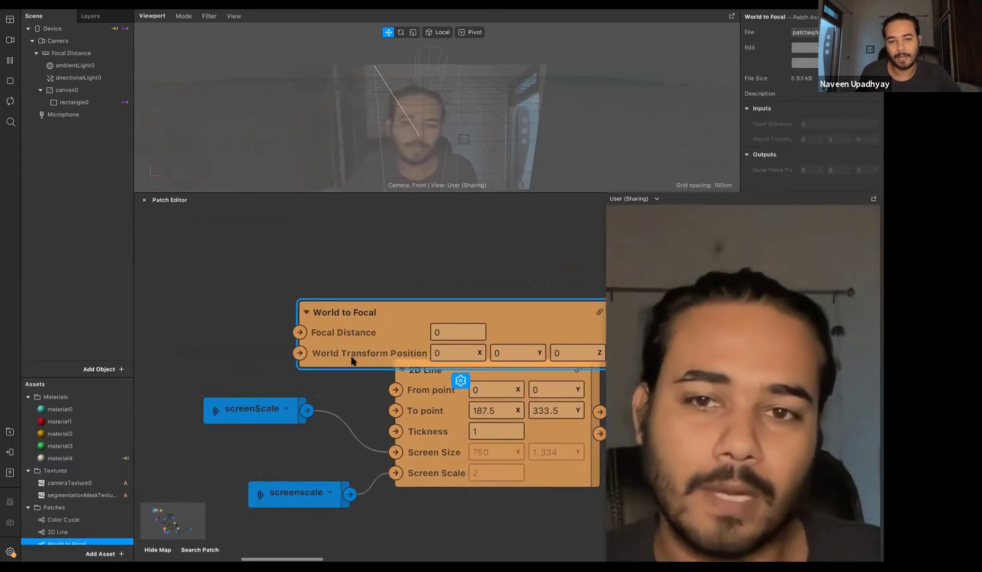
{"action": "scroll", "coordinate": [348, 344], "scroll_direction": "down", "scroll_amount": 2}
{"action": "scroll", "coordinate": [349, 277], "scroll_direction": "down", "scroll_amount": 2}
{"action": "left_click_drag", "start_coordinate": [454, 344], "coordinate": [439, 276]}
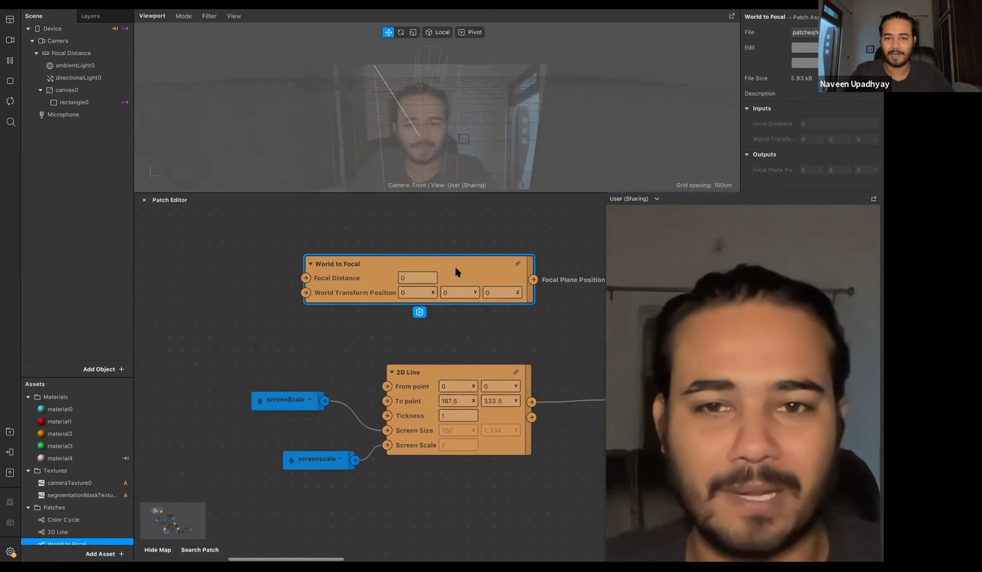
Step: Open the World to Focal patch asset and spread out its World Transform Position, Unpack, Divide and Focal Distance patches
{"action": "left_click", "coordinate": [517, 265]}
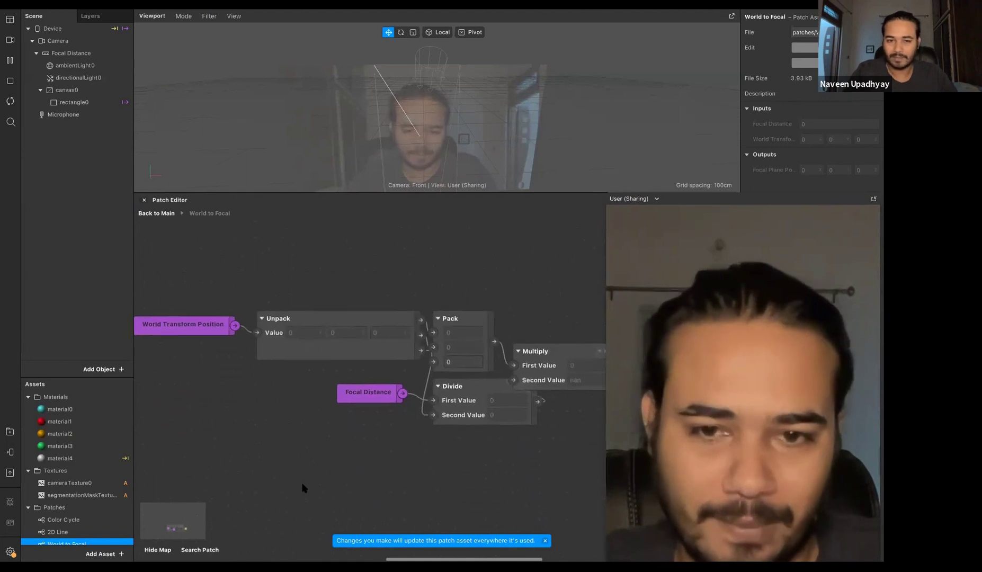
{"action": "scroll", "coordinate": [302, 485], "scroll_direction": "down", "scroll_amount": 4, "text": "ctrl"}
{"action": "scroll", "coordinate": [180, 270], "scroll_direction": "down", "scroll_amount": 2}
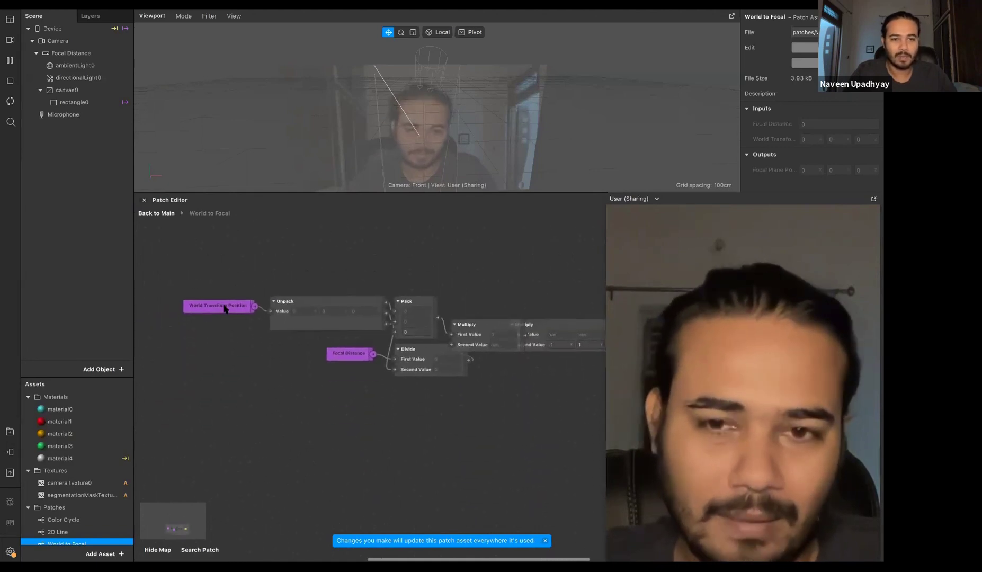
{"action": "scroll", "coordinate": [223, 309], "scroll_direction": "right", "scroll_amount": 2}
{"action": "left_click_drag", "start_coordinate": [183, 289], "coordinate": [136, 288]}
{"action": "left_click_drag", "start_coordinate": [217, 300], "coordinate": [169, 304]}
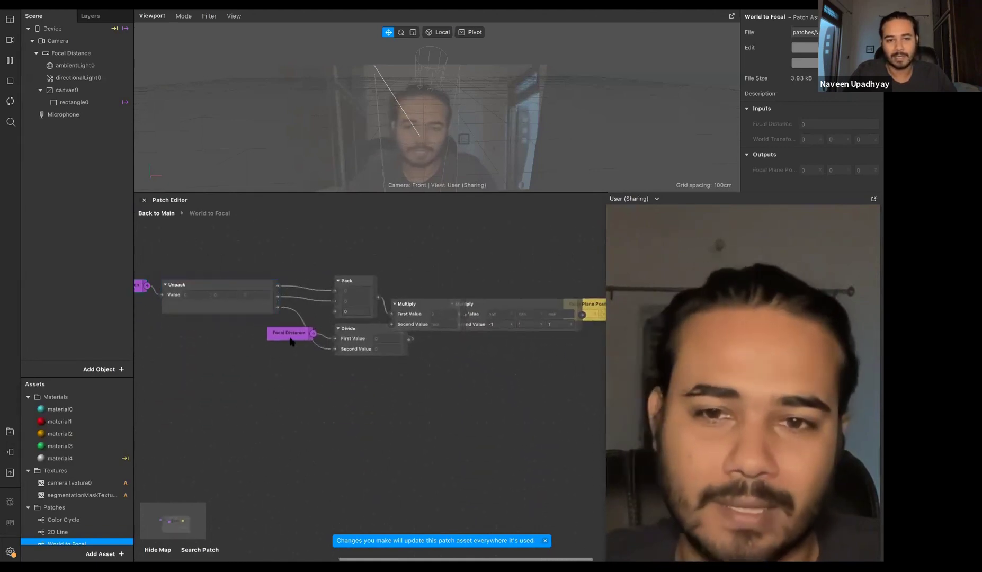
{"action": "left_click_drag", "start_coordinate": [357, 343], "coordinate": [296, 322]}
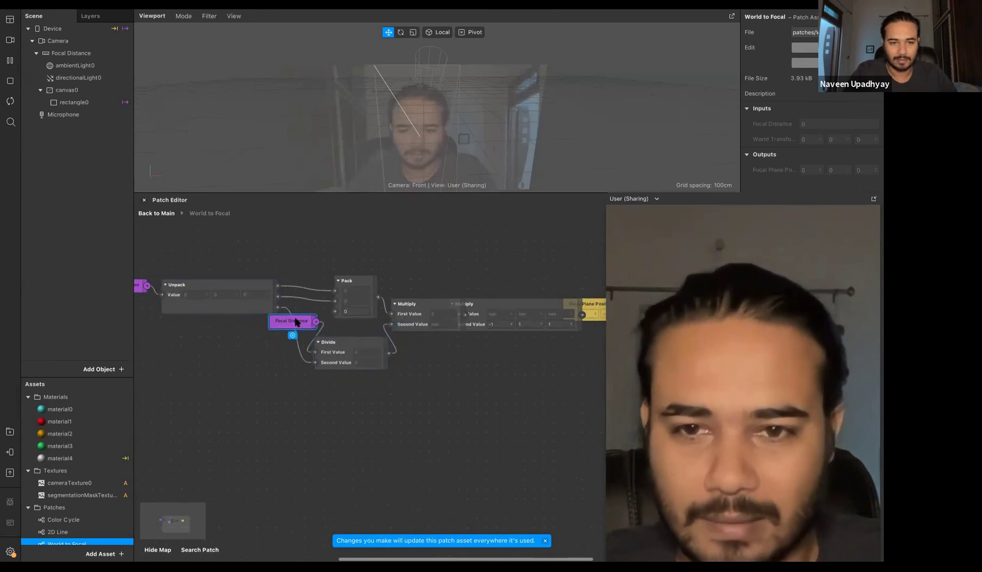
Step: Separate the overlapping Multiply and Focal Plane Position patches, review the World to Focal calculation, and return to the main graph
{"action": "scroll", "coordinate": [295, 323], "scroll_direction": "right", "scroll_amount": 1}
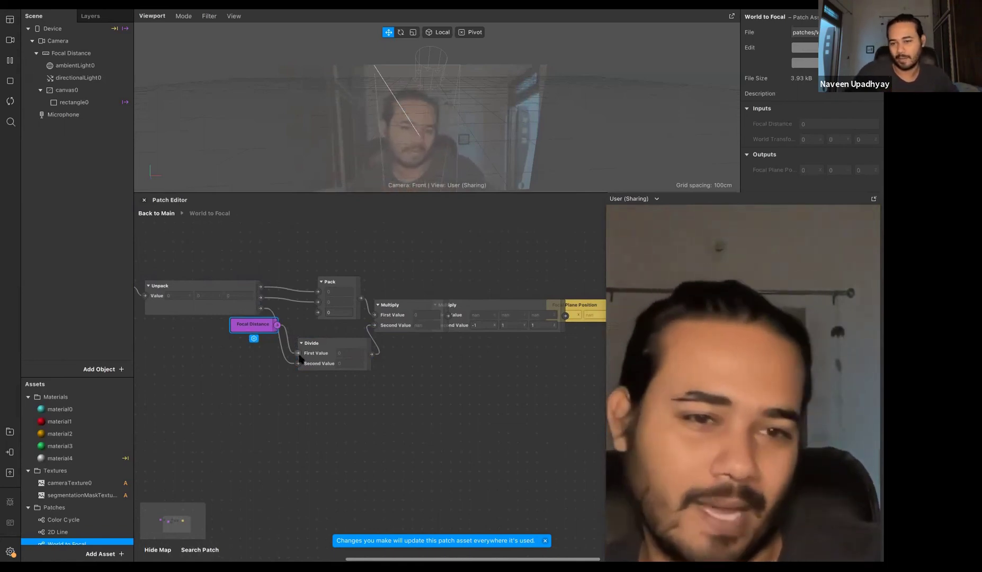
{"action": "scroll", "coordinate": [424, 334], "scroll_direction": "right", "scroll_amount": 3}
{"action": "scroll", "coordinate": [424, 333], "scroll_direction": "down", "scroll_amount": 3}
{"action": "left_click", "coordinate": [577, 278]}
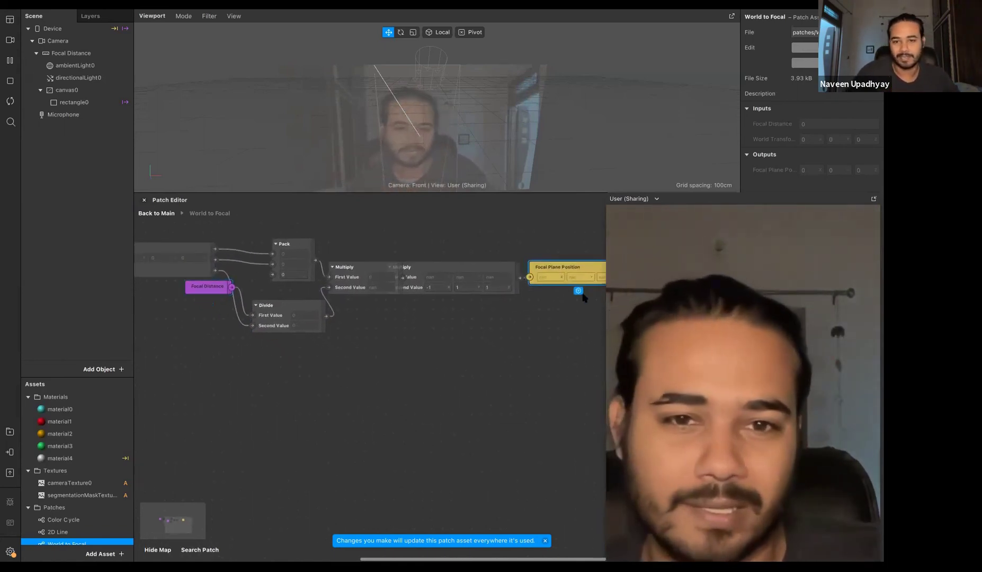
{"action": "left_click_drag", "start_coordinate": [460, 275], "coordinate": [505, 286]}
{"action": "scroll", "coordinate": [361, 332], "scroll_direction": "left", "scroll_amount": 10}
{"action": "scroll", "coordinate": [361, 332], "scroll_direction": "up", "scroll_amount": 4}
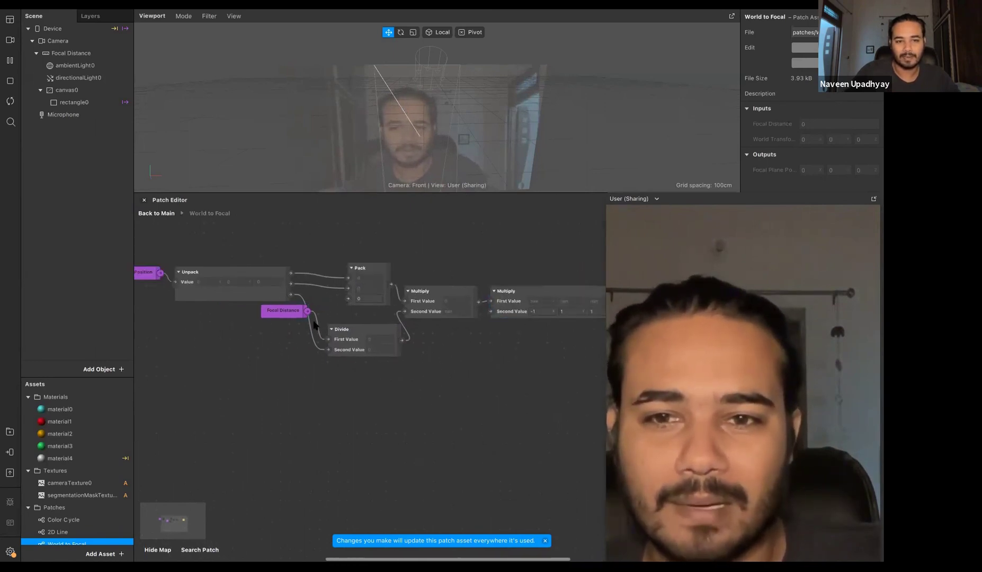
{"action": "scroll", "coordinate": [399, 318], "scroll_direction": "right", "scroll_amount": 6}
{"action": "scroll", "coordinate": [400, 317], "scroll_direction": "down", "scroll_amount": 2}
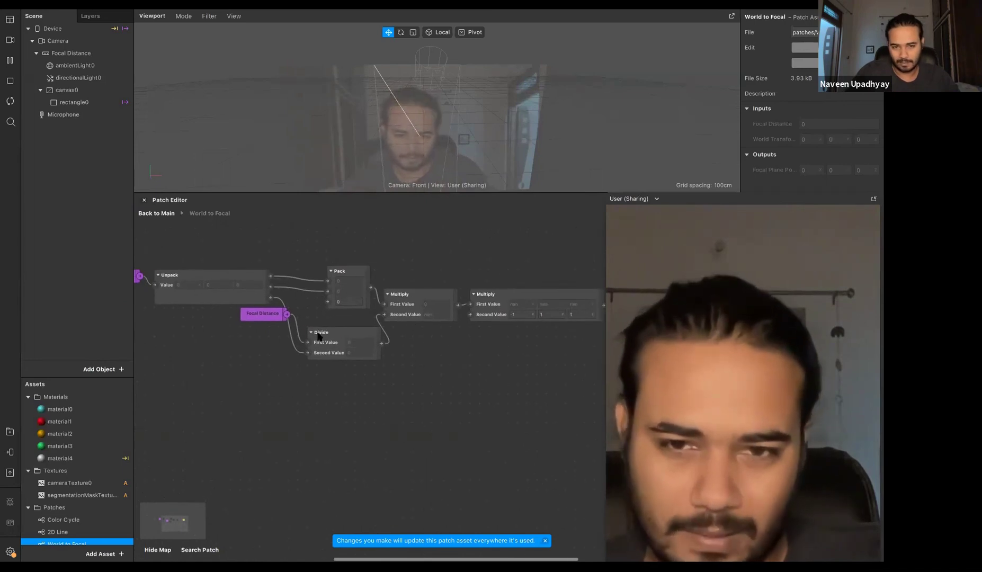
{"action": "left_click", "coordinate": [360, 359]}
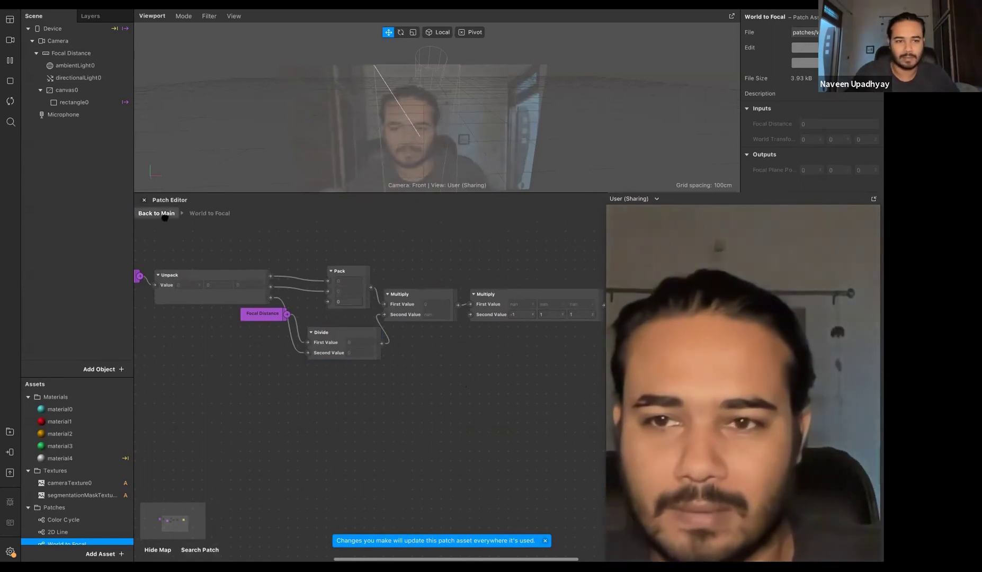
{"action": "left_click", "coordinate": [165, 214]}
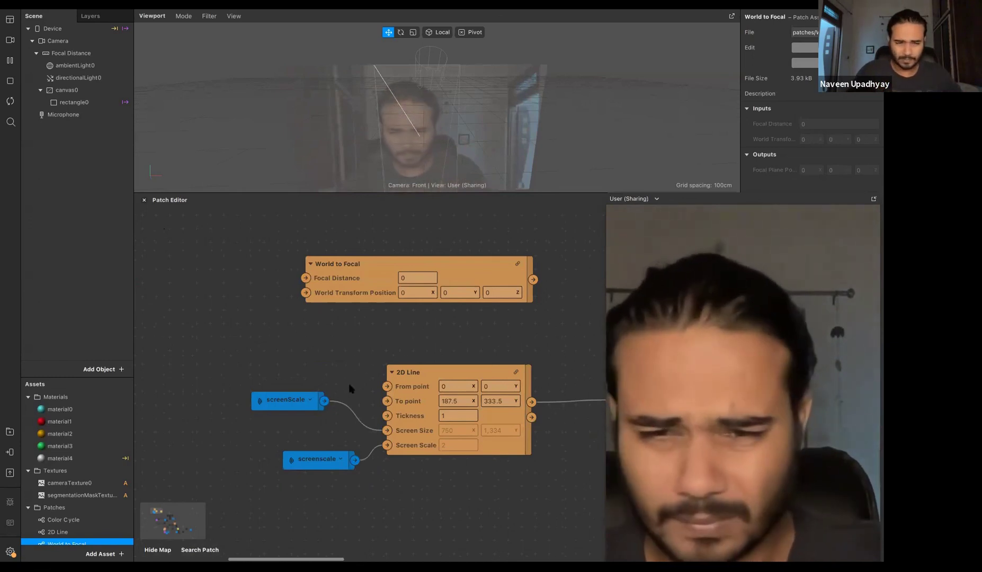
Step: Add ambientLight0 to the patch graph, connect it to a new Camera Distance patch, and place that patch beside it
{"action": "scroll", "coordinate": [296, 390], "scroll_direction": "up", "scroll_amount": 2}
{"action": "scroll", "coordinate": [296, 390], "scroll_direction": "left", "scroll_amount": 2}
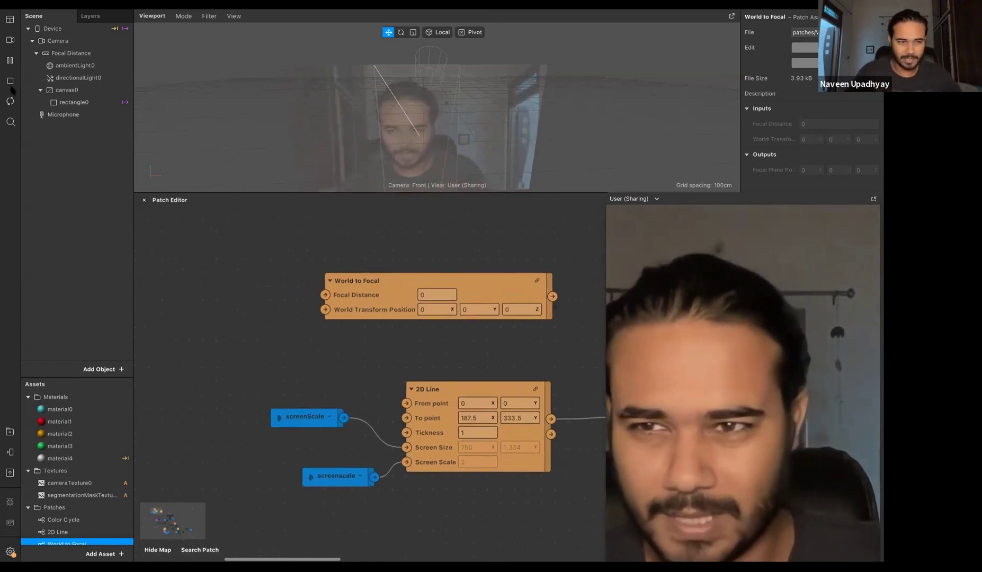
{"action": "scroll", "coordinate": [373, 308], "scroll_direction": "left", "scroll_amount": 5}
{"action": "scroll", "coordinate": [373, 307], "scroll_direction": "up", "scroll_amount": 1}
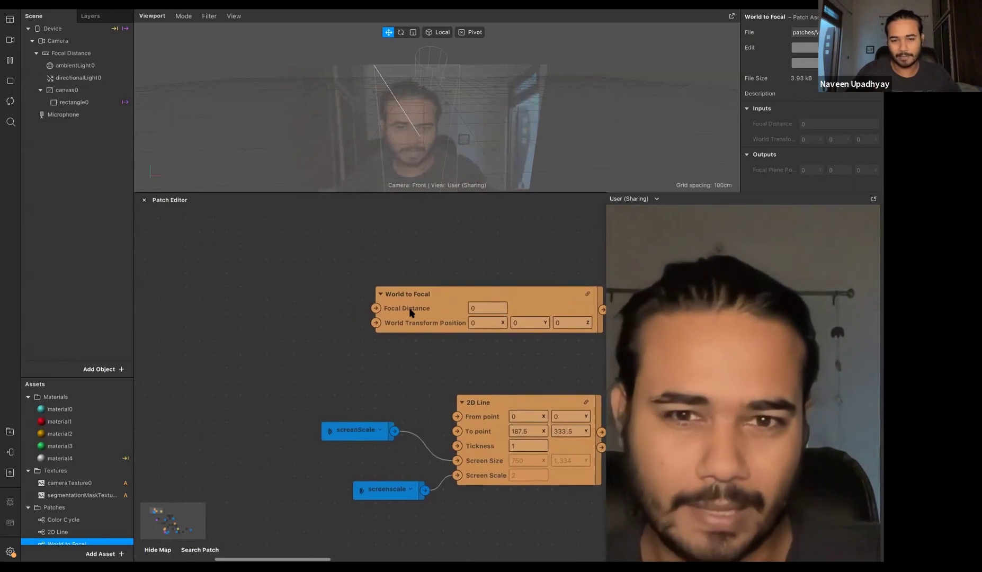
{"action": "left_click", "coordinate": [82, 67]}
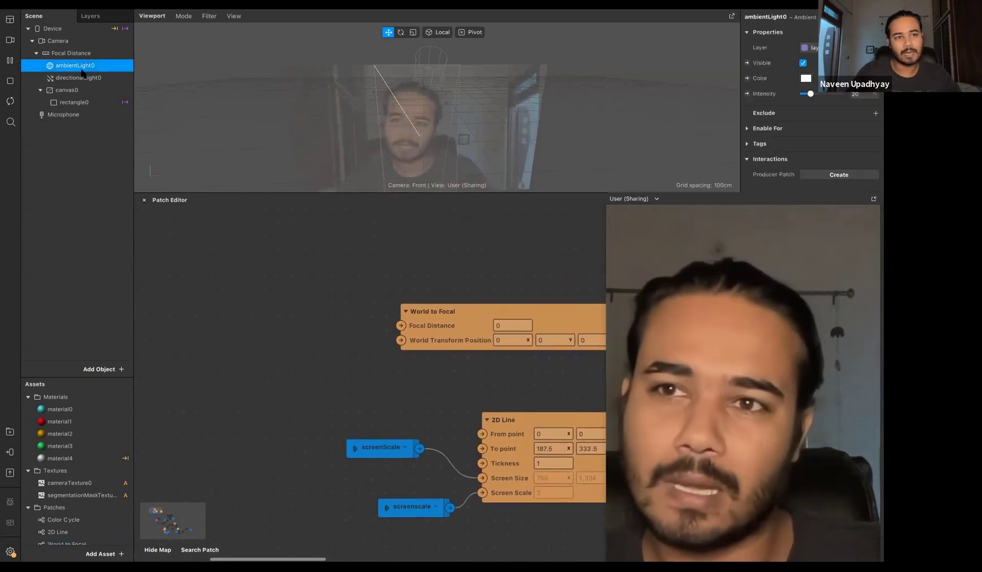
{"action": "left_click_drag", "start_coordinate": [215, 246], "coordinate": [289, 328]}
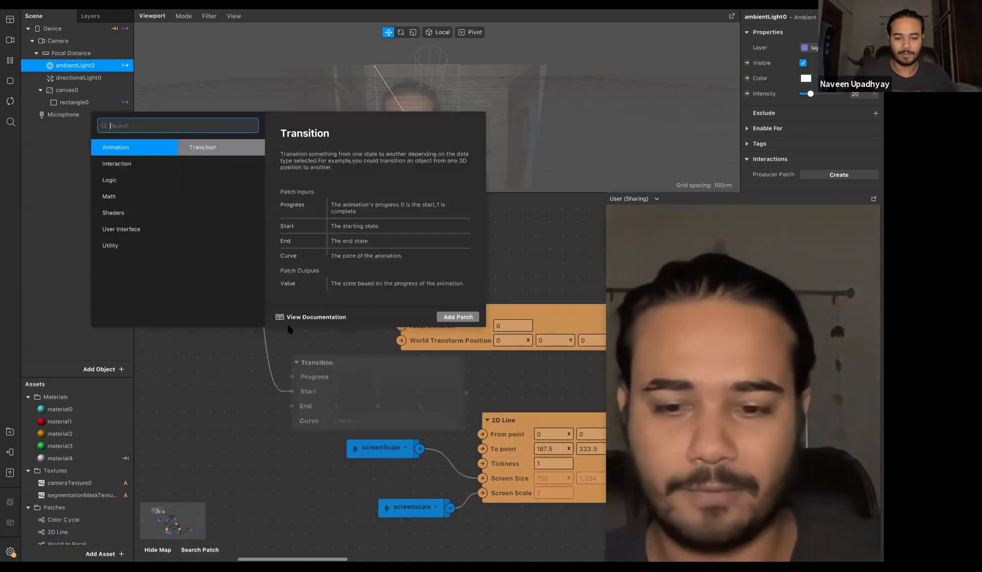
{"action": "type", "text": "ca"}
{"action": "key", "text": "BackSpace"}
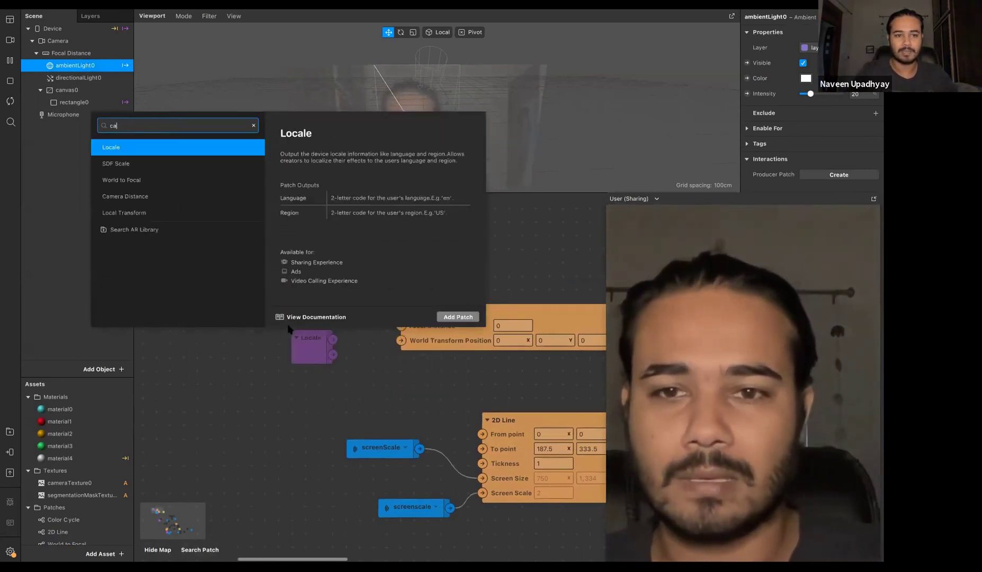
{"action": "type", "text": "m"}
{"action": "key", "text": "Return"}
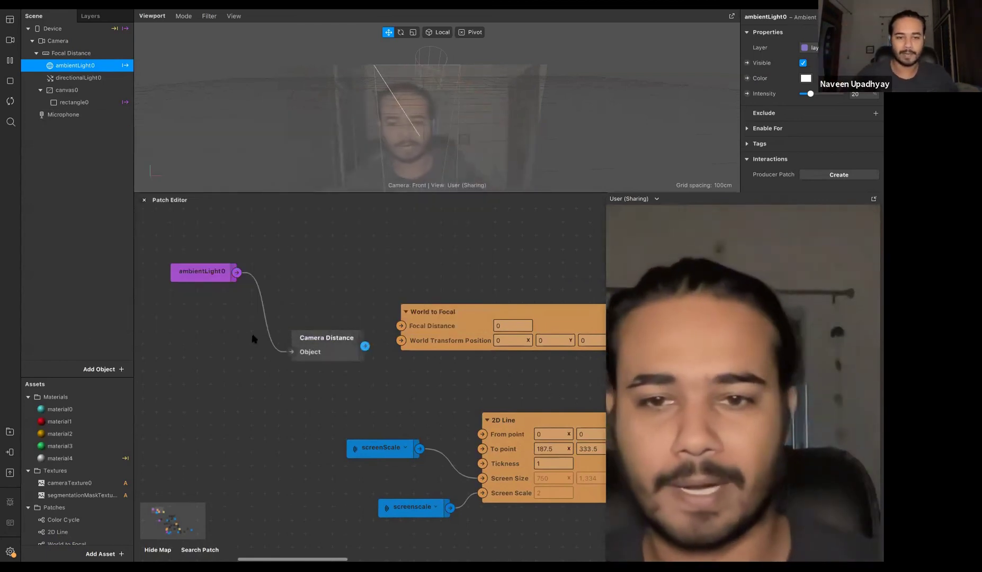
{"action": "left_click_drag", "start_coordinate": [333, 347], "coordinate": [299, 279]}
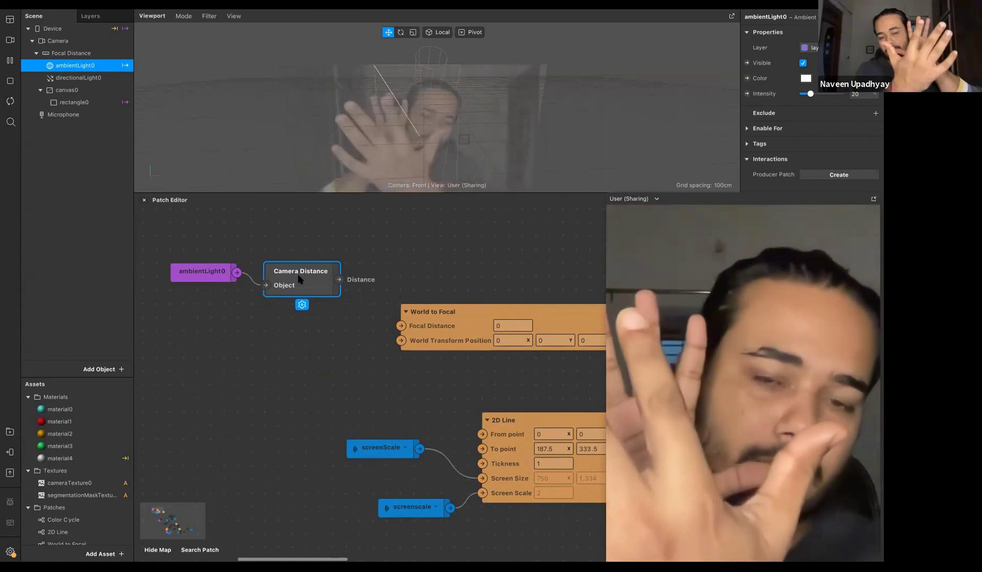
Step: Connect Camera Distance's output to World to Focal's Focal Distance input and move World to Focal closer to it
{"action": "left_click", "coordinate": [352, 280]}
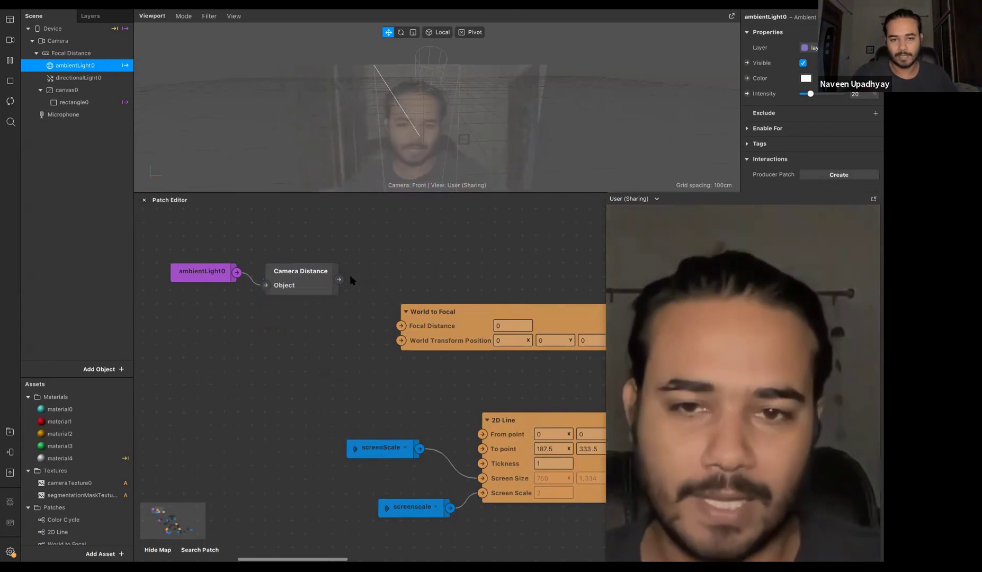
{"action": "left_click_drag", "start_coordinate": [401, 328], "coordinate": [401, 326]}
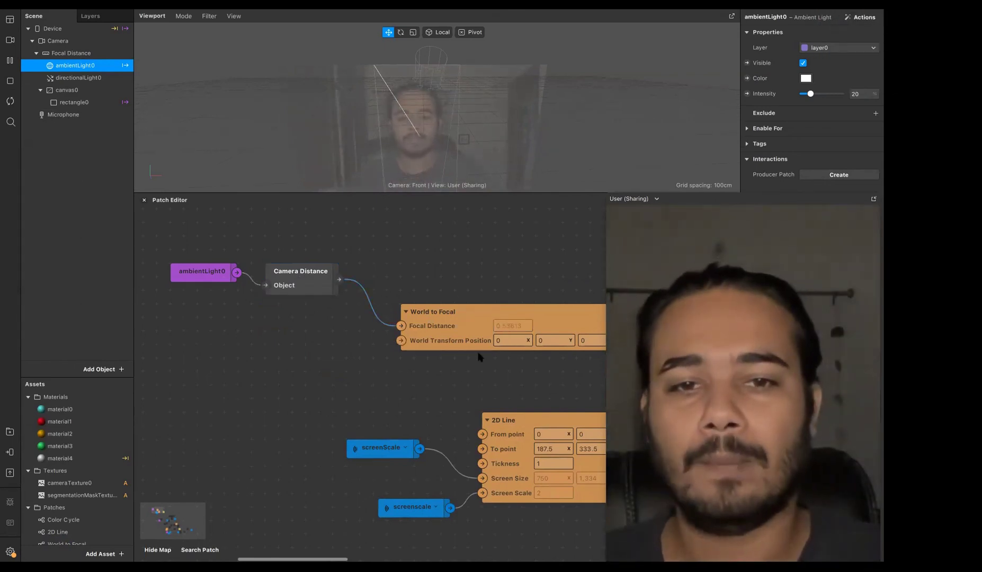
{"action": "left_click_drag", "start_coordinate": [461, 341], "coordinate": [435, 327]}
{"action": "left_click", "coordinate": [439, 354]}
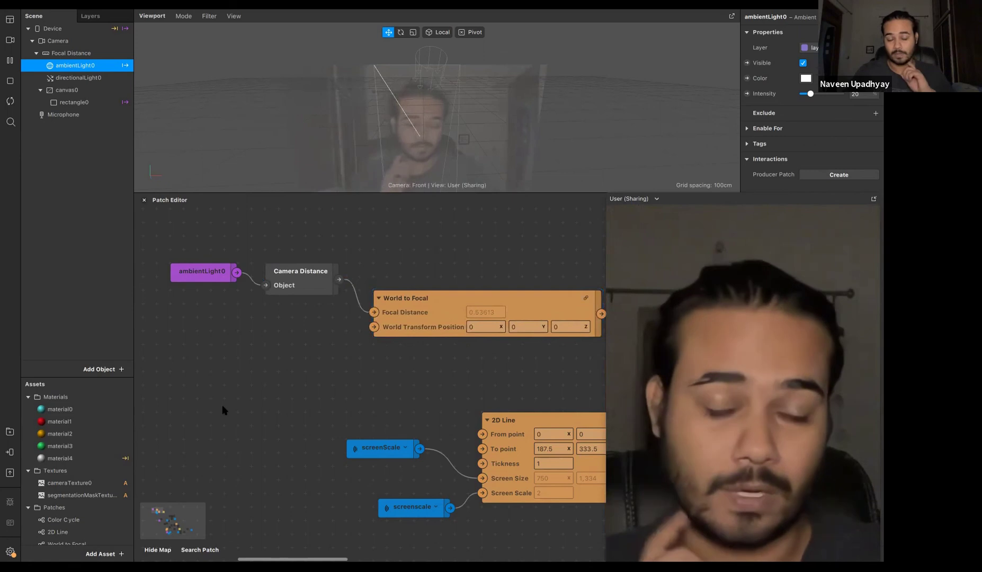
Step: Add a Face Tracker object to the scene, with its Face Finder and Face Select patches in the graph
{"action": "scroll", "coordinate": [243, 376], "scroll_direction": "up", "scroll_amount": 5}
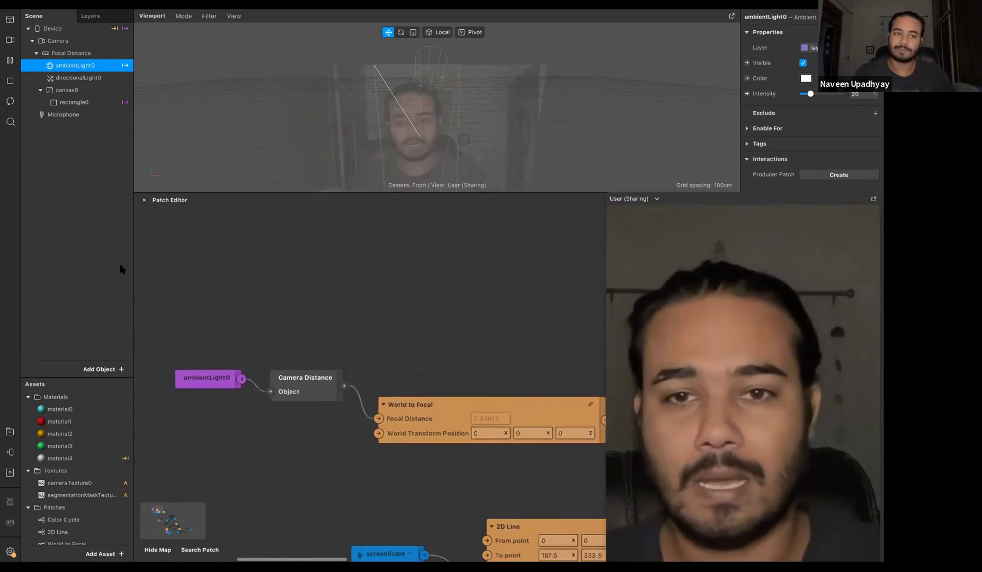
{"action": "left_click", "coordinate": [108, 369]}
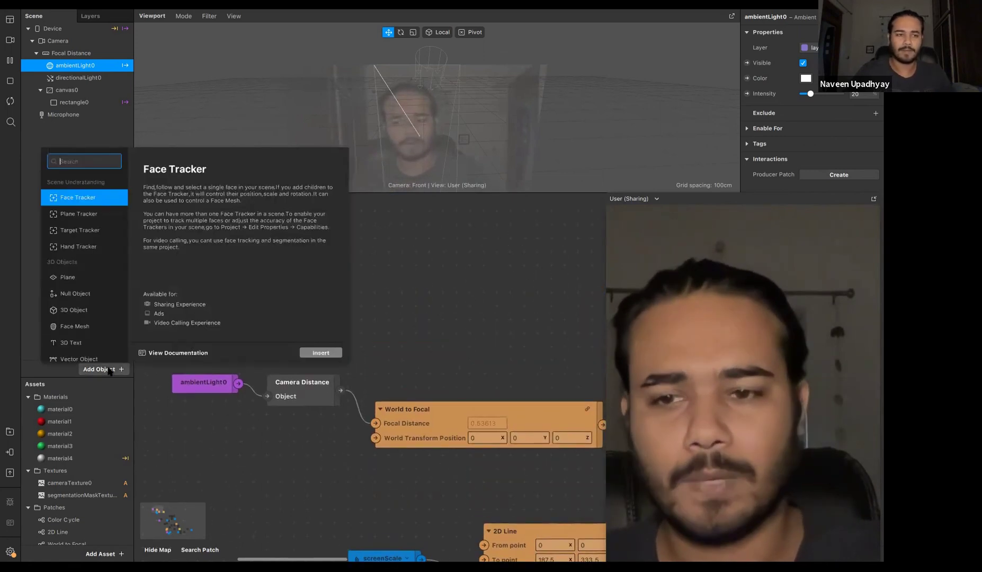
{"action": "type", "text": "face"}
{"action": "double_click", "coordinate": [68, 201]}
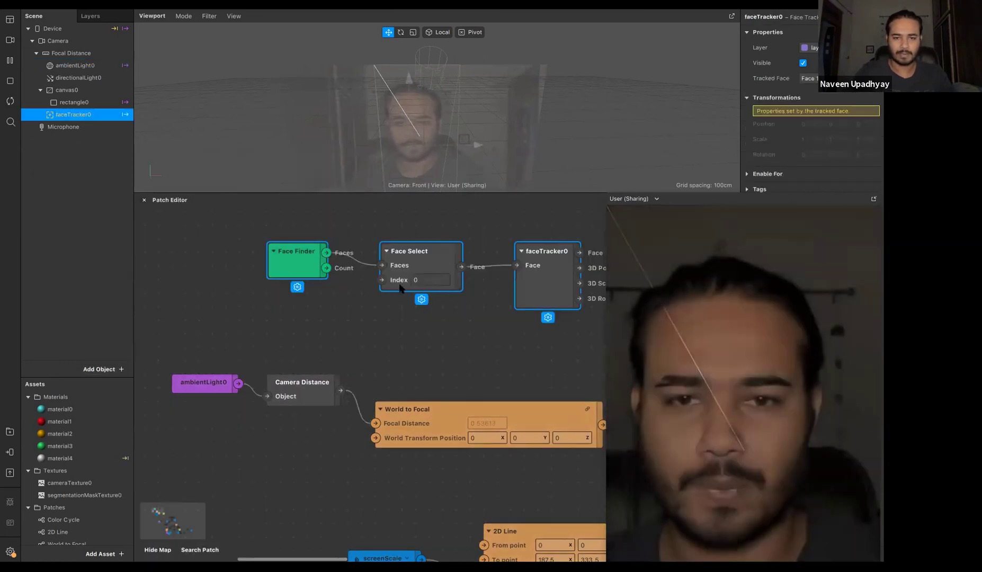
Step: Move the Face Finder, Face Select and faceTracker0 patches over the ambientLight0 chain and inspect the tracker's 3D Position output
{"action": "scroll", "coordinate": [471, 287], "scroll_direction": "right", "scroll_amount": 1}
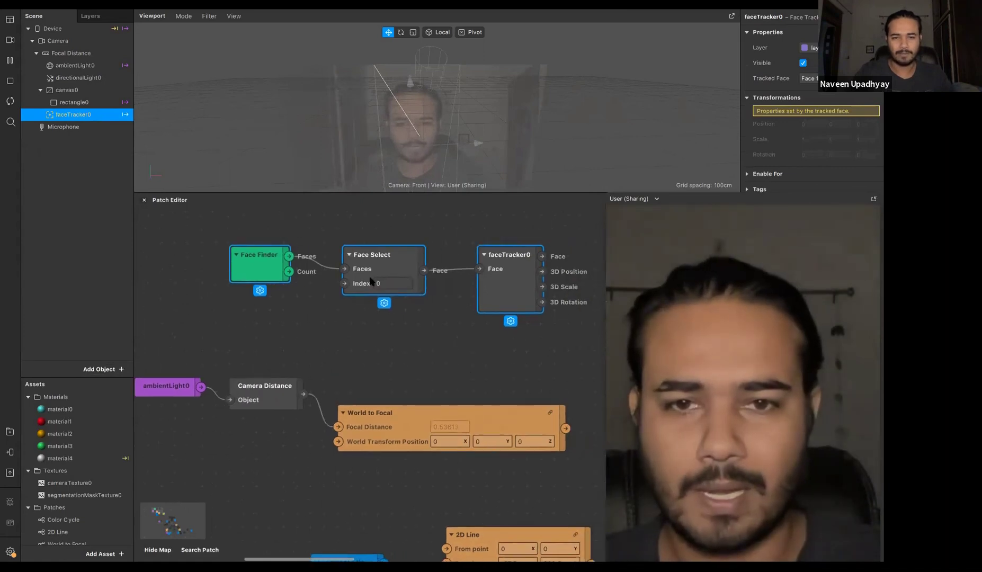
{"action": "scroll", "coordinate": [371, 279], "scroll_direction": "down", "scroll_amount": 1}
{"action": "scroll", "coordinate": [378, 278], "scroll_direction": "down", "scroll_amount": 1}
{"action": "left_click_drag", "start_coordinate": [379, 278], "coordinate": [275, 281]}
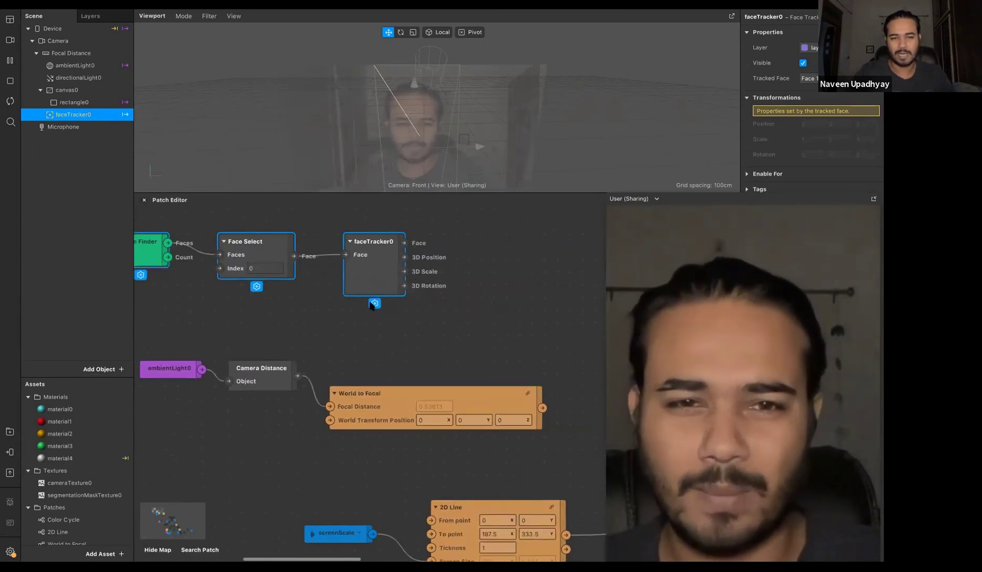
{"action": "scroll", "coordinate": [493, 330], "scroll_direction": "left", "scroll_amount": 2}
{"action": "scroll", "coordinate": [492, 330], "scroll_direction": "up", "scroll_amount": 1}
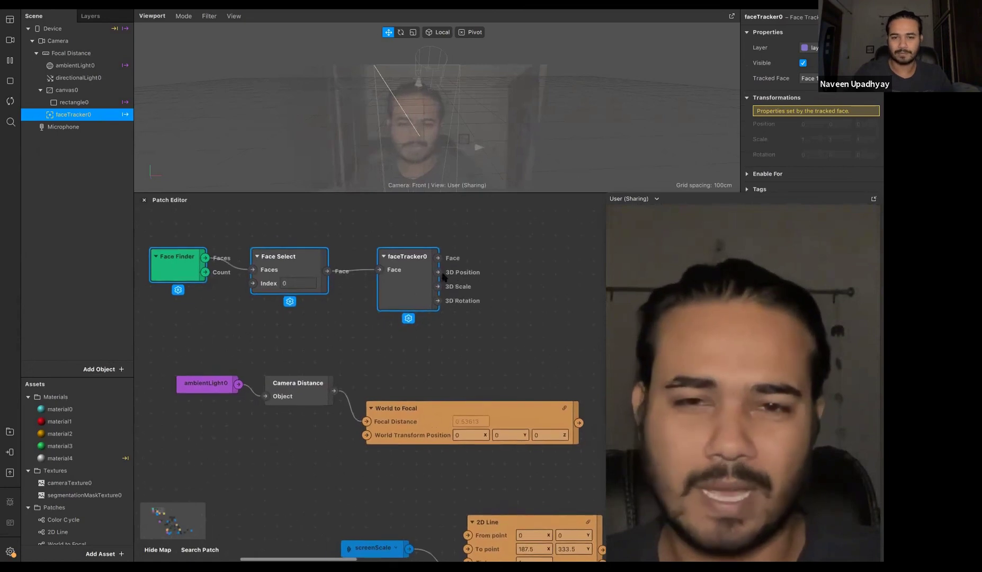
{"action": "left_click", "coordinate": [440, 274]}
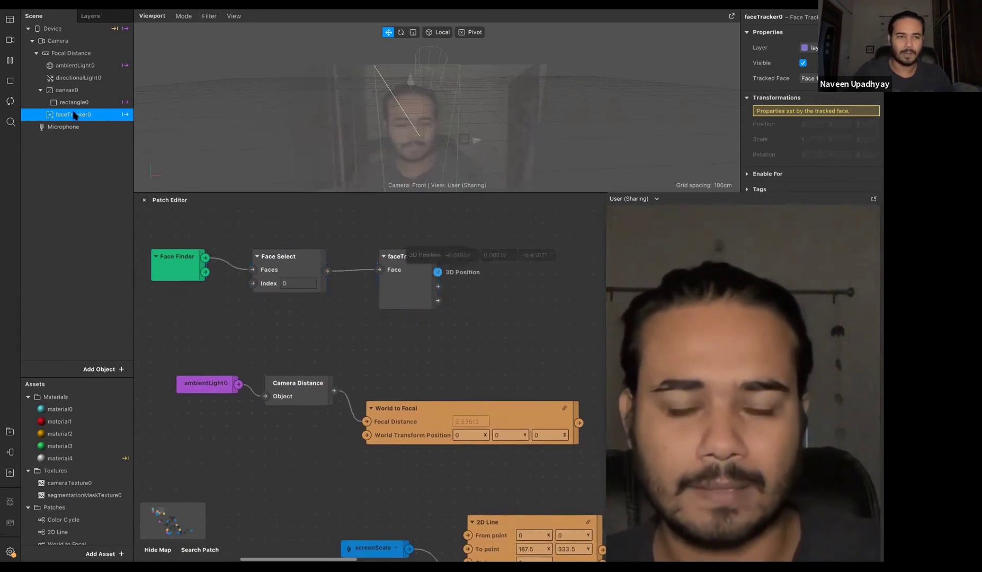
Step: Add a Null Object named nose as a child of faceTracker0
{"action": "right_click", "coordinate": [76, 115]}
{"action": "mouse_move", "coordinate": [122, 125]}
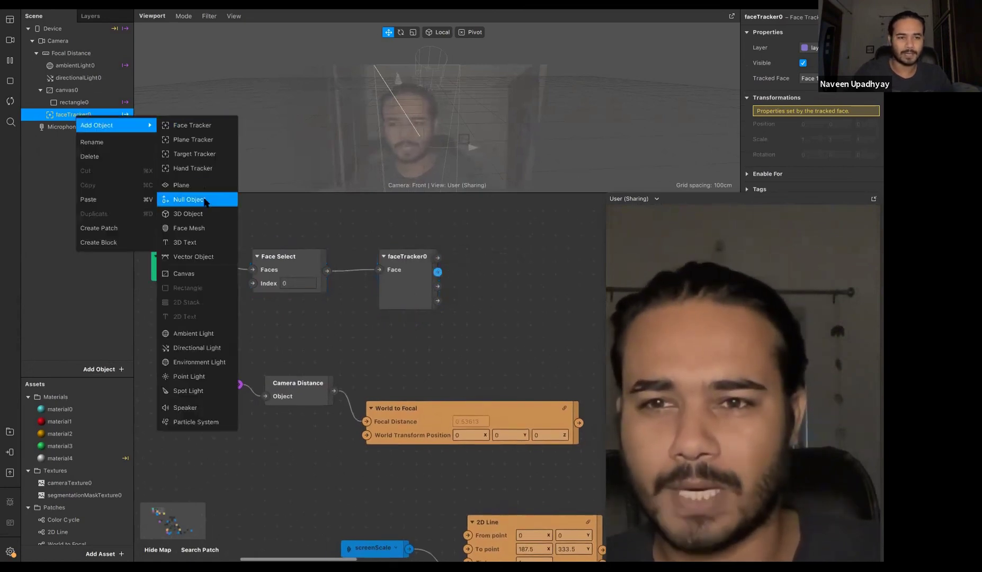
{"action": "left_click", "coordinate": [205, 201]}
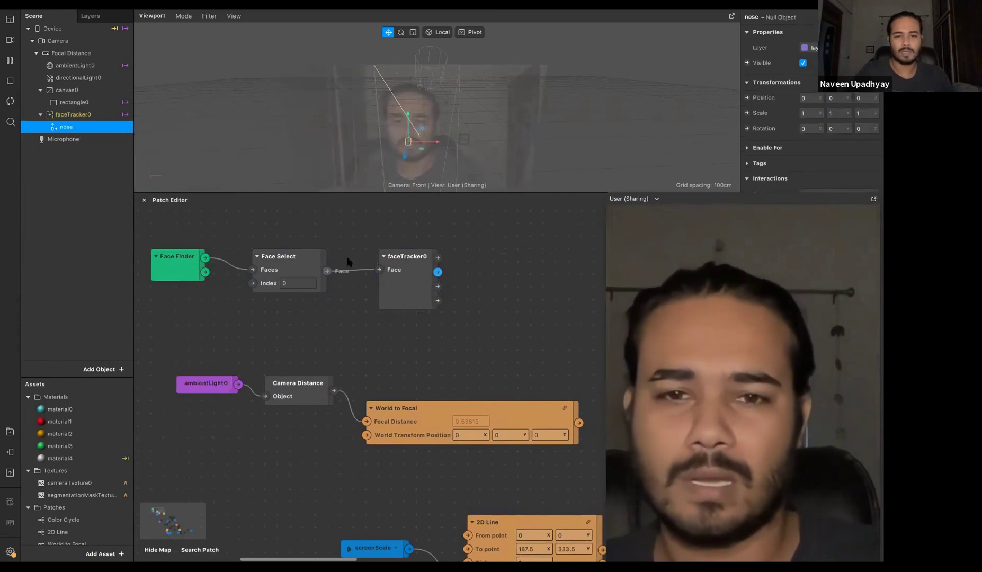
Step: Add a Nose patch on faceTracker0's Face output and connect its Nose Tip output to the nose object's 3D Position
{"action": "left_click_drag", "start_coordinate": [458, 249], "coordinate": [460, 251]}
{"action": "type", "text": "nose"}
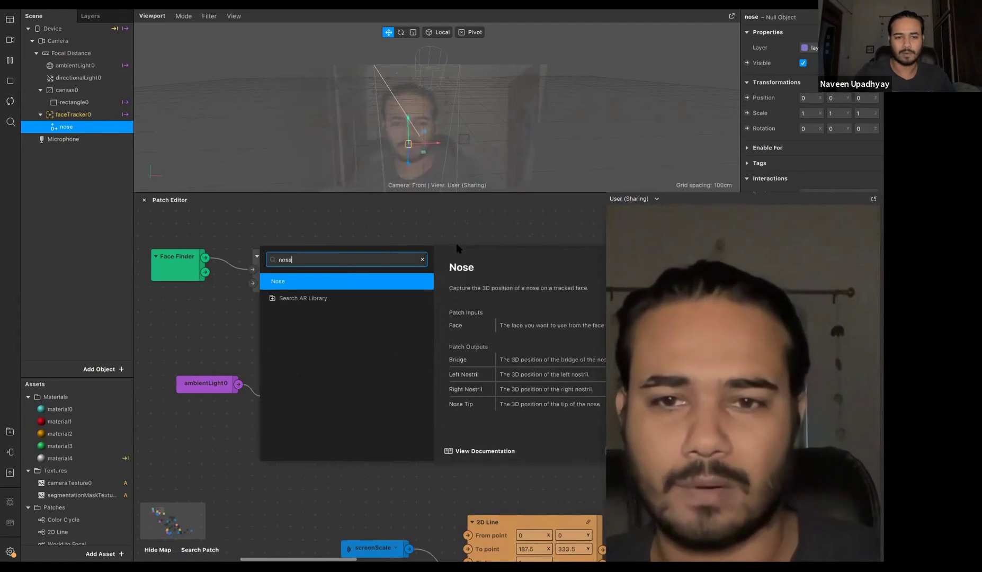
{"action": "key", "text": "Return"}
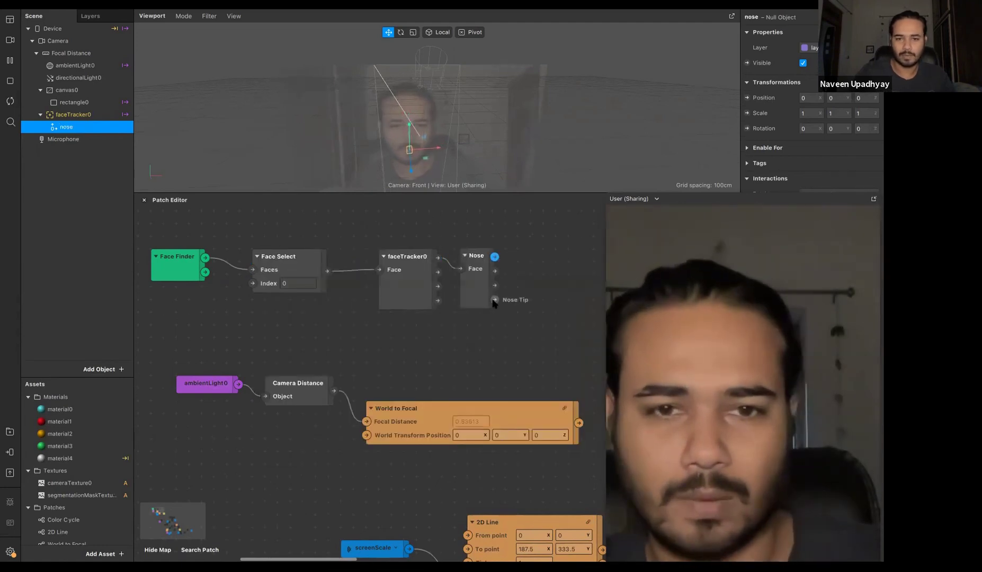
{"action": "mouse_move", "coordinate": [494, 300]}
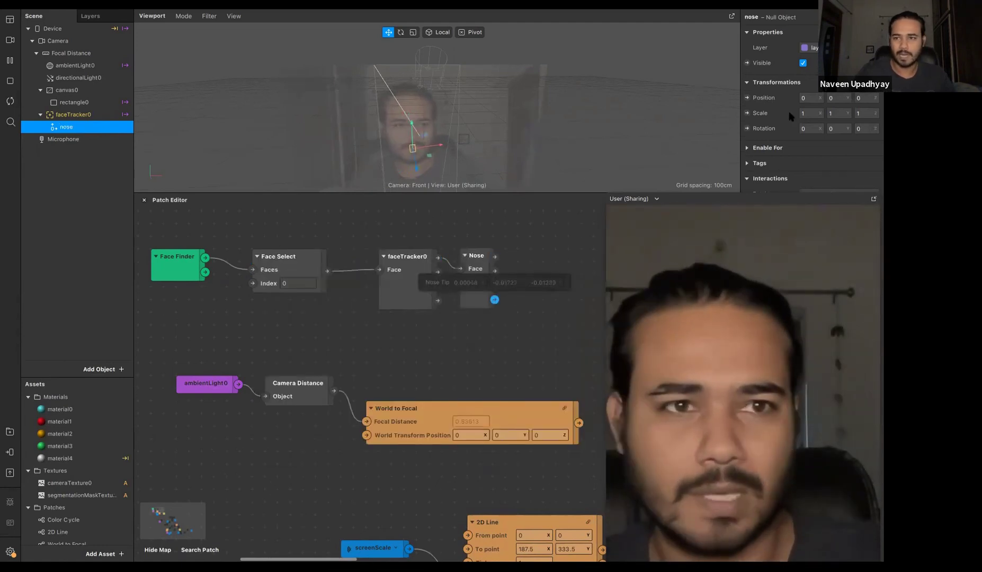
{"action": "left_click", "coordinate": [747, 98]}
{"action": "left_click_drag", "start_coordinate": [475, 395], "coordinate": [566, 280]}
{"action": "left_click_drag", "start_coordinate": [529, 307], "coordinate": [531, 297]}
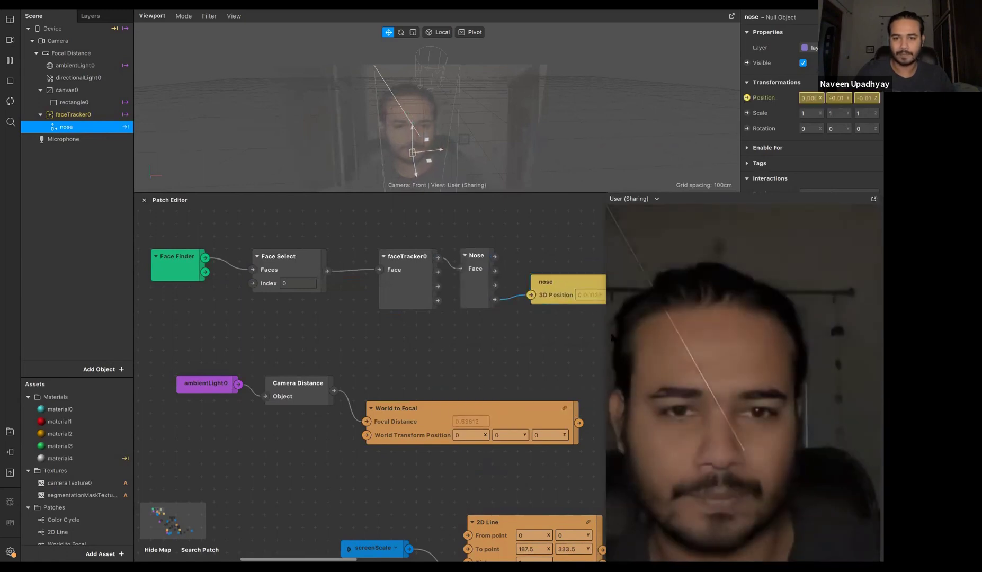
Step: Select rectangle0 and examine its position in the viewport relative to the tracked face and the nose object
{"action": "scroll", "coordinate": [258, 384], "scroll_direction": "down", "scroll_amount": 3}
{"action": "scroll", "coordinate": [259, 384], "scroll_direction": "right", "scroll_amount": 4}
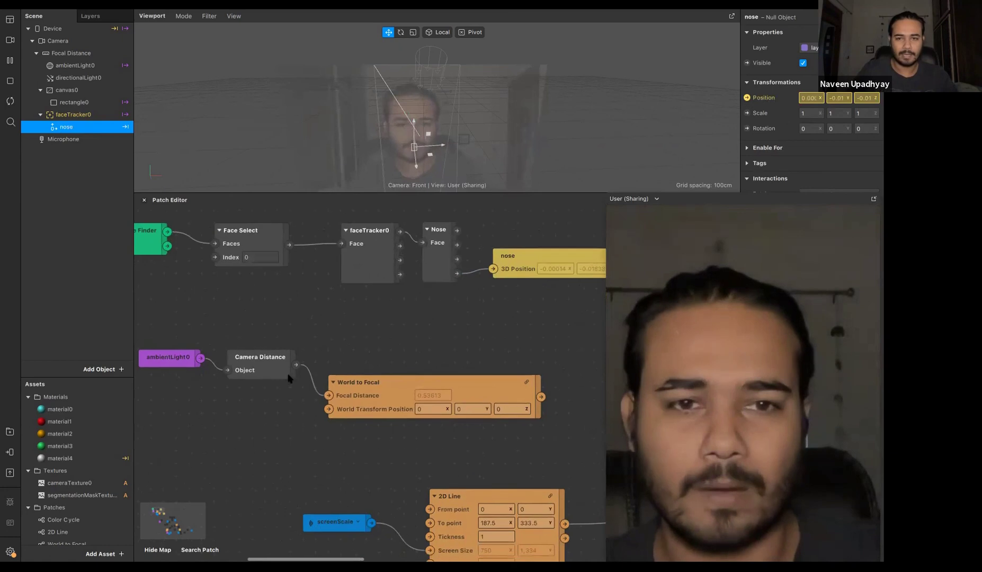
{"action": "scroll", "coordinate": [249, 390], "scroll_direction": "down", "scroll_amount": 2}
{"action": "scroll", "coordinate": [249, 389], "scroll_direction": "right", "scroll_amount": 2}
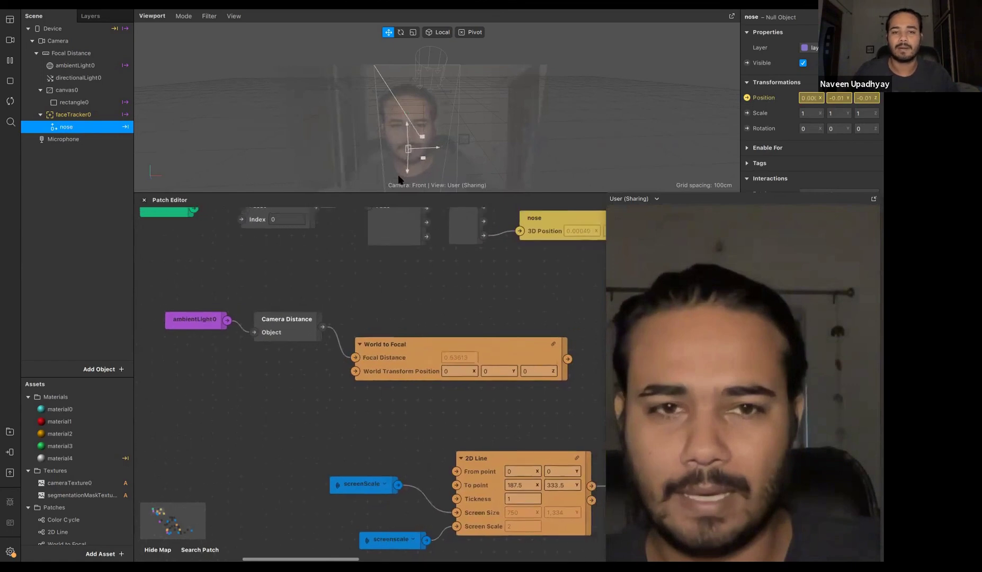
{"action": "scroll", "coordinate": [403, 174], "scroll_direction": "up", "scroll_amount": 5}
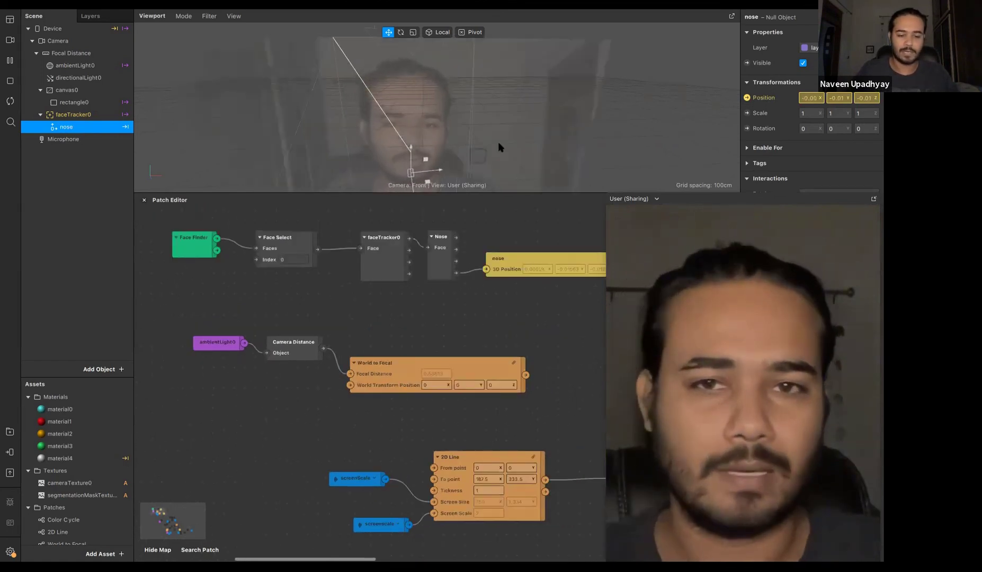
{"action": "left_click", "coordinate": [77, 103]}
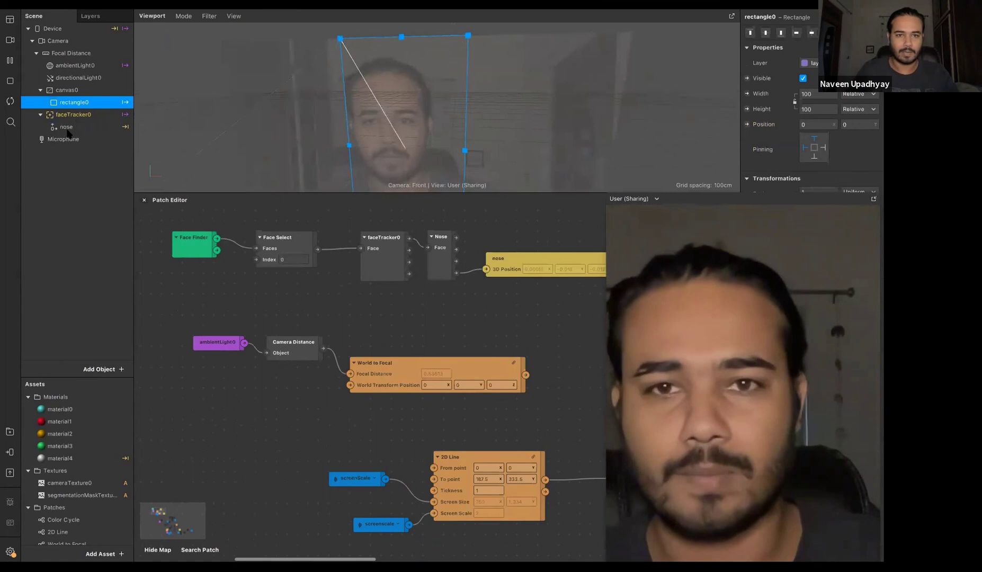
{"action": "left_click", "coordinate": [393, 113]}
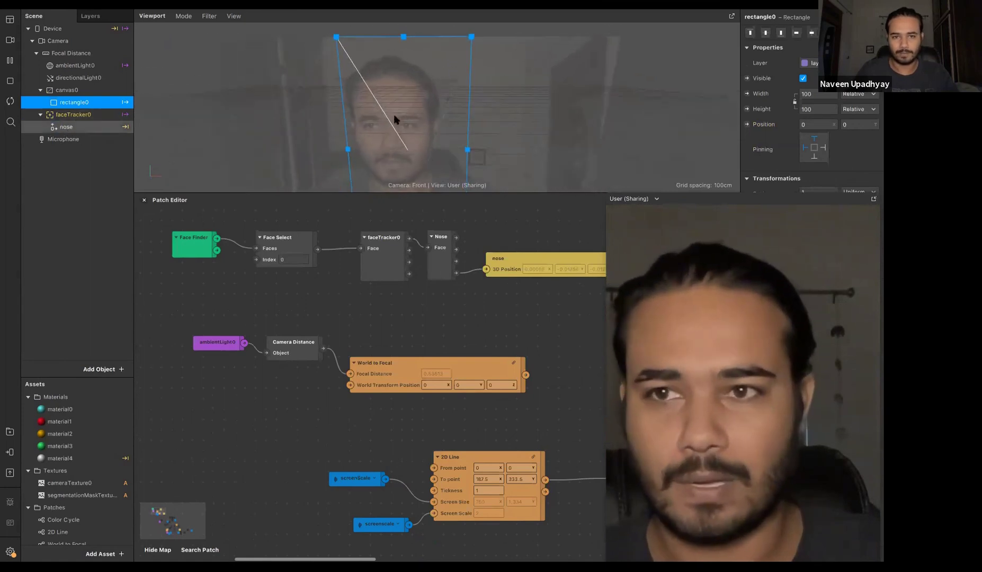